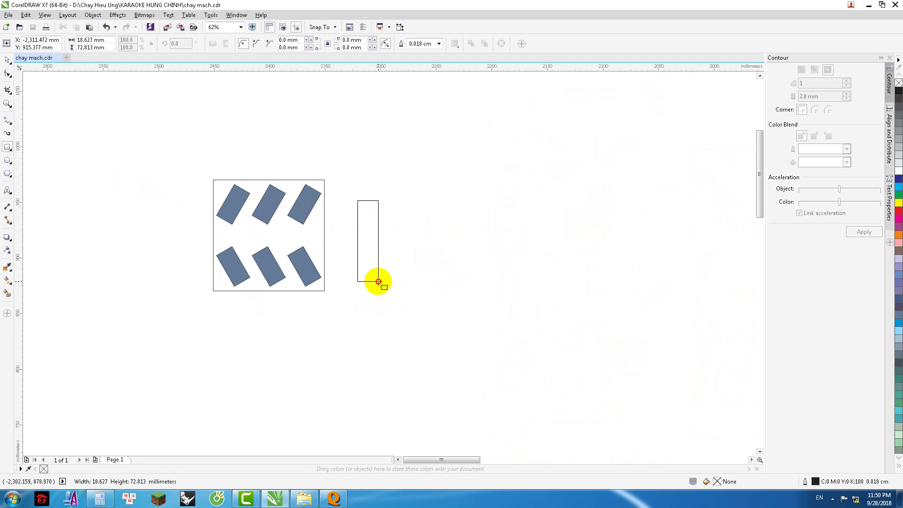
Step: Delete the old narrow rectangle beside the pattern square
left_click(90, 40)
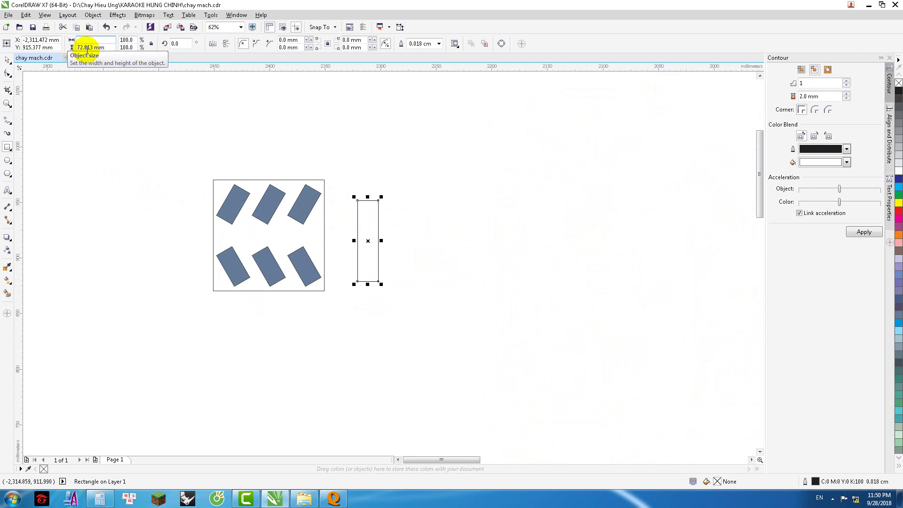
left_click(7, 60)
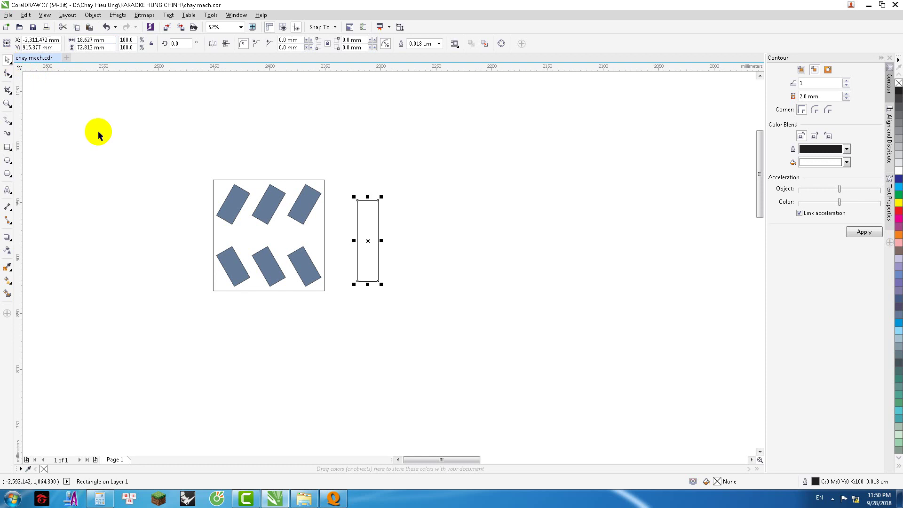
left_click(401, 223)
scroll(380, 221, "down", 1)
left_click(380, 220)
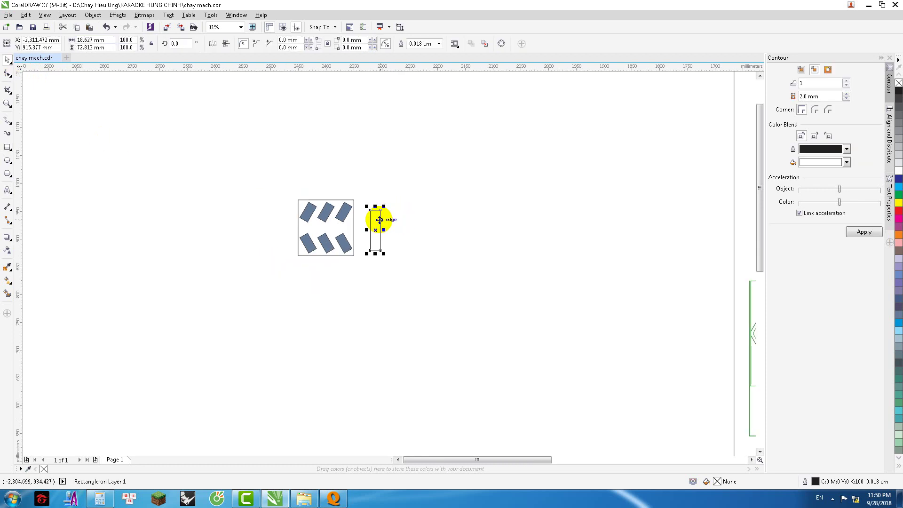
key("Delete")
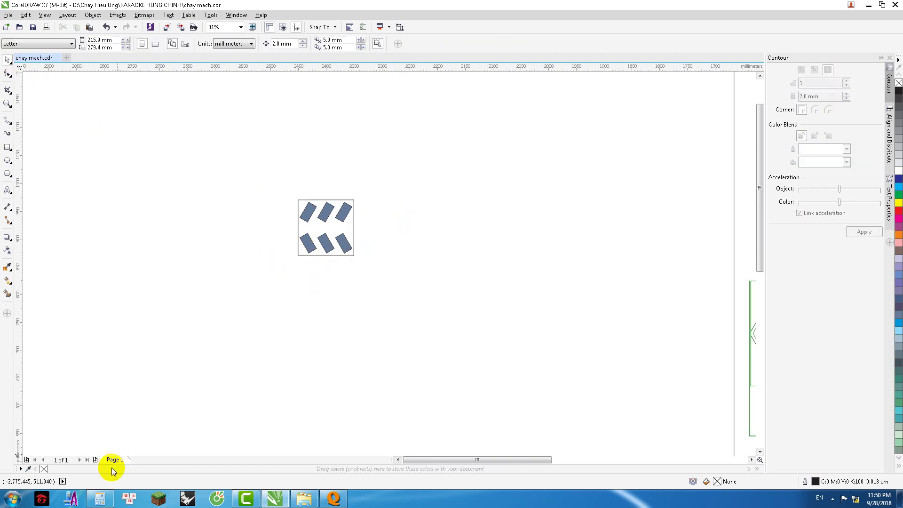
Step: Draw a new tall rectangle right of the pattern and give it a 64 mm width
left_click(7, 147)
left_click_drag(388, 219, 399, 266)
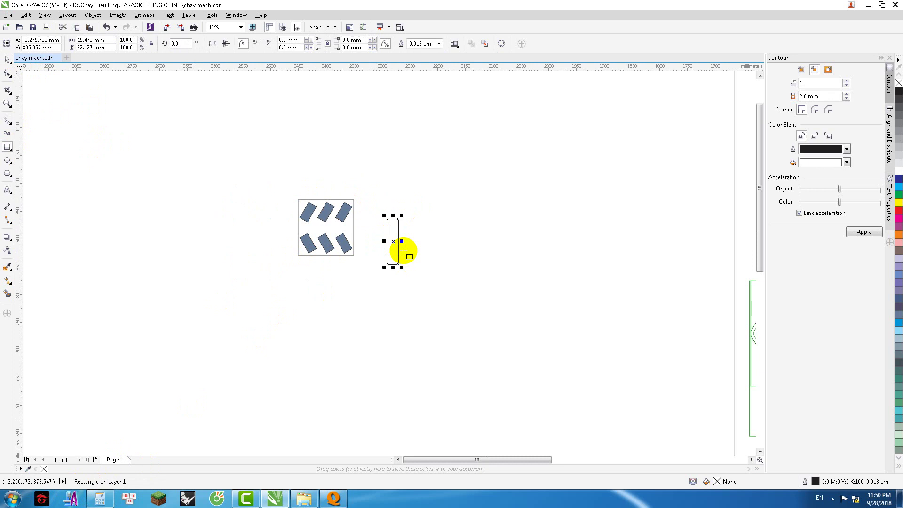
left_click(75, 40)
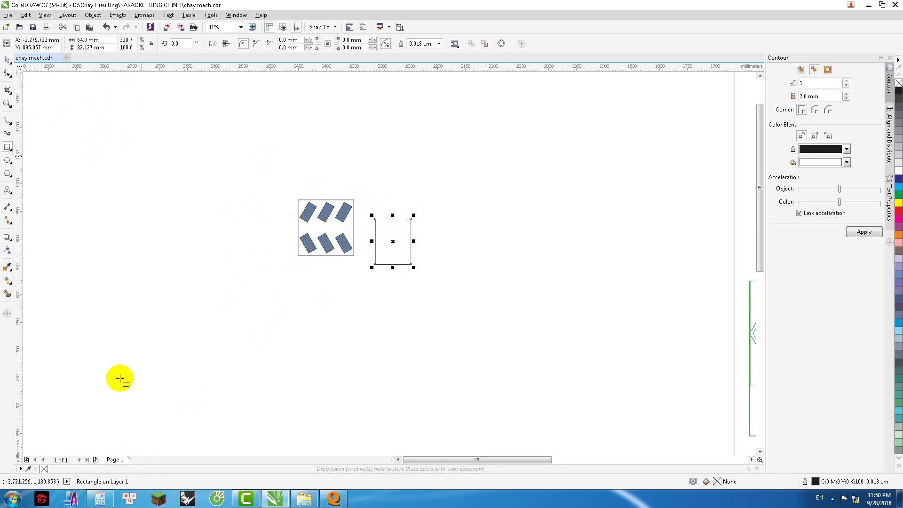
Step: Work out 64 × 4 in Windows Calculator to get the height
left_click(100, 498)
left_click(173, 305)
left_click(173, 335)
left_click(136, 335)
left_click(191, 335)
left_click(135, 335)
left_click(210, 358)
left_click(186, 235)
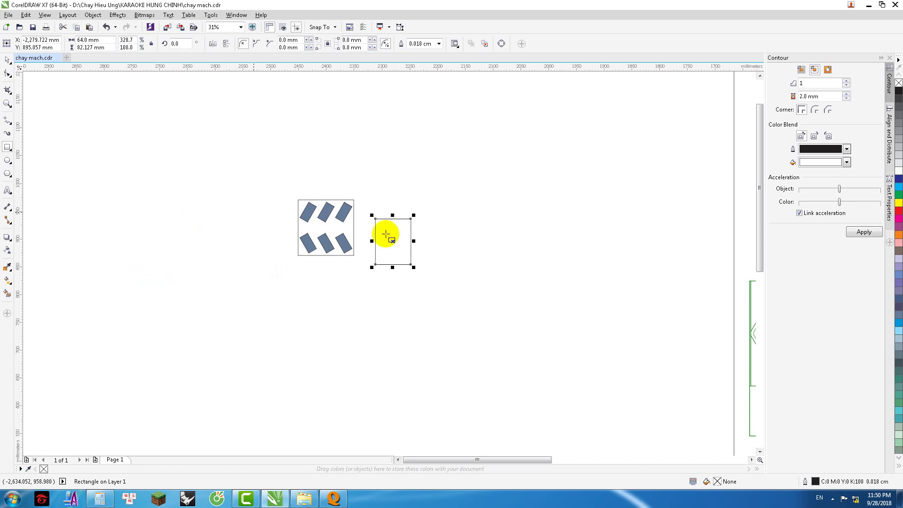
left_click(105, 47)
Step: Set the new rectangle's height to 256 mm
type("256")
key("Return")
scroll(158, 197, "down", 5)
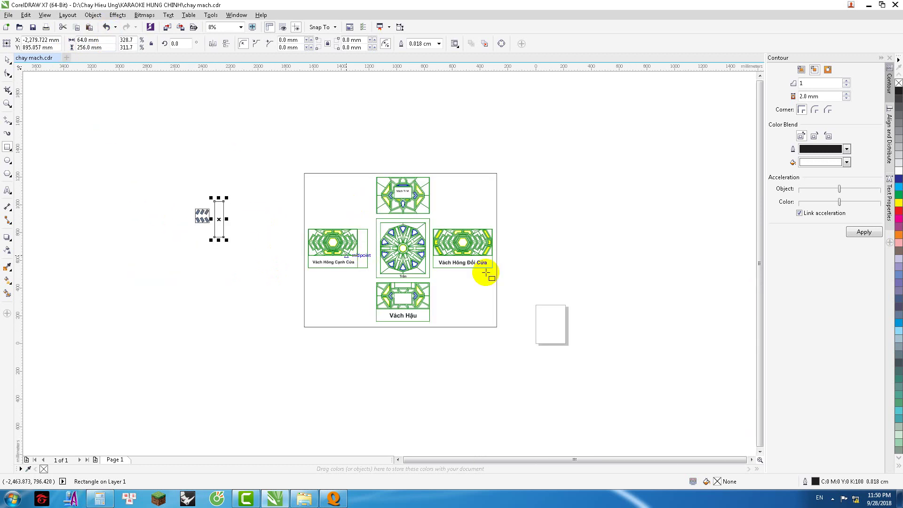
scroll(383, 245, "up", 3)
scroll(456, 243, "down", 3)
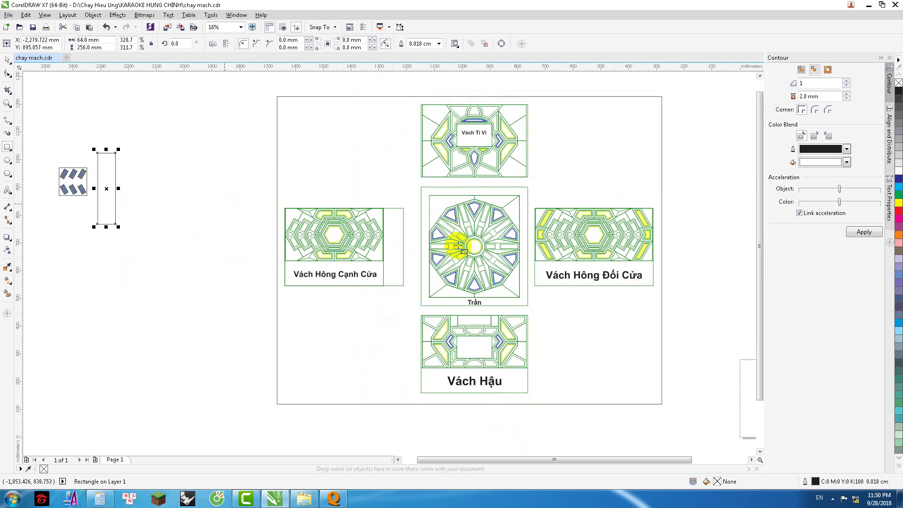
scroll(280, 213, "up", 3)
left_click(7, 60)
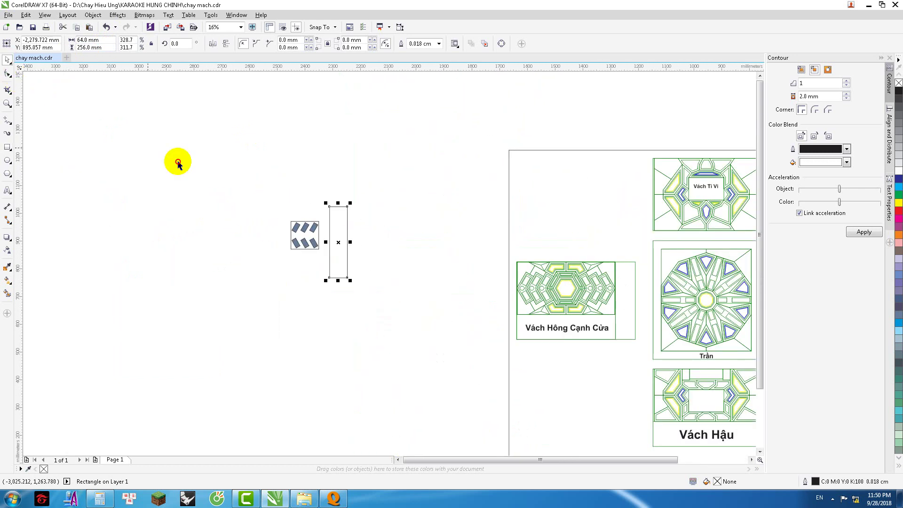
left_click(178, 161)
scroll(398, 238, "down", 1)
scroll(397, 238, "up", 2)
Step: Shrink the strip to 128 mm tall and stack a copy directly on top
left_click(400, 243)
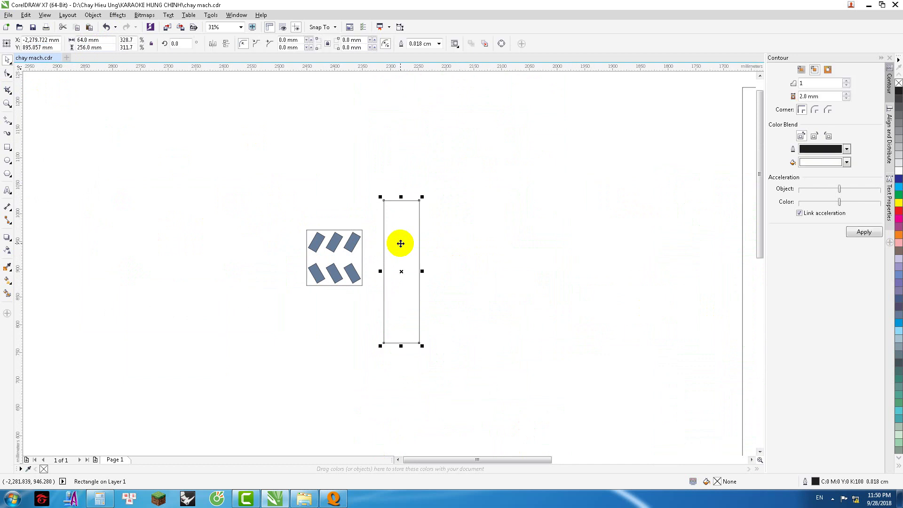
left_click_drag(400, 345, 473, 239)
key("ctrl+z")
left_click_drag(419, 271, 418, 198)
Step: Move the blue tile pattern left and leave a copy of the top section aside
left_click_drag(269, 207, 382, 318)
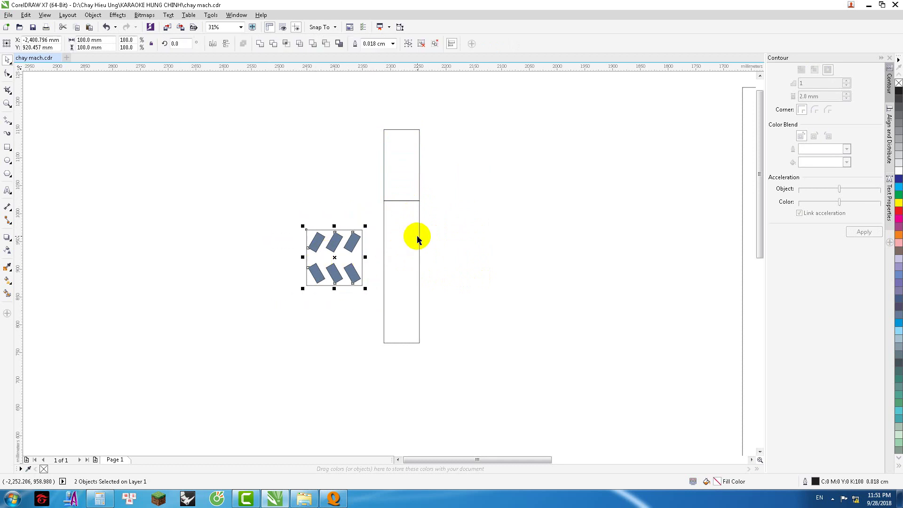
left_click_drag(271, 194, 373, 308)
left_click_drag(333, 259, 165, 246)
left_click(416, 200)
left_click_drag(401, 170, 283, 186)
Step: Scale the blue tile pattern to 400% and reposition it
scroll(357, 230, "down", 2)
left_click_drag(238, 214, 281, 258)
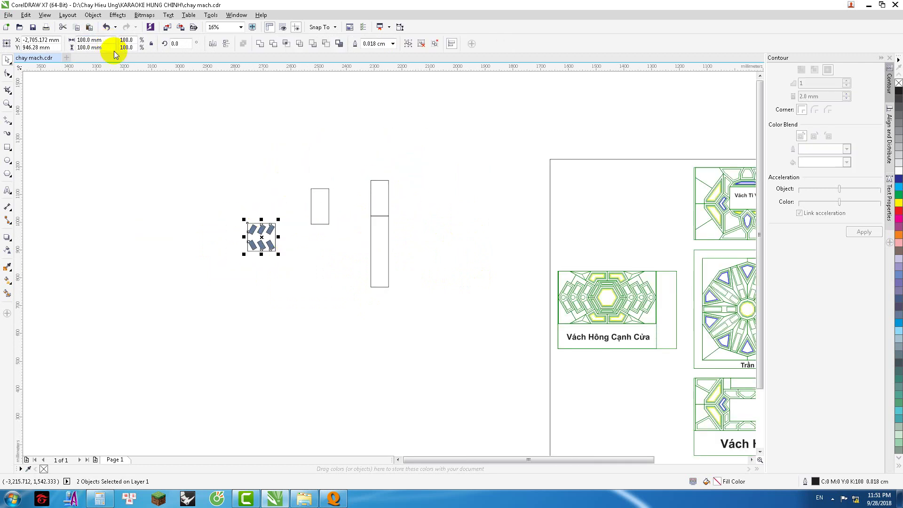
left_click_drag(136, 41, 119, 49)
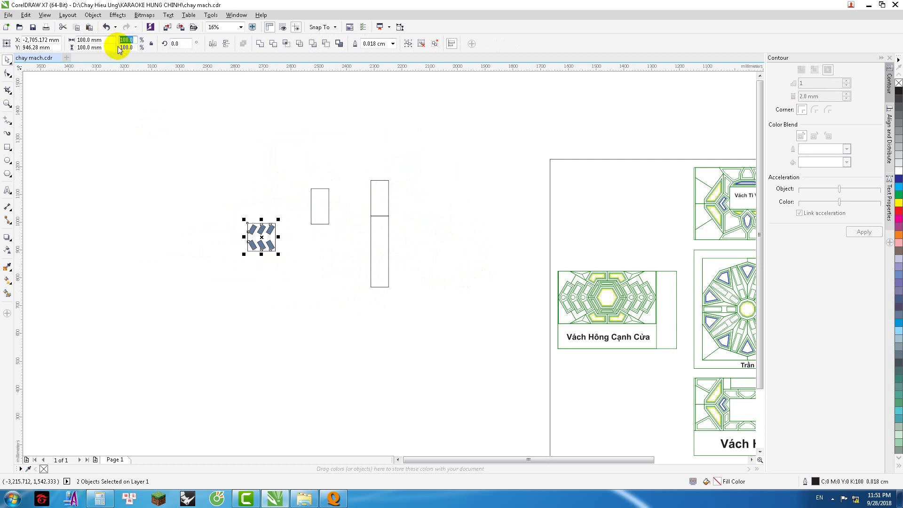
key("Return")
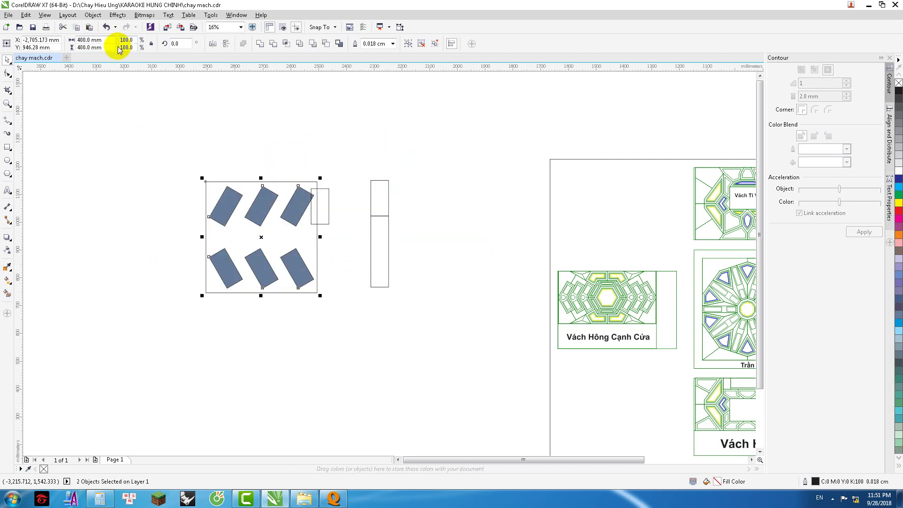
left_click_drag(262, 238, 233, 229)
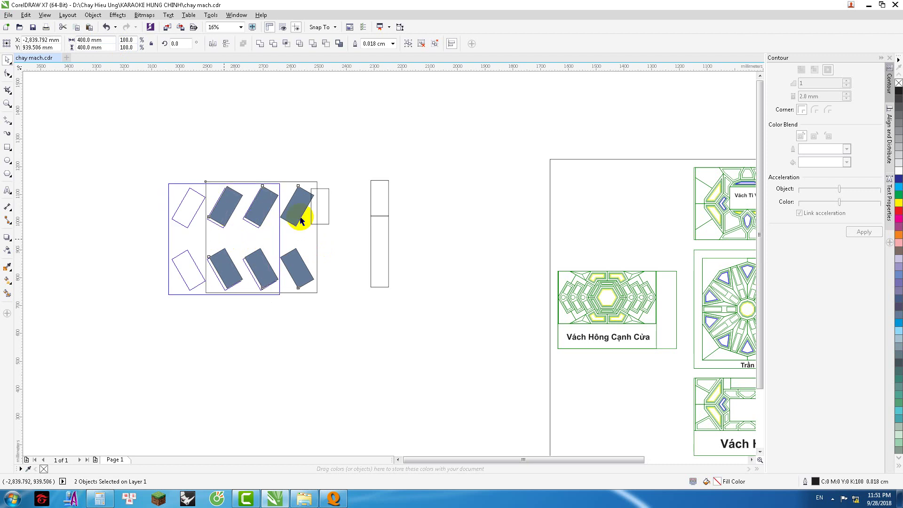
left_click(298, 174)
left_click(318, 205)
scroll(325, 212, "up", 3)
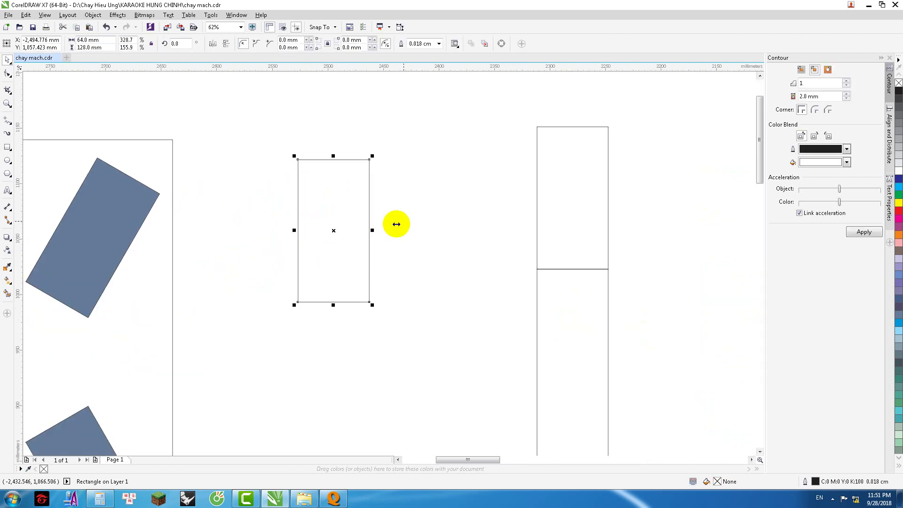
Step: Place the 64×128 mm rectangle on the third tile and rotate it to 330.206°
scroll(400, 222, "down", 2)
left_click_drag(367, 226, 250, 224)
scroll(267, 197, "up", 2)
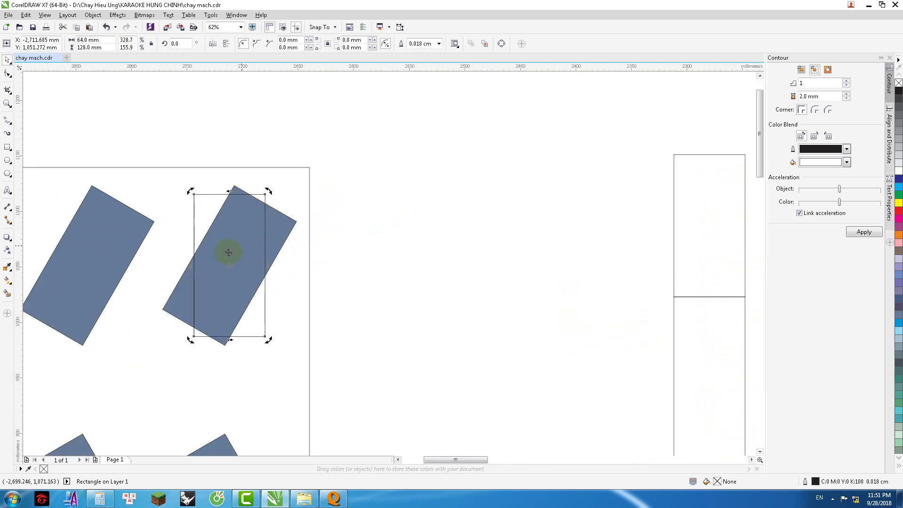
left_click_drag(243, 205, 263, 203)
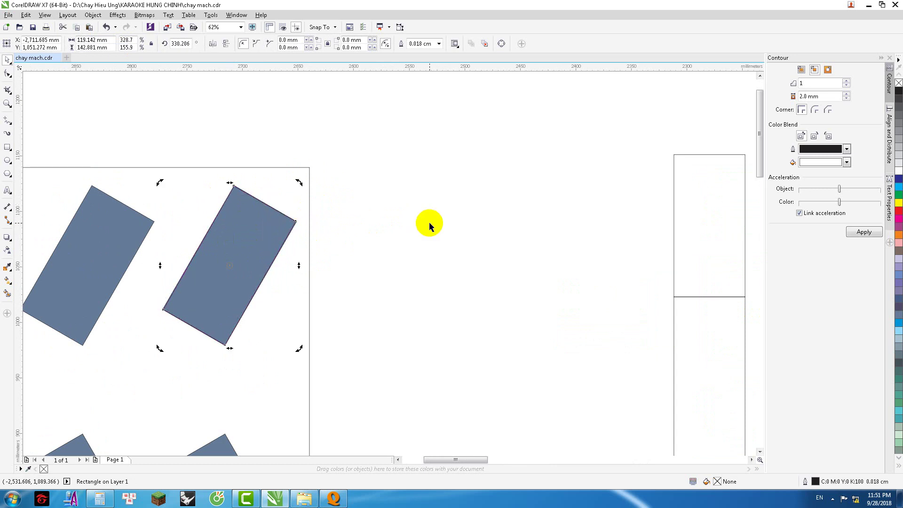
Step: Duplicate the rotated rectangle across the top row of tilted tiles
scroll(429, 222, "down", 2)
left_click_drag(320, 235, 440, 241)
key("ctrl+z")
left_click_drag(131, 196, 393, 426)
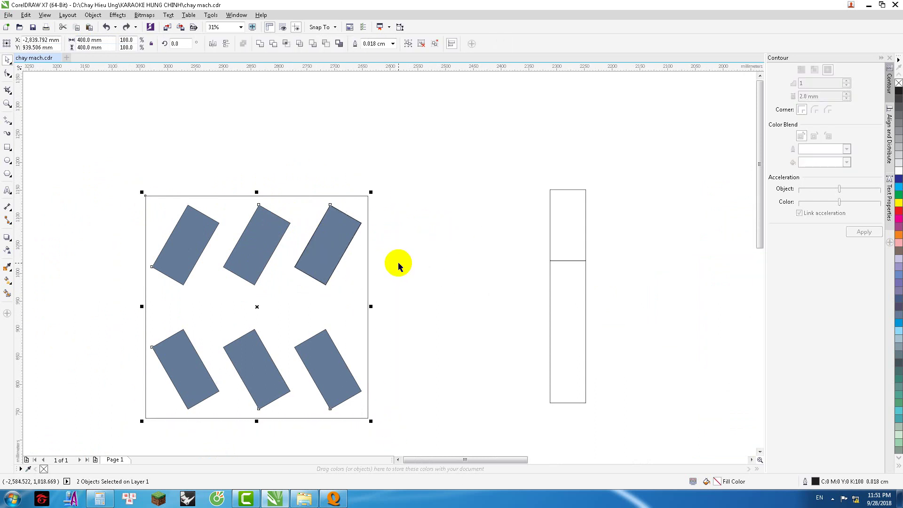
left_click_drag(336, 241, 258, 246)
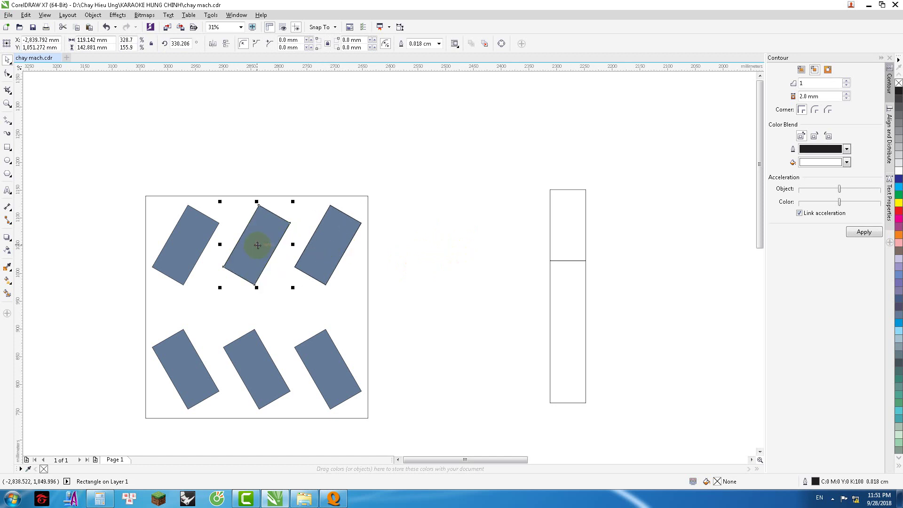
left_click_drag(185, 244, 185, 244)
Step: Restore the accidentally deleted filled tile group with undo
left_click(360, 278)
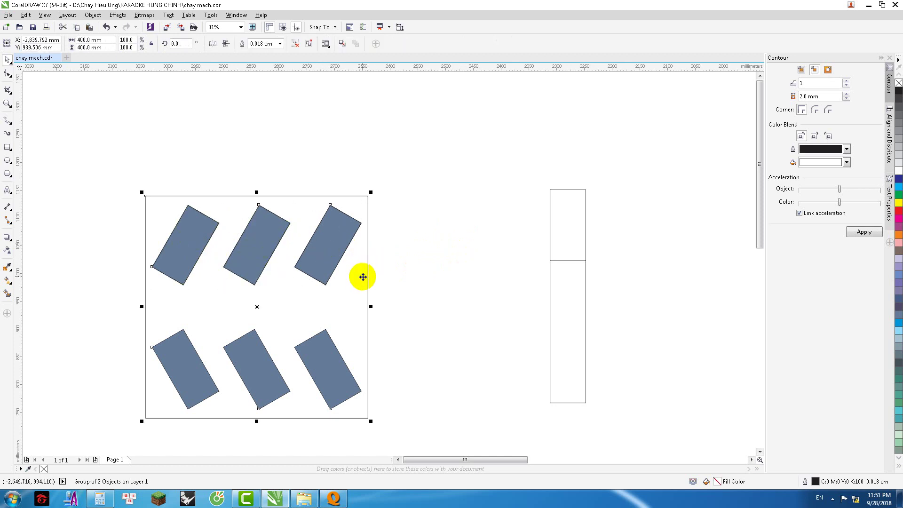
key("Delete")
scroll(363, 273, "down", 2)
left_click_drag(239, 219, 394, 294)
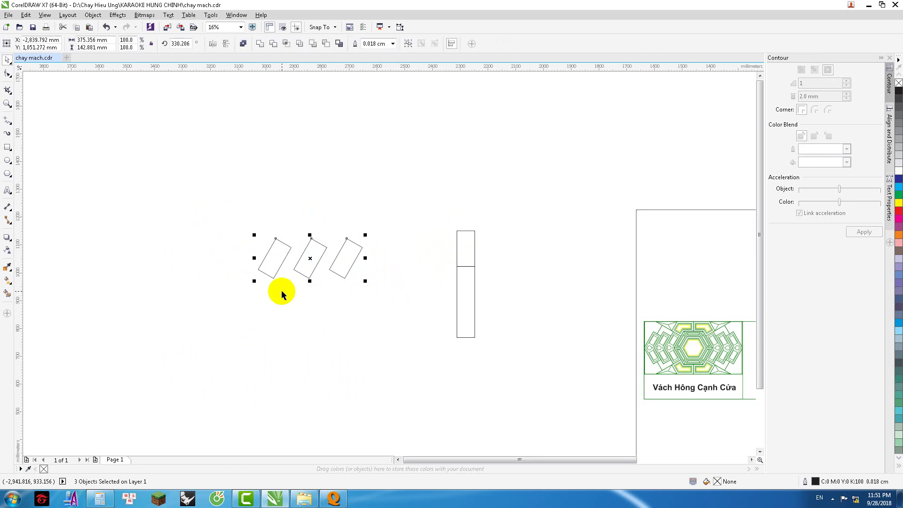
key("ctrl+z")
left_click(413, 292)
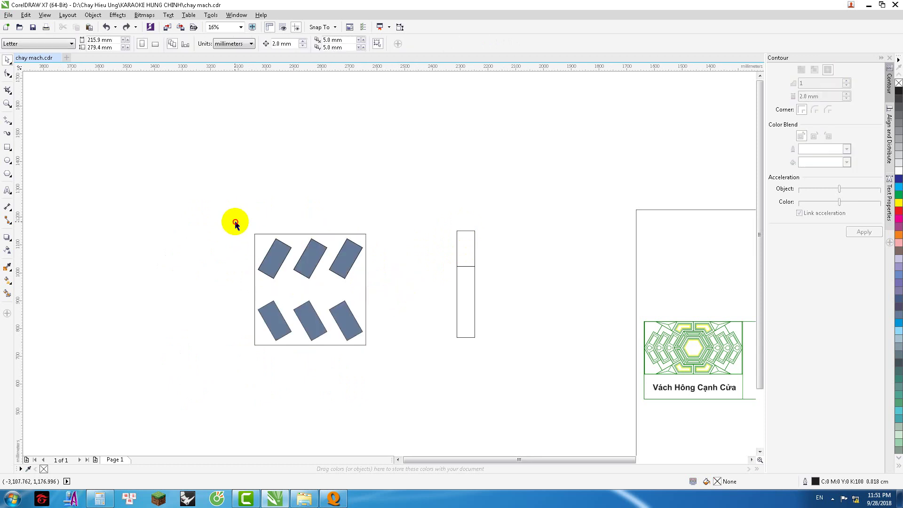
left_click_drag(235, 221, 390, 288)
left_click_drag(311, 235, 305, 344)
scroll(317, 295, "up", 1)
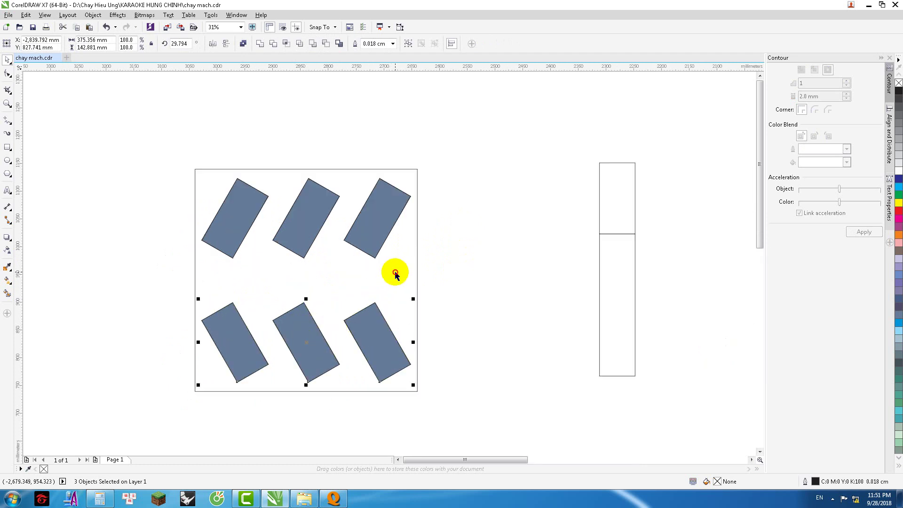
left_click(355, 269)
scroll(372, 264, "down", 4)
scroll(384, 257, "up", 4)
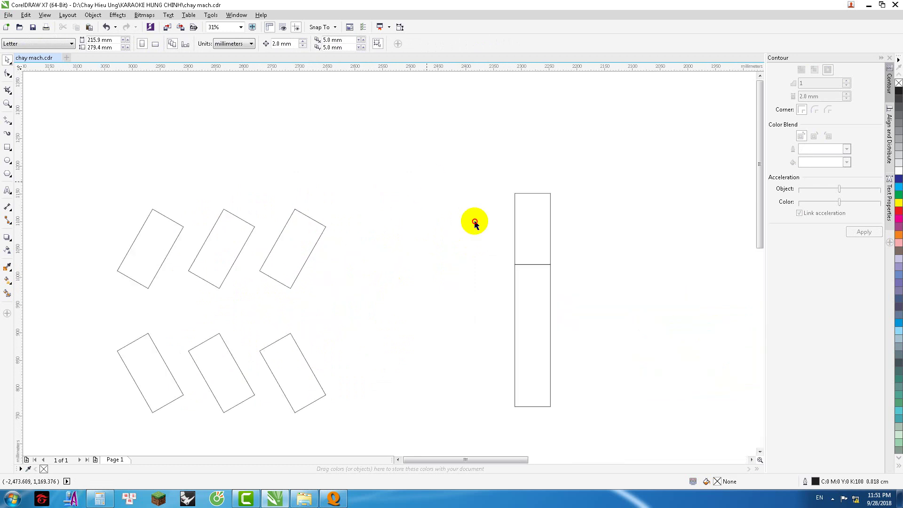
left_click(515, 292)
scroll(512, 294, "down", 2)
left_click_drag(522, 294, 455, 296)
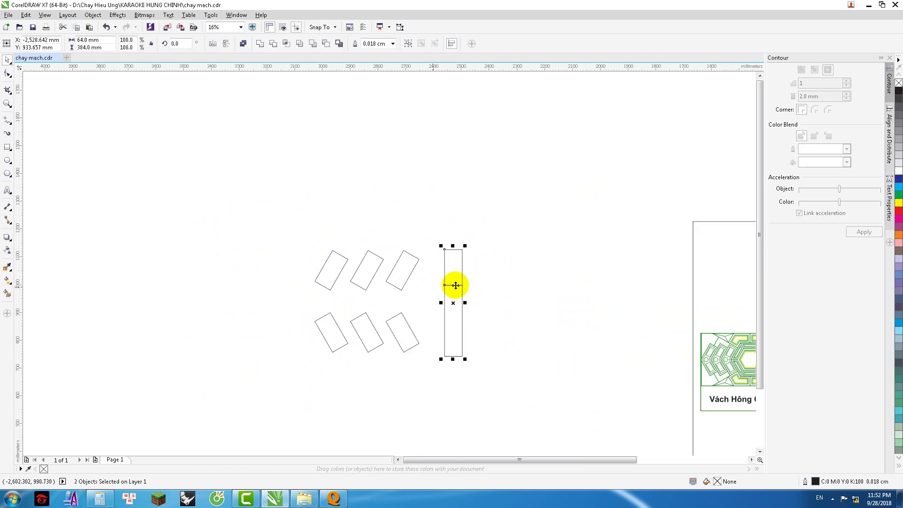
scroll(350, 267, "down", 2)
scroll(397, 294, "up", 4)
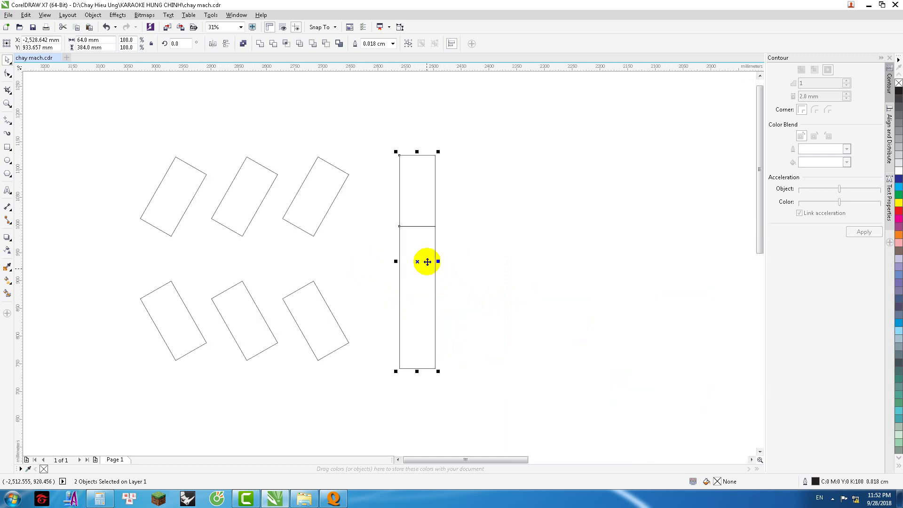
left_click_drag(410, 244, 385, 243)
left_click(542, 223)
scroll(541, 222, "down", 4)
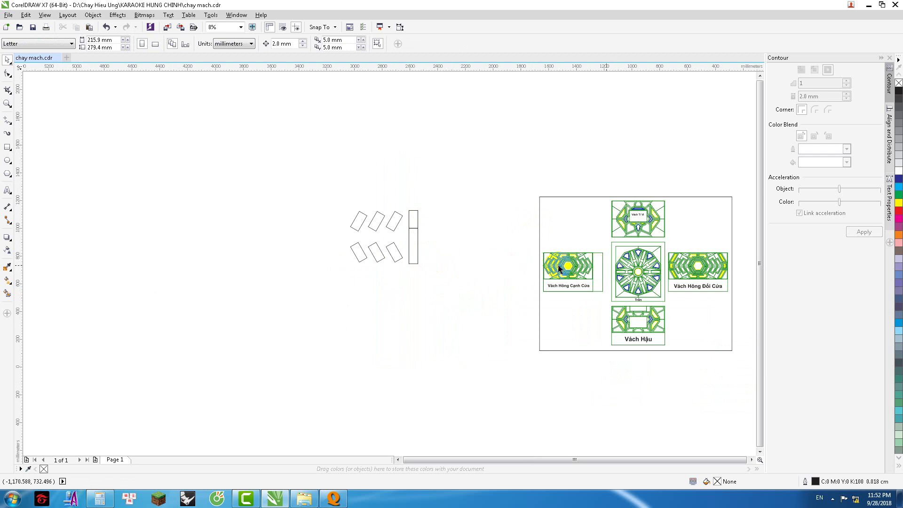
scroll(592, 273, "up", 8)
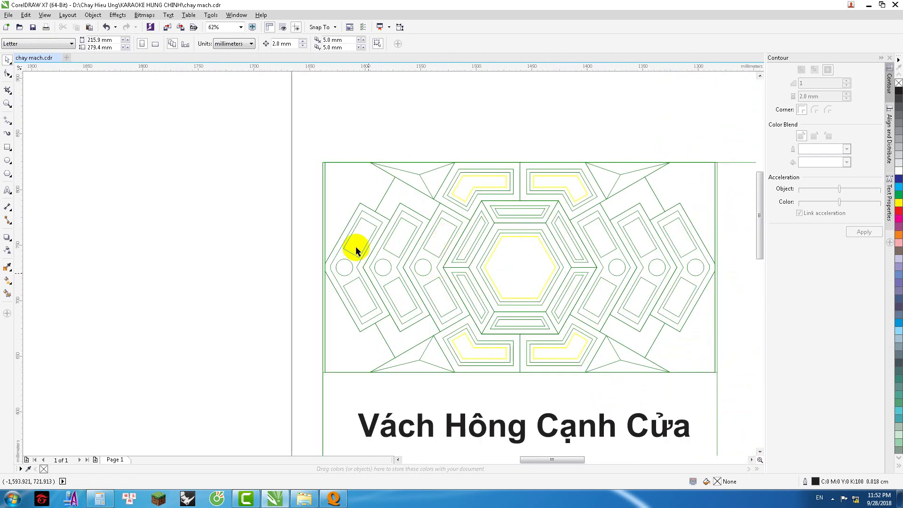
scroll(348, 249, "down", 2)
scroll(343, 248, "down", 4)
scroll(322, 238, "up", 2)
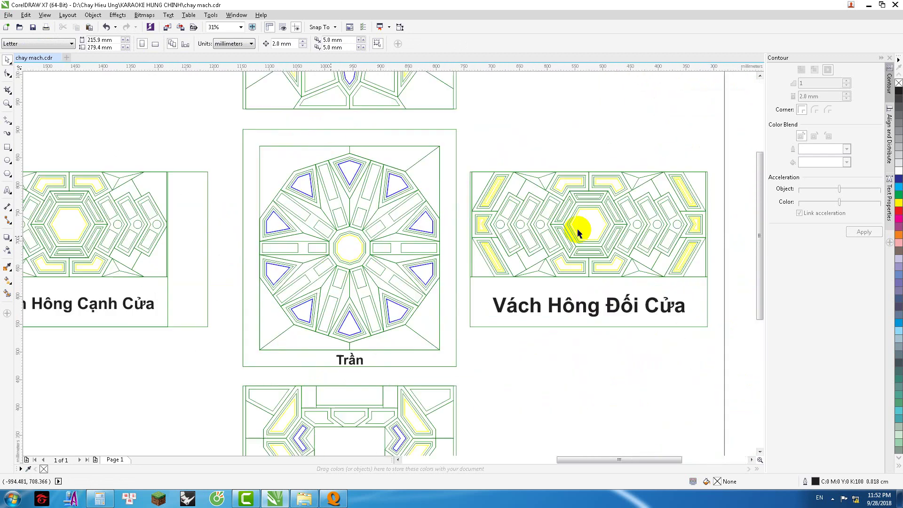
scroll(650, 243, "down", 4)
scroll(268, 171, "up", 2)
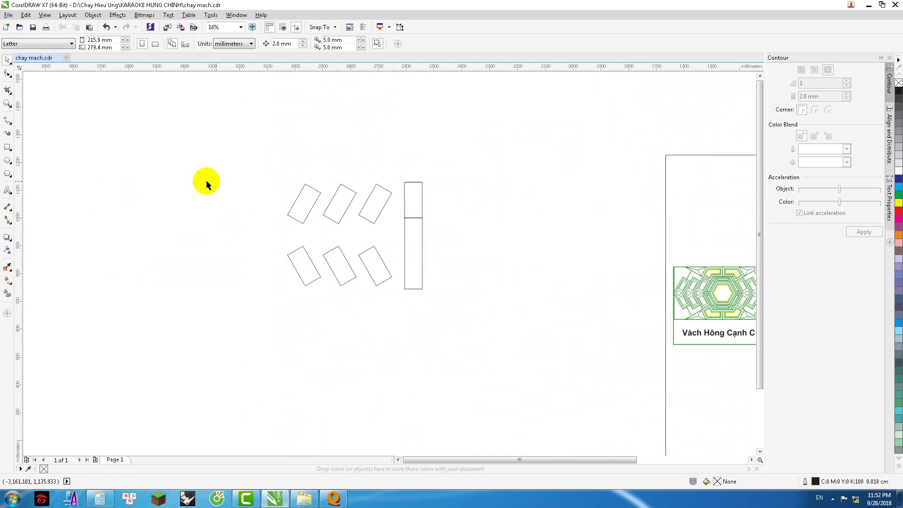
left_click(7, 147)
Step: Draw a rectangle around the slots and make it a 550 × 550 mm square
mouse_move(284, 163)
left_mouse_down()
mouse_move(413, 310)
mouse_move(440, 308)
left_mouse_up()
left_click(97, 41)
key("ctrl+a")
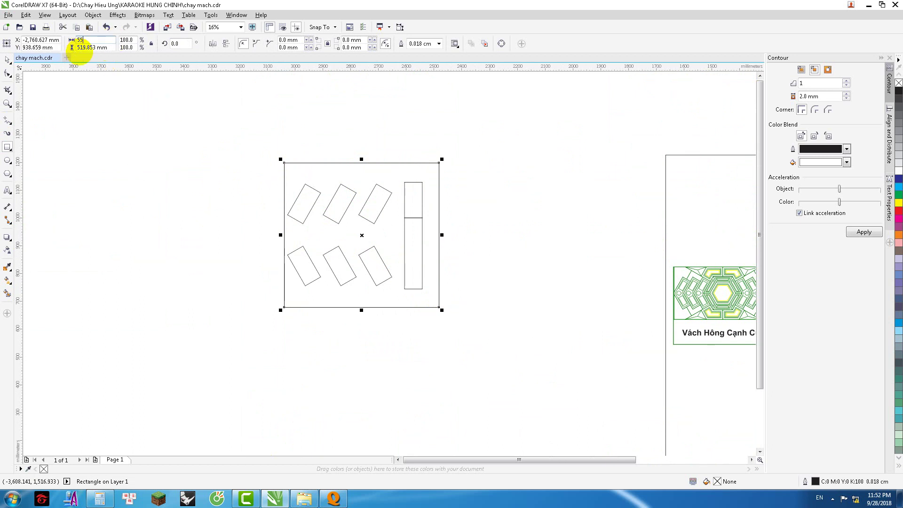
key("Return")
Step: Centre the 550 mm square on the slot shapes
left_click(7, 60)
left_click(237, 167)
left_click_drag(234, 163, 438, 294)
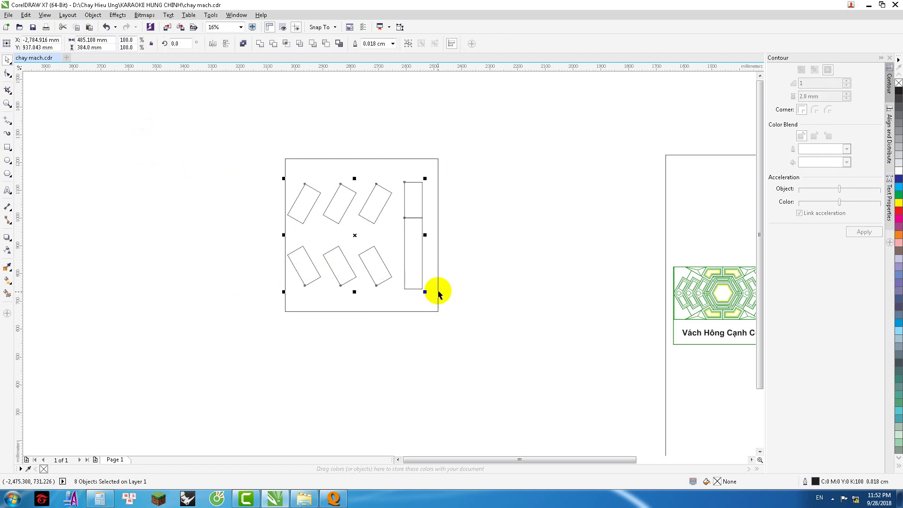
left_click(444, 284)
left_click(399, 191)
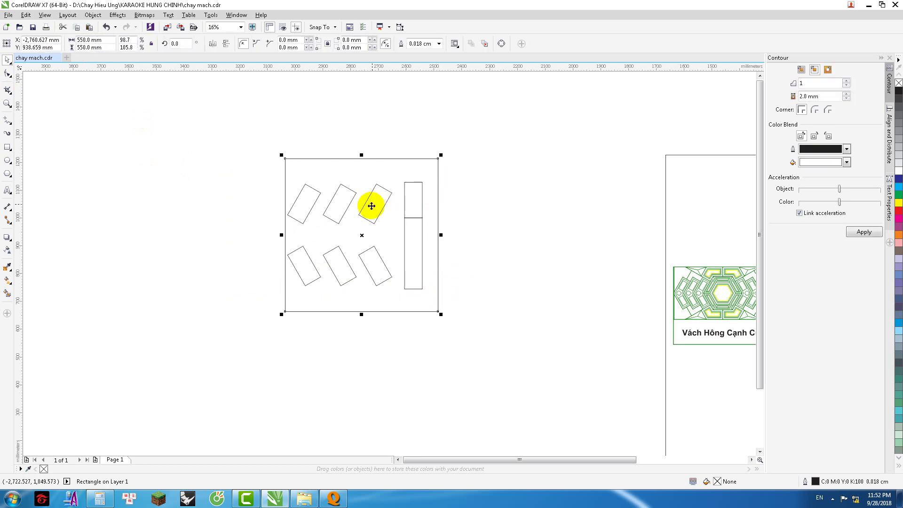
left_click(270, 153)
left_click_drag(246, 140, 470, 307)
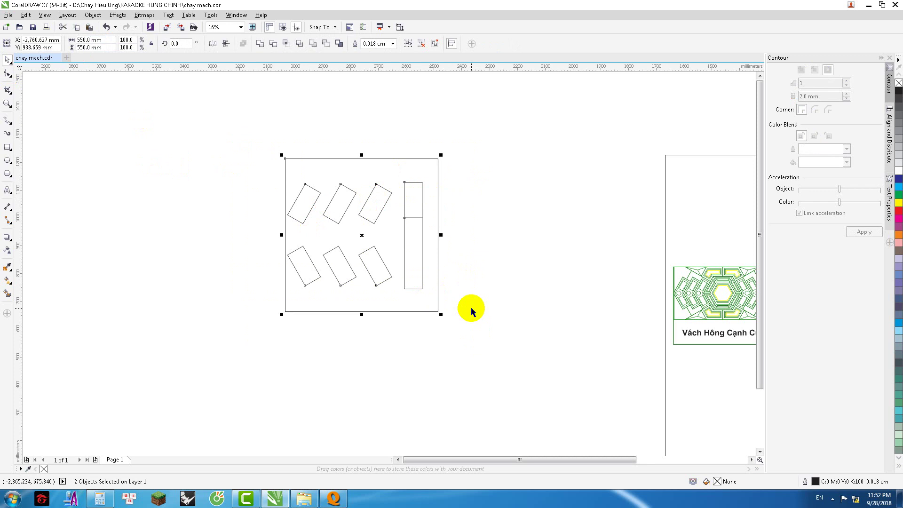
key("c")
left_click(477, 275)
left_click(431, 214)
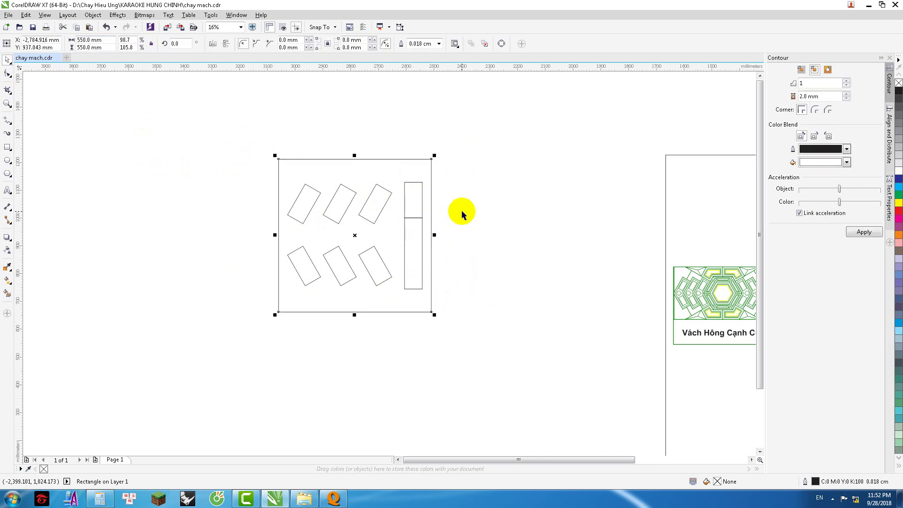
left_click(473, 205)
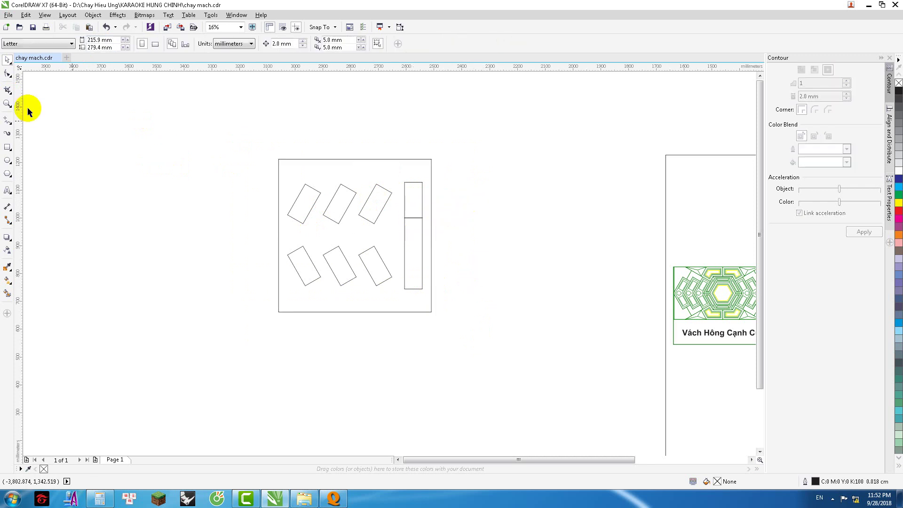
Step: Draw one rectangle covering the full height of the tall slot
left_click(7, 146)
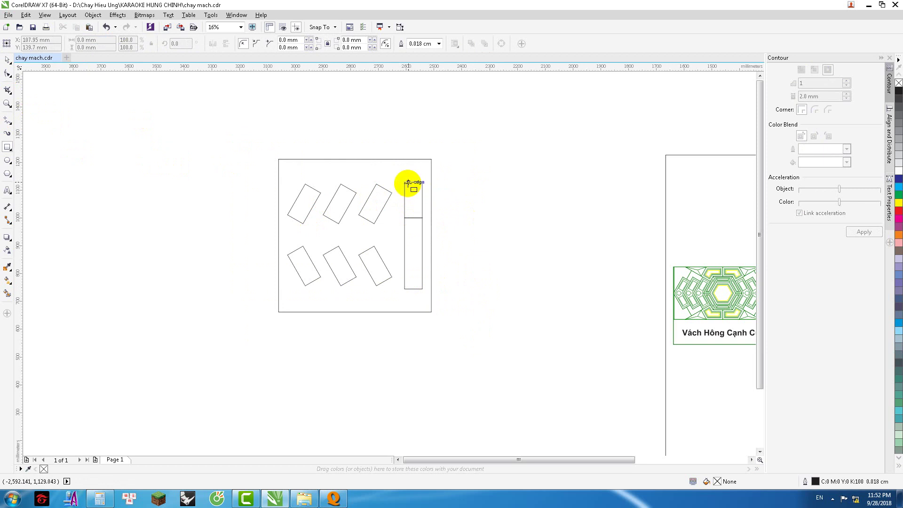
left_click_drag(405, 182, 423, 289)
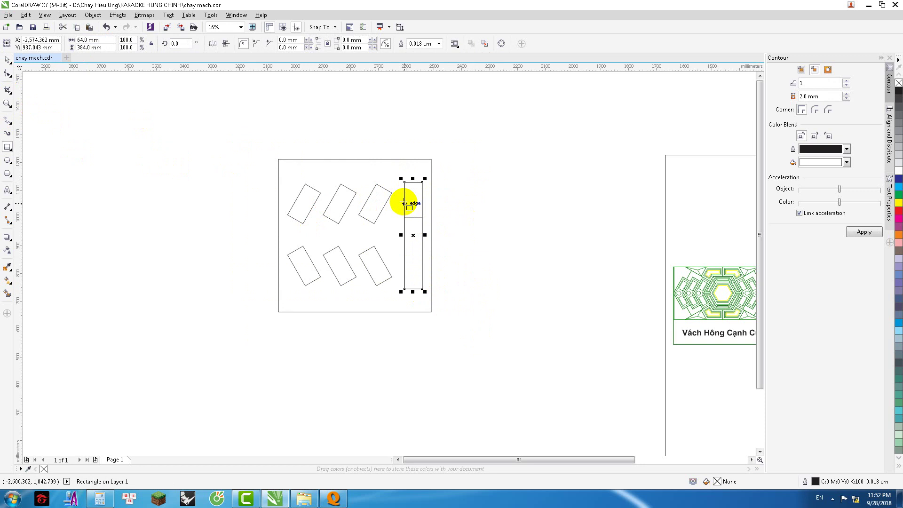
scroll(403, 202, "up", 2)
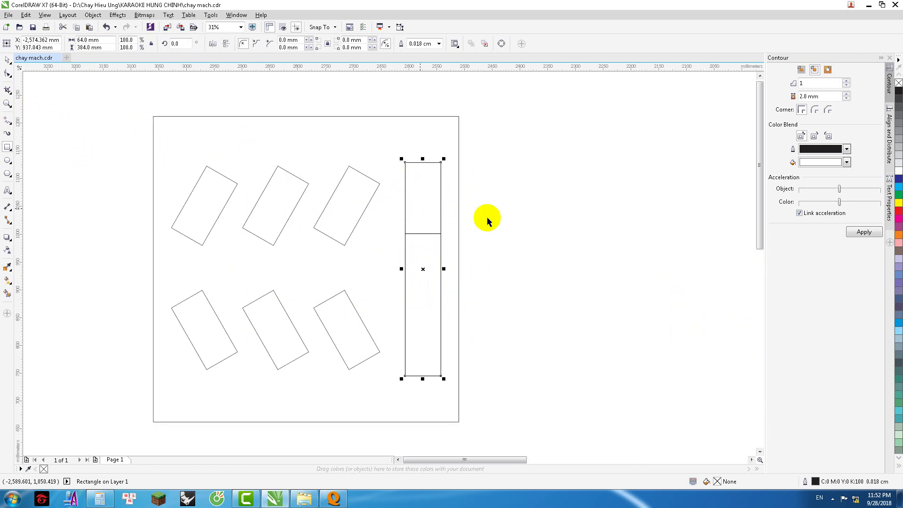
key("space")
Step: Ungroup the slot shapes and select the top-right rotated slot
left_click(354, 192)
key("Escape")
left_click(357, 192, "ctrl")
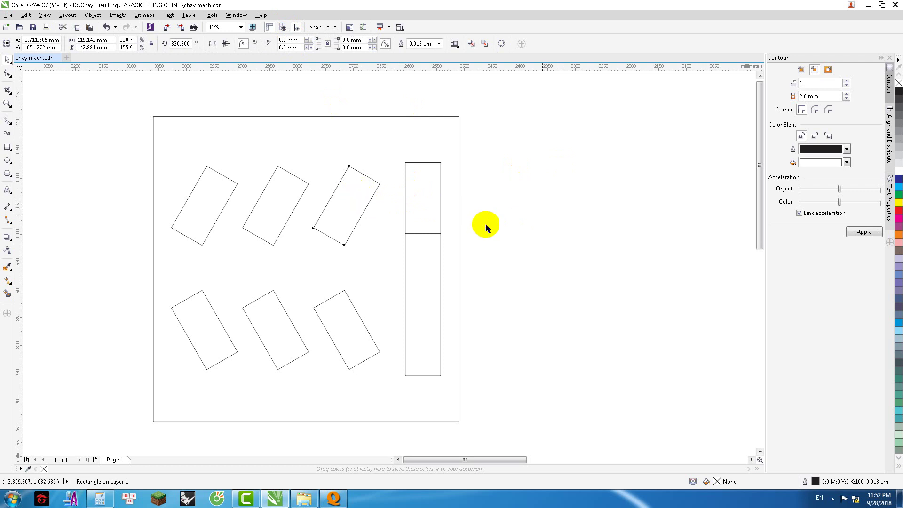
key("Escape")
Step: Select the tall slot strip repeatedly to check it
left_click(422, 233)
key("Escape")
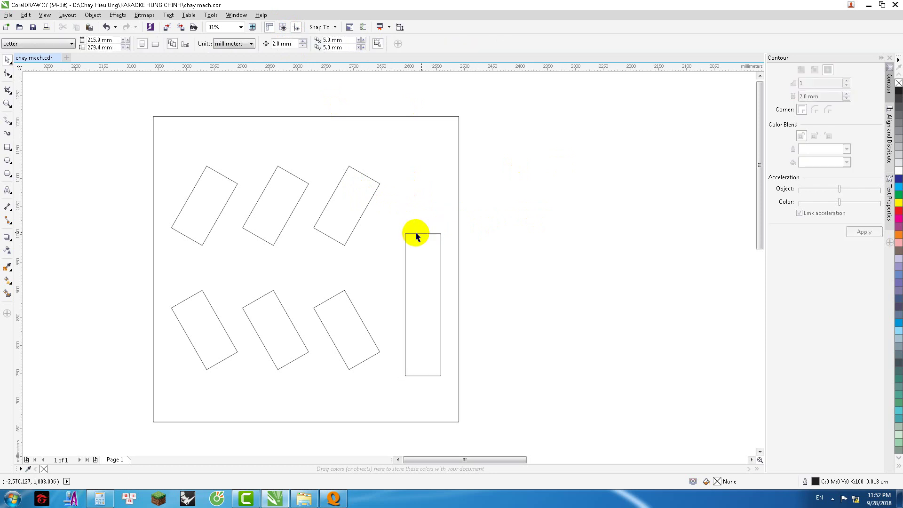
left_click(422, 235)
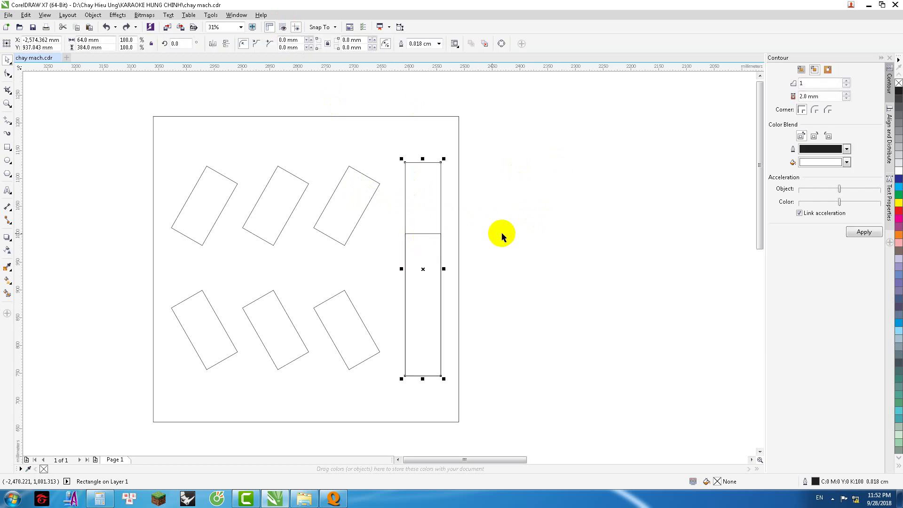
key("Escape")
left_click(423, 201)
key("Escape")
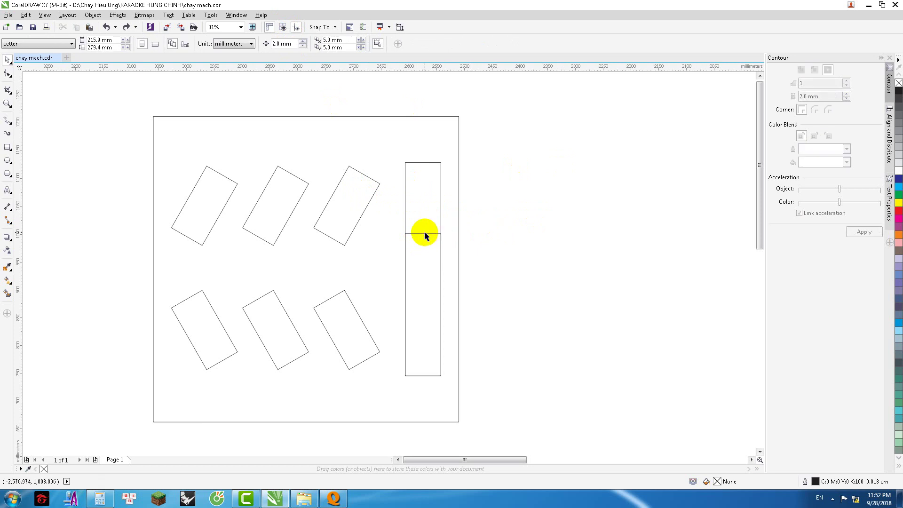
left_click(423, 235)
key("Escape")
scroll(421, 226, "down", 1)
scroll(316, 213, "down", 1)
scroll(318, 219, "up", 1)
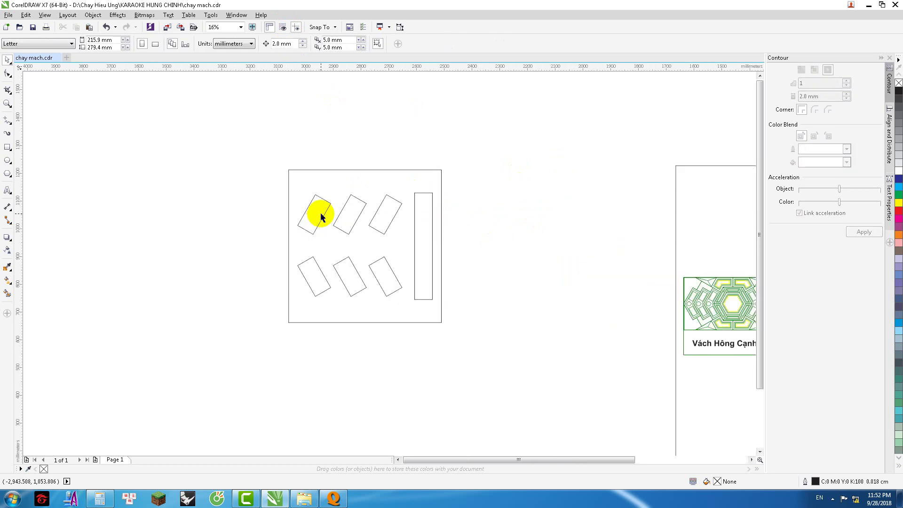
scroll(327, 211, "up", 1)
scroll(308, 206, "down", 1)
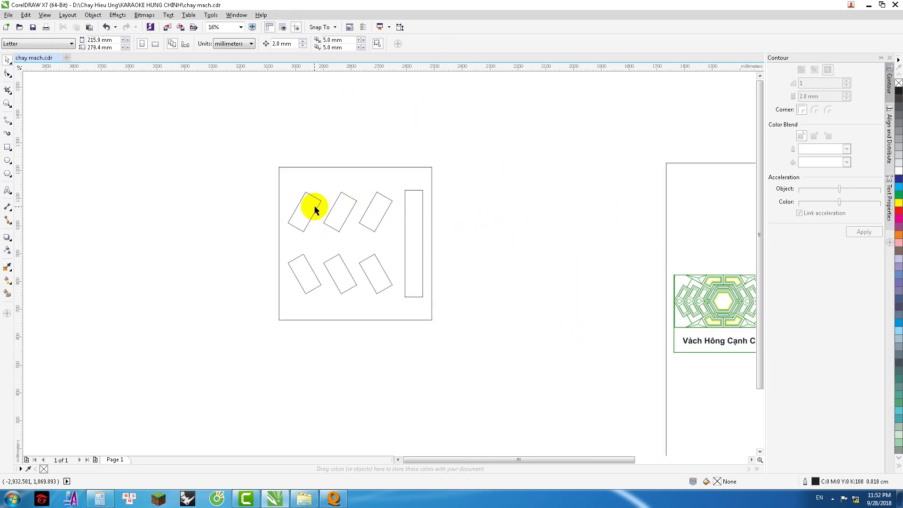
Step: Mirror a half-height copy of the tall slot and set it right of the frame
scroll(369, 242, "up", 1)
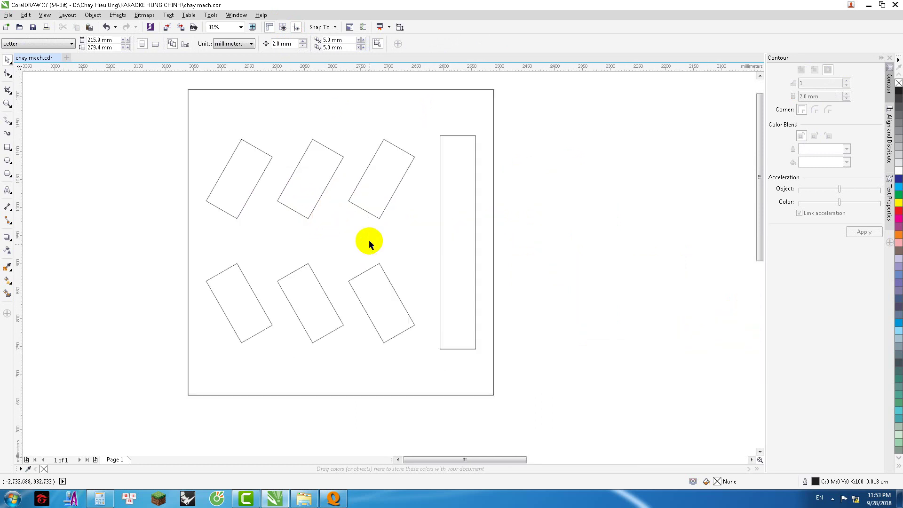
scroll(368, 239, "down", 1)
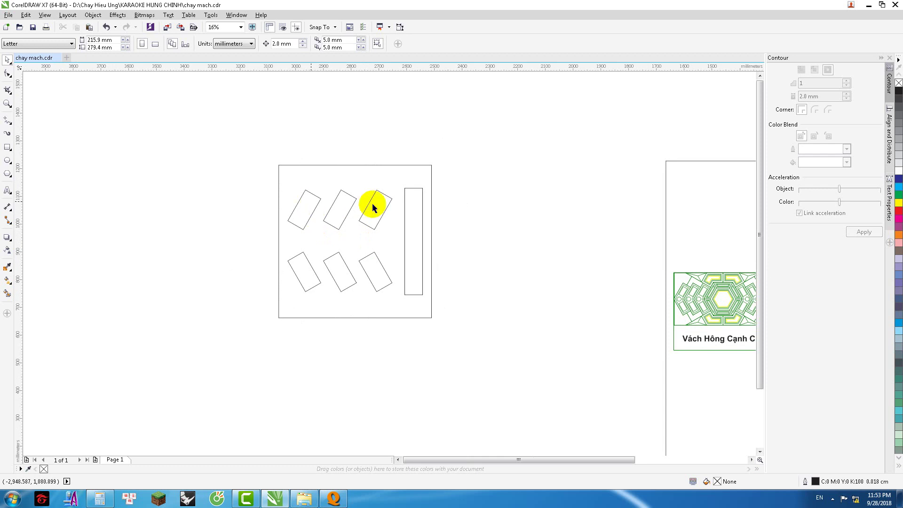
left_click(431, 216)
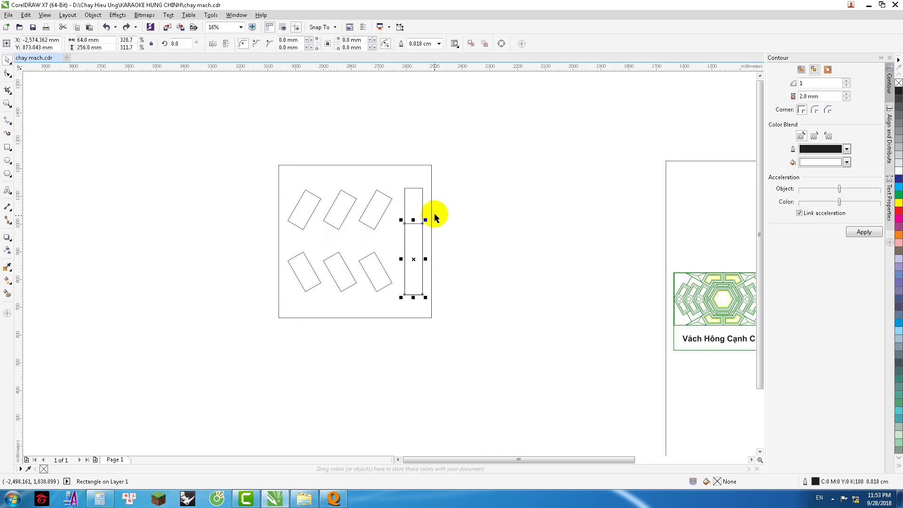
left_click_drag(412, 296, 466, 203)
left_click(291, 163)
left_click_drag(248, 141, 455, 336)
key("Escape")
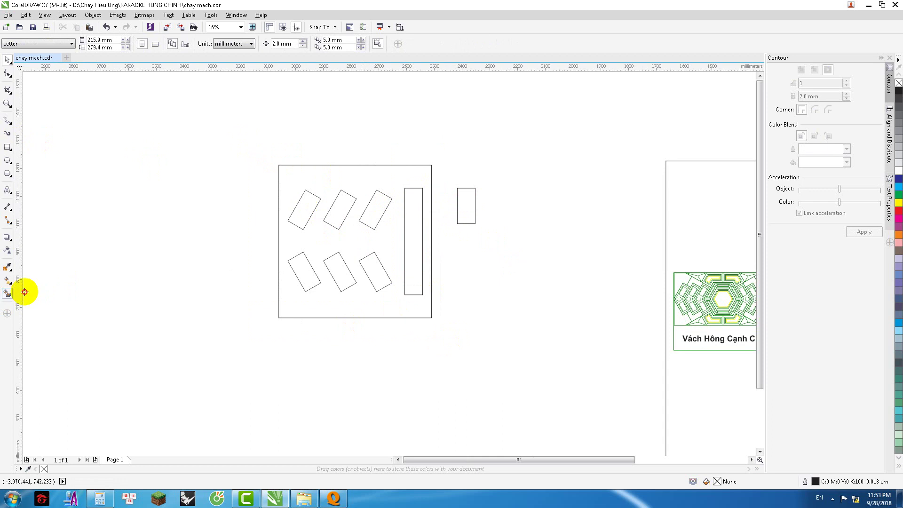
Step: Smart Fill the square around the slots, colour it brown, and move it left
left_click(7, 293)
left_click(329, 180)
key("space")
left_click(340, 177)
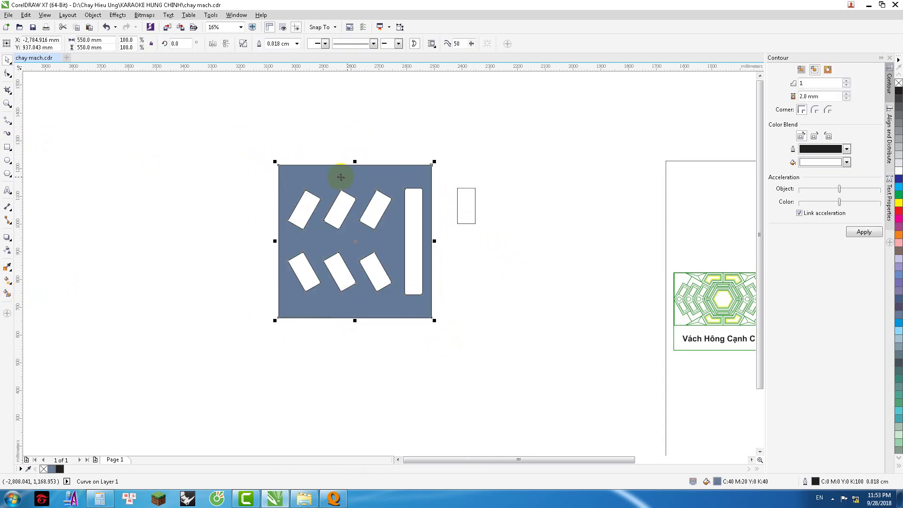
left_click_drag(899, 194, 359, 163)
left_click(898, 258)
left_click(390, 177)
left_click_drag(400, 177, 187, 177)
Step: Fill the small rectangle with the same brown
left_click_drag(442, 165, 517, 245)
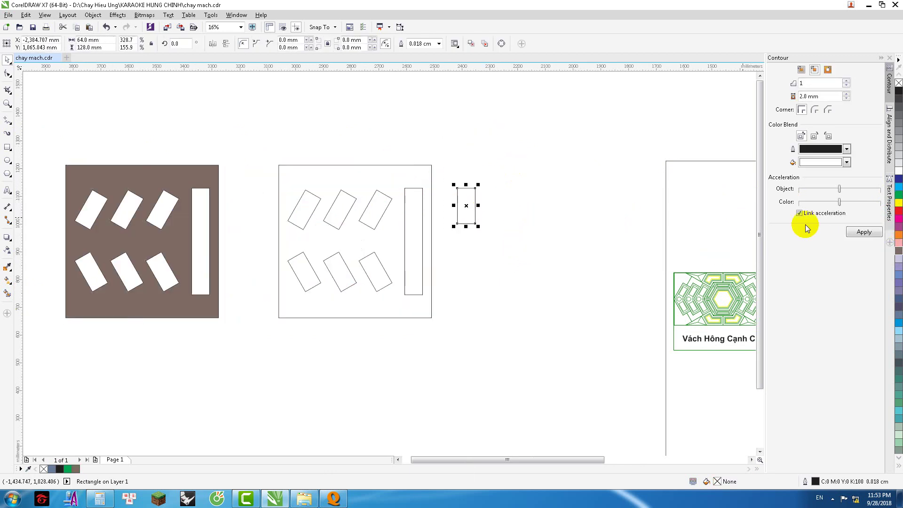
left_click(899, 258)
left_click(546, 184)
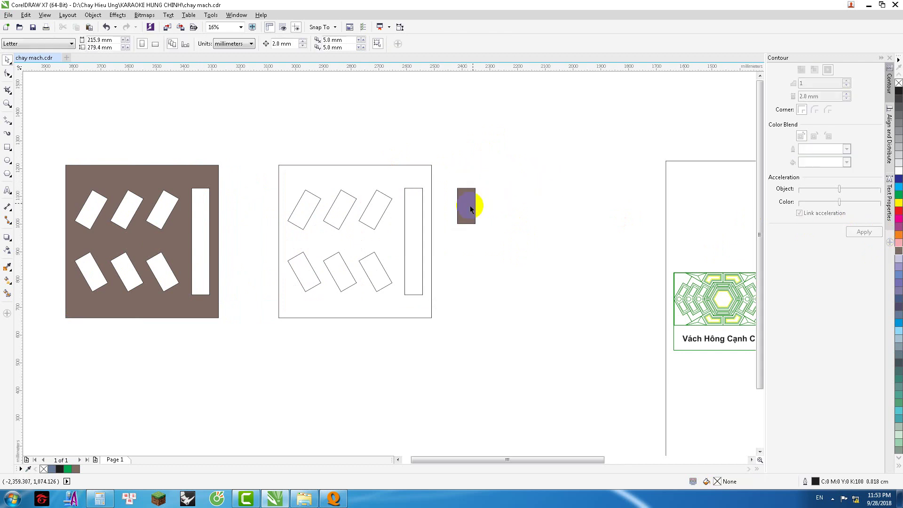
left_click(469, 205)
left_click(177, 178, "shift")
left_click(301, 134)
Step: Export the brown panel as JPEG '1' to the Desktop
left_click(215, 175)
key("ctrl+e")
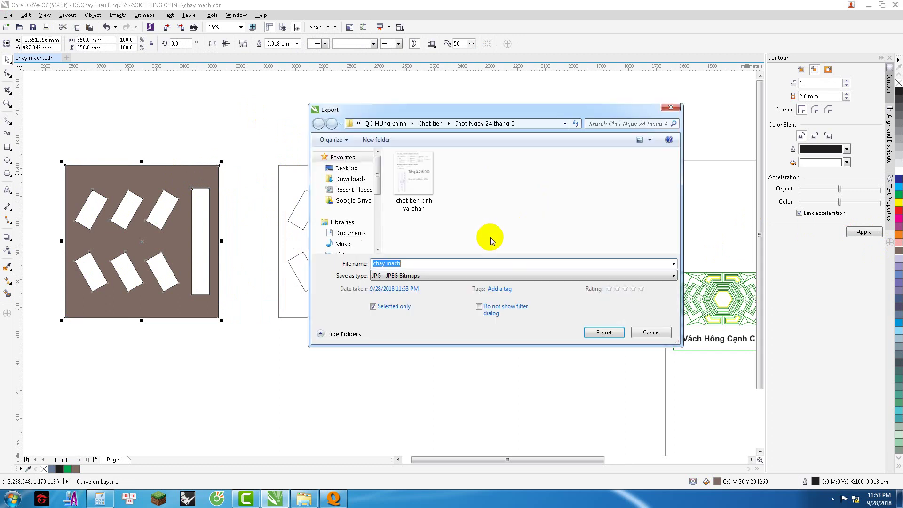
left_click(346, 168)
triple_click(432, 265)
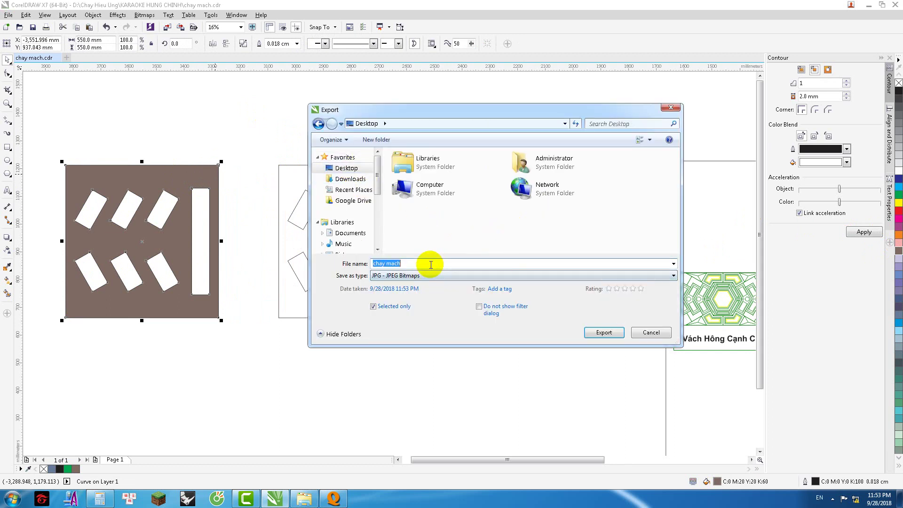
type("1")
left_click(588, 334)
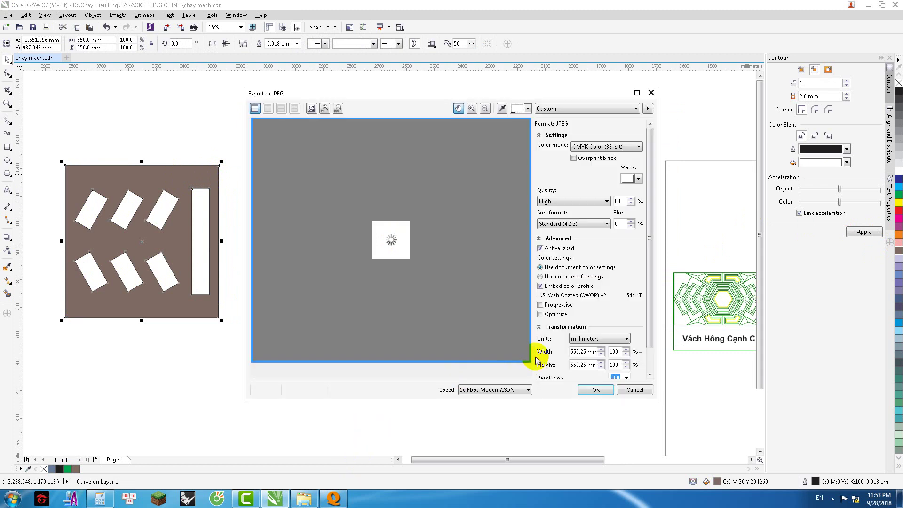
Step: Quit LED MPlayer, saving on exit
left_click(334, 500)
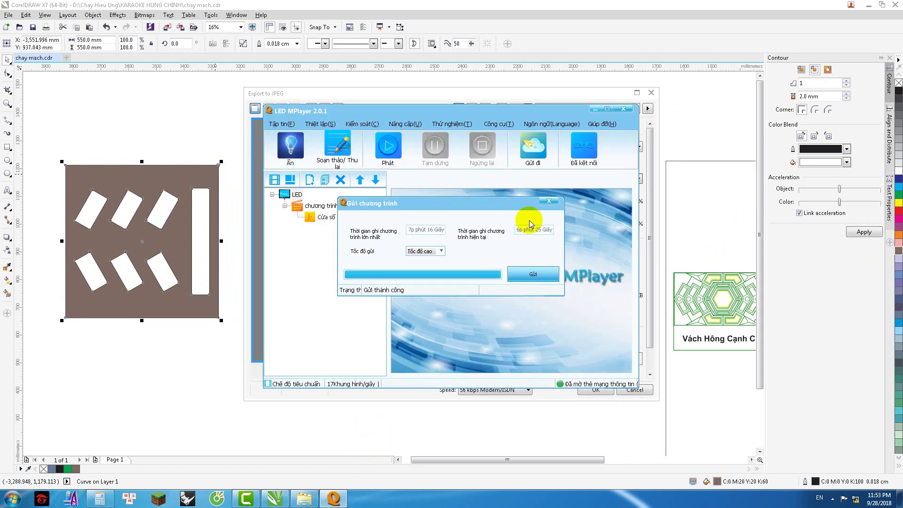
left_click(549, 206)
left_click(625, 109)
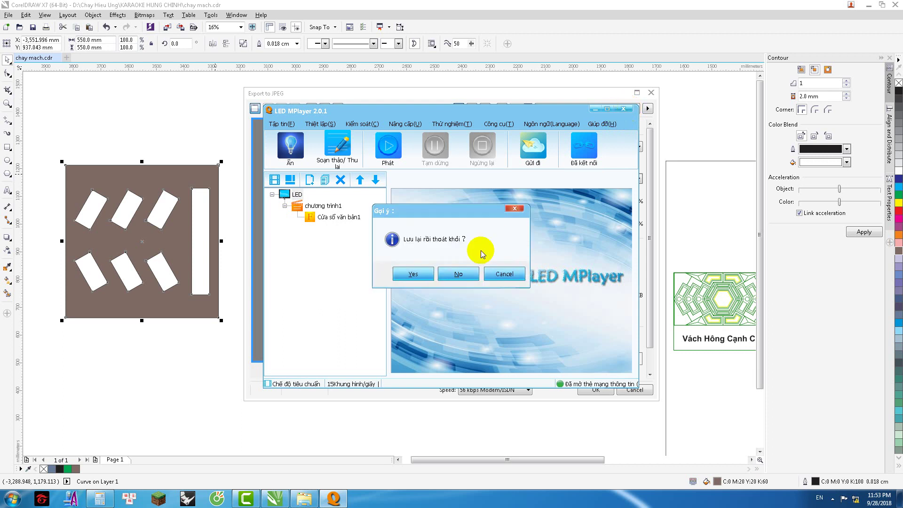
left_click(500, 274)
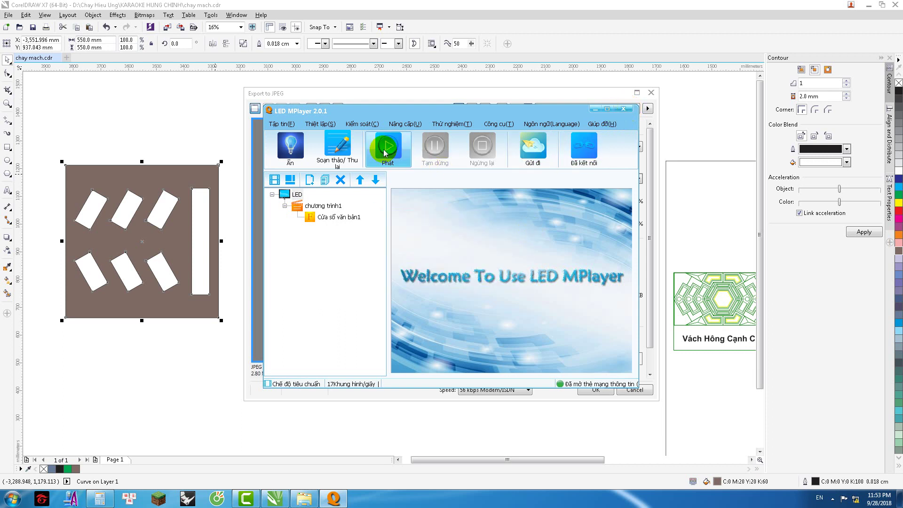
left_click(624, 108)
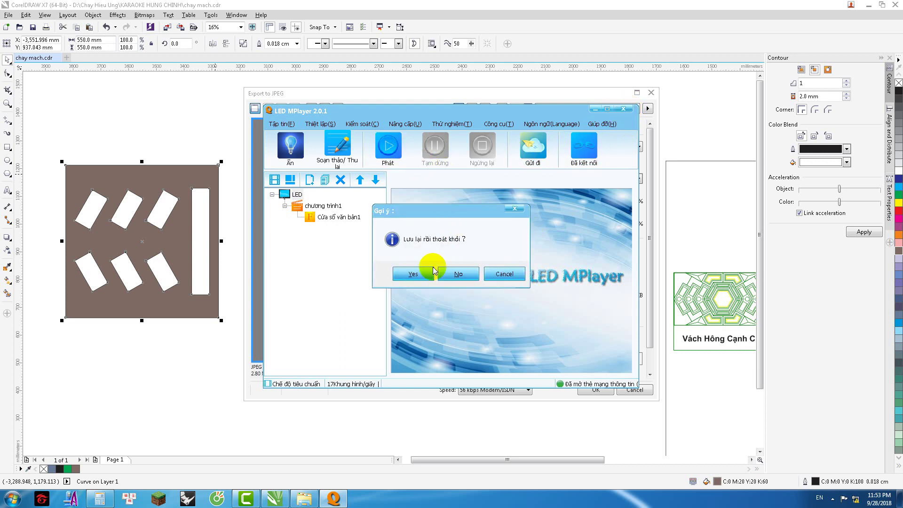
left_click(420, 277)
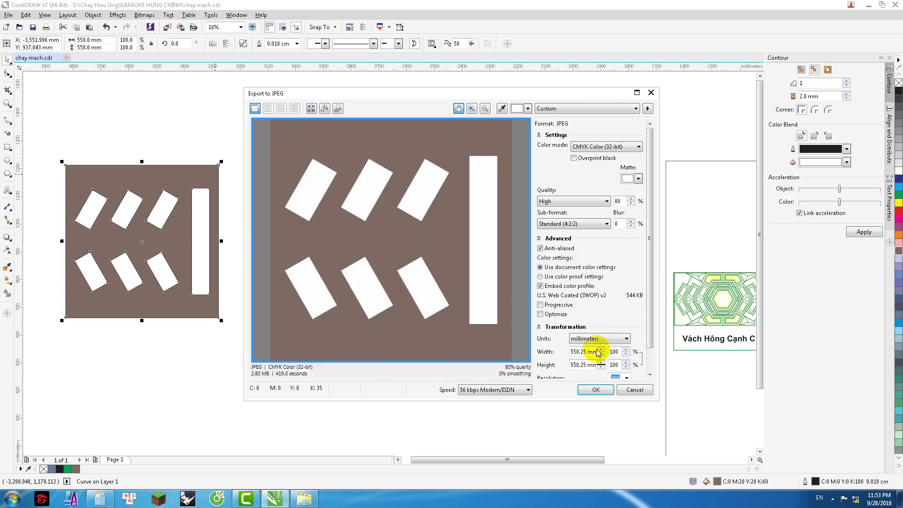
Step: Set the JPEG export width to 550 mm, then cancel the export
scroll(649, 362, "down", 1)
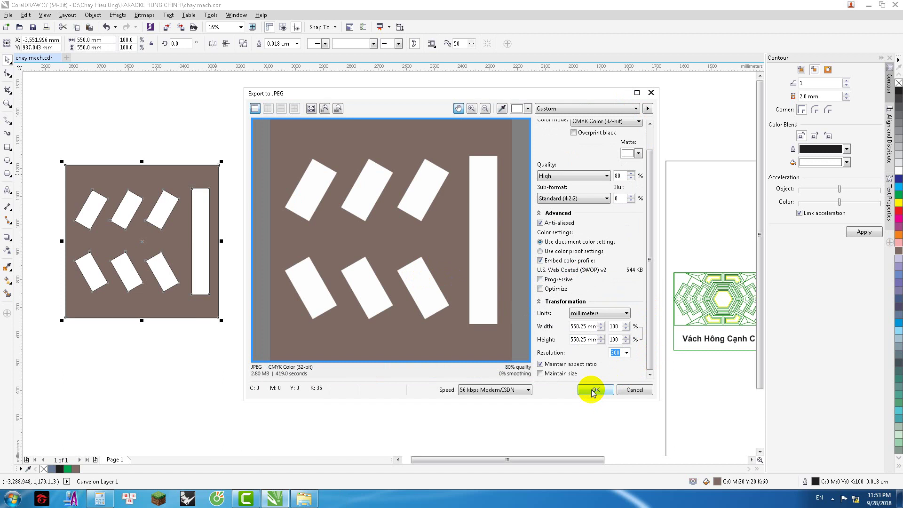
left_click_drag(580, 326, 601, 326)
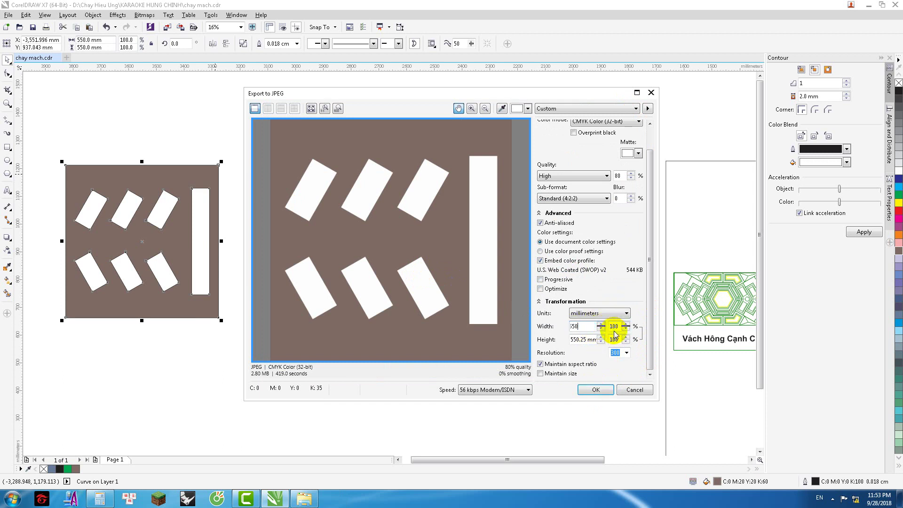
key("Tab")
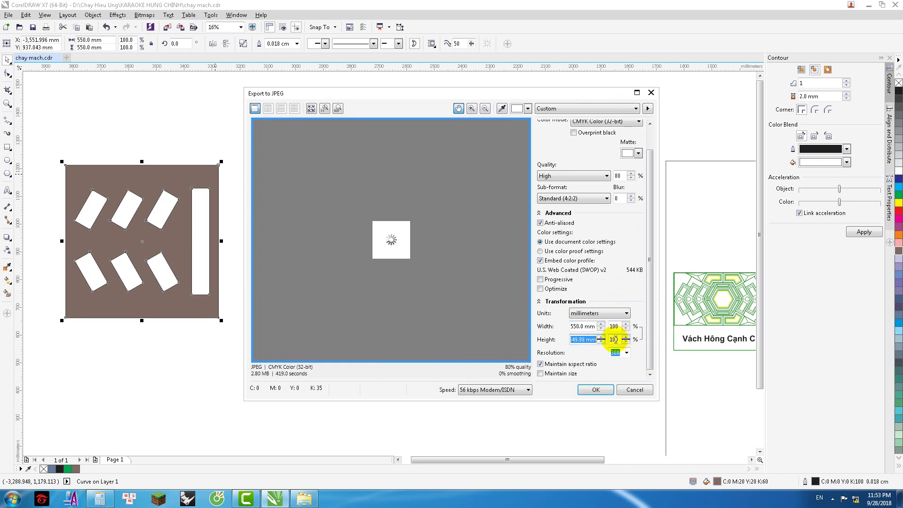
left_click(586, 339)
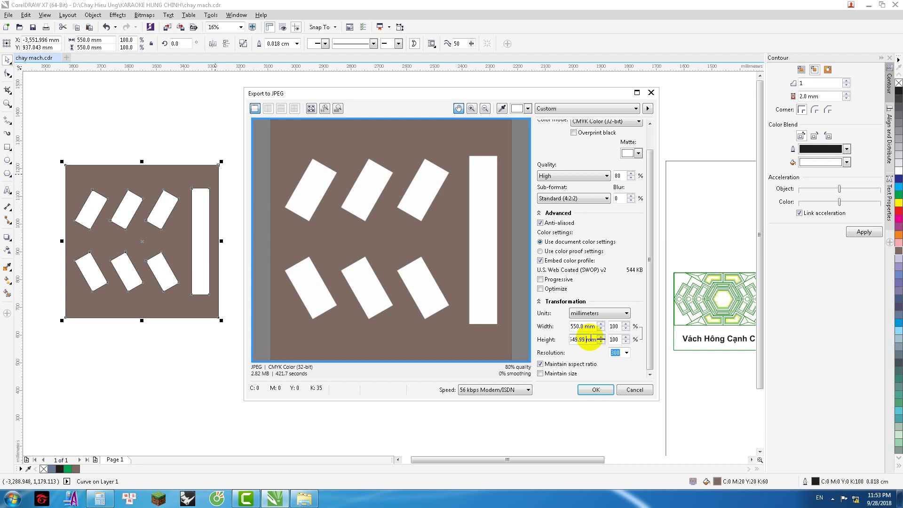
left_click(634, 390)
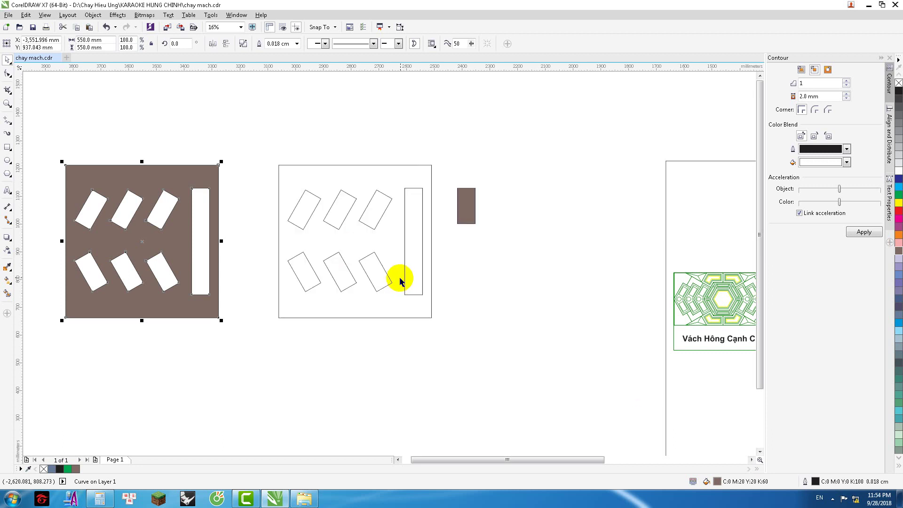
Step: Export the selected slotted brown panel as a PNG under a new file name
key("ctrl+e")
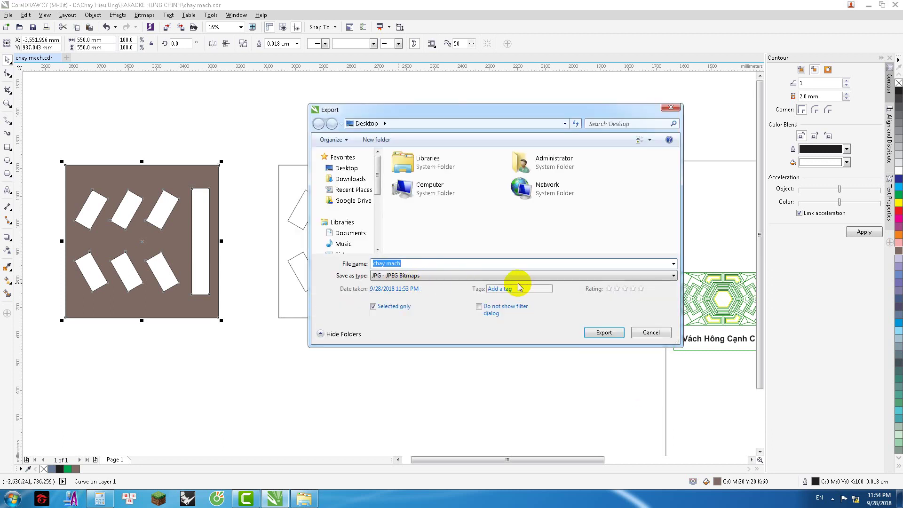
left_click(422, 275)
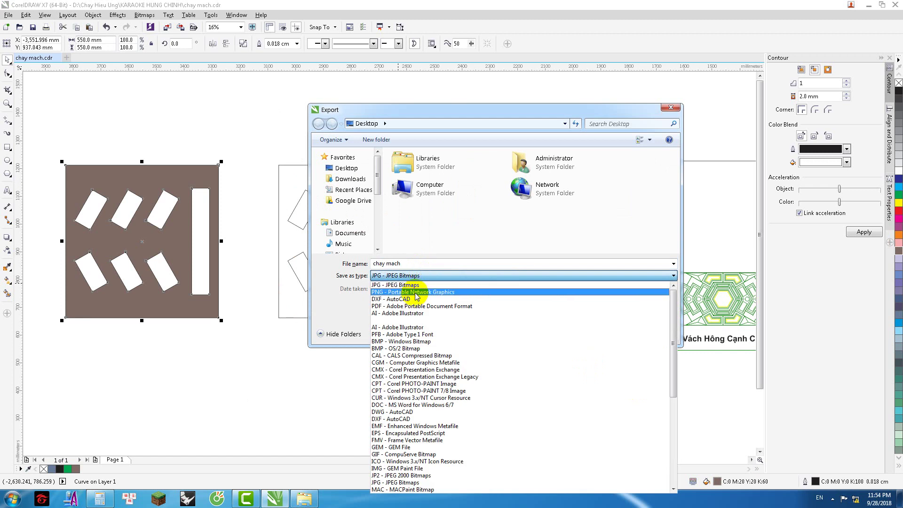
left_click(419, 292)
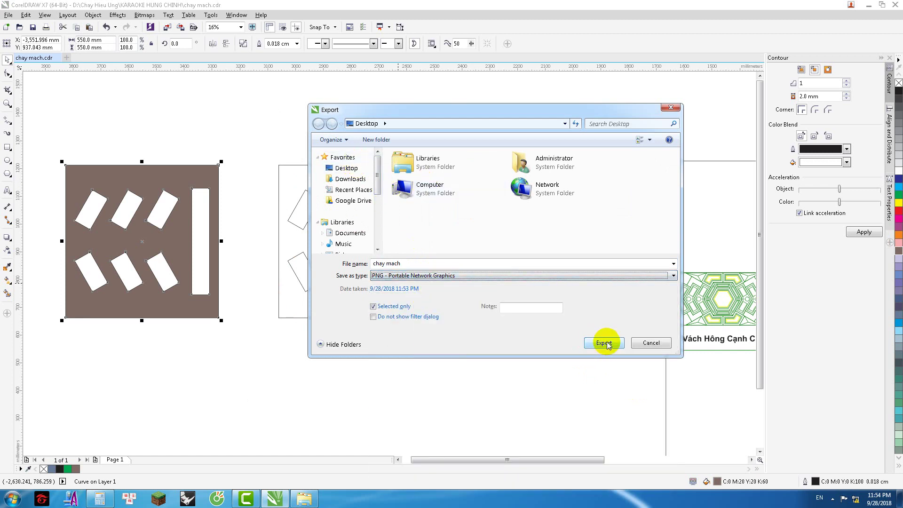
left_click(425, 264)
type("8")
left_click(604, 342)
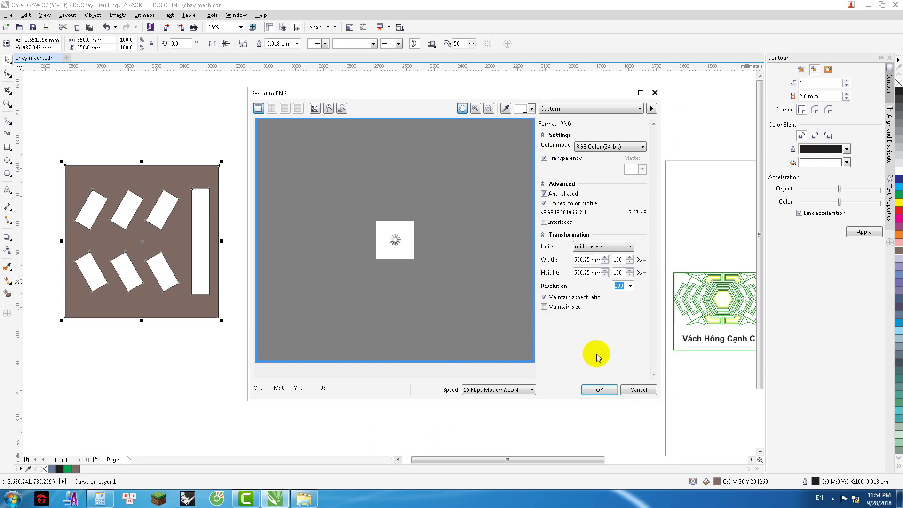
left_click(597, 390)
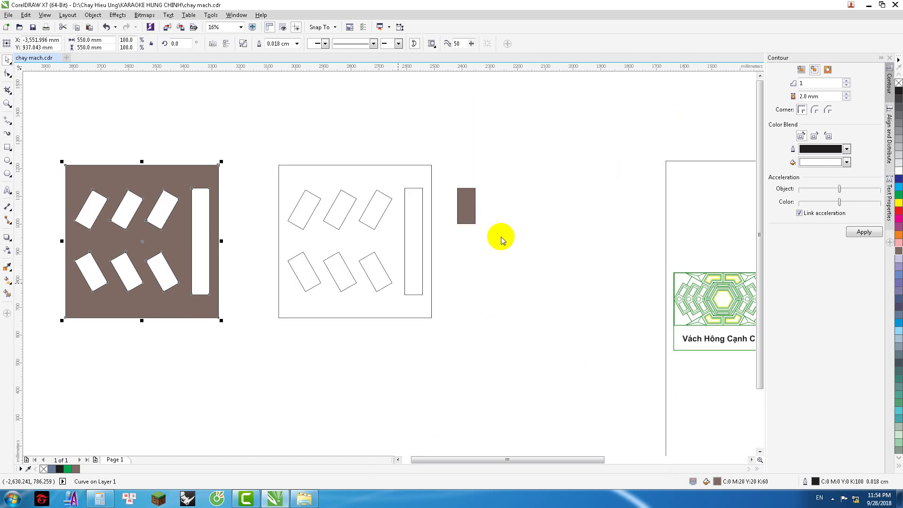
Step: Select the small brown rectangle and export it as a separate PNG as well
left_click(501, 237)
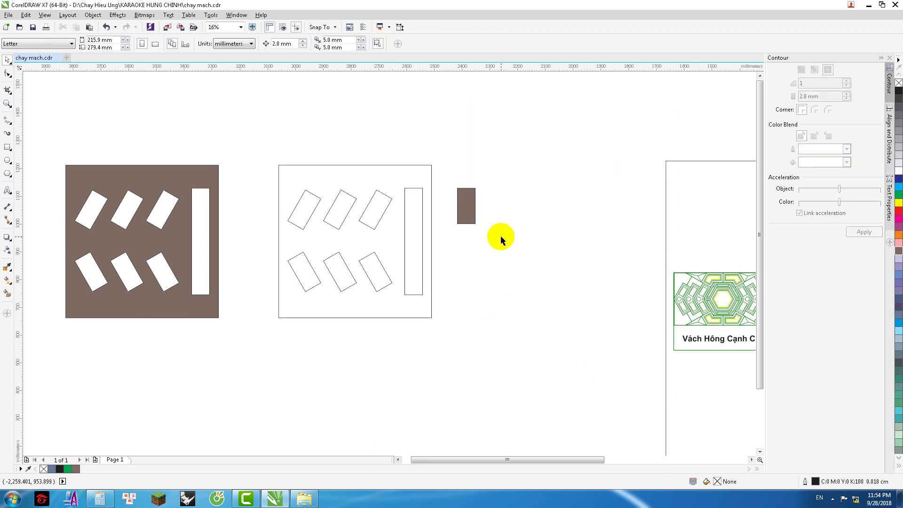
left_click(463, 213)
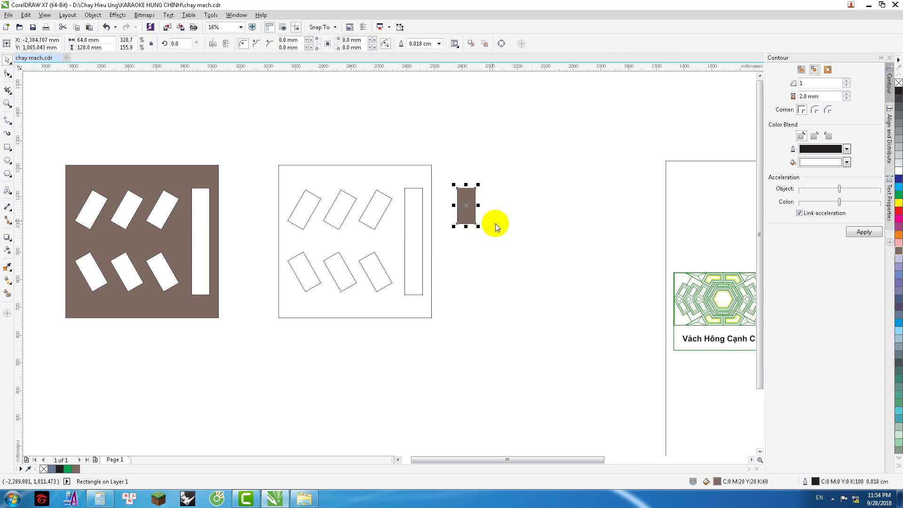
key("ctrl+e")
type("3")
left_click(597, 341)
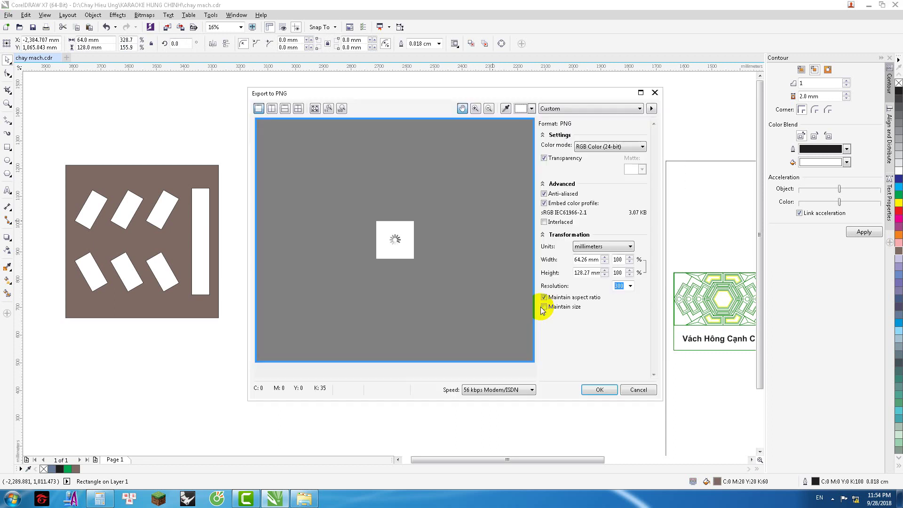
left_click(593, 391)
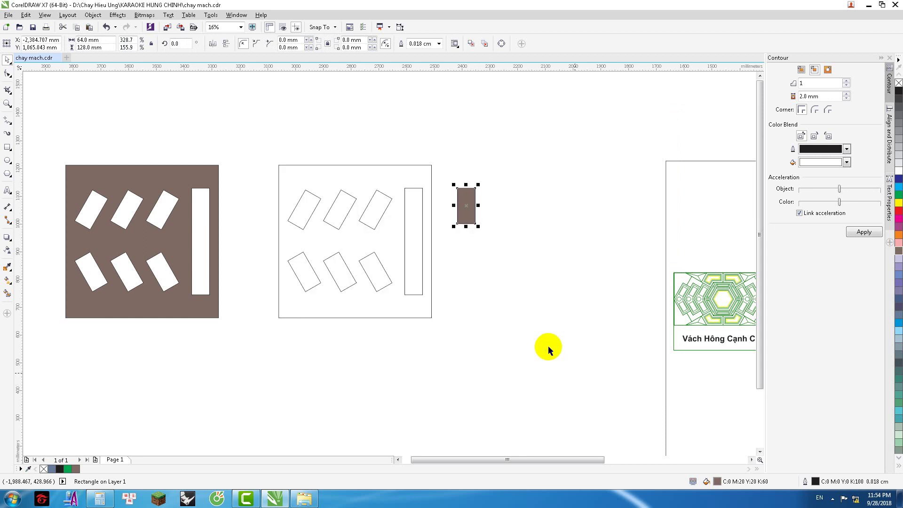
left_click(530, 337)
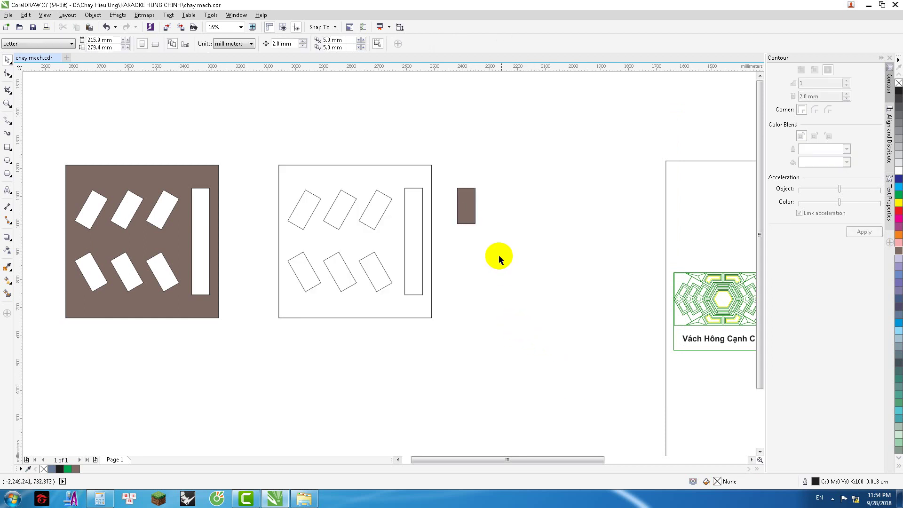
left_click(246, 498)
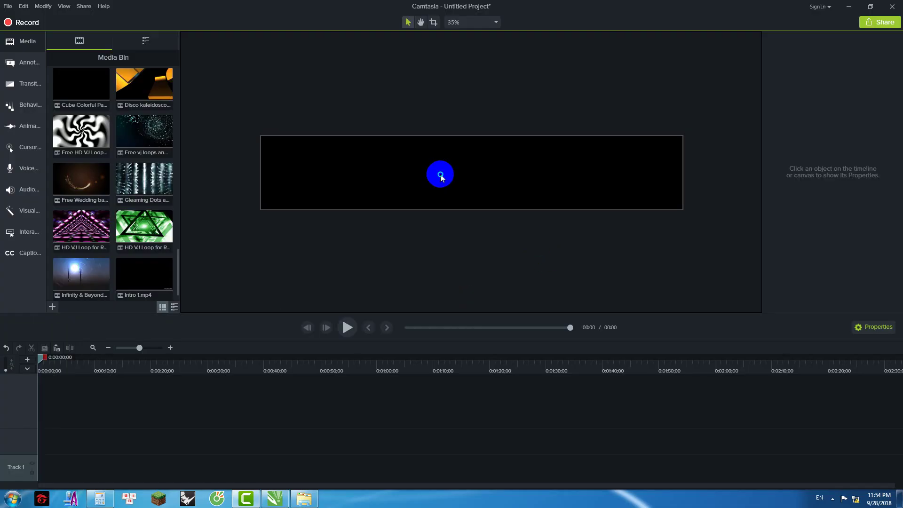
Step: Set Camtasia's Project Settings to a Custom 550 × 550 canvas with the aspect lock off
right_click(440, 173)
left_click(480, 240)
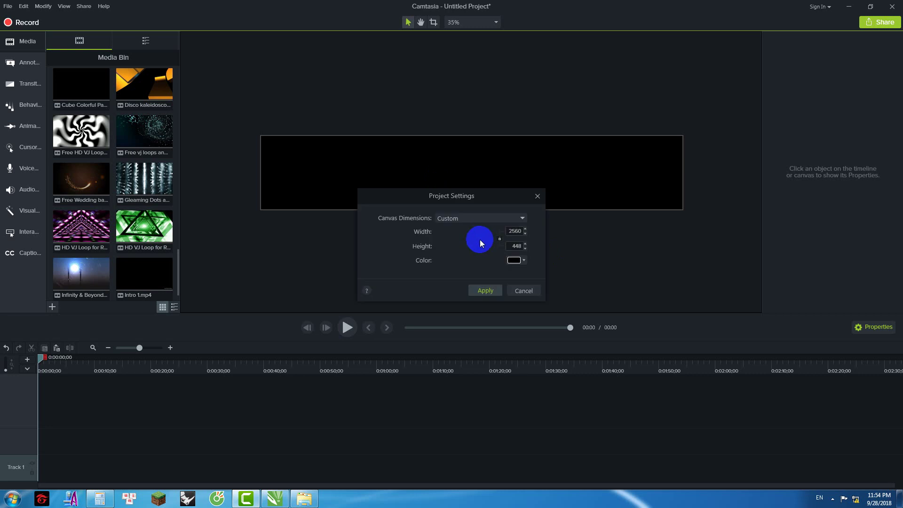
left_click(511, 218)
left_click(468, 345)
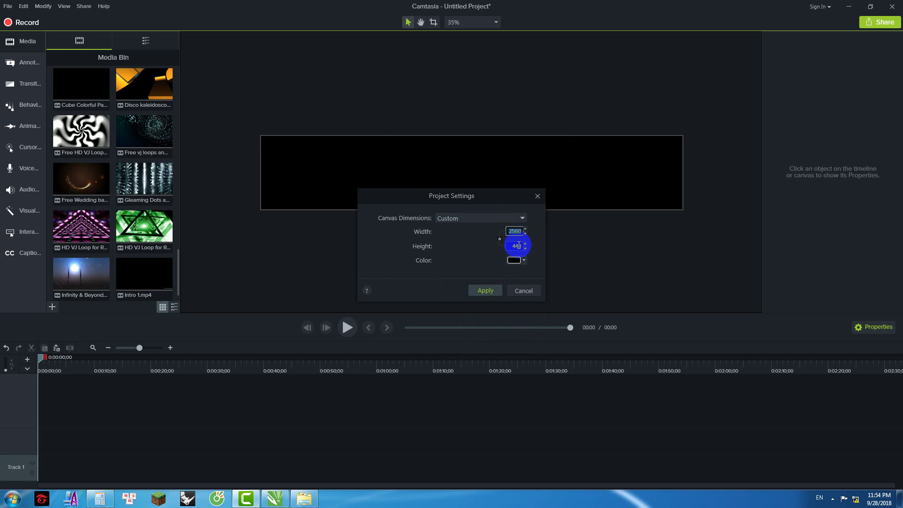
left_click(519, 245)
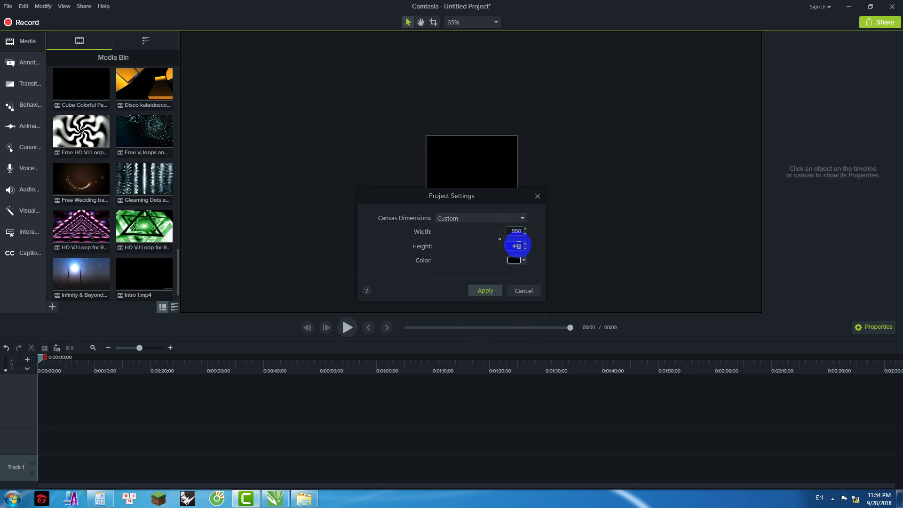
left_click(499, 239)
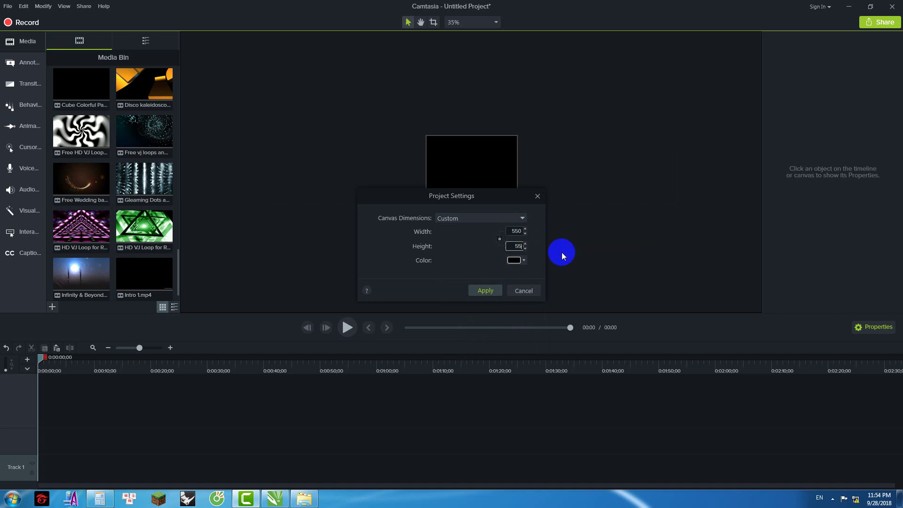
left_click(485, 290)
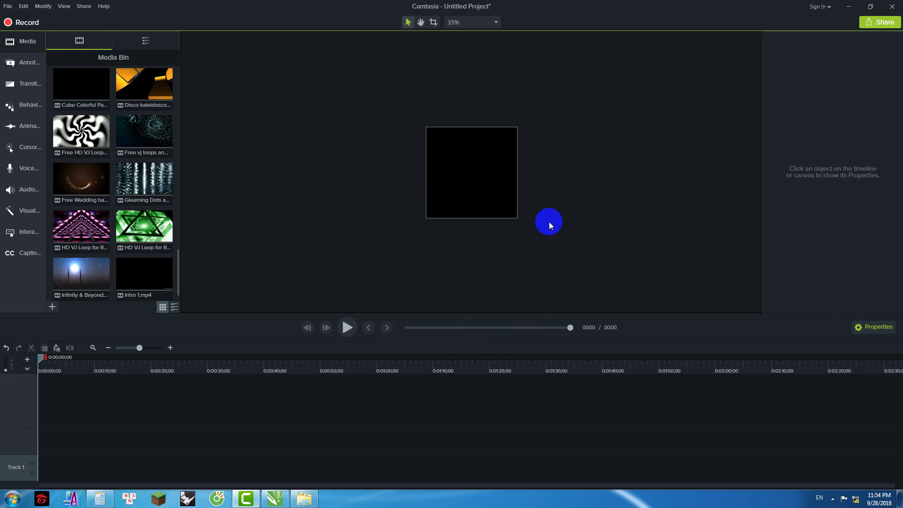
left_click(849, 7)
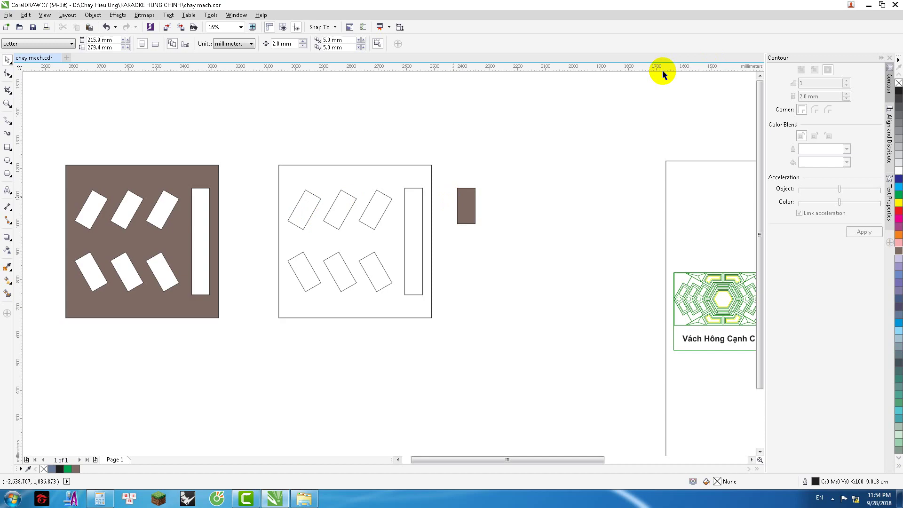
Step: Drag desktop images 1.png and 2.png into Camtasia's Media Bin and place 1.png on the canvas
left_click(868, 6)
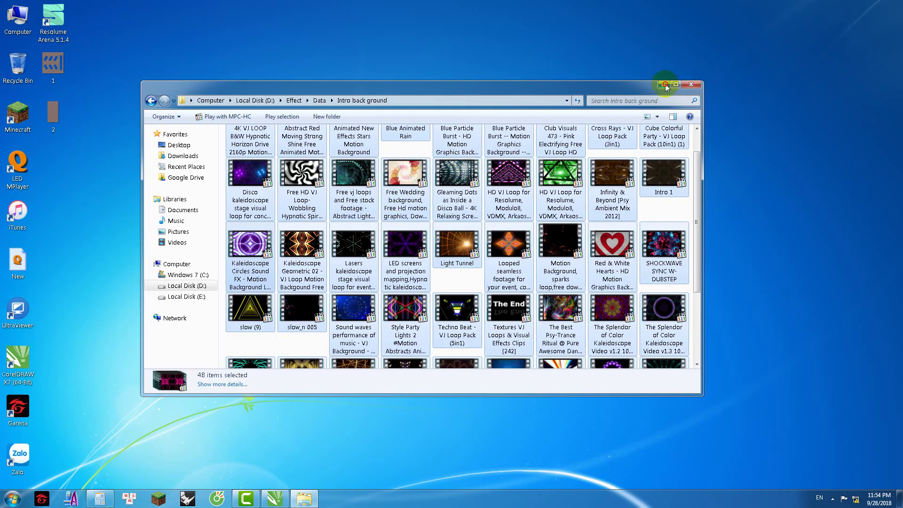
left_click(667, 76)
left_click_drag(89, 57, 221, 214)
left_click_drag(144, 276, 474, 173)
Step: Add 2.png on a second track and move the 1.png panel to the canvas's top right
left_click(571, 198)
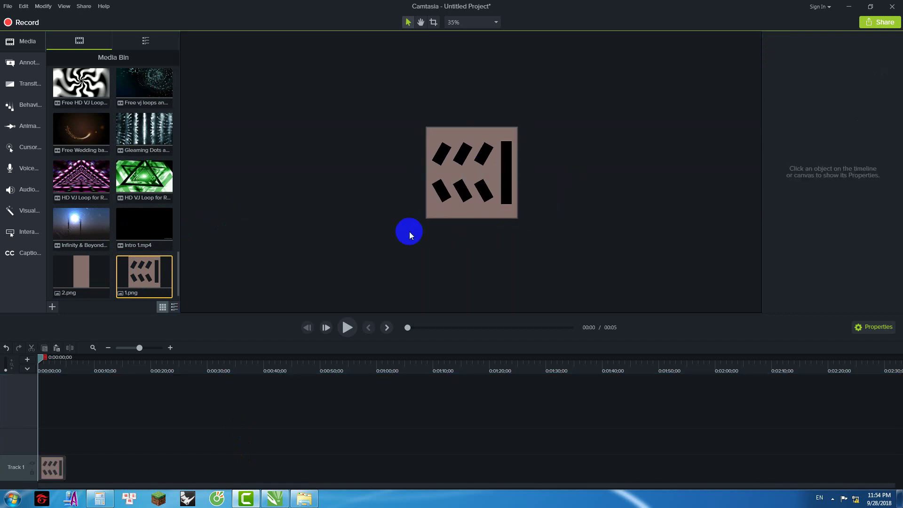
left_click_drag(81, 275, 369, 206)
left_click(586, 193)
left_click_drag(512, 165, 616, 137)
left_click(500, 221)
Step: In Project Settings, enter 64 as the canvas width
right_click(488, 189)
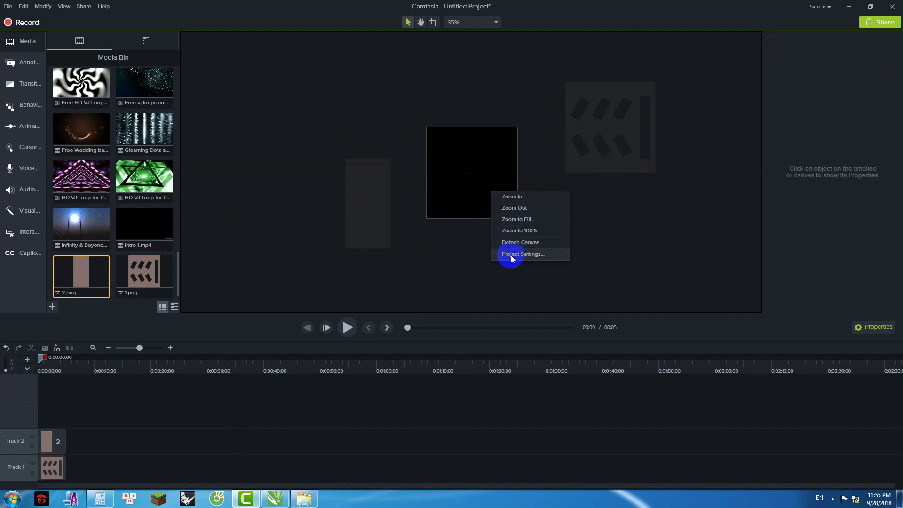
left_click(510, 254)
left_click_drag(514, 232, 551, 234)
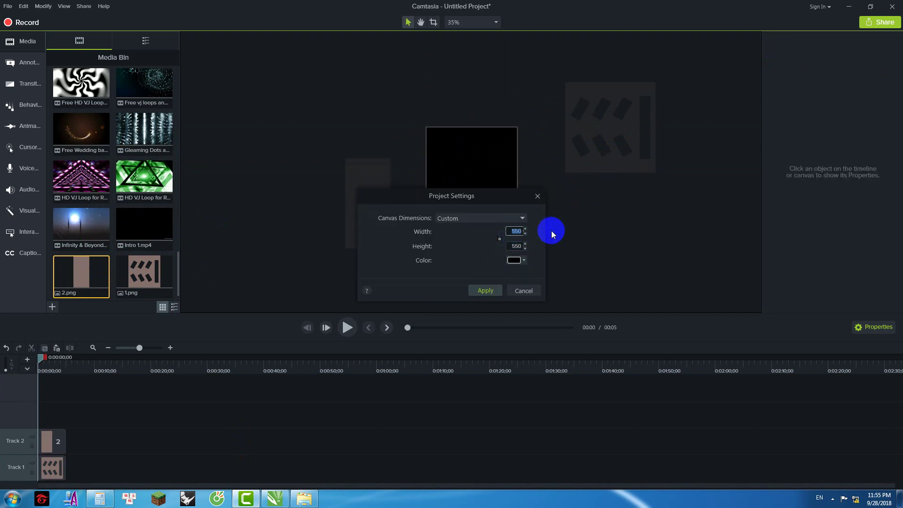
type("64")
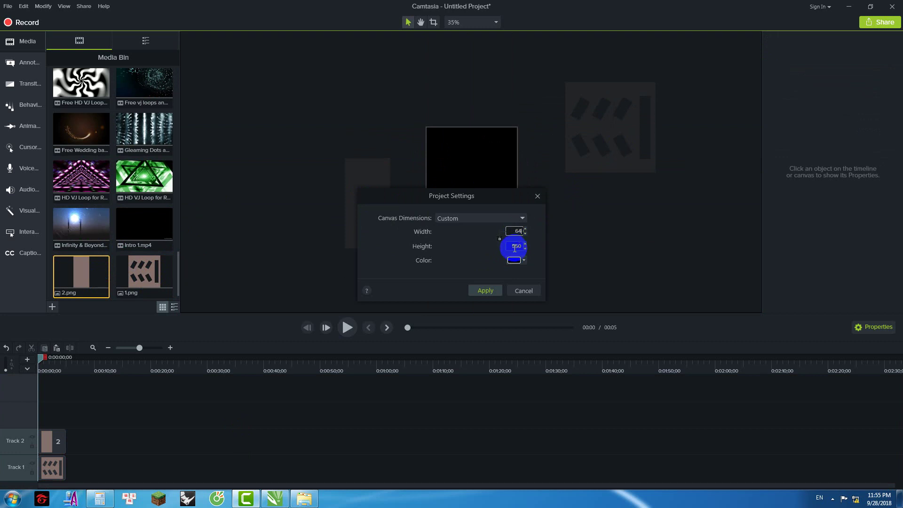
left_click_drag(514, 249, 557, 249)
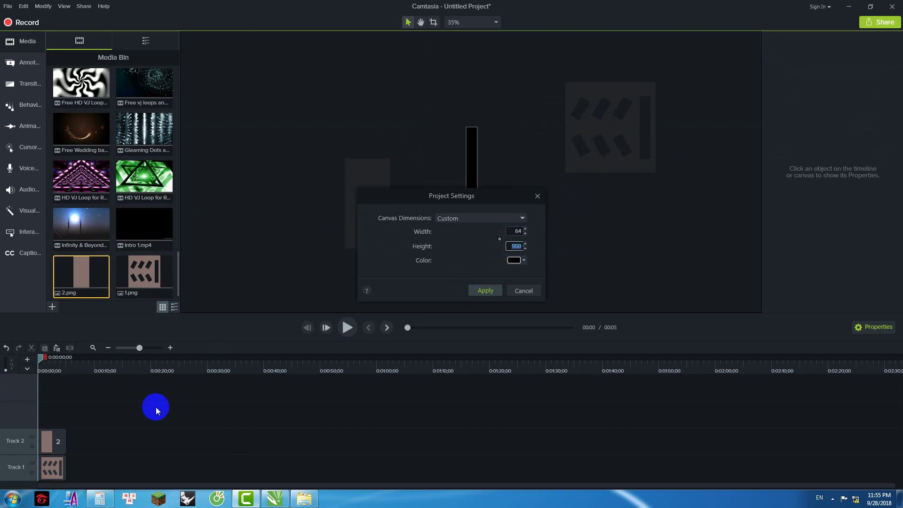
Step: Compute 32 × 4 in the calculator and set the canvas height to 128
left_click(100, 499)
left_click(173, 305)
left_click(173, 350)
left_click(154, 350)
left_click(192, 335)
left_click(136, 335)
left_click(209, 358)
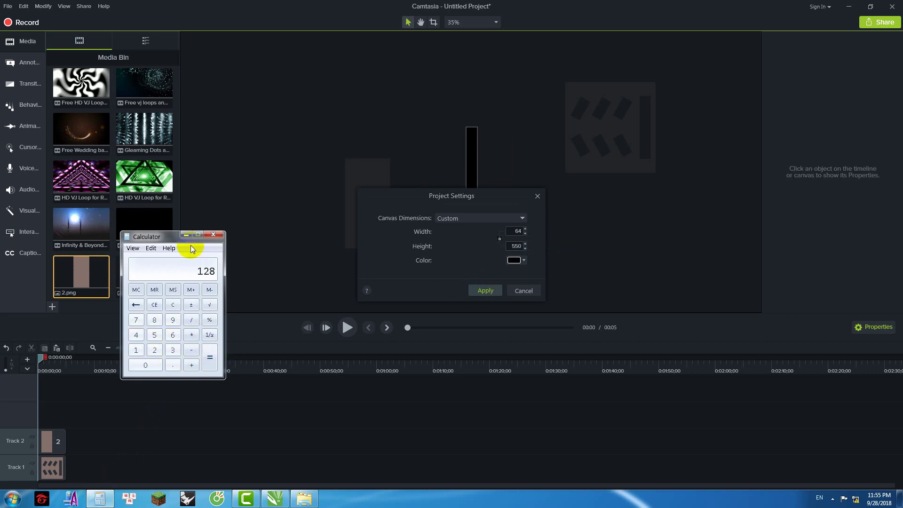
left_click(504, 277)
left_click(519, 252)
type("128")
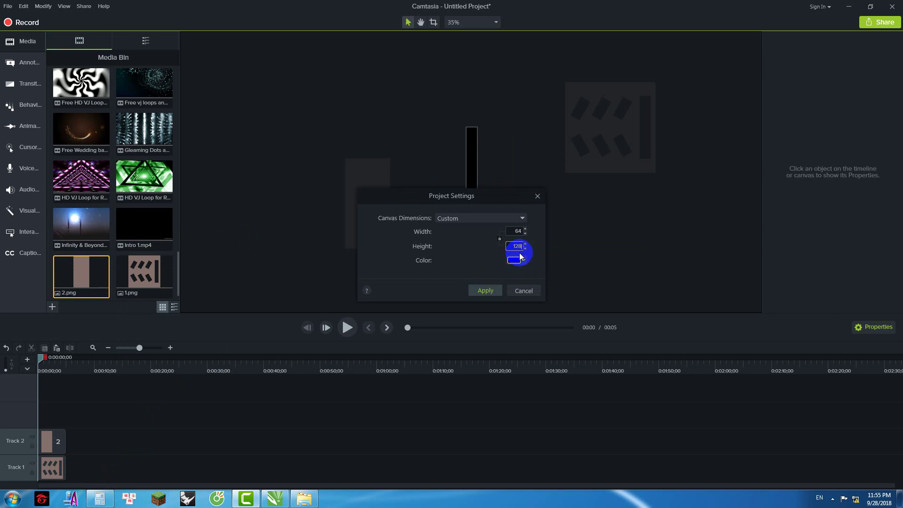
key("Return")
Step: Replace the 2 clip with a fresh 2.png at canvas centre and resize it to fit
left_click(375, 188)
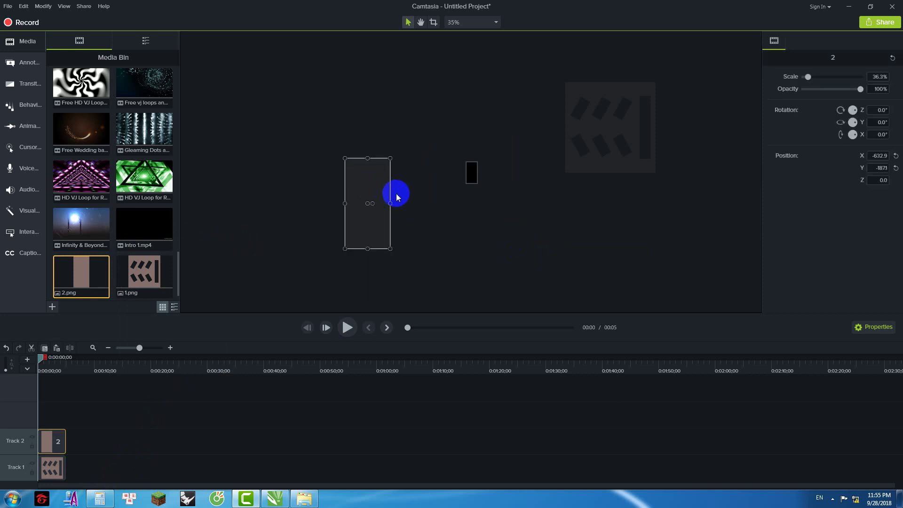
key("Delete")
left_click_drag(80, 276, 474, 167)
scroll(484, 175, "up", 5)
left_click_drag(472, 211, 423, 226)
Step: Delete the 2 panel clip and reapply the unchanged 64 × 128 project settings
scroll(472, 222, "up", 1)
scroll(467, 228, "down", 2)
left_click(520, 240)
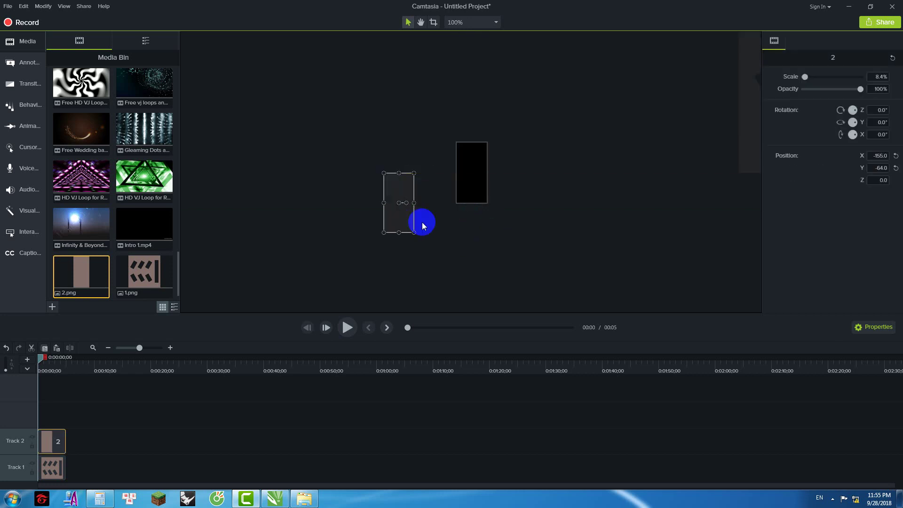
key("Delete")
right_click(503, 192)
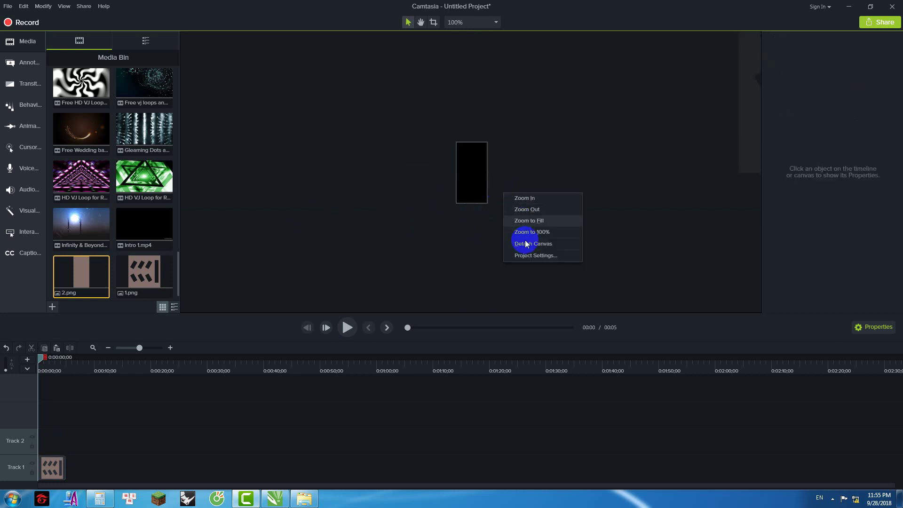
left_click(517, 255)
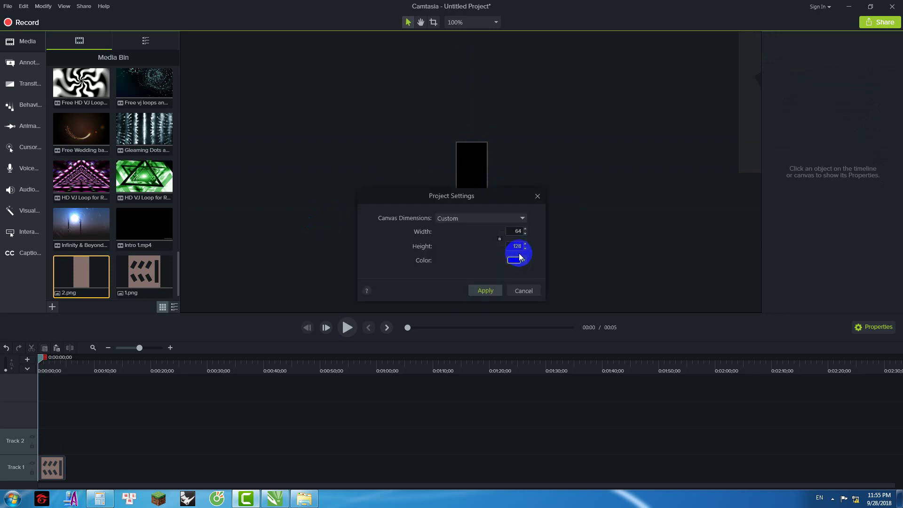
left_click(484, 288)
Step: Re-add 2.png at the canvas centre and move it aside
left_click_drag(84, 267, 474, 175)
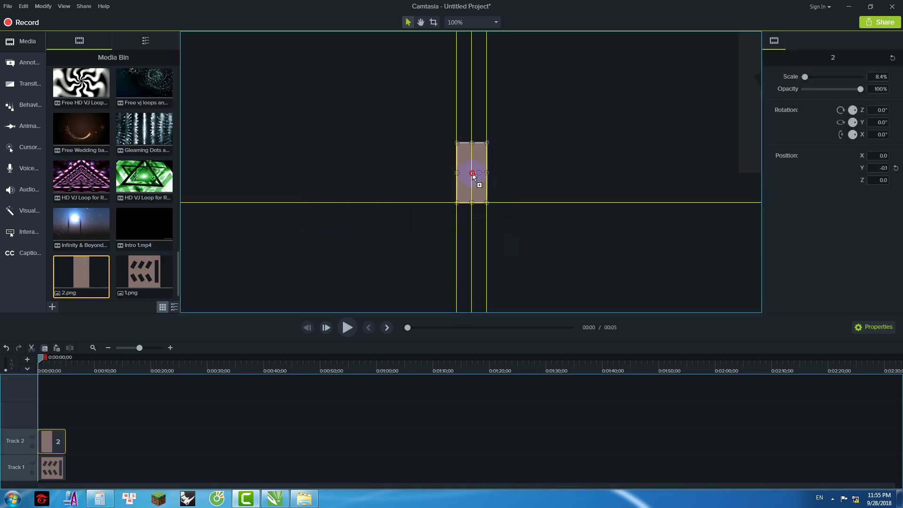
left_click(496, 172)
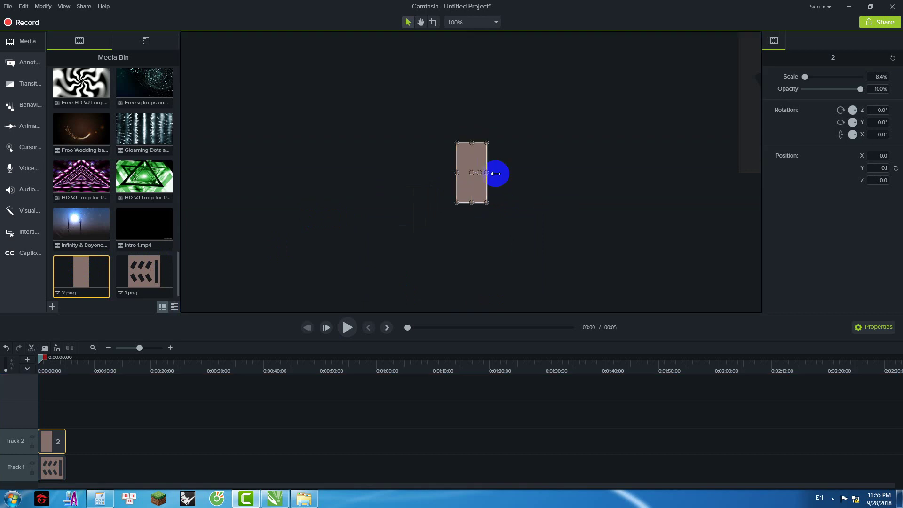
left_click(467, 189)
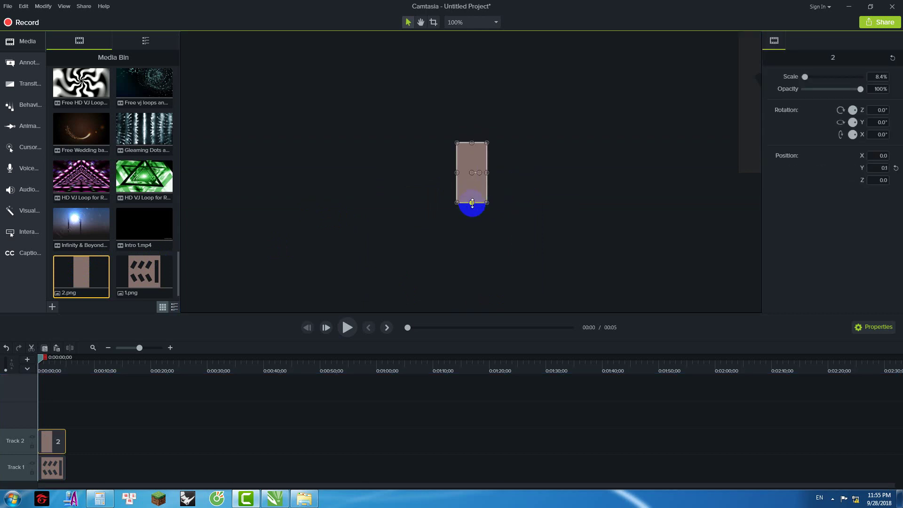
left_click_drag(472, 213, 320, 212)
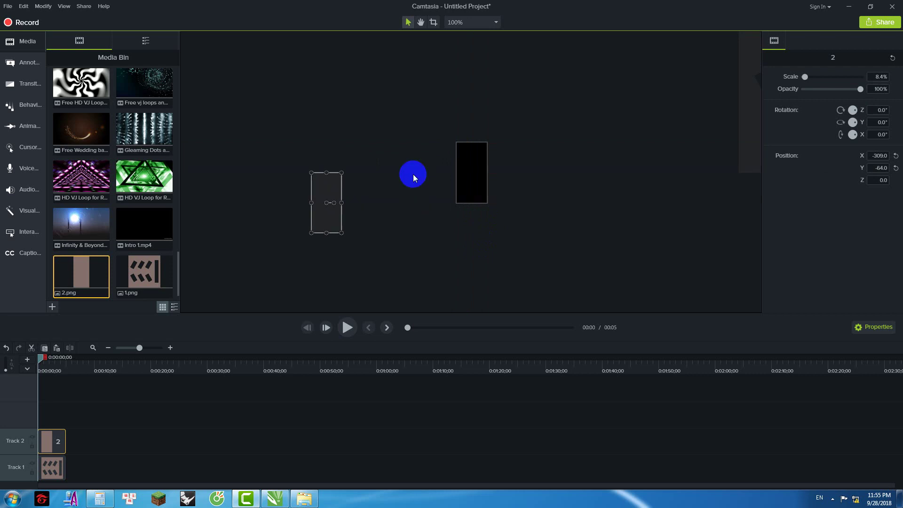
left_click(420, 150)
Step: Change the canvas back to 550 width and 550 height in Project Settings
right_click(420, 150)
left_click(464, 220)
double_click(516, 231)
type("500")
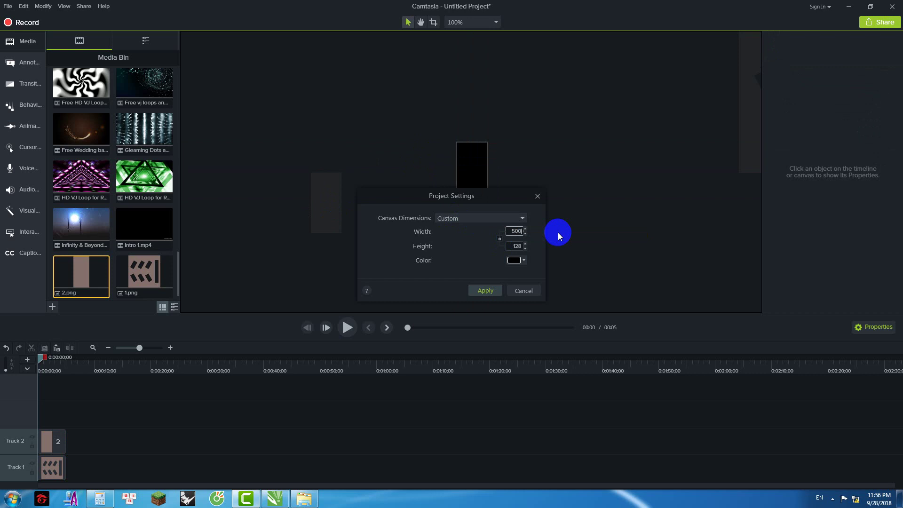
key("Tab")
double_click(513, 231)
type("550")
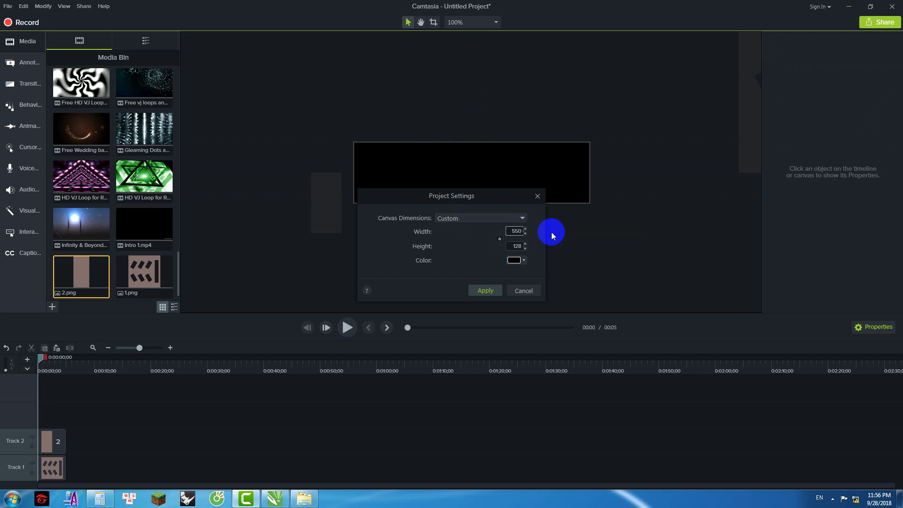
key("Tab")
double_click(515, 246)
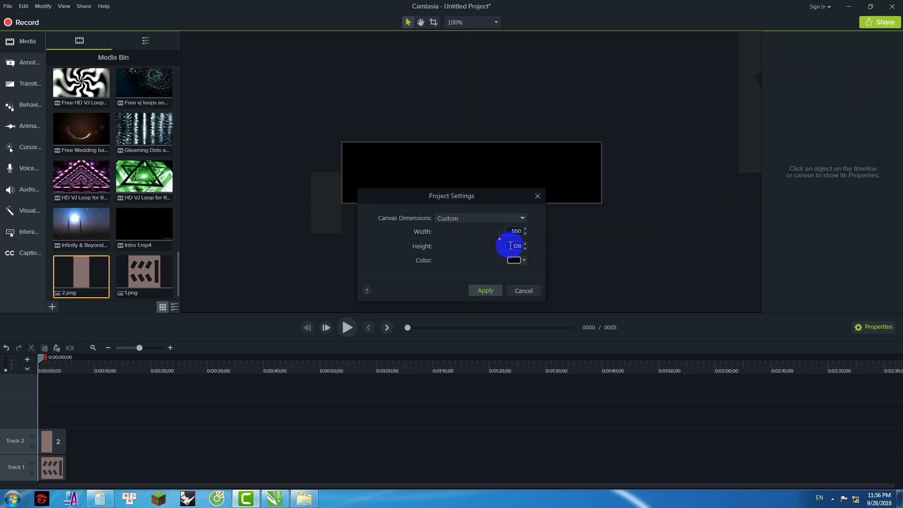
type("550")
key("Return")
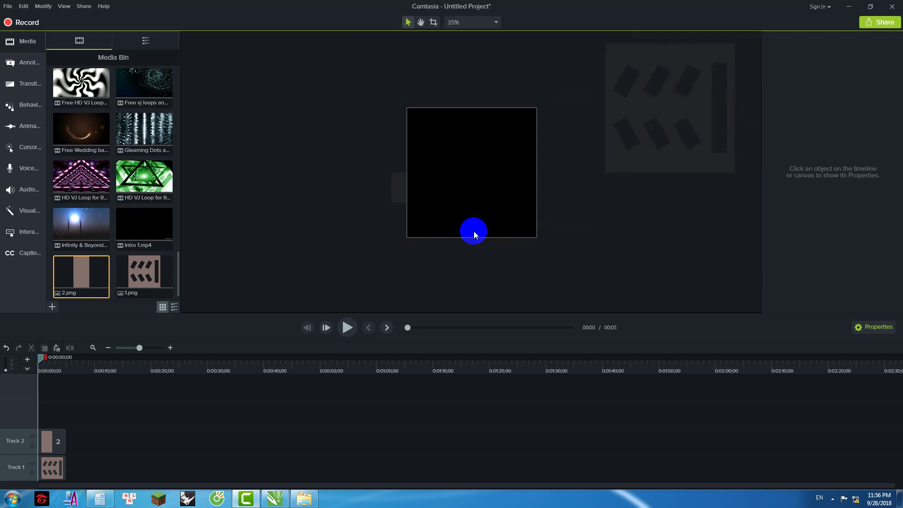
Step: Centre image 1 on the canvas and add the Gleaming Dots VJ loop video
left_click(418, 186)
left_click_drag(607, 133, 473, 175)
left_click(585, 161)
scroll(393, 167, "up", 1)
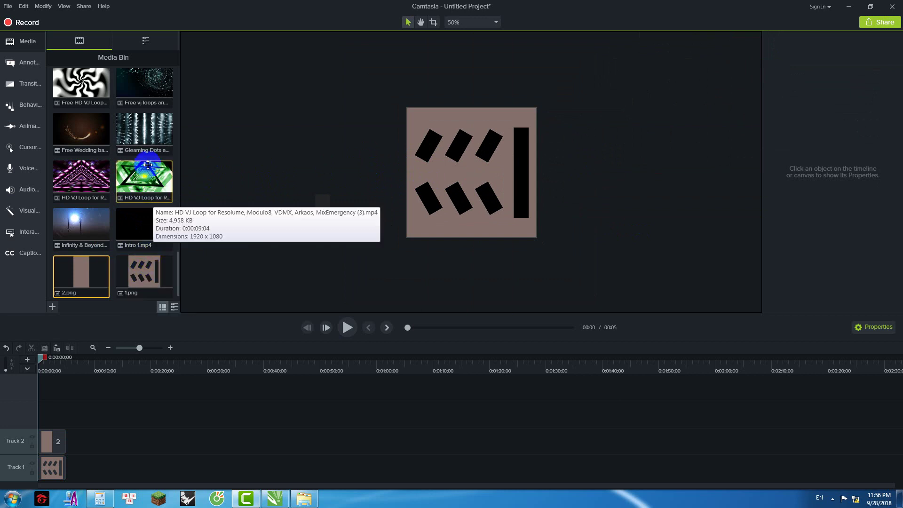
left_click(81, 100)
left_click_drag(143, 140, 306, 141)
Step: Group images 1 and 2, extend and lock Group 1, and move Gleaming Dots to the top
left_click(348, 225)
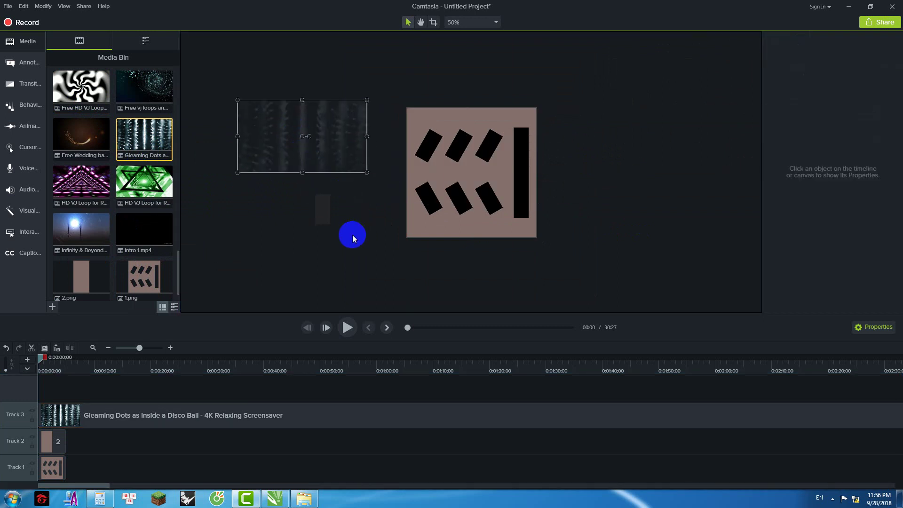
left_click(58, 438)
left_click(52, 467, "ctrl")
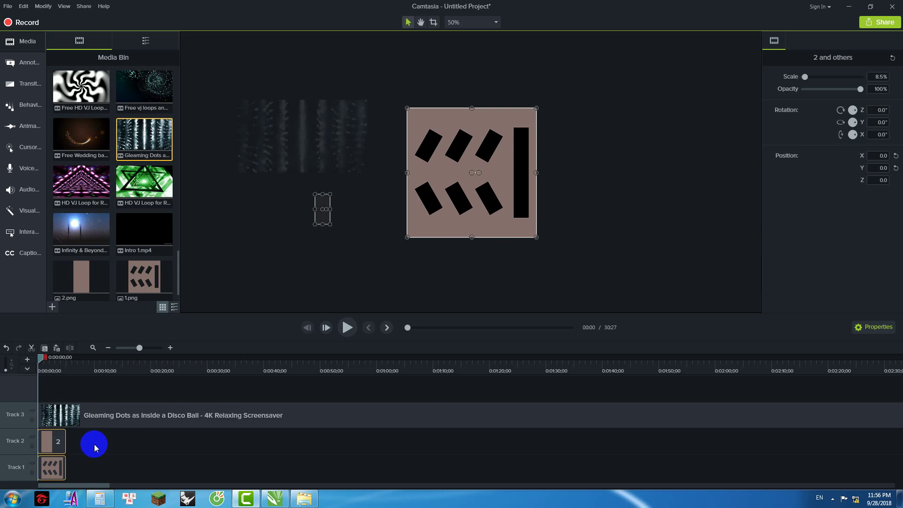
key("ctrl+g")
left_click(72, 466)
left_click(65, 471)
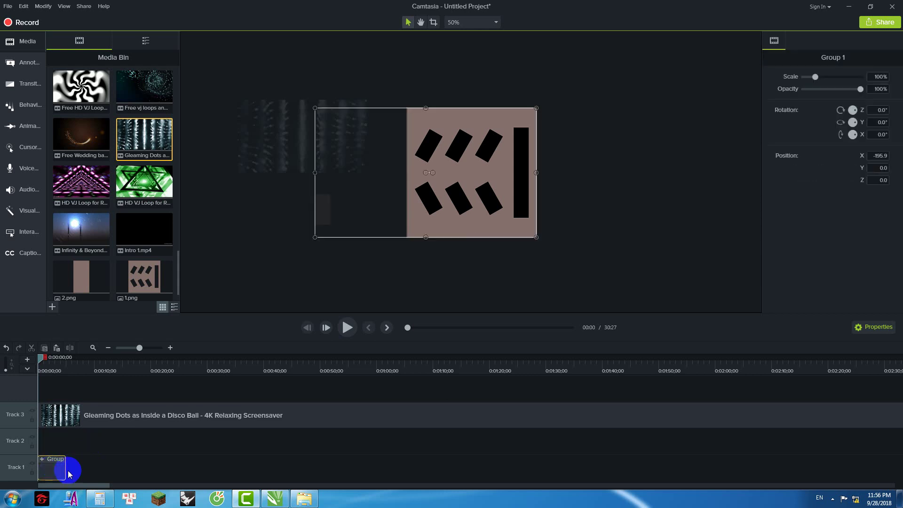
left_click_drag(65, 469, 874, 463)
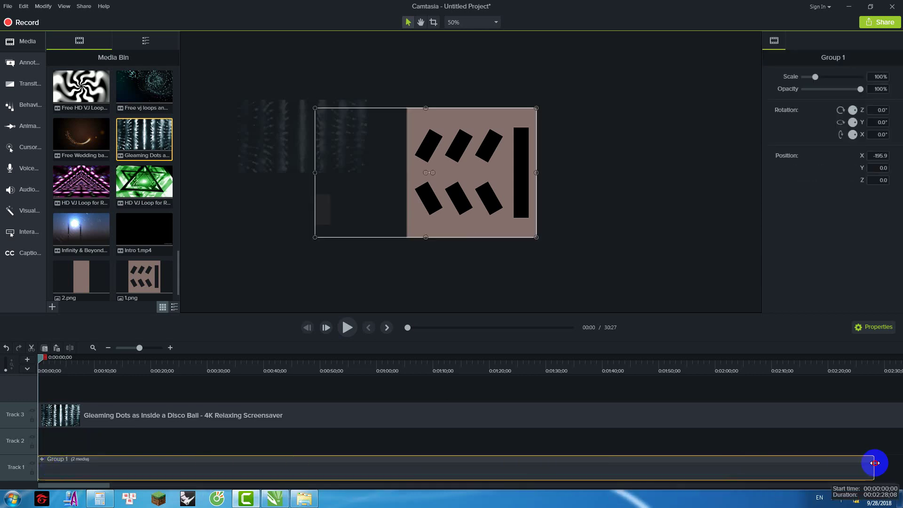
left_click(32, 472)
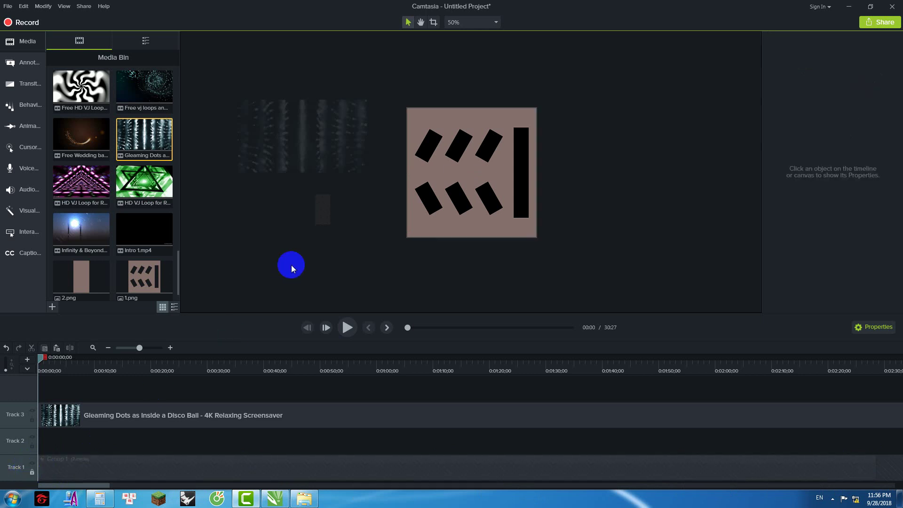
left_click(305, 145)
left_click_drag(281, 151, 452, 161)
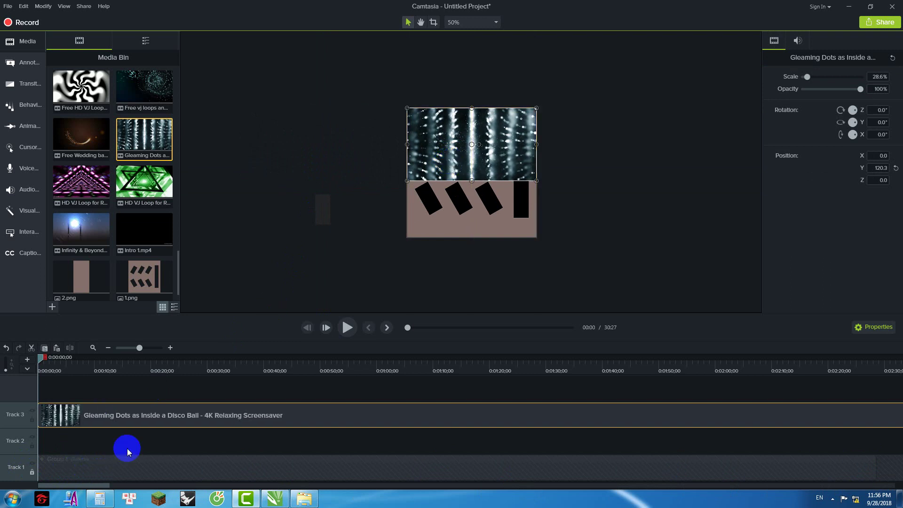
Step: Put the Gleaming Dots track beneath Group 1, remove the empty track, and lock Group 1
left_click_drag(120, 461, 101, 466)
left_click_drag(79, 473, 39, 413)
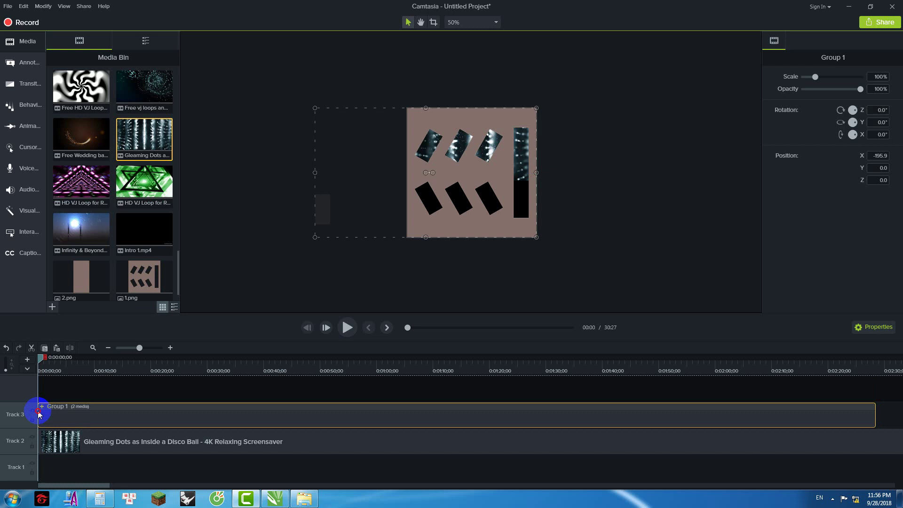
right_click(16, 467)
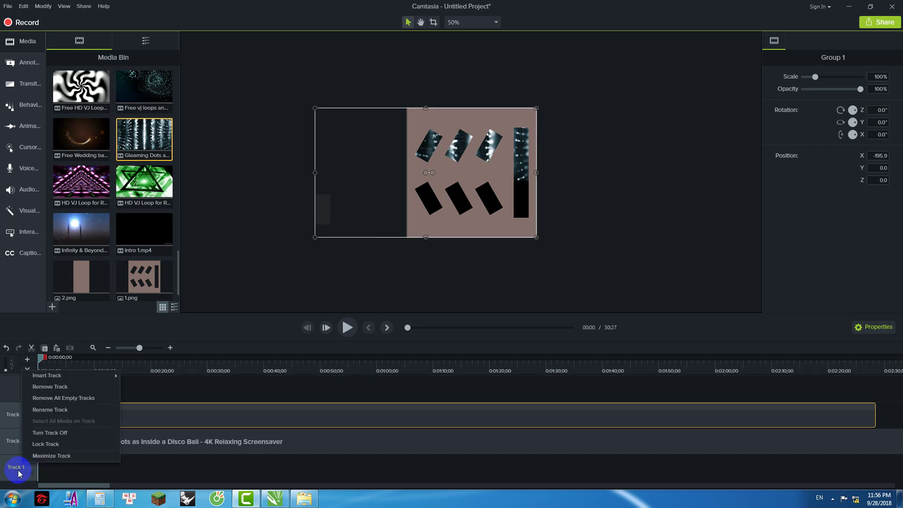
left_click(60, 397)
left_click(129, 473)
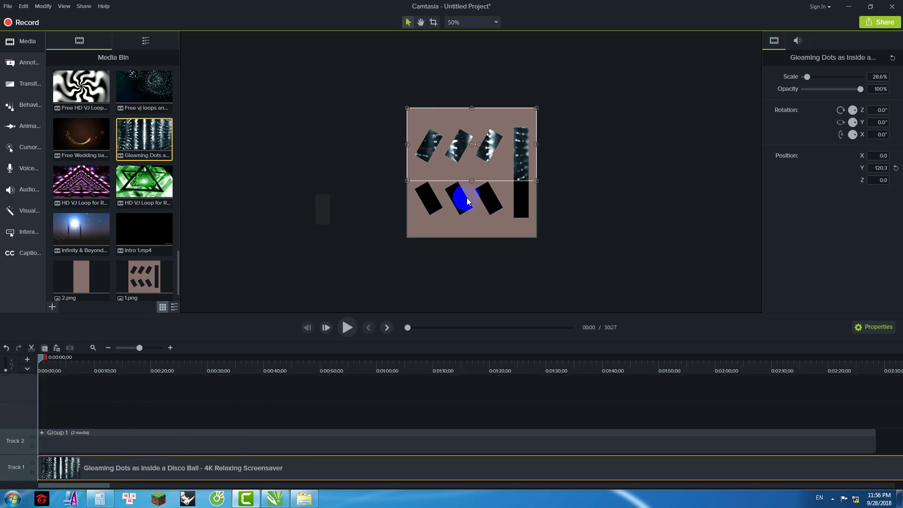
left_click_drag(504, 147, 498, 178)
key("ctrl+z")
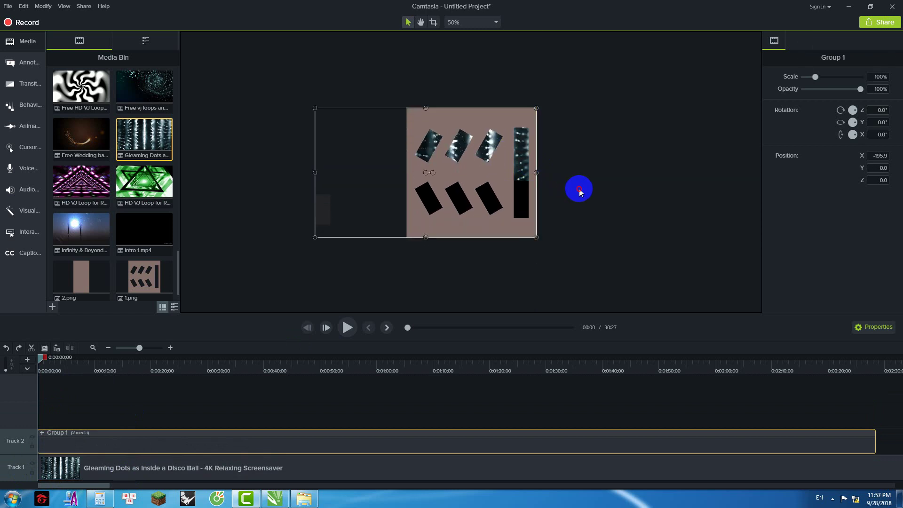
left_click(577, 187)
left_click(32, 446)
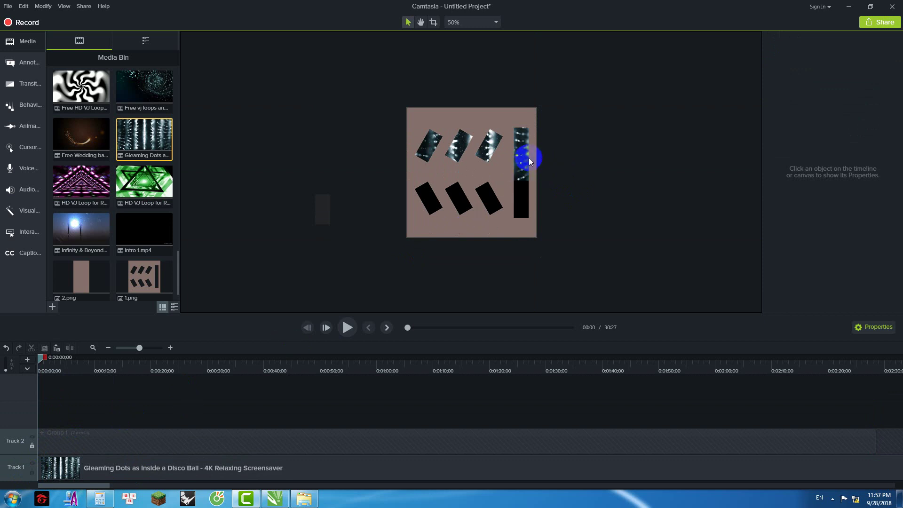
Step: Scale the Gleaming Dots video to 50.9% to fill the canvas height and preview it
left_click(113, 467)
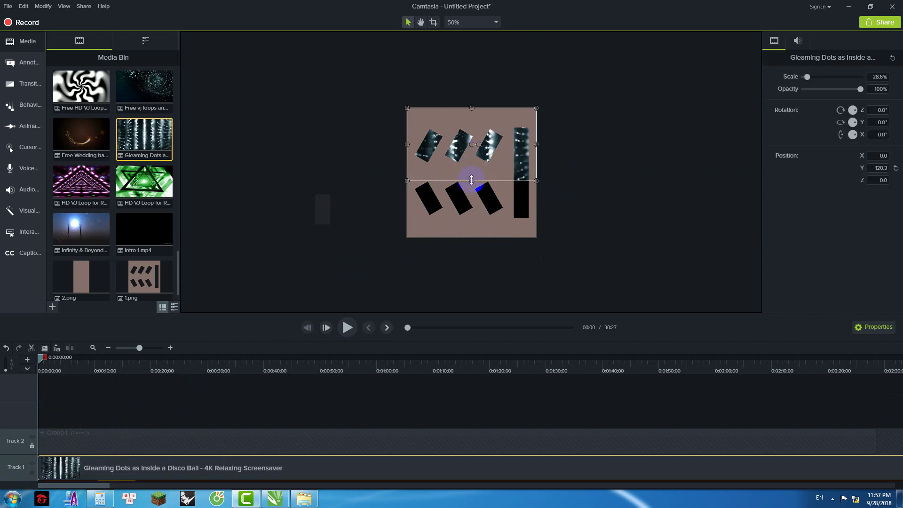
left_click_drag(471, 181, 472, 237)
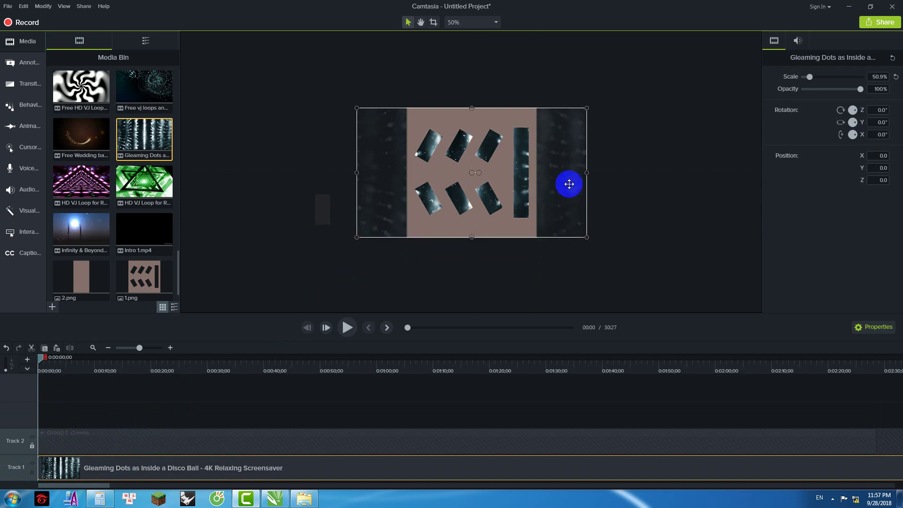
left_click(348, 333)
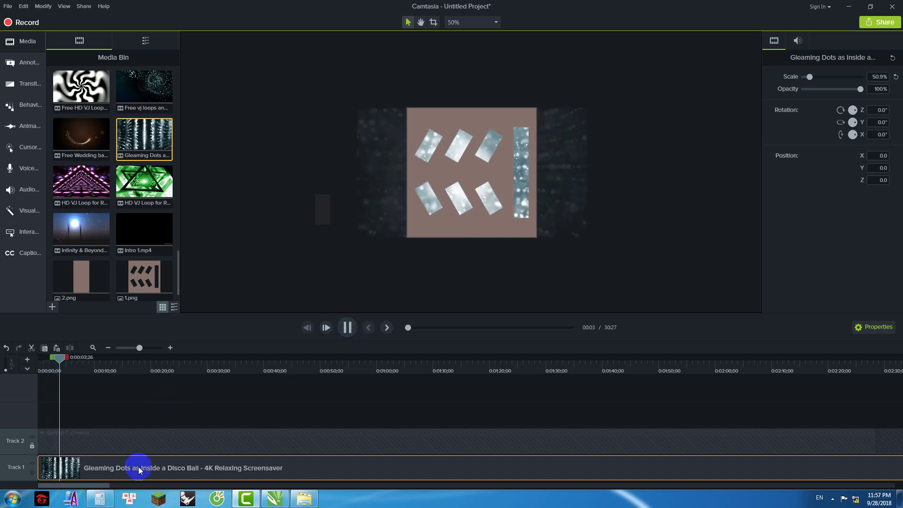
Step: Rotate the Gleaming Dots video 180° on Z and shift it sideways
left_click(58, 363)
left_click(526, 229)
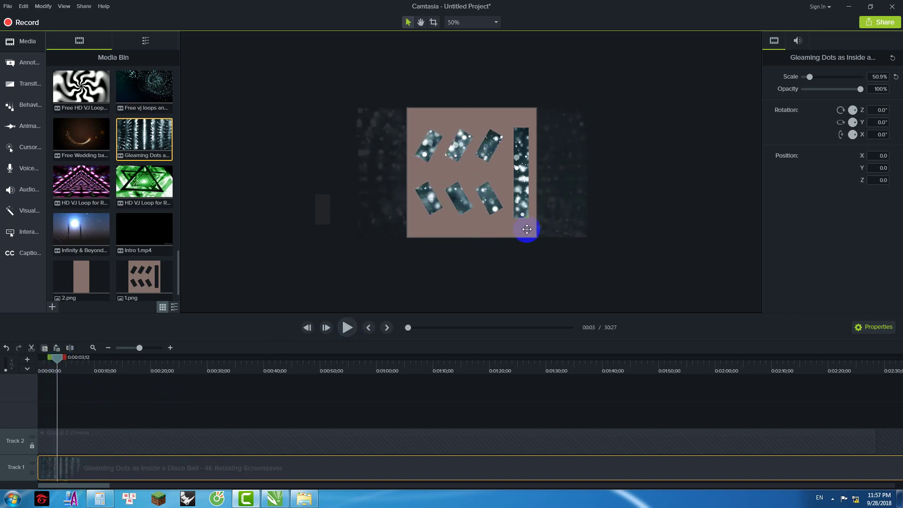
left_click(631, 183)
left_click(574, 185)
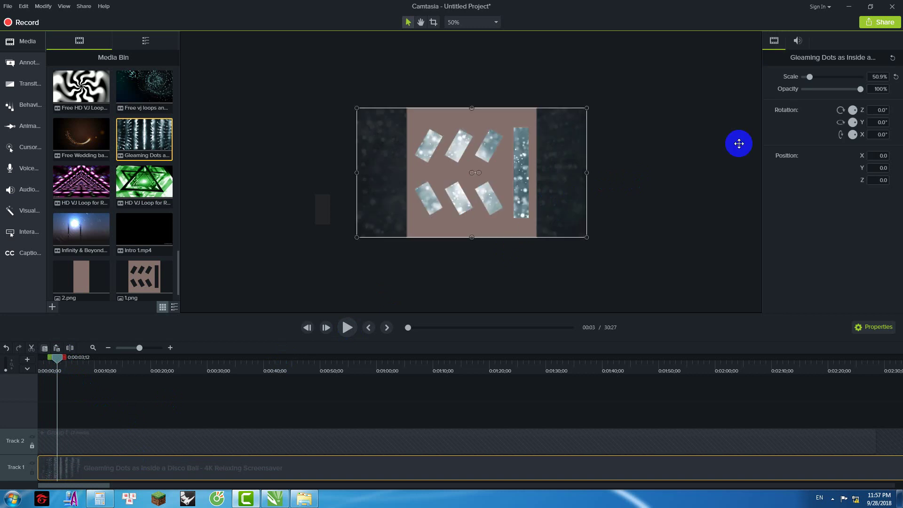
left_click(875, 110)
type("180")
key("Return")
left_click(683, 158)
left_click_drag(548, 197, 598, 197)
Step: Crop the video's left and right sides to the panel edges and preview the result
key("alt")
left_click(629, 178)
left_click(576, 175)
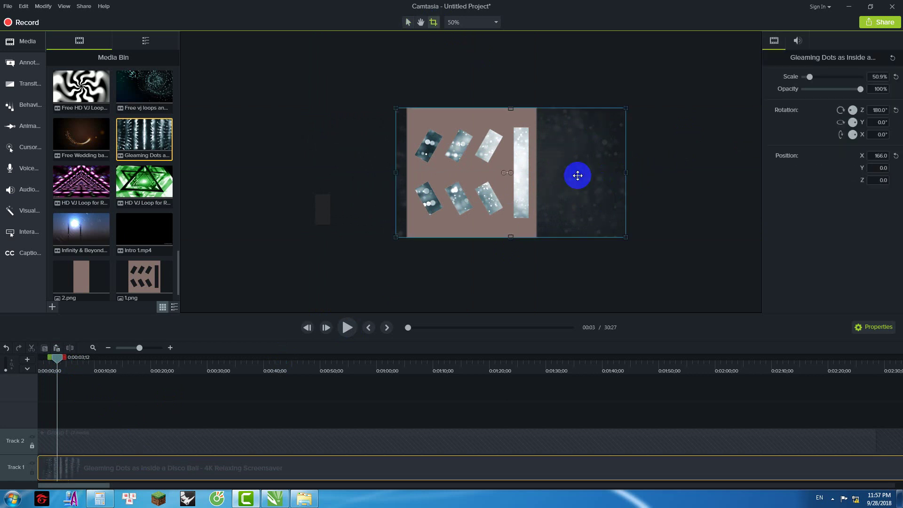
left_click(306, 209)
left_click(576, 166)
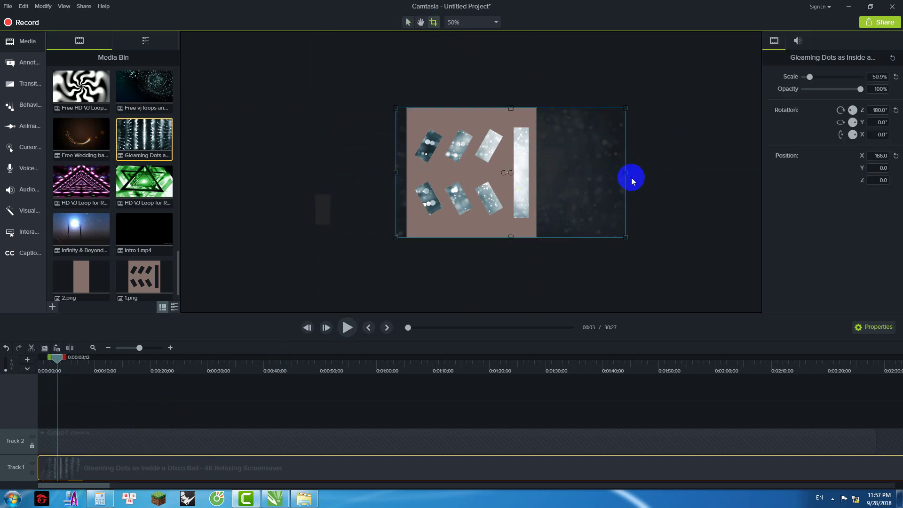
left_click_drag(537, 174, 510, 173)
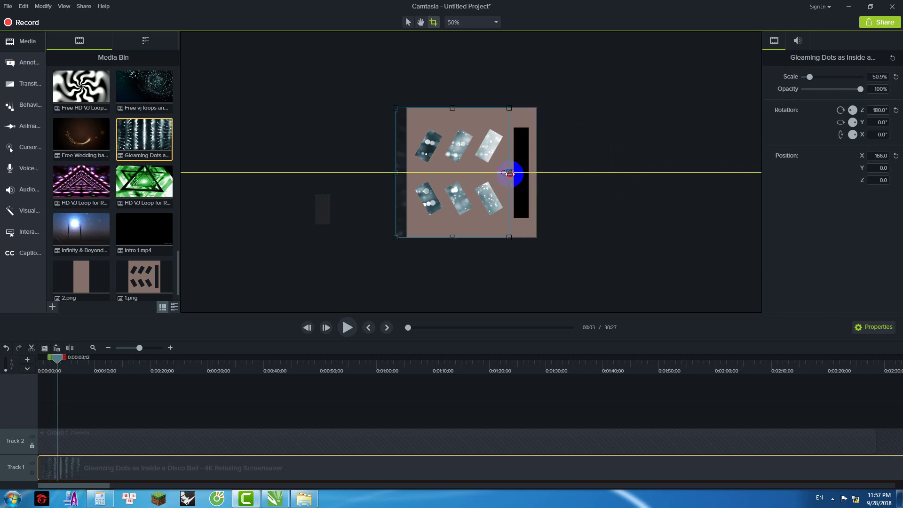
left_click_drag(402, 172, 412, 173)
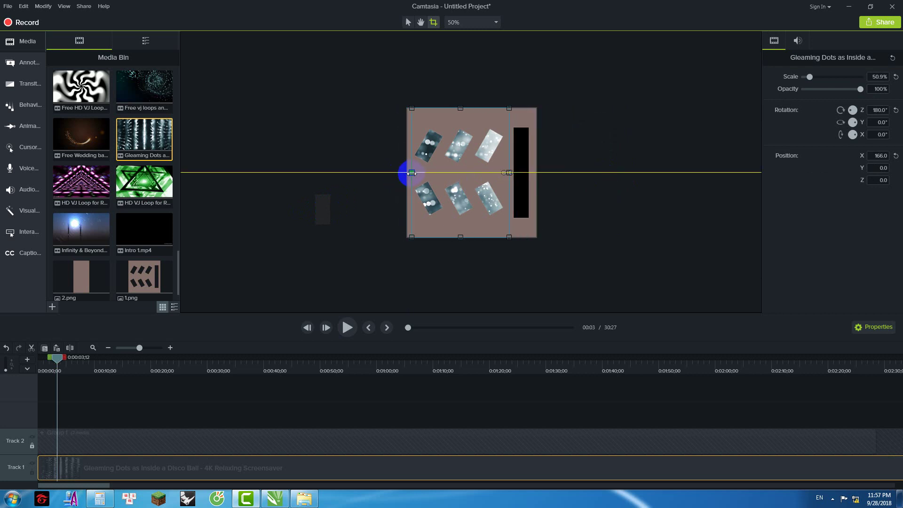
left_click(541, 171)
left_click_drag(57, 358, 30, 367)
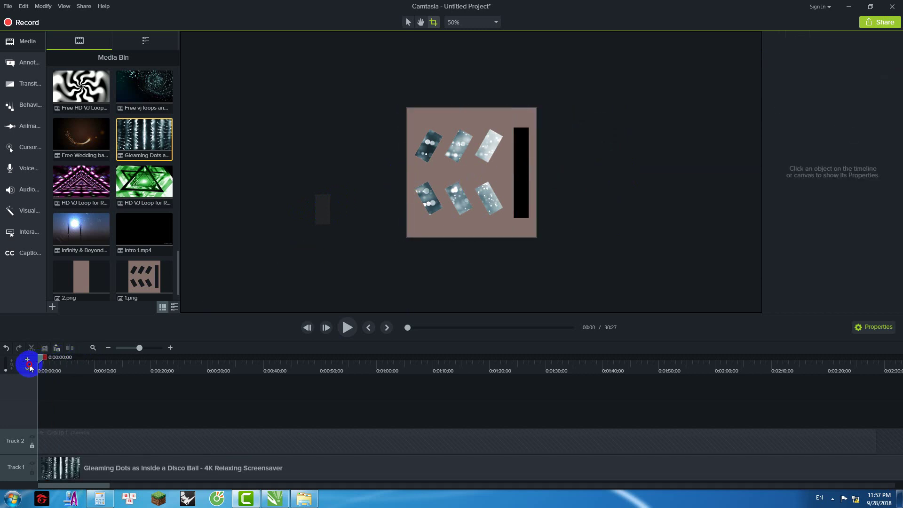
key("space")
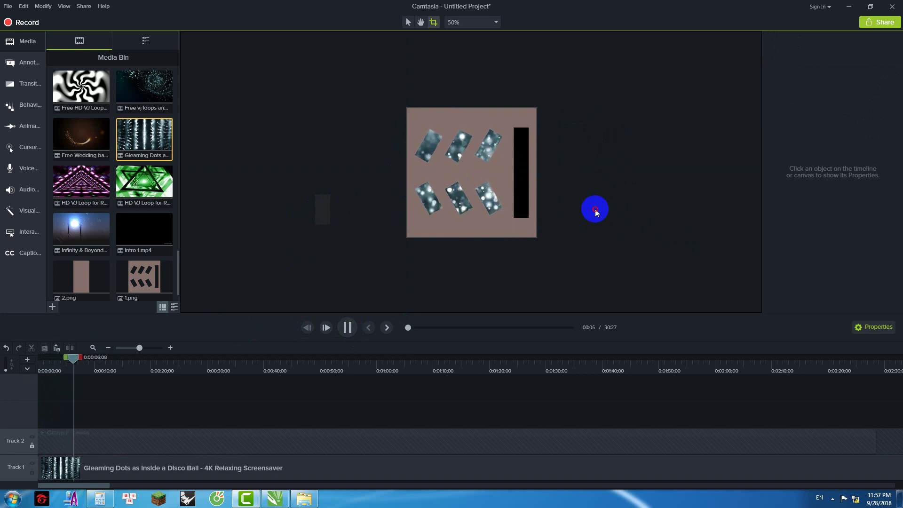
key("space")
Step: Trim the Gleaming Dots clip to about its first 8 seconds
left_click(132, 473)
mouse_move(71, 362)
left_mouse_down()
mouse_move(34, 362)
mouse_move(69, 359)
mouse_move(82, 371)
left_mouse_up()
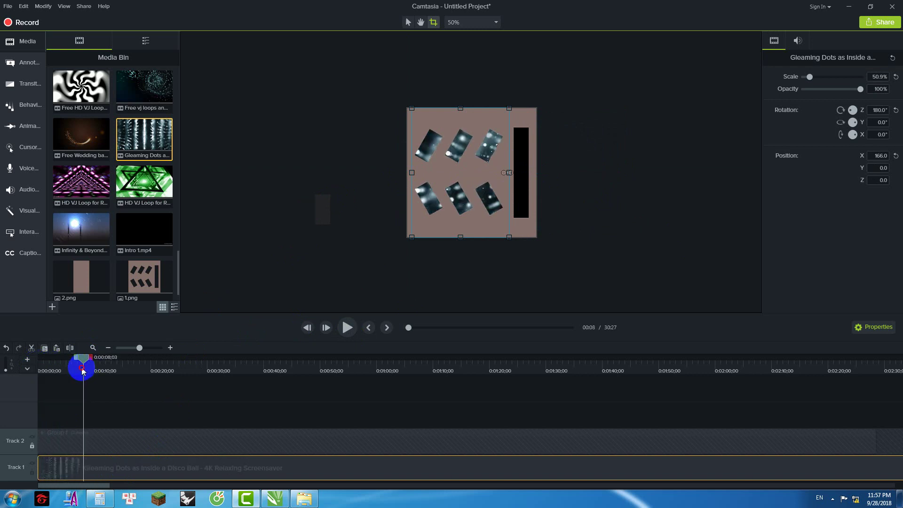
left_click_drag(707, 483, 901, 484)
Step: Cut the Gleaming Dots clip after the 8-second mark so only a short piece remains
left_click(863, 376, "shift")
right_click(816, 376)
left_click(750, 267)
left_click_drag(568, 489, 309, 491)
left_click(293, 219)
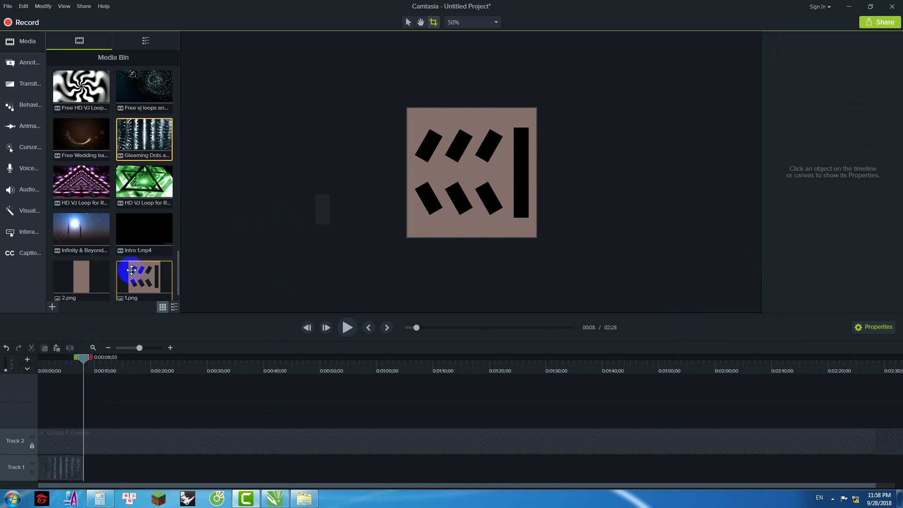
Step: Add the Free HD VJ Loop video, enlarge it and move it onto Track 1 after Gleaming Dots
left_click(96, 92)
left_click_drag(96, 91, 519, 175)
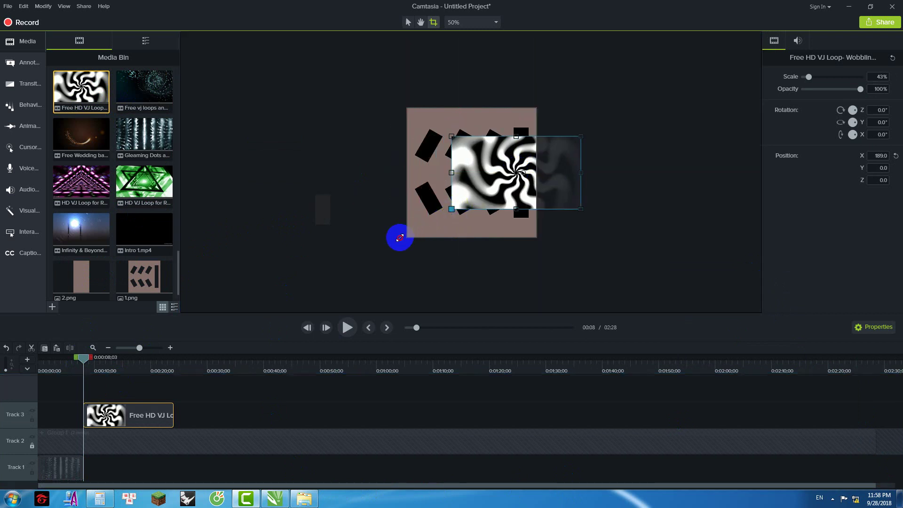
left_click(468, 178)
left_click_drag(431, 223, 366, 253)
left_click_drag(130, 417, 125, 470)
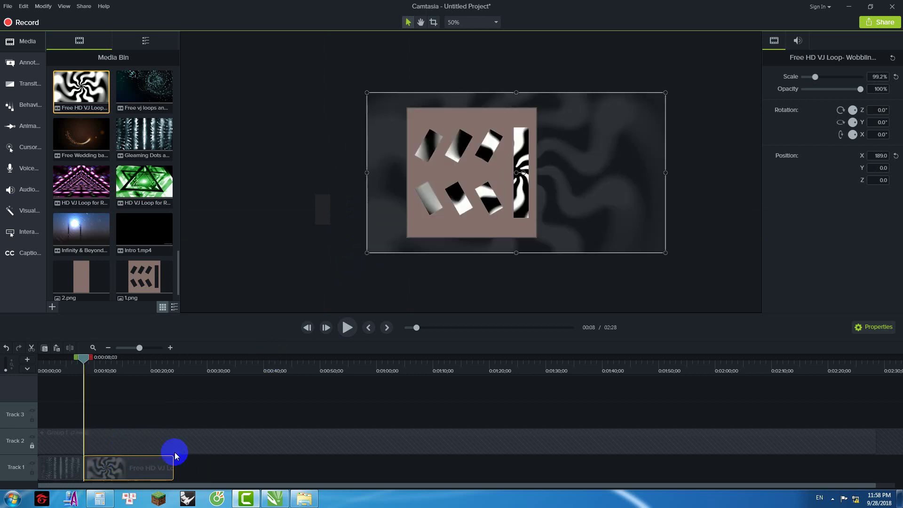
left_click_drag(562, 180, 570, 179)
left_click_drag(377, 171, 329, 174)
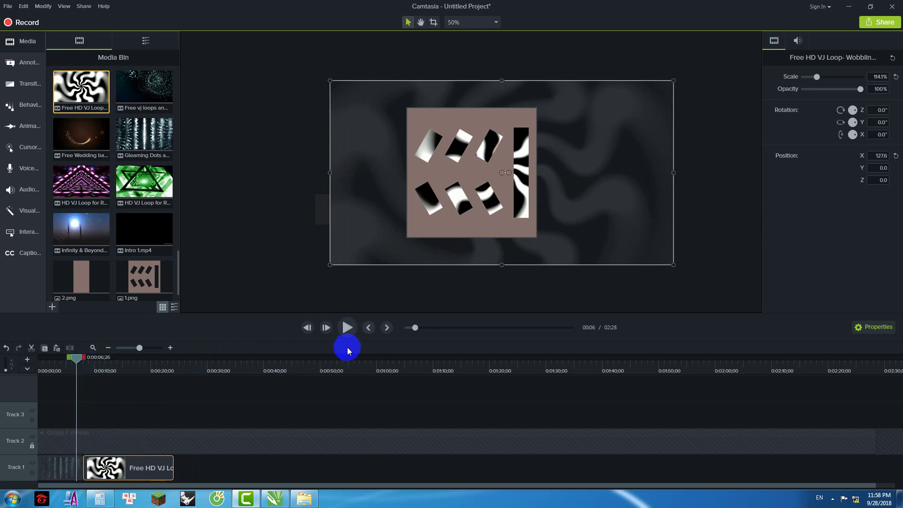
Step: Preview the sequence from about 7 seconds, then delete the Free HD VJ Loop clip
left_click(347, 328)
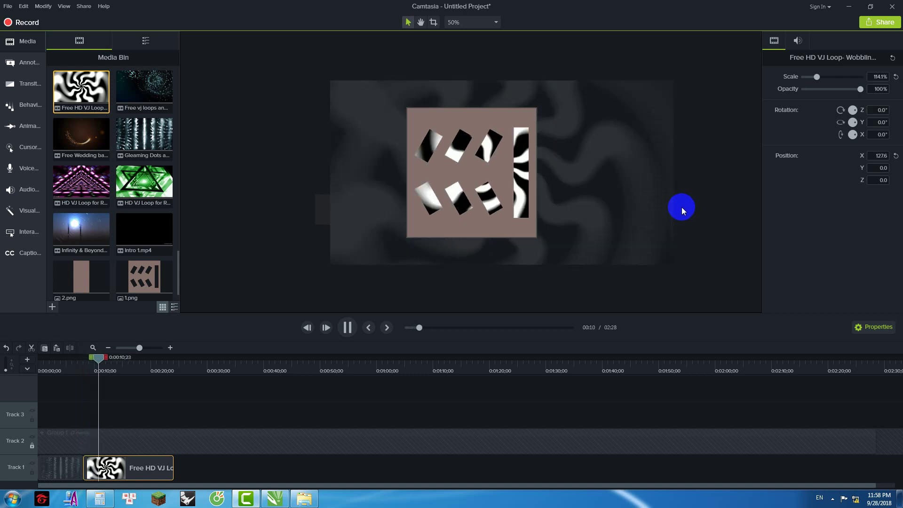
left_click_drag(562, 183, 598, 179)
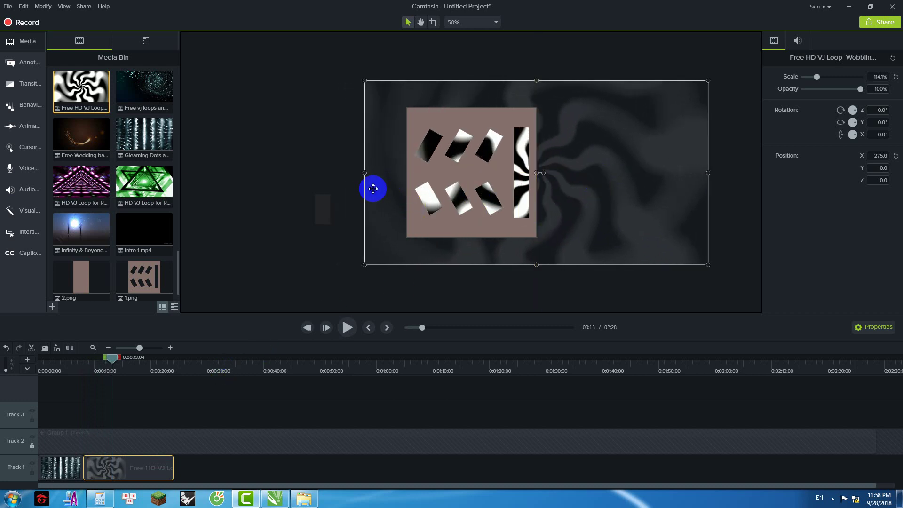
left_click_drag(117, 359, 81, 359)
left_click(347, 327)
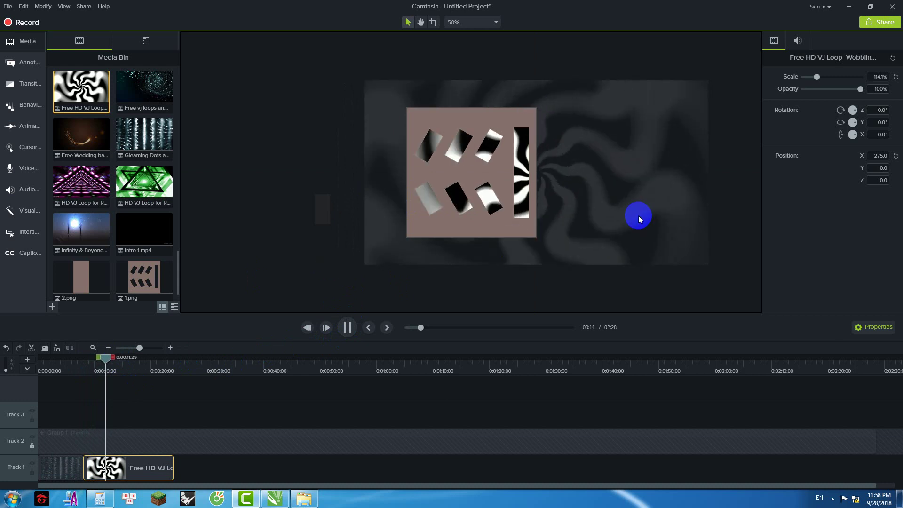
left_click(642, 204)
key("Delete")
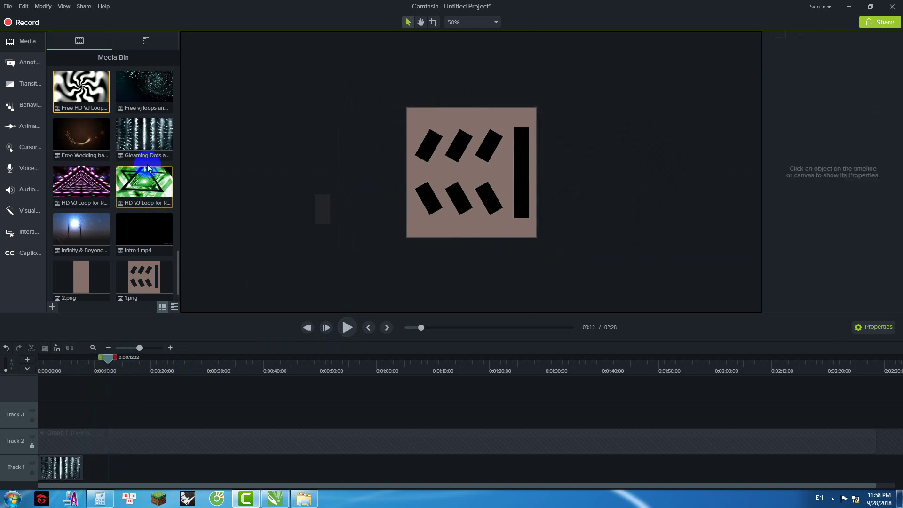
Step: Drag Blue Animated Rain from the Media Bin onto the canvas and rotate it 180 degrees
left_click(148, 234)
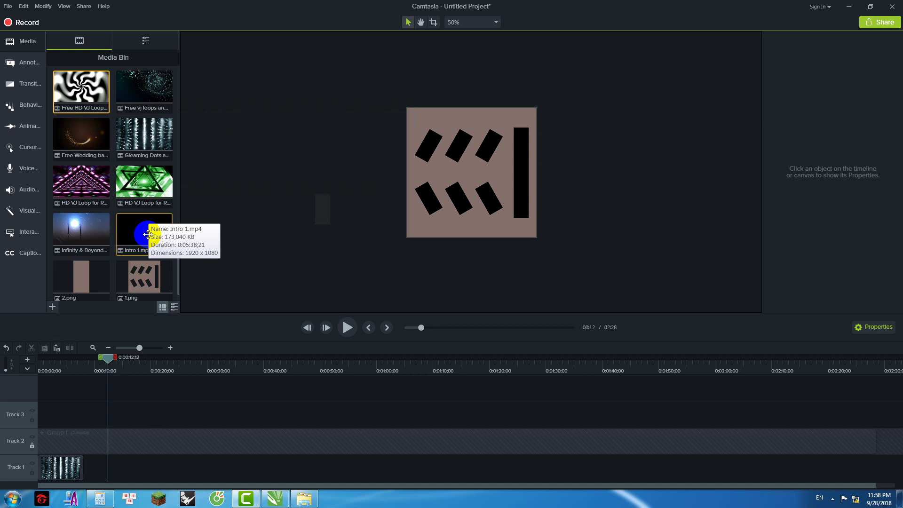
scroll(134, 217, "up", 2)
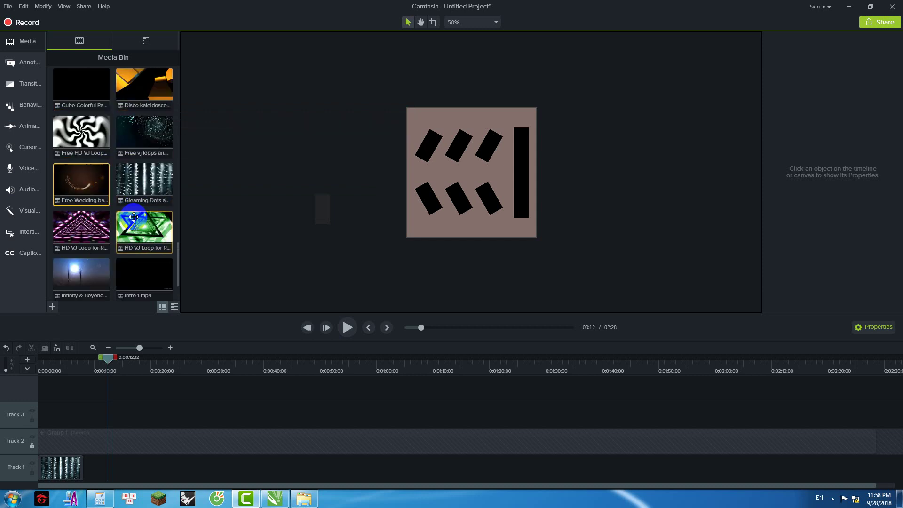
scroll(133, 216, "up", 5)
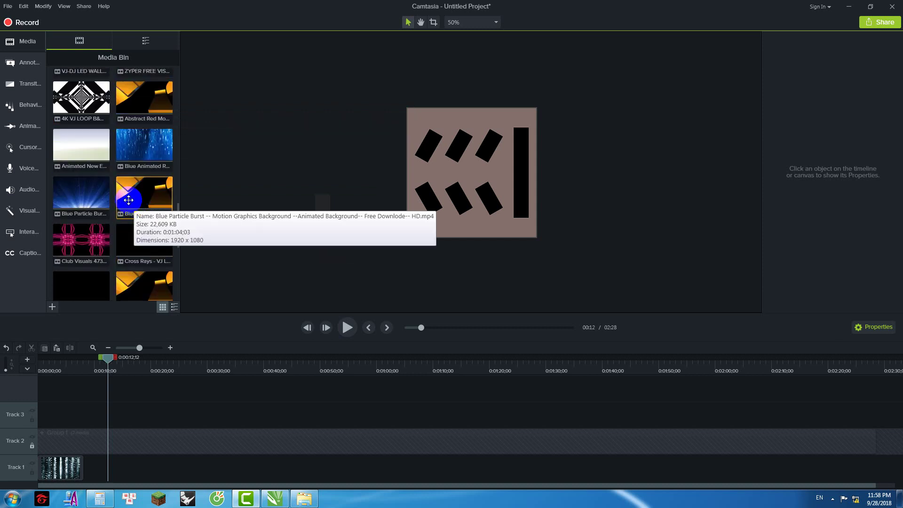
scroll(129, 200, "up", 1)
left_click_drag(151, 170, 482, 178)
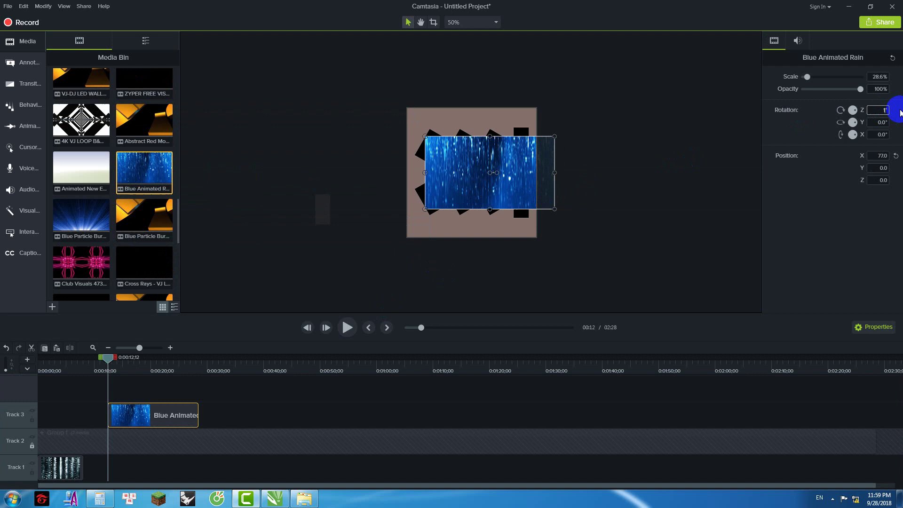
type("80")
key("Return")
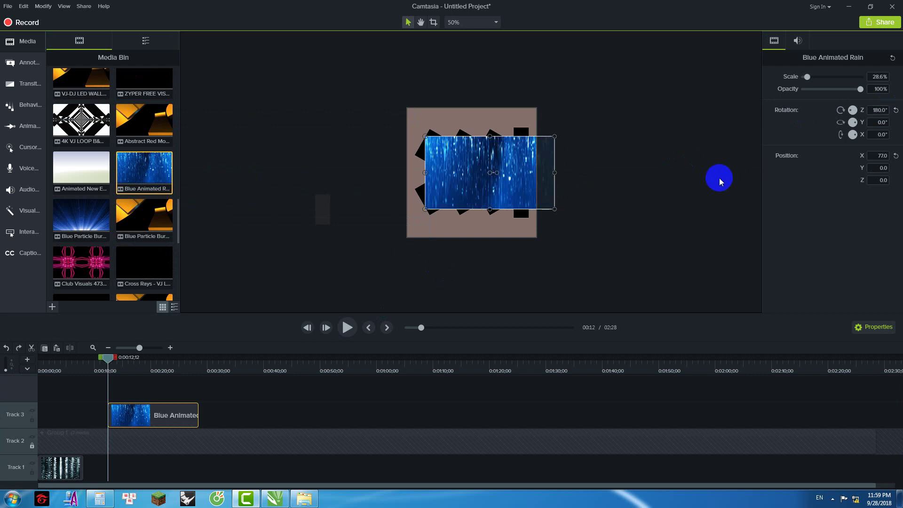
Step: Rotate the rain clip to −90° and enlarge it to cover the panel
type("90")
key("Return")
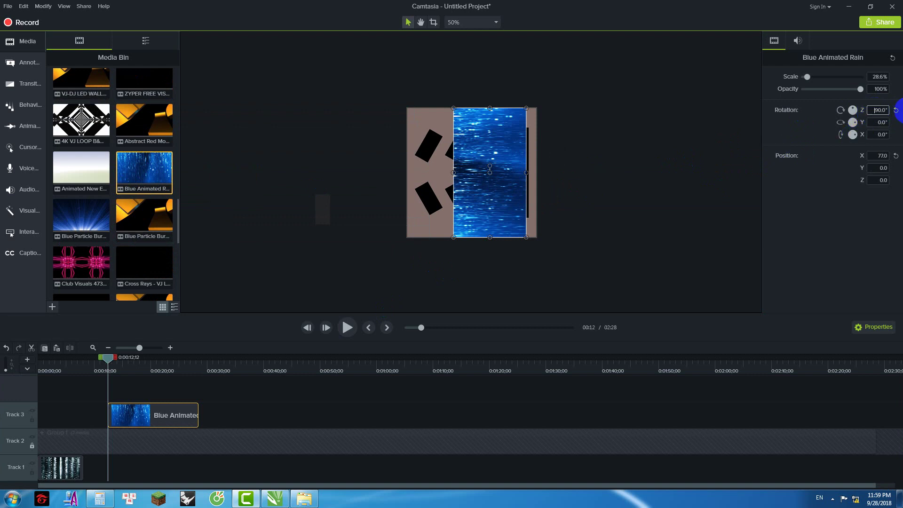
type("-90")
key("Return")
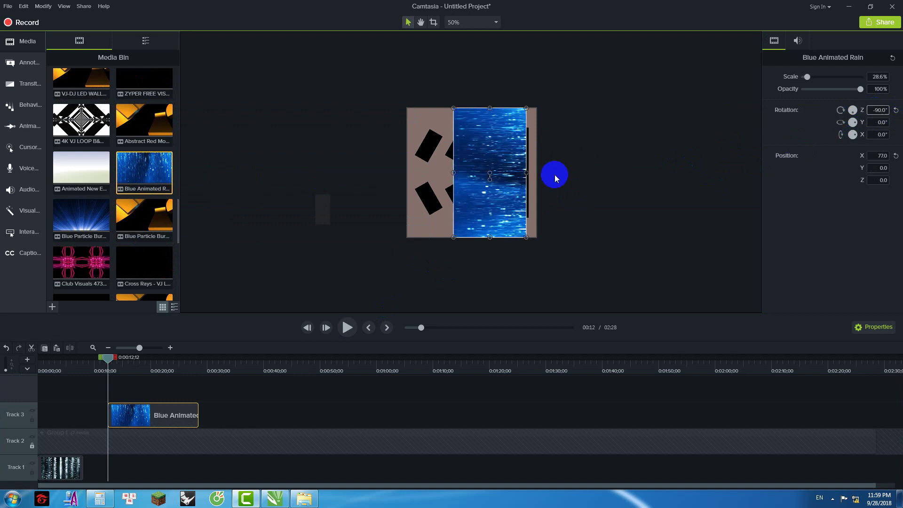
left_click_drag(454, 174, 378, 176)
Step: Move the rain clip onto Track 1 after Gleaming Dots and shift it right on the canvas
left_click_drag(156, 416, 129, 445)
left_click_drag(107, 359, 80, 358)
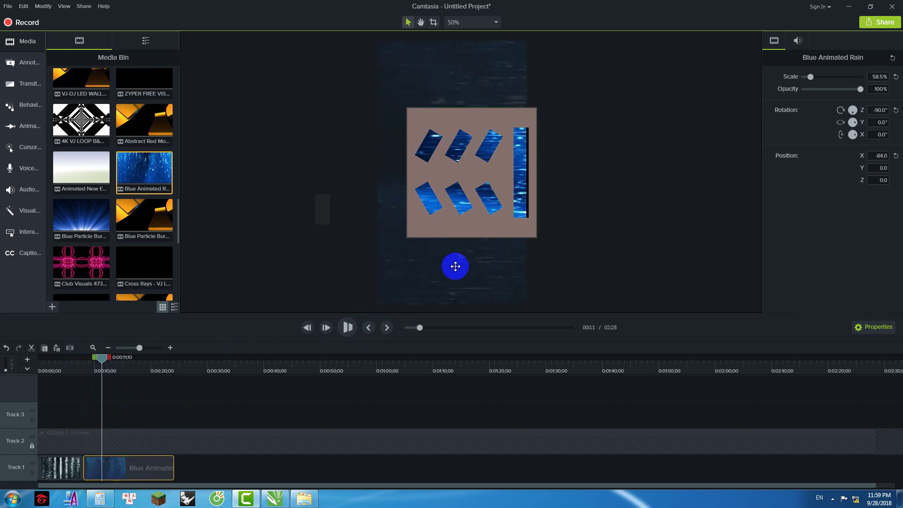
left_click(458, 269)
mouse_move(430, 268)
left_mouse_down()
mouse_move(447, 262)
mouse_move(416, 267)
left_mouse_up()
left_click(605, 247)
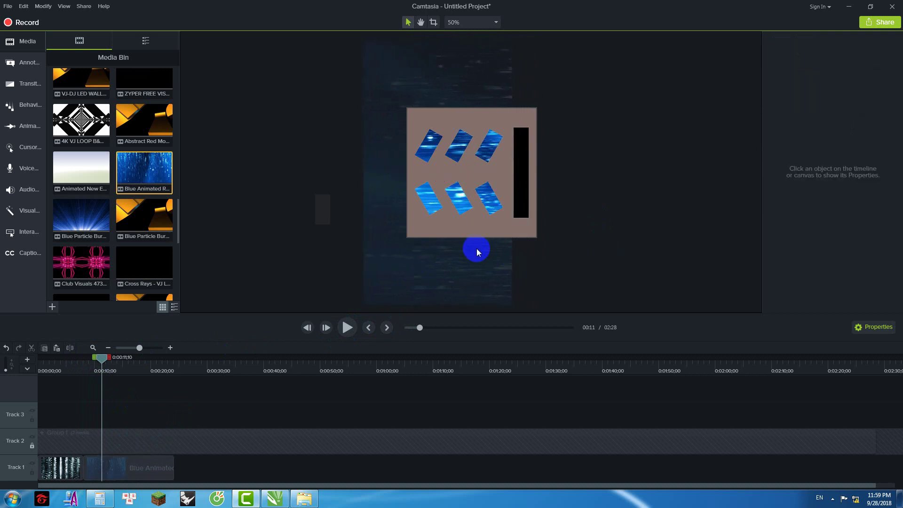
Step: Crop the rain clip's left, top and bottom edges to the panel, then mark the range from about 0:00:15
left_click(405, 211)
left_click(433, 22)
left_click_drag(362, 174, 408, 174)
left_click_drag(461, 43, 458, 109)
left_click_drag(461, 306, 464, 237)
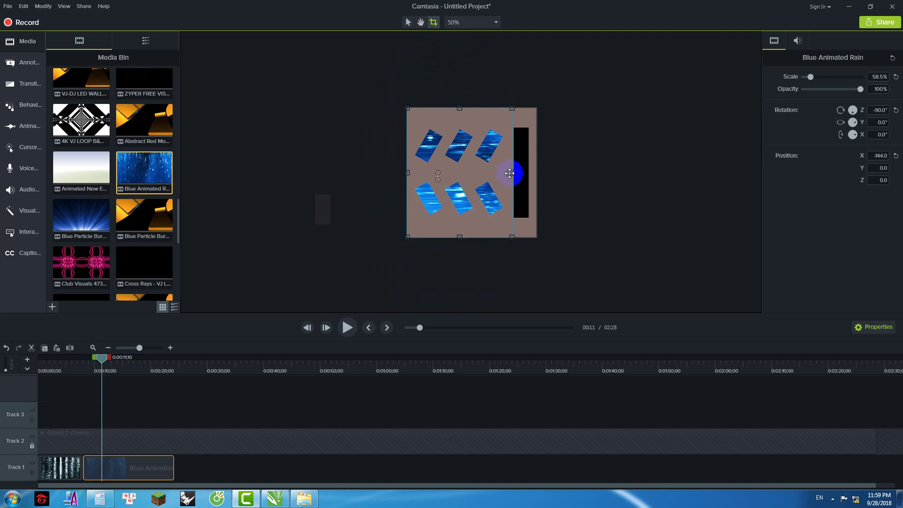
left_click(596, 153)
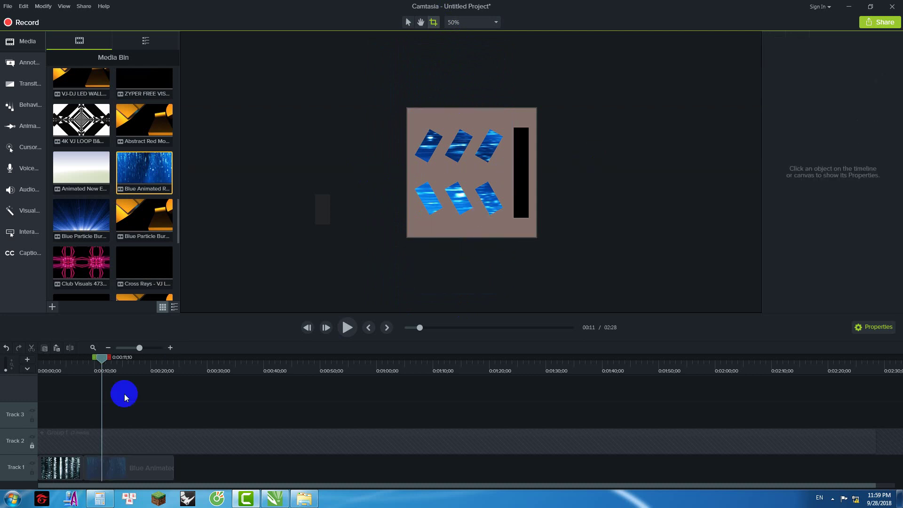
left_click_drag(106, 362, 176, 376)
Step: Trim the rain clip to end at 0:00:15;20, then preview the Club Visuals 473 pink loop
right_click(170, 380)
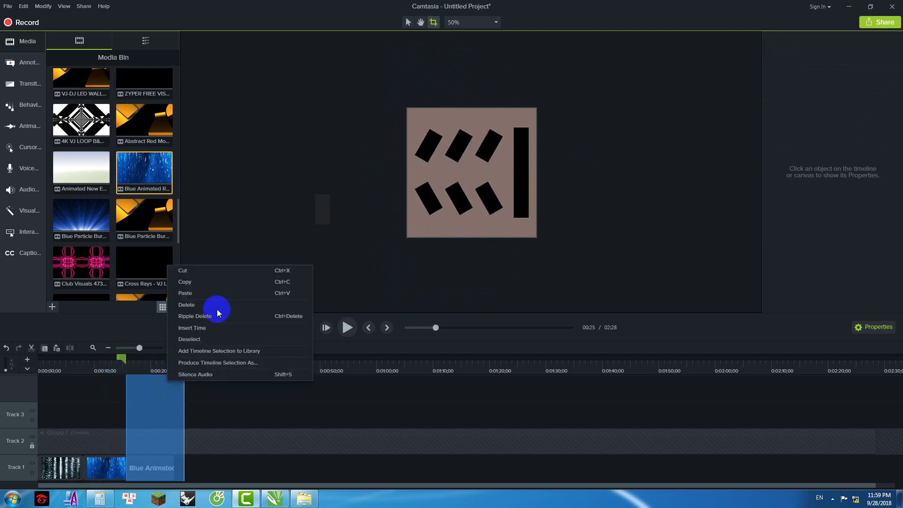
left_click(229, 270)
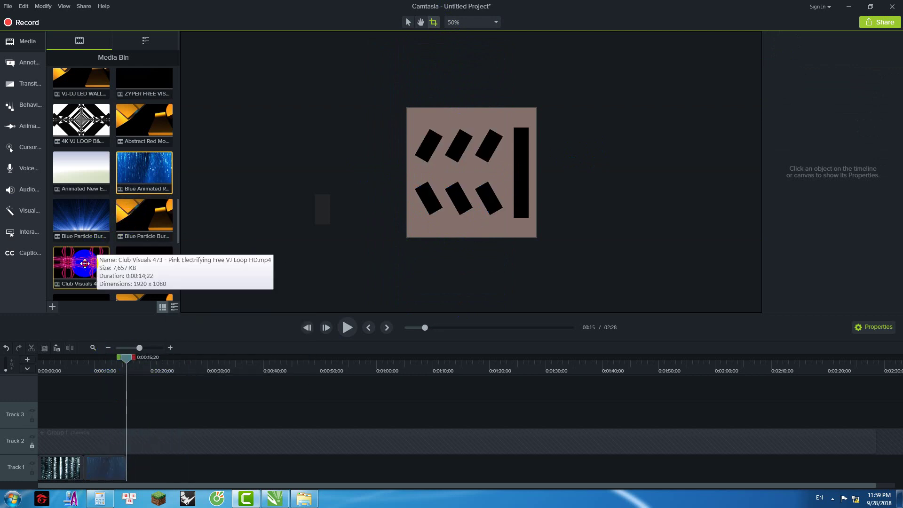
double_click(75, 262)
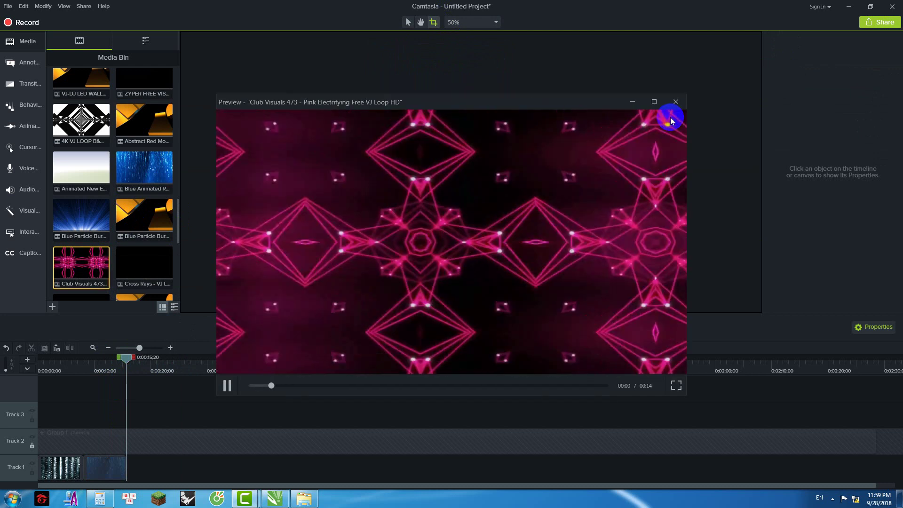
left_click(472, 387)
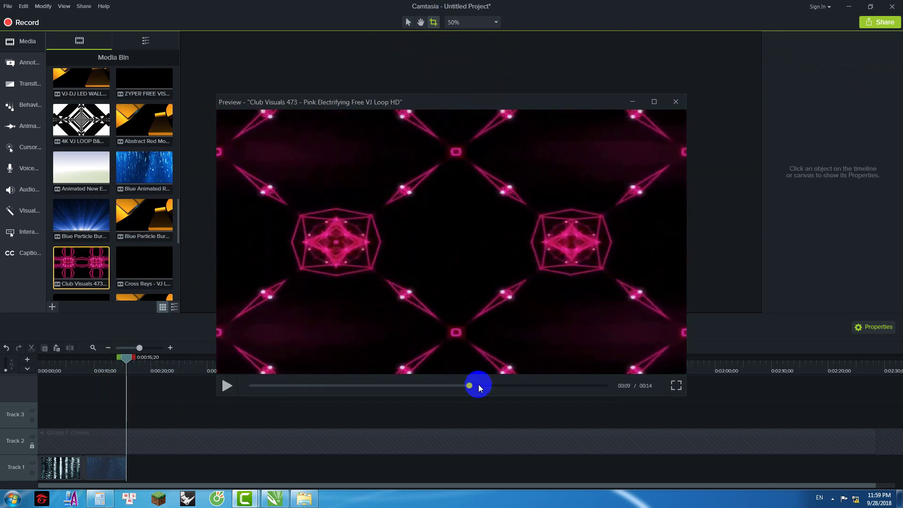
left_click(676, 101)
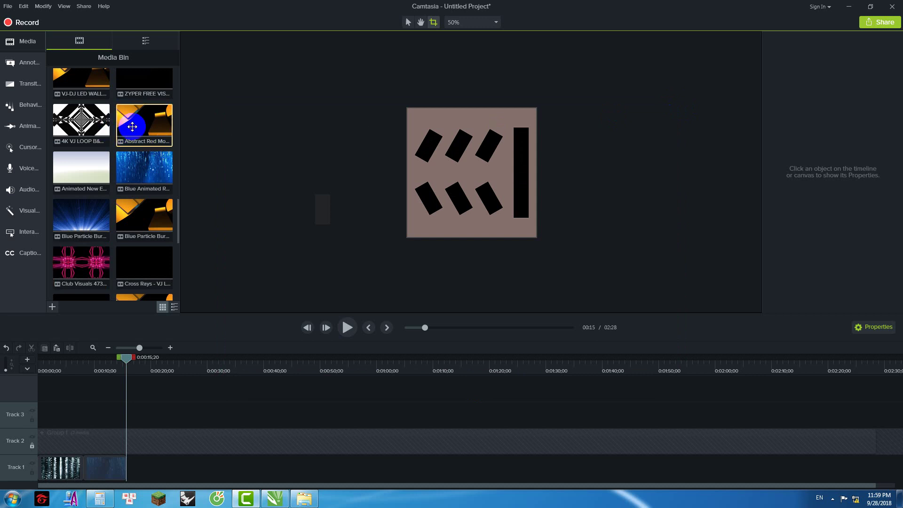
Step: Scroll through the Media Bin to locate the Intro 1.mp4 loop
scroll(134, 150, "up", 5)
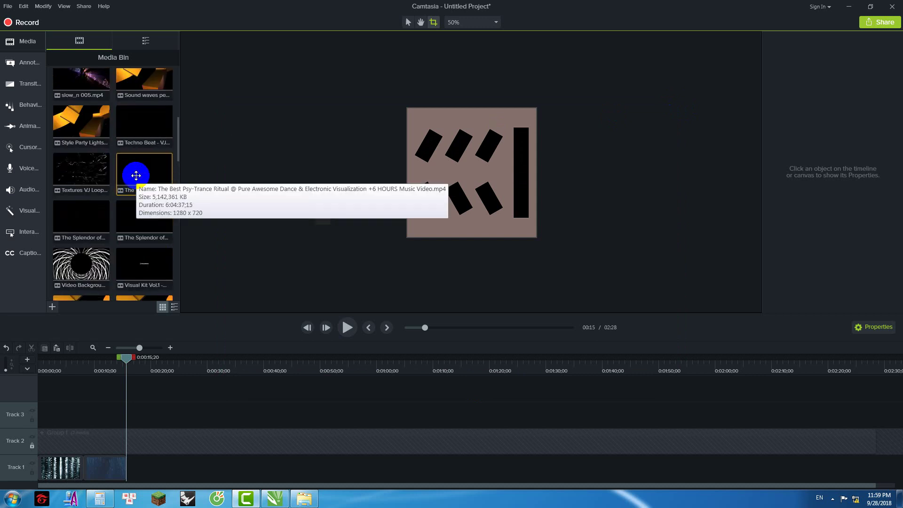
scroll(136, 175, "up", 2)
scroll(132, 180, "up", 2)
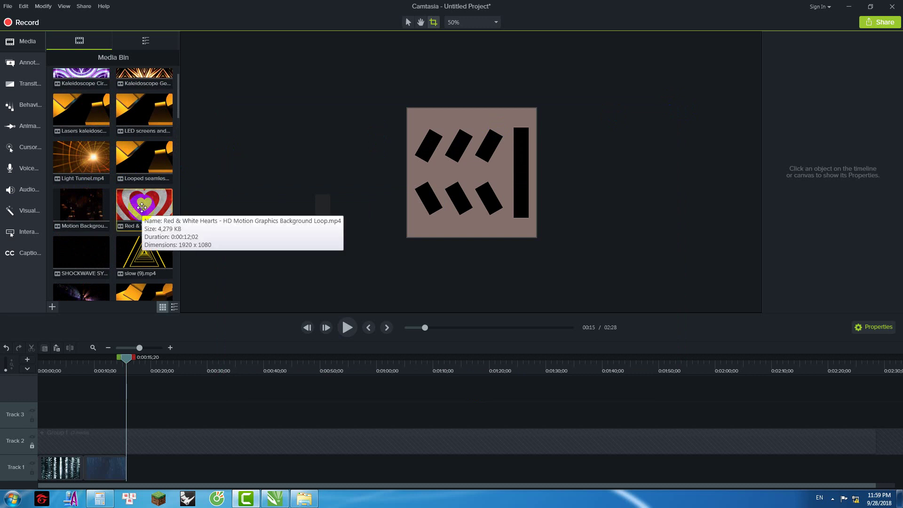
scroll(147, 168, "up", 1)
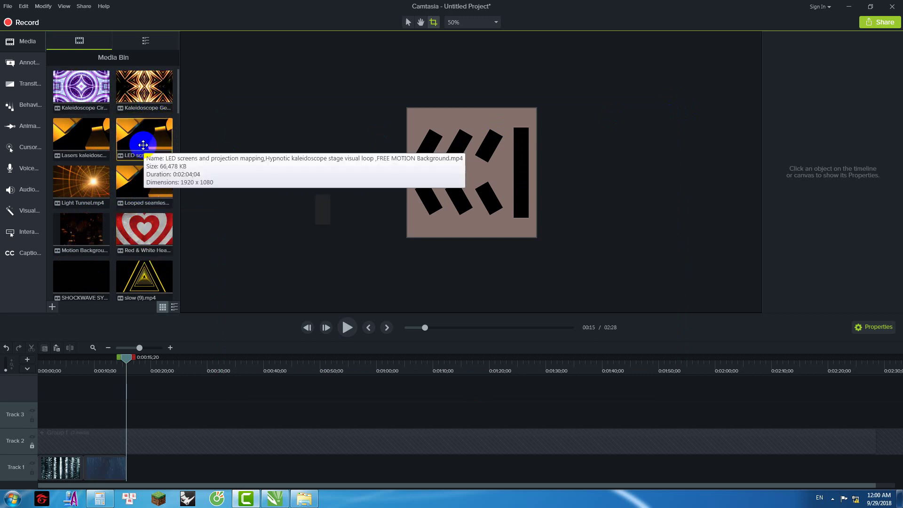
scroll(147, 168, "down", 4)
scroll(147, 169, "up", 10)
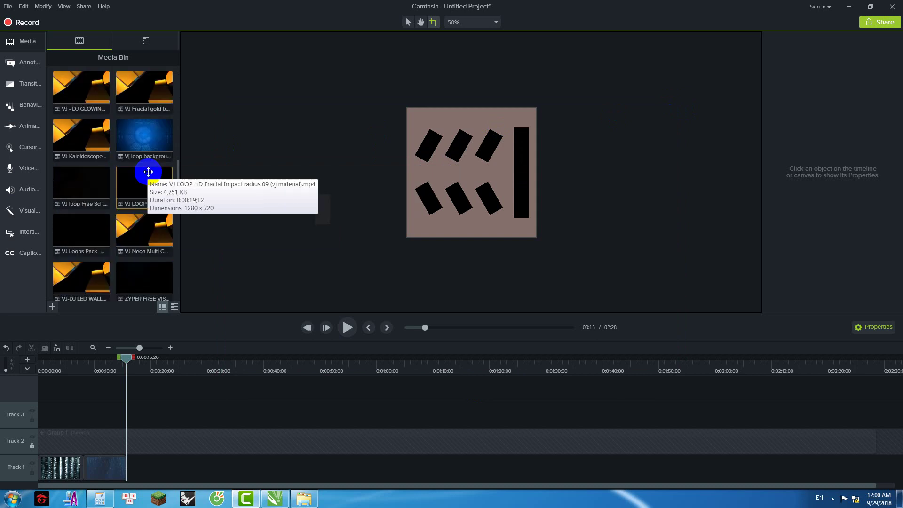
scroll(157, 203, "down", 5)
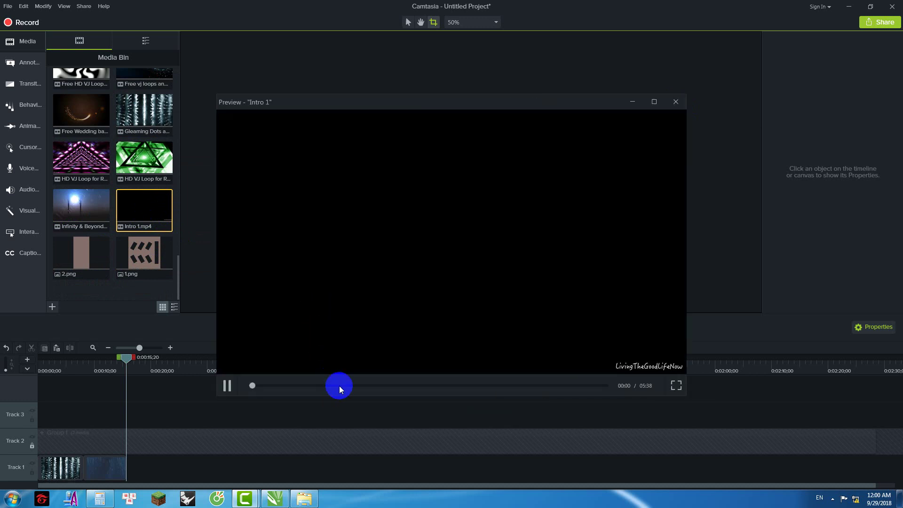
Step: Mute the system sound and finish reviewing the Intro 1 preview
left_click(832, 500)
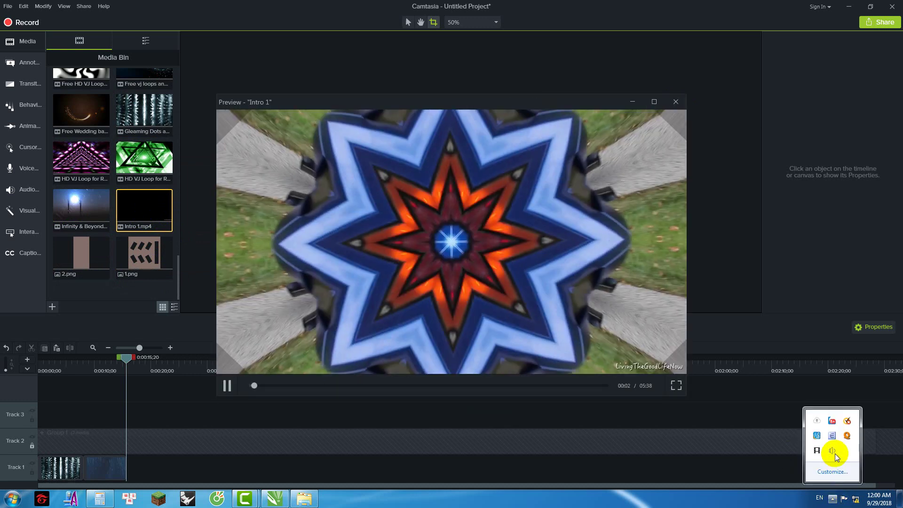
left_click(832, 451)
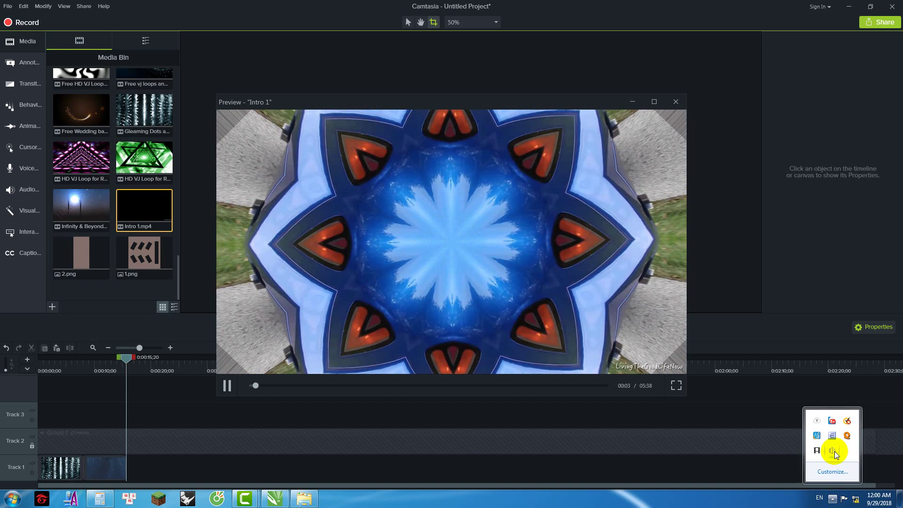
left_click(835, 400)
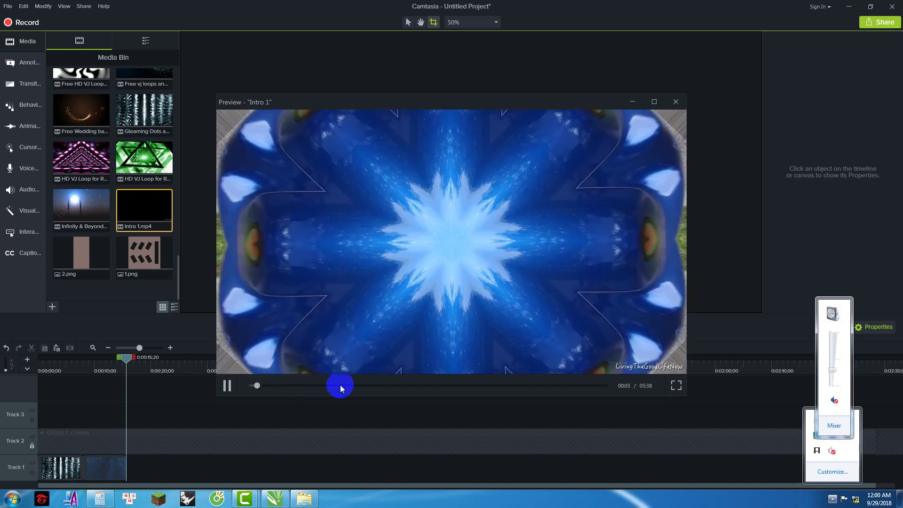
key("space")
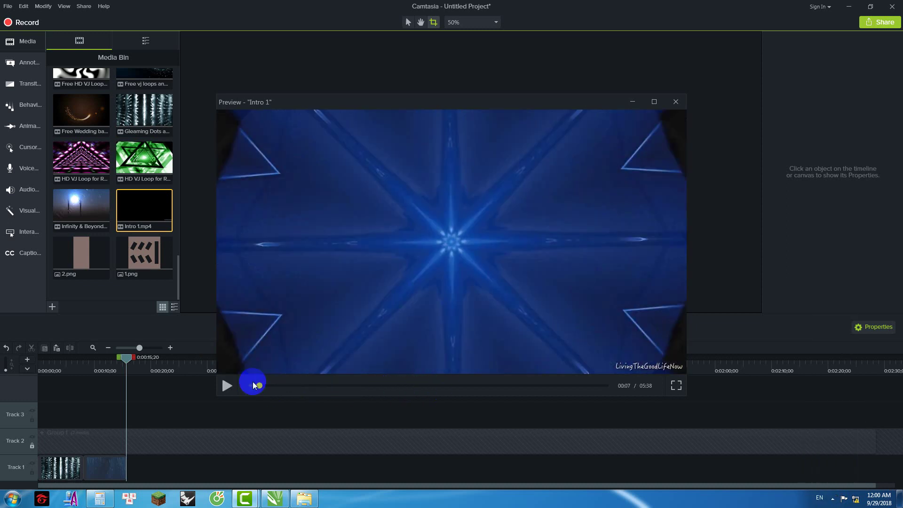
left_click_drag(260, 385, 360, 391)
left_click(675, 101)
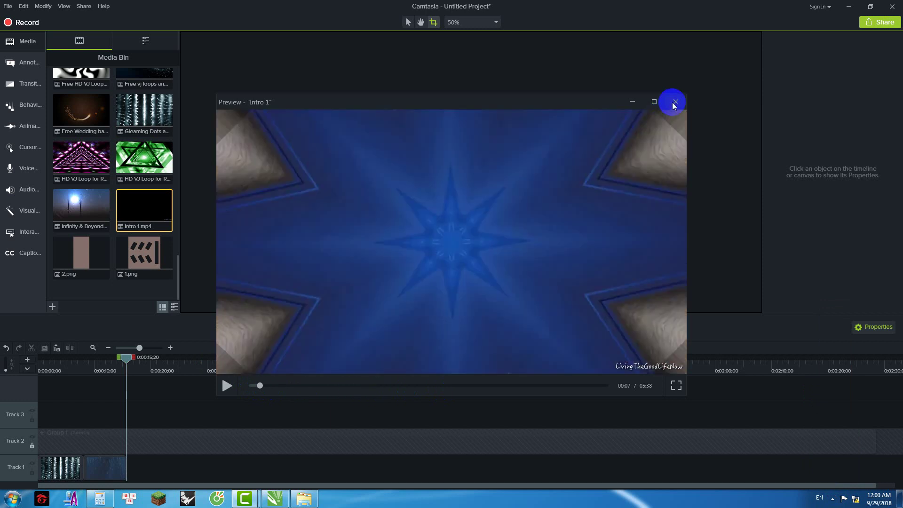
Step: Preview the Infinity & Beyond clip, skipping ahead to about 42:42
left_click_drag(87, 252, 98, 225)
double_click(97, 225)
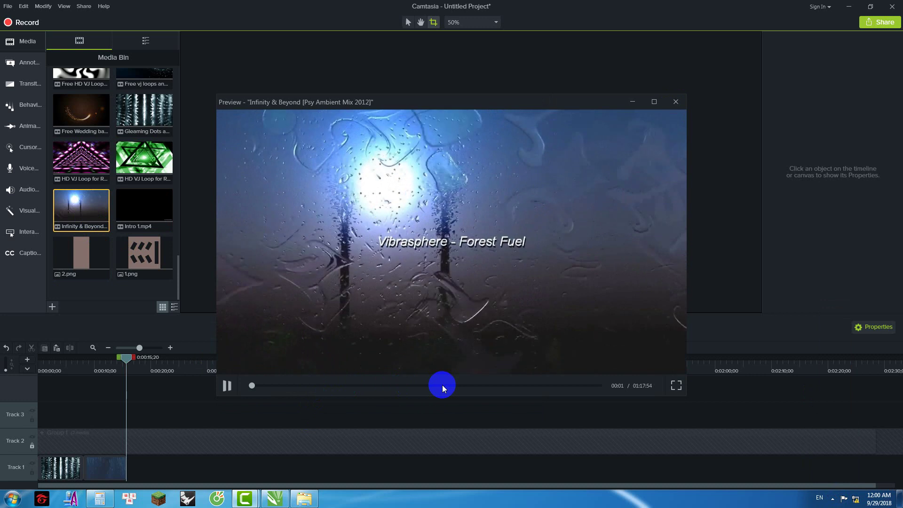
left_click_drag(442, 385, 413, 385)
left_click(228, 385)
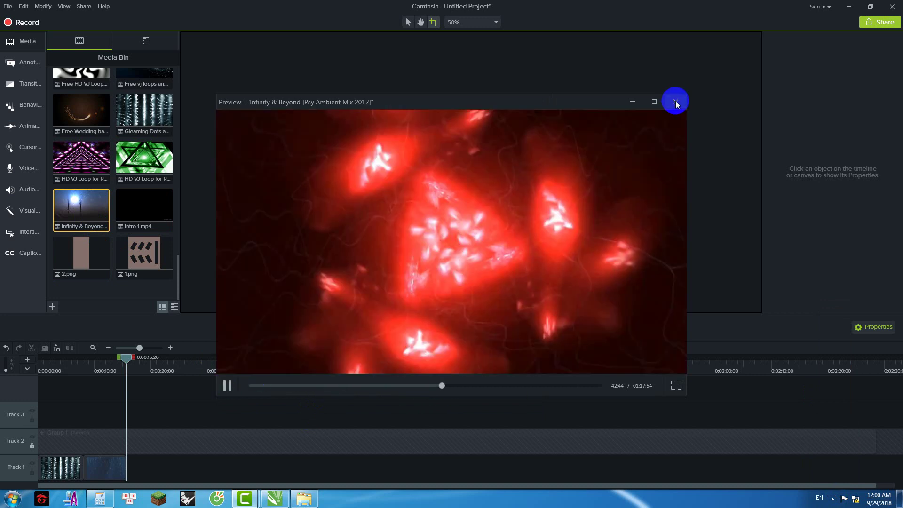
left_click(676, 102)
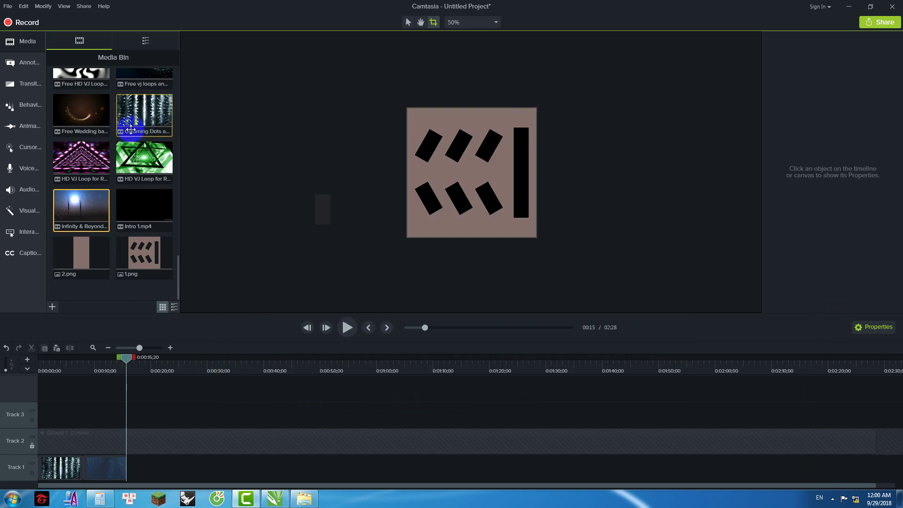
Step: Preview the pink and green HD VJ Loop clips
double_click(95, 174)
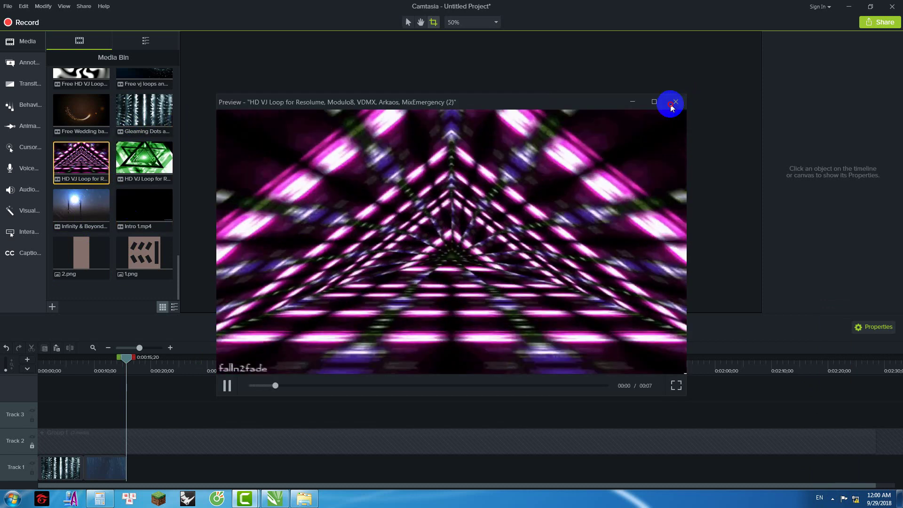
left_click(676, 102)
double_click(141, 171)
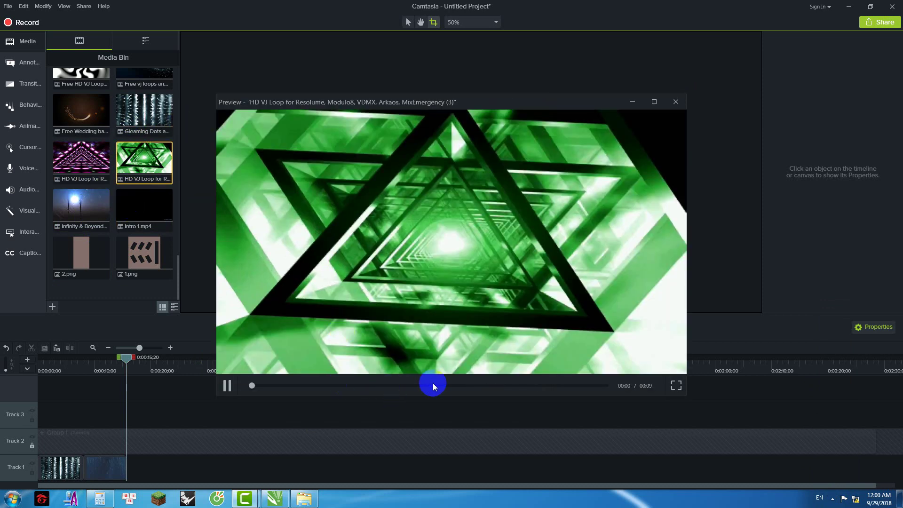
left_click_drag(440, 385, 487, 389)
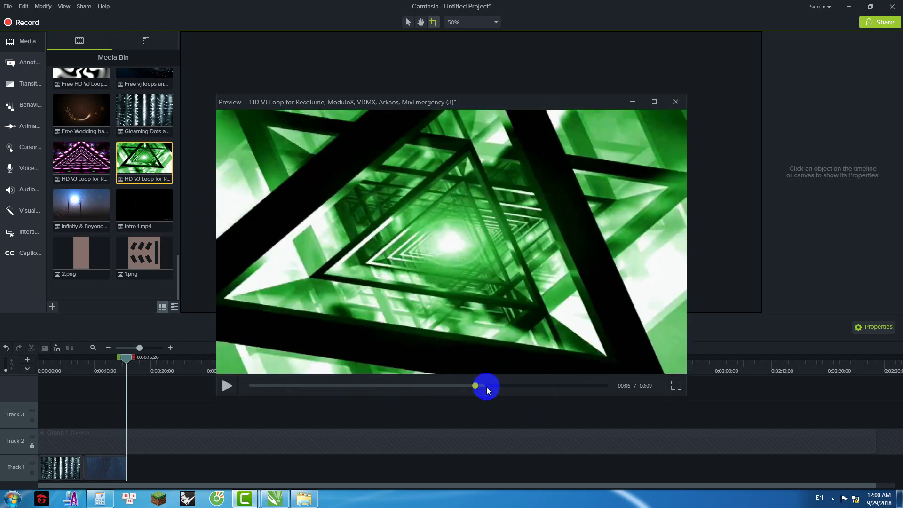
left_click(676, 101)
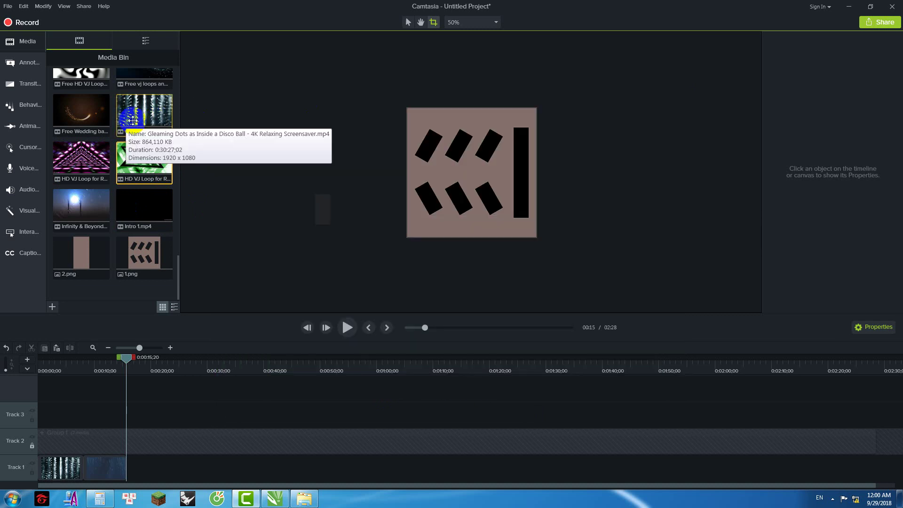
Step: Preview the Disco kaleidoscope stage visual loop, checking the frame at 00:18
scroll(120, 166, "up", 3)
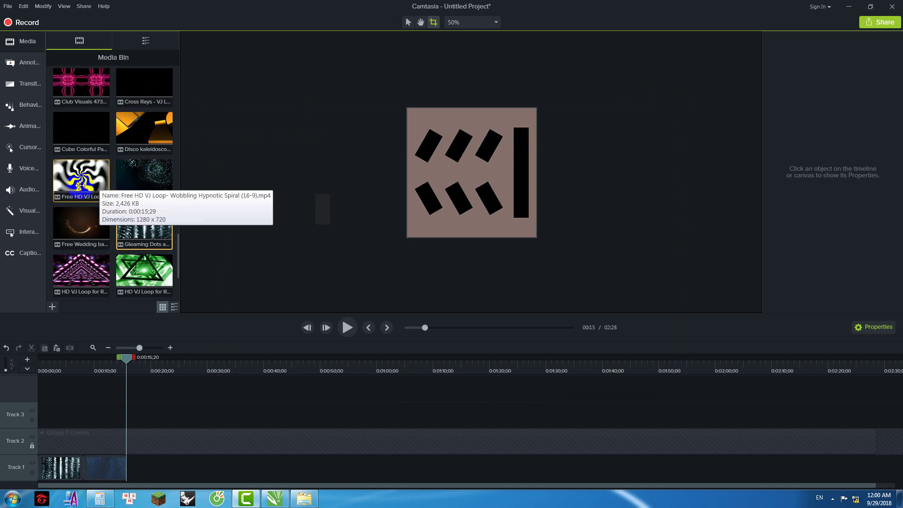
scroll(79, 186, "up", 2)
double_click(145, 195)
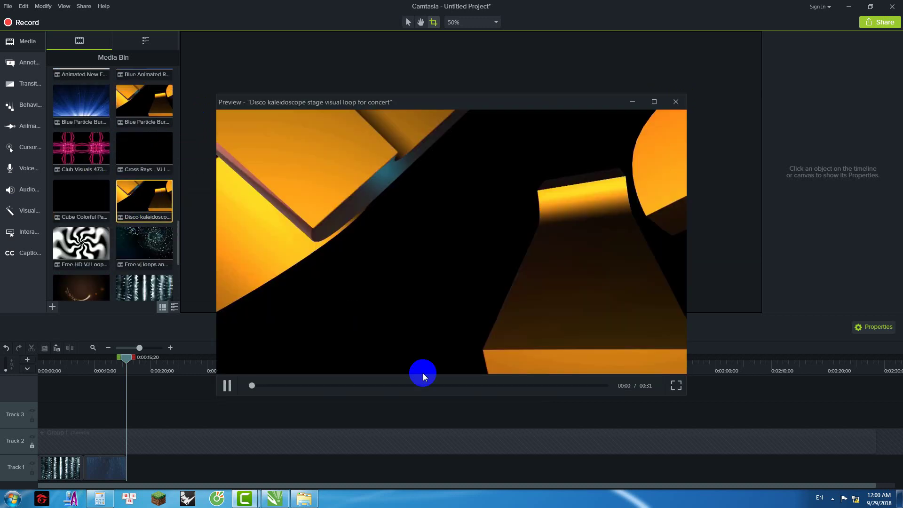
key("space")
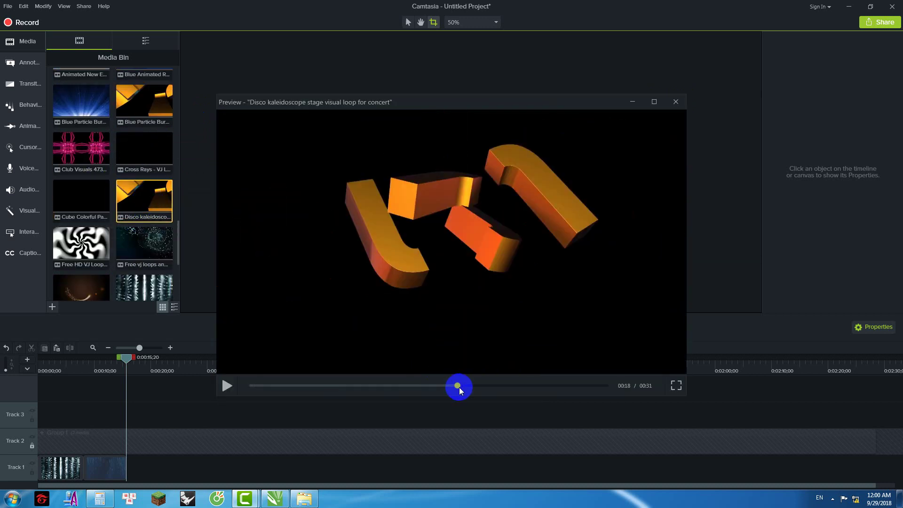
left_click(459, 389)
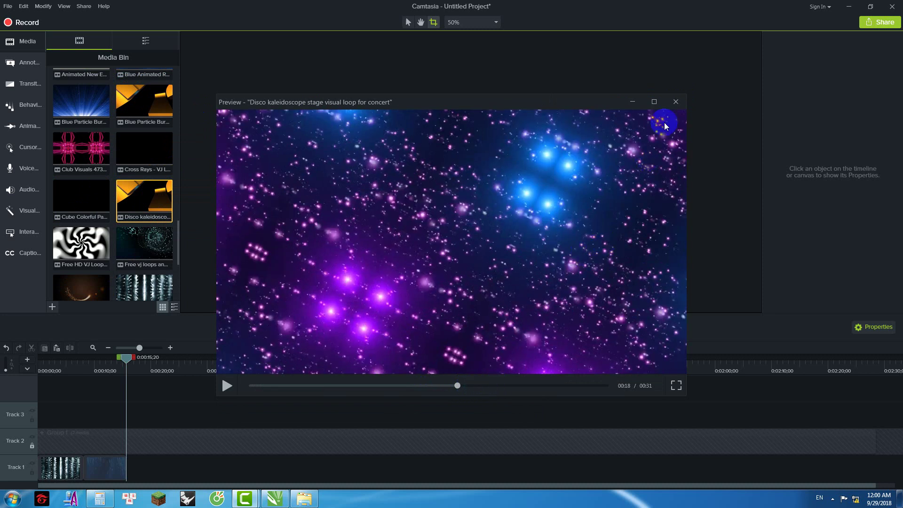
left_click(676, 102)
Step: Place the Disco kaleidoscope loop on the canvas, enlarge it and move it onto Track 1
left_click_drag(134, 199, 471, 172)
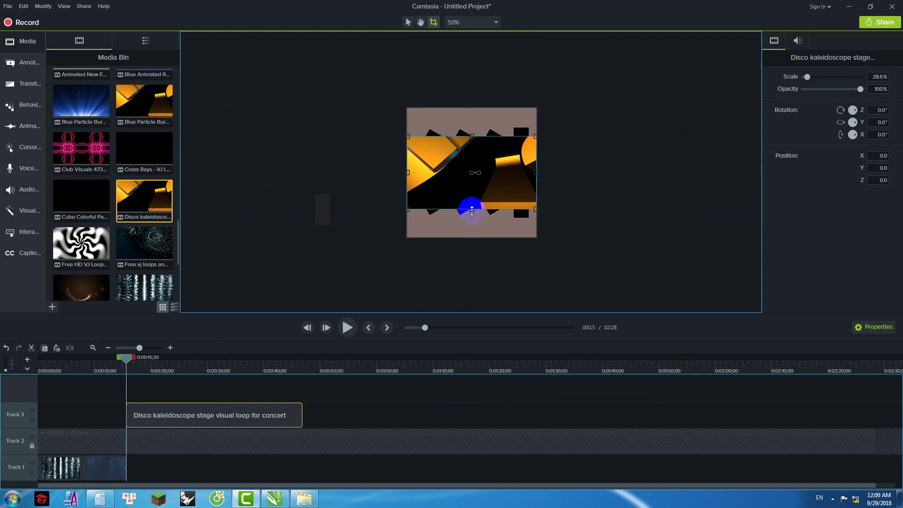
left_click(408, 22)
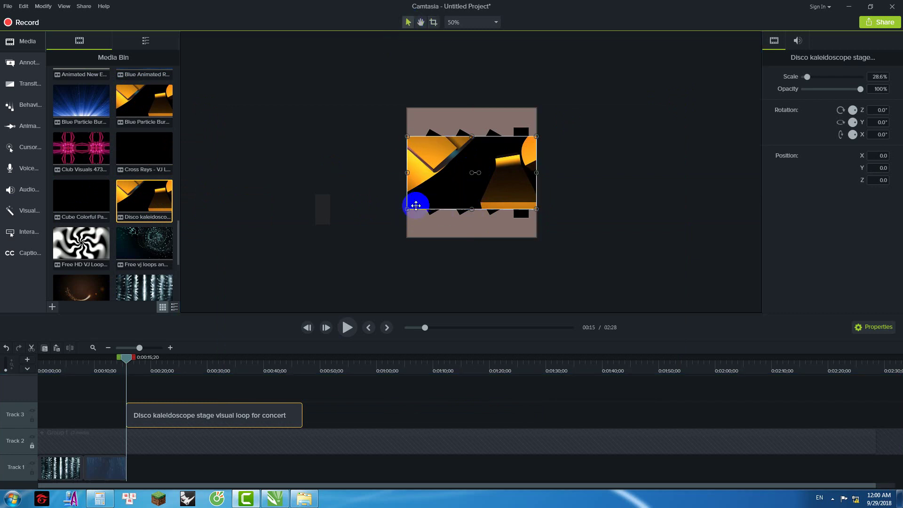
left_click_drag(407, 209, 368, 257)
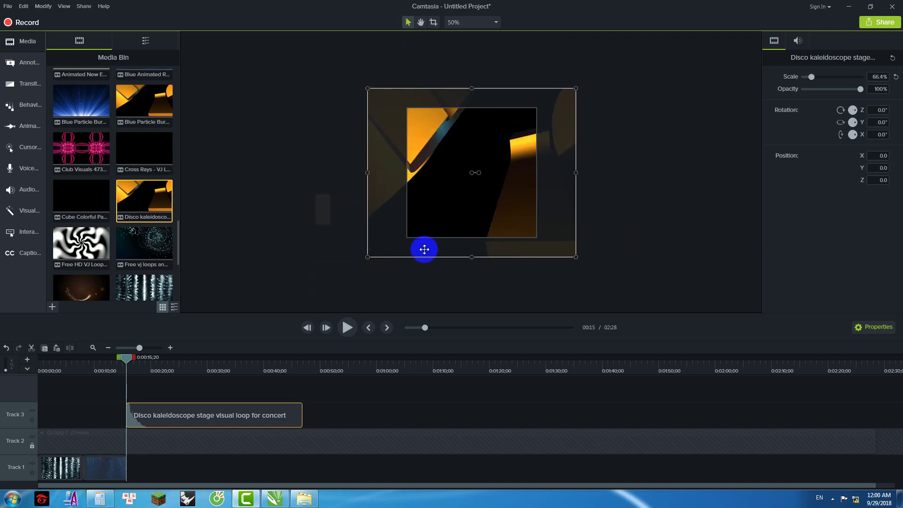
left_click_drag(183, 420, 159, 467)
Step: Cut a time range around 0:00:35;22 out of the Disco kaleidoscope clip to shorten it
left_click_drag(126, 363, 264, 380)
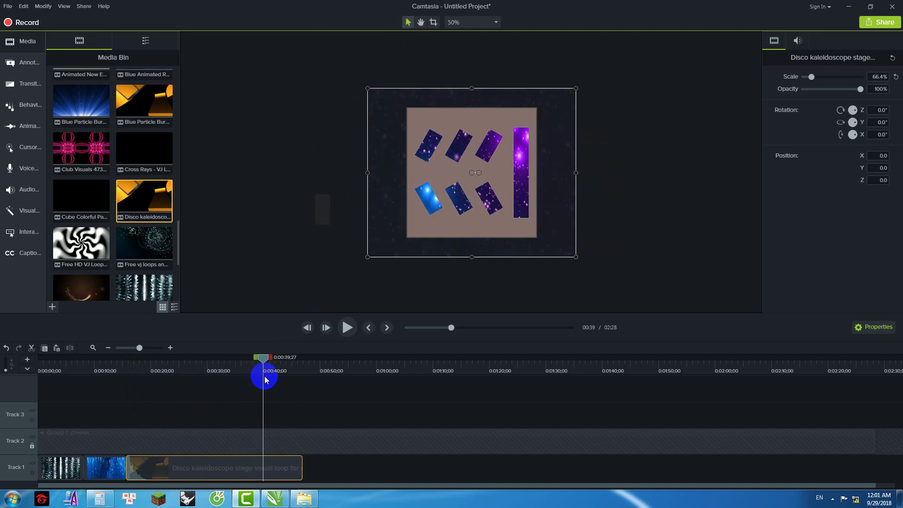
left_click_drag(255, 357, 113, 394)
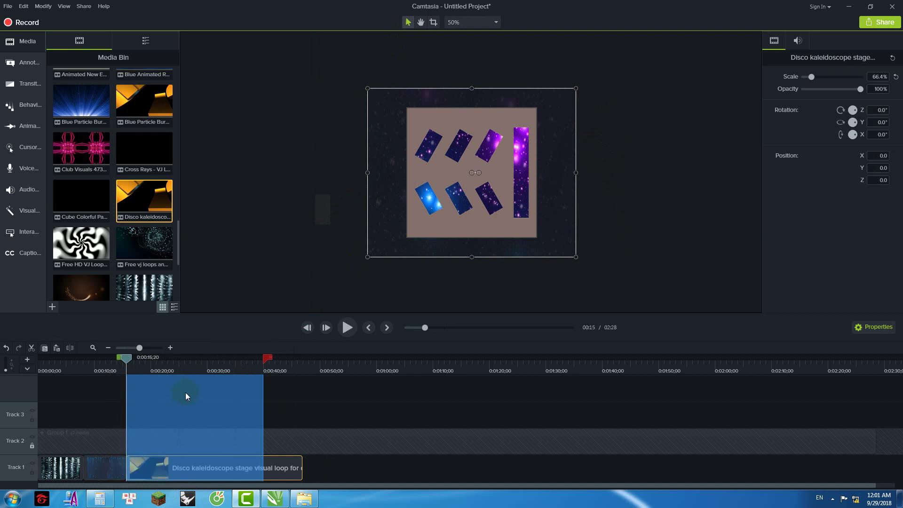
right_click(188, 390)
left_click(233, 269)
left_click_drag(132, 364, 115, 373)
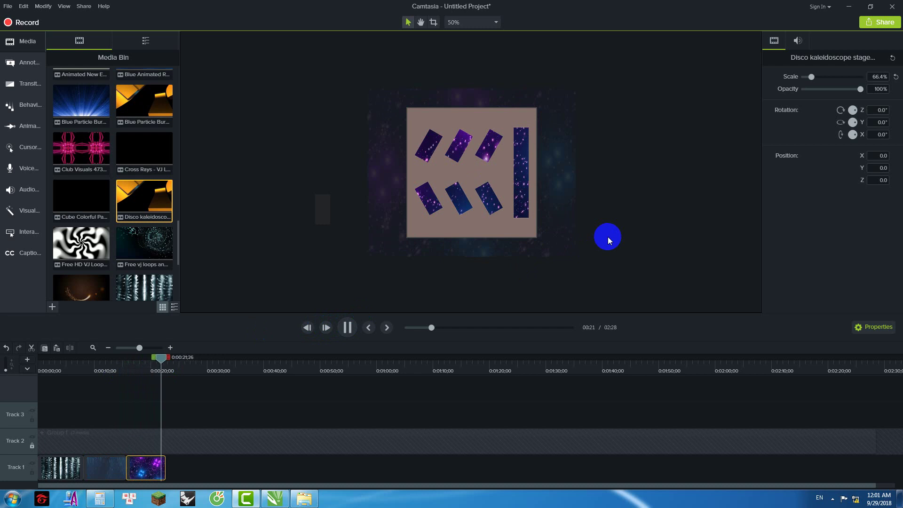
Step: Preview the Abstract Red Moving Strong Shine loop and place it on Track 1 after the disco clip
left_click(608, 236)
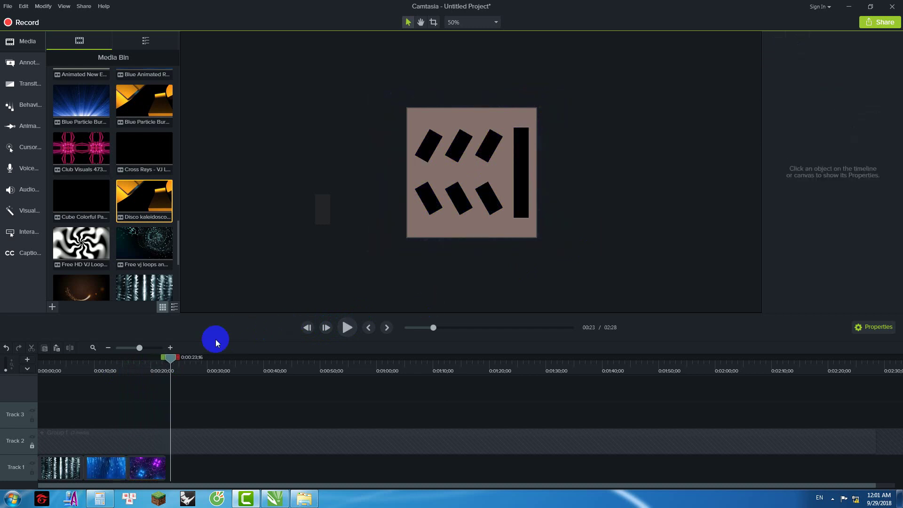
left_click_drag(172, 363, 147, 364)
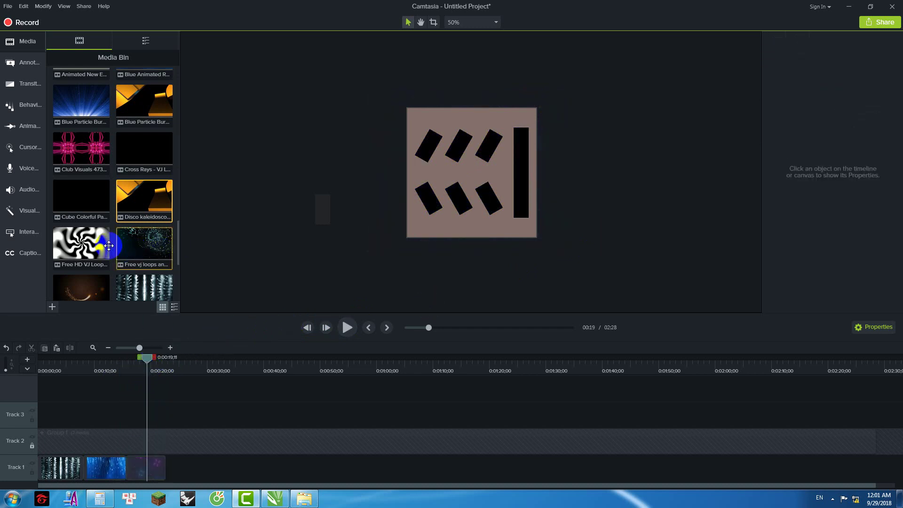
left_click_drag(176, 249, 177, 201)
left_click(138, 250)
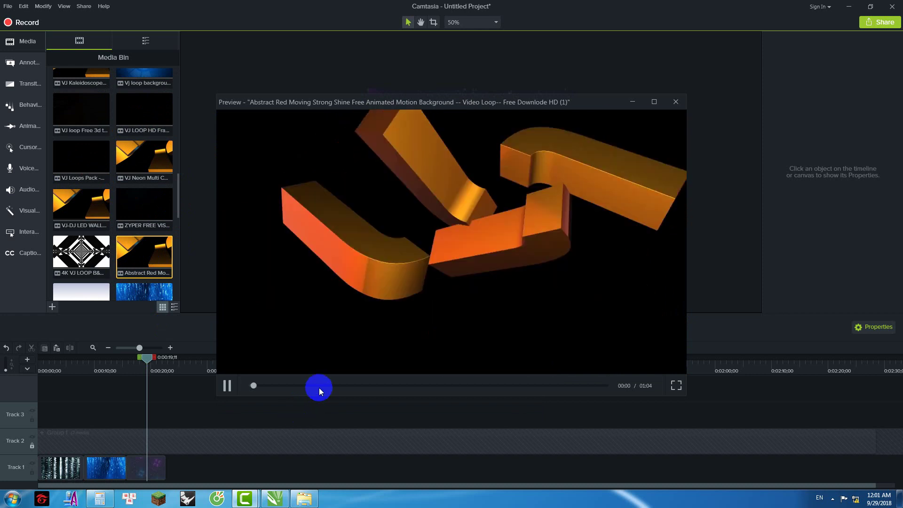
left_click_drag(262, 385, 396, 386)
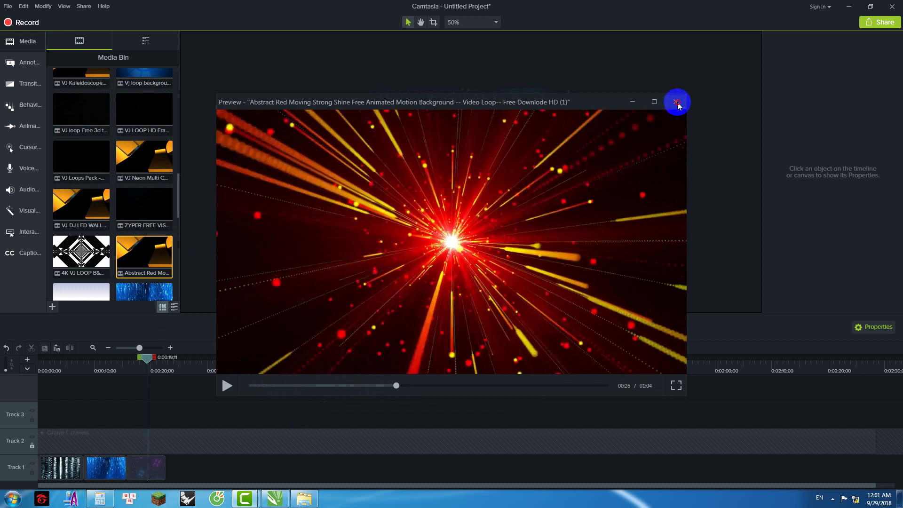
left_click(676, 102)
left_click_drag(145, 258, 163, 474)
left_click_drag(143, 363, 292, 381)
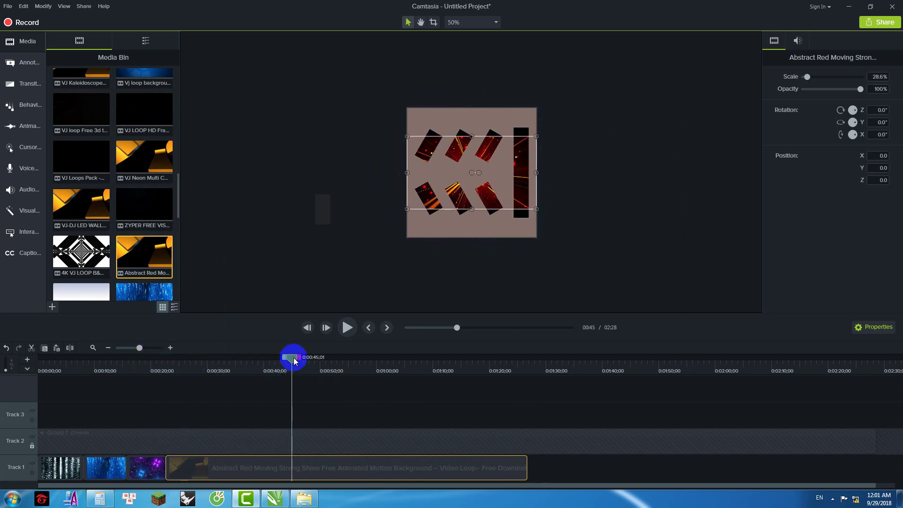
Step: Cut two ranges from the Abstract Red clip, leaving only a short piece
left_click_drag(294, 361, 160, 392)
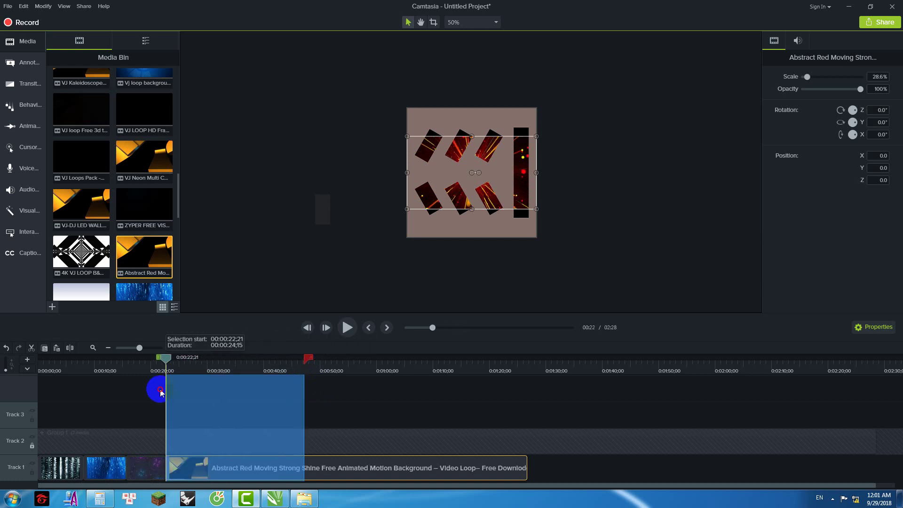
right_click(208, 397)
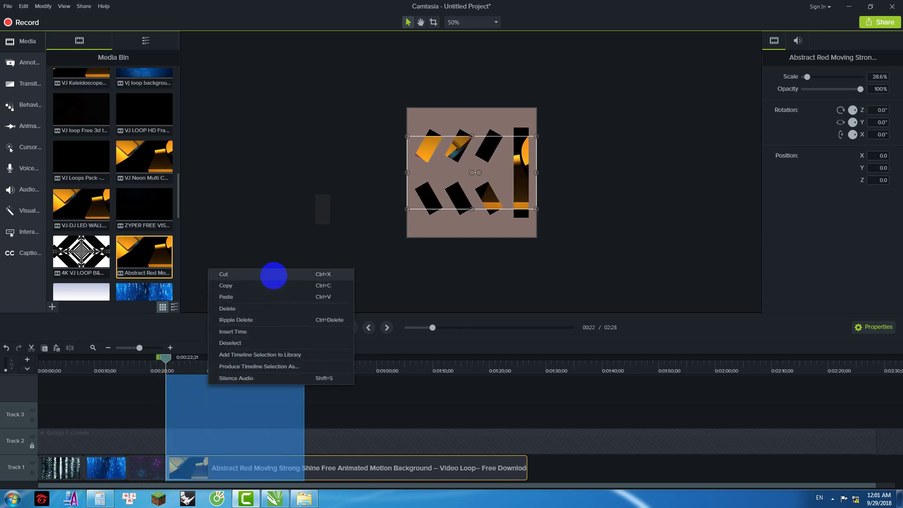
left_click(274, 276)
left_click_drag(165, 359, 413, 365)
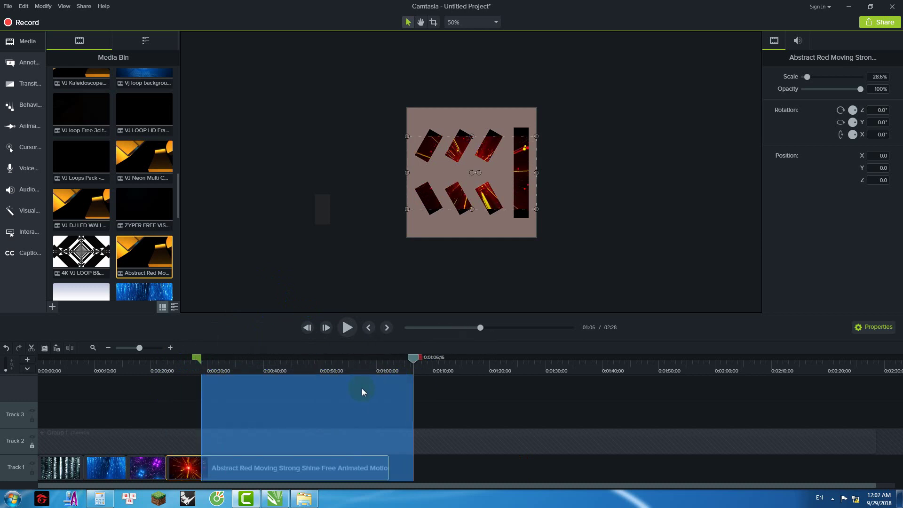
right_click(362, 388)
left_click(398, 267)
Step: Enlarge the red clip to 50.9% and shift it right to X 134 behind the panel
left_click_drag(203, 361, 183, 360)
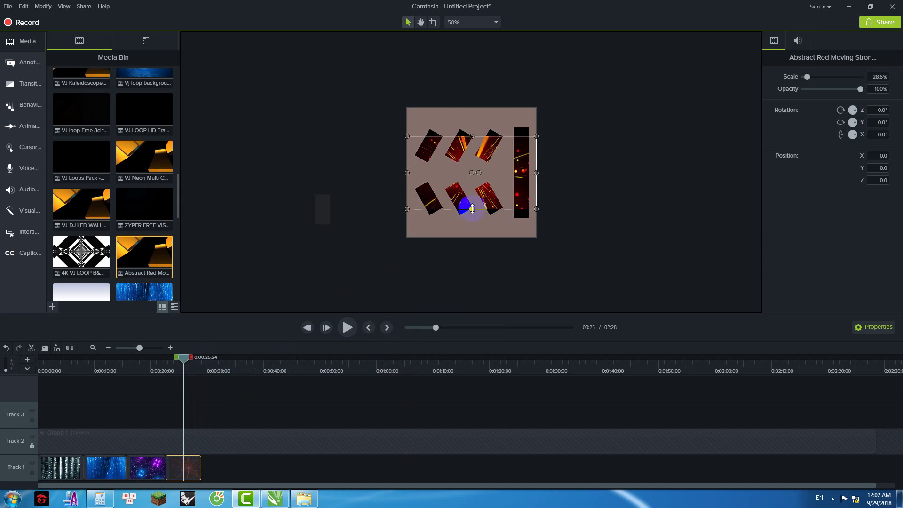
left_click_drag(471, 211, 472, 241)
left_click_drag(552, 196, 588, 182)
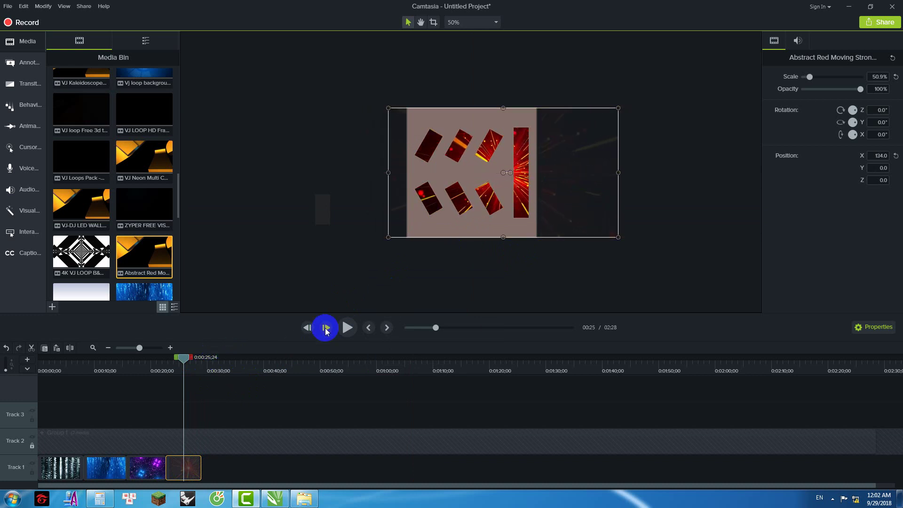
left_click_drag(184, 360, 152, 366)
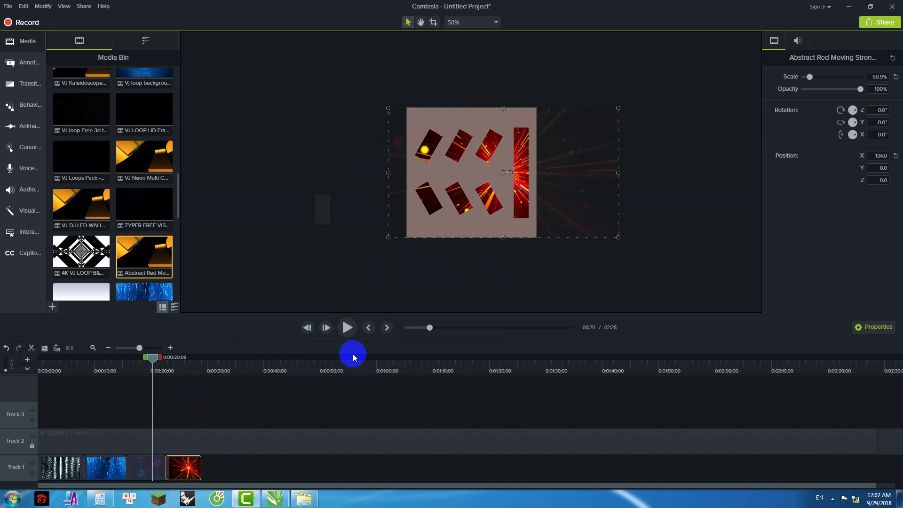
left_click(655, 195)
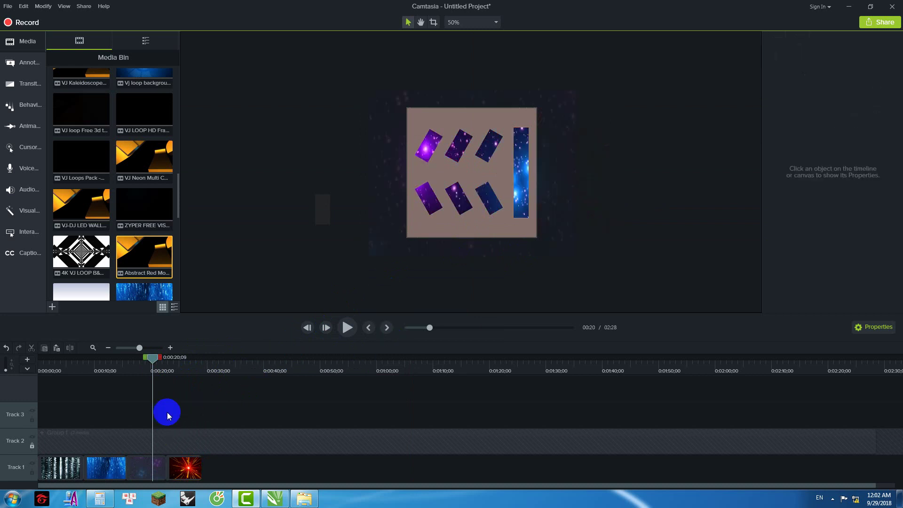
left_click_drag(155, 364, 163, 369)
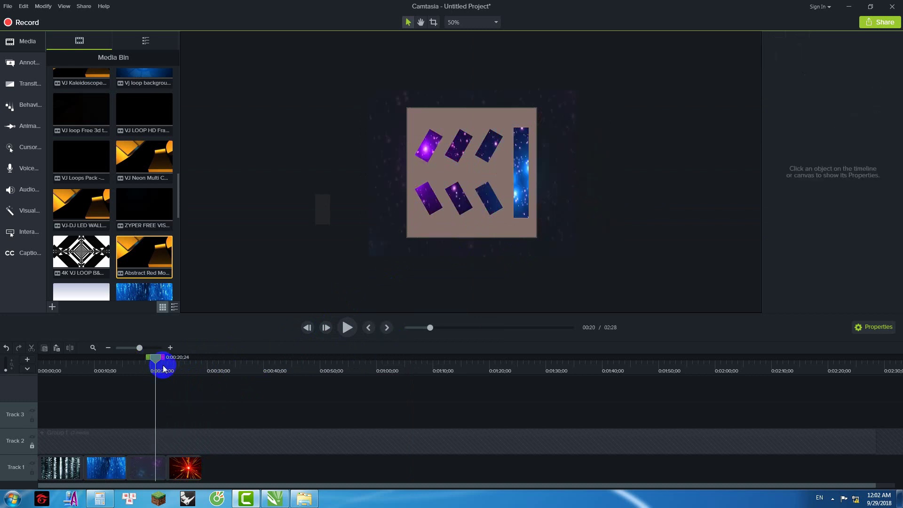
left_click(143, 467)
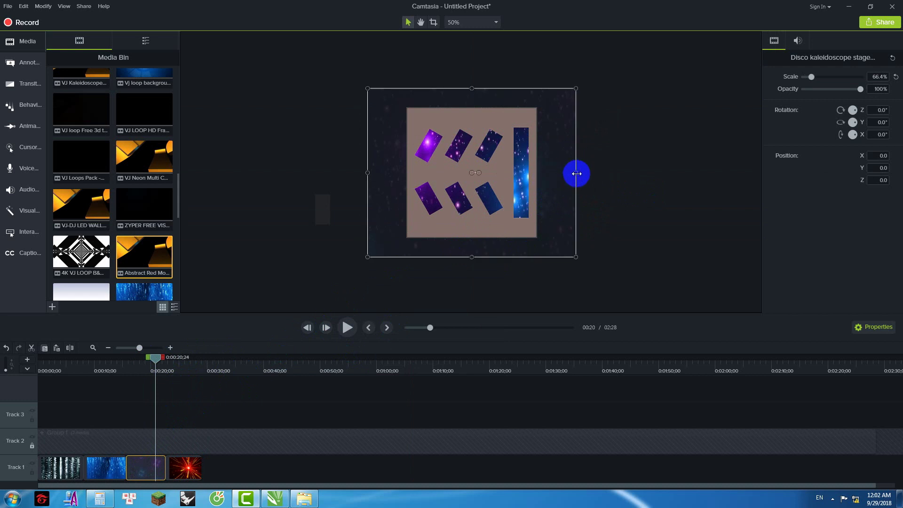
Step: Shrink the Disco kaleidoscope clip to 58.9% and crop its right, left, top and bottom edges to the panel
left_click_drag(576, 174, 555, 177)
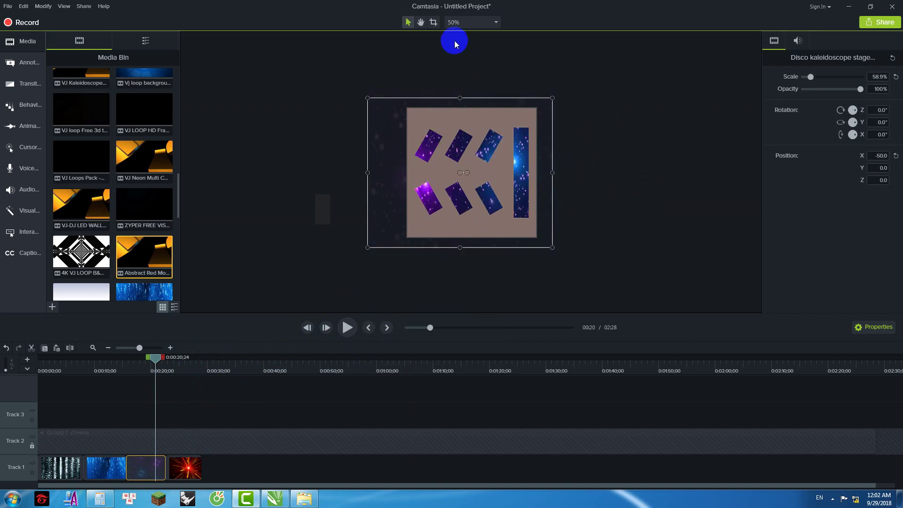
left_click(433, 22)
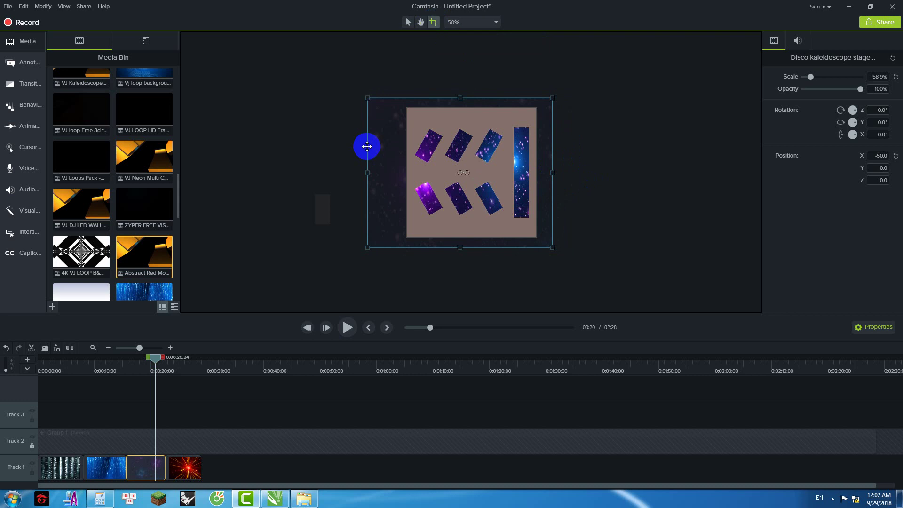
left_click(569, 176)
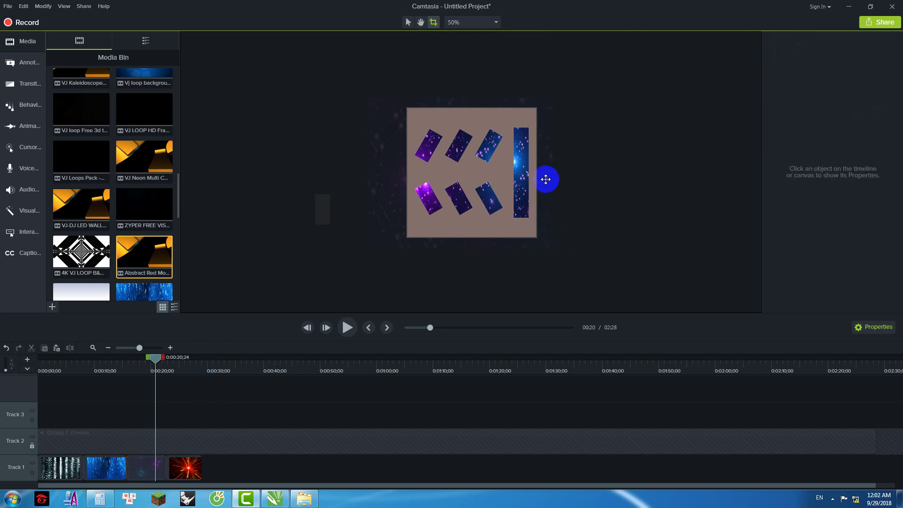
left_click(545, 177)
left_click_drag(553, 173, 512, 178)
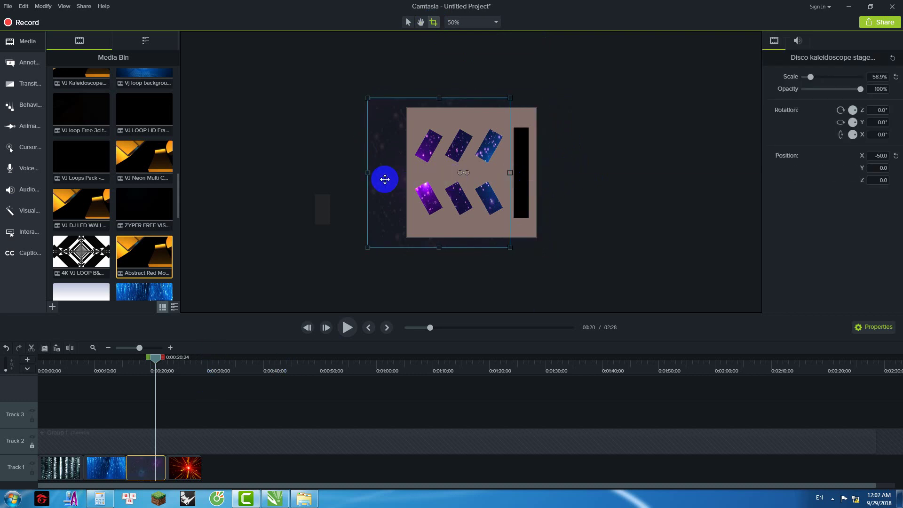
left_click_drag(366, 174, 408, 173)
left_click_drag(456, 101, 456, 109)
left_click_drag(459, 248, 460, 237)
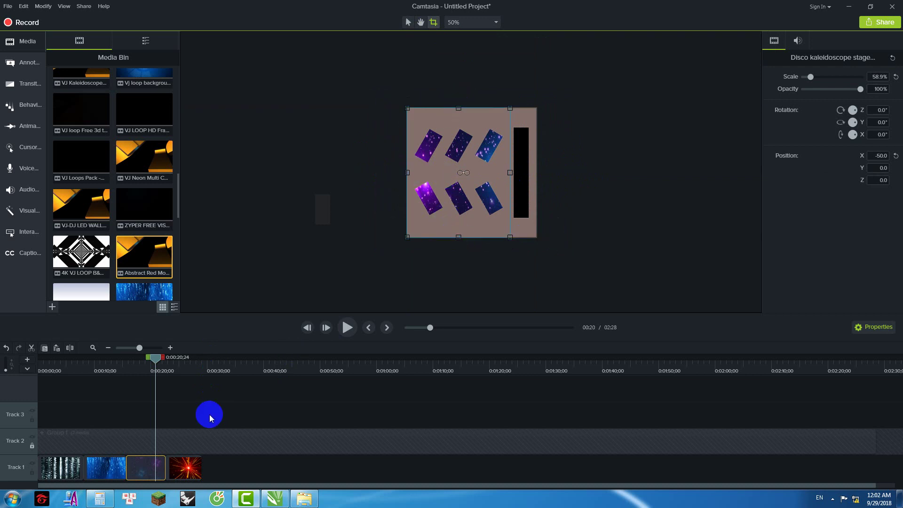
left_click(350, 330)
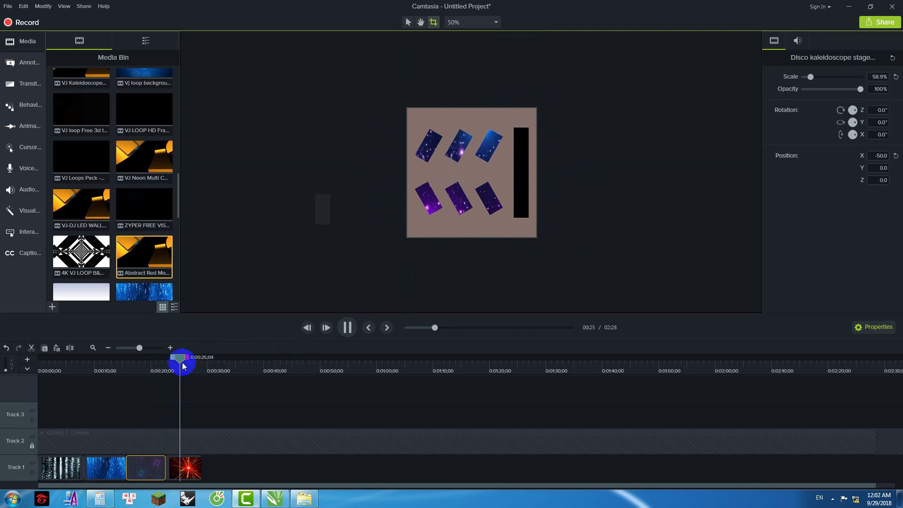
Step: Crop the Abstract Red clip's right and left sides to the panel and play back to check
left_click(173, 361)
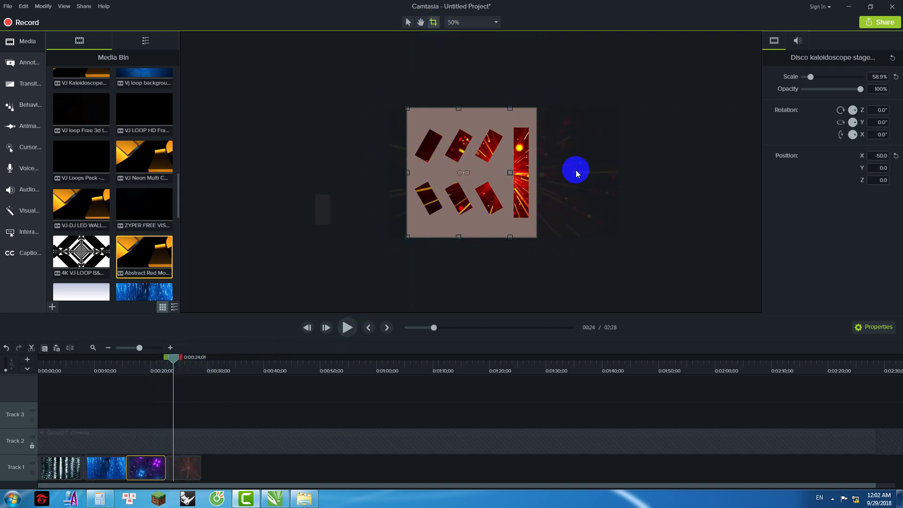
left_click(559, 161)
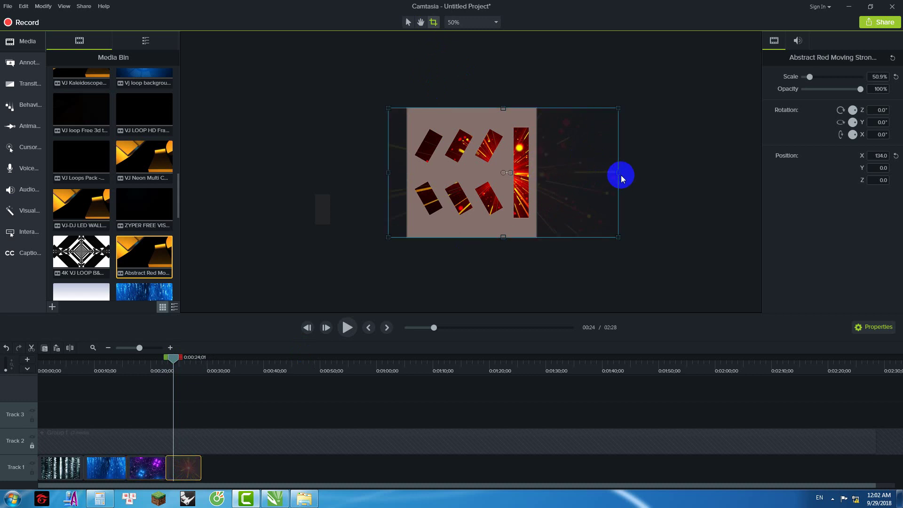
left_click_drag(578, 174, 509, 184)
left_click(391, 173)
left_click_drag(397, 173, 407, 174)
left_click_drag(173, 359, 160, 360)
left_click(339, 329)
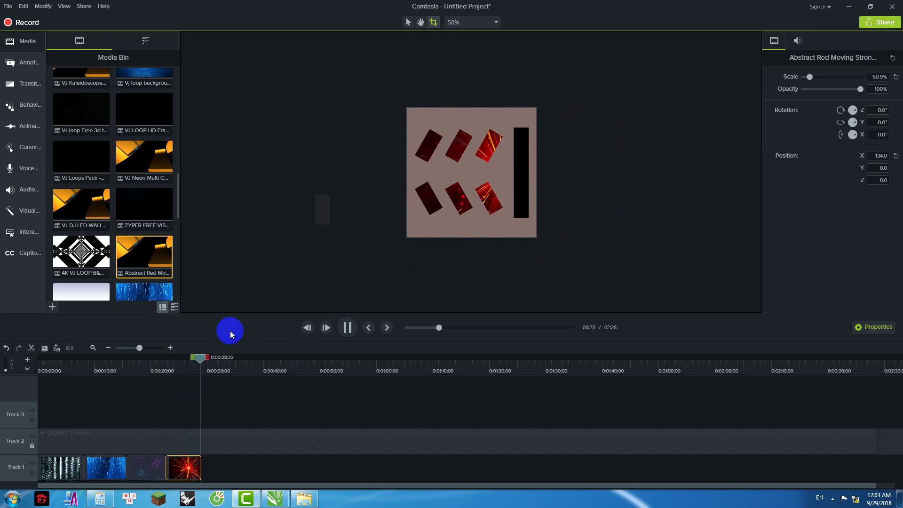
Step: Nudge the red clip slightly left to X 110 at 0:00:27;03
left_click_drag(207, 360, 198, 359)
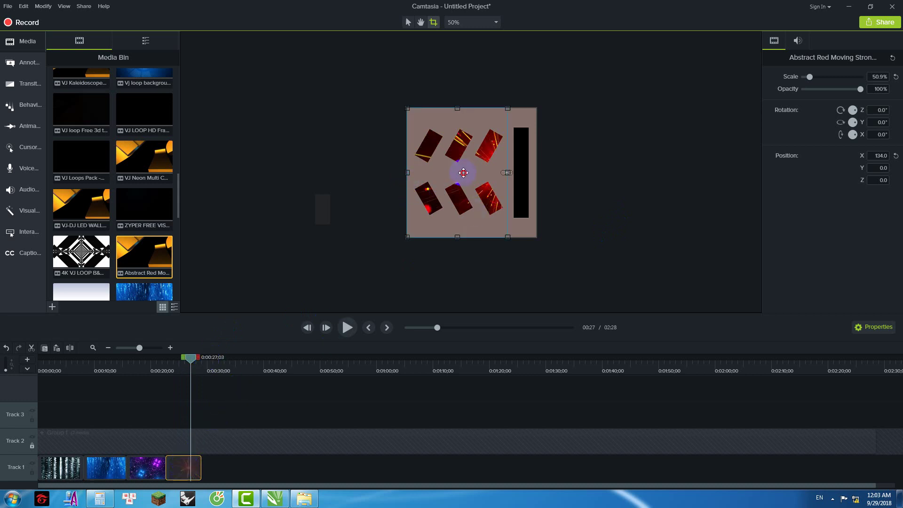
left_click_drag(458, 173, 458, 173)
left_click(596, 163)
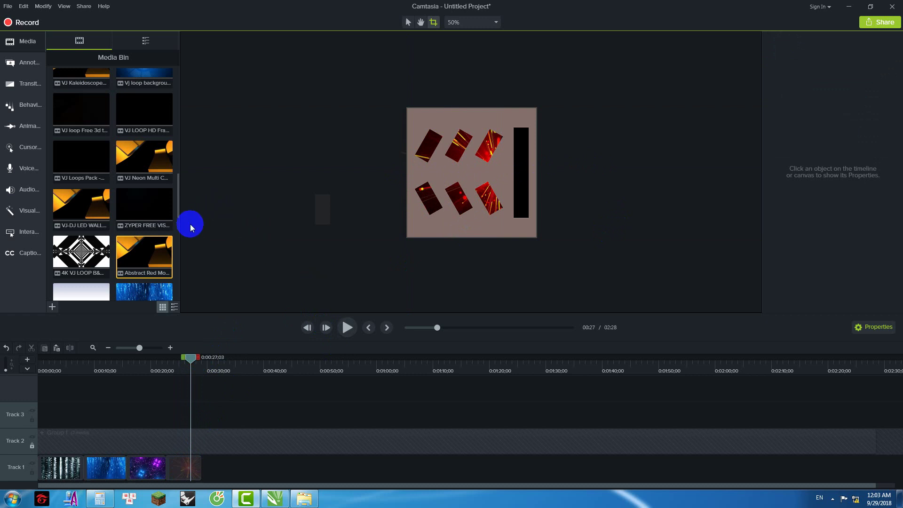
Step: Preview the VJ Loops Pack - Bass Abyss loop, skipping ahead to 01:16, then drag it into the project
left_click(143, 215)
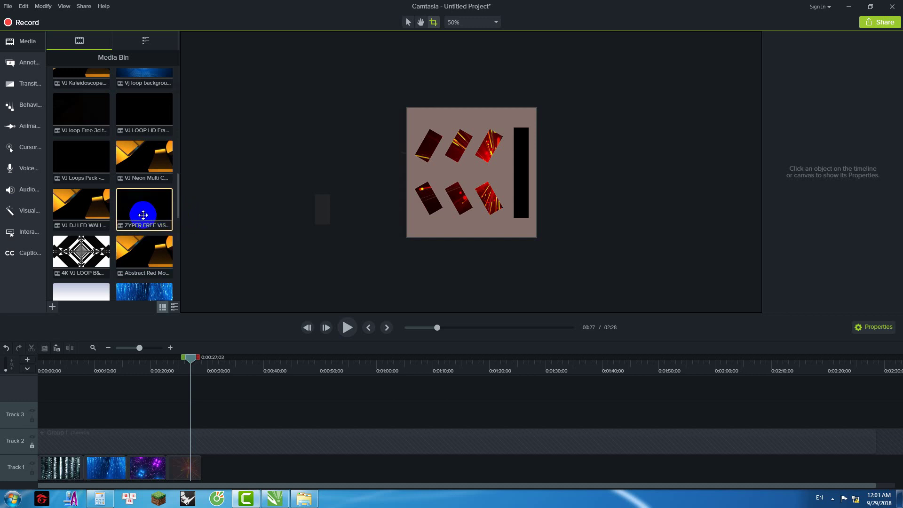
scroll(137, 210, "up", 2)
left_click(81, 203)
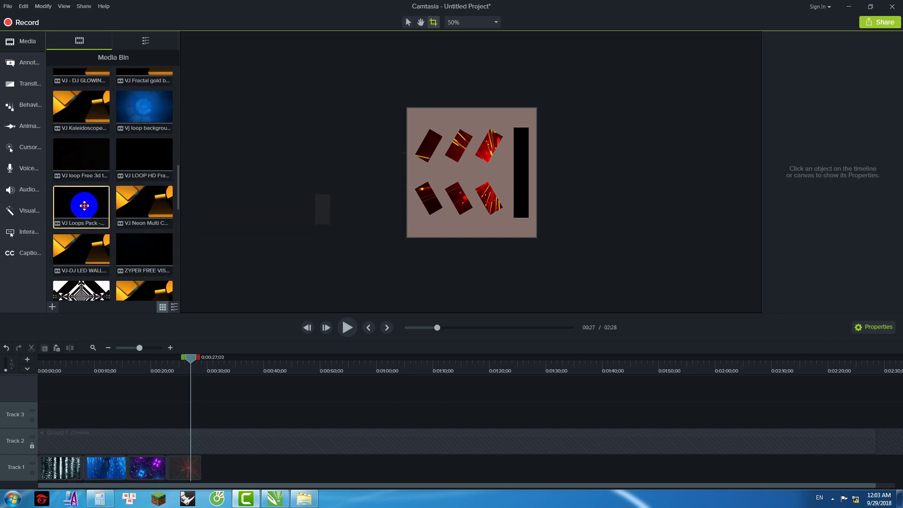
double_click(115, 214)
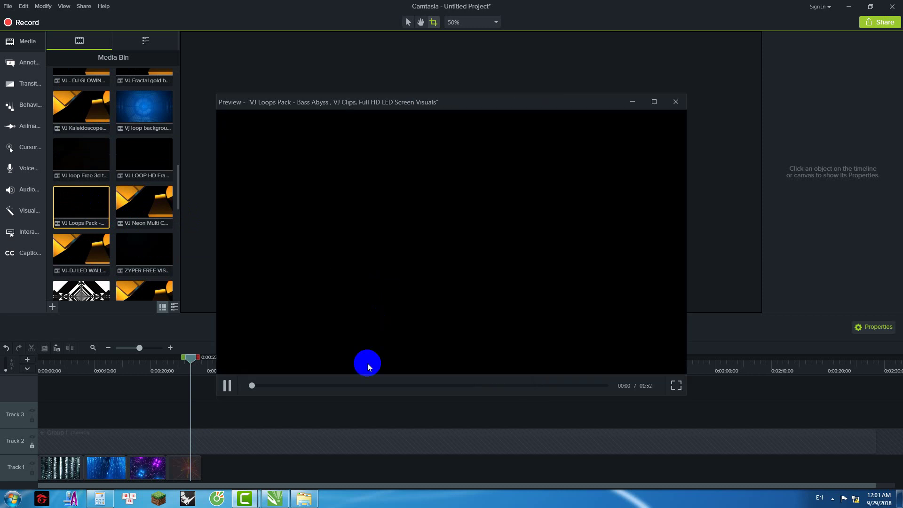
left_click(296, 385)
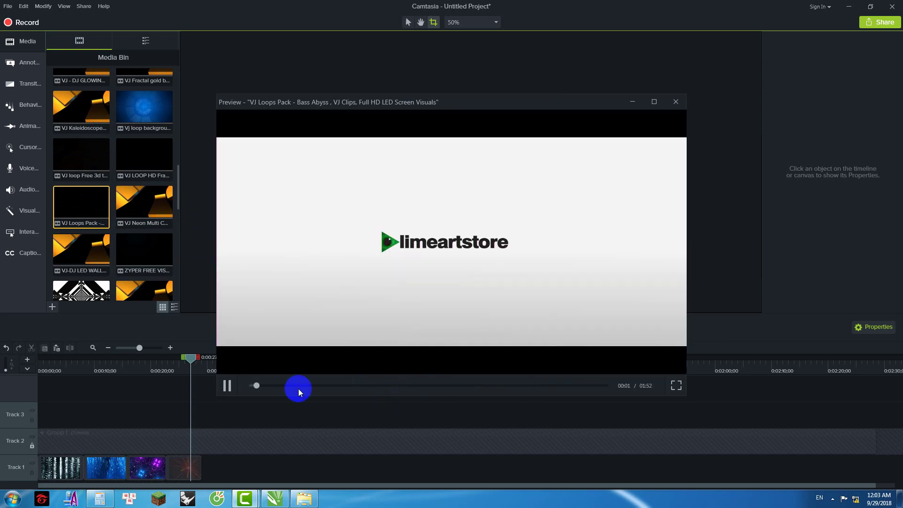
left_click_drag(359, 388, 490, 387)
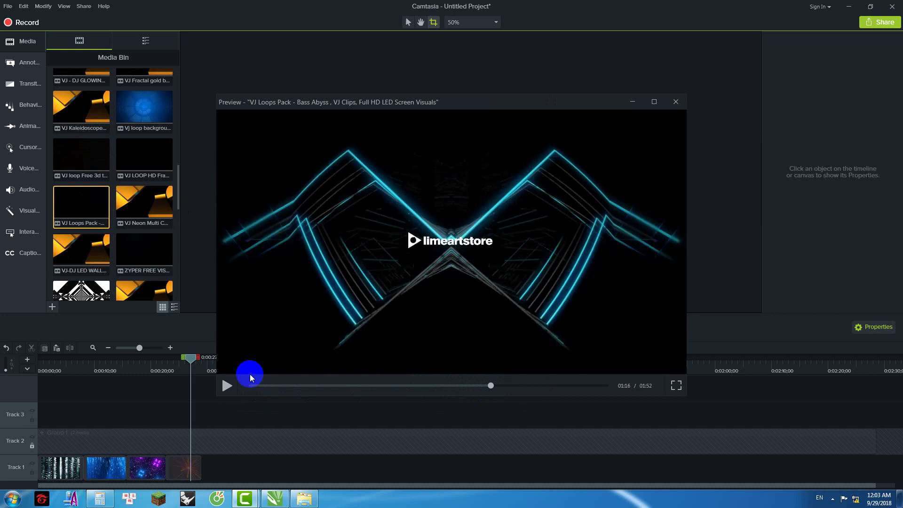
left_click(225, 388)
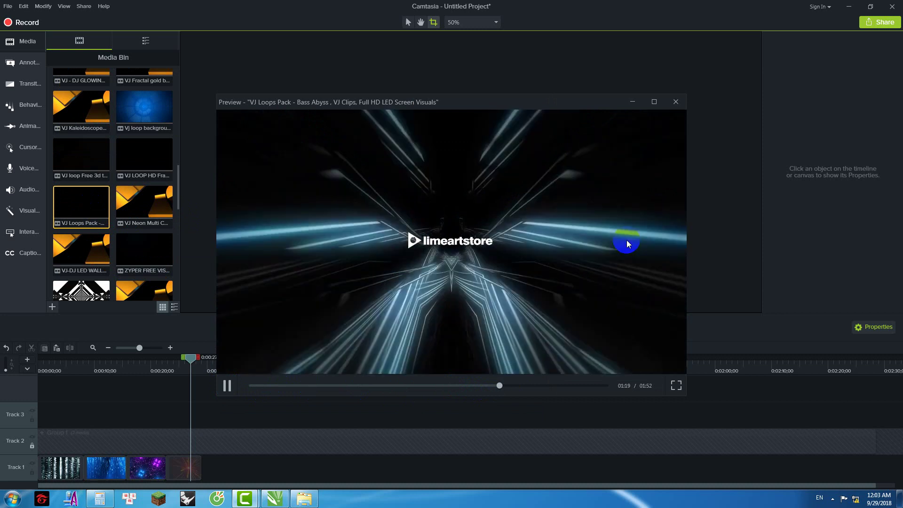
left_click(674, 103)
left_click_drag(79, 204, 204, 465)
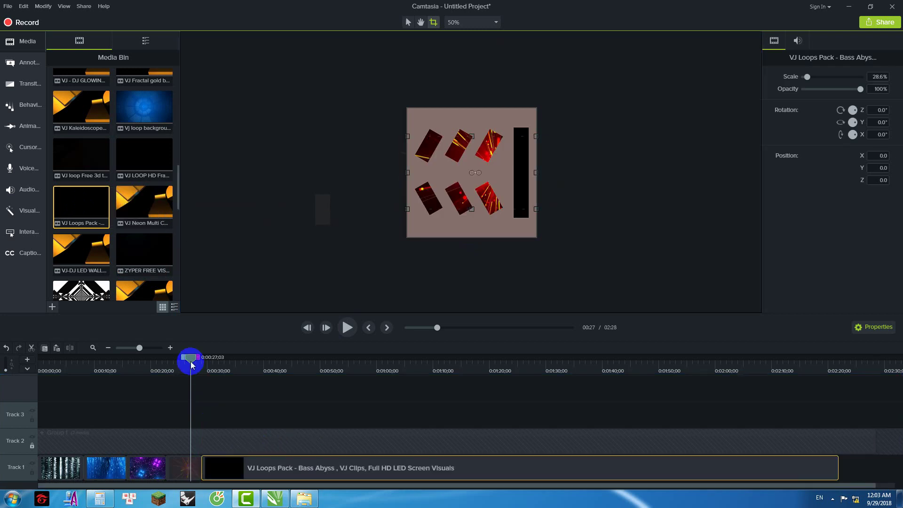
Step: Place the Bass Abyss clip on Track 1 after the red clip and rotate it 90°
left_click_drag(187, 360, 290, 385)
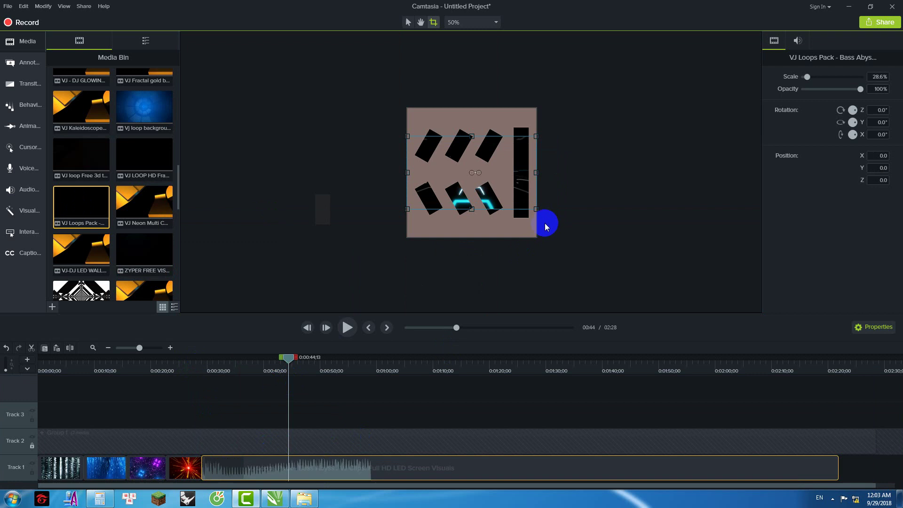
left_click(888, 111)
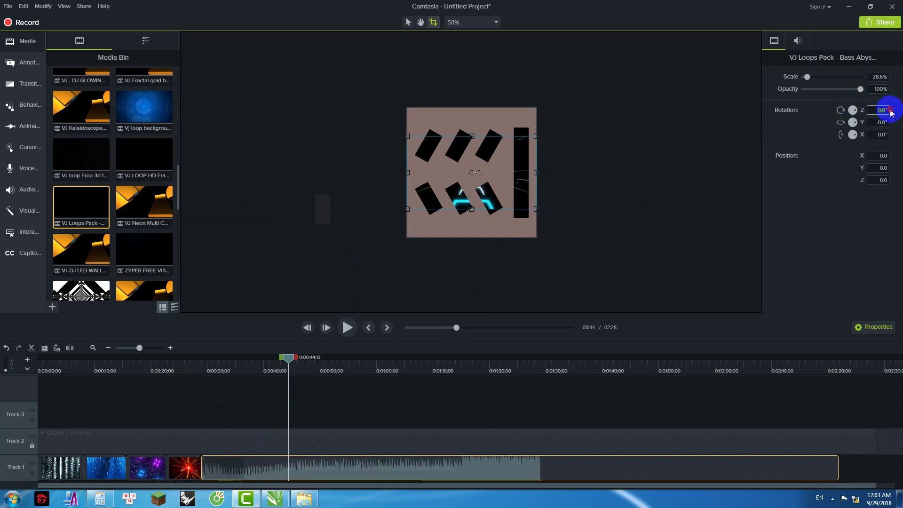
type("90")
key("Return")
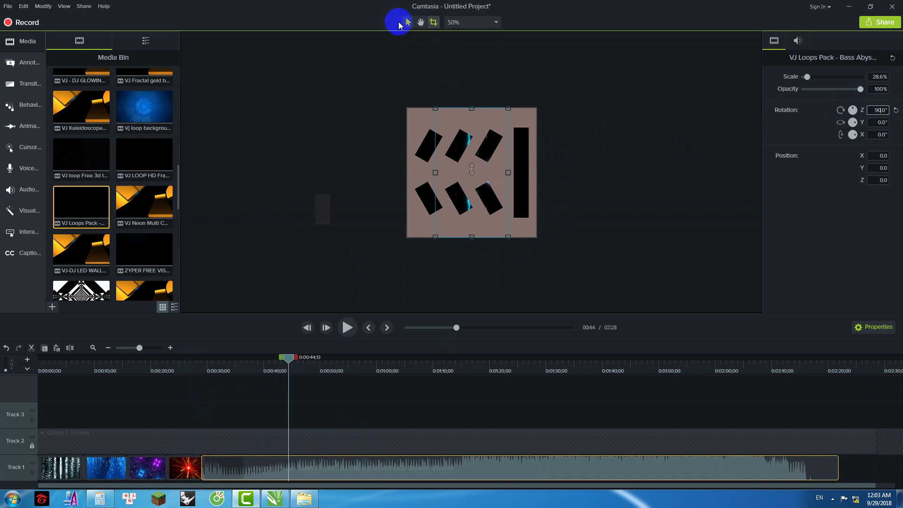
Step: Move the clip up to Track 3 and enlarge it to 83.9%, centred over the wall panel
left_click(407, 22)
left_click_drag(435, 172, 406, 175)
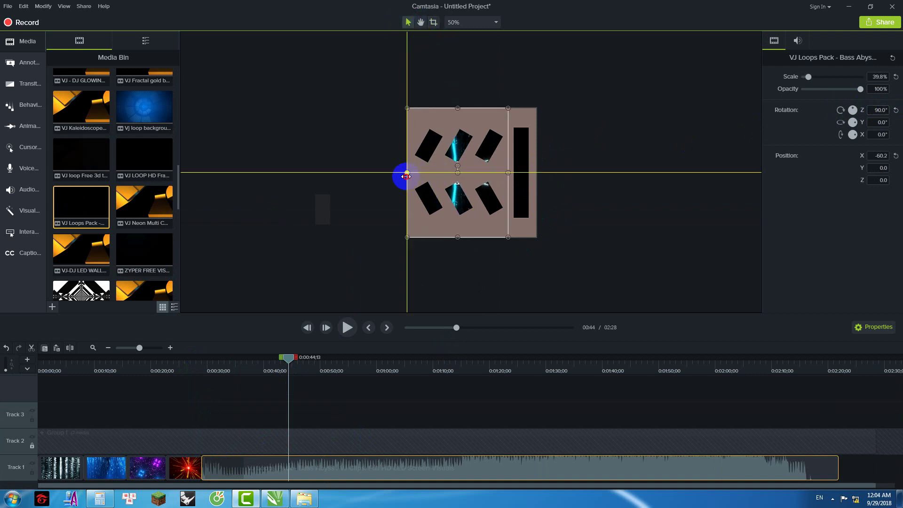
left_click_drag(288, 357, 402, 379)
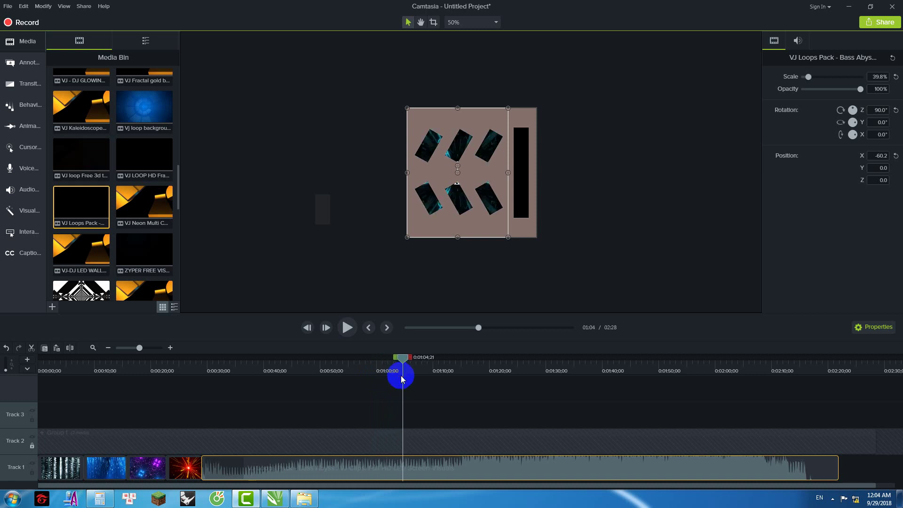
left_click_drag(262, 464, 266, 419)
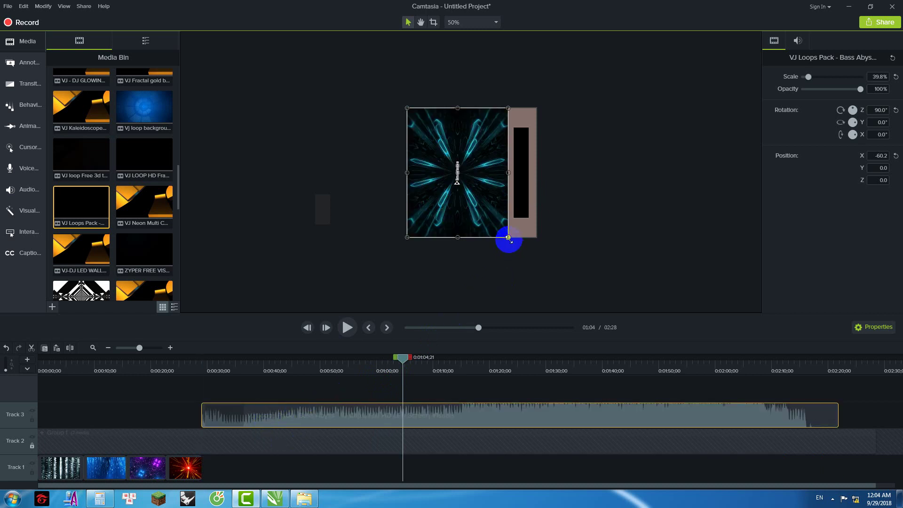
left_click_drag(514, 246, 571, 297)
left_click_drag(510, 268, 530, 259)
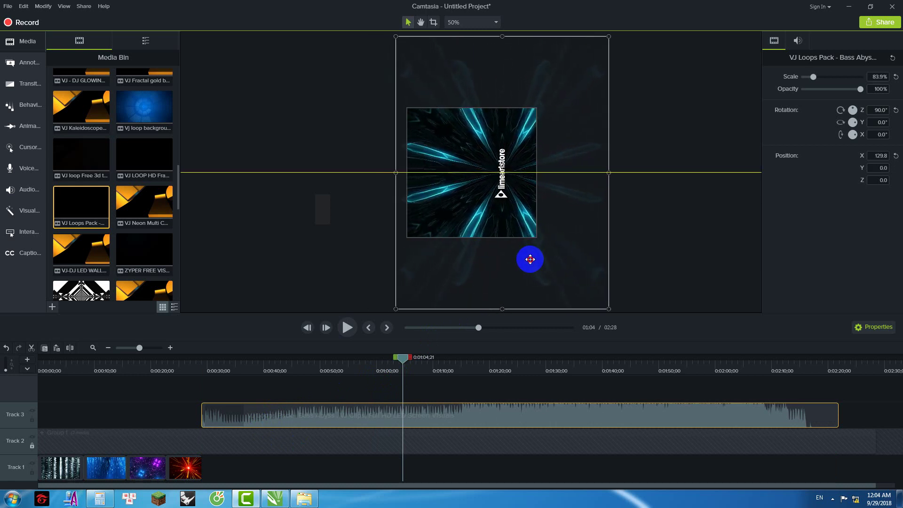
left_click_drag(394, 362, 197, 390)
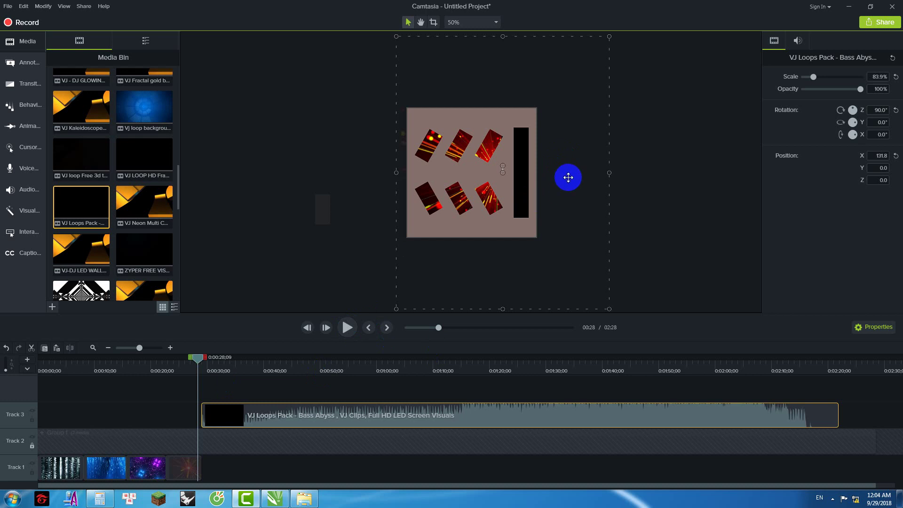
Step: Drop the Bass Abyss clip to Track 1 and scrub between 0:40 and 1:08 to check the slots
left_click_drag(252, 429, 241, 472)
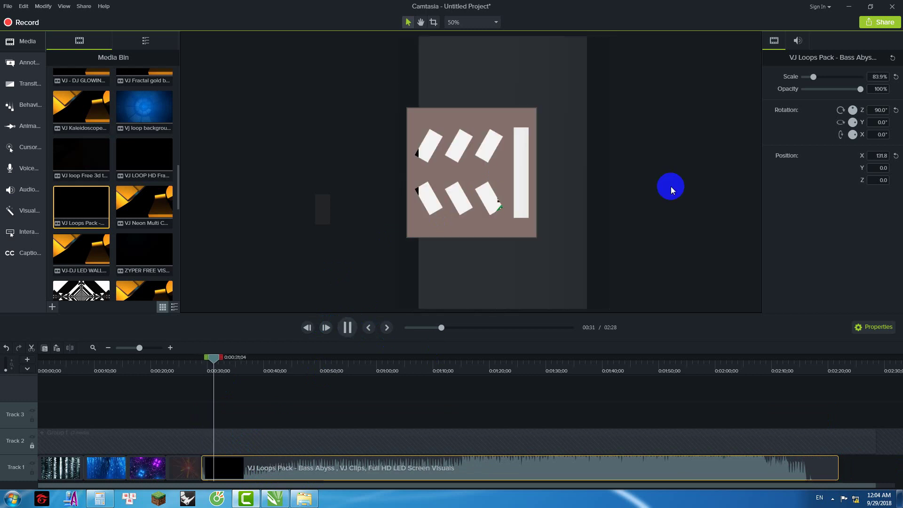
left_click_drag(228, 358, 473, 384)
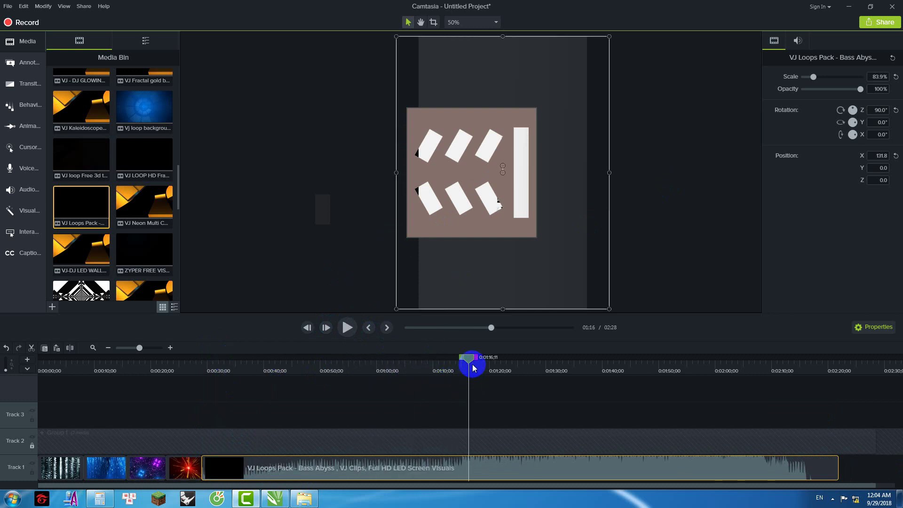
left_click_drag(469, 360, 371, 366)
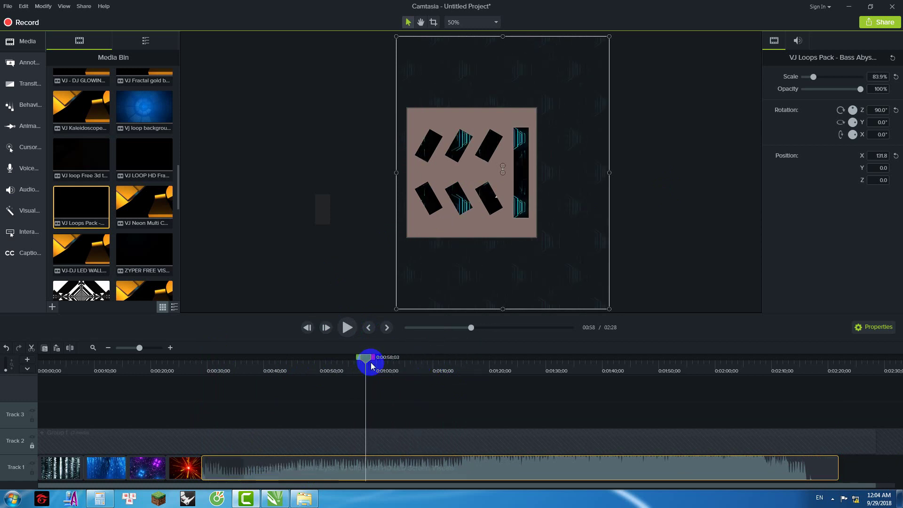
left_click_drag(338, 359, 272, 365)
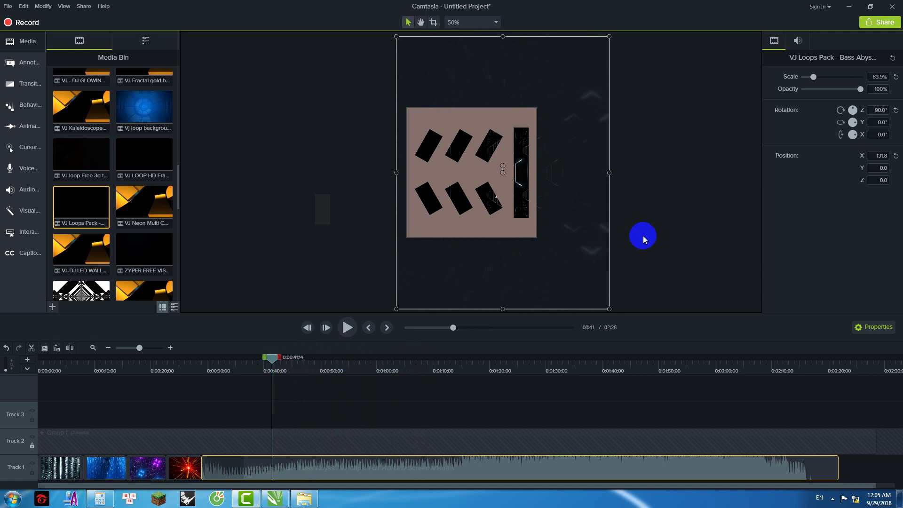
left_click(642, 236)
left_click_drag(271, 359, 262, 364)
Step: Return the clip to Track 3, enter -9 as its rotation angle, and locate the intro's end near 0:40
left_click_drag(288, 467, 308, 407)
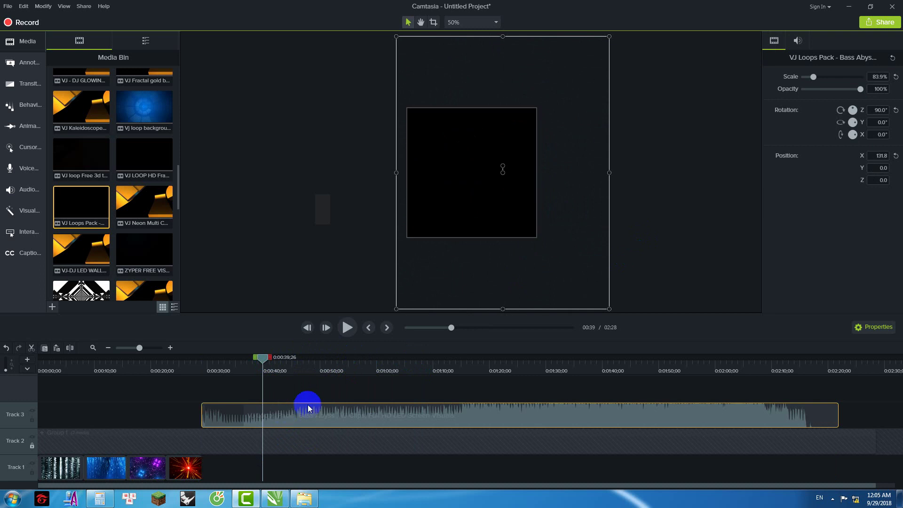
left_click(672, 235)
left_click(570, 201)
left_click(877, 110)
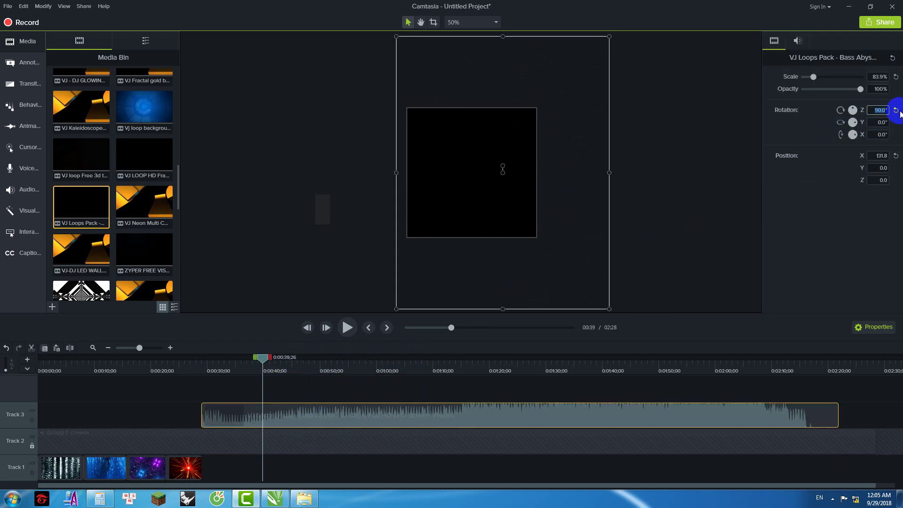
type("-9")
left_click(673, 242)
left_click_drag(262, 358, 277, 363)
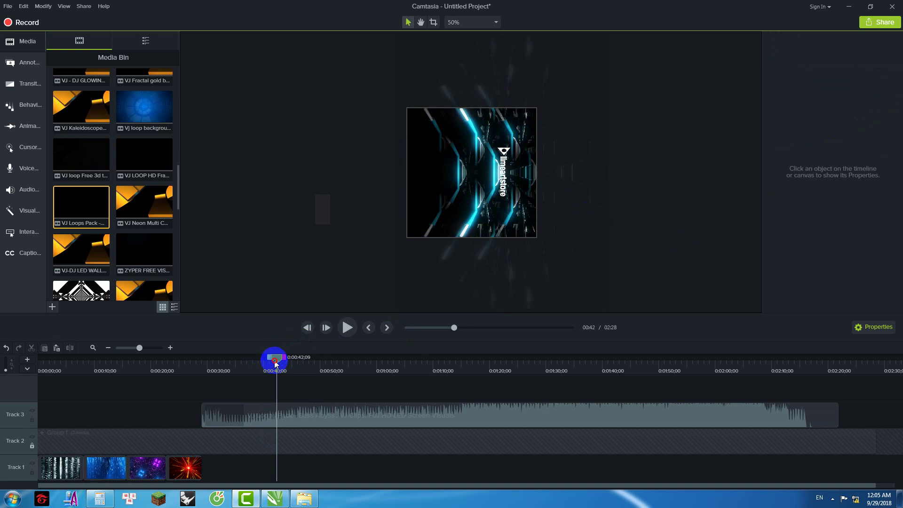
left_click_drag(273, 365, 218, 372)
Step: Cut the marked intro from the Bass Abyss clip and play back from 0:29
right_click(220, 381)
left_click(246, 262)
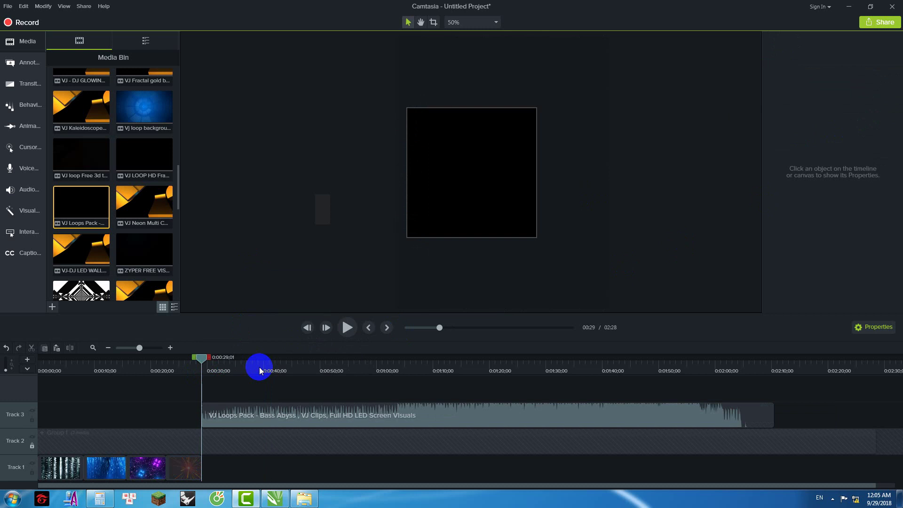
left_click(347, 328)
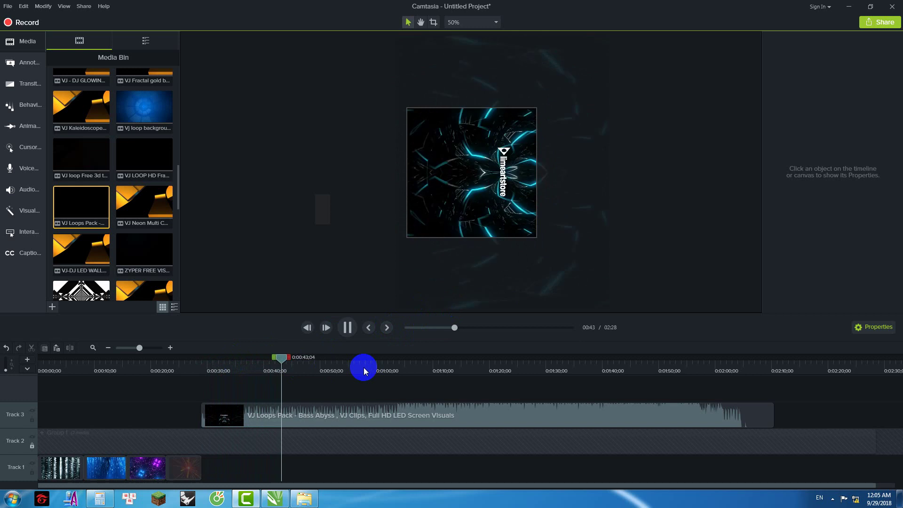
left_click_drag(292, 357, 784, 386)
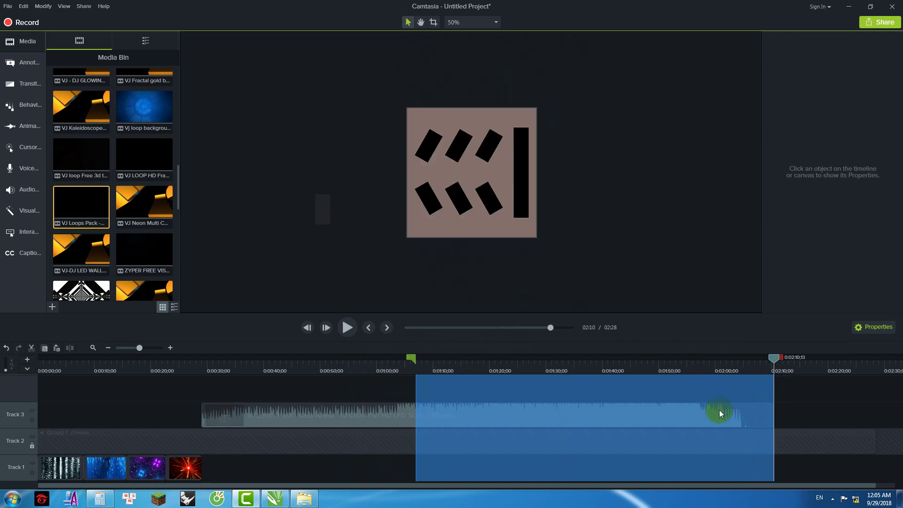
Step: Cut the clip's tail from 1:07 onward, move it to Track 1, and play from 0:28
right_click(721, 409)
left_click(739, 293)
left_click_drag(292, 403, 285, 475)
left_click_drag(413, 357, 197, 371)
left_click(348, 329)
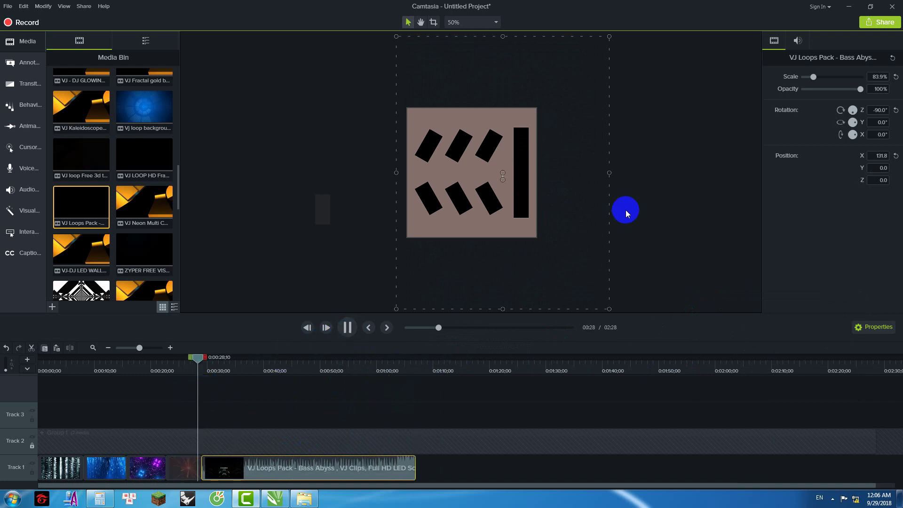
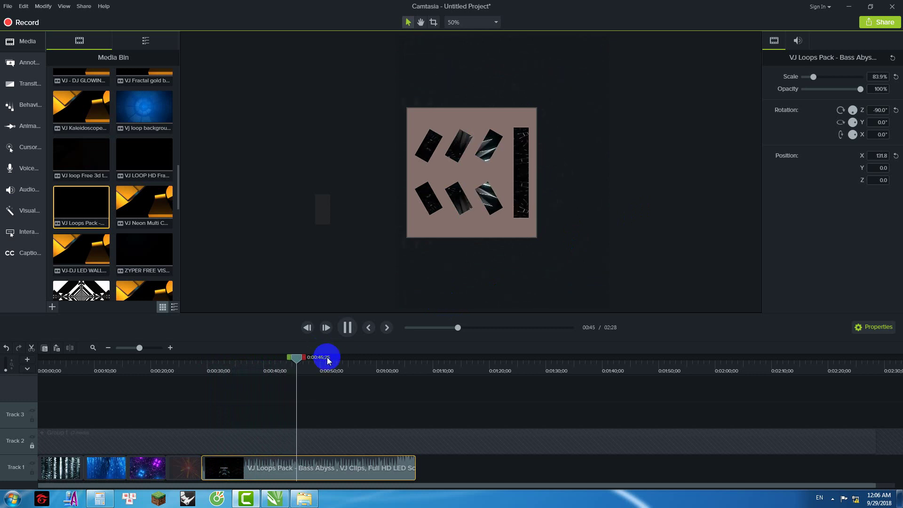
Step: Cut the 20-second range starting at 0:29;01 out of the Bass Abyss clip
left_click_drag(312, 362, 193, 385)
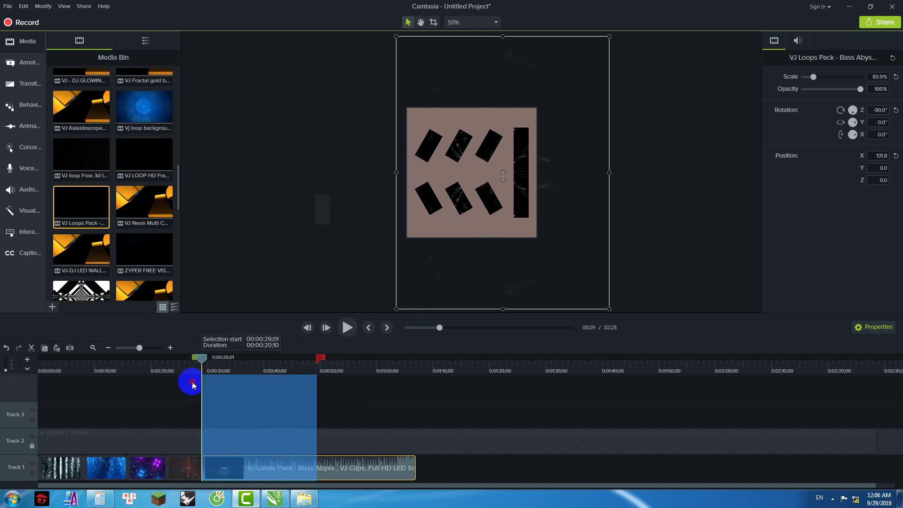
right_click(246, 383)
left_click(307, 263)
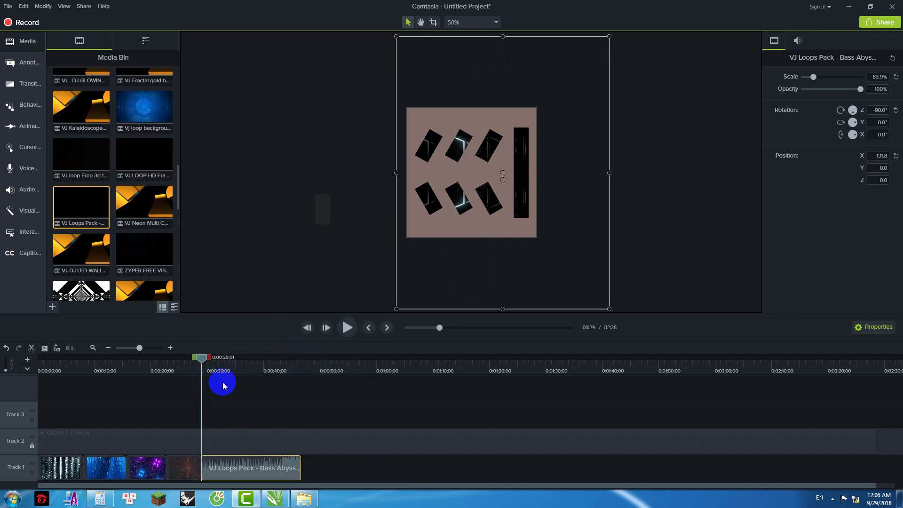
Step: Play back the shortened sequence from about 0:31 to check the cut
left_click_drag(201, 358, 214, 360)
left_click(356, 329)
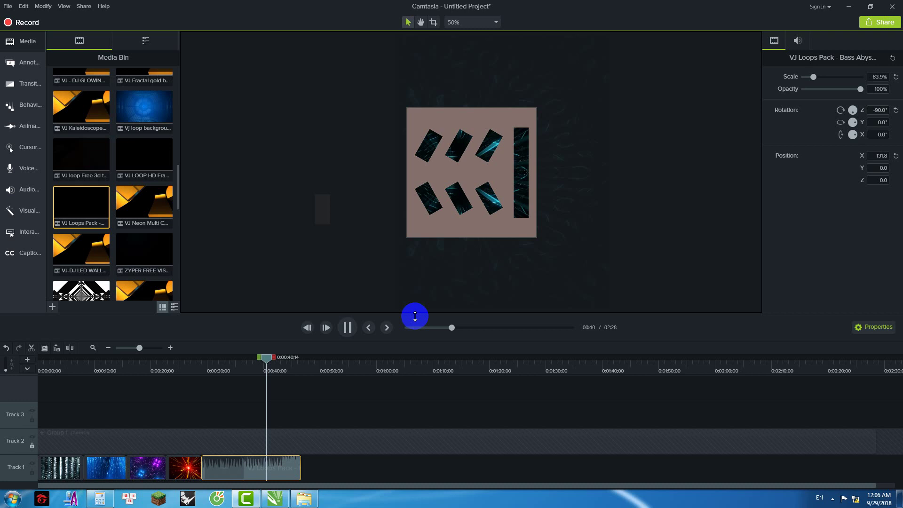
left_click(347, 327)
mouse_move(281, 360)
left_mouse_down()
mouse_move(253, 377)
mouse_move(265, 361)
left_mouse_up()
right_click(249, 389)
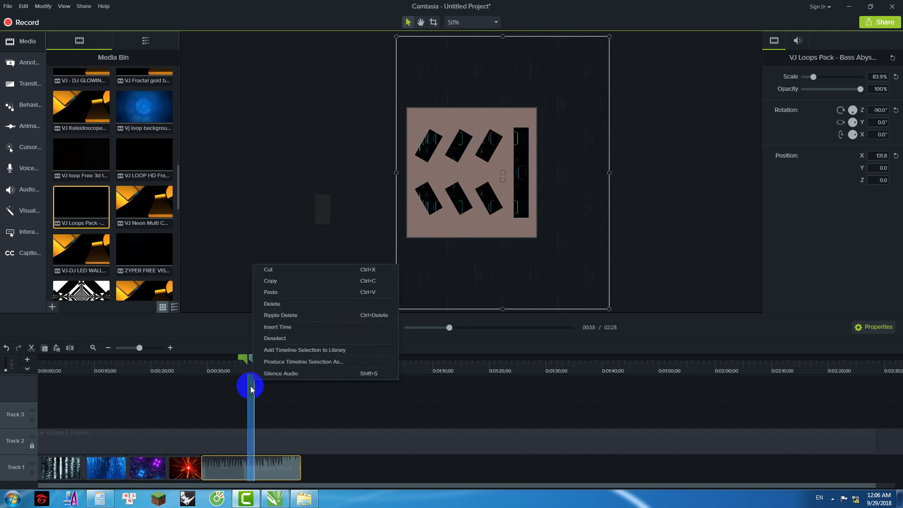
left_click(295, 380)
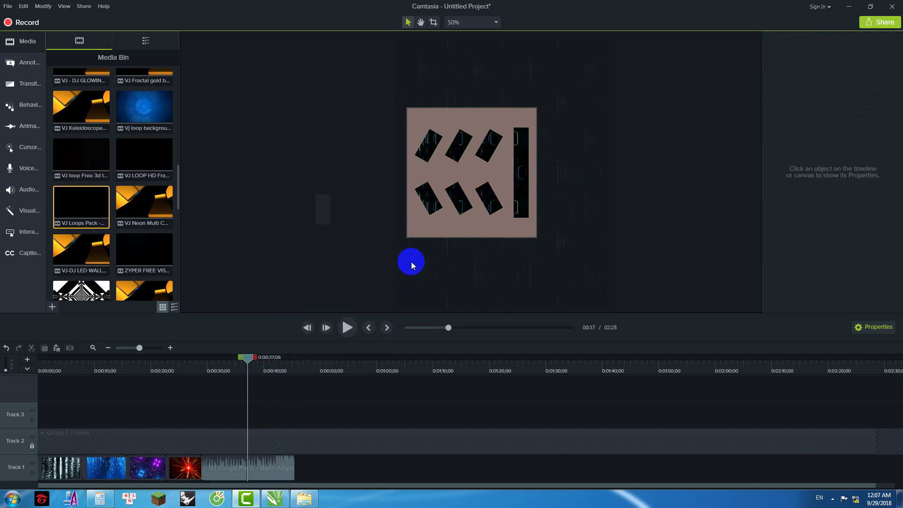
Step: Crop the Bass Abyss clip's right, bottom, top and left edges to the pink template
left_click(452, 118)
left_click(433, 22)
left_click_drag(609, 172, 510, 185)
left_click_drag(455, 310, 458, 237)
left_click_drag(453, 37, 453, 108)
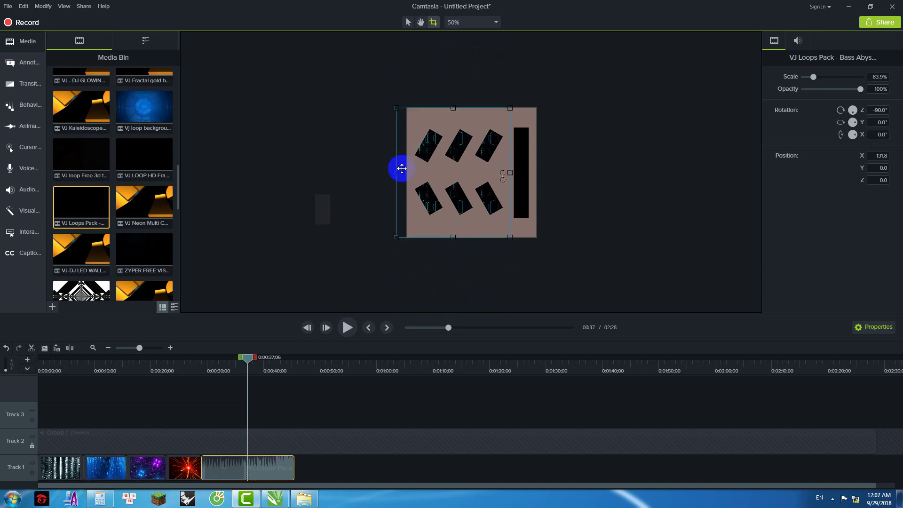
left_click_drag(397, 174, 406, 173)
left_click(569, 165)
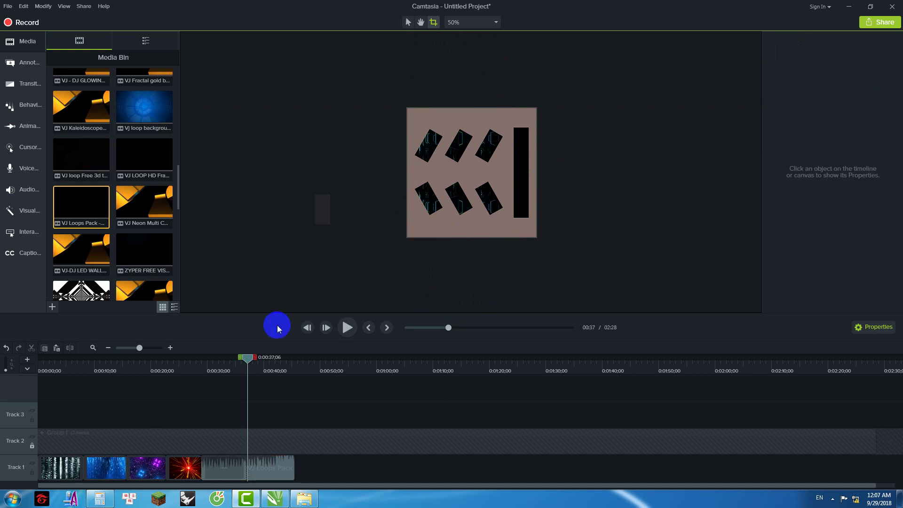
left_click(145, 124)
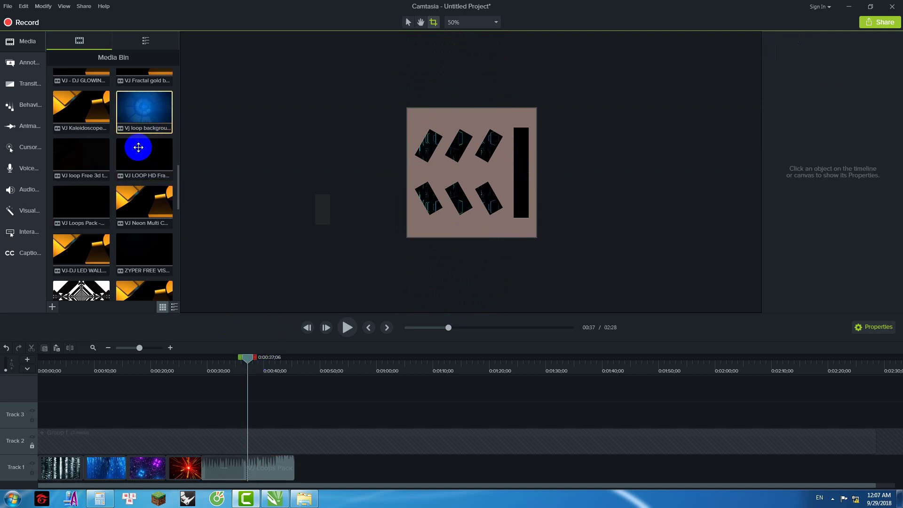
scroll(137, 160, "up", 2)
scroll(136, 172, "up", 3)
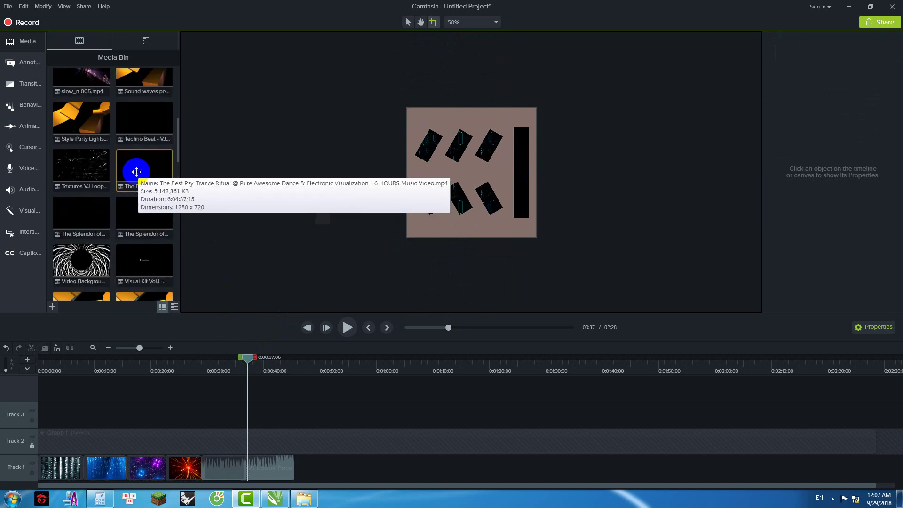
double_click(87, 173)
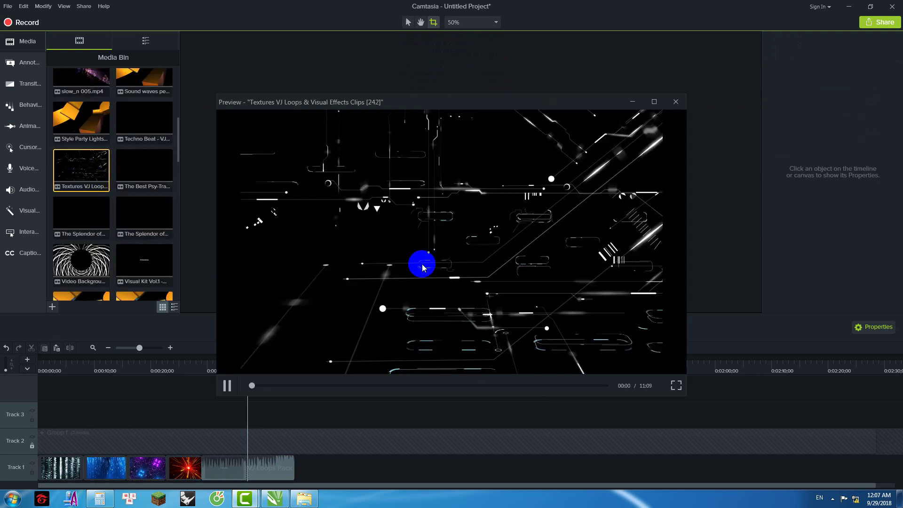
left_click(677, 102)
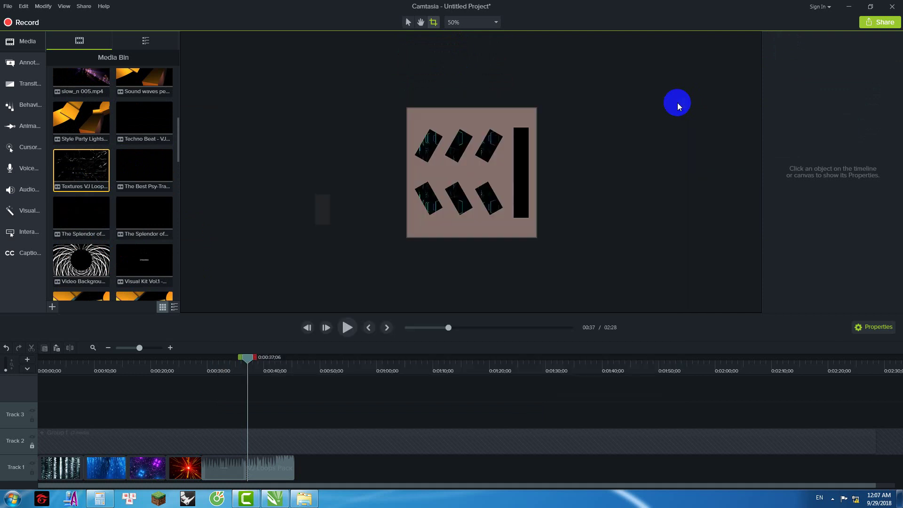
Step: Place the Textures VJ Loops clip on Track 3 right after the Bass Abyss clip
mouse_move(244, 359)
left_mouse_down()
mouse_move(238, 369)
mouse_move(245, 359)
left_mouse_up()
left_click(282, 372)
left_click_drag(75, 181, 295, 471)
left_click_drag(287, 365, 430, 380)
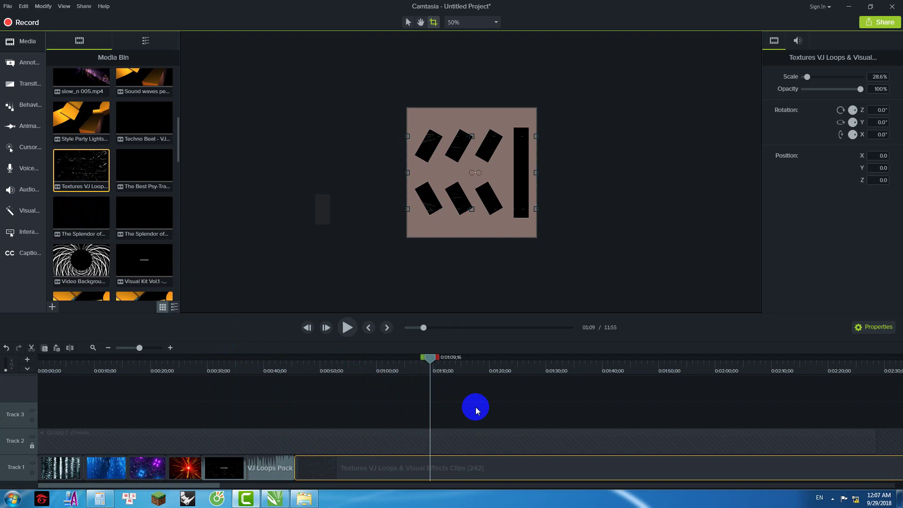
left_click_drag(455, 468, 454, 410)
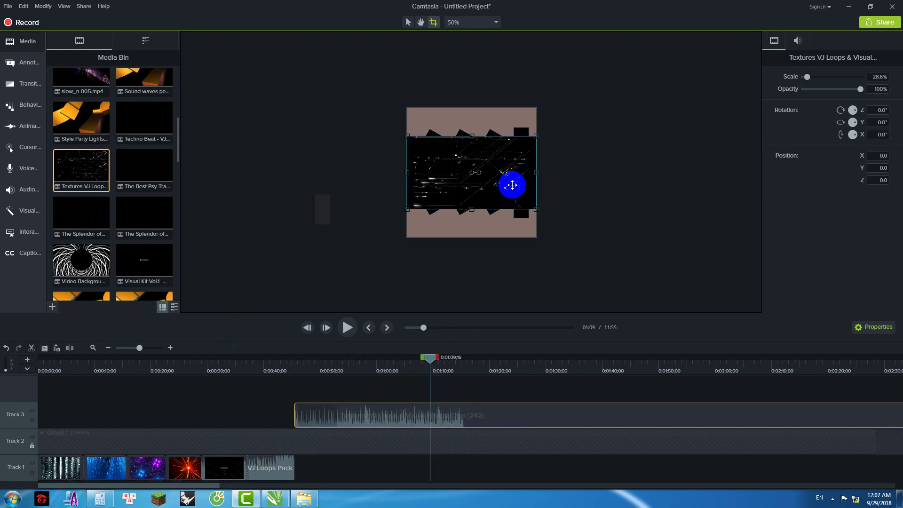
Step: Scale the Textures clip to 50.9% and move it left to X -113.8
left_click(407, 22)
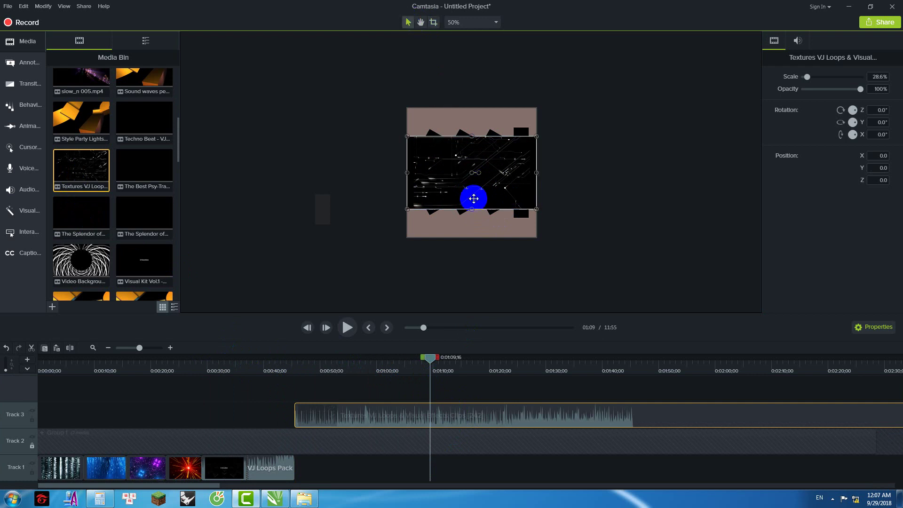
left_click_drag(475, 212, 387, 239)
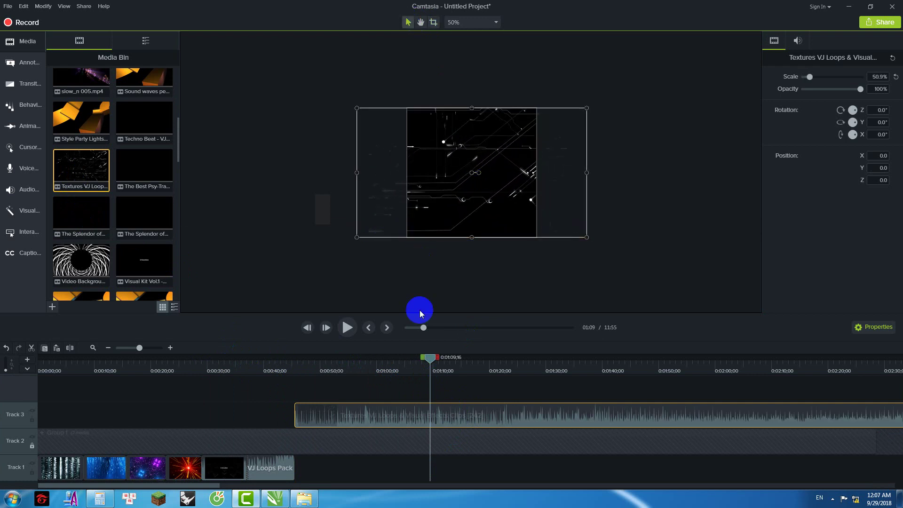
left_click_drag(554, 194, 527, 197)
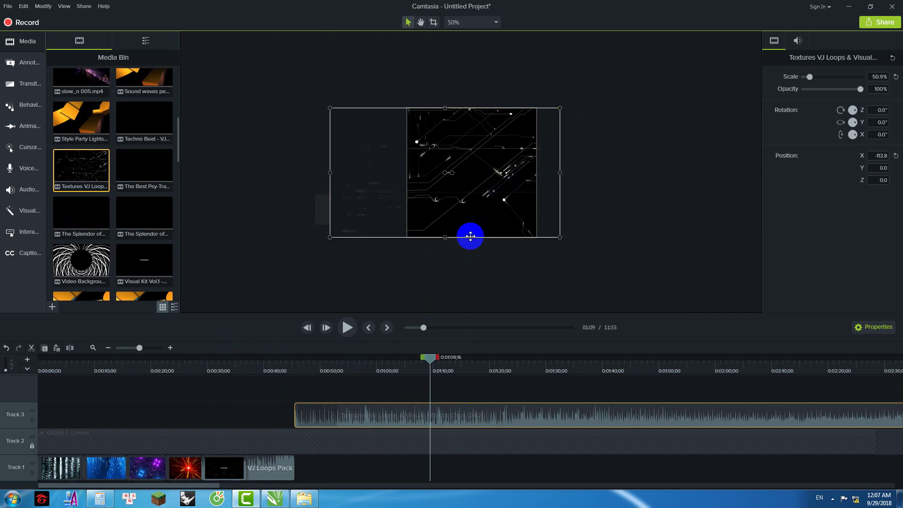
left_click_drag(429, 358, 295, 374)
Step: Undo an accidental paste of a clip onto a new track
right_click(329, 376)
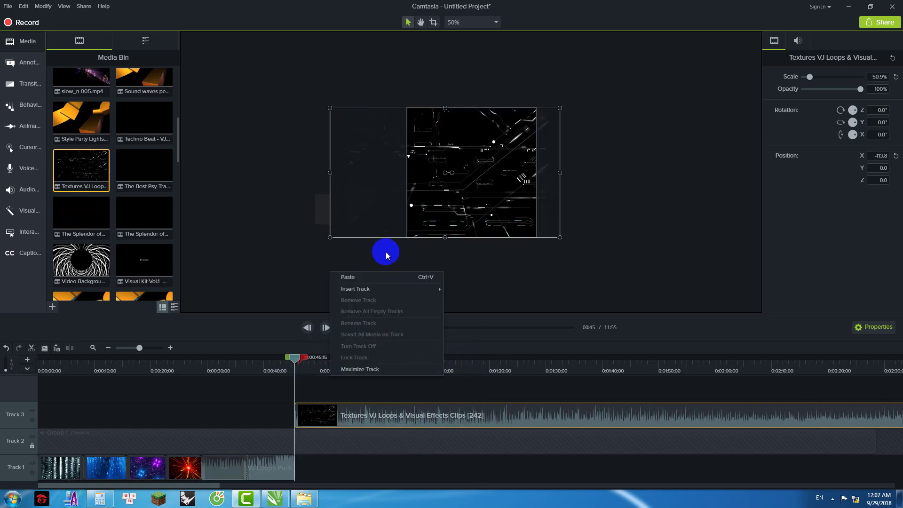
left_click(377, 278)
left_click(377, 391)
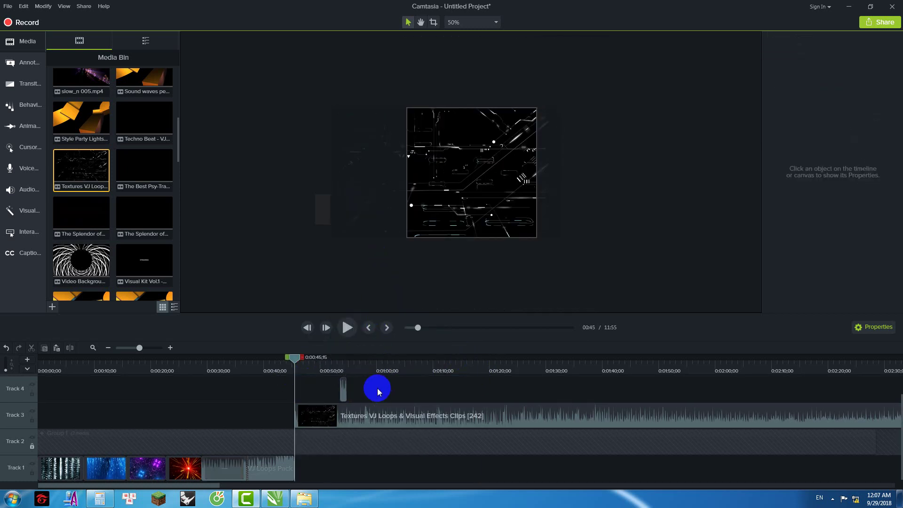
key("ctrl+z")
Step: Cut the 0:45–1:19 range from the Textures clip on Track 3
left_click_drag(293, 357, 311, 357)
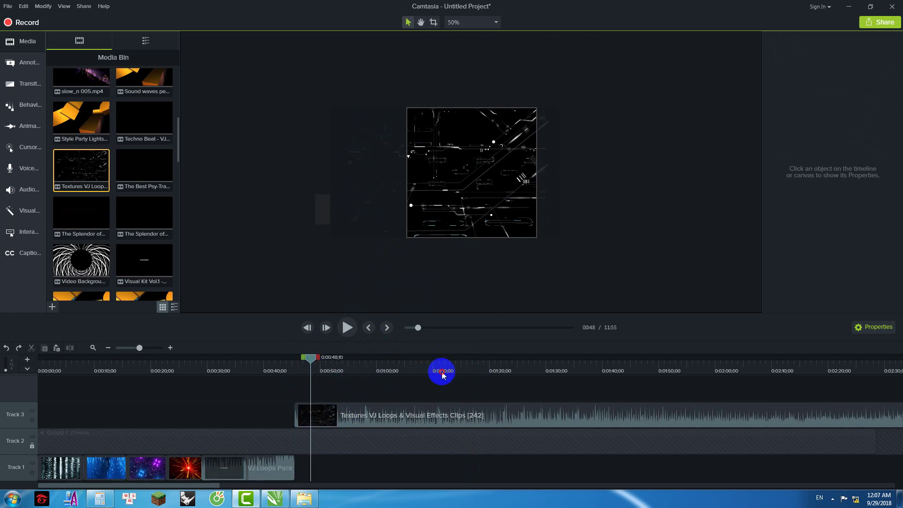
left_click_drag(442, 375, 490, 380)
left_click_drag(347, 375, 292, 398)
left_click(329, 405)
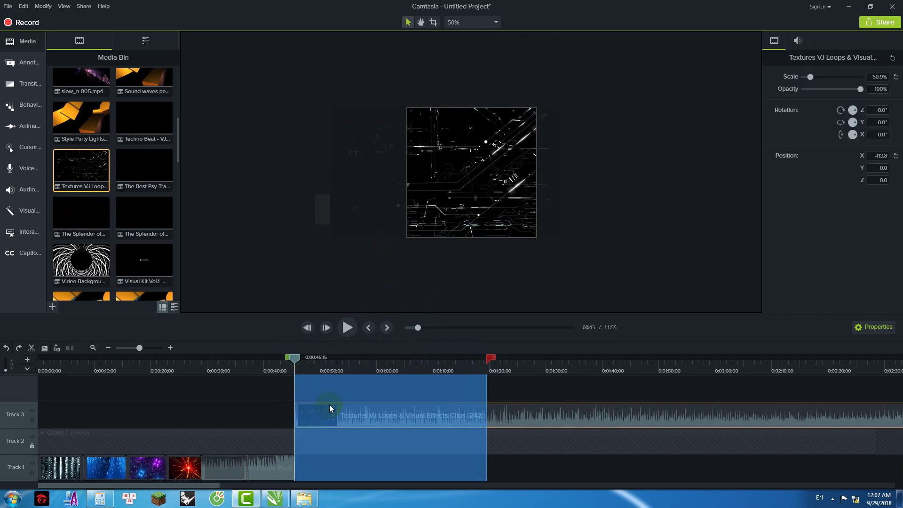
right_click(329, 404)
left_click(363, 287)
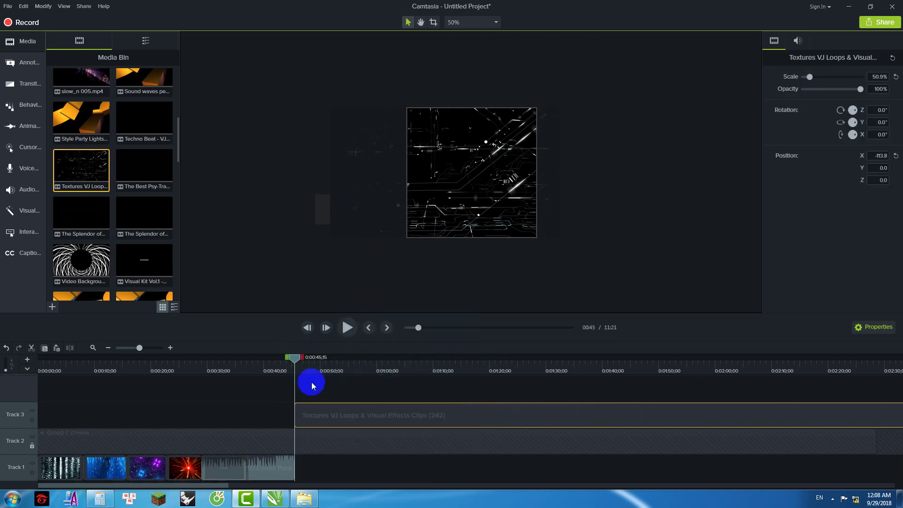
left_click_drag(294, 360, 329, 372)
left_click(365, 389)
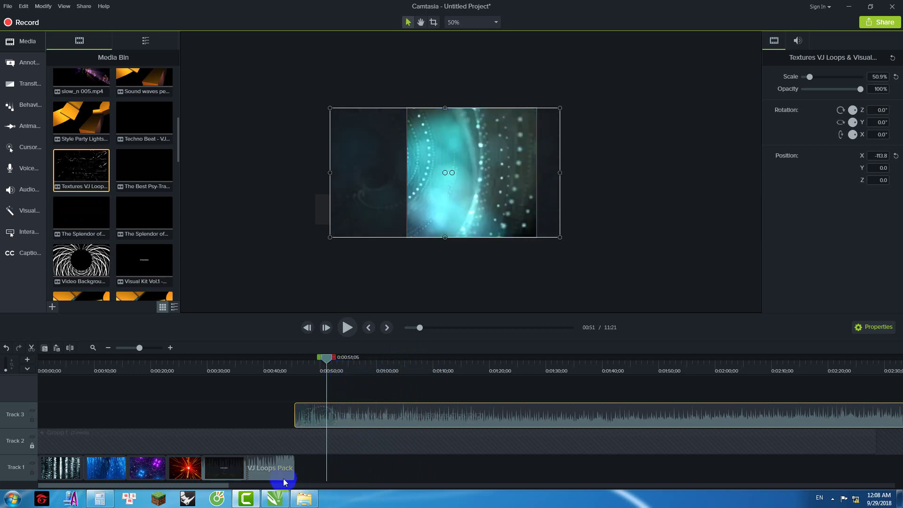
Step: Rotate the Textures clip 180° on the Z axis
left_click(254, 487)
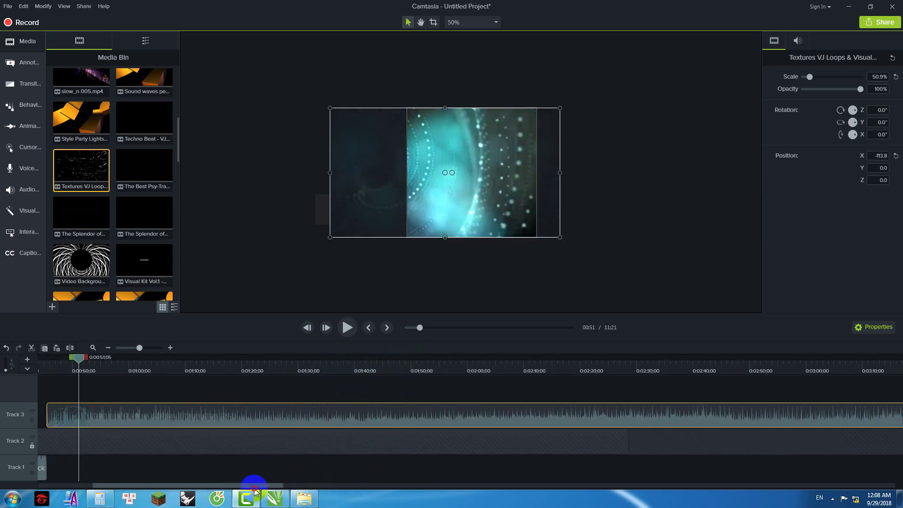
scroll(221, 424, "left", 2)
mouse_move(262, 363)
left_mouse_down()
mouse_move(240, 369)
mouse_move(255, 368)
left_mouse_up()
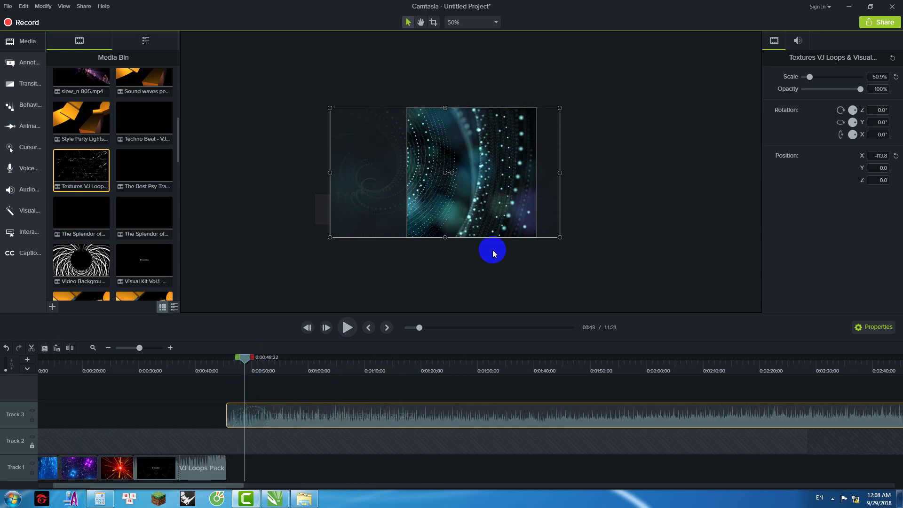
left_click(584, 222)
left_click(553, 197)
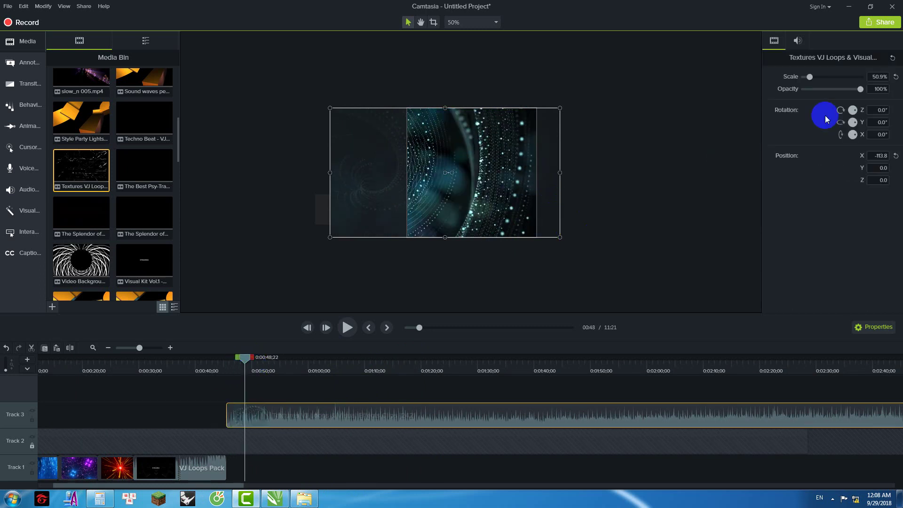
left_click_drag(878, 110, 897, 111)
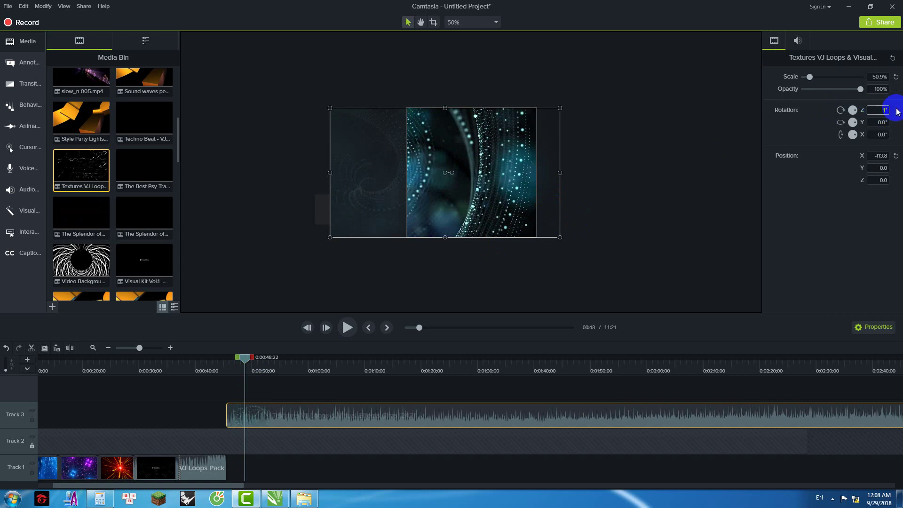
type("180")
key("Return")
Step: Align the Textures clip's start with the playhead at about 0:47
left_click_drag(244, 359, 228, 367)
left_click_drag(283, 421, 323, 363)
mouse_move(267, 416)
left_mouse_down()
mouse_move(220, 416)
mouse_move(255, 414)
left_mouse_up()
left_click(230, 359)
left_click_drag(310, 398, 327, 388)
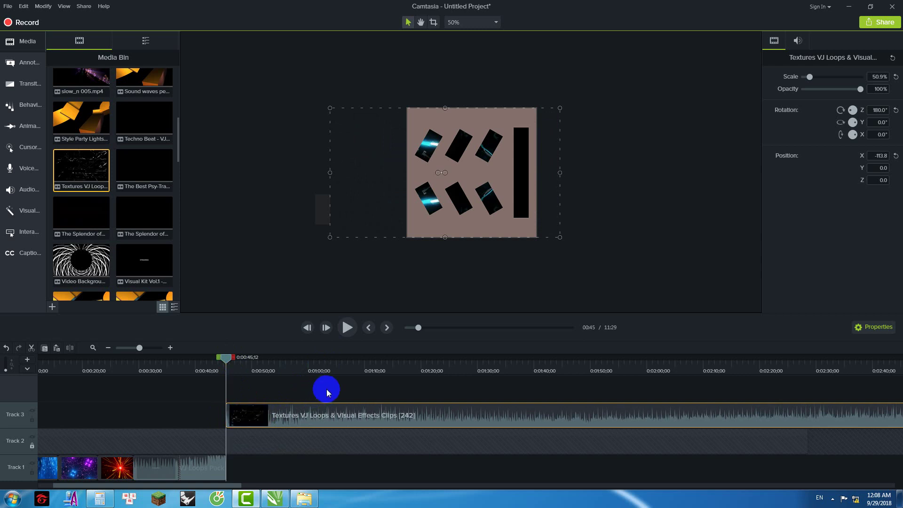
left_click_drag(227, 359, 298, 381)
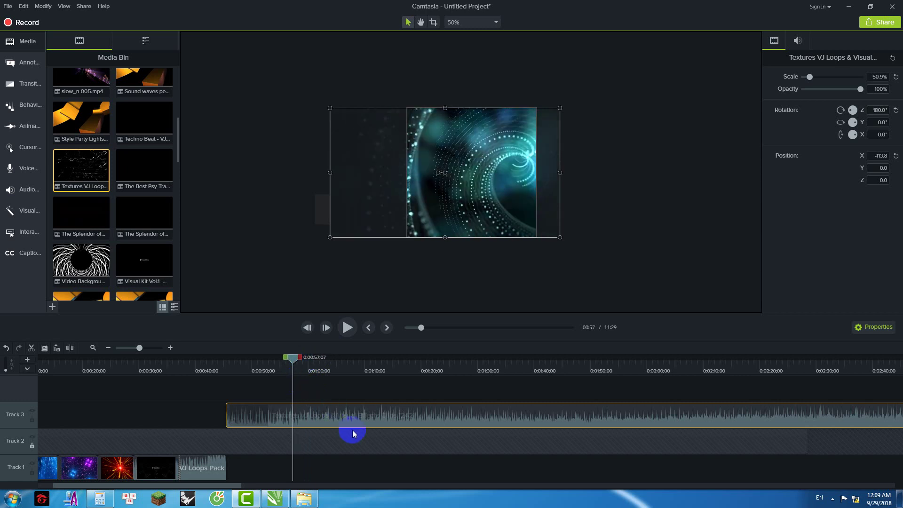
Step: Select the timeline range from 0:57 to the end of the project
left_click_drag(236, 486, 899, 482)
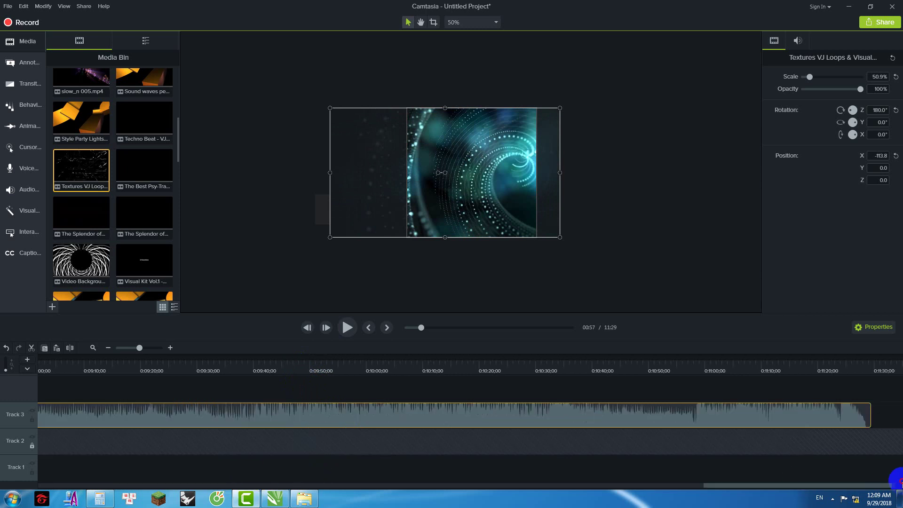
left_click(873, 365, "shift")
right_click(827, 390)
Step: Cut the marked tail and move the Textures clip onto Track 1 after VJ Loops Pack
left_click(779, 272)
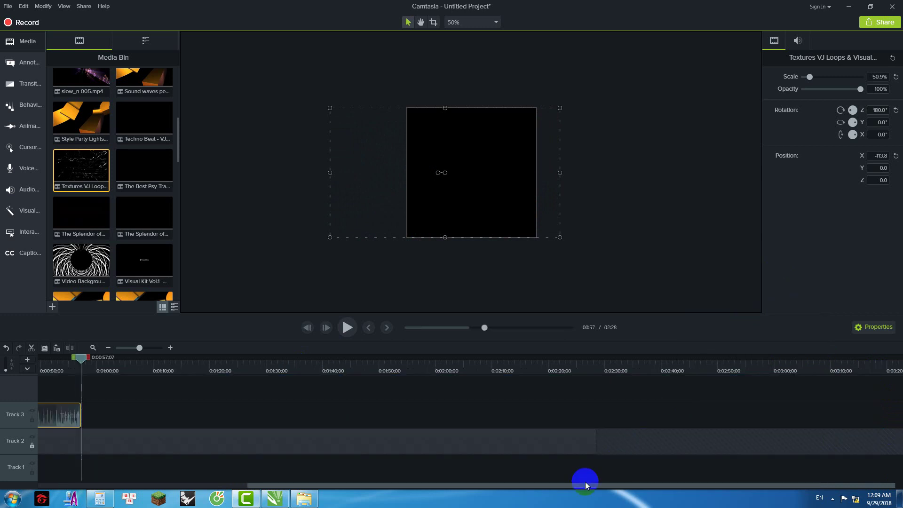
left_click_drag(503, 487, 339, 481)
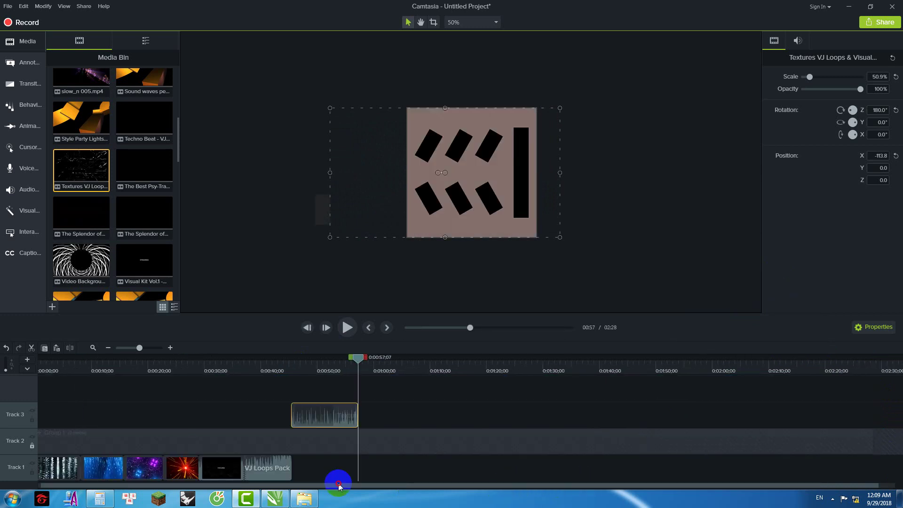
left_click_drag(358, 357, 287, 369)
left_click_drag(316, 399, 316, 476)
Step: Preview the sequence, then enlarge the Textures clip to 75.7% scale
left_click(348, 329)
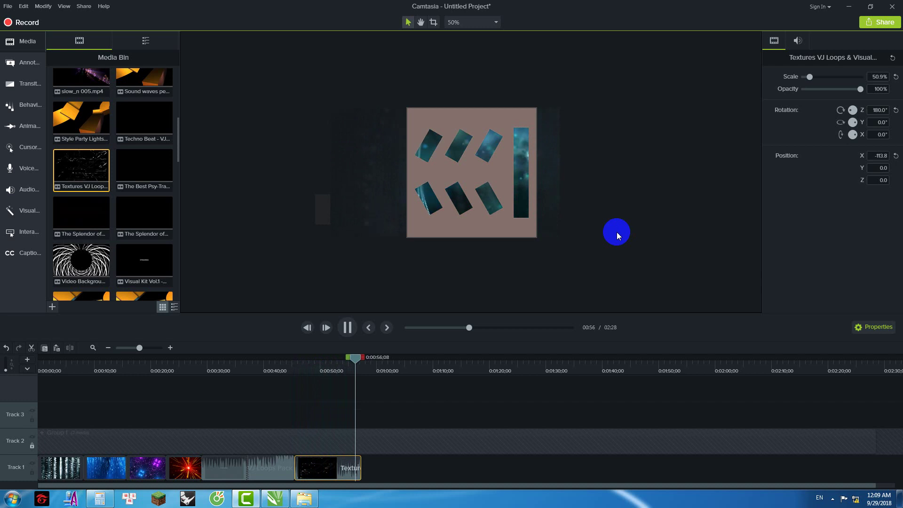
left_click(349, 389)
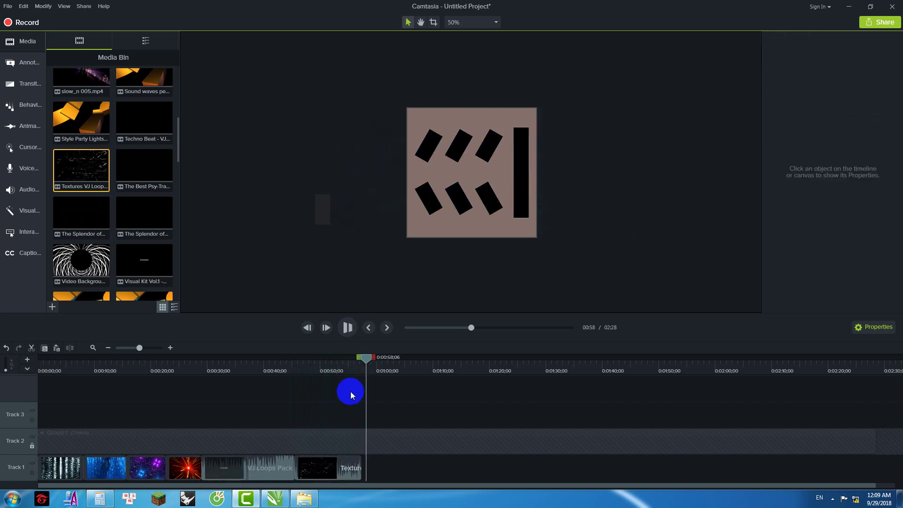
left_click_drag(367, 360, 331, 368)
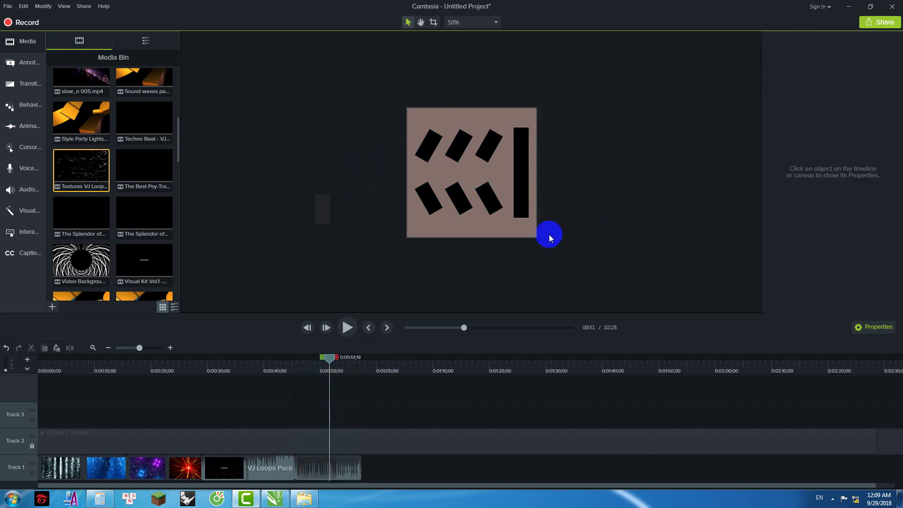
left_click(550, 178)
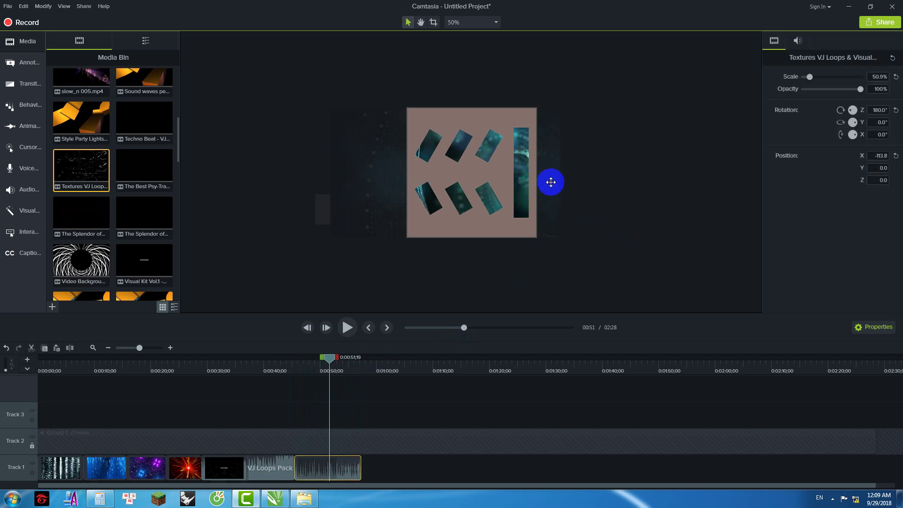
left_click(556, 214)
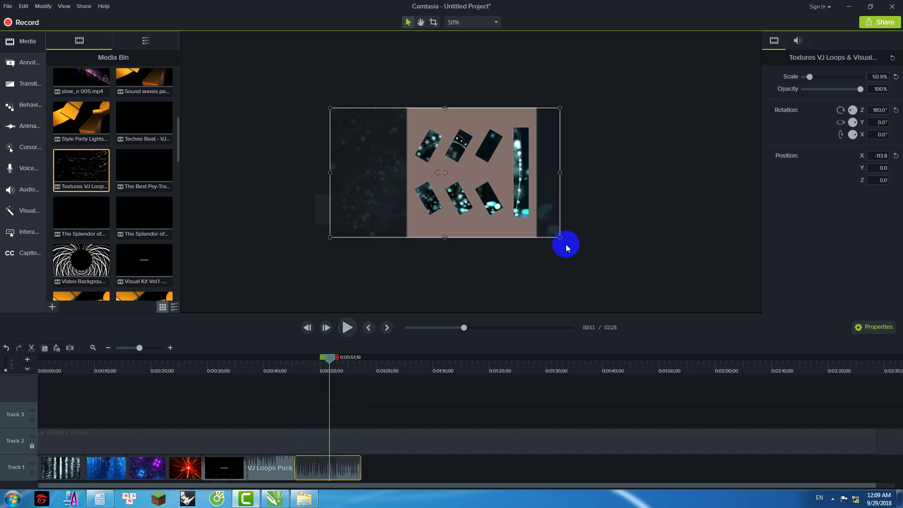
left_click_drag(444, 239, 445, 270)
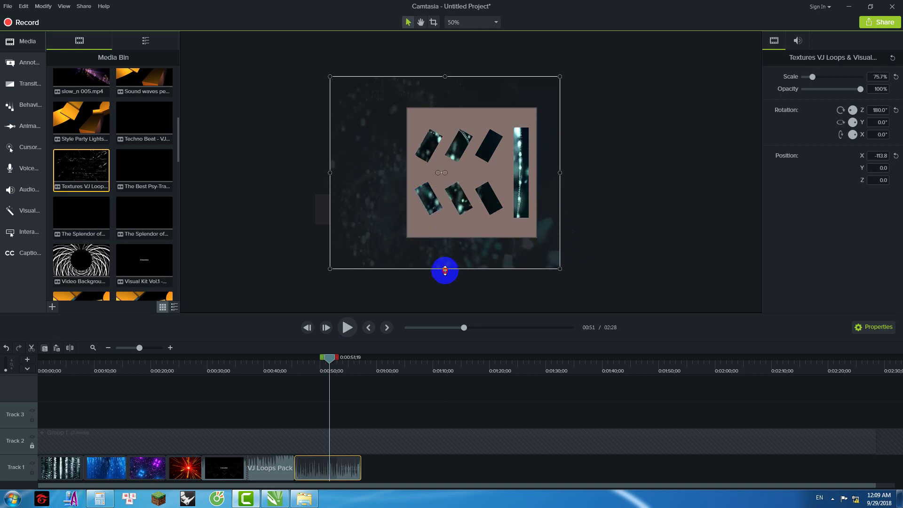
Step: Crop the Textures clip's left, right, top and bottom to the template, then preview
left_click(396, 300)
left_click(374, 183)
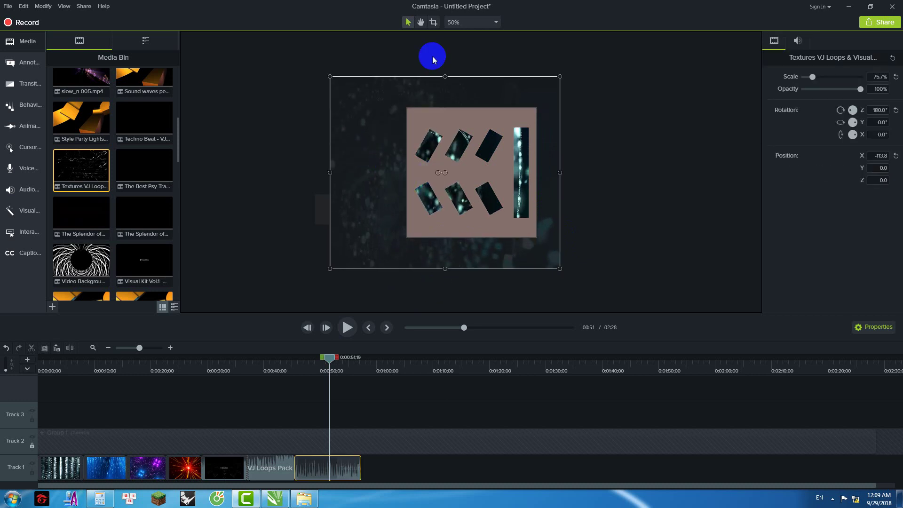
left_click(433, 22)
left_click_drag(329, 171, 407, 174)
left_click_drag(559, 172, 511, 174)
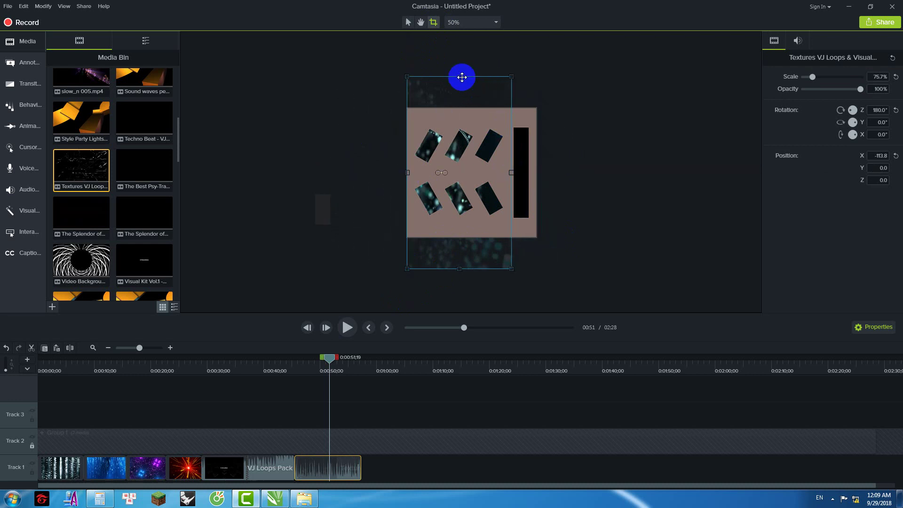
left_click_drag(459, 87, 459, 107)
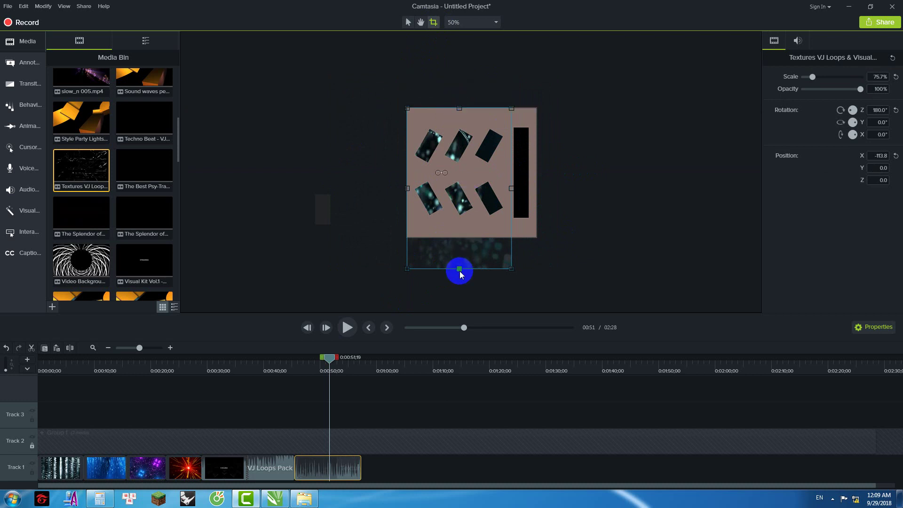
left_click_drag(459, 268, 459, 238)
left_click_drag(329, 357, 278, 378)
left_click(350, 328)
left_click(608, 233)
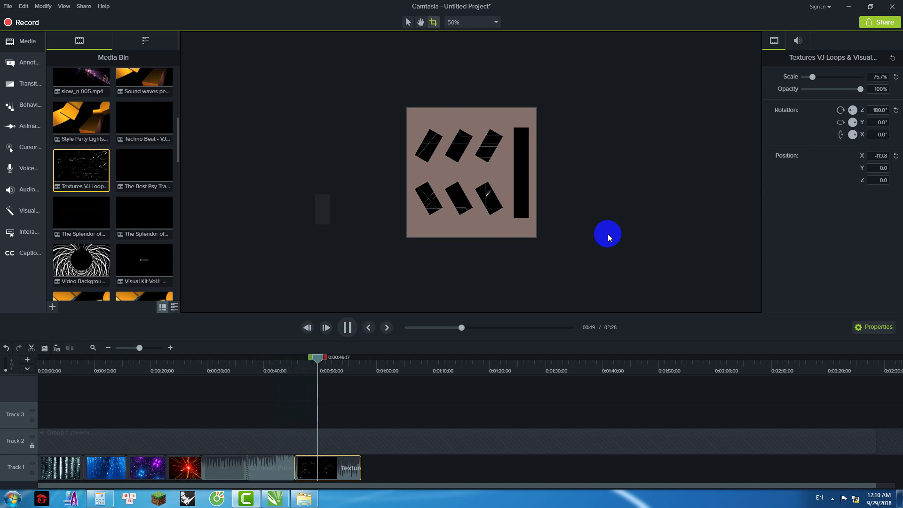
Step: Stop the preview at about 0:56 and bring the Intro folder window up in Explorer
left_click(446, 278)
key("space")
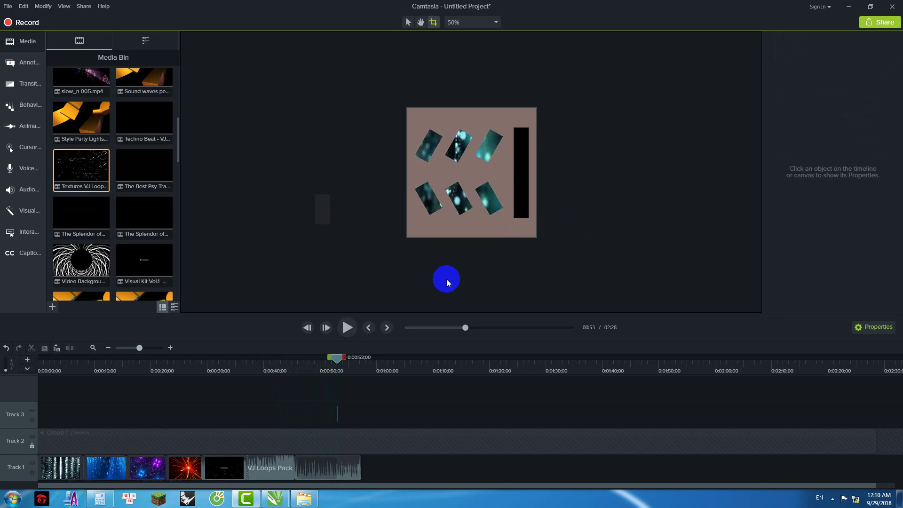
left_click_drag(350, 363, 361, 365)
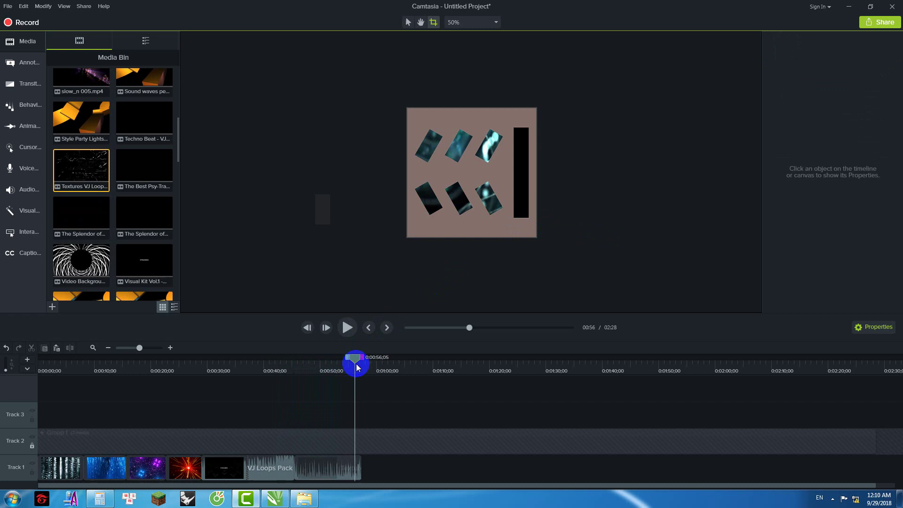
left_click(303, 498)
left_click(319, 101)
Step: Open the Intro folder and drag all 42 clips toward the Media Bin
double_click(251, 142)
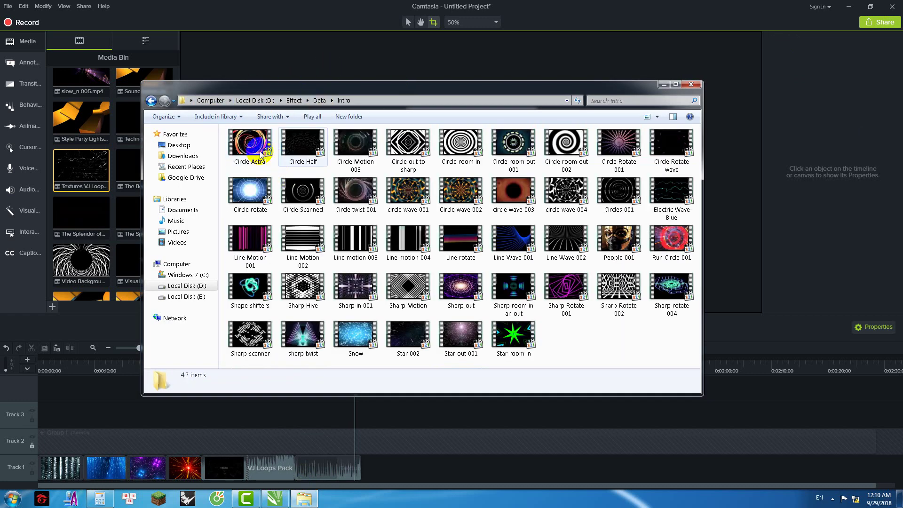
left_click(260, 153)
left_click(513, 337, "shift")
left_click_drag(319, 293, 121, 210)
Step: Delete every unused item from the Media Bin, keeping clips in use on the timeline
scroll(121, 210, "up", 5)
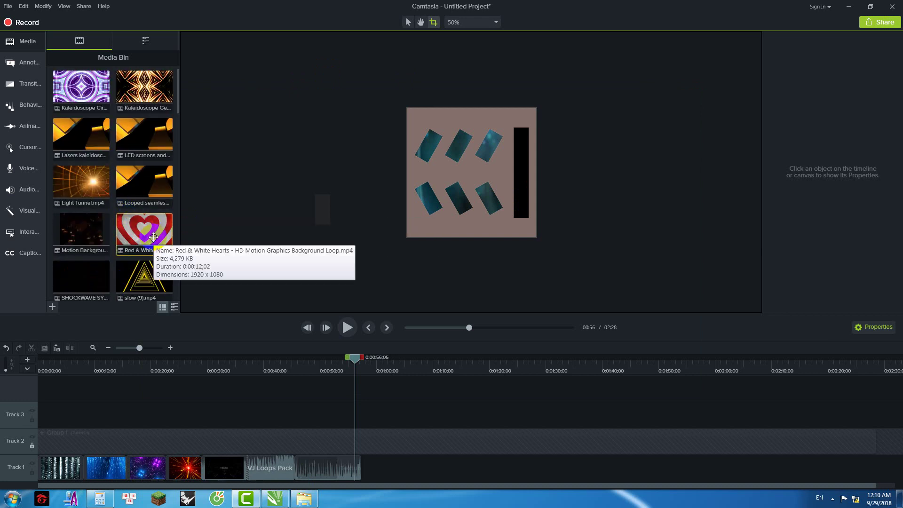
key("ctrl+a")
key("Delete")
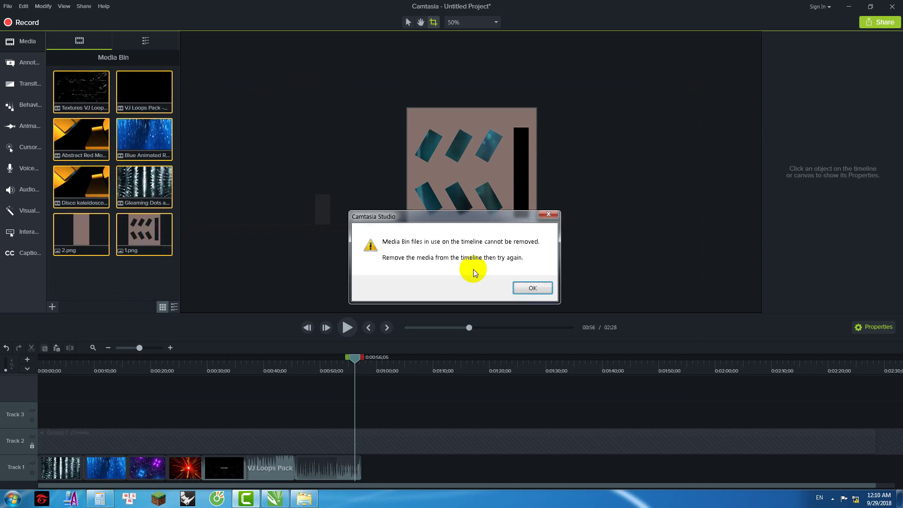
left_click(531, 288)
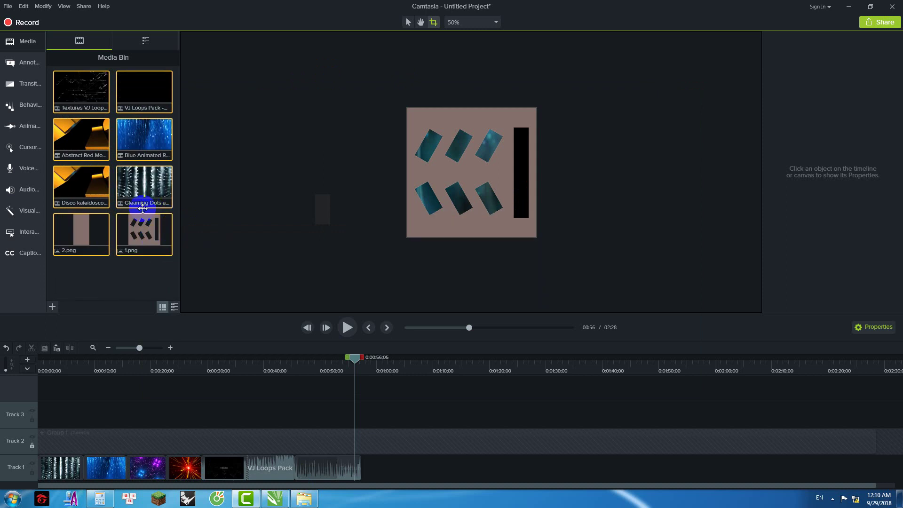
Step: Drag all 42 Intro clips from Explorer into the Media Bin and minimise the folder window
left_click(125, 237)
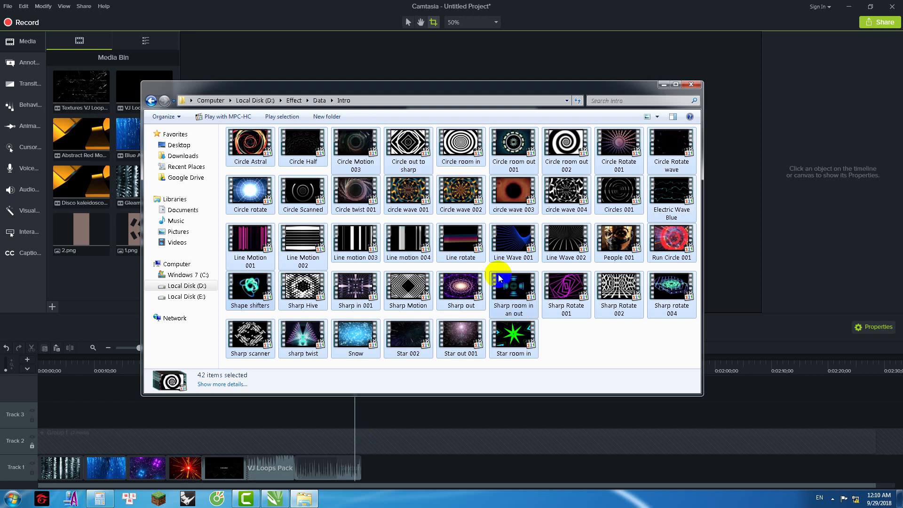
left_click(304, 498)
left_click_drag(259, 158, 86, 278)
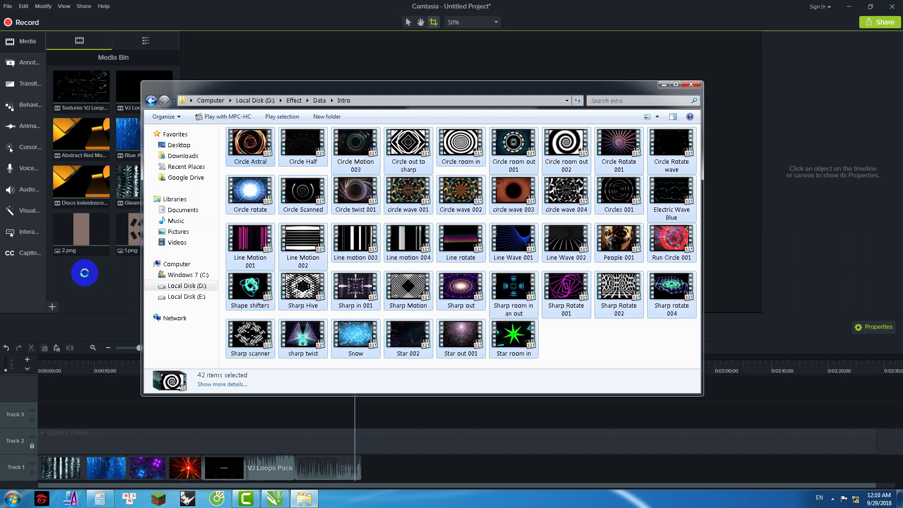
left_click(664, 85)
Step: Add the Circle room in clip to Track 1 after the Textures clip
scroll(156, 259, "down", 10)
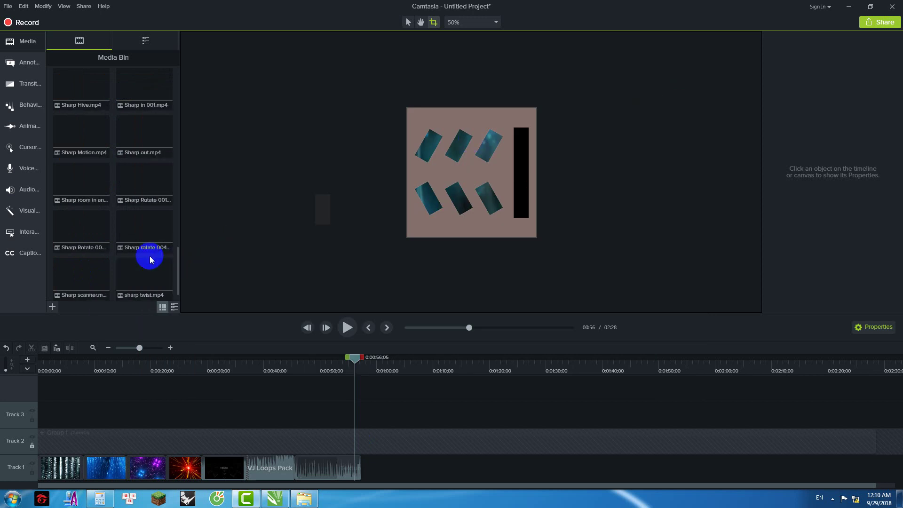
scroll(131, 266, "up", 5)
scroll(131, 266, "up", 5)
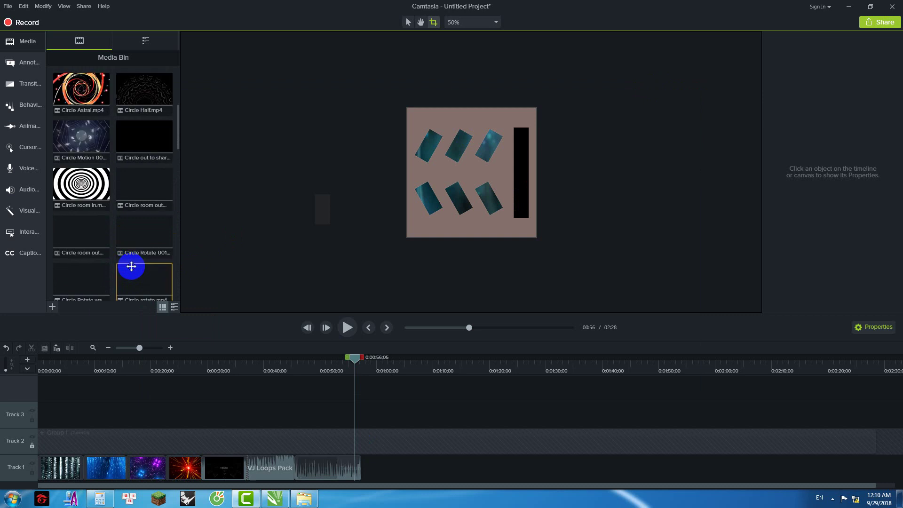
scroll(135, 231, "down", 1)
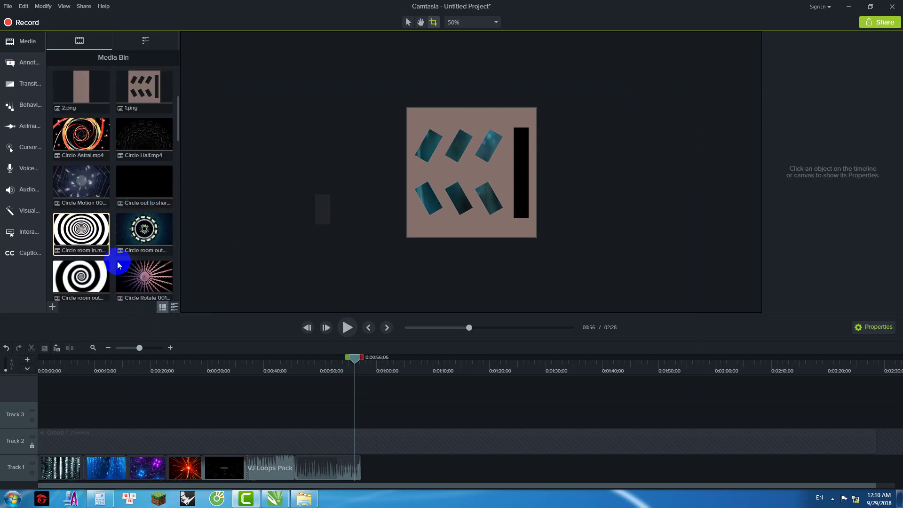
left_click_drag(84, 231, 361, 480)
left_click_drag(354, 357, 373, 360)
Step: Scale Circle room in to 101.9% and shift it right
left_click(519, 170)
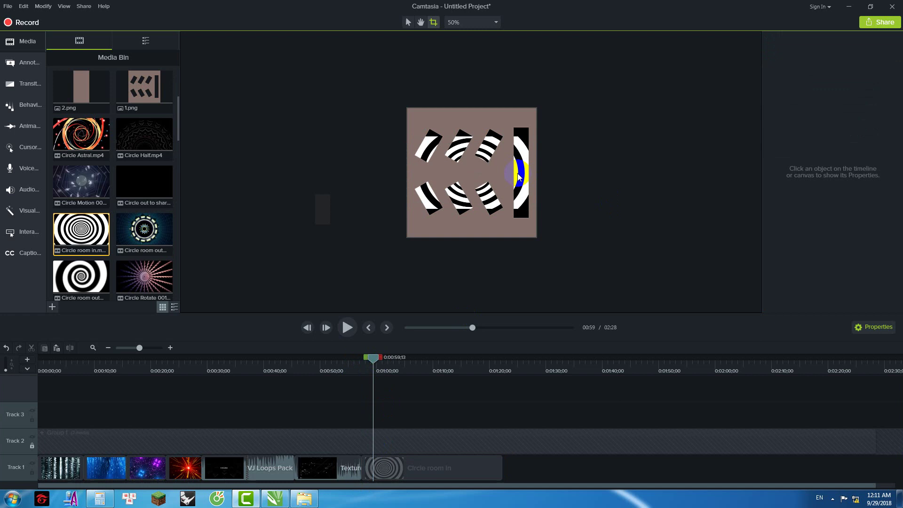
left_click(424, 474)
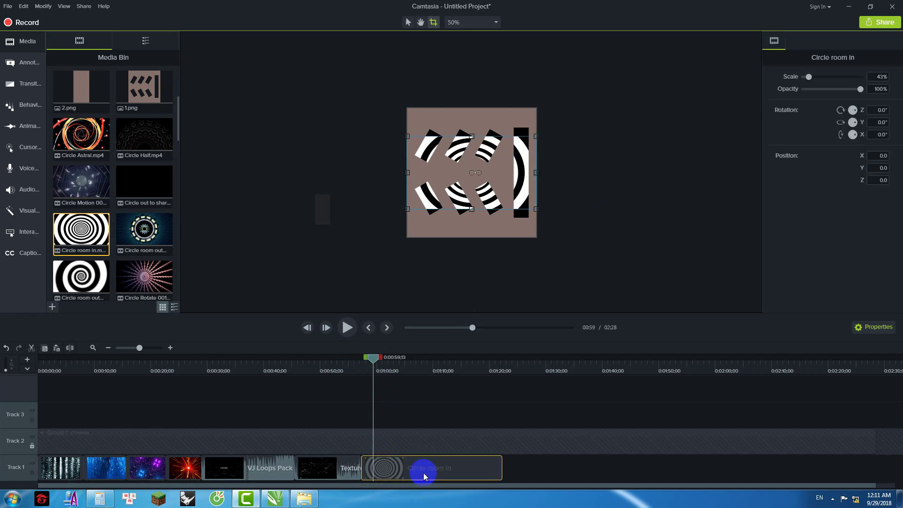
left_click(408, 22)
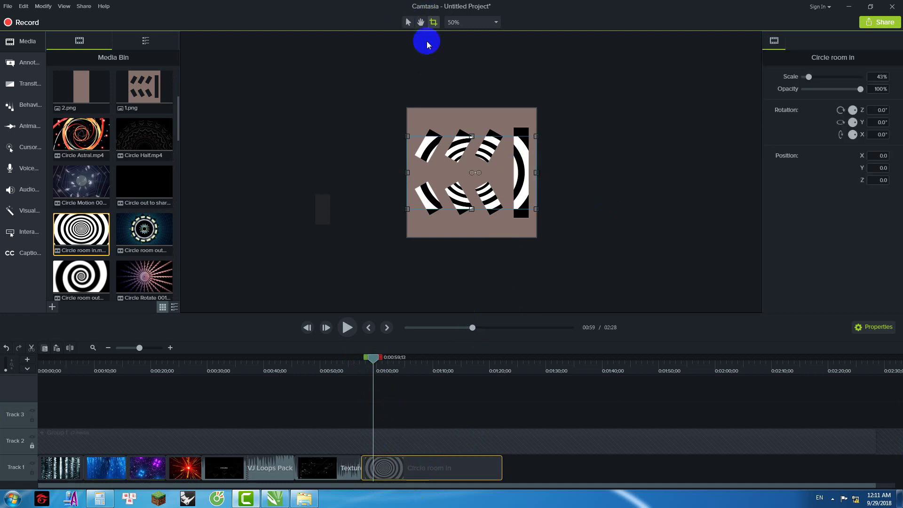
left_click_drag(537, 210, 597, 258)
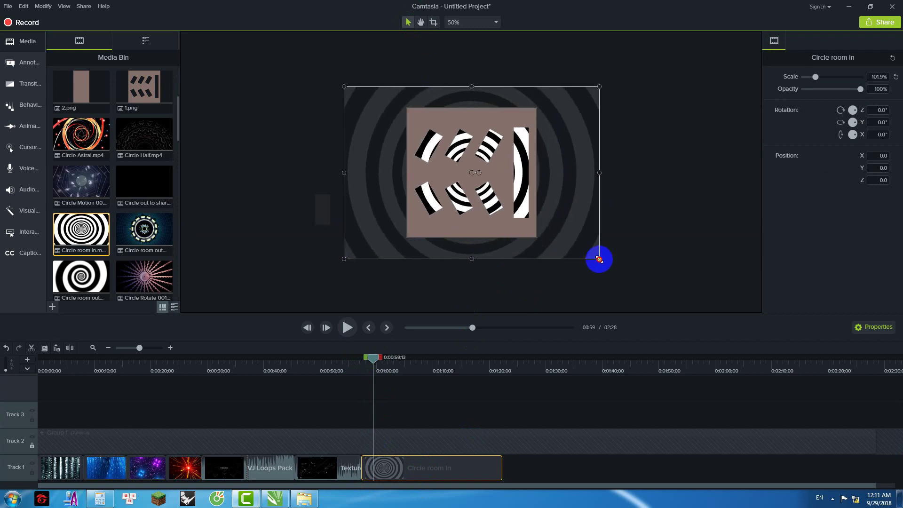
left_click_drag(566, 207, 591, 202)
Step: Cut the range after 1:03 so Circle room in ends near 1:04
left_click(380, 362)
left_click_drag(367, 368, 350, 363)
left_click(353, 326)
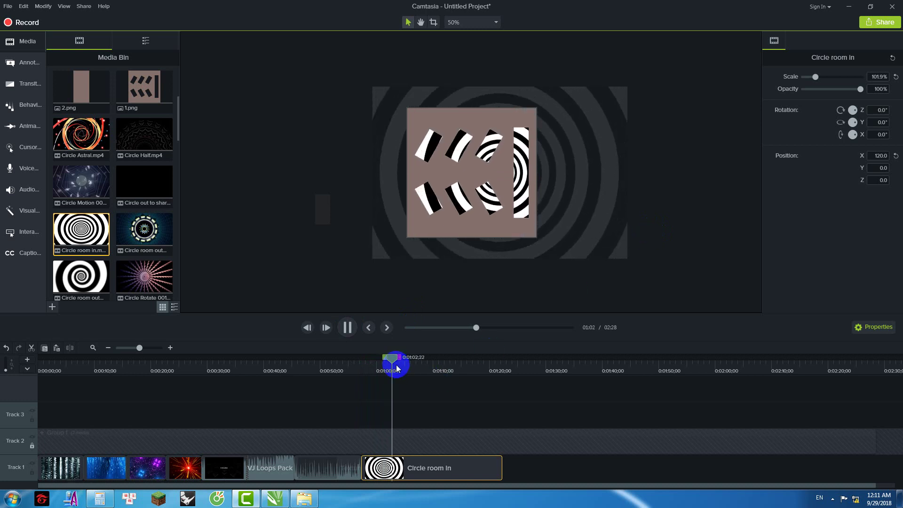
left_click_drag(408, 362, 516, 373)
right_click(504, 280)
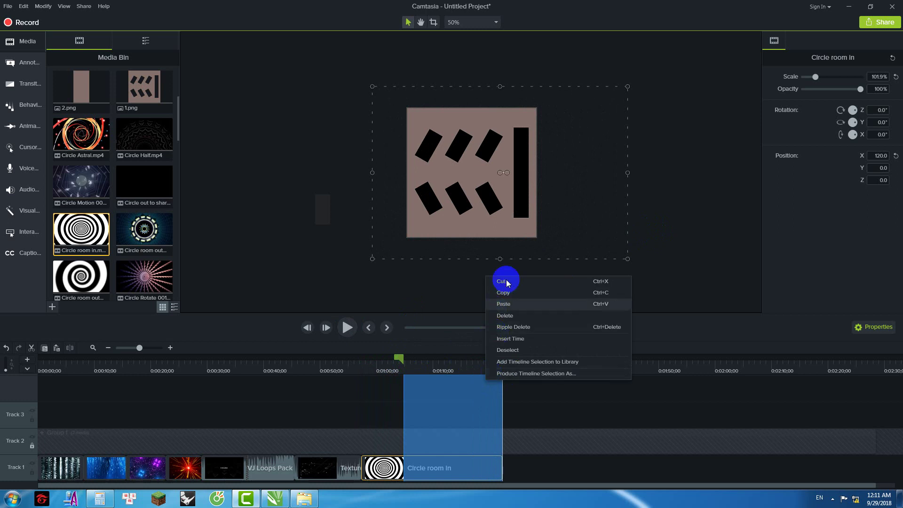
left_click(512, 282)
left_click(72, 266)
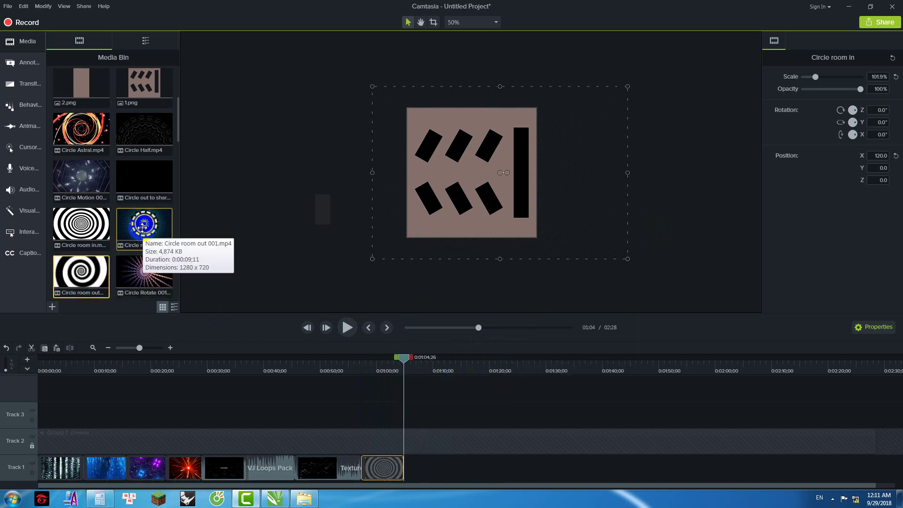
Step: Add Circle Motion 003 to Track 1 after Circle room in, enlarged to 101.9%
left_click(86, 174)
left_click_drag(121, 194, 404, 480)
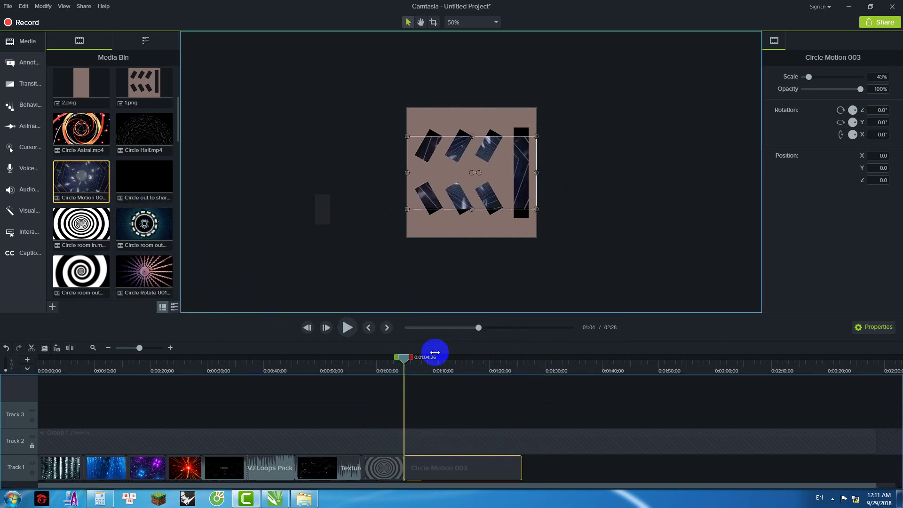
left_click_drag(535, 209, 574, 258)
Step: Crop Circle room in's right, left, top and bottom edges to the pink template
left_click(377, 467)
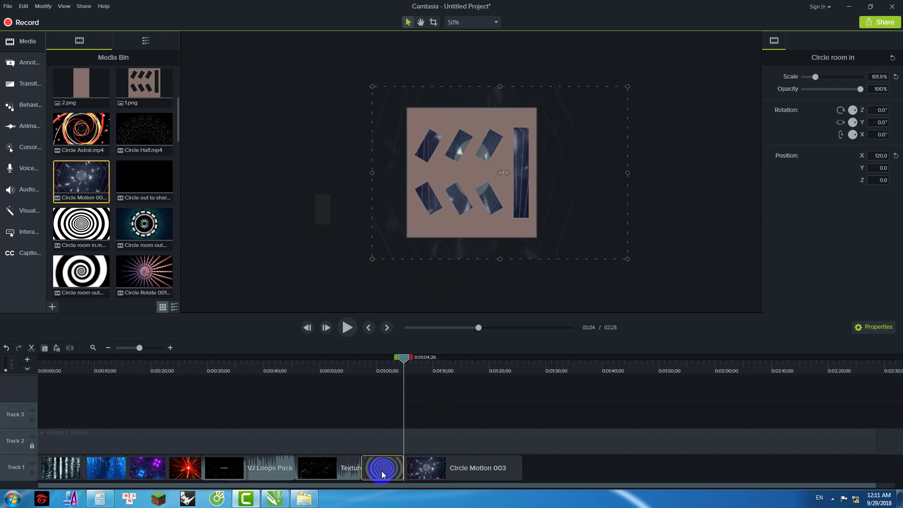
left_click(433, 22)
left_click_drag(633, 176, 564, 177)
left_click_drag(512, 188, 513, 188)
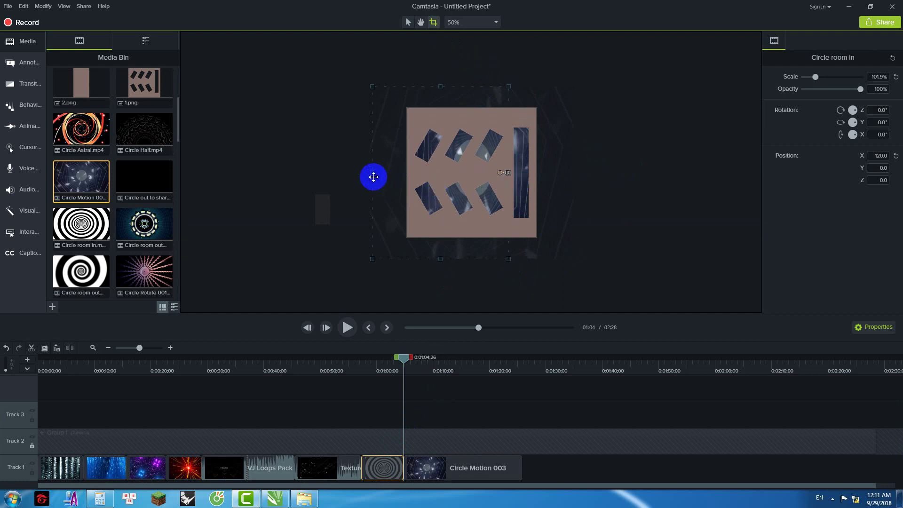
left_click_drag(373, 173, 407, 174)
left_click_drag(457, 86, 457, 107)
left_click_drag(458, 260, 462, 235)
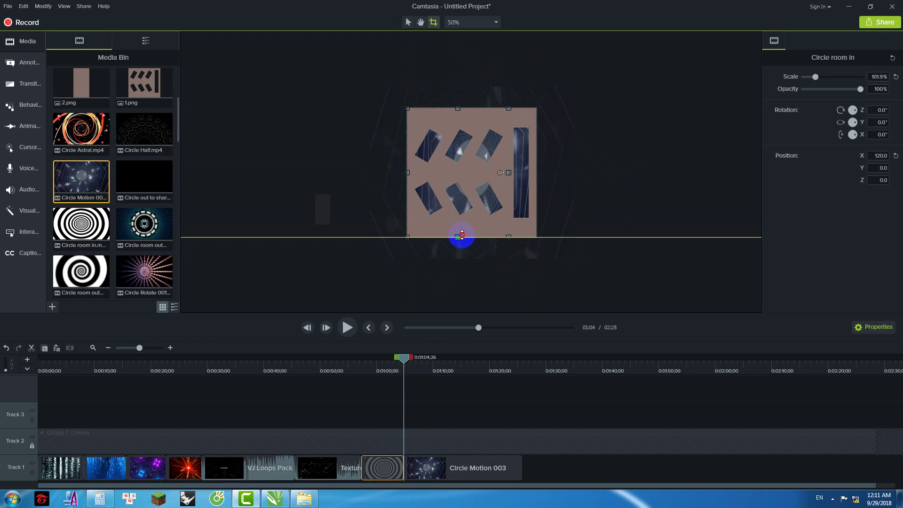
Step: Shift Circle Motion 003 right and crop its top, bottom and left to the template
left_click(410, 366)
left_click(422, 362)
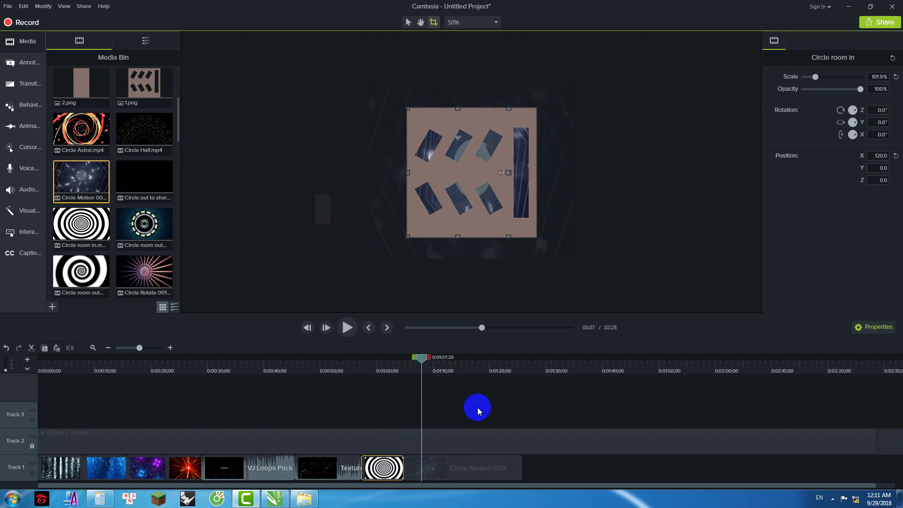
left_click(552, 167)
left_click_drag(553, 166, 507, 181)
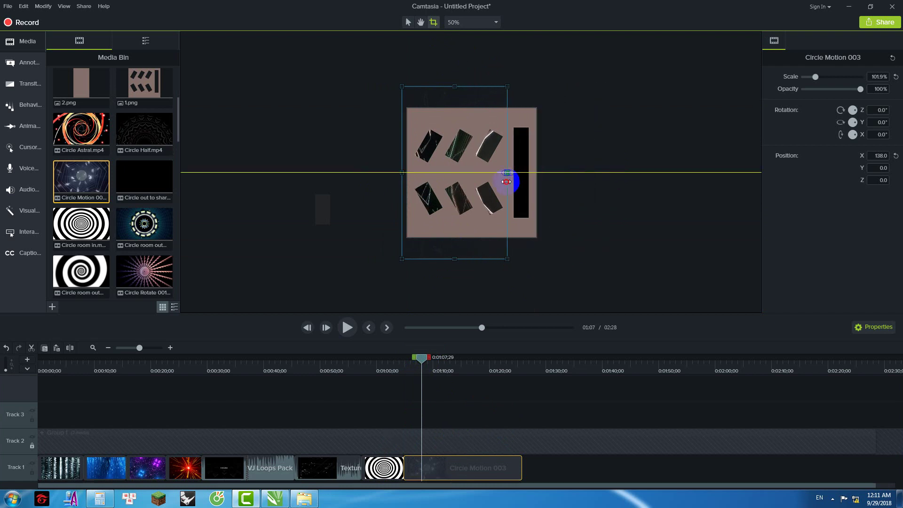
mouse_move(456, 98)
left_mouse_down()
mouse_move(467, 111)
mouse_move(453, 101)
mouse_move(454, 108)
left_mouse_up()
left_click_drag(453, 258, 454, 237)
left_click_drag(403, 174, 408, 172)
Step: Cut a marked six-second range from Circle Motion 003
left_click_drag(422, 359, 397, 365)
left_click(347, 328)
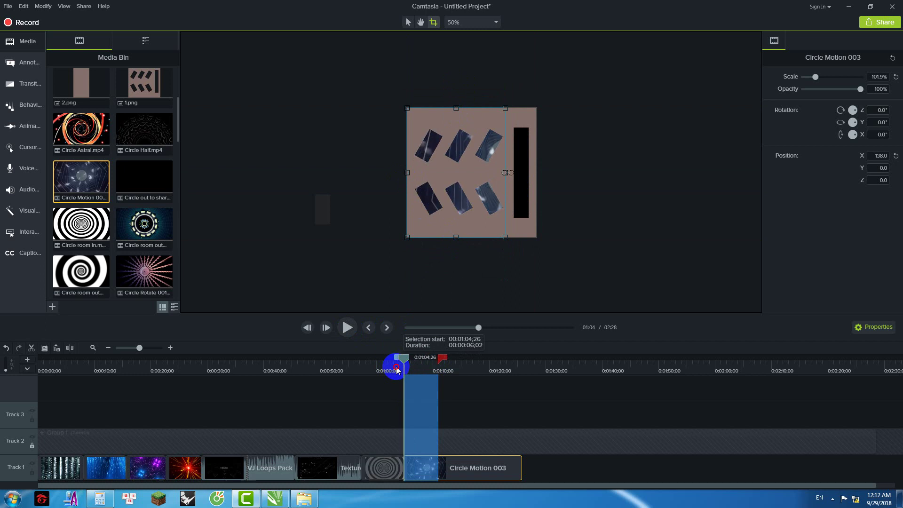
right_click(422, 383)
left_click(455, 285)
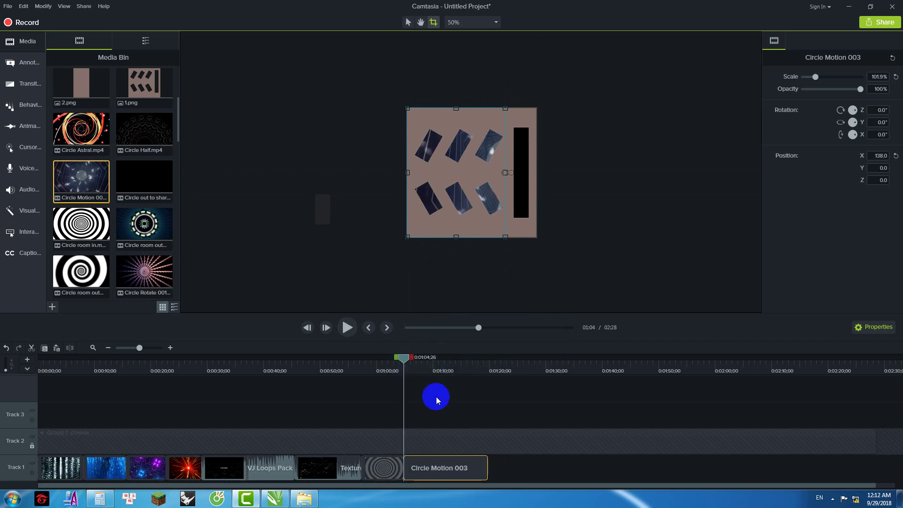
Step: Review the edit, then cut everything after 1:12 from Circle Motion 003
left_click_drag(401, 358, 395, 359)
left_click(351, 332)
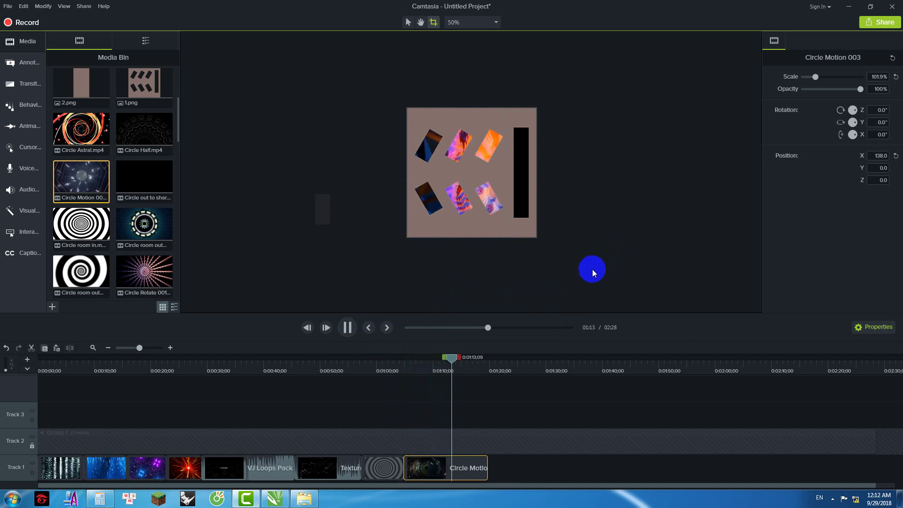
left_click(453, 362)
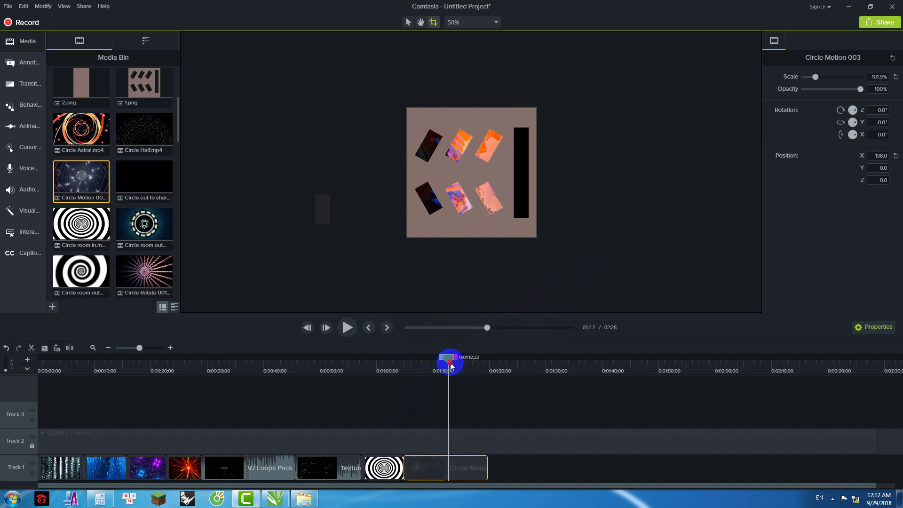
left_click_drag(450, 363, 448, 364)
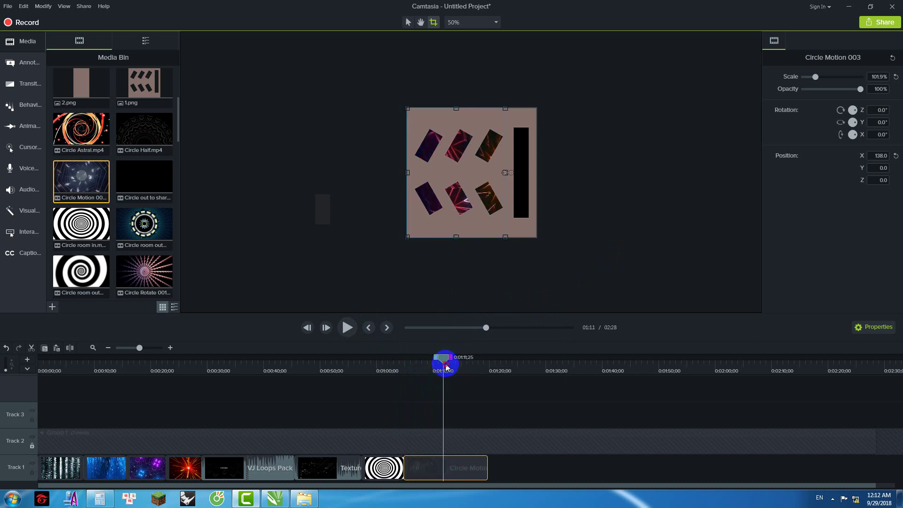
left_click_drag(454, 360, 498, 363)
right_click(485, 373)
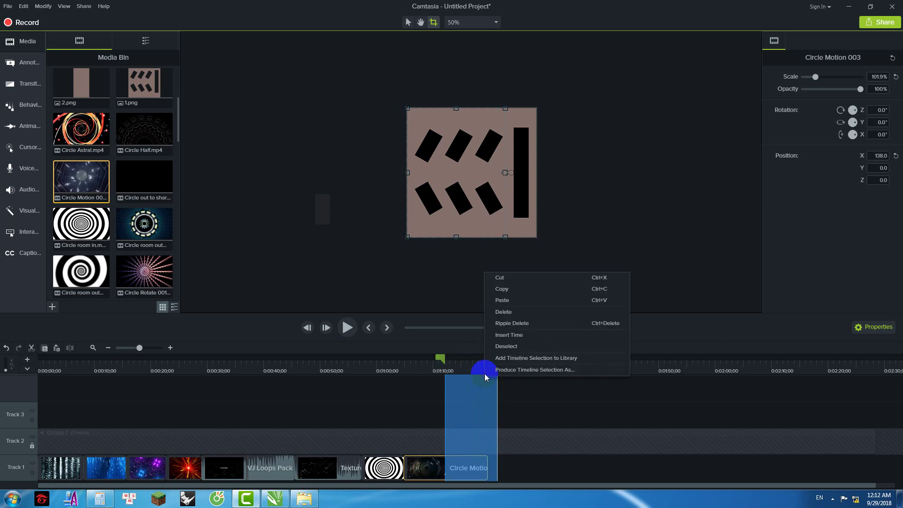
left_click(517, 278)
left_click(144, 276)
Step: Append Circle Astral after Circle Motion 003 on Track 1 and enlarge it to 61%
left_click(247, 234)
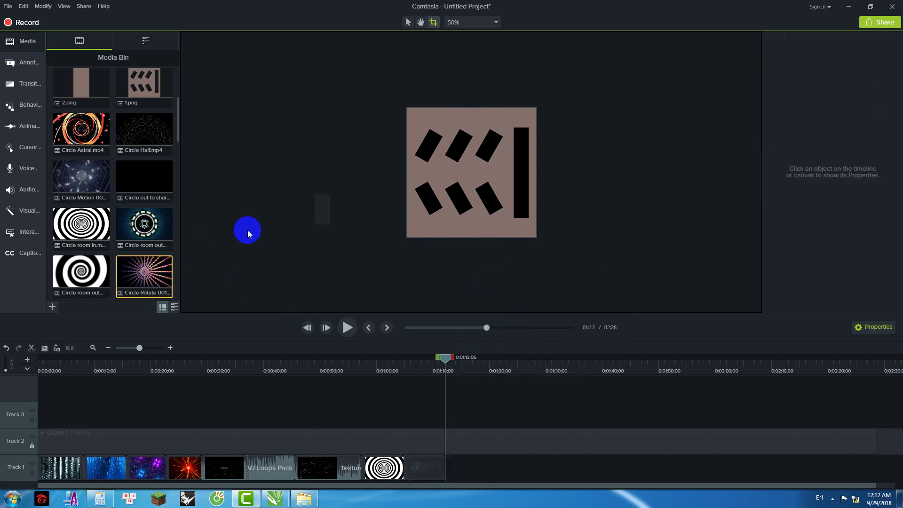
left_click_drag(84, 138, 469, 468)
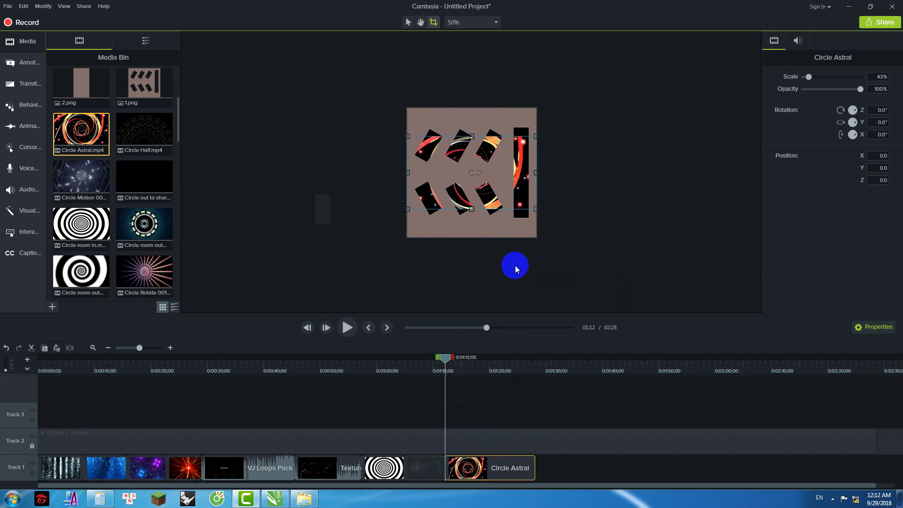
left_click(537, 244)
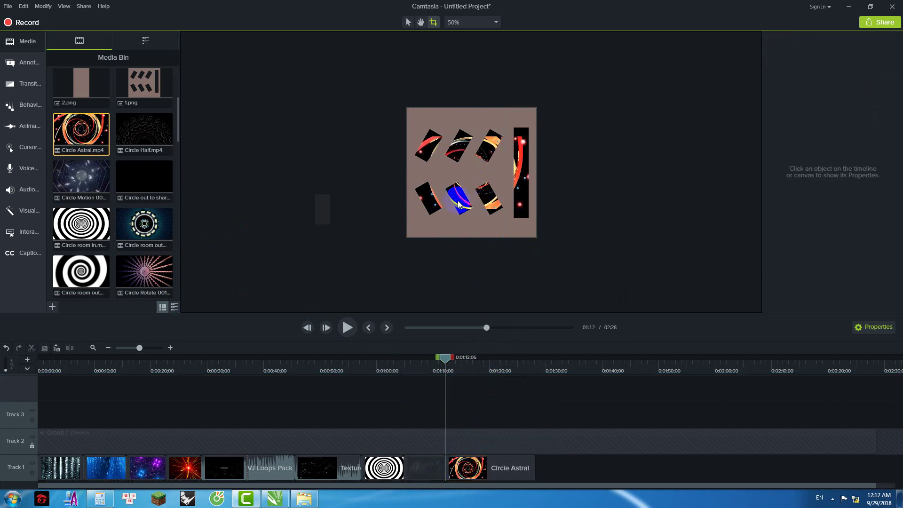
left_click(507, 467)
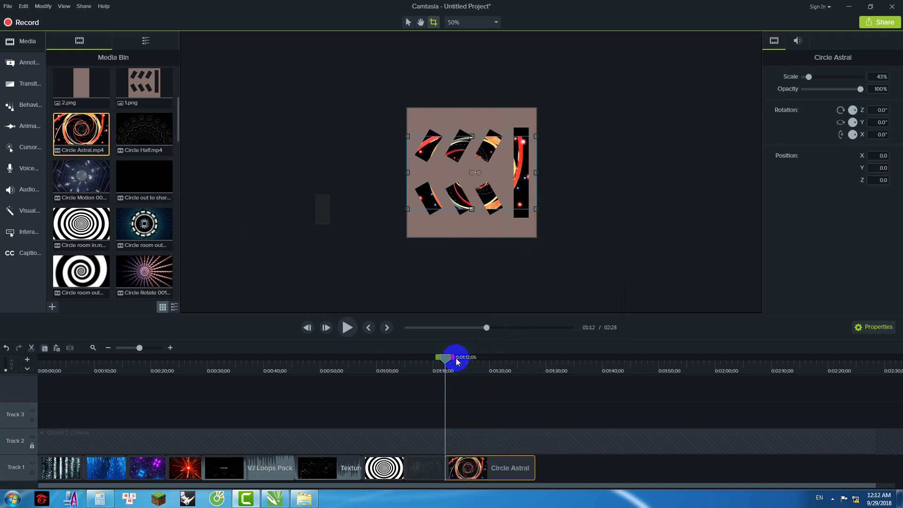
left_click_drag(459, 361, 469, 361)
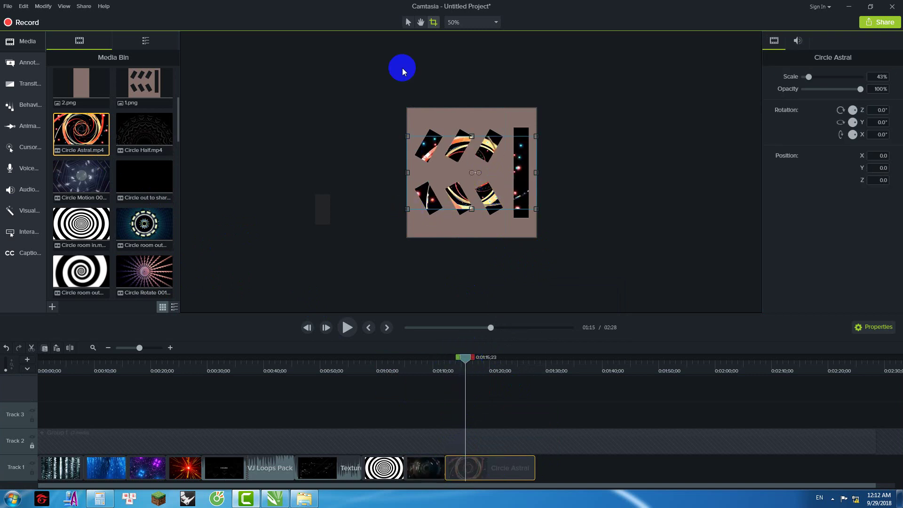
left_click(408, 22)
left_click_drag(405, 214, 382, 226)
Step: Review Circle Astral and cut everything after 1:21;27 so it ends there
left_click_drag(465, 358, 438, 359)
left_click(348, 327)
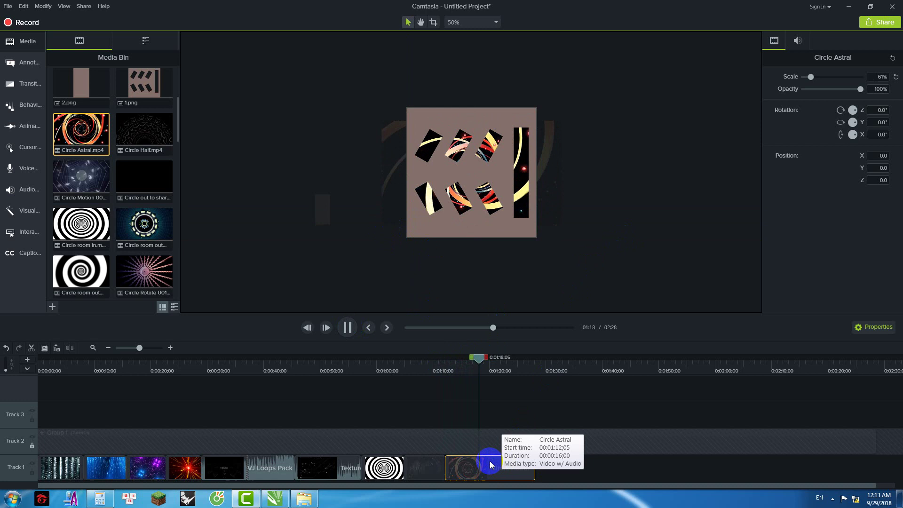
left_click_drag(480, 359, 540, 362)
right_click(522, 383)
left_click(564, 268)
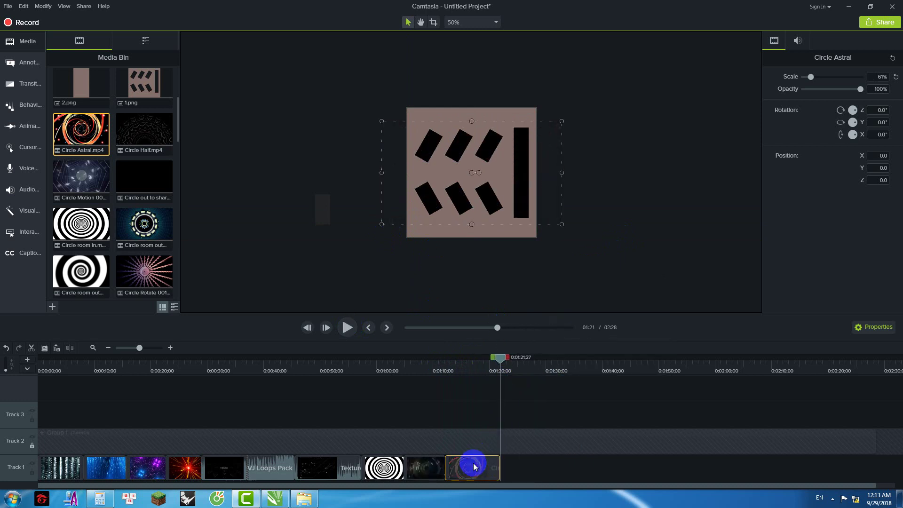
Step: Crop Circle Astral's left and right edges to the pink template and play it back
left_click(433, 22)
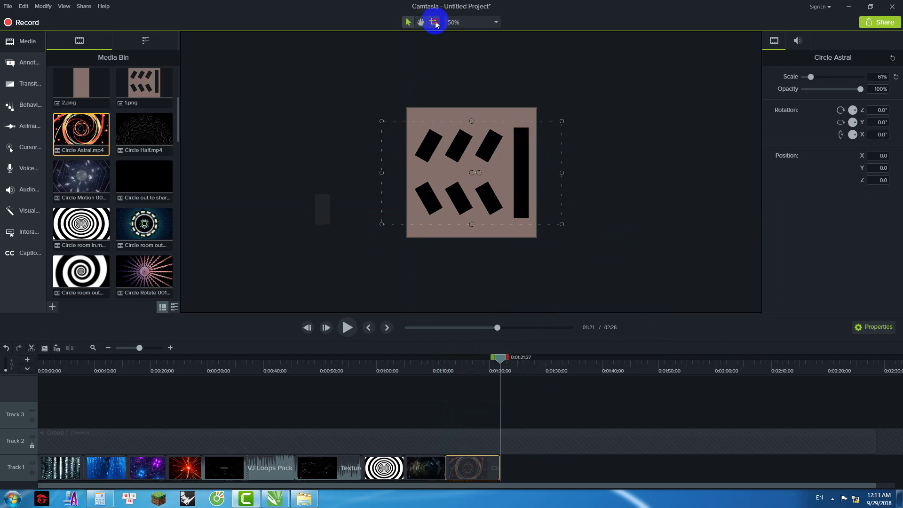
left_click_drag(562, 172, 510, 173)
left_click_drag(382, 172, 410, 173)
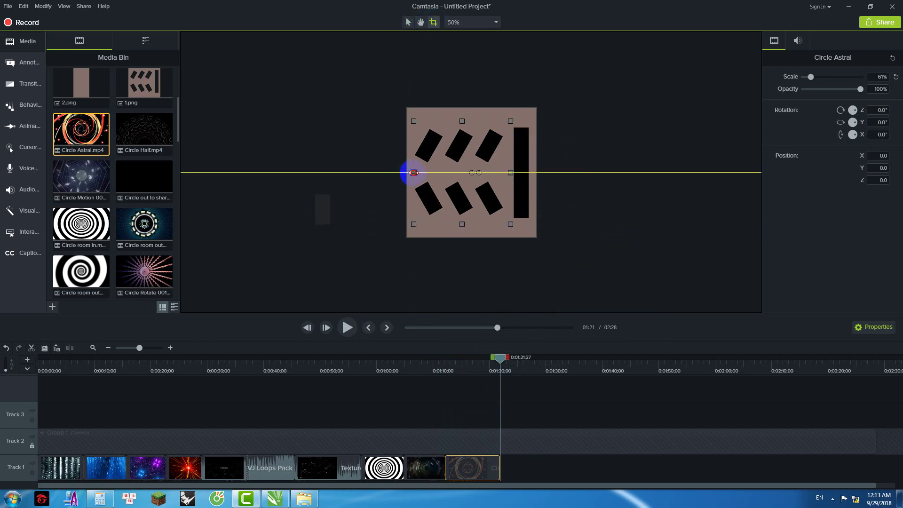
left_click(605, 147)
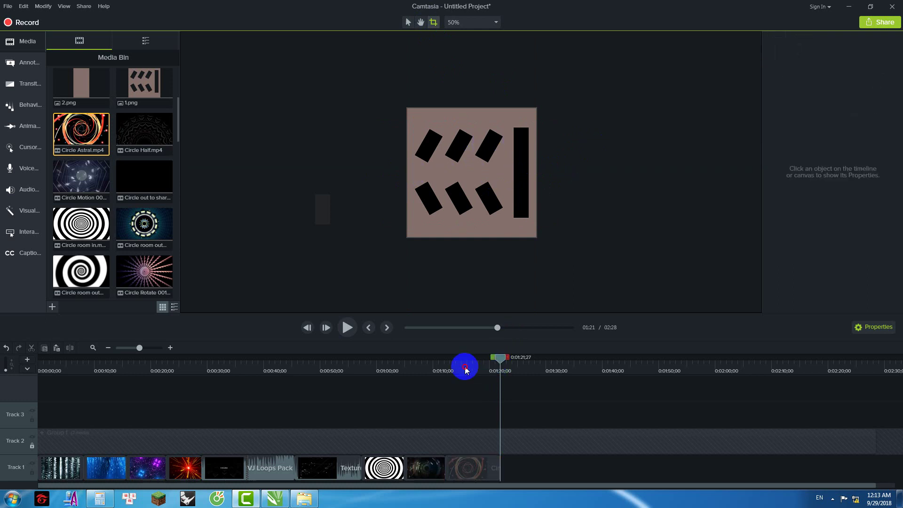
left_click(453, 364)
left_click(349, 328)
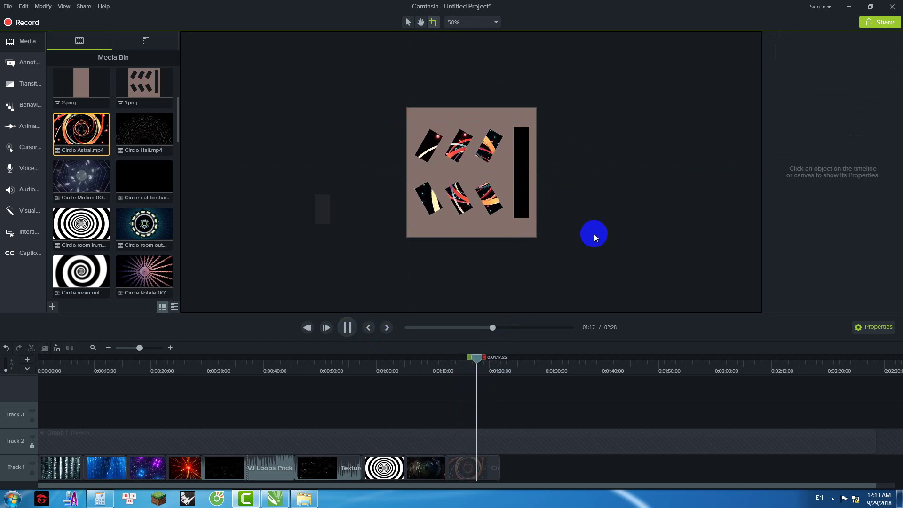
Step: Append Circle room out 001 to Track 1, scale it to 94.2% and shift it to X -32
key("space")
left_click(136, 222)
left_click_drag(136, 223, 500, 479)
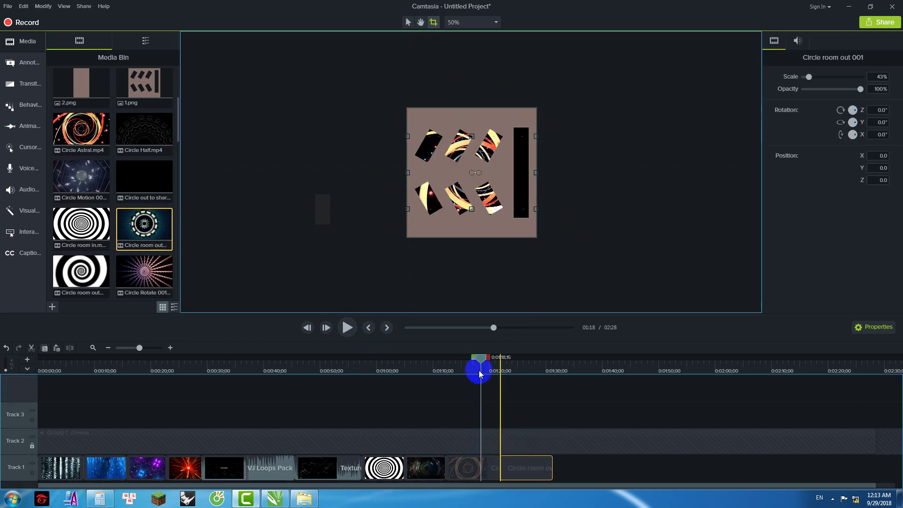
left_click_drag(480, 363, 511, 368)
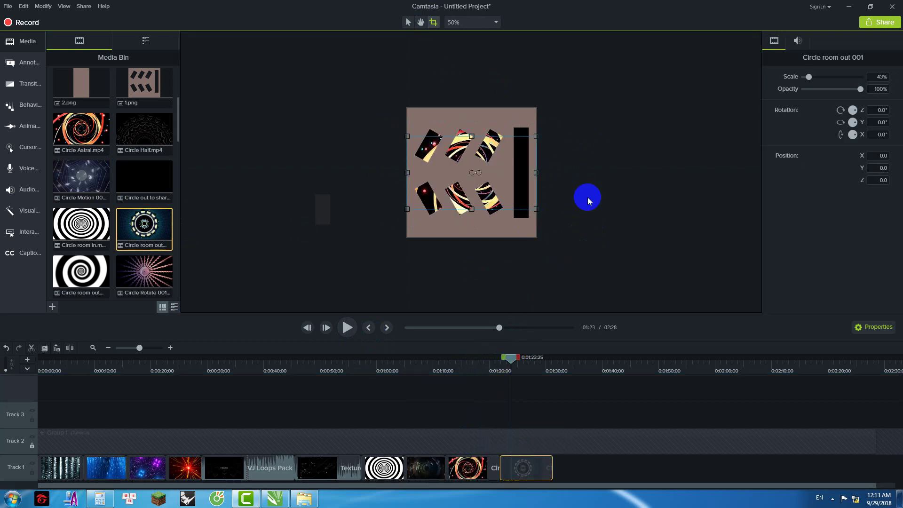
left_click(407, 24)
left_click(473, 206)
left_click_drag(407, 209, 362, 251)
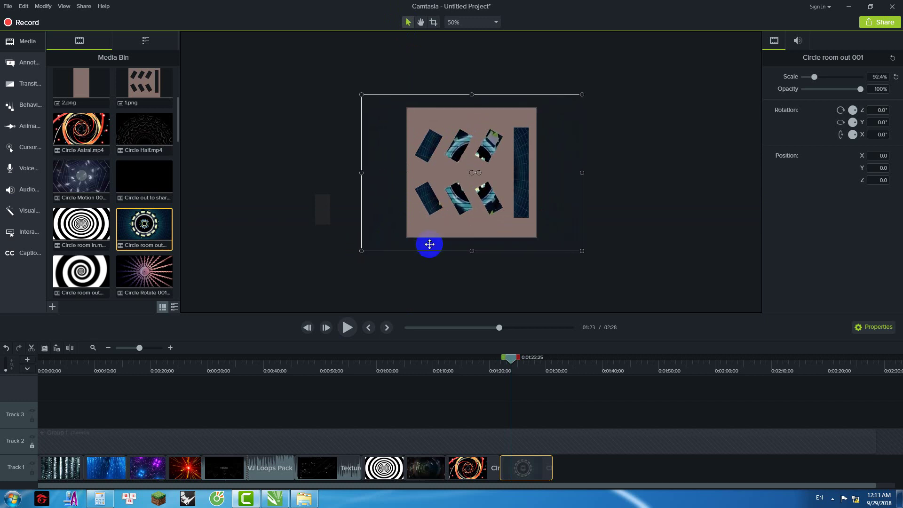
left_click(429, 244)
left_click_drag(404, 210, 368, 252)
left_click_drag(591, 183, 568, 191)
Step: Crop Circle room out's four edges to the pink template and play it back
left_click(433, 22)
left_click_drag(607, 174, 512, 186)
left_click_drag(327, 173, 407, 173)
left_click_drag(459, 93, 457, 108)
left_click_drag(459, 253, 458, 238)
left_click_drag(511, 358, 483, 359)
left_click(348, 328)
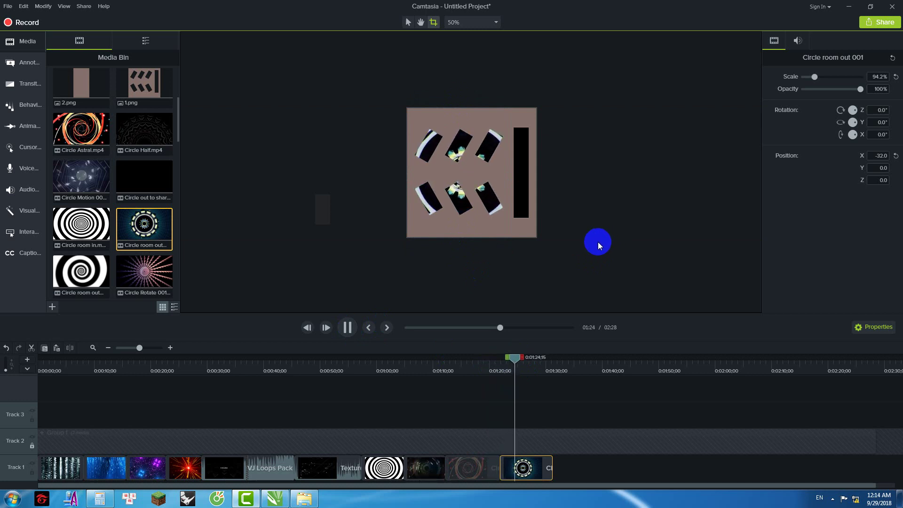
Step: Drop Circle Half at the end of Track 1 and move the playhead to 1:32;22
left_click(540, 367)
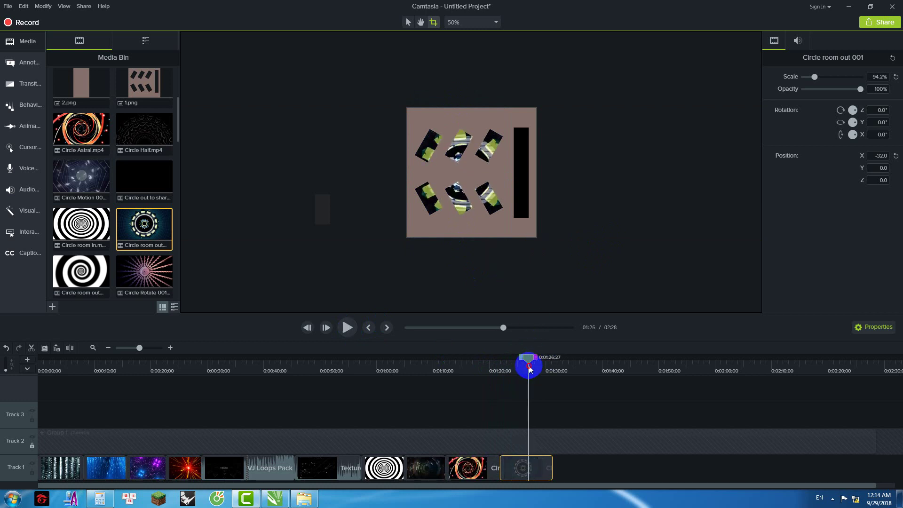
left_click(140, 139)
left_click_drag(140, 139, 553, 478)
left_click_drag(543, 439, 540, 440)
left_click_drag(527, 358, 561, 362)
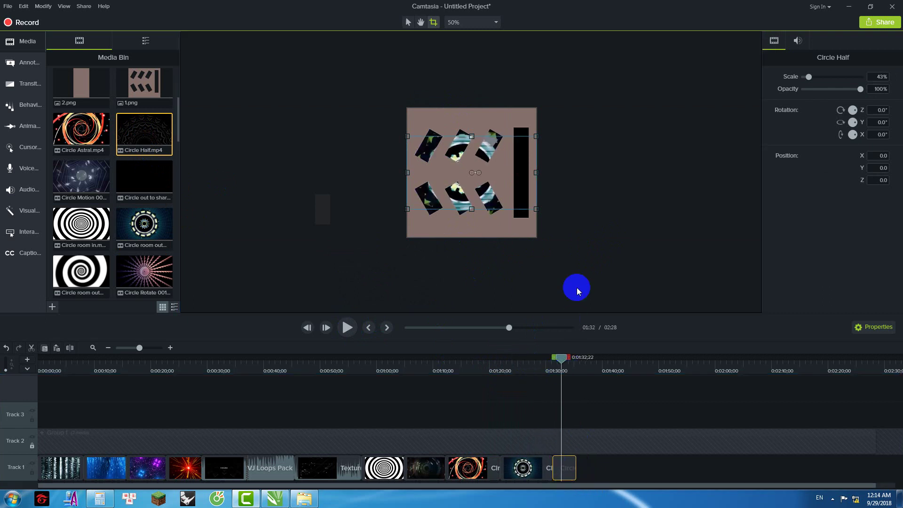
Step: Rotate Circle Half by -90° and enlarge it to 94.6%
left_click(576, 209)
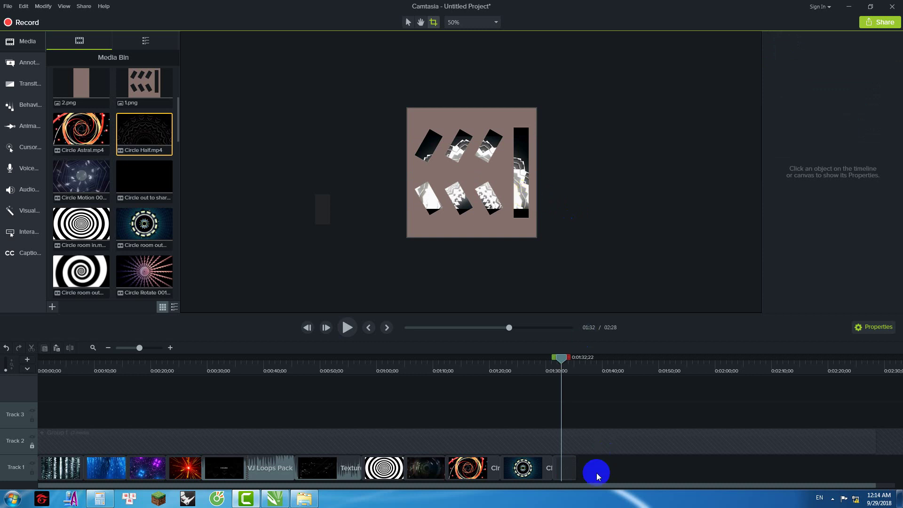
left_click(570, 472)
type("-90")
key("Return")
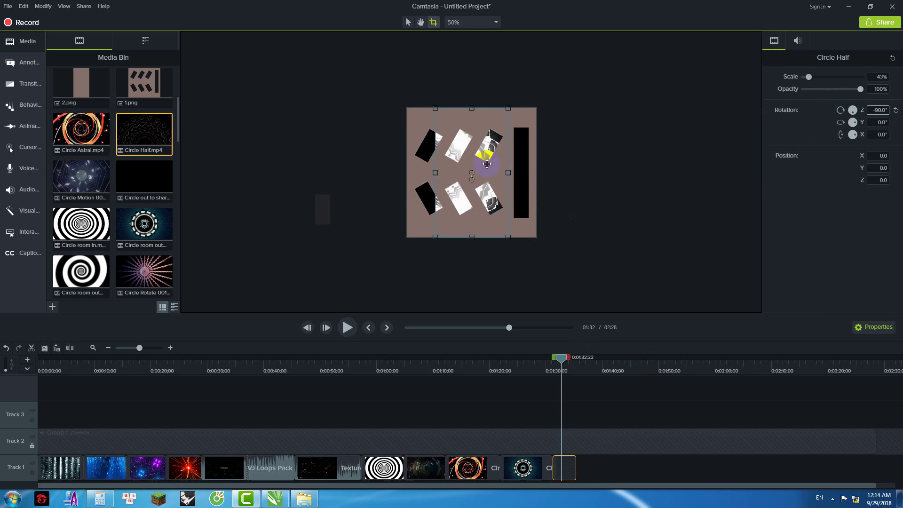
left_click(405, 24)
left_click(464, 135)
left_click_drag(439, 240, 392, 262)
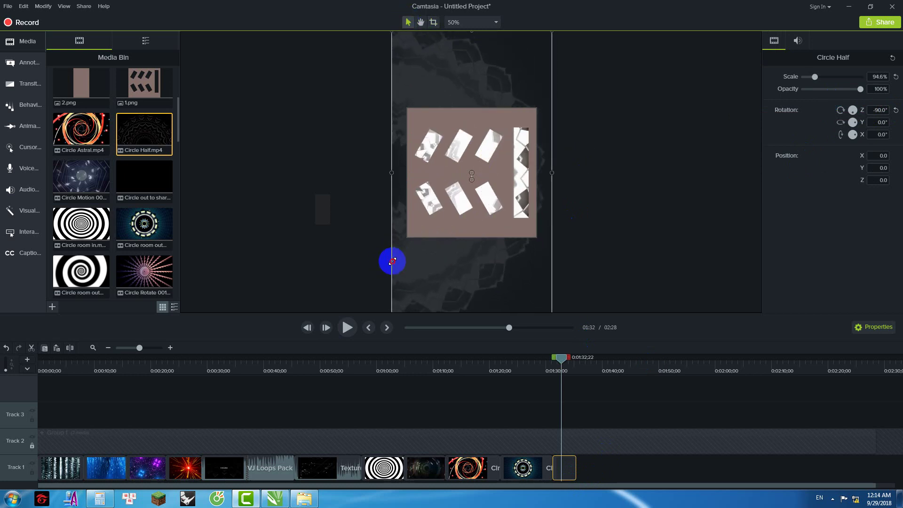
Step: Set Circle Half's rotation to 90°, shift it to X -200 and review it
left_click(884, 110)
type("9")
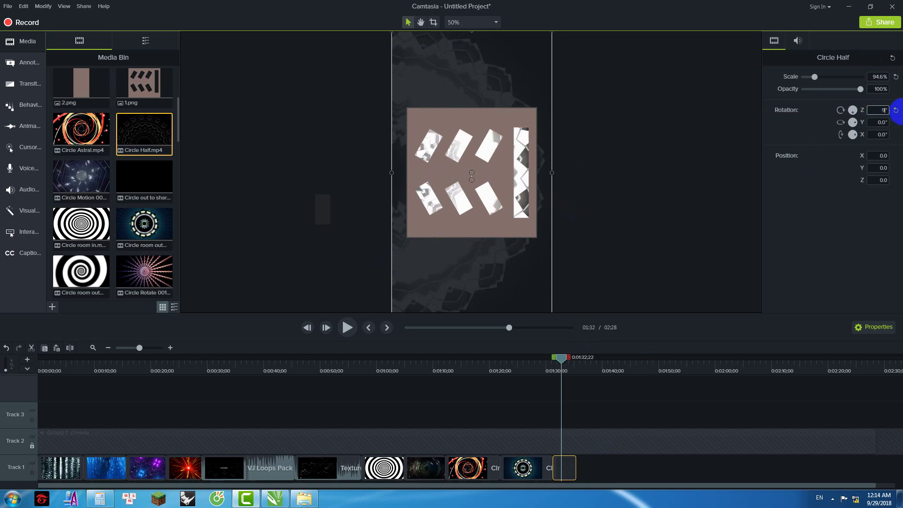
type("0")
key("Return")
left_click_drag(535, 196, 498, 196)
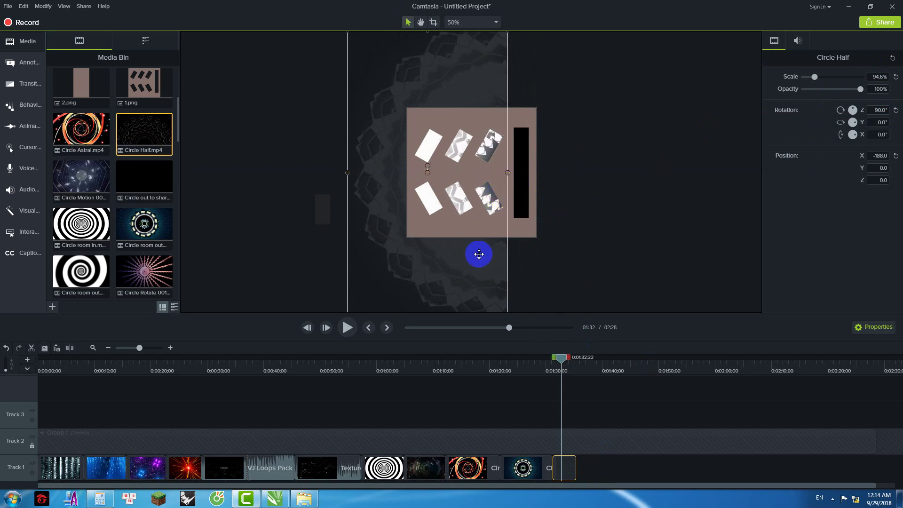
left_click(543, 365)
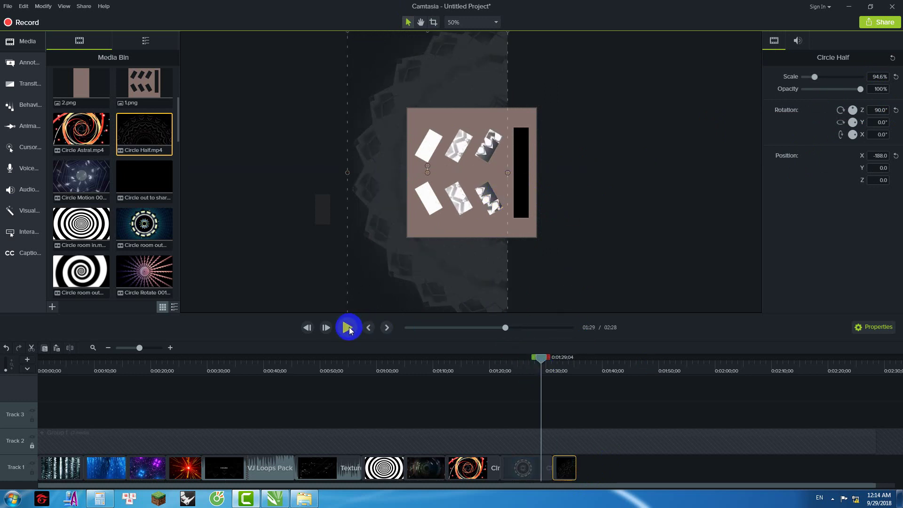
left_click(347, 327)
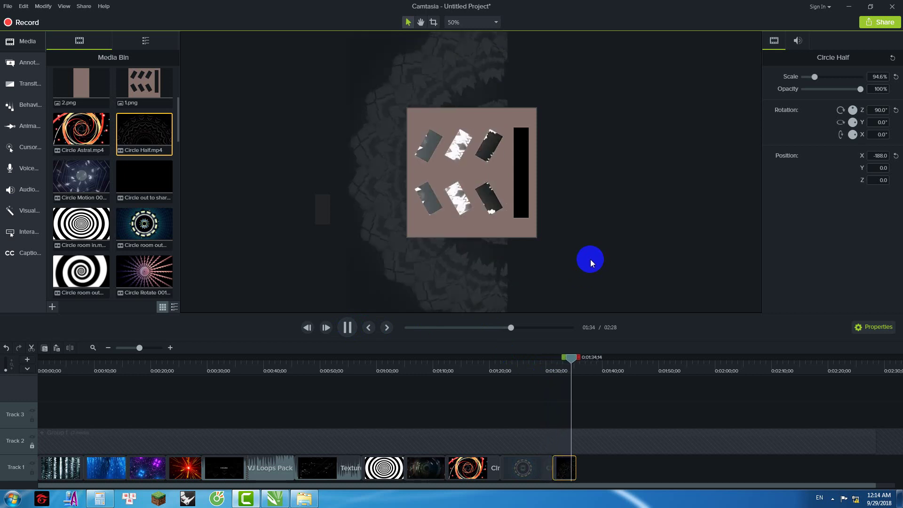
left_click(551, 249)
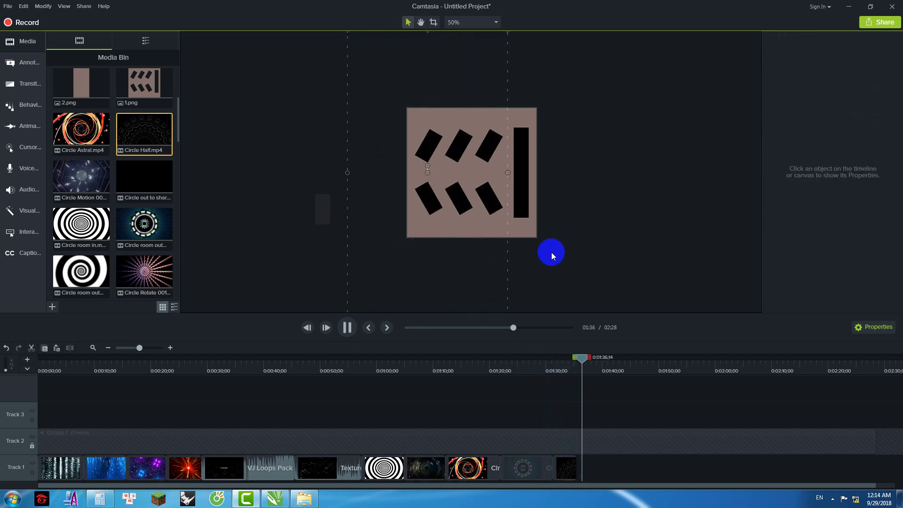
Step: Crop Circle Half's left, top and bottom edges, then select Circle out to sharp in the bin
left_click(566, 468)
left_click_drag(580, 358, 565, 359)
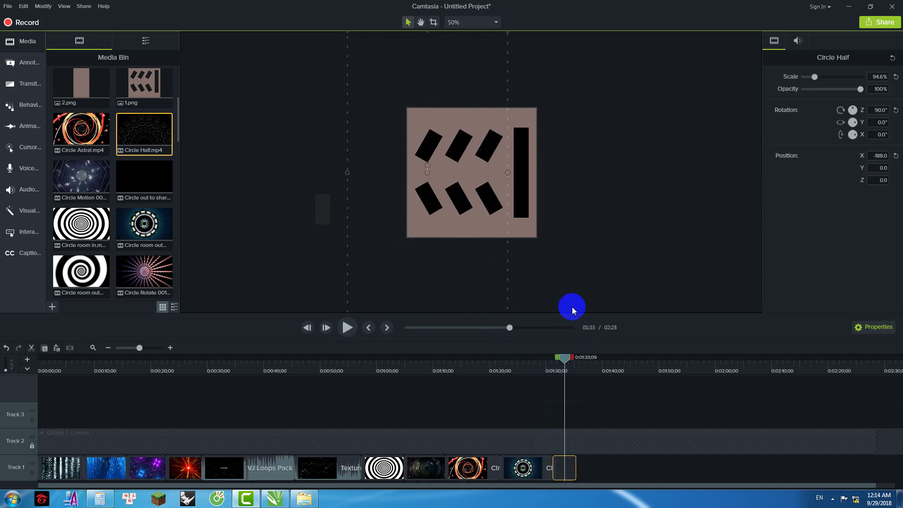
left_click(434, 22)
left_click_drag(346, 174, 401, 179)
scroll(455, 238, "down", 2)
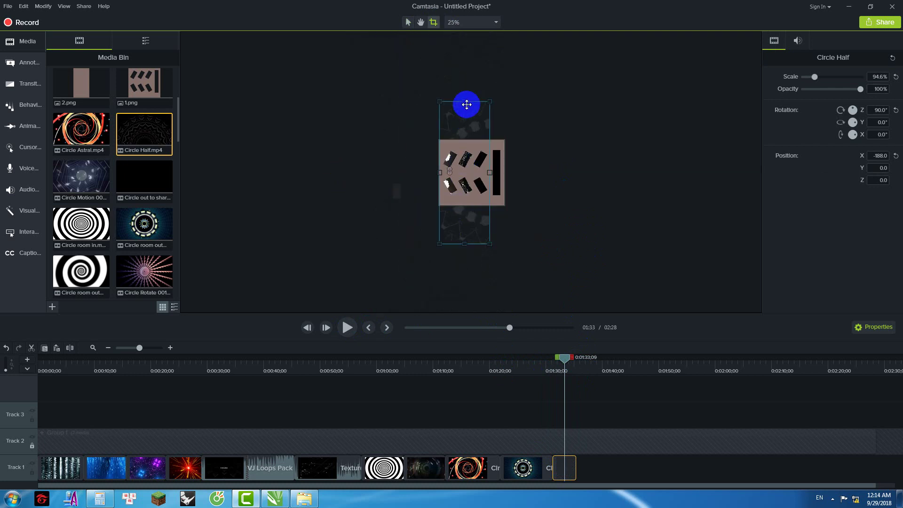
left_click_drag(461, 114, 461, 140)
left_click_drag(466, 244, 468, 205)
left_click(352, 154)
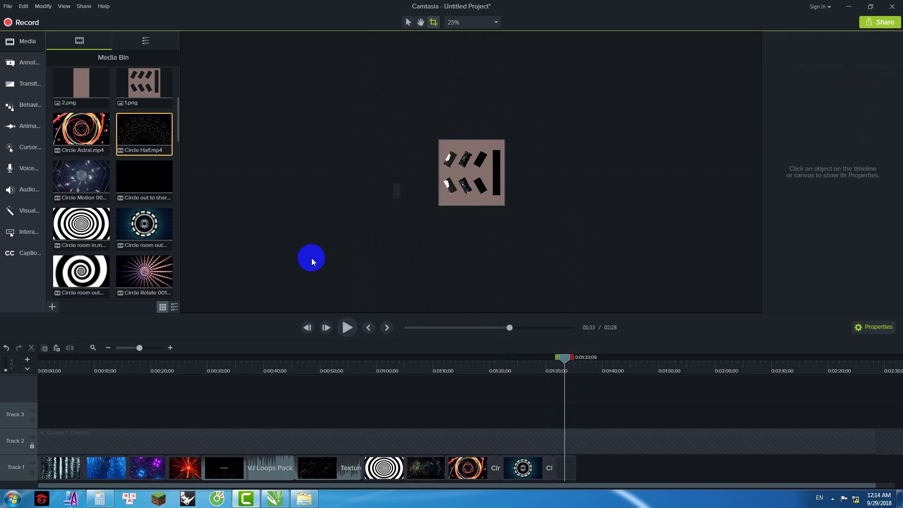
left_click_drag(87, 157, 146, 169)
left_click(161, 167)
Step: Preview Circle out to sharp, append it to the end of Track 1 and play it
double_click(149, 183)
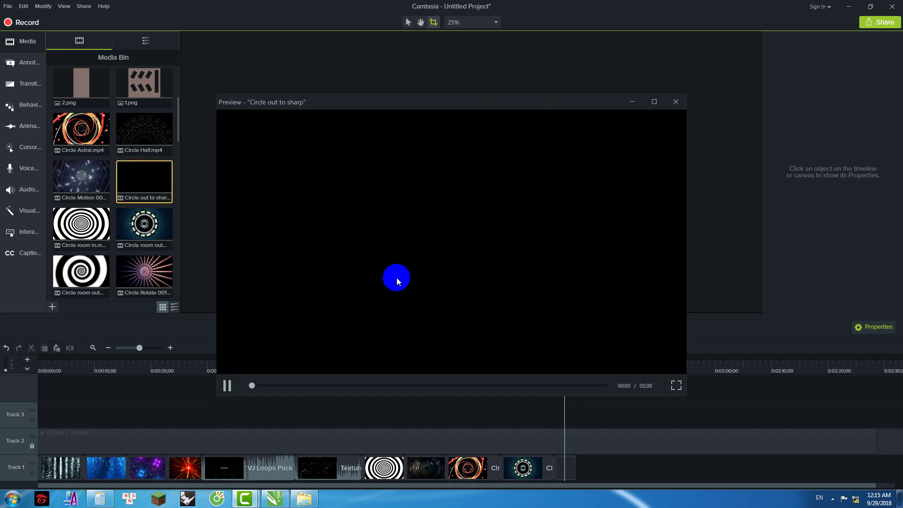
left_click(676, 101)
left_click_drag(142, 184, 574, 473)
scroll(645, 483, "right", 4)
left_click_drag(463, 362, 484, 362)
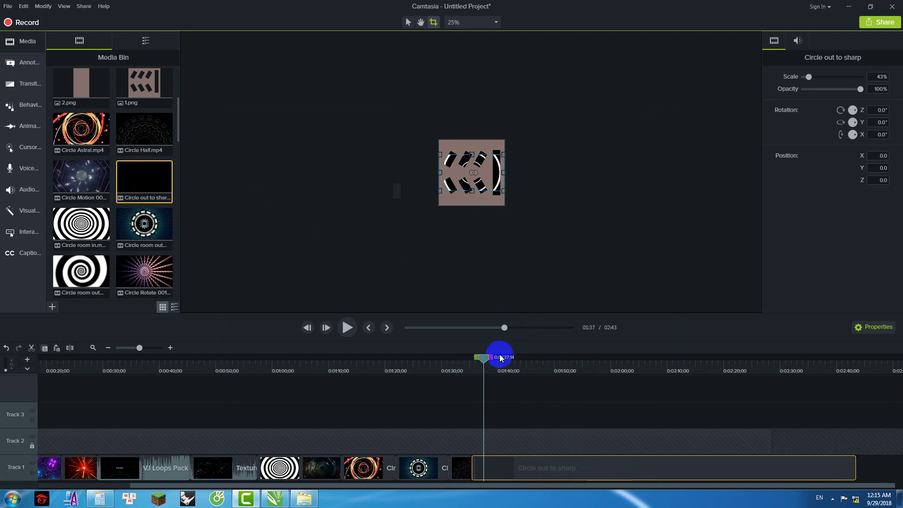
left_click(354, 331)
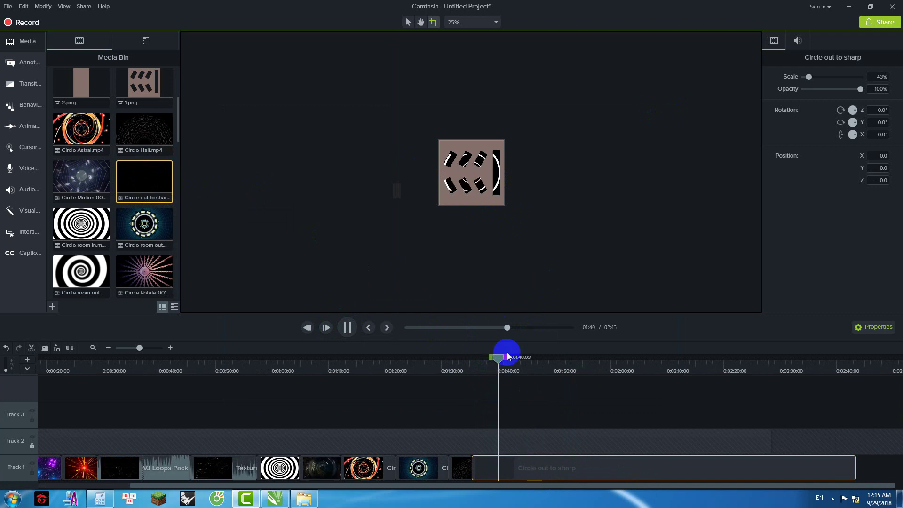
left_click(498, 230)
Step: Enlarge Circle out to sharp to 86.5% and shift it right to X 238
scroll(470, 179, "up", 1)
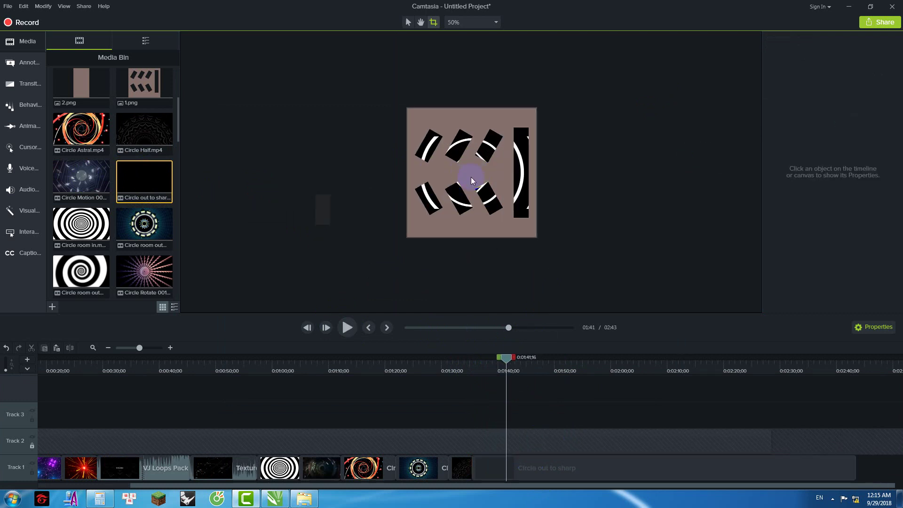
left_click(544, 467)
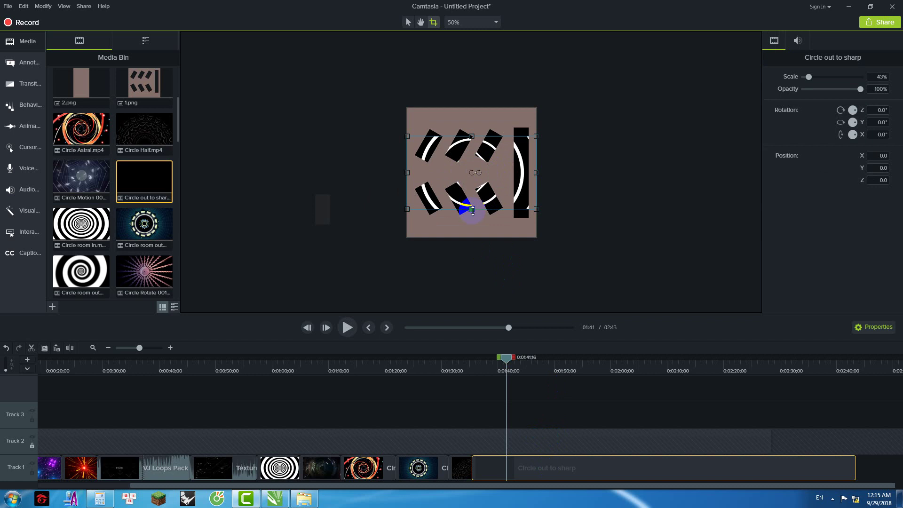
left_click(408, 22)
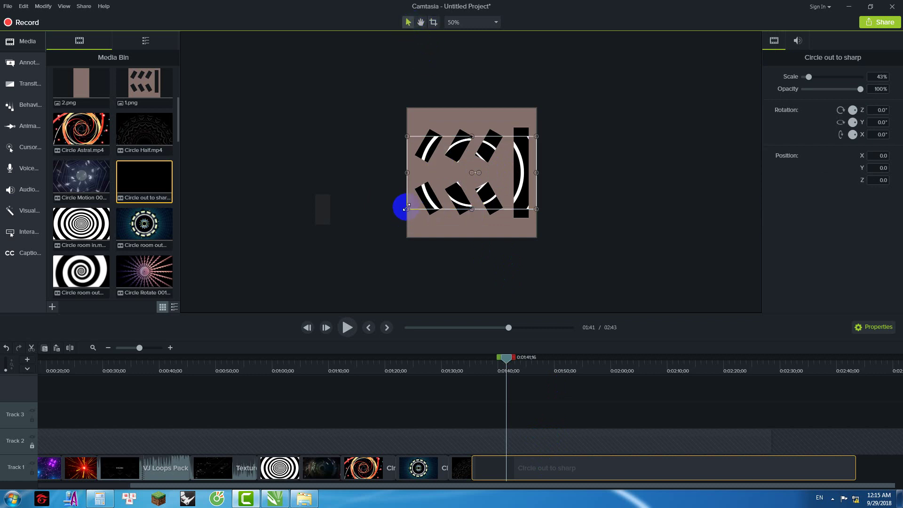
left_click_drag(408, 209, 378, 223)
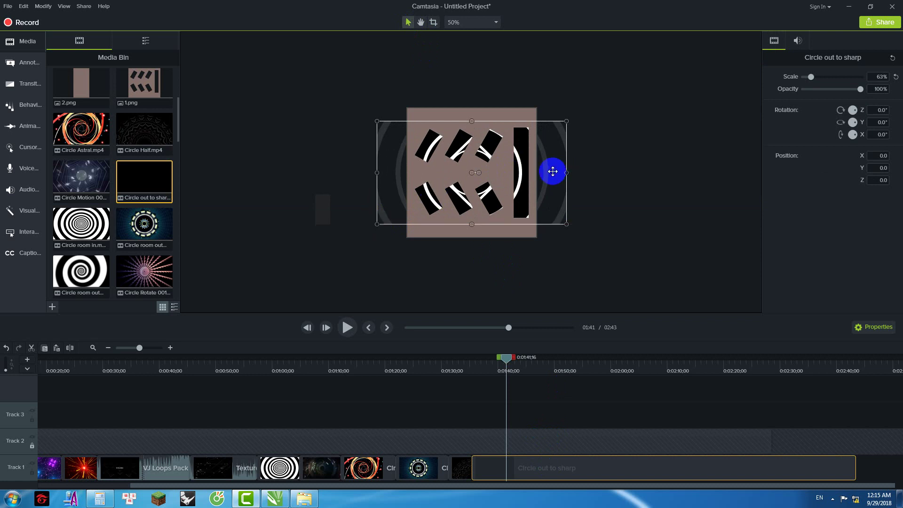
left_click_drag(547, 176, 638, 173)
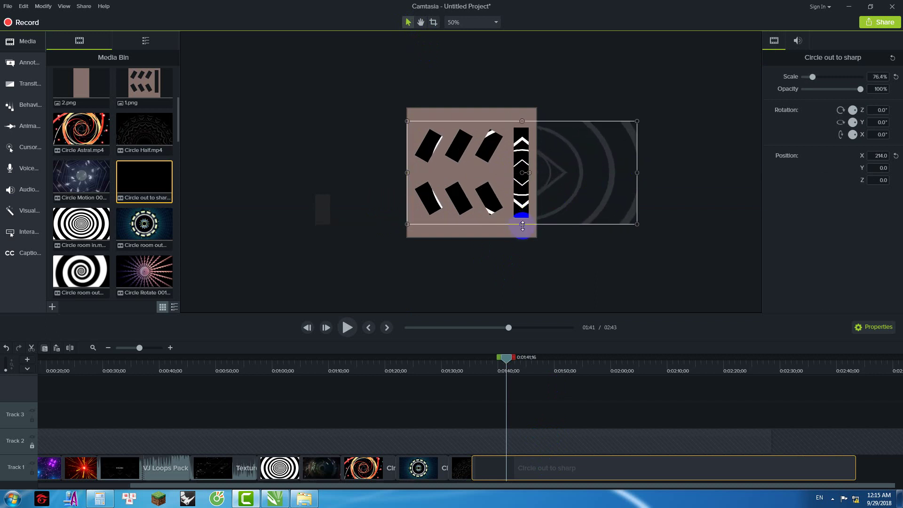
left_click_drag(524, 231, 523, 246)
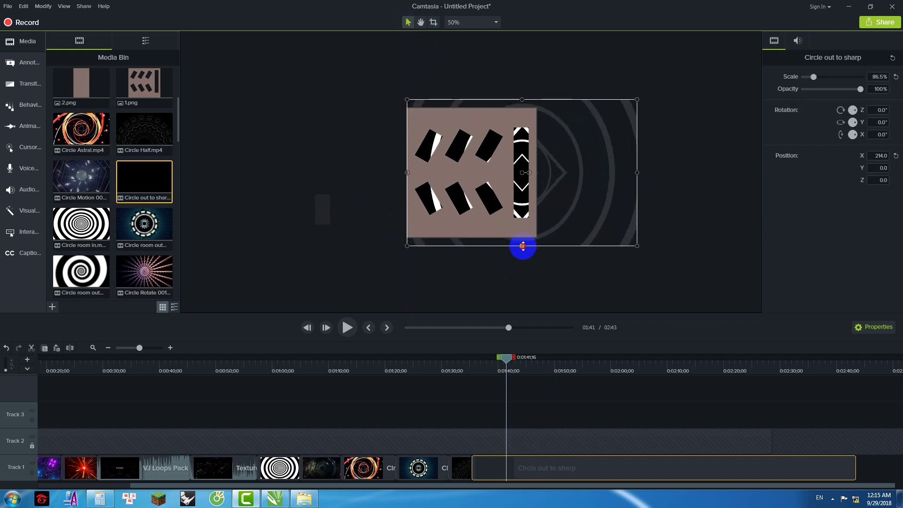
left_click_drag(576, 183, 574, 187)
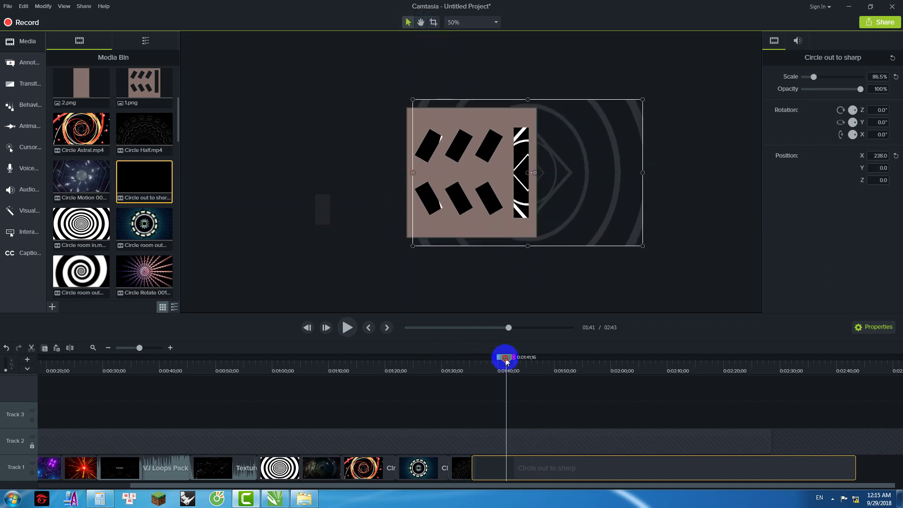
Step: Play back the placement and mark a short range around 1:36 for editing
left_click_drag(506, 361, 471, 372)
left_click(347, 328)
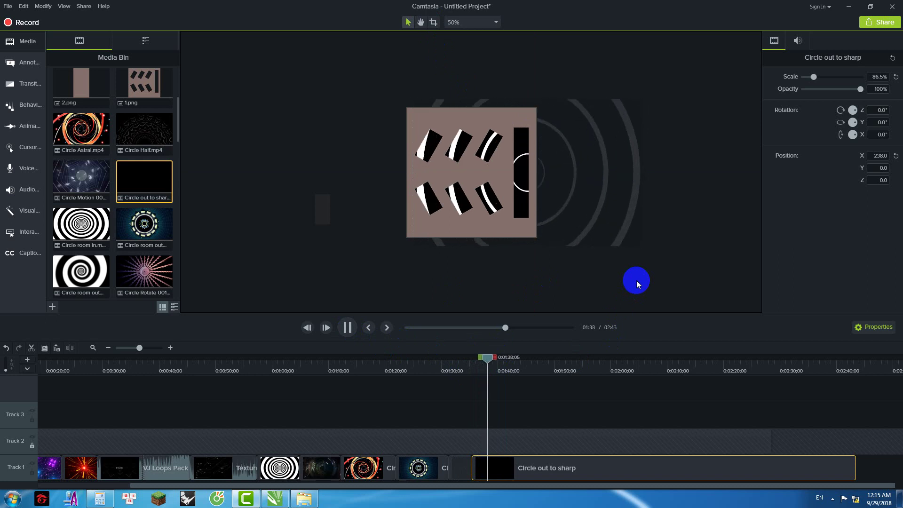
left_click_drag(500, 359, 505, 402)
right_click(475, 373)
Step: Cut the marked range and delete the rest of Circle out to sharp after 1:41
left_click(519, 265)
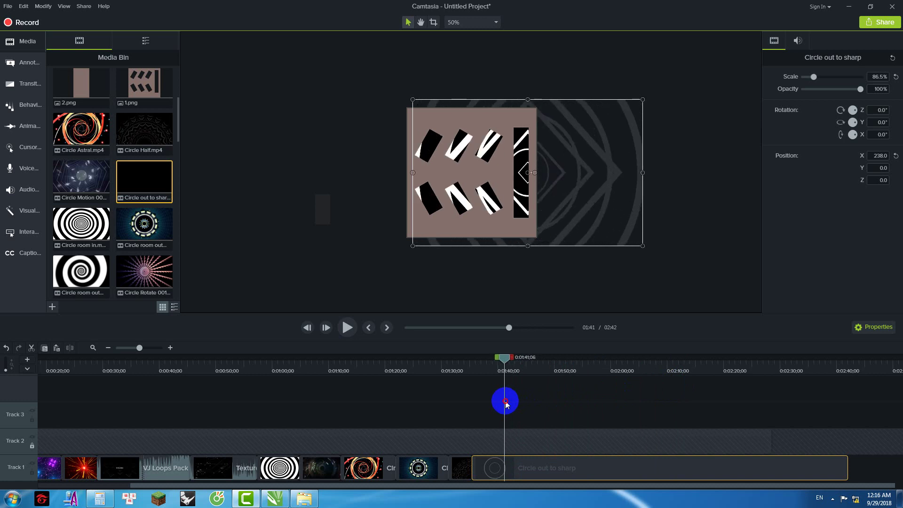
left_click_drag(514, 361, 856, 379)
right_click(796, 399)
left_click(711, 300)
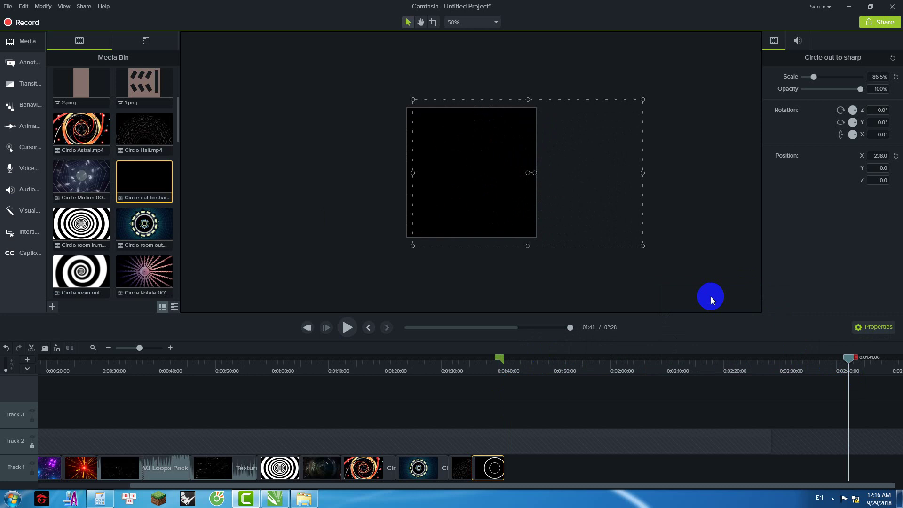
Step: Crop the clip's right and top edges, move it to X 214 and review from 1:33
left_click_drag(501, 360, 486, 357)
left_click(433, 22)
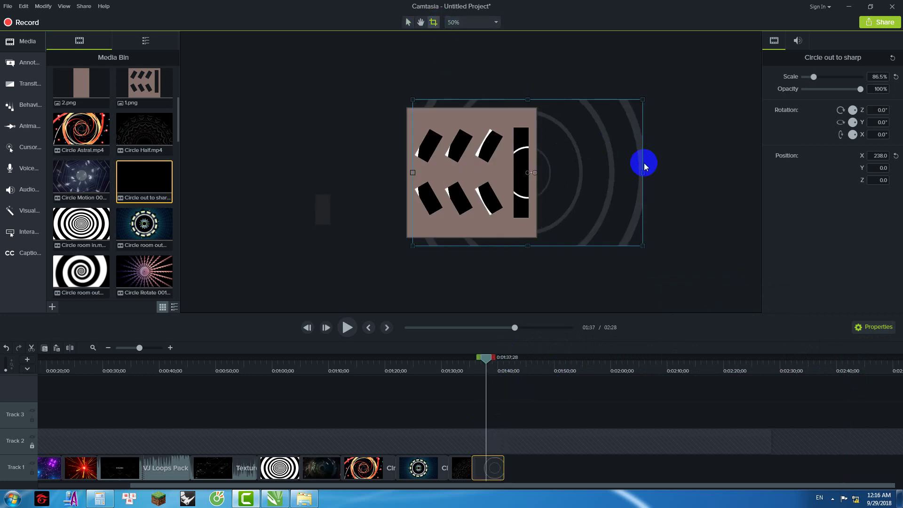
left_click_drag(643, 173, 508, 190)
left_click_drag(458, 245, 462, 225)
left_click_drag(463, 108, 461, 119)
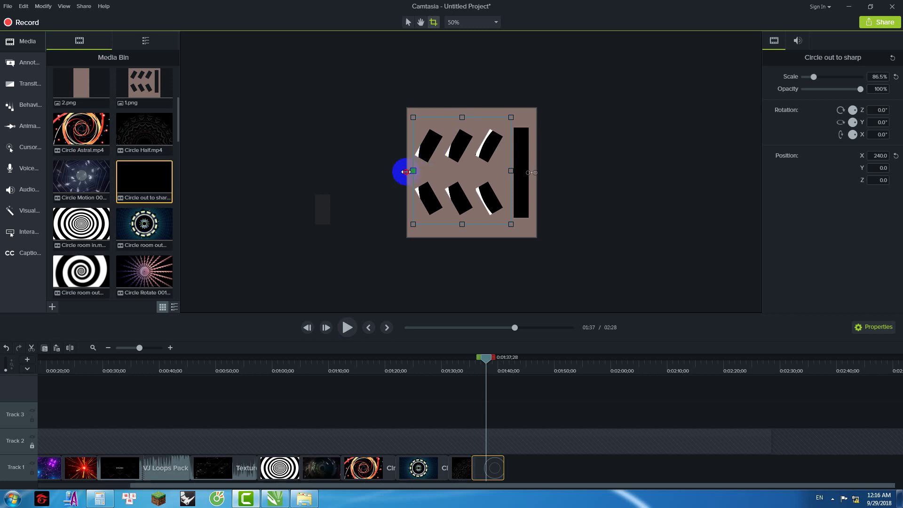
left_click_drag(463, 174, 458, 173)
left_click(490, 320)
left_click_drag(487, 364, 458, 365)
left_click(346, 326)
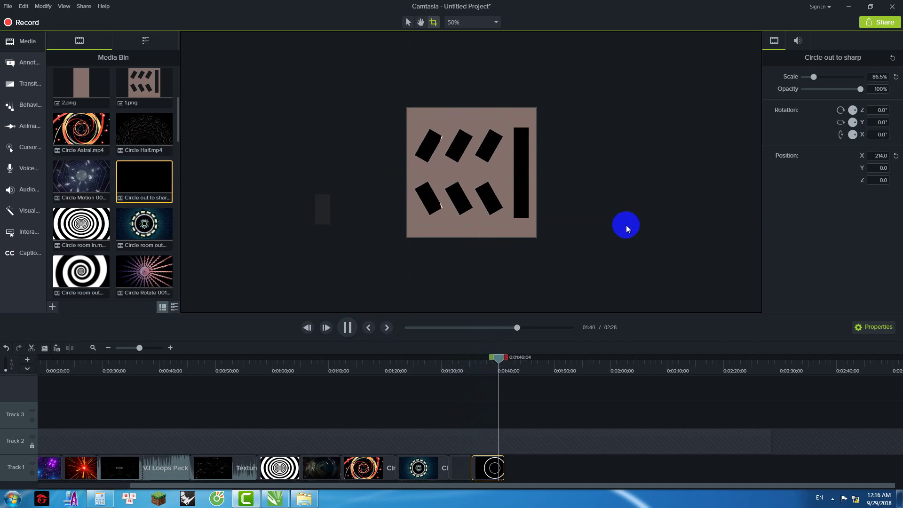
Step: Widen the crop to the frame's right edge, nudge it down and review from 1:33
left_click_drag(516, 368, 487, 374)
left_click(499, 464)
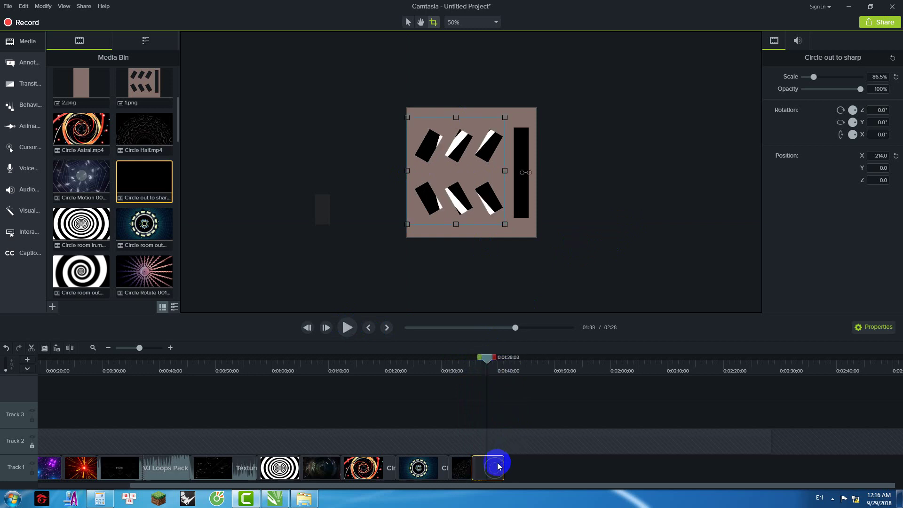
left_click(529, 186)
left_click_drag(505, 172, 462, 176)
left_click(507, 211)
left_click(581, 245)
left_click_drag(487, 357, 459, 363)
left_click(347, 328)
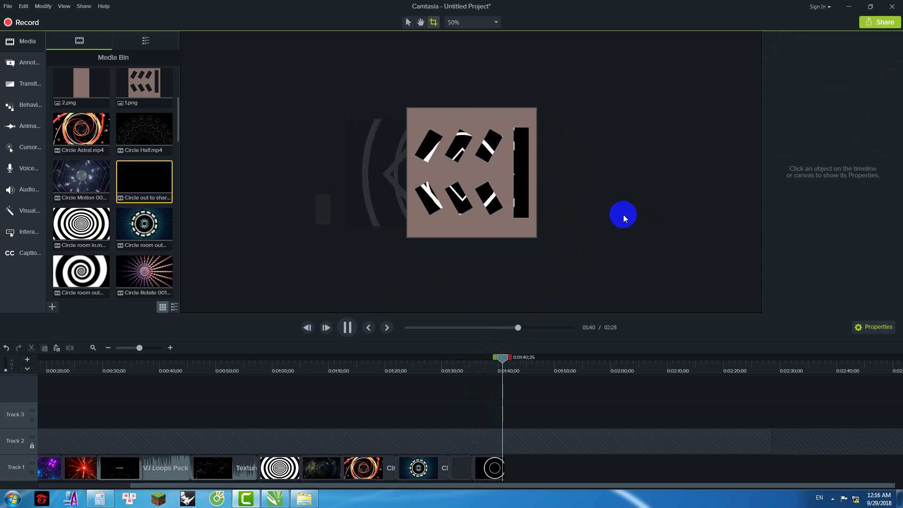
key("space")
Step: Add Circle twist 001 enlarged over the template at the end of Track 1 and play it
left_click(145, 225)
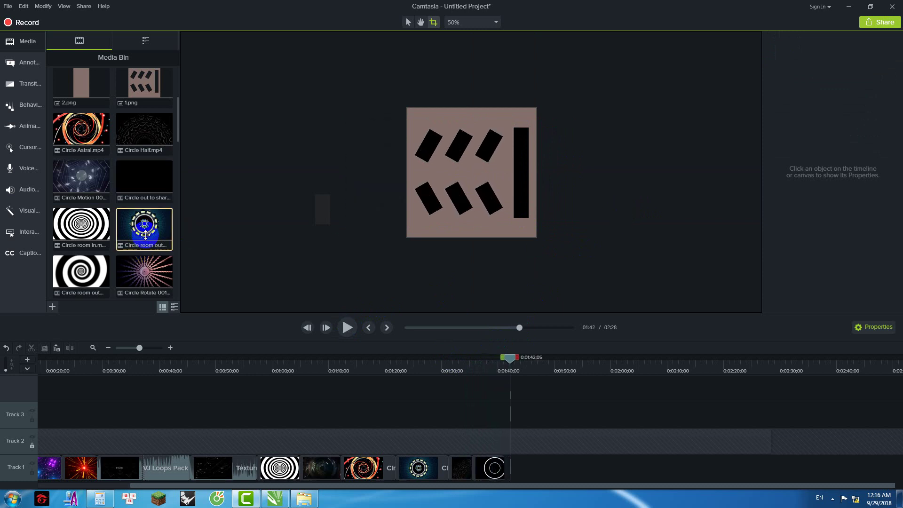
scroll(145, 188, "down", 2)
scroll(122, 225, "down", 1)
left_click(97, 215)
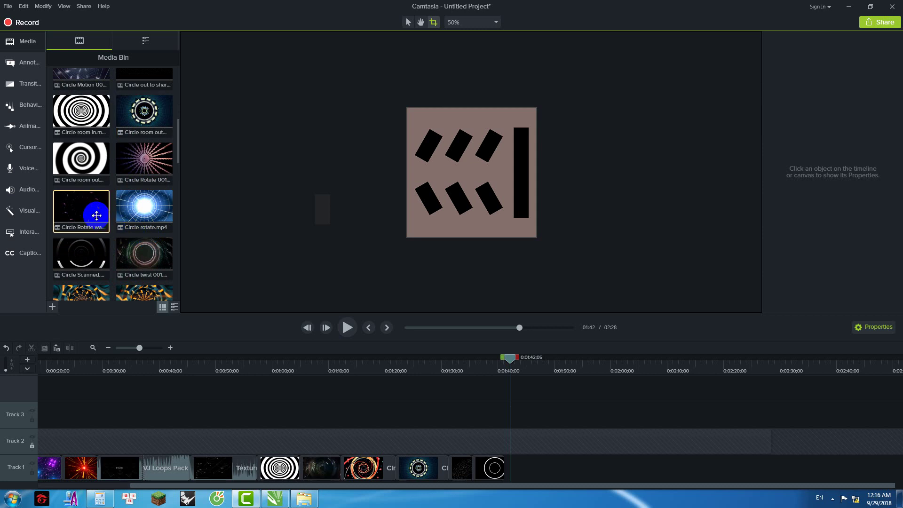
scroll(117, 226, "down", 1)
left_click_drag(142, 231, 475, 175)
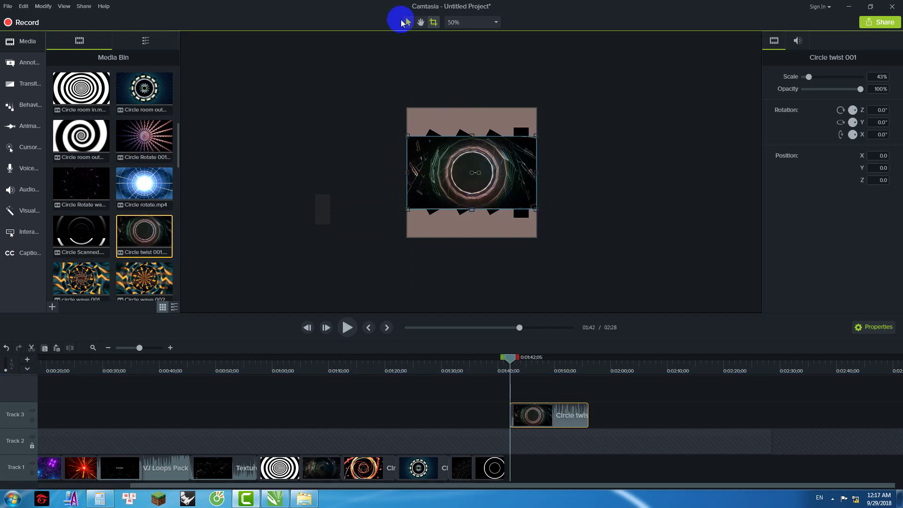
left_click_drag(408, 208, 353, 252)
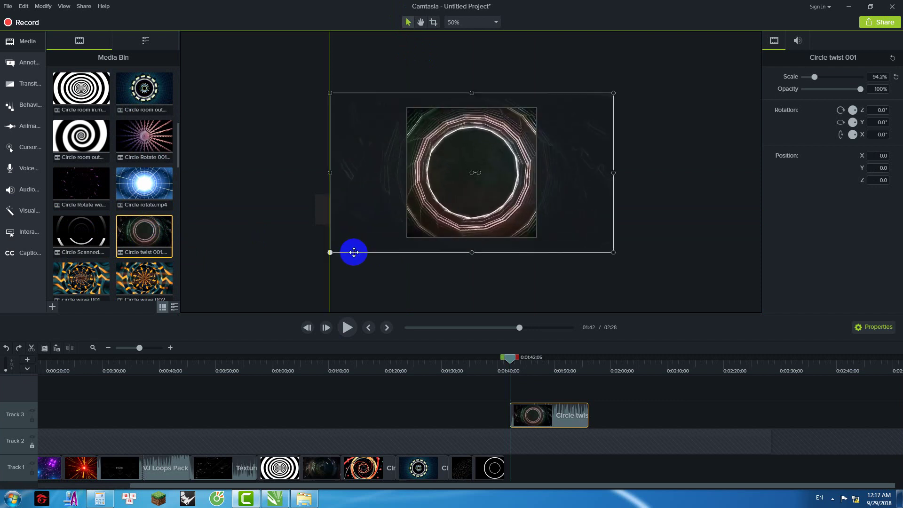
left_click_drag(513, 365, 473, 368)
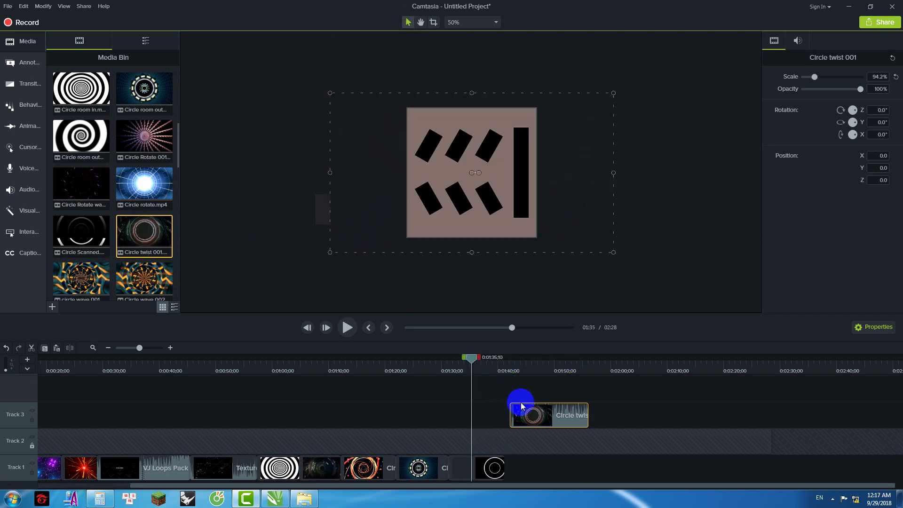
left_click_drag(527, 408, 521, 463)
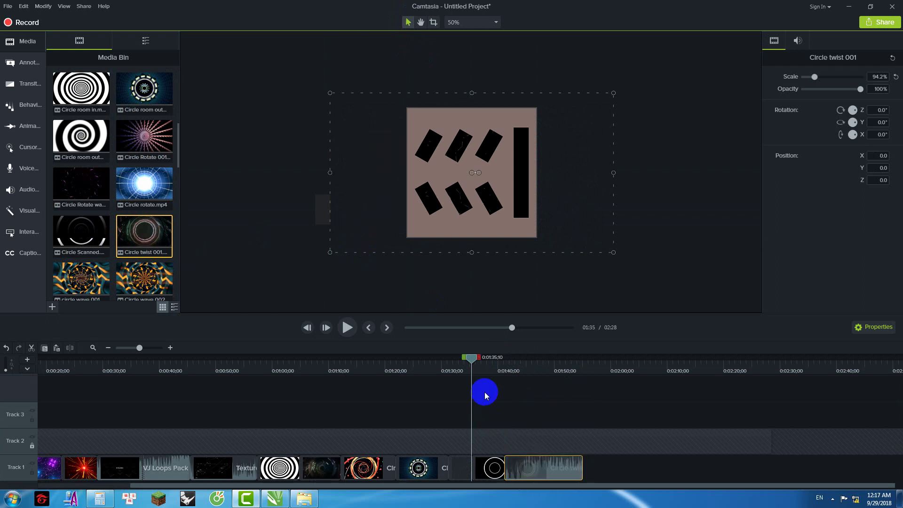
left_click_drag(476, 359, 494, 363)
key("space")
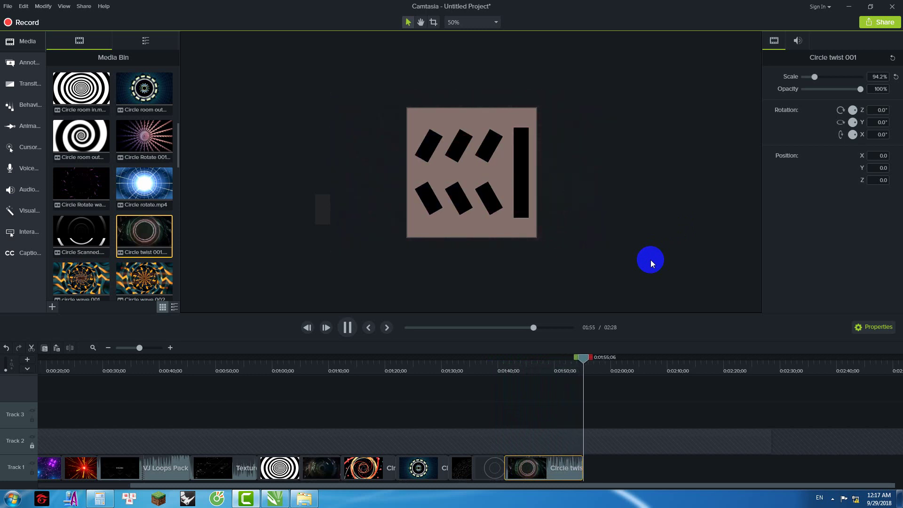
Step: Crop Circle twist's right, top, bottom and left edges to the pink template square
left_click_drag(589, 357, 555, 366)
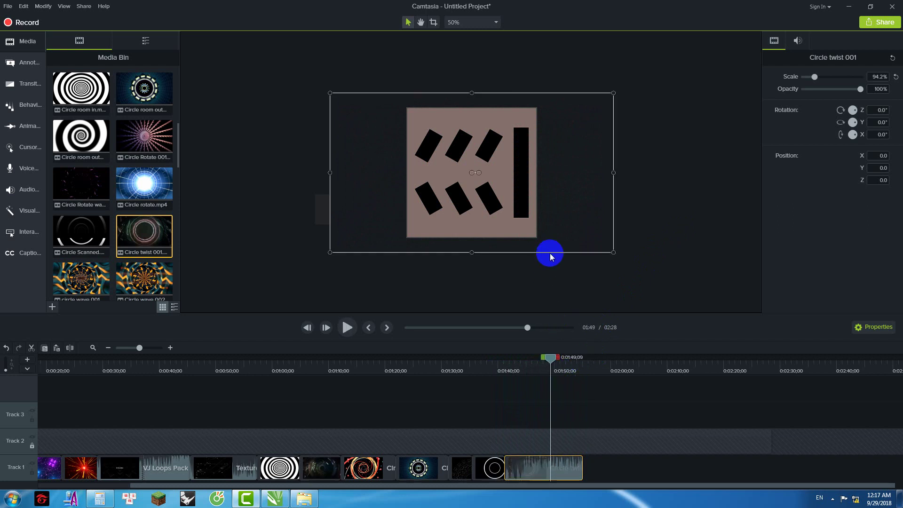
left_click(433, 23)
left_click_drag(613, 171, 510, 172)
left_click_drag(420, 93, 420, 108)
left_click_drag(418, 253, 413, 237)
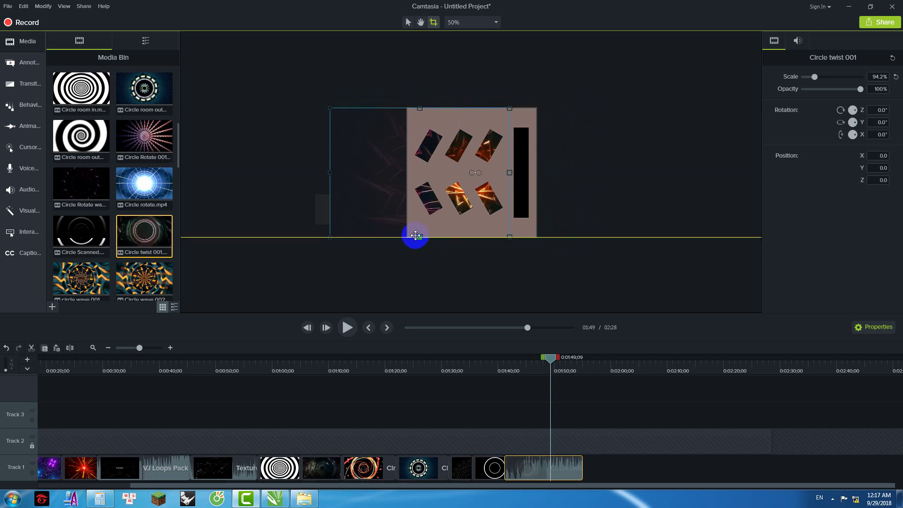
left_click_drag(361, 171, 407, 173)
Step: Crop Circle out to sharp's left side and align its edges with the template square
left_click(492, 473)
left_click(353, 166)
left_click_drag(347, 172, 407, 174)
left_click_drag(515, 173, 510, 173)
left_click_drag(550, 357, 508, 357)
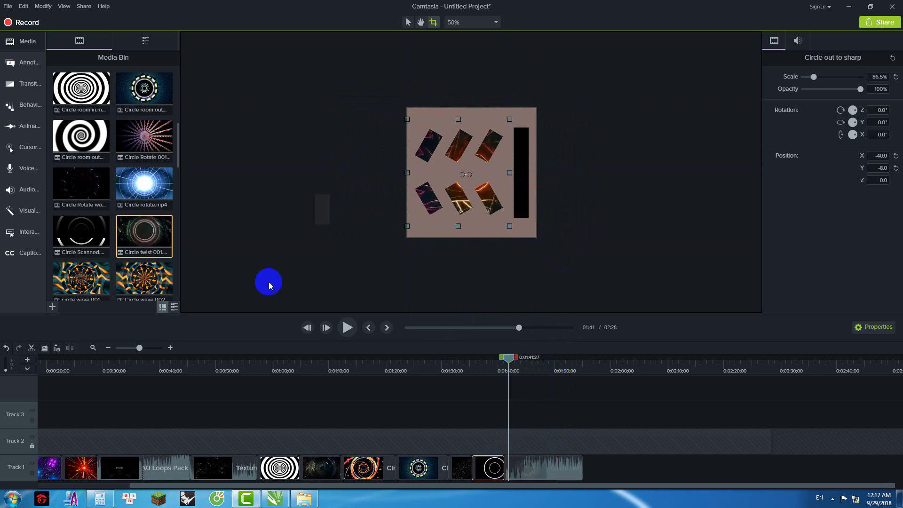
Step: Browse the Media Bin and add Line motion 004 to the canvas
left_click(86, 239)
scroll(94, 240, "down", 3)
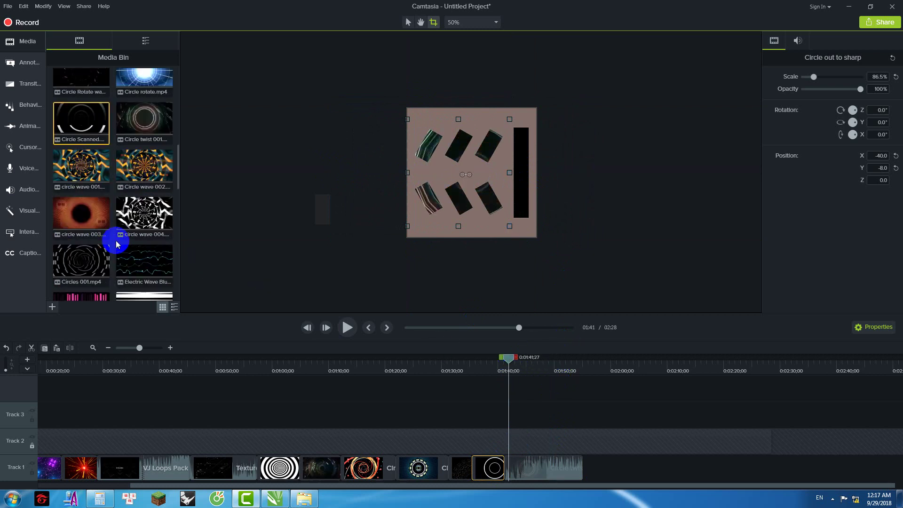
scroll(109, 226, "down", 1)
left_click(106, 240)
left_click(170, 241, "ctrl")
left_click(89, 242)
left_click(211, 207)
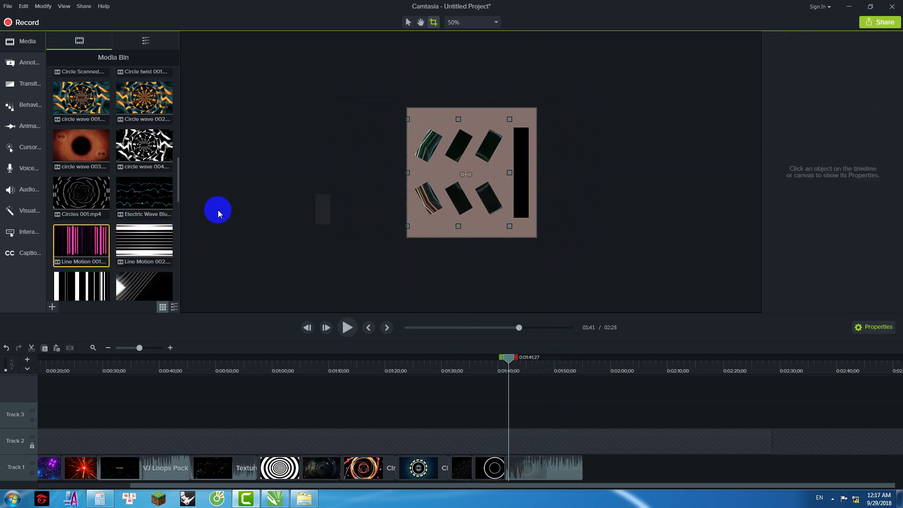
left_click_drag(130, 287, 475, 175)
left_click(408, 22)
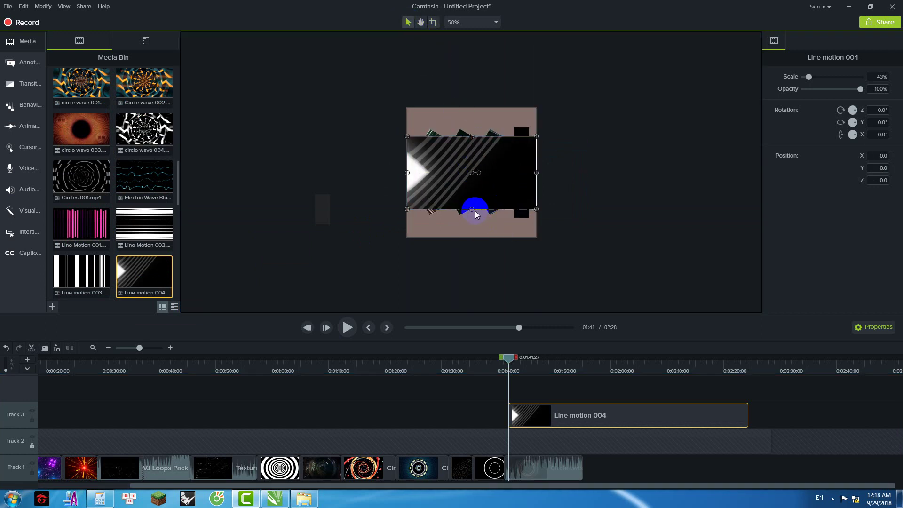
Step: Scale Line motion 004 to 56.4% and move it to the end of Track 1
left_click_drag(471, 209, 475, 233)
key("ctrl+z")
left_click_drag(408, 208, 388, 218)
left_click_drag(532, 412, 601, 484)
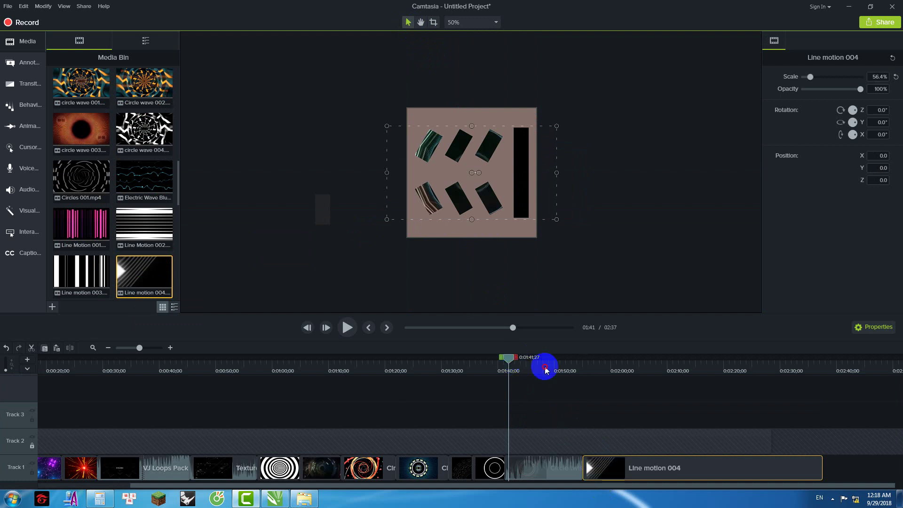
Step: Play the preview from 01:52 and stop at about 02:34
left_click(571, 370)
key("space")
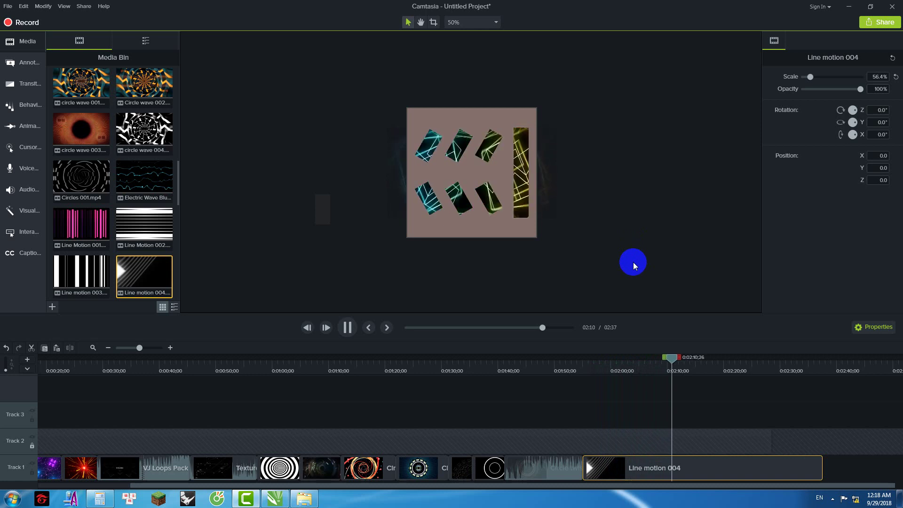
left_click_drag(682, 358, 807, 393)
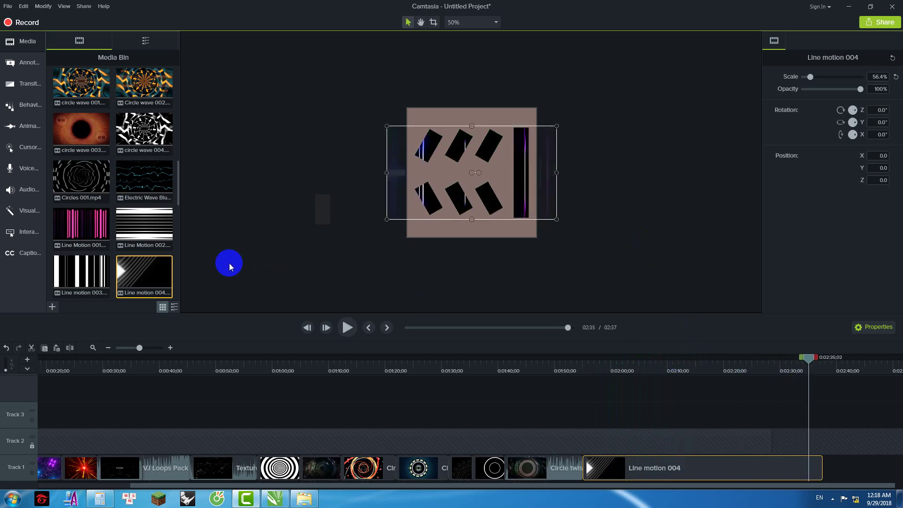
Step: Append Run Circle 001 to the end of Track 1 and check a later frame
left_click(101, 270)
scroll(114, 254, "down", 2)
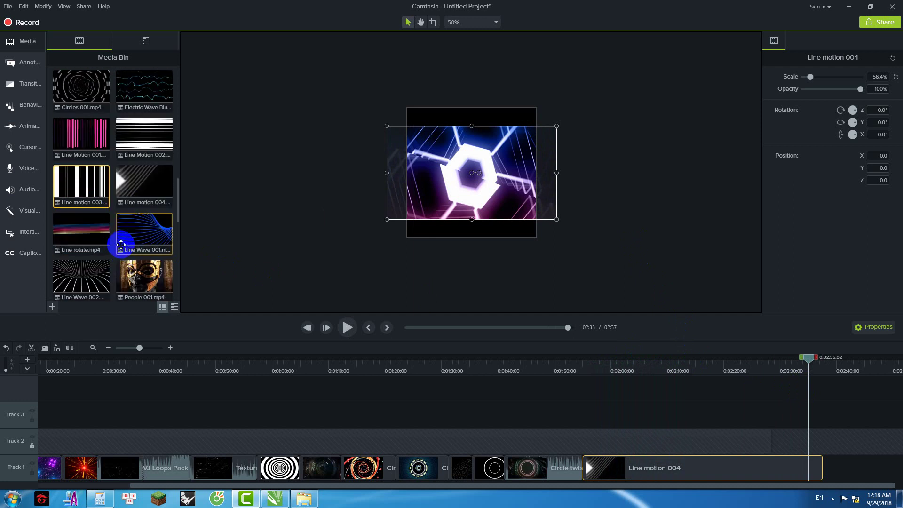
scroll(121, 244, "down", 3)
left_click(83, 215)
left_click_drag(83, 214, 861, 459)
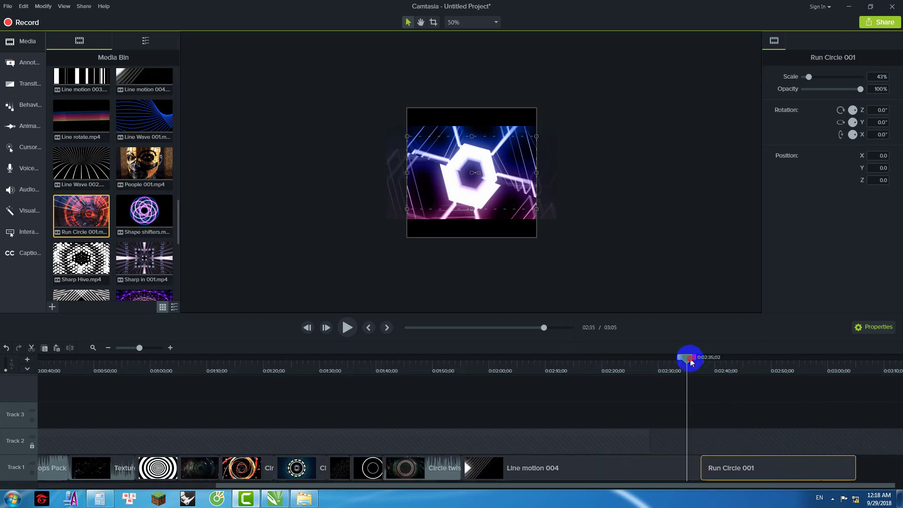
left_click_drag(689, 357, 716, 366)
left_click(570, 400)
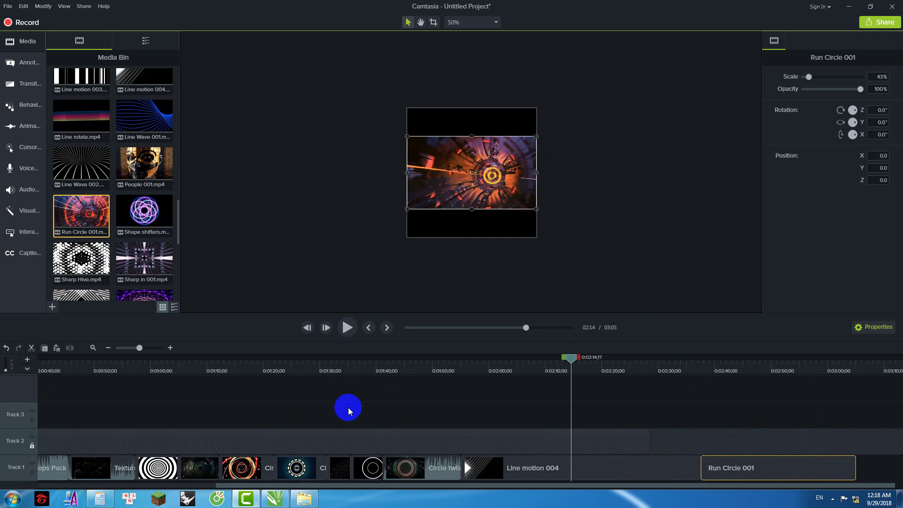
Step: Unlock Track 2 and extend the Group 1 template to cover Run Circle 001
left_click(66, 452)
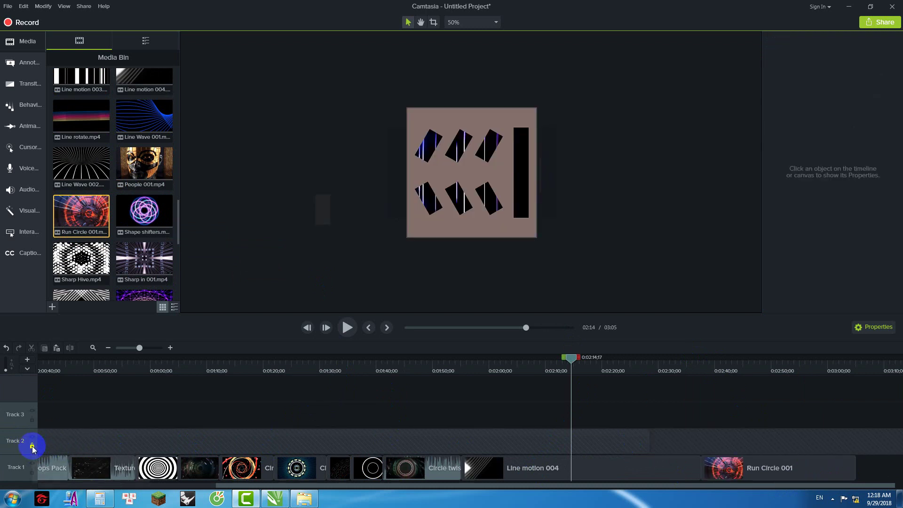
left_click(32, 446)
left_click(613, 449)
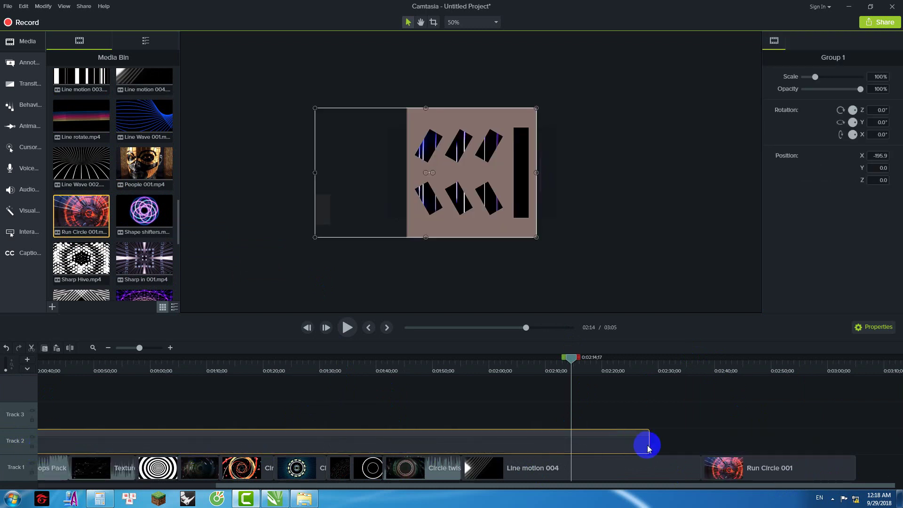
left_click_drag(649, 442, 897, 434)
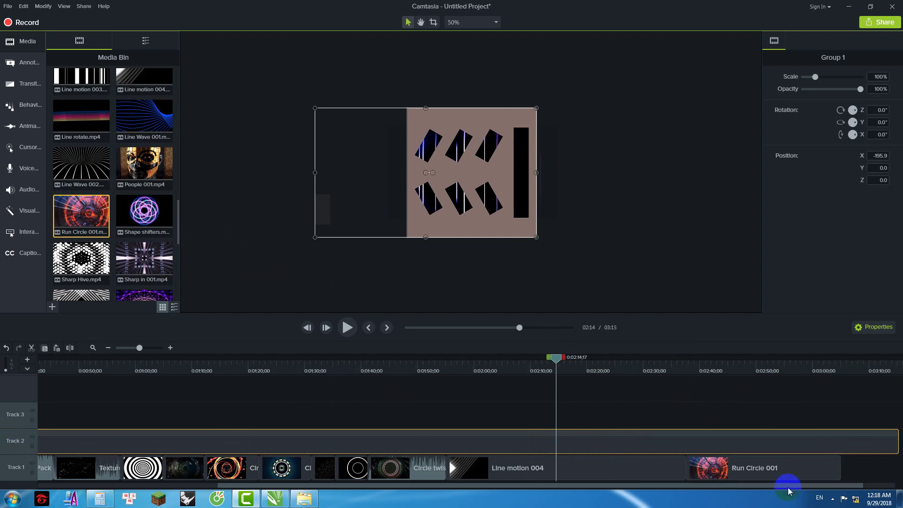
left_click_drag(768, 489, 898, 437)
Step: Enlarge Run Circle 001 to 61% scale and preview from about 02:36
left_click(698, 477)
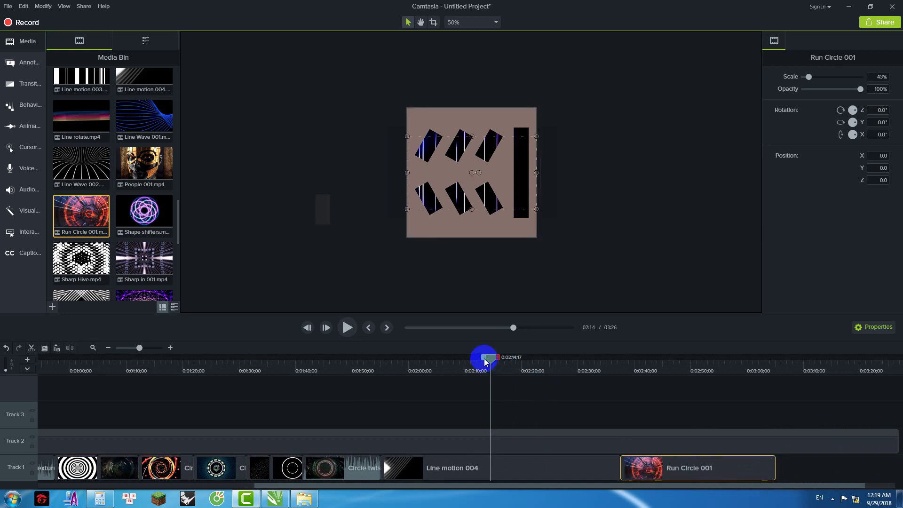
left_click_drag(500, 363, 621, 372)
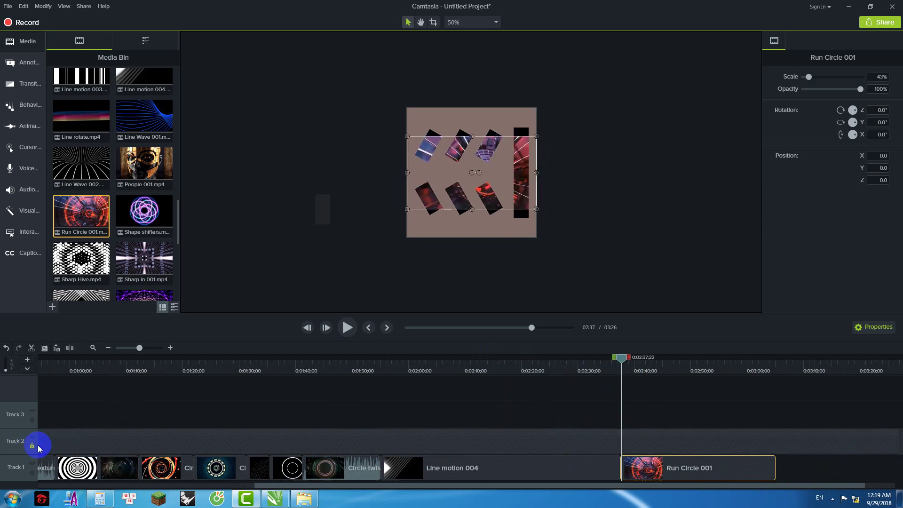
left_click_drag(623, 359, 629, 358)
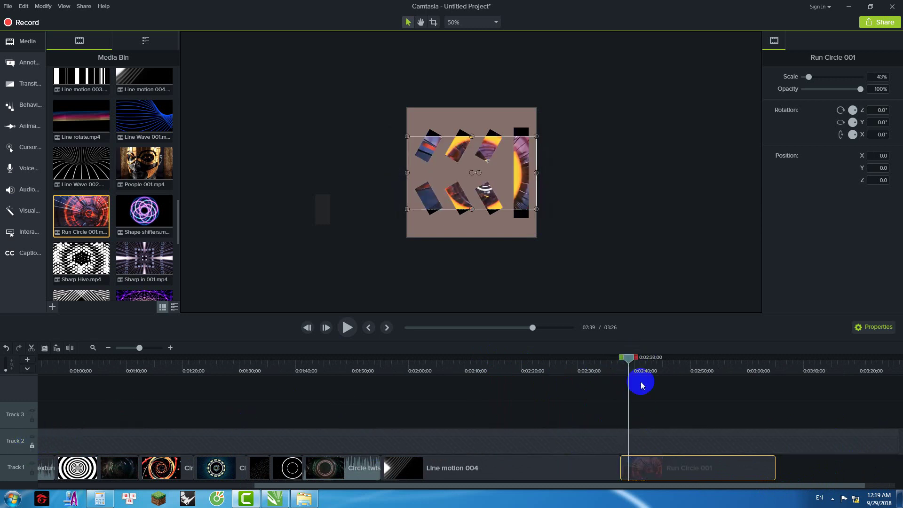
mouse_move(472, 208)
left_mouse_down()
mouse_move(472, 223)
mouse_move(467, 214)
left_mouse_up()
left_click_drag(407, 173, 383, 172)
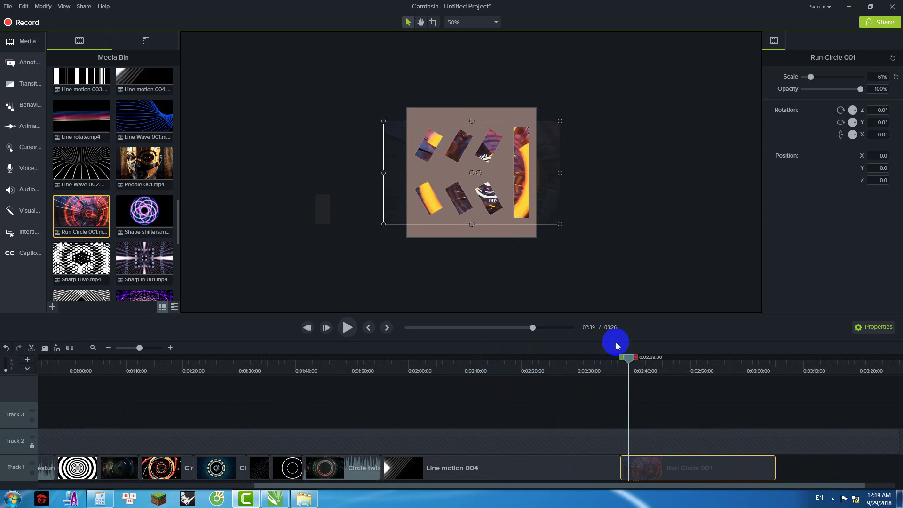
left_click_drag(624, 362, 611, 360)
left_click(347, 327)
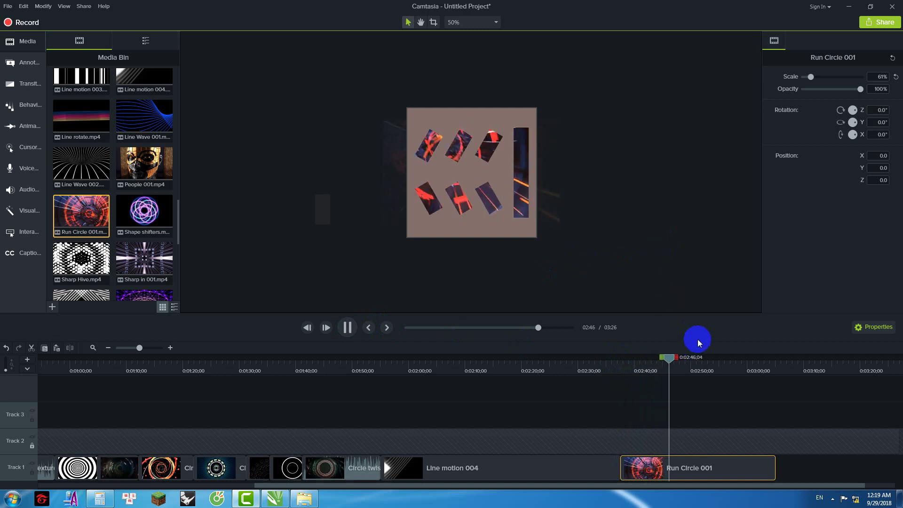
Step: Cut a marked time range out of Run Circle 001
left_click_drag(679, 360, 619, 360)
right_click(631, 380)
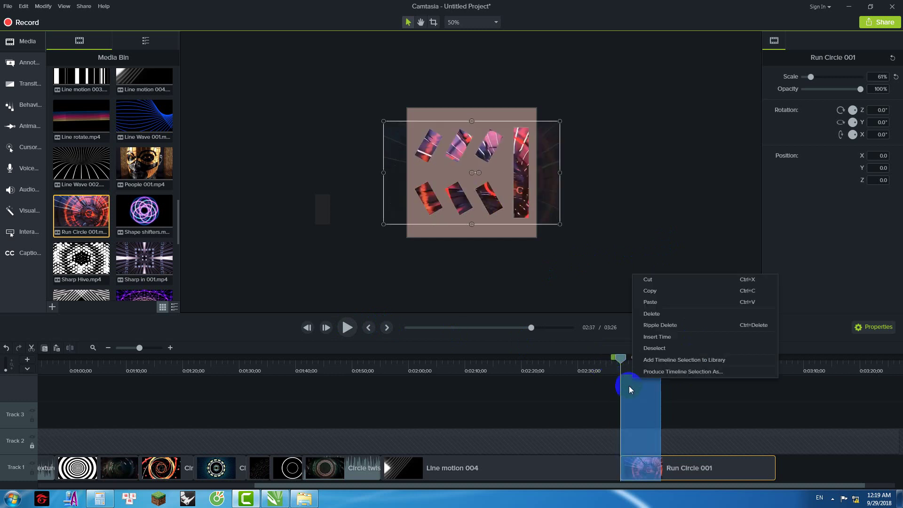
left_click(648, 279)
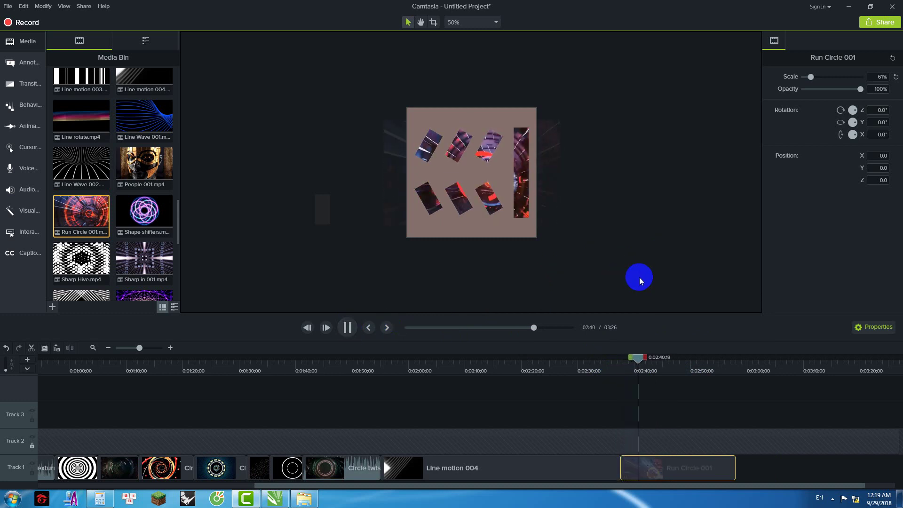
left_click(664, 362)
Step: Cut the range after 02:45 from Run Circle 001 and review the masks
left_click_drag(679, 363, 752, 364)
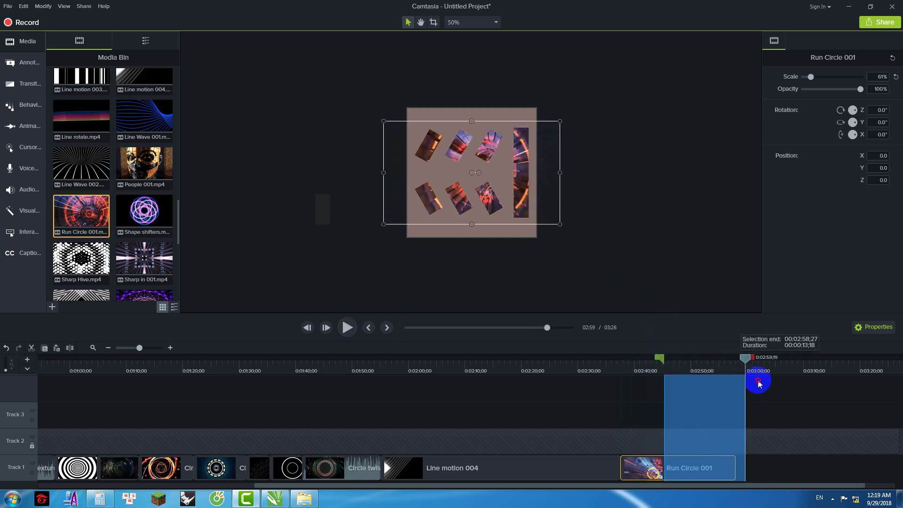
right_click(724, 387)
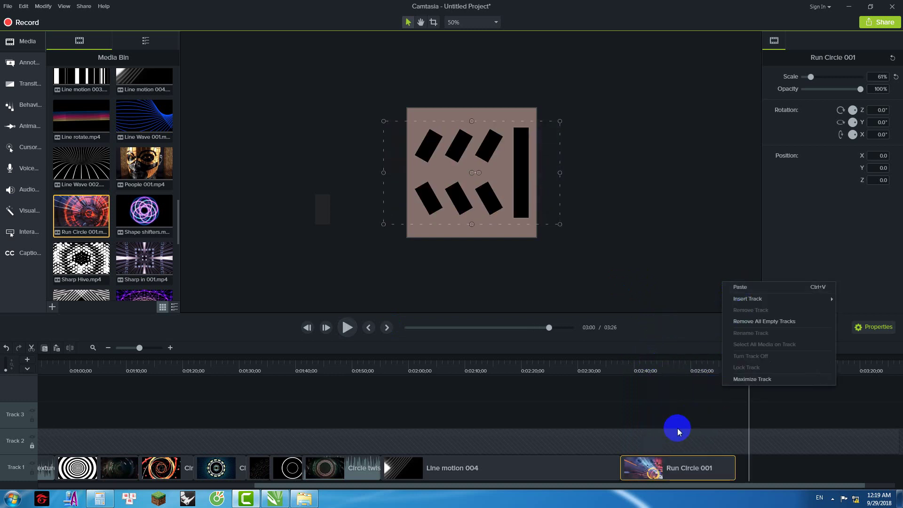
left_click(670, 266)
mouse_move(748, 359)
left_mouse_down()
mouse_move(661, 359)
mouse_move(748, 361)
left_mouse_up()
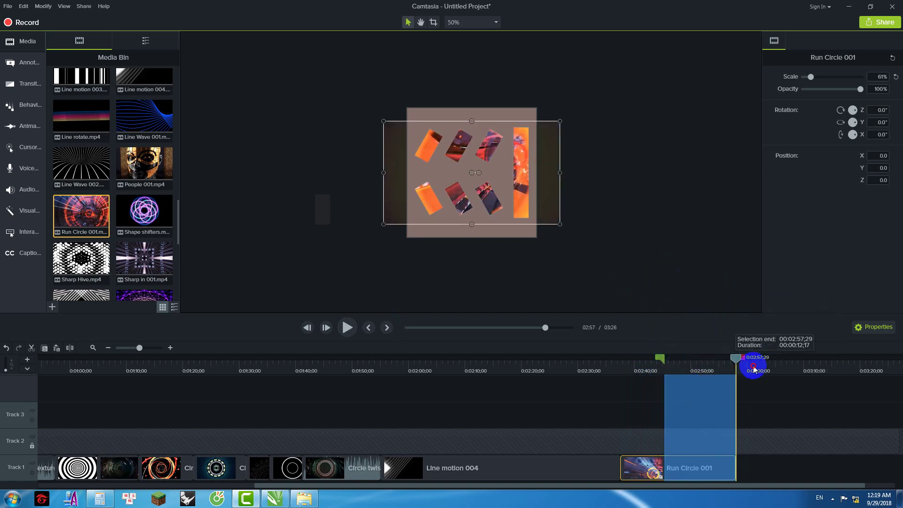
right_click(720, 383)
left_click(739, 277)
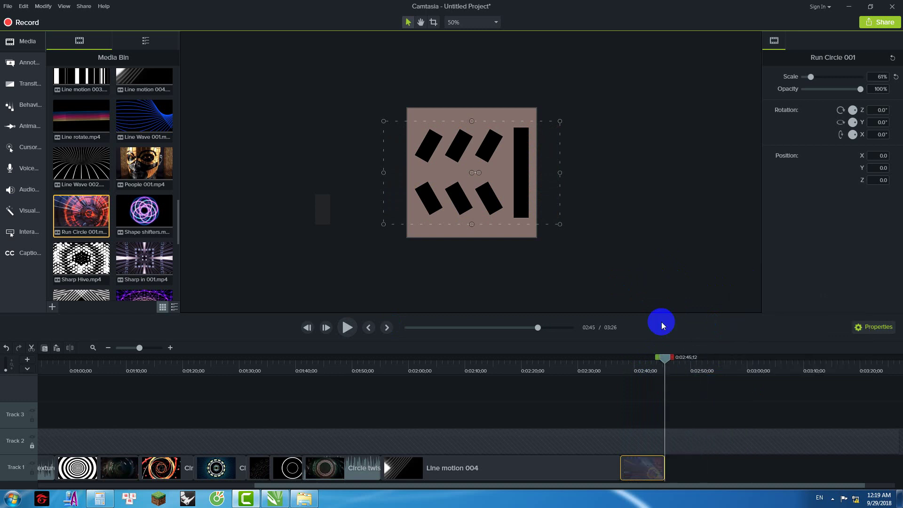
left_click_drag(669, 359, 649, 359)
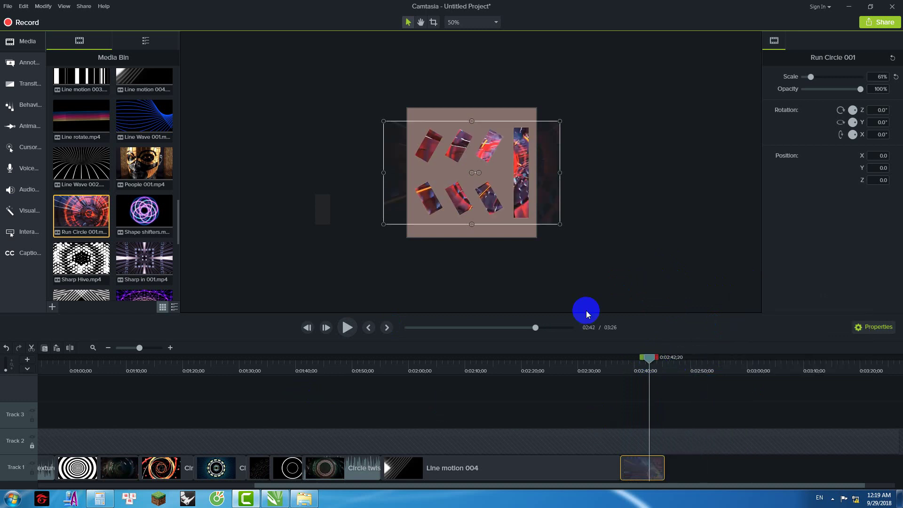
left_click(478, 258)
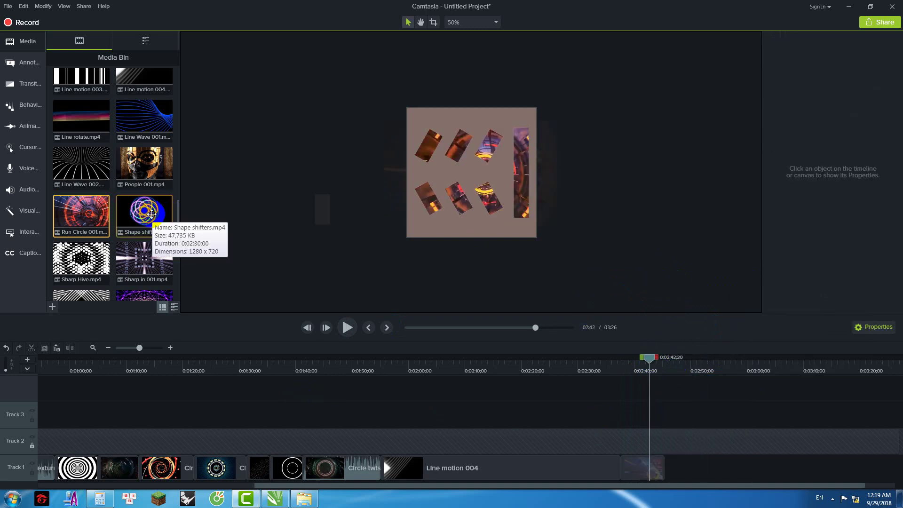
Step: Add Shape shifters to Track 1 and crop Run Circle 001's left and right sides
left_click_drag(148, 215, 663, 472)
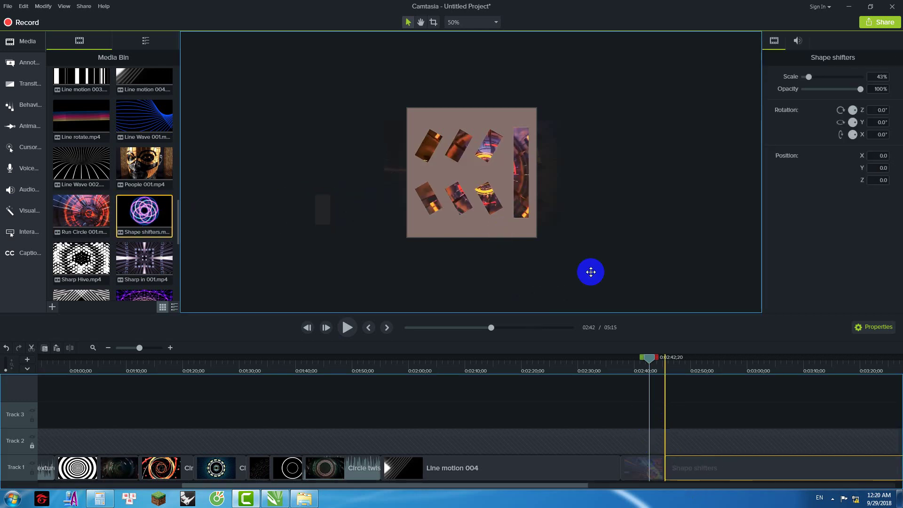
left_click_drag(608, 402, 631, 467)
left_click(634, 470)
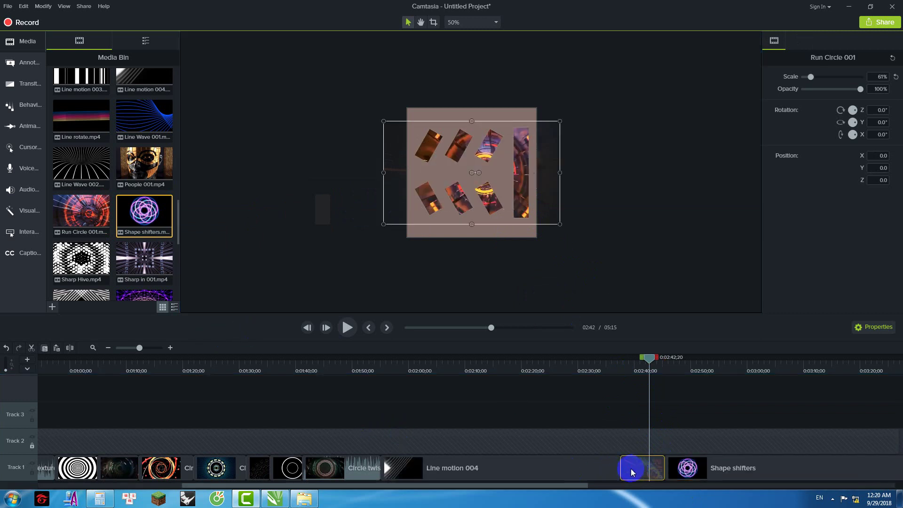
left_click(434, 23)
left_click_drag(560, 172, 508, 174)
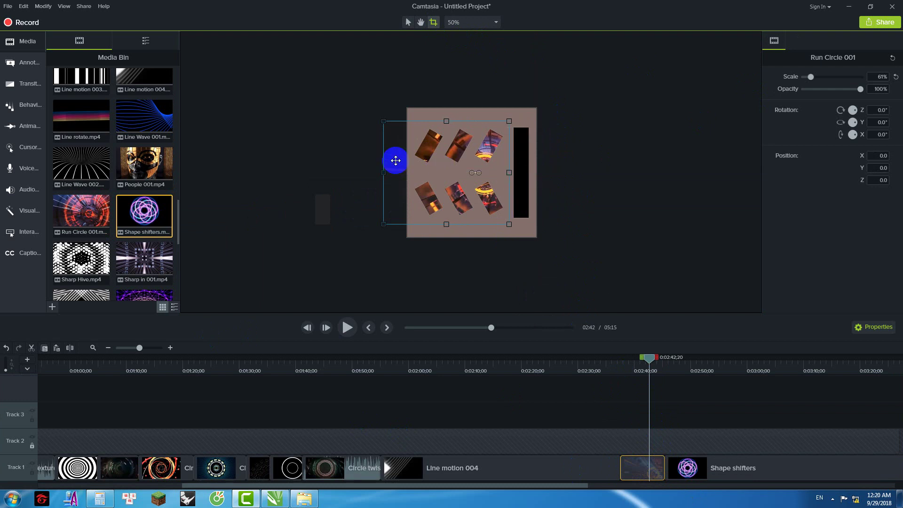
left_click_drag(382, 170, 409, 171)
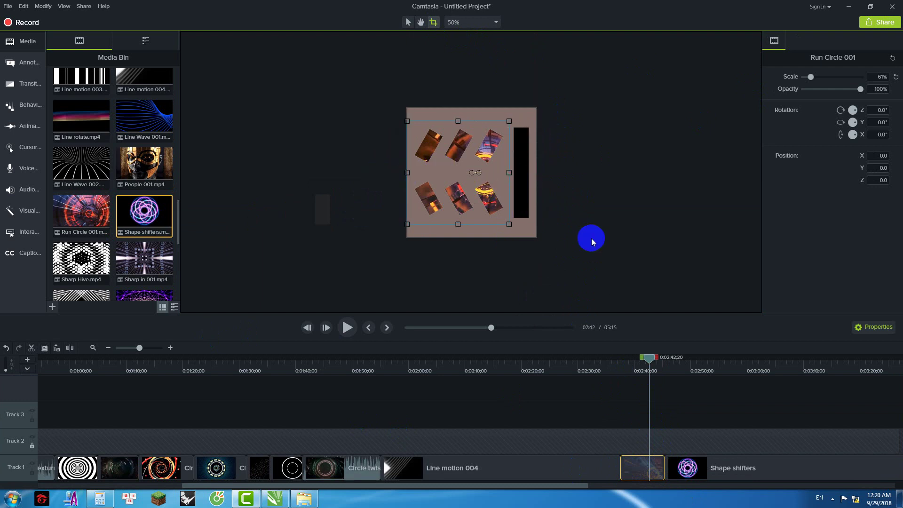
left_click(685, 394)
Step: Enlarge Shape shifters to 87.4% and shift it left at 2:46
left_click_drag(648, 359, 672, 365)
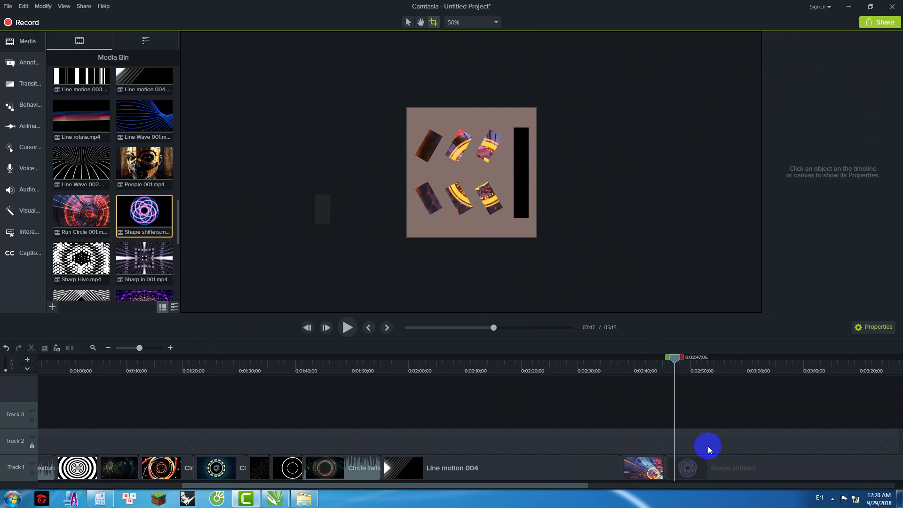
left_click(711, 469)
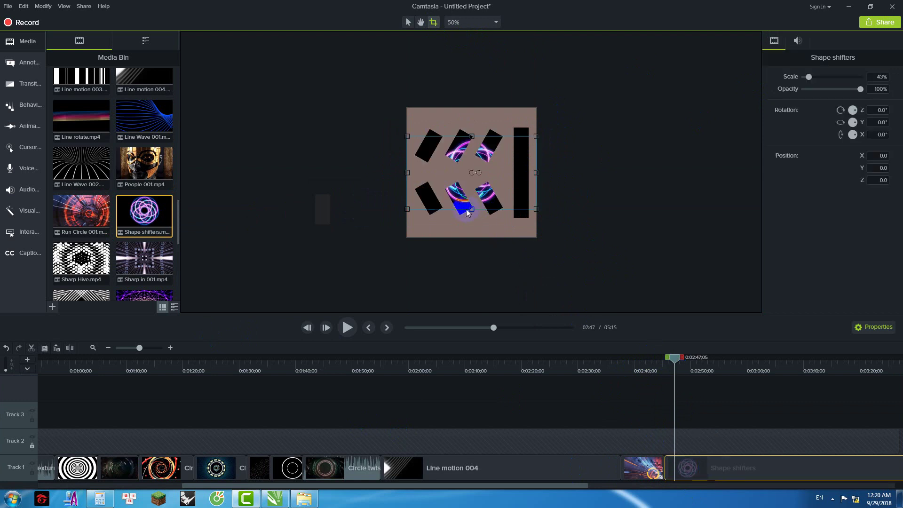
left_click(408, 22)
left_click_drag(407, 210, 368, 246)
left_click_drag(557, 184, 544, 187)
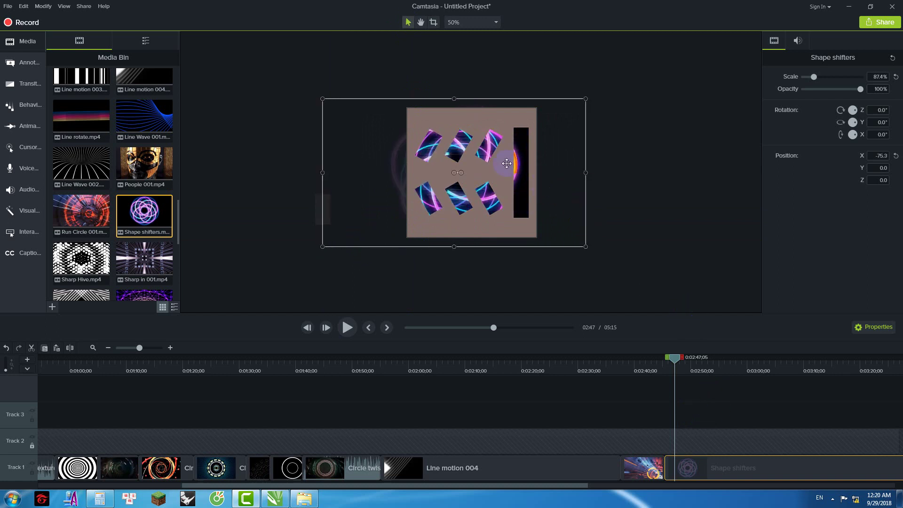
Step: Crop Shape shifters' right, left, top and bottom edges to the template
left_click(439, 25)
left_click_drag(588, 173, 512, 172)
left_click_drag(324, 170, 423, 156)
left_click_drag(460, 99, 460, 109)
left_click_drag(471, 236, 461, 237)
left_click(677, 361)
left_click_drag(678, 363, 659, 360)
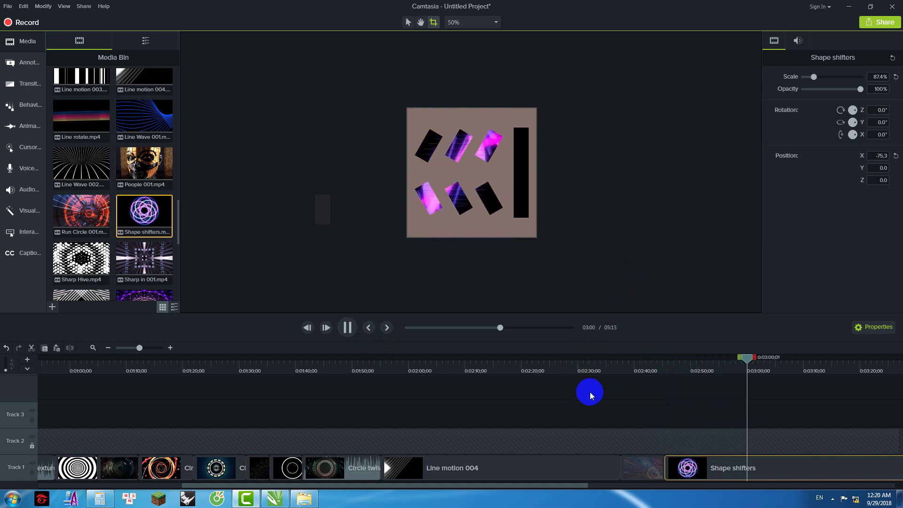
Step: Cut away everything after 3:23;12 and return to 3:17;19
left_click_drag(581, 486, 723, 483)
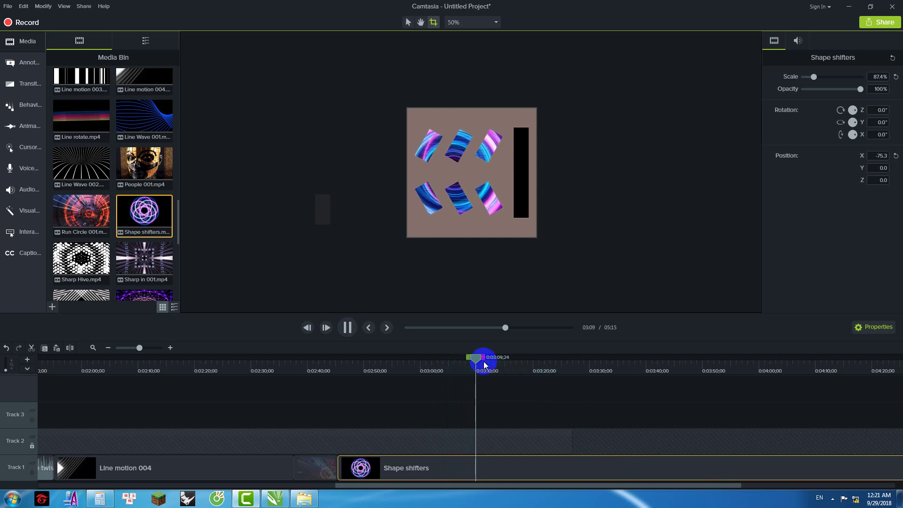
left_click_drag(481, 361, 594, 400)
mouse_move(520, 486)
left_mouse_down()
mouse_move(657, 484)
mouse_move(535, 485)
left_mouse_up()
left_click_drag(523, 358, 480, 373)
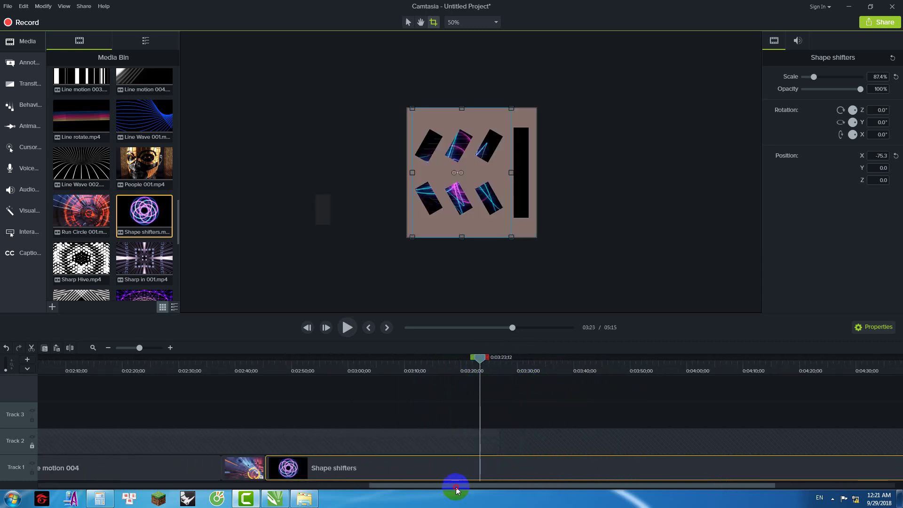
left_click_drag(456, 489, 575, 487)
left_click(863, 373, "shift")
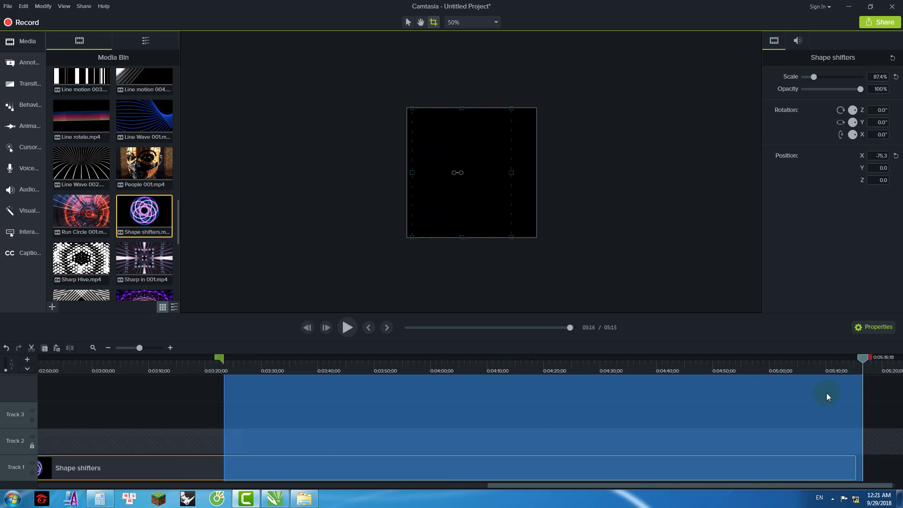
right_click(828, 396)
left_click(756, 274)
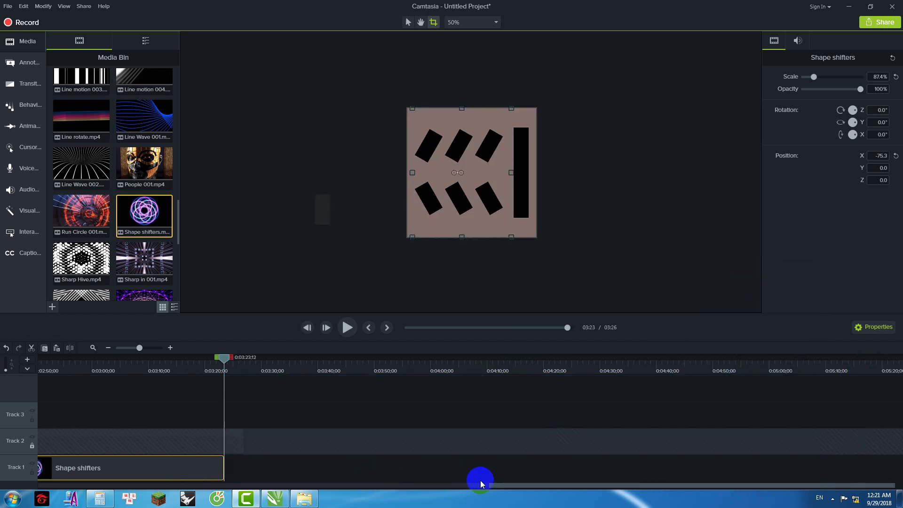
left_click_drag(514, 484, 397, 484)
left_click_drag(638, 361, 605, 360)
Step: Find Star room in in the Media Bin and place it after Shape shifters
left_click(145, 261)
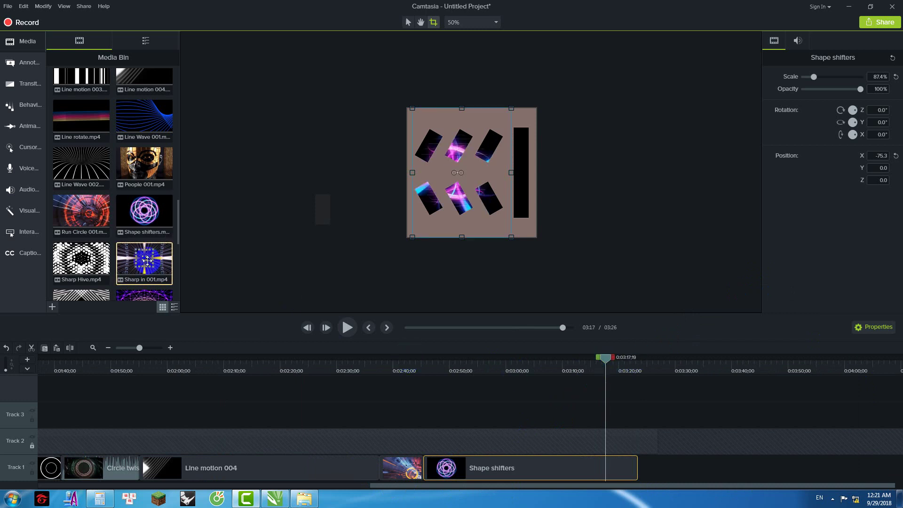
scroll(144, 263, "down", 3)
left_click(87, 216)
scroll(123, 221, "down", 1)
left_click(143, 203, "ctrl")
scroll(143, 217, "down", 7)
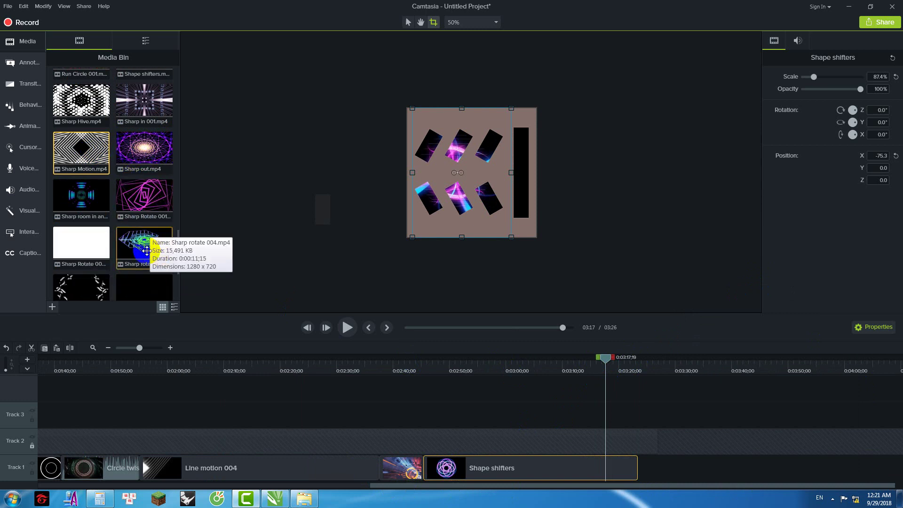
left_click(143, 254, "ctrl")
left_click_drag(143, 254, 742, 489)
Step: Resize Star room in to fit the black shapes, checking 3:08–3:30
mouse_move(484, 359)
left_mouse_down()
mouse_move(534, 358)
mouse_move(490, 374)
left_mouse_up()
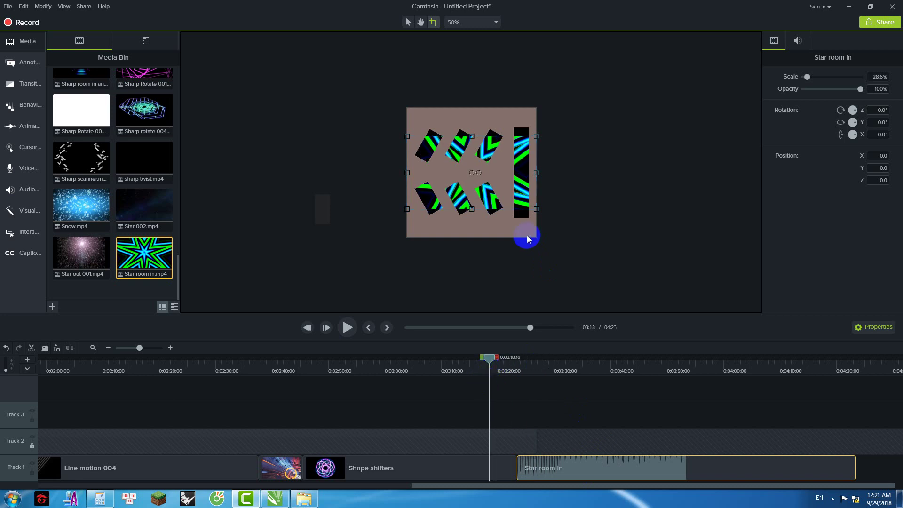
left_click_drag(536, 172, 510, 177)
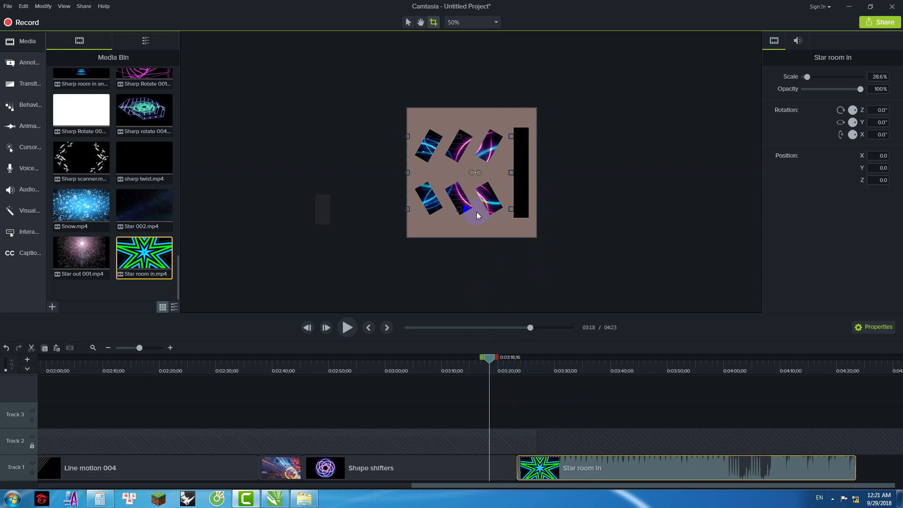
left_click(411, 464)
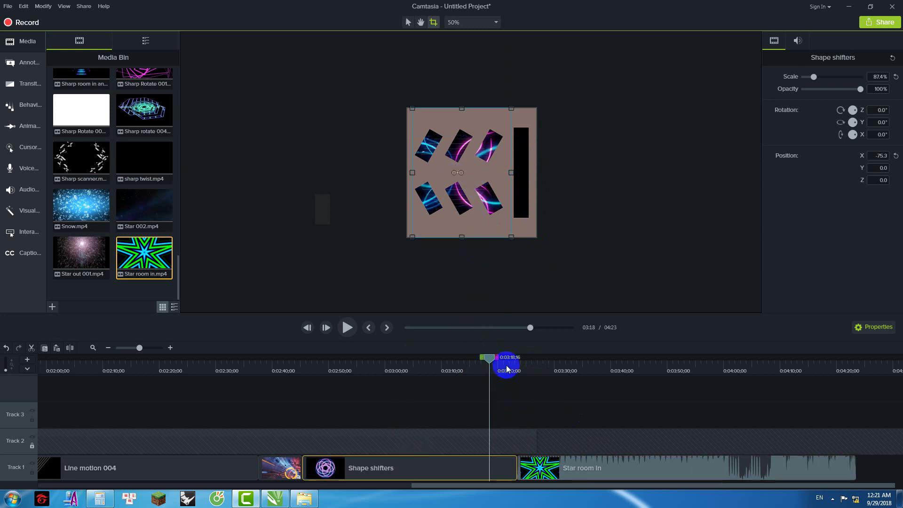
left_click_drag(489, 360, 544, 359)
left_click(433, 378)
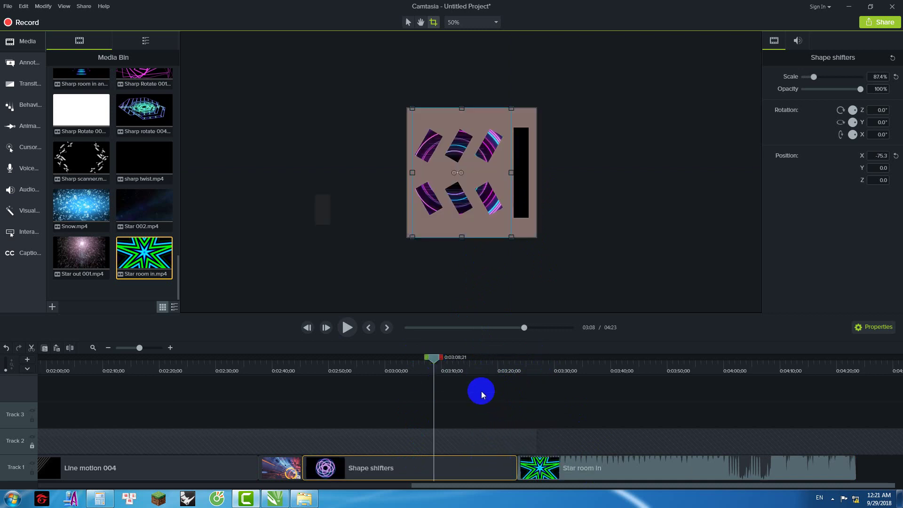
left_click_drag(441, 360, 558, 372)
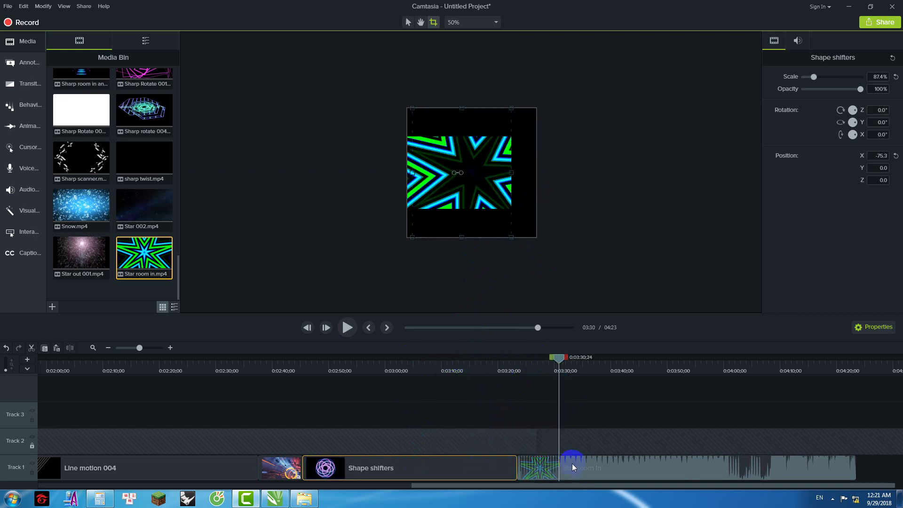
left_click(396, 283)
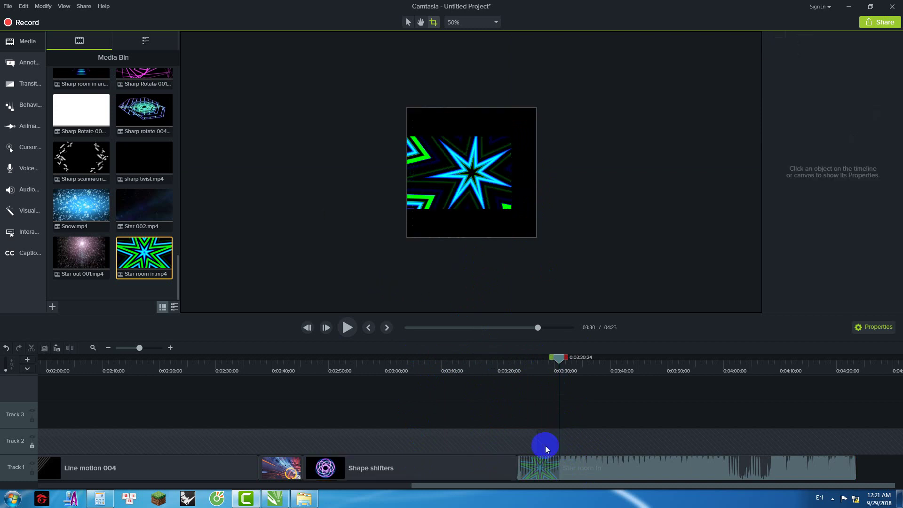
left_click(545, 465)
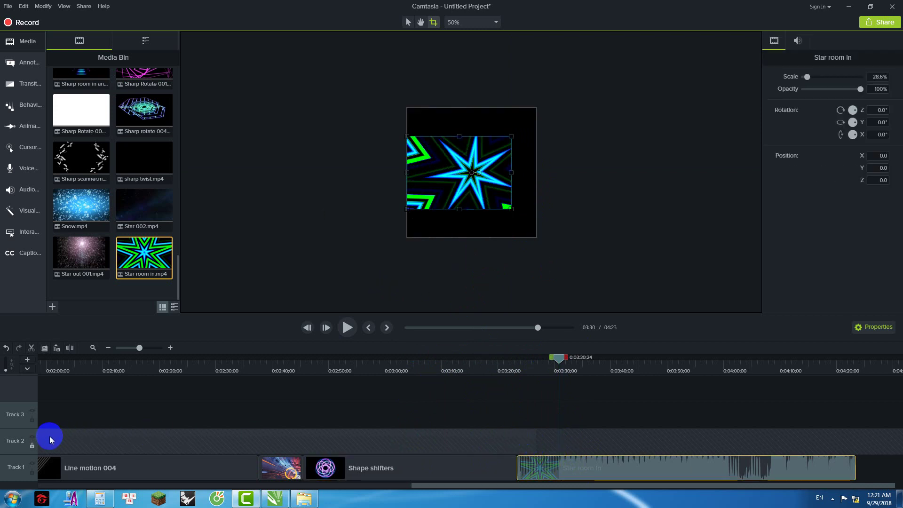
Step: Unlock Track 2, extend Group 1 over Star room in, and relock it
left_click(32, 445)
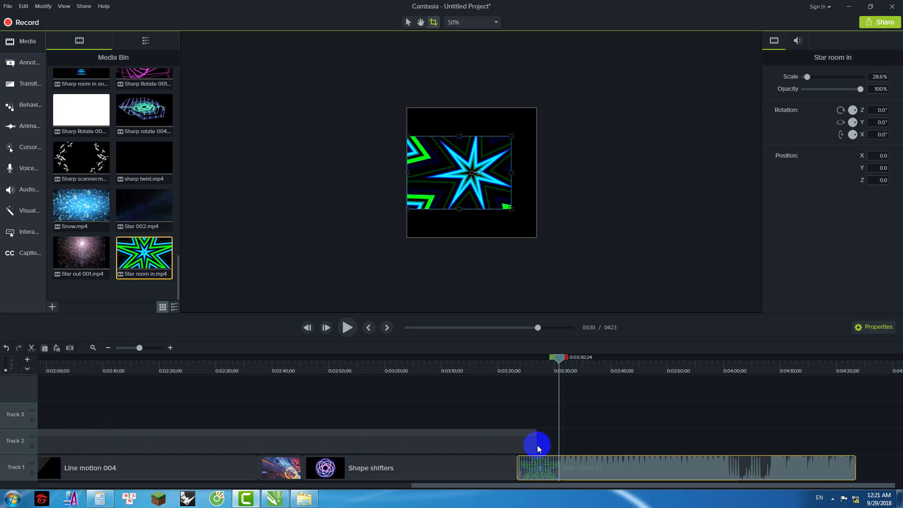
left_click_drag(536, 445, 868, 435)
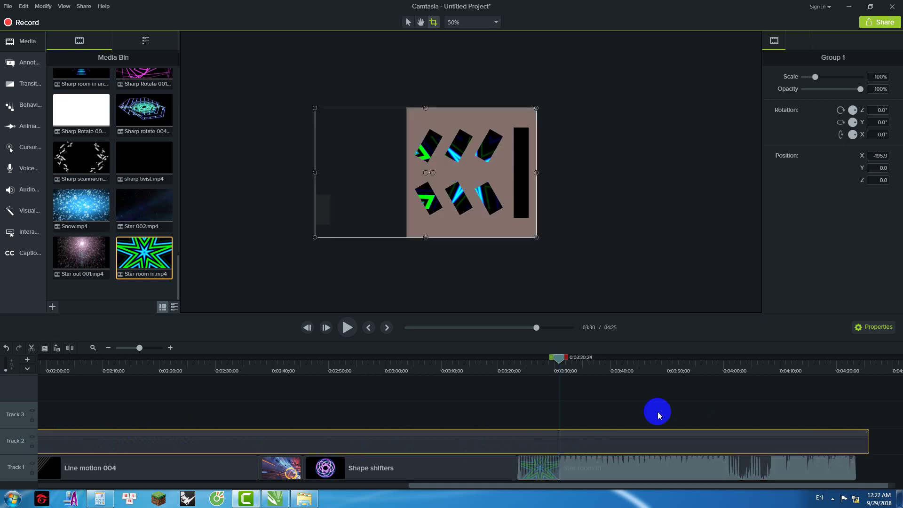
left_click(32, 444)
Step: Enlarge Star room in to 40.6% on the canvas
left_click(589, 467)
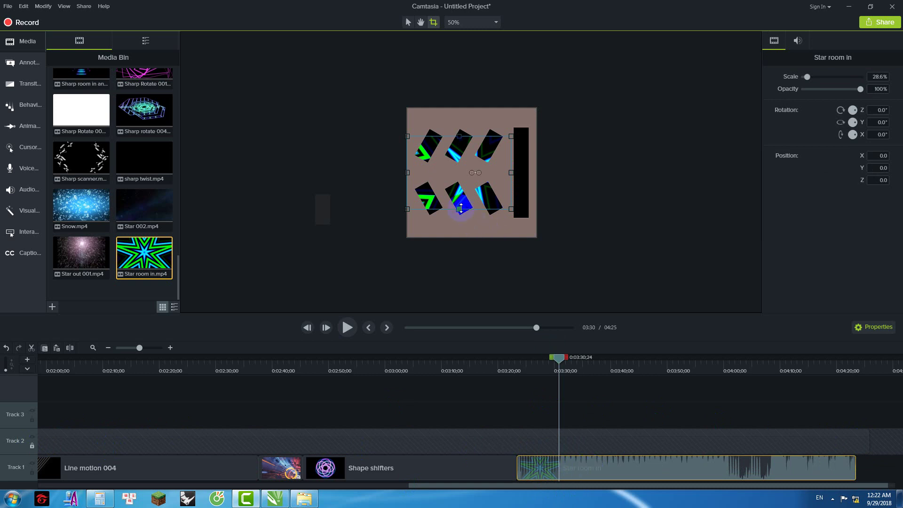
left_click(408, 23)
left_click(456, 207)
left_click_drag(459, 208, 458, 224)
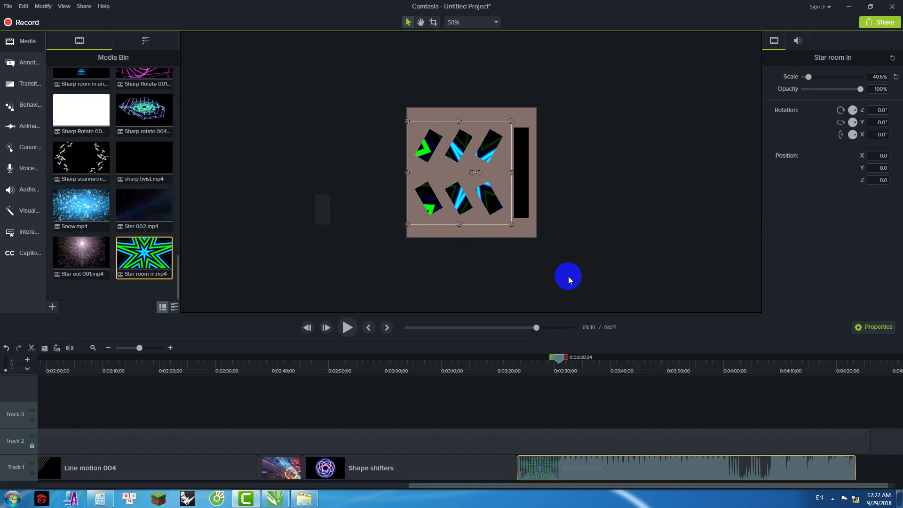
Step: Cut away the rest of Star room in after 3:30;26
left_click_drag(562, 363, 856, 369)
right_click(783, 391)
left_click(673, 273)
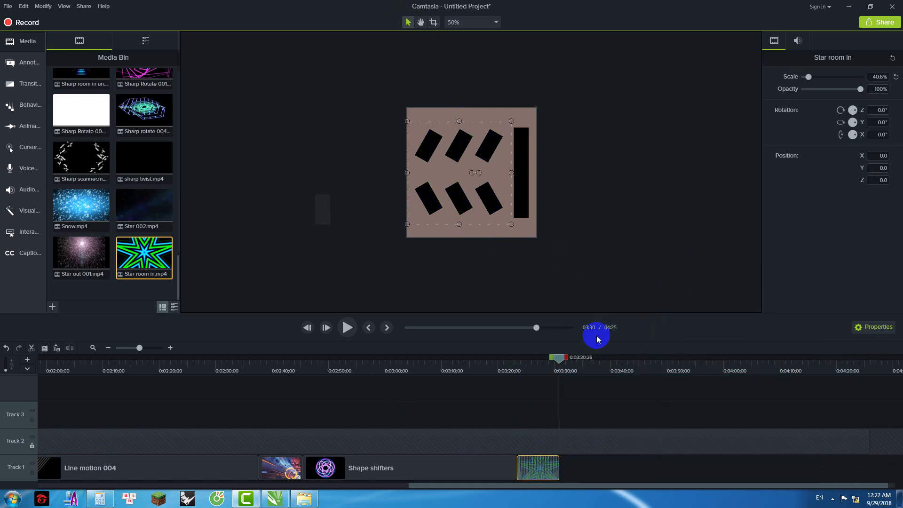
Step: Preview the new section from 3:22;26 to 3:29;23
left_click_drag(557, 360, 508, 373)
left_click(347, 328)
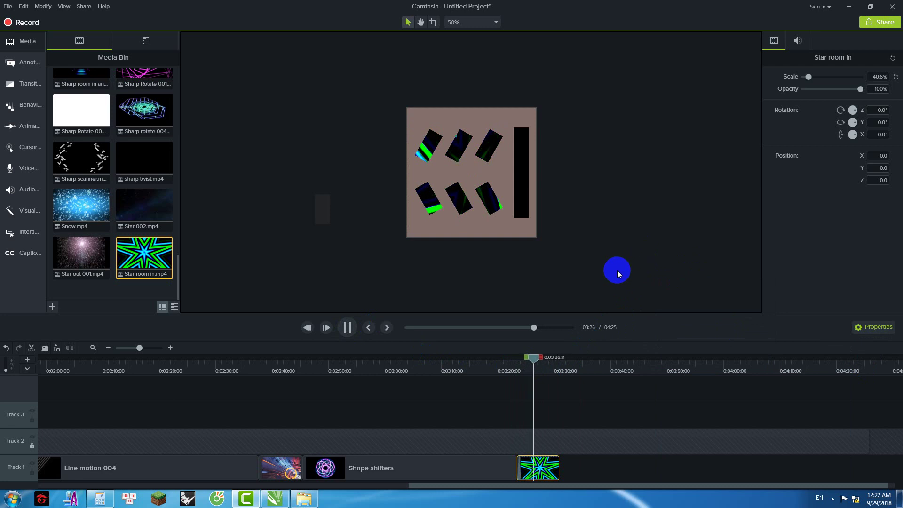
left_click_drag(534, 359, 553, 365)
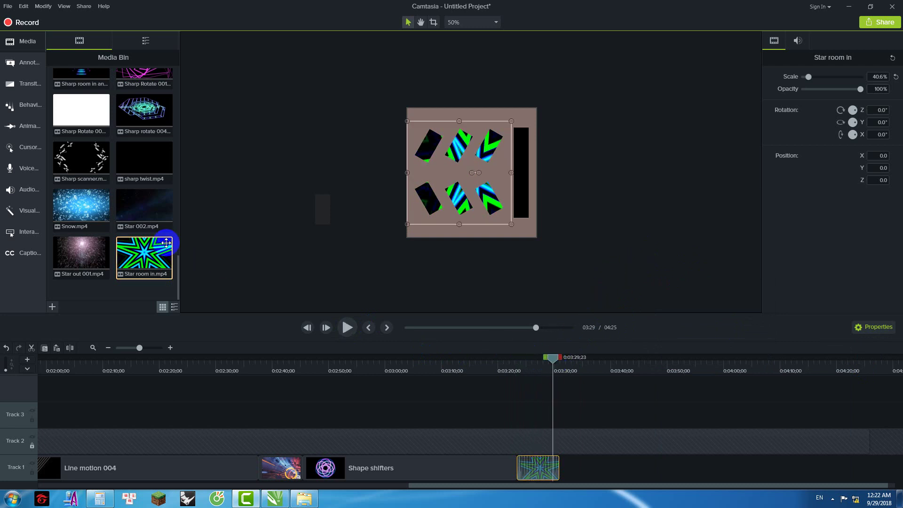
left_click_drag(177, 272, 189, 209)
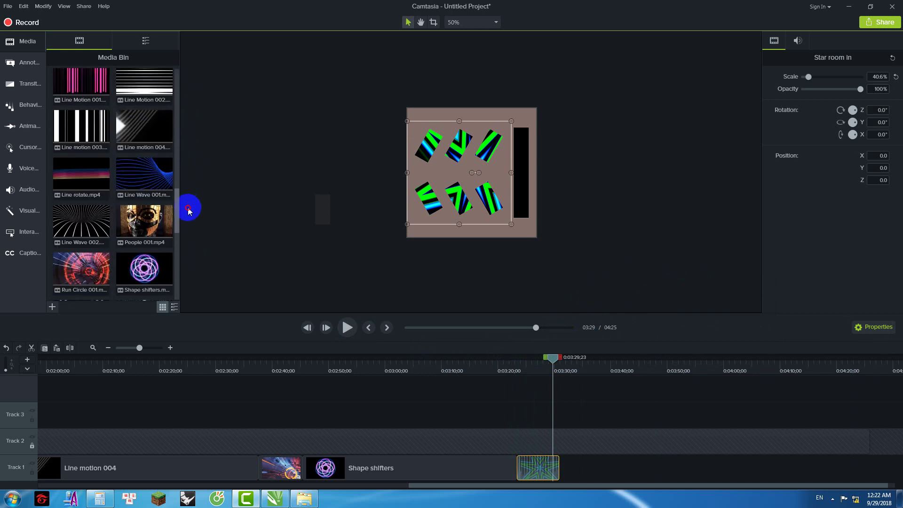
Step: Add Line rotate after Star room in at 69.6%, crop its right side, and preview
left_click_drag(81, 178, 562, 480)
left_click_drag(471, 209, 471, 231)
left_click(433, 23)
left_click_drag(536, 173, 512, 173)
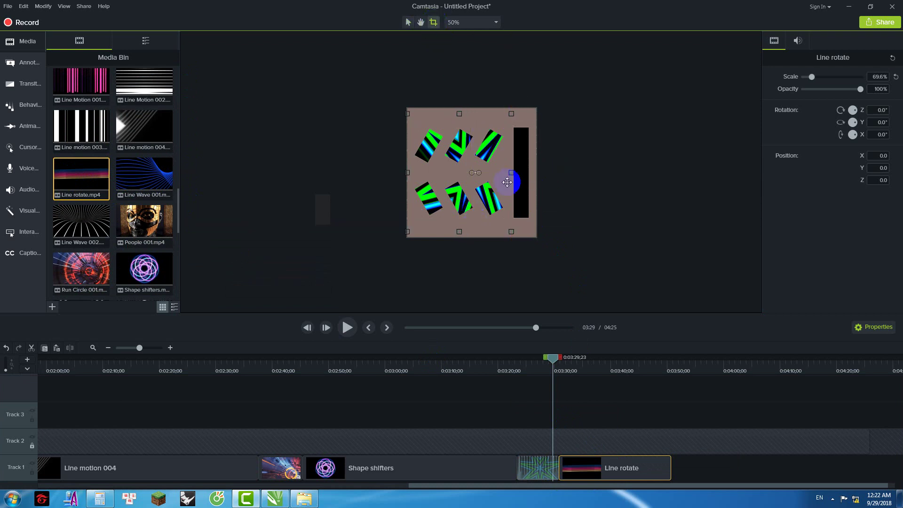
left_click_drag(557, 361, 563, 360)
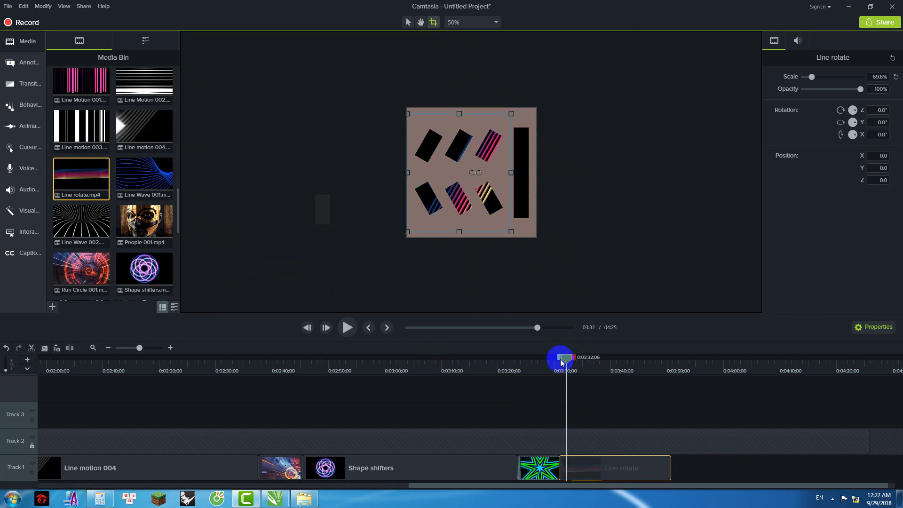
left_click(347, 327)
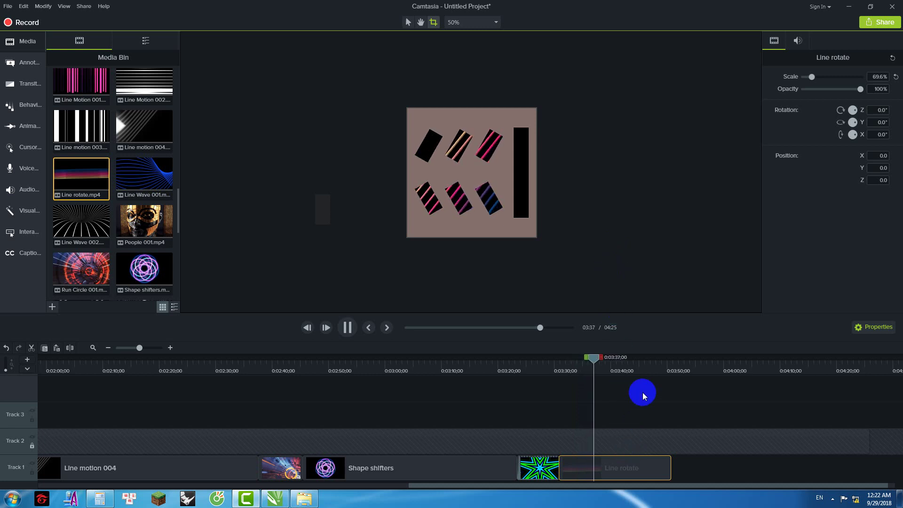
left_click_drag(602, 361, 575, 360)
Step: Enlarge Line rotate to 104.2% and shift it left to X -91.5
left_click(611, 470)
left_click(408, 22)
left_click_drag(398, 172, 379, 171)
left_click_drag(460, 184, 428, 186)
left_click_drag(583, 365, 552, 365)
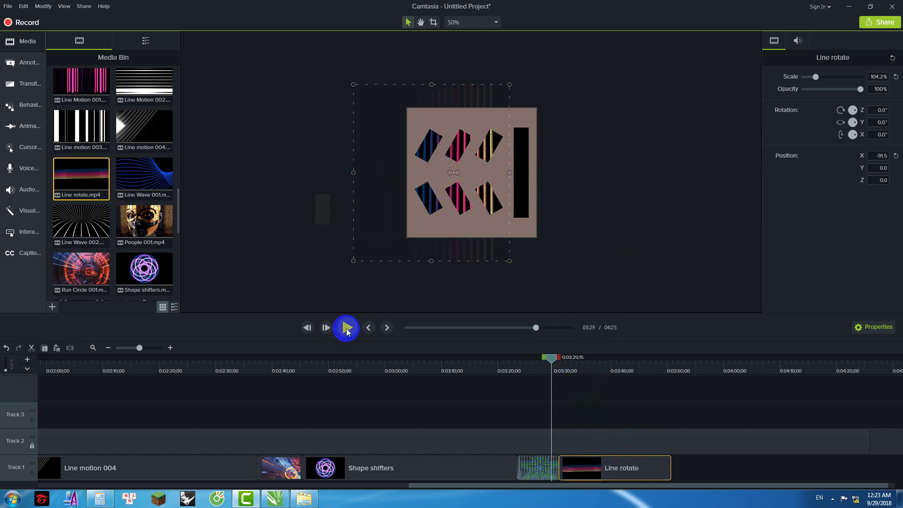
Step: Replay the Line rotate section and start a range near 3:30 without editing
left_click(346, 326)
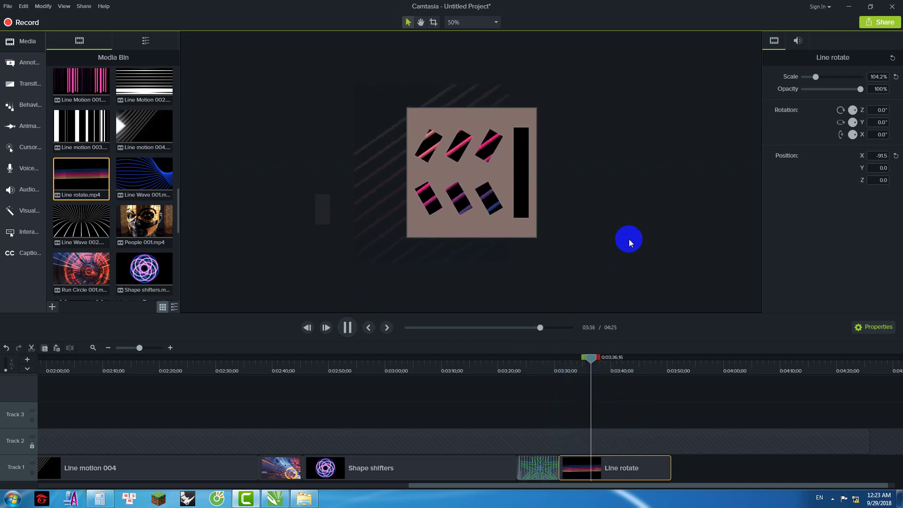
left_click(348, 328)
left_click_drag(629, 357, 579, 366)
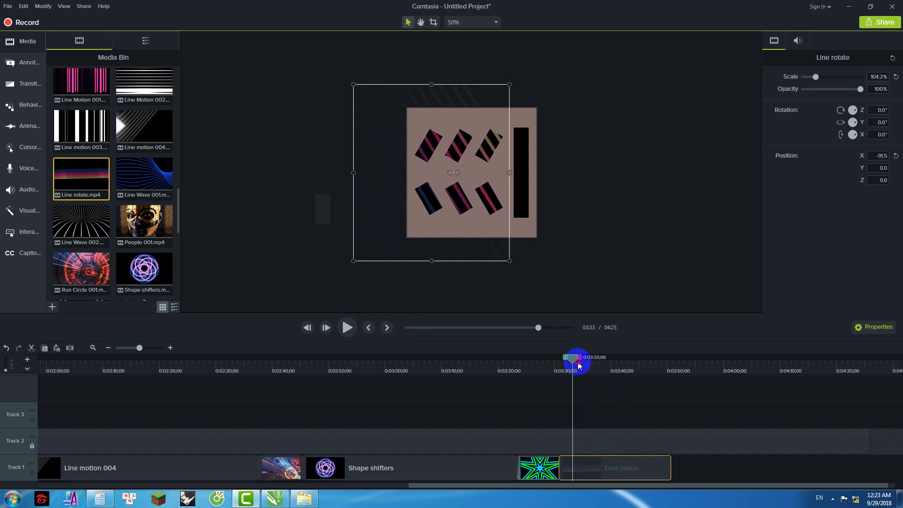
left_click_drag(551, 366, 659, 360)
right_click(571, 254)
left_click(588, 319)
Step: Trim Line rotate's end at 3:41 and scroll down the Media Bin
right_click(649, 257)
left_click(651, 304)
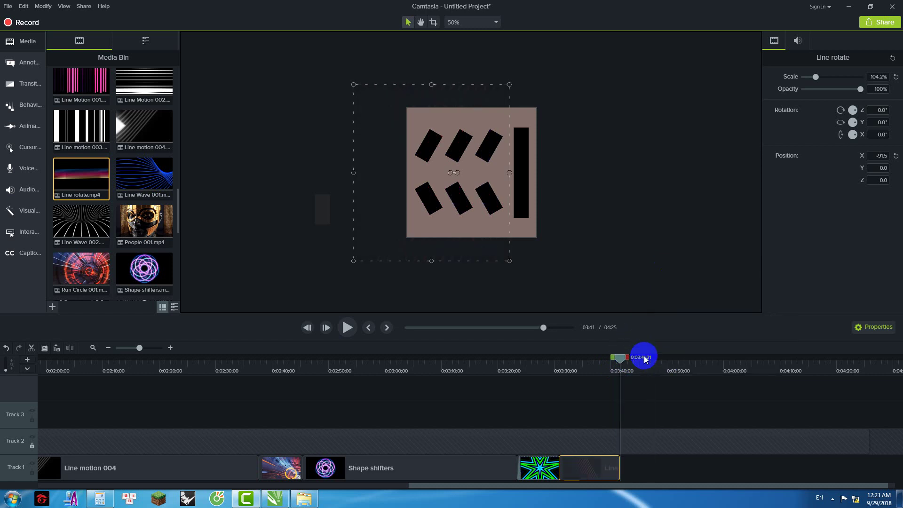
left_click(141, 226)
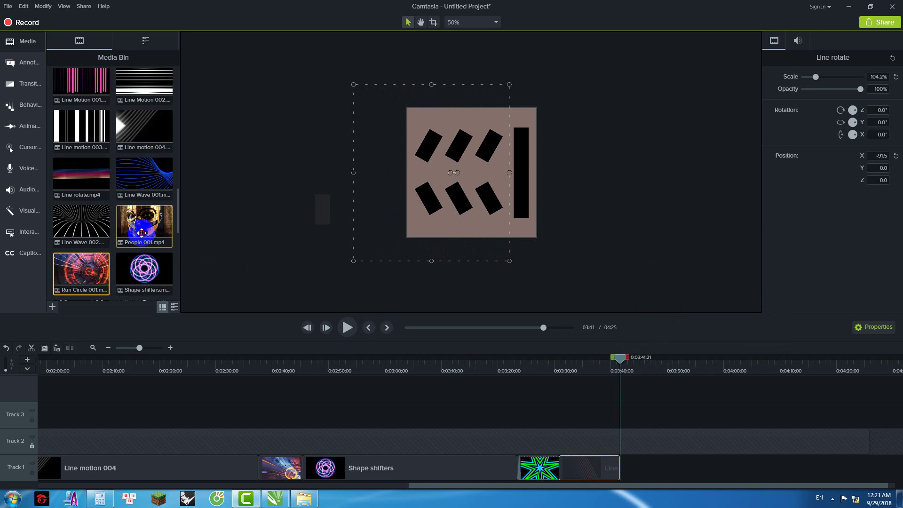
scroll(123, 226, "down", 4)
left_click(79, 274)
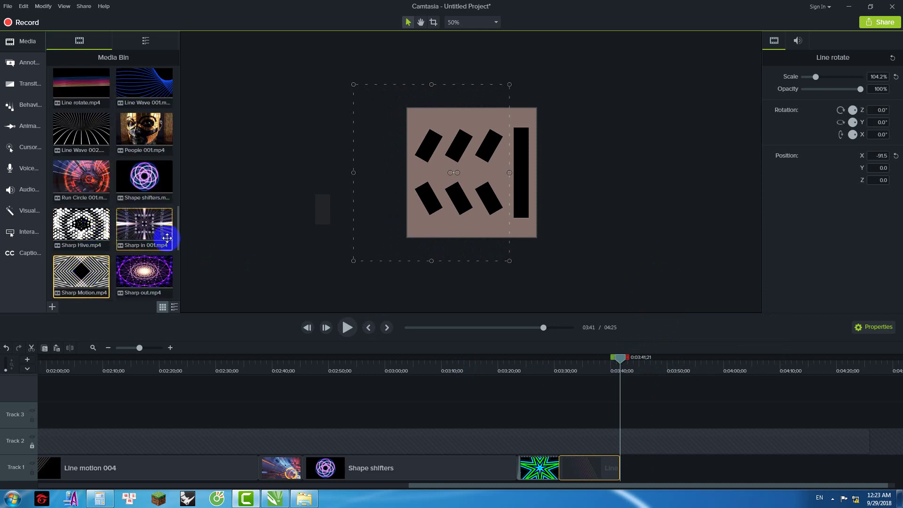
scroll(101, 253, "down", 3)
scroll(89, 249, "down", 1)
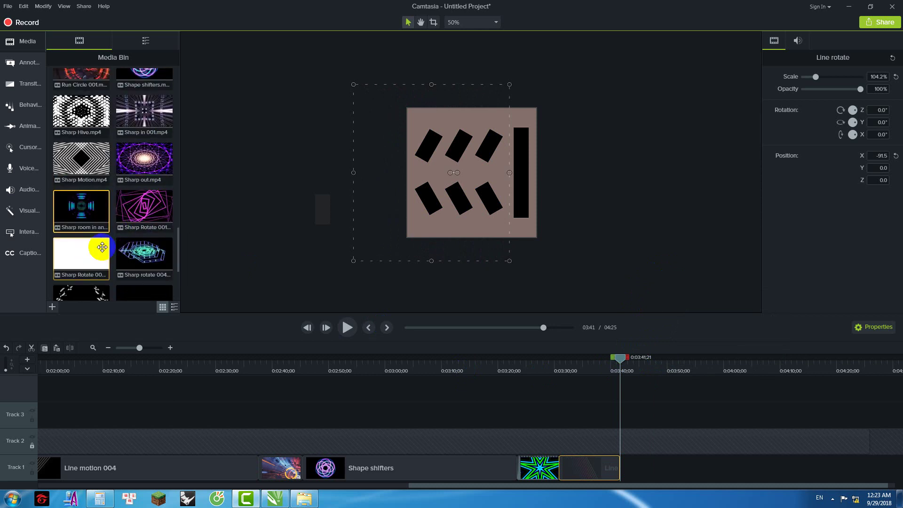
scroll(158, 229, "down", 2)
scroll(158, 231, "down", 1)
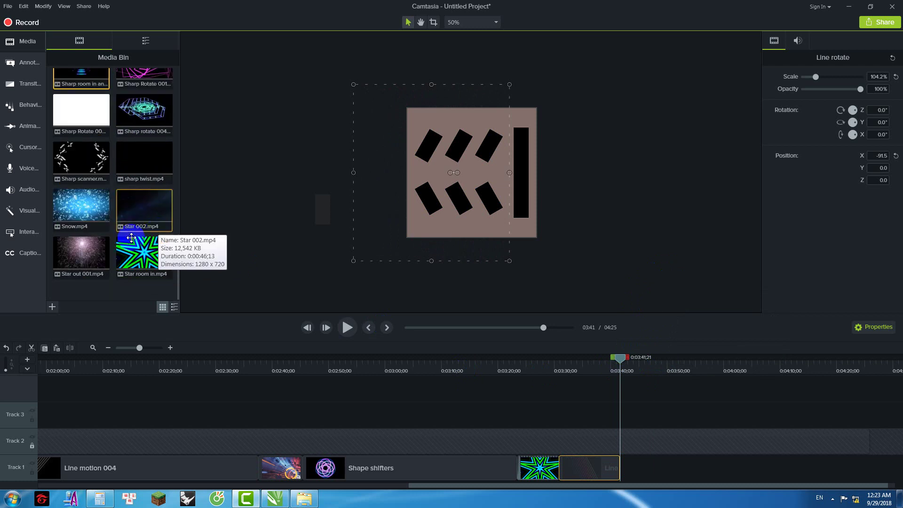
Step: Preview the sharp twist and Sharp scanner clips
double_click(139, 156)
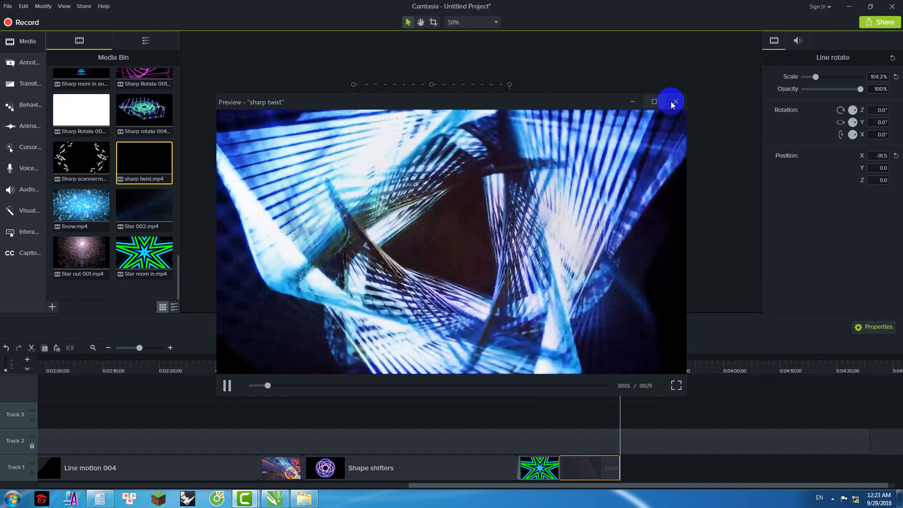
left_click(675, 102)
double_click(86, 164)
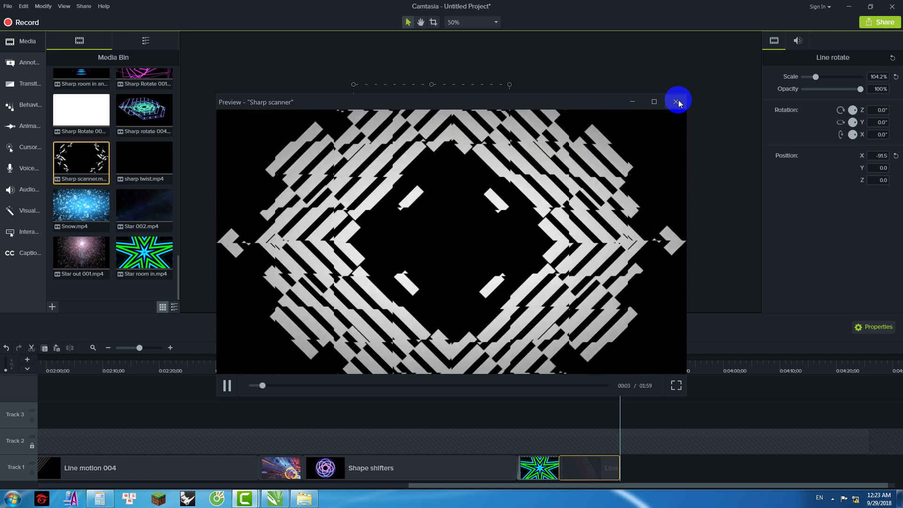
left_click(676, 101)
Step: Place Sharp scanner after Line rotate on Track 1 and enlarge it to 76.4%
left_click_drag(81, 171, 619, 476)
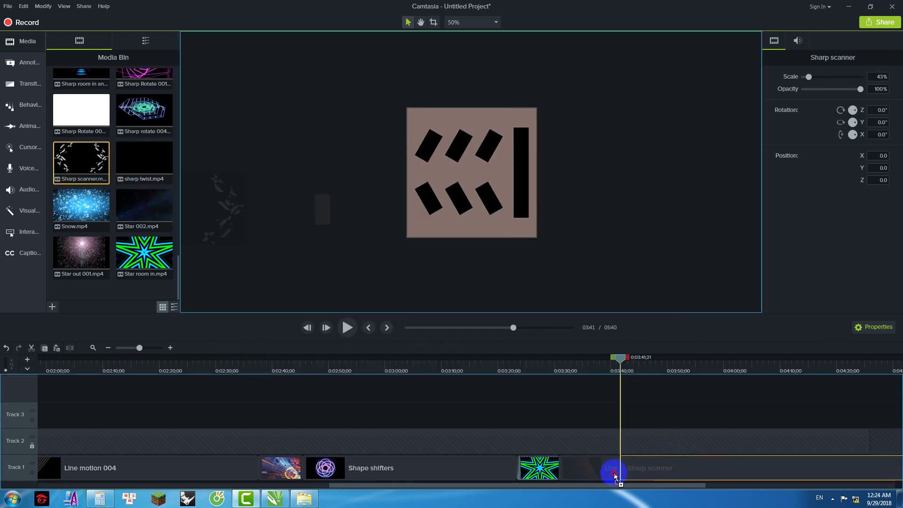
left_click_drag(620, 370, 617, 477)
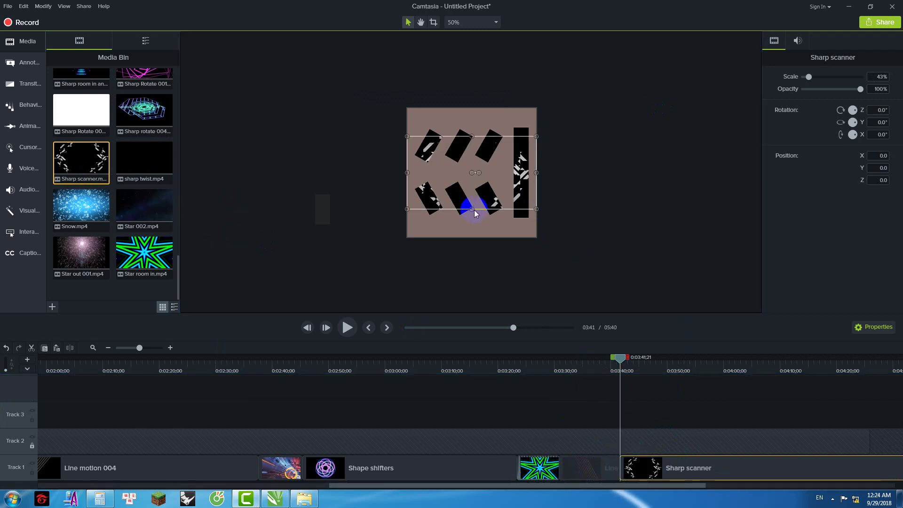
left_click_drag(472, 209, 474, 224)
left_click_drag(536, 173, 566, 175)
left_click_drag(472, 228, 471, 237)
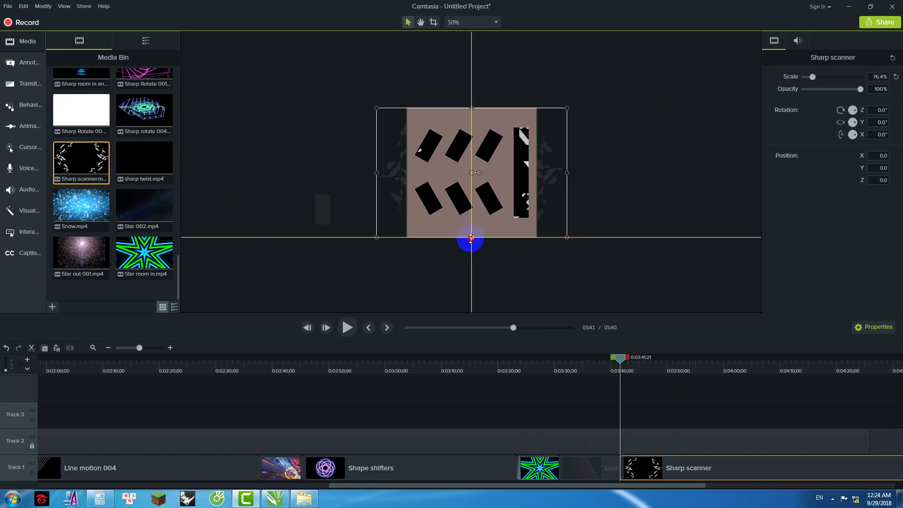
Step: Crop Sharp scanner's left and right sides to the template edges
left_click(434, 22)
left_click_drag(568, 171, 513, 181)
left_click_drag(377, 173, 407, 173)
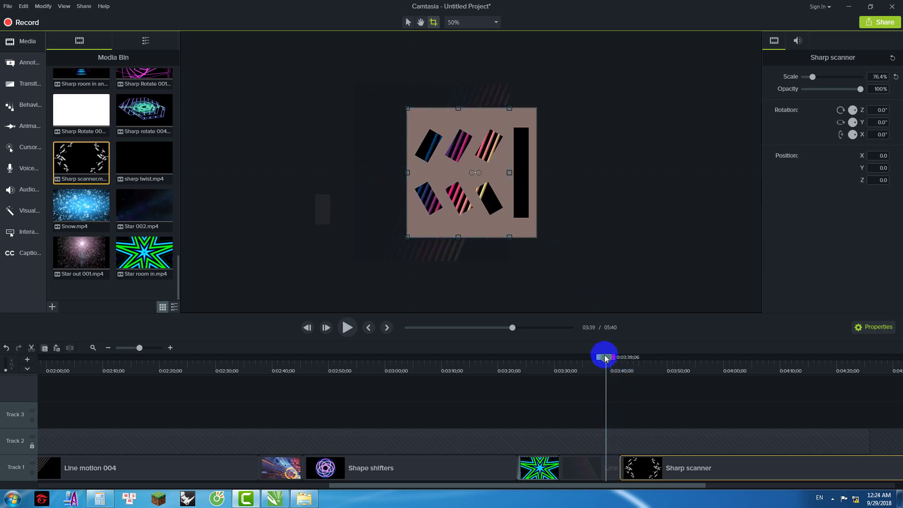
Step: Crop Line rotate's left, top and bottom edges to the template
left_click(573, 470)
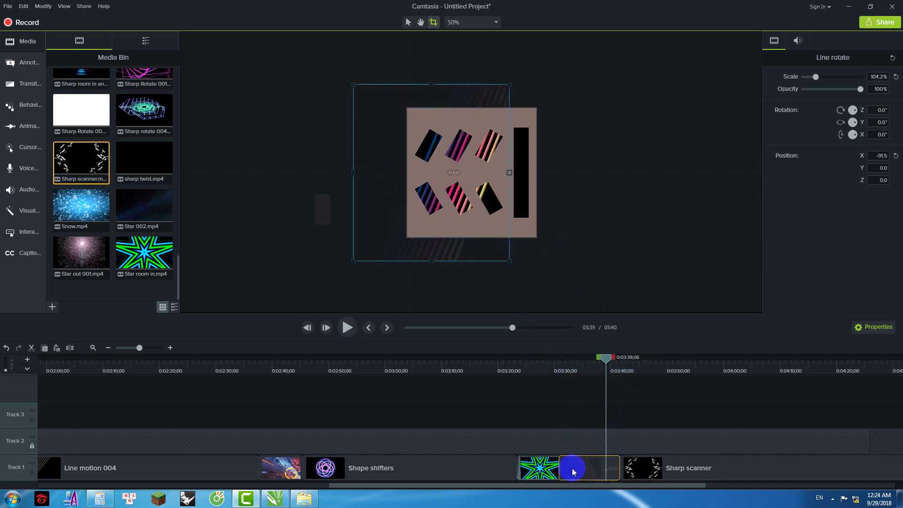
left_click_drag(371, 173, 407, 173)
left_click_drag(459, 85, 458, 107)
left_click_drag(462, 242, 463, 238)
Step: Play the cropped clips from about 3:39 to 3:50 to check them
left_click(610, 360)
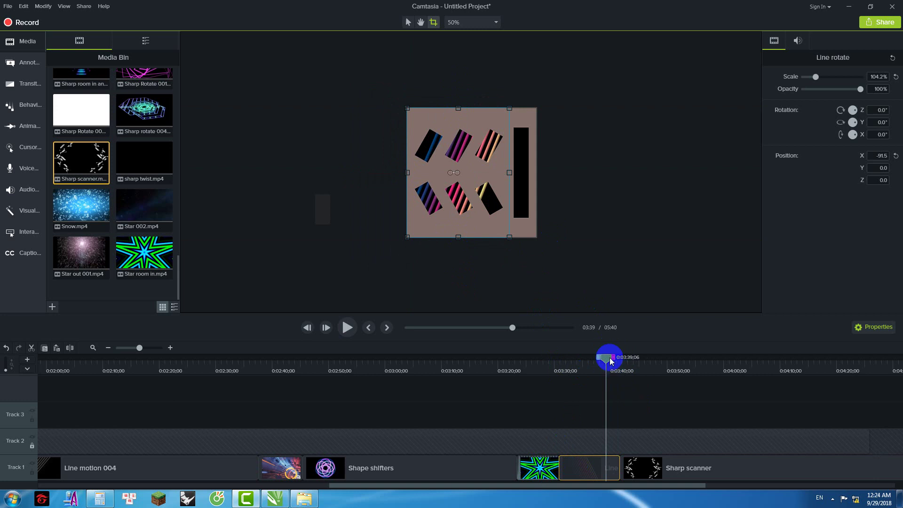
left_click(376, 335)
key("space")
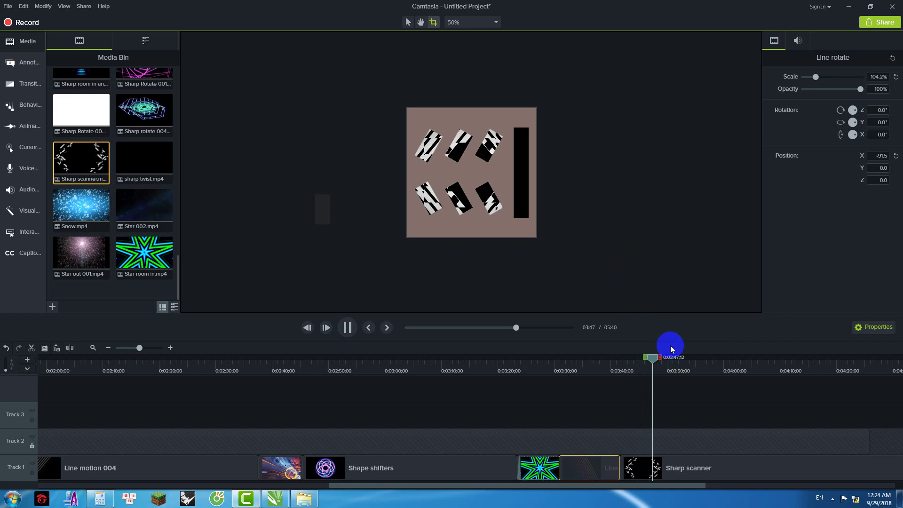
left_click_drag(660, 358, 885, 360)
Step: Cut the range from about 3:51 to the 5:40 end, leaving a 4:25 project
left_click_drag(630, 485, 888, 484)
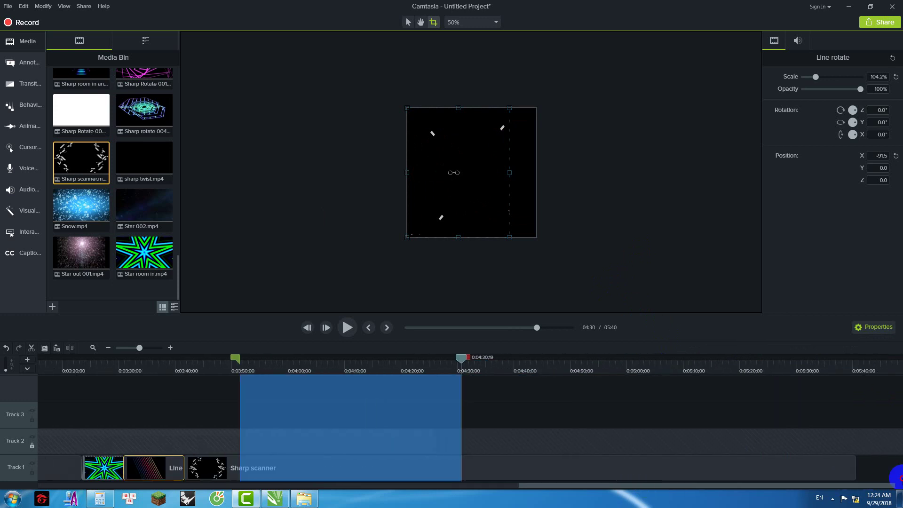
left_click(869, 373, "shift")
right_click(777, 395)
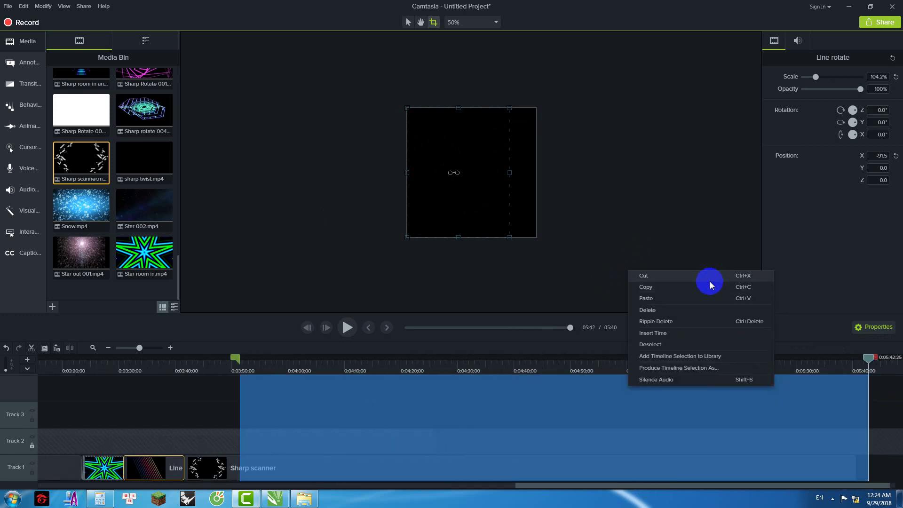
left_click(708, 276)
left_click(455, 471)
Step: Bring up the Intro clips folder, select Sharp Rotate 001, and minimize it again
left_click_drag(551, 487, 355, 506)
left_click(304, 499)
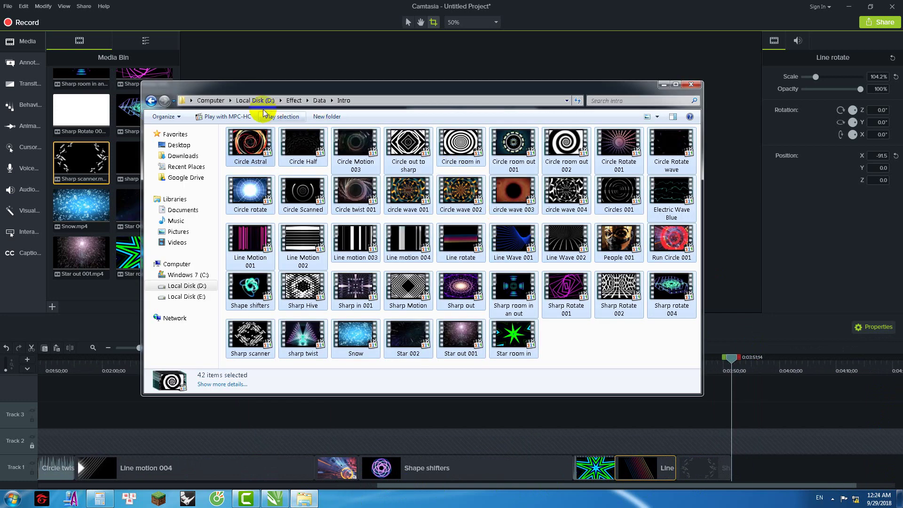
left_click(550, 277)
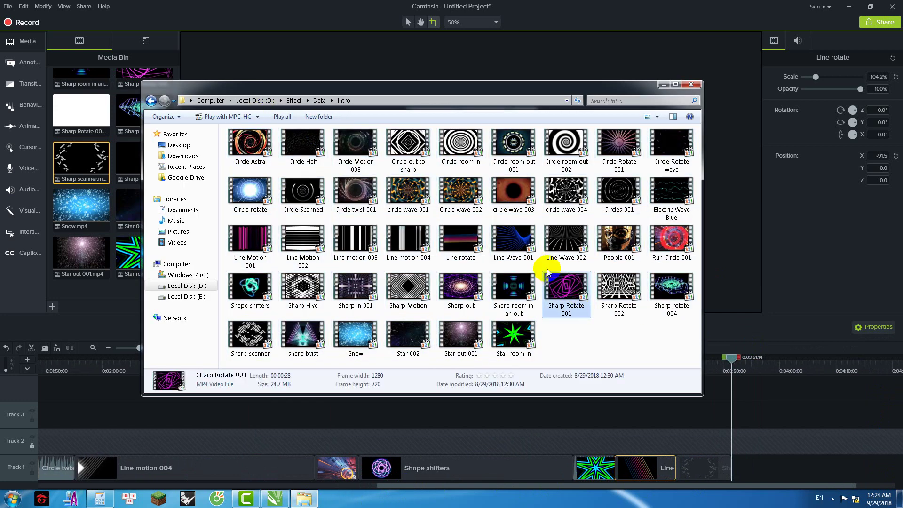
left_click(663, 85)
Step: Preview the Sharp Rotate 002 clip from the Media Bin
left_click_drag(733, 359, 720, 359)
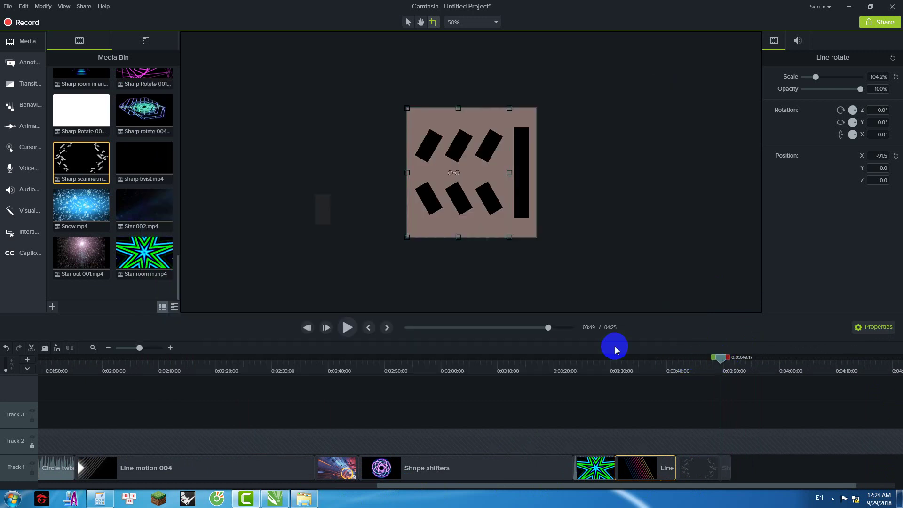
left_click(144, 115)
double_click(90, 115)
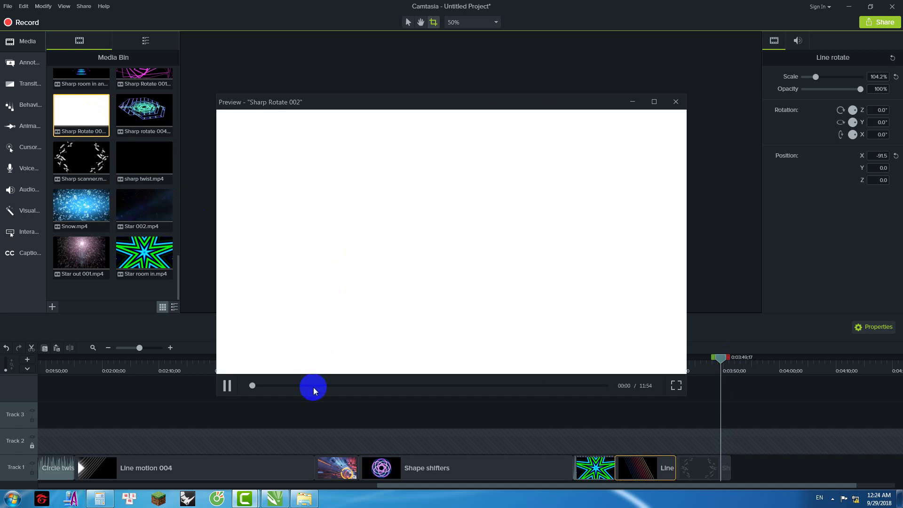
left_click_drag(254, 385, 360, 386)
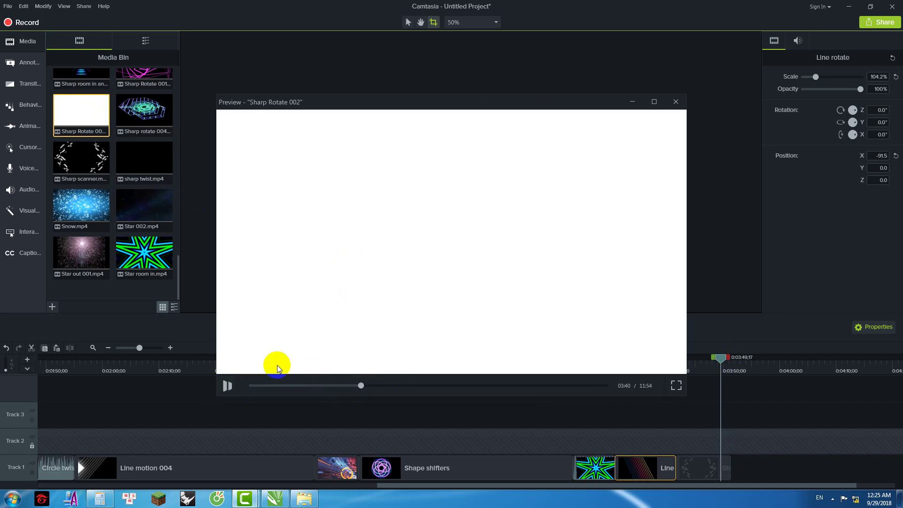
key("space")
left_click(676, 102)
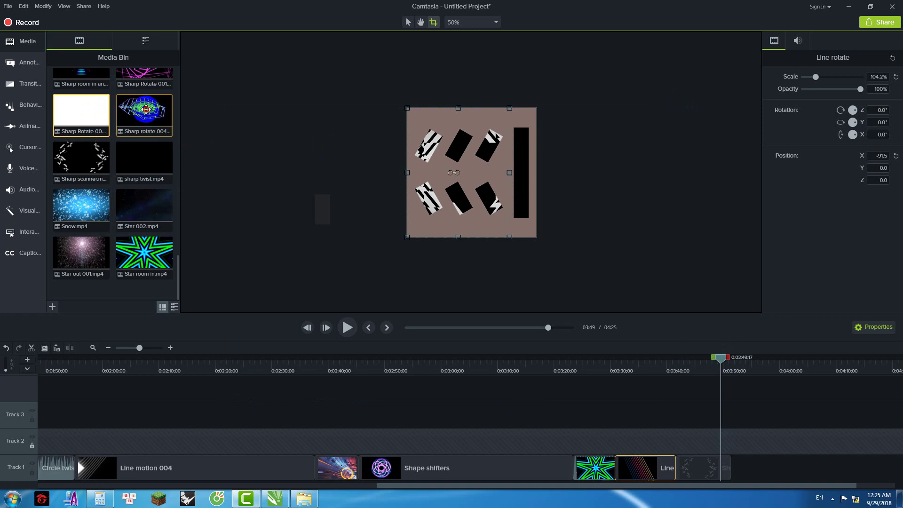
Step: Add circle wave 001 to the end of Track 1 and view it at 3:53
scroll(116, 162, "up", 4)
scroll(99, 181, "up", 5)
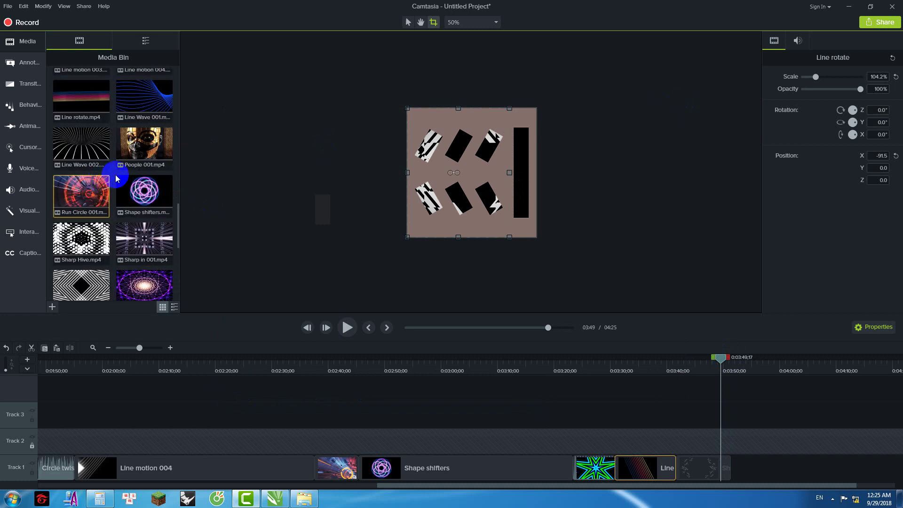
scroll(129, 173, "up", 3)
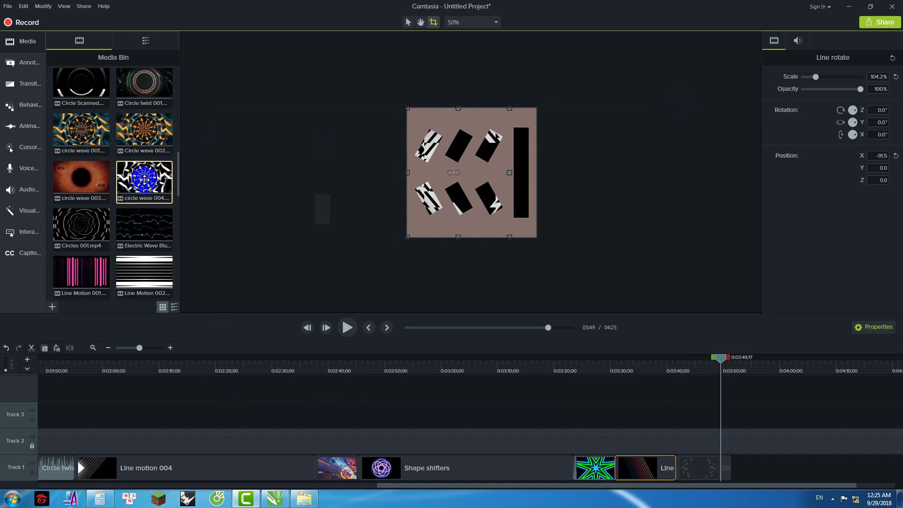
left_click_drag(78, 134, 748, 468)
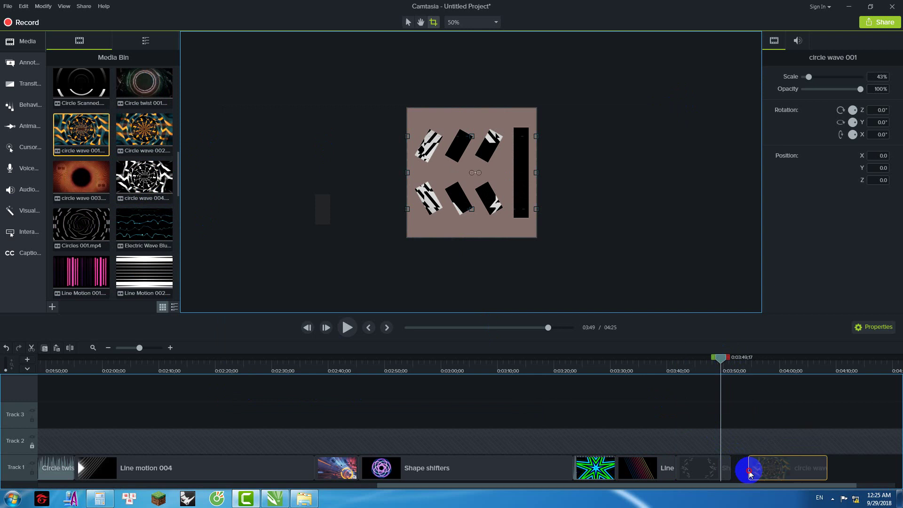
left_click(741, 365)
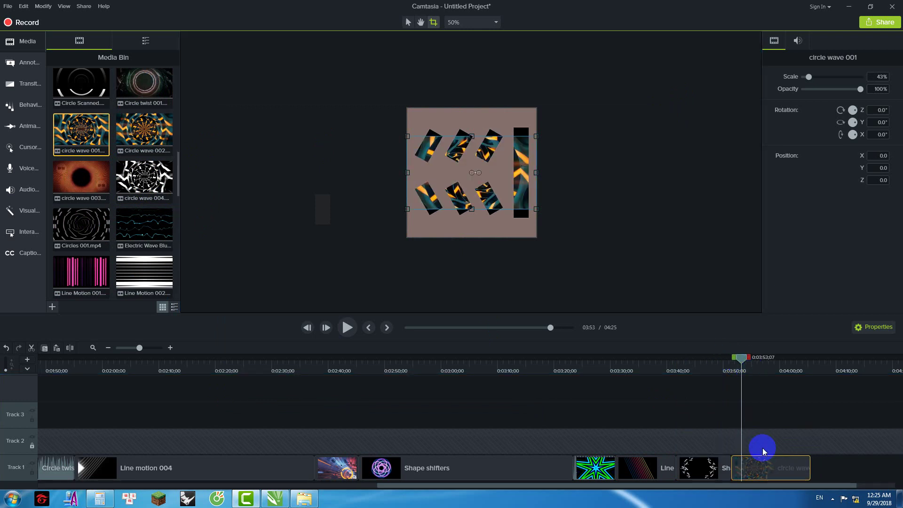
Step: Scale circle wave 001 to 61% at Position X -64 and scrub to preview it
left_click(408, 22)
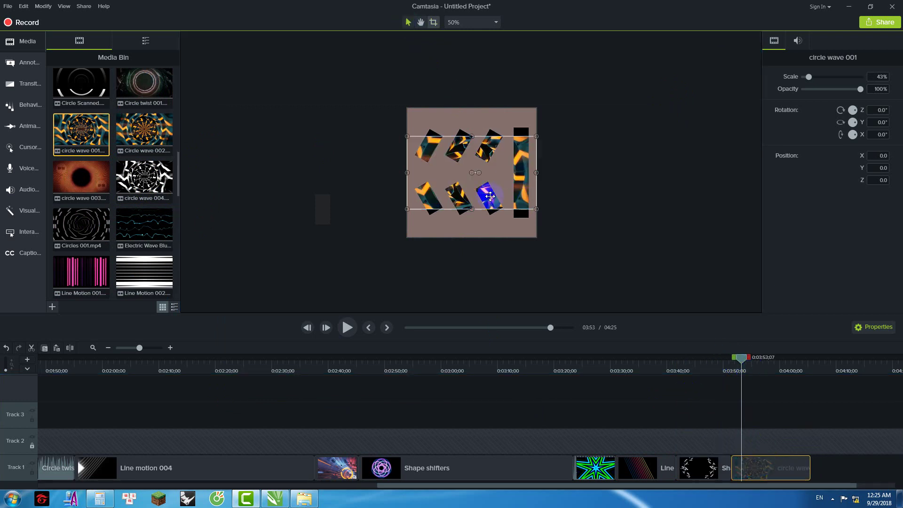
left_click_drag(472, 209, 474, 228)
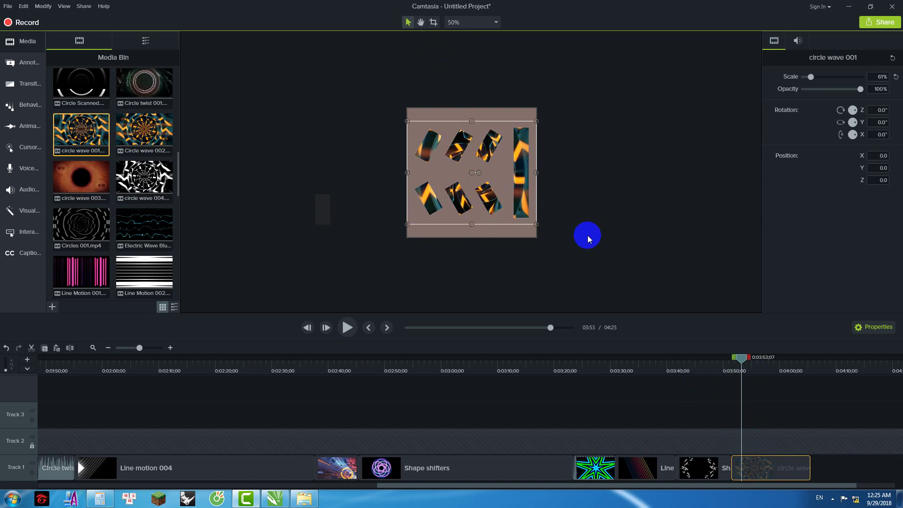
left_click_drag(515, 174, 506, 177)
left_click(433, 22)
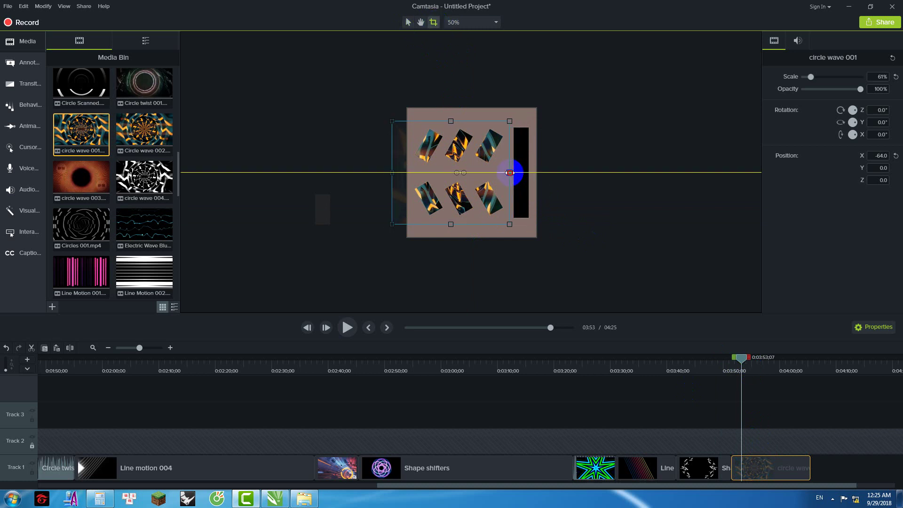
left_click_drag(408, 173, 408, 173)
left_click_drag(742, 361, 721, 360)
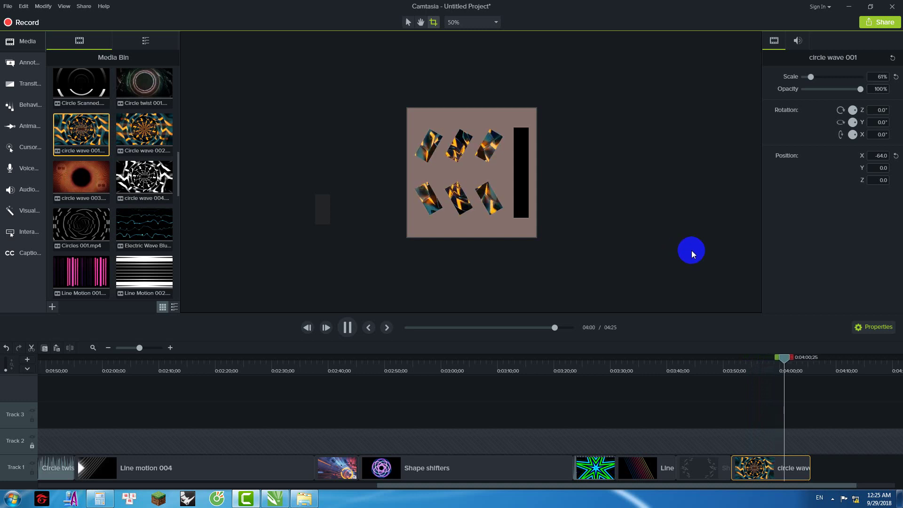
mouse_move(790, 362)
left_mouse_down()
mouse_move(800, 367)
mouse_move(774, 365)
left_mouse_up()
mouse_move(177, 165)
left_mouse_down()
mouse_move(174, 275)
mouse_move(176, 170)
left_mouse_up()
Step: Restore Explorer and navigate from Data into the Intro back ground folder
left_click(303, 498)
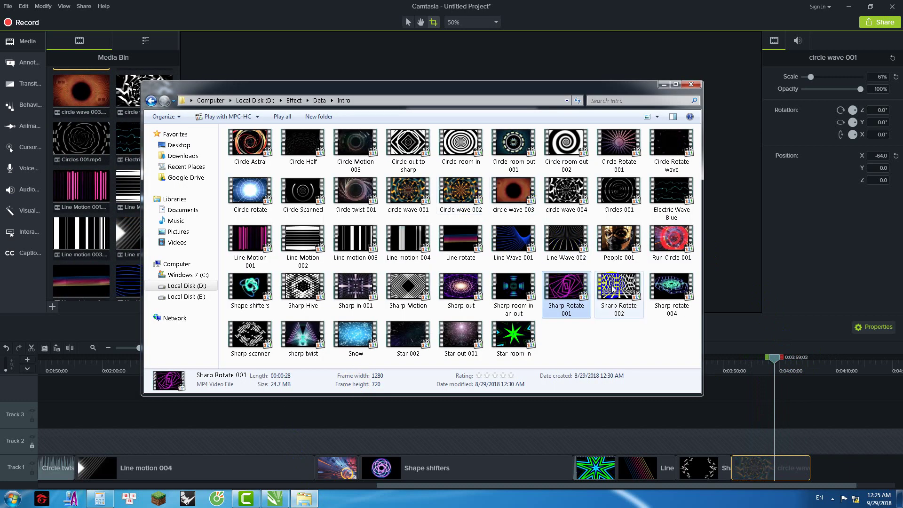
left_click(671, 146)
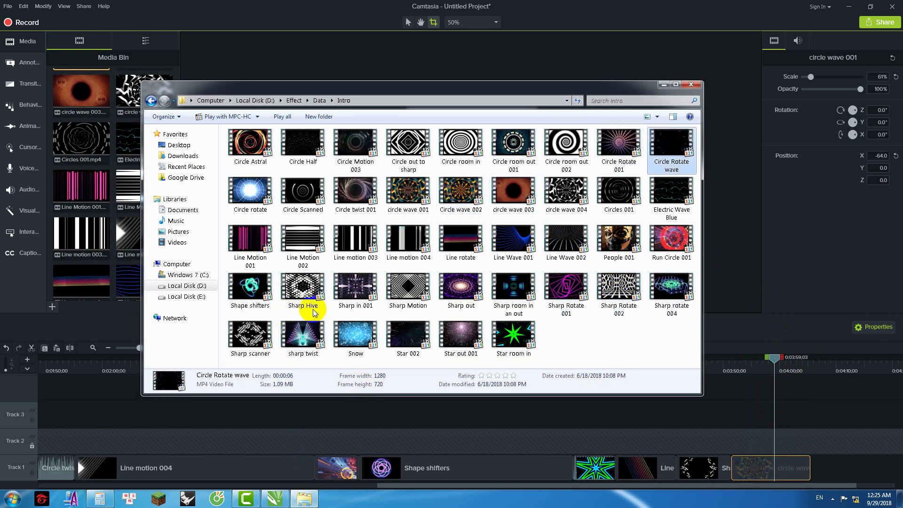
left_click(319, 100)
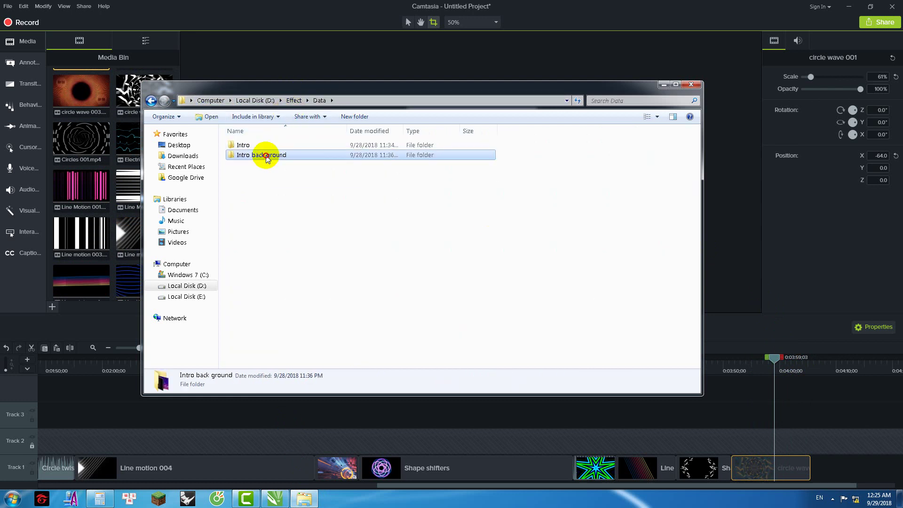
double_click(271, 155)
scroll(398, 238, "down", 1)
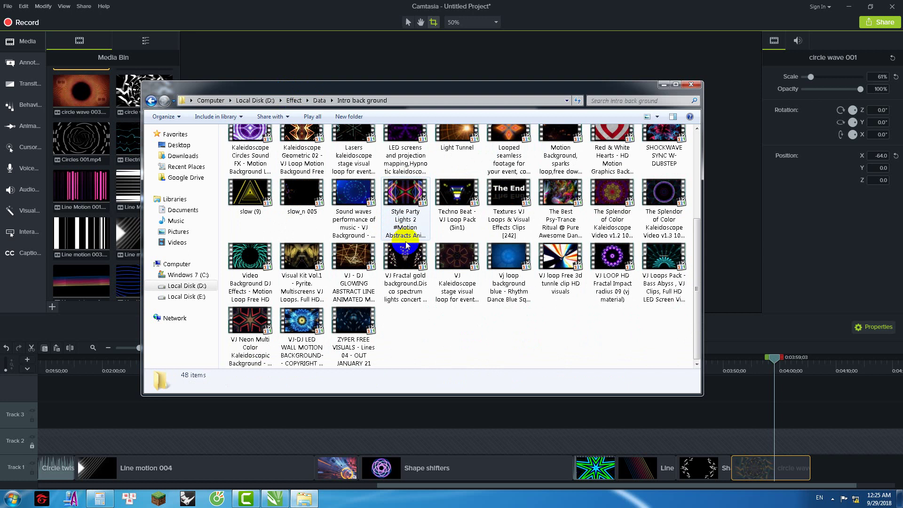
scroll(536, 322, "up", 1)
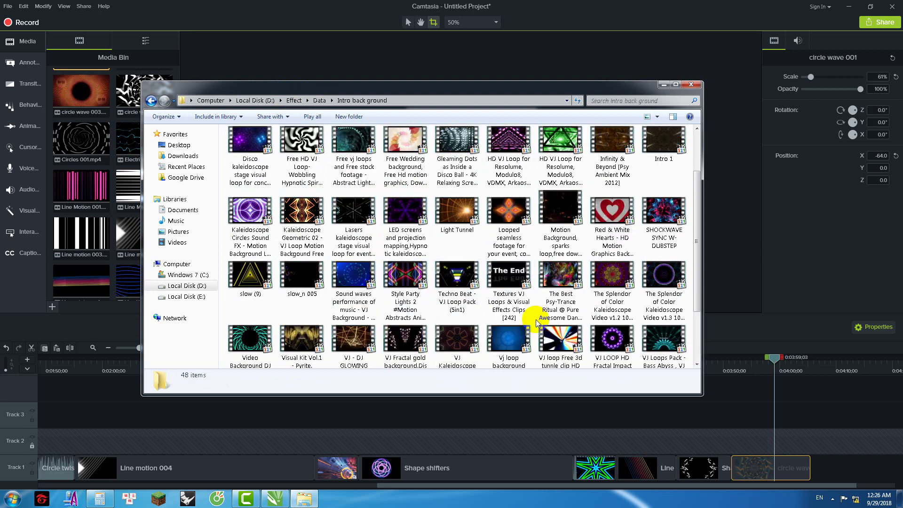
scroll(536, 322, "up", 3)
Step: Add Looped seamless footage to the Media Bin and onto Track 1 after circle wave 001
left_click(509, 287)
left_click_drag(381, 288, 809, 476)
left_click(664, 85)
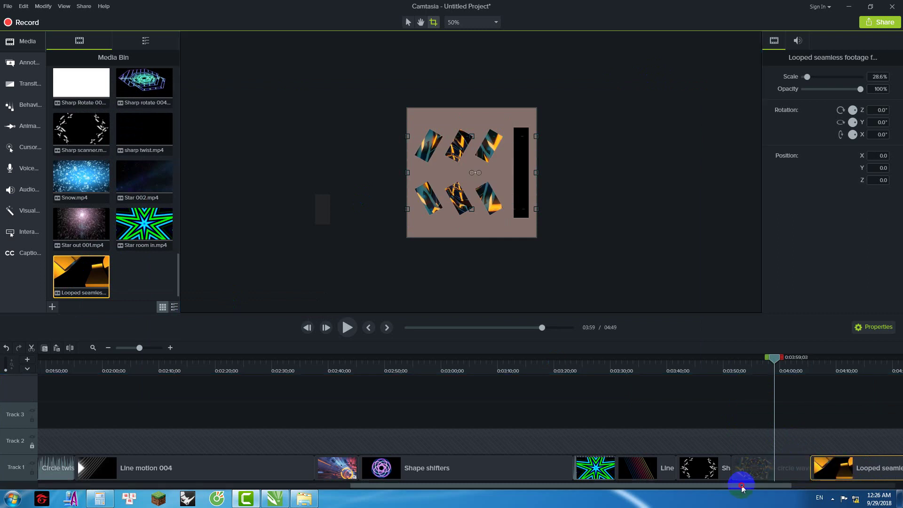
Step: Preview the Looped clip near 4:15 and enlarge it to 50.9%
scroll(742, 488, "right", 5)
left_click_drag(617, 372, 710, 386)
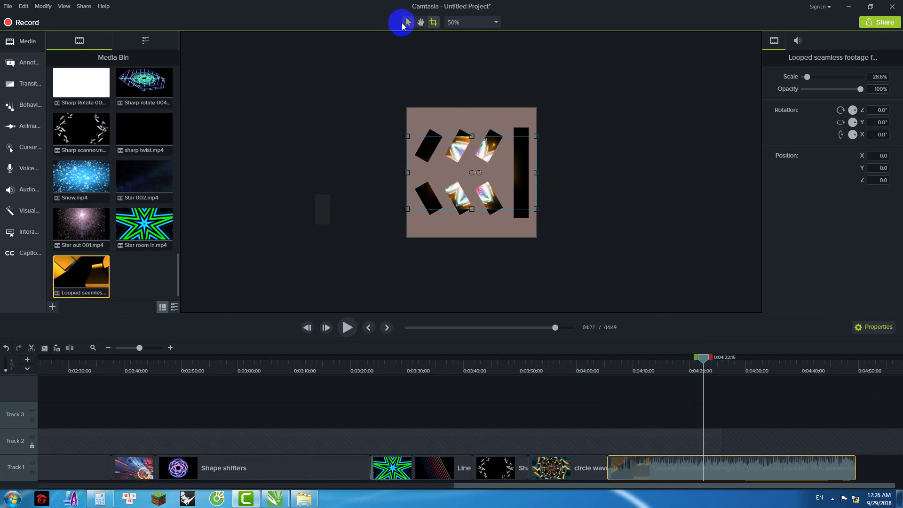
left_click(408, 24)
left_click(524, 180)
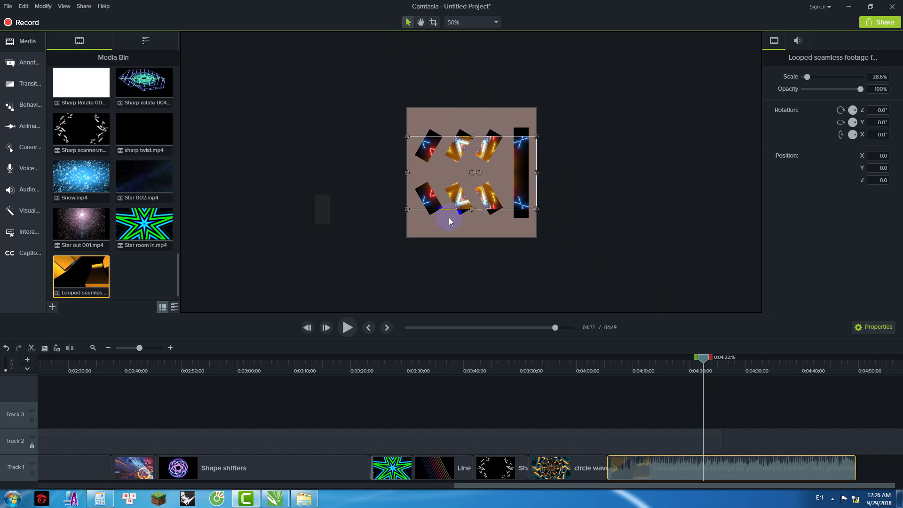
left_click_drag(472, 207, 472, 238)
Step: Crop the right strip off the Looped seamless footage clip
left_click(433, 23)
left_click_drag(536, 173, 508, 174)
left_click(724, 401)
Step: Cut the 4:05 to 4:19 range out of the Looped clip
mouse_move(689, 368)
left_mouse_down()
mouse_move(691, 360)
mouse_move(598, 385)
mouse_move(606, 372)
left_mouse_up()
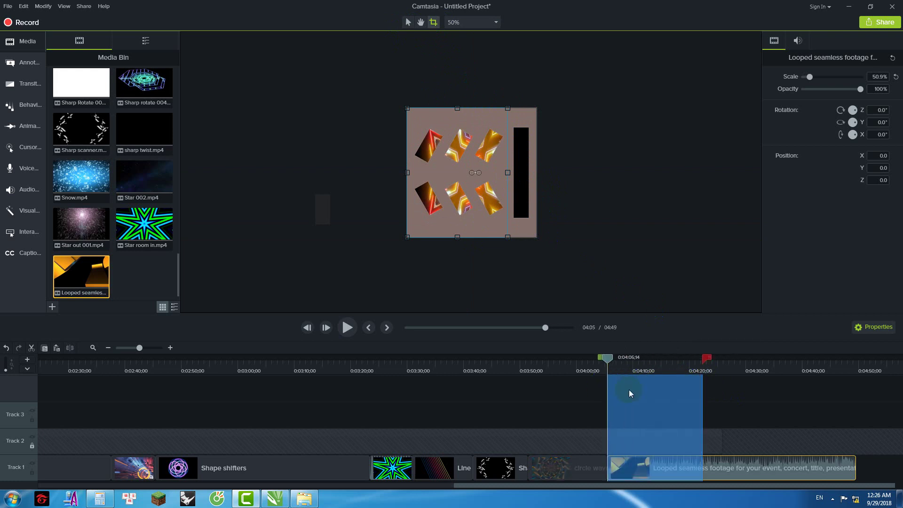
right_click(628, 385)
left_click(665, 275)
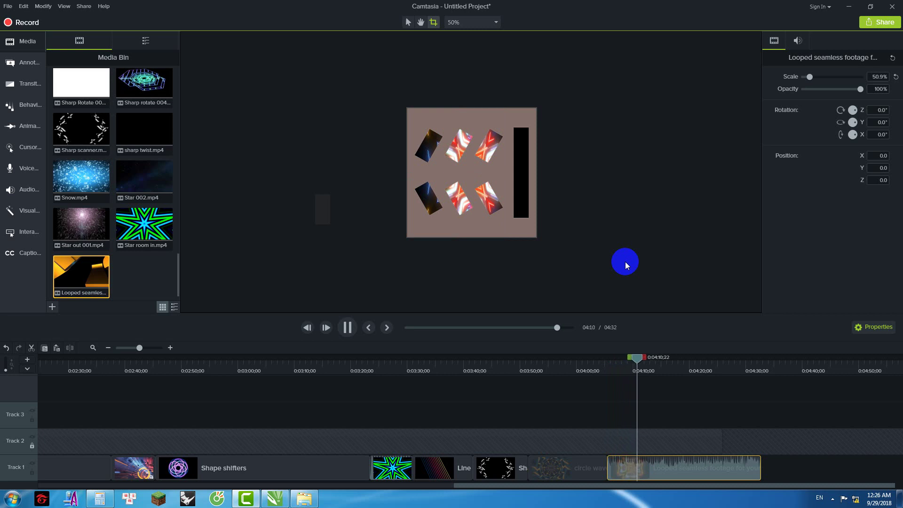
Step: Scrub to about 4:12 and cut the clip's tail, bringing the project to 4:25
mouse_move(644, 363)
left_mouse_down()
mouse_move(700, 363)
mouse_move(658, 369)
left_mouse_up()
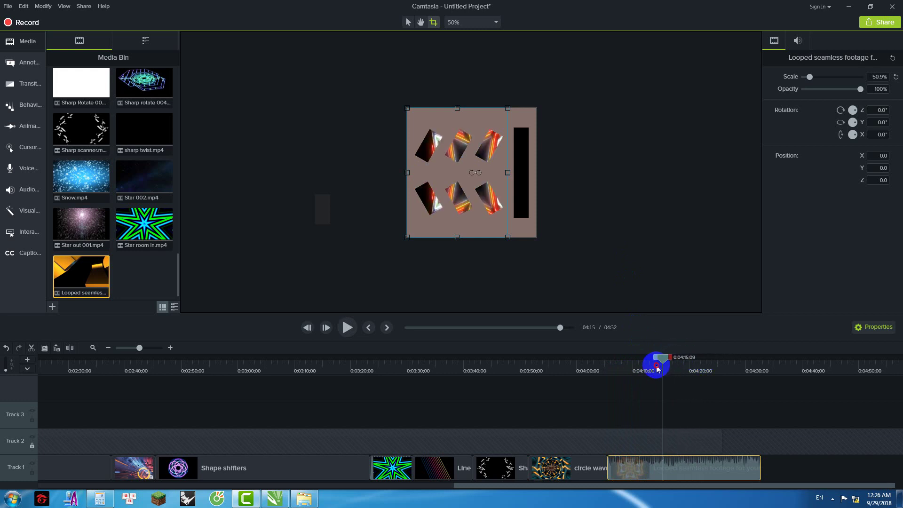
left_click_drag(654, 362, 762, 358)
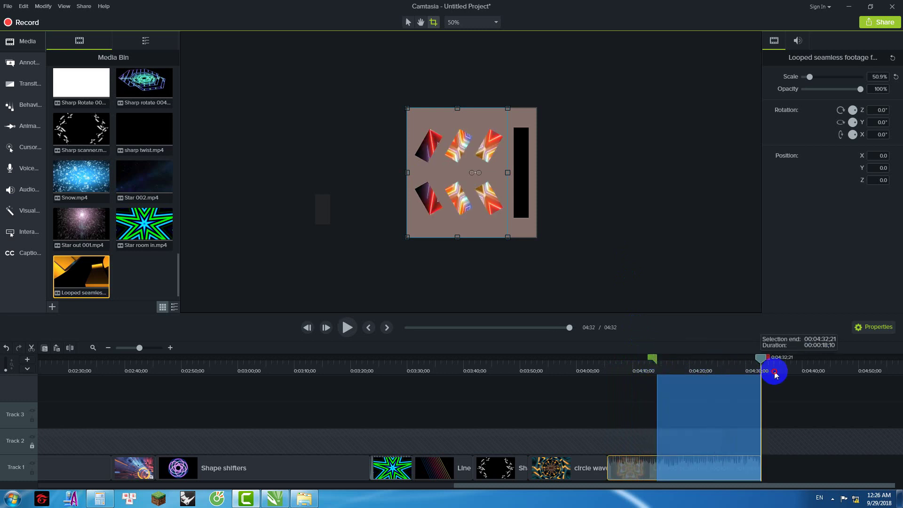
right_click(712, 375)
left_click(730, 265)
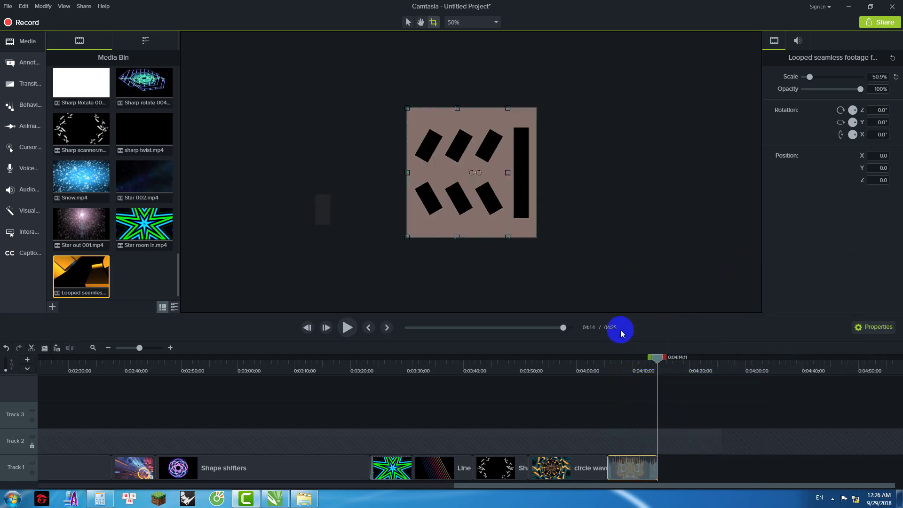
left_click(304, 499)
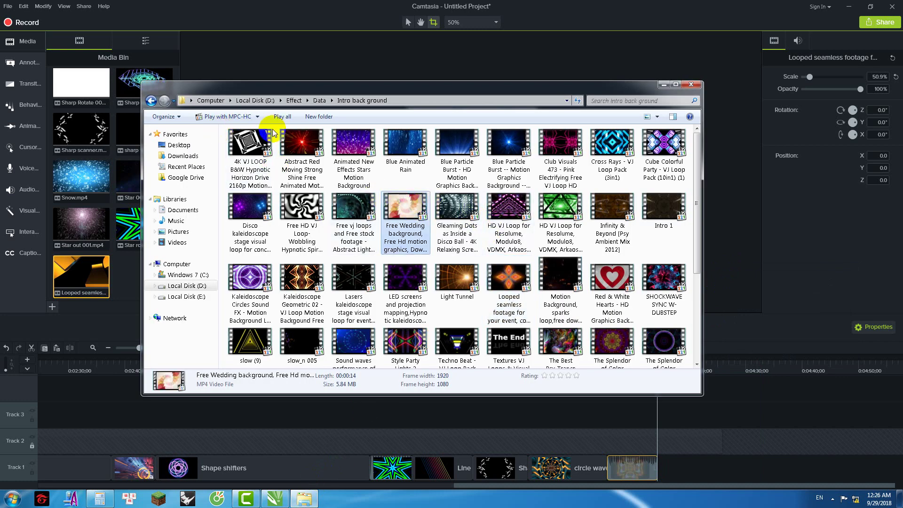
Step: Go to D:\Effect\intro 3 and drag out the Black and White High Contrast Kaleidoscope video
left_click(319, 100)
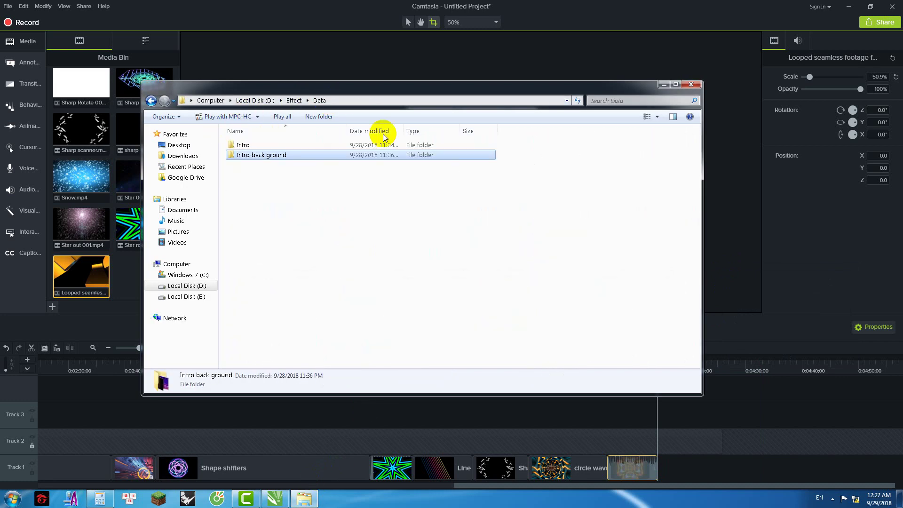
left_click(294, 101)
double_click(633, 158)
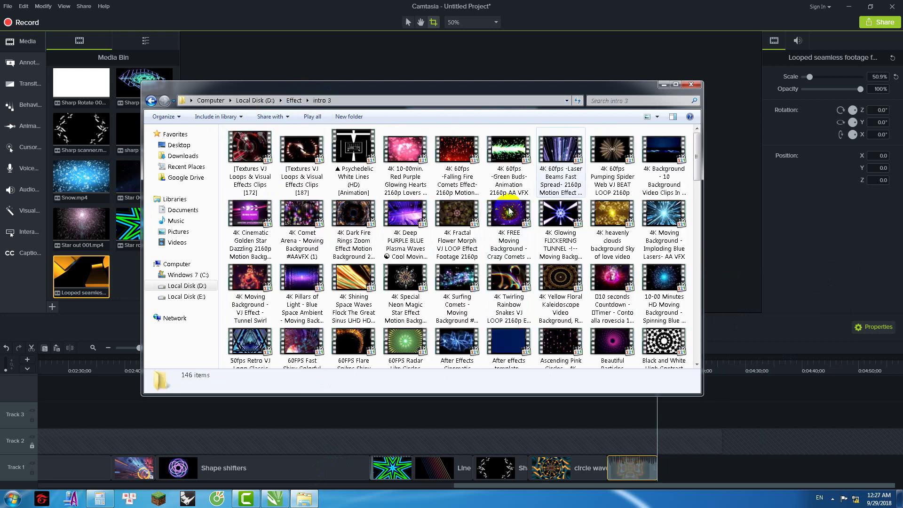
scroll(564, 235, "down", 3)
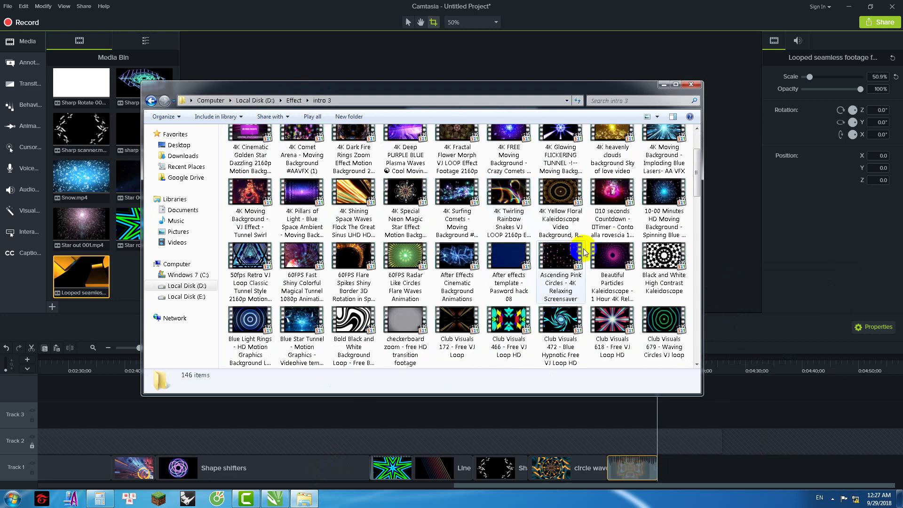
left_click(664, 259)
left_click_drag(665, 259, 690, 470)
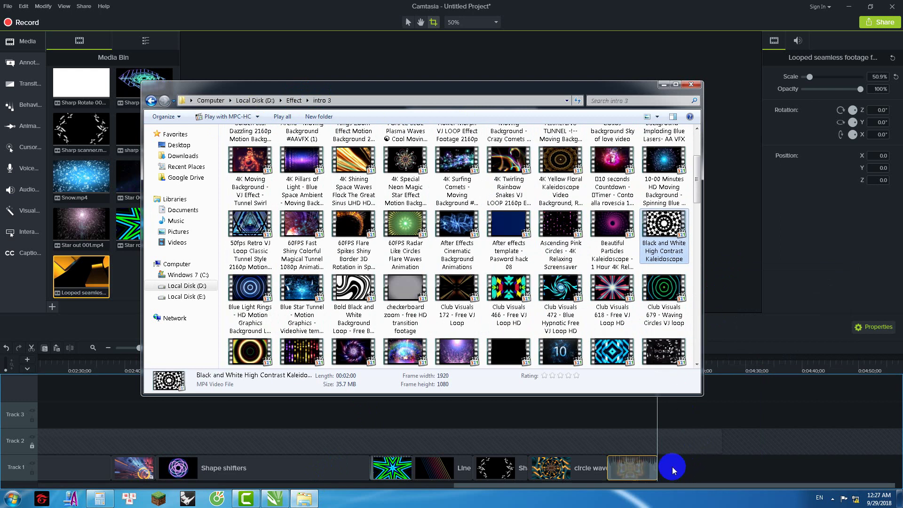
Step: Drop the Kaleidoscope clip at the end of Track 1 and enlarge it to 50.9%
left_click_drag(673, 470, 683, 467)
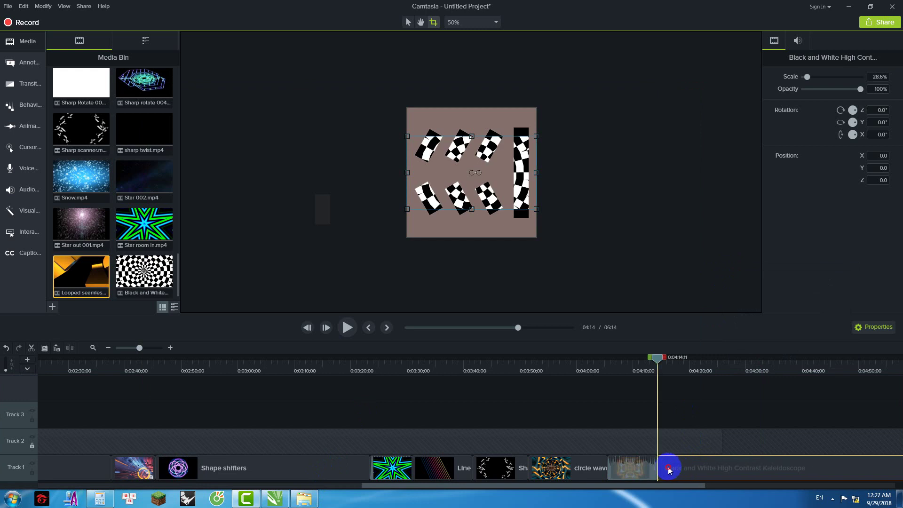
left_click_drag(657, 357, 692, 362)
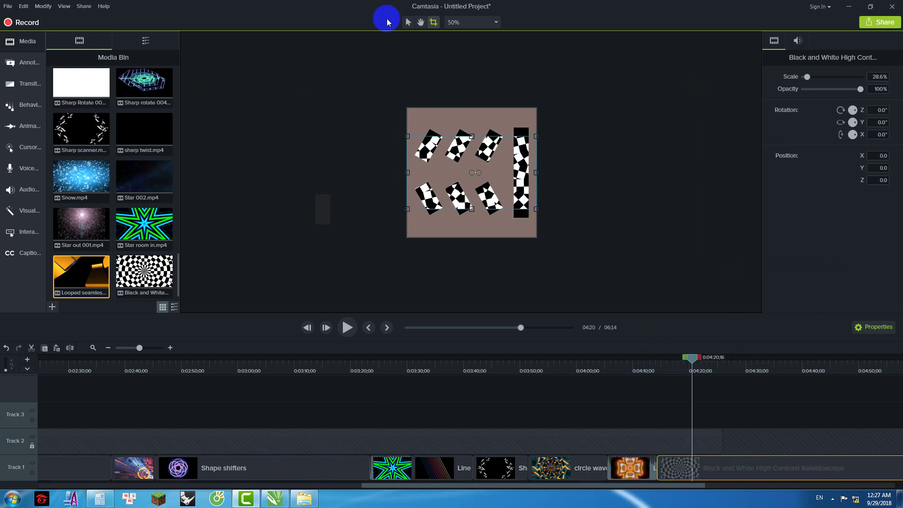
left_click(408, 24)
left_click_drag(472, 209, 472, 237)
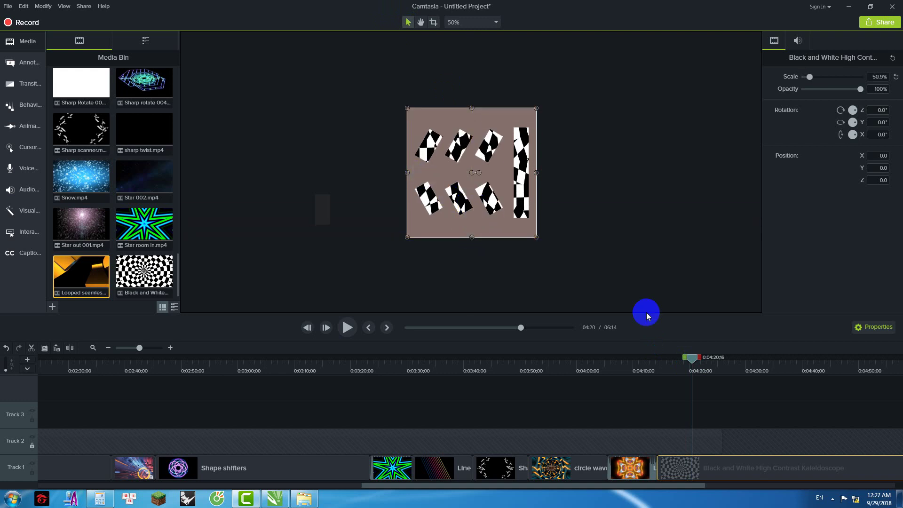
Step: Crop the Kaleidoscope clip's right strip and rewind to about 4:14
left_click(433, 22)
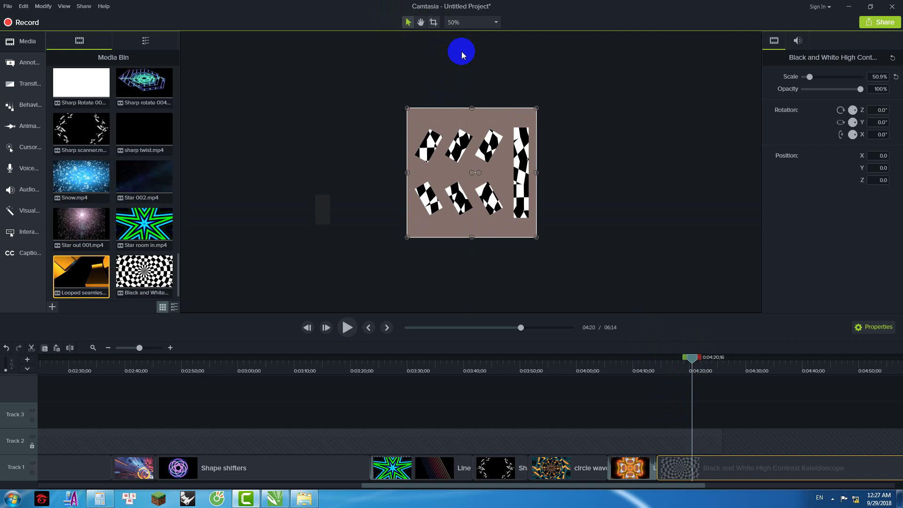
left_click_drag(537, 173, 509, 178)
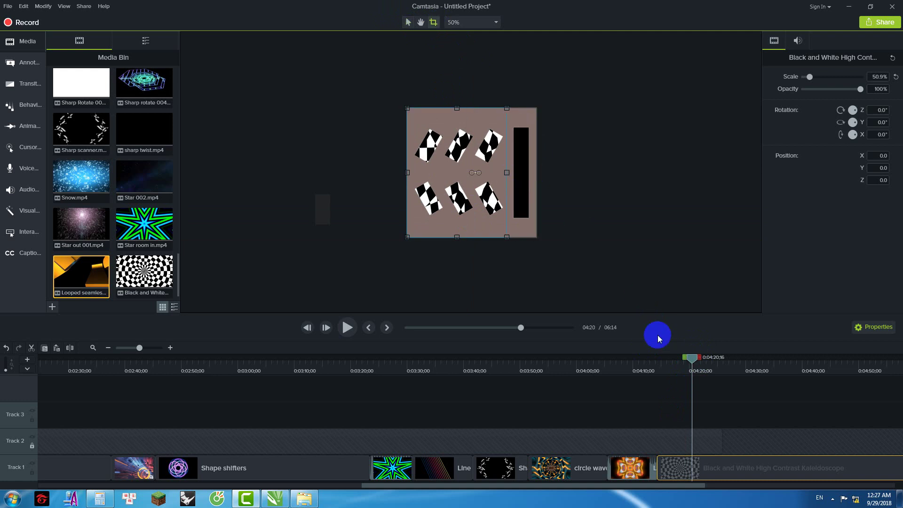
left_click_drag(691, 358, 657, 369)
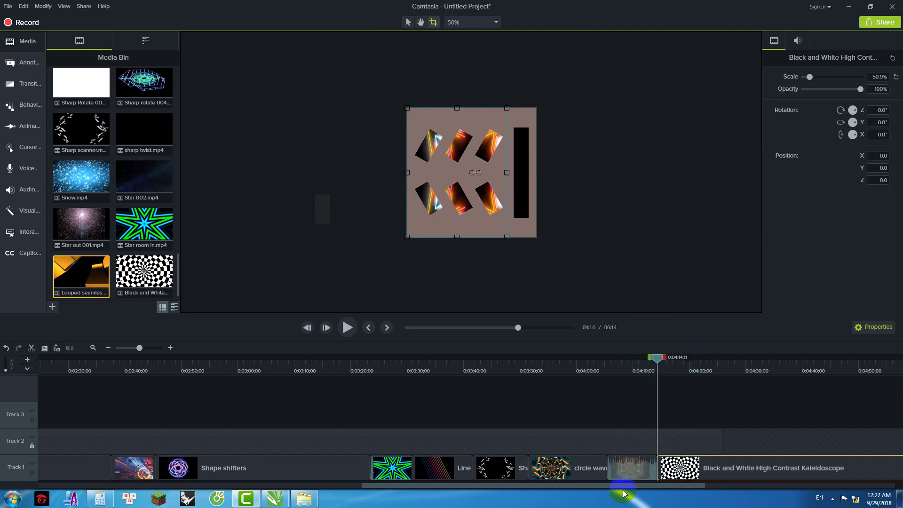
scroll(746, 478, "down", 3)
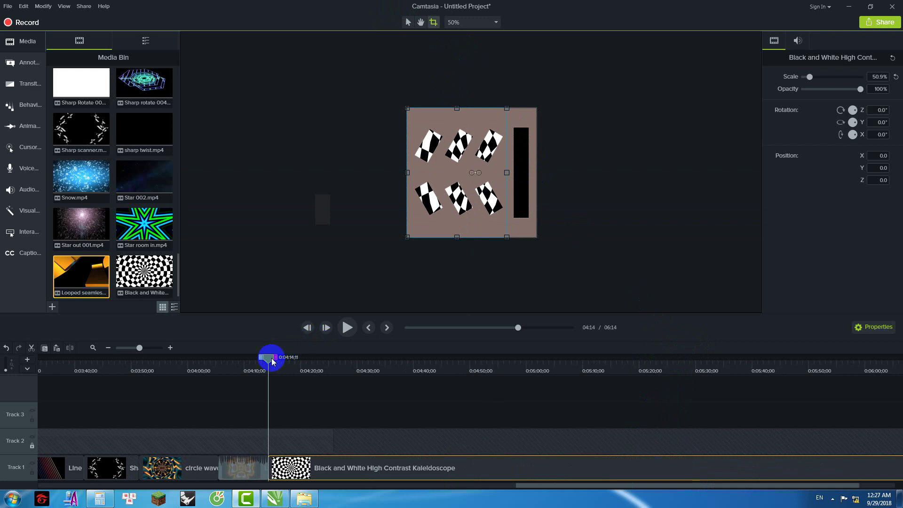
left_click_drag(268, 359, 306, 366)
scroll(692, 488, "down", 3)
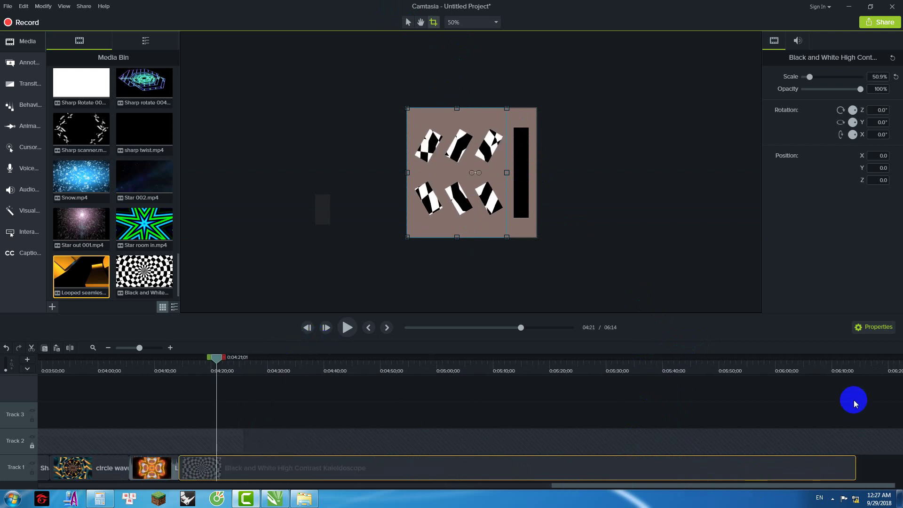
Step: Cut the 4:20 to 6:17 range so the project runs 4:25
left_click(872, 363, "shift")
right_click(785, 385)
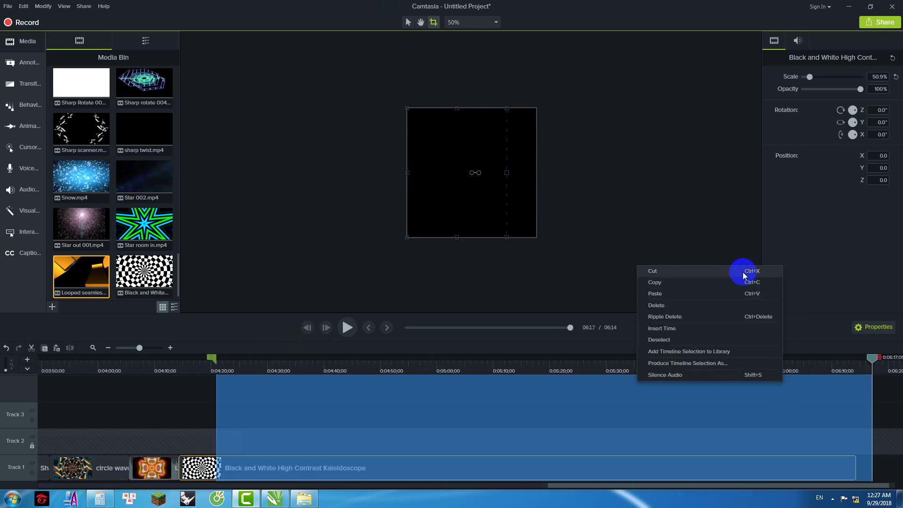
left_click(743, 272)
scroll(437, 489, "up", 3)
scroll(436, 490, "up", 3)
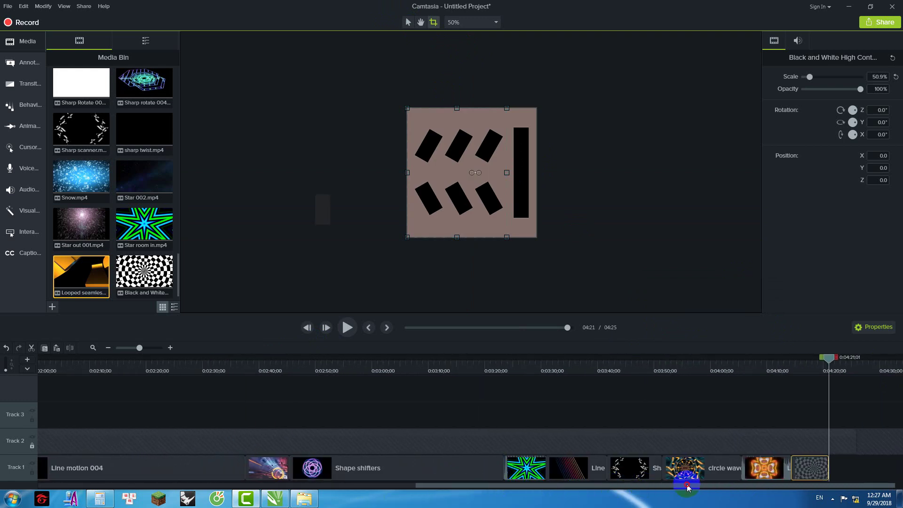
Step: Replay the ending from about 4:15 to review the last clip
left_click_drag(828, 358, 815, 359)
left_click(345, 329)
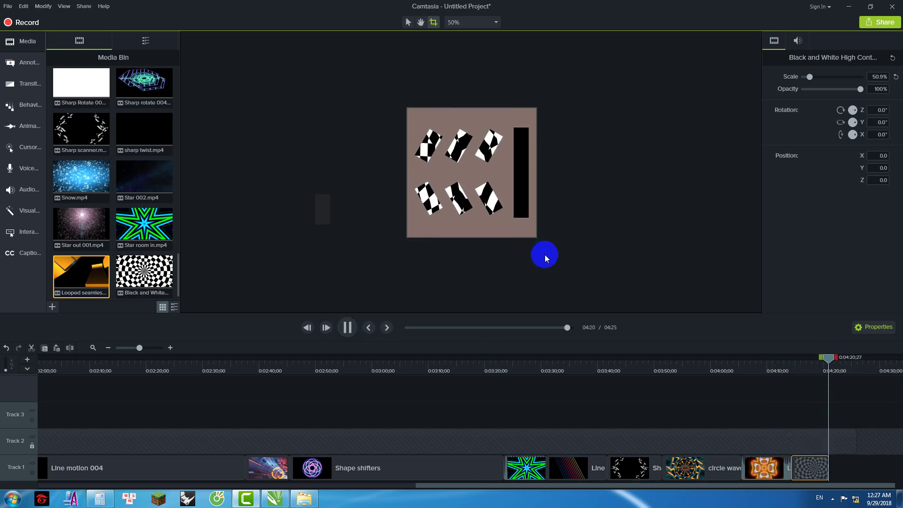
left_click_drag(836, 361, 798, 368)
left_click(348, 327)
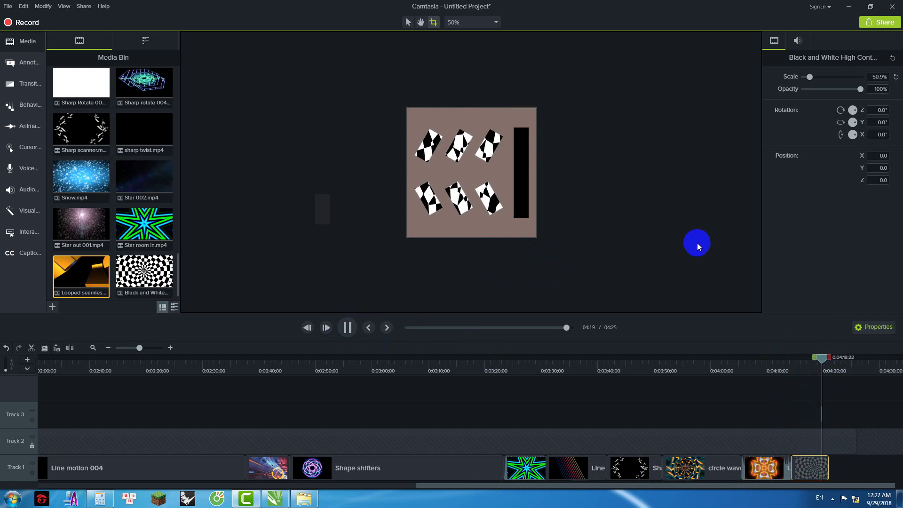
left_click_drag(826, 362, 790, 367)
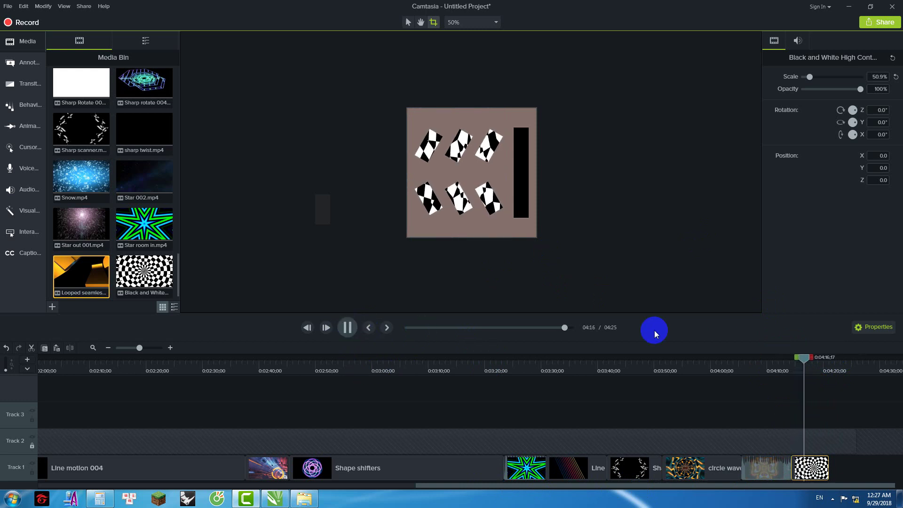
left_click_drag(817, 360, 820, 362)
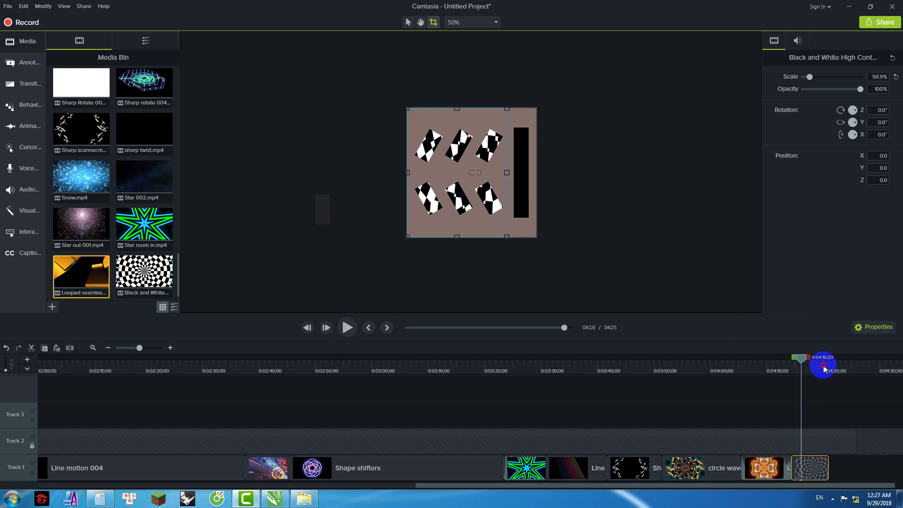
left_click(305, 497)
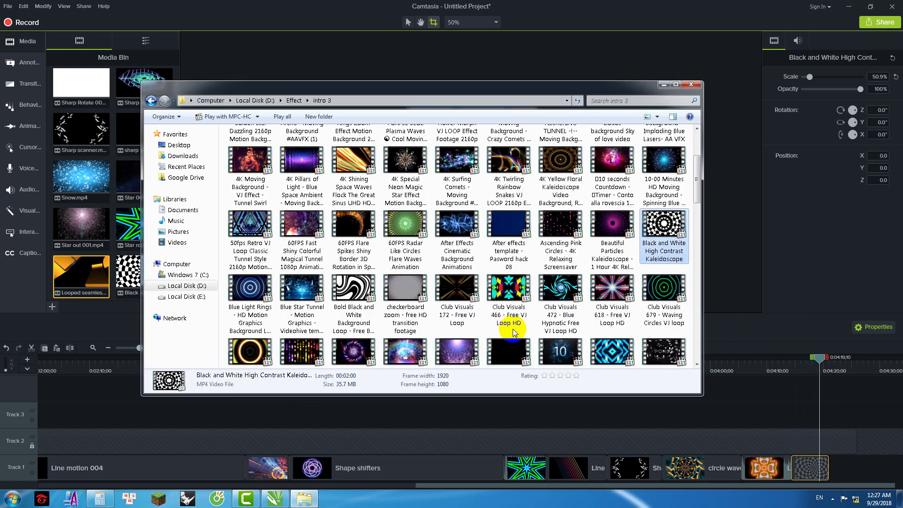
Step: Import Cross Rays - VJ Loop Pack into the Media Bin and place it at the end of Track 1
left_click_drag(600, 349, 114, 303)
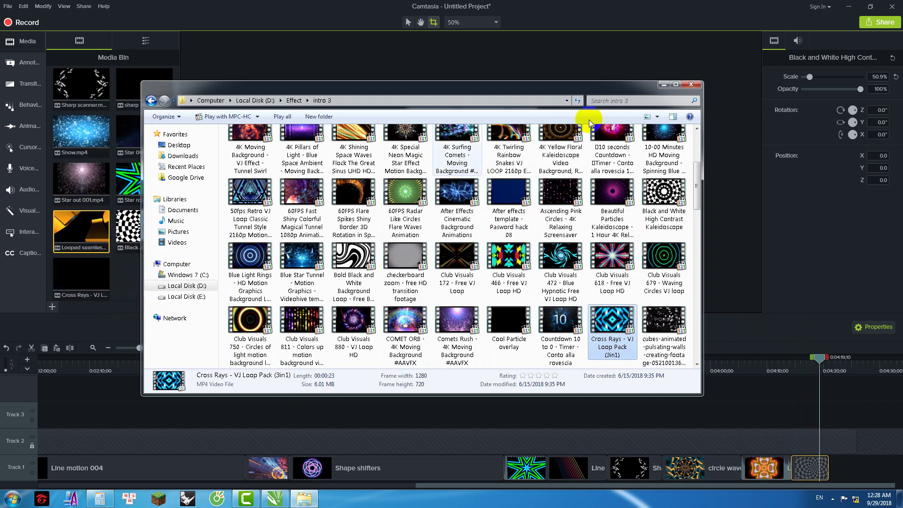
left_click(663, 84)
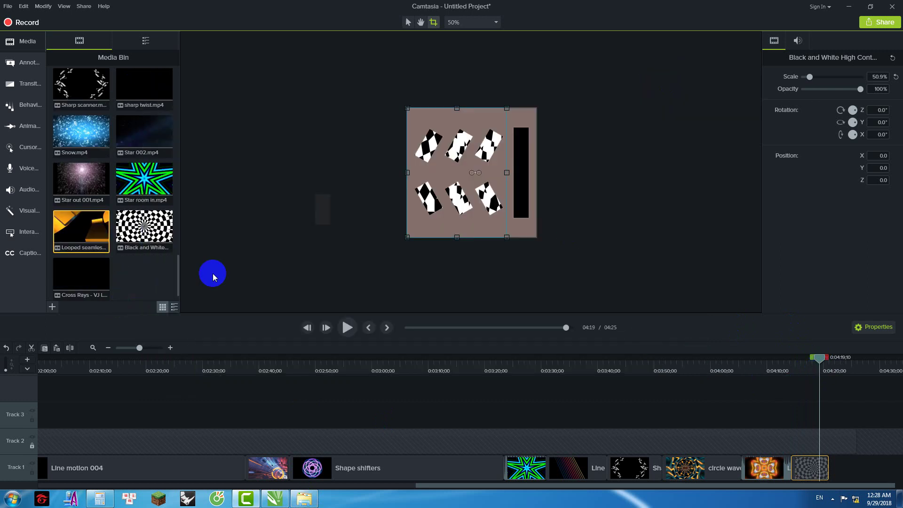
left_click_drag(74, 272, 865, 487)
left_click_drag(716, 358, 750, 364)
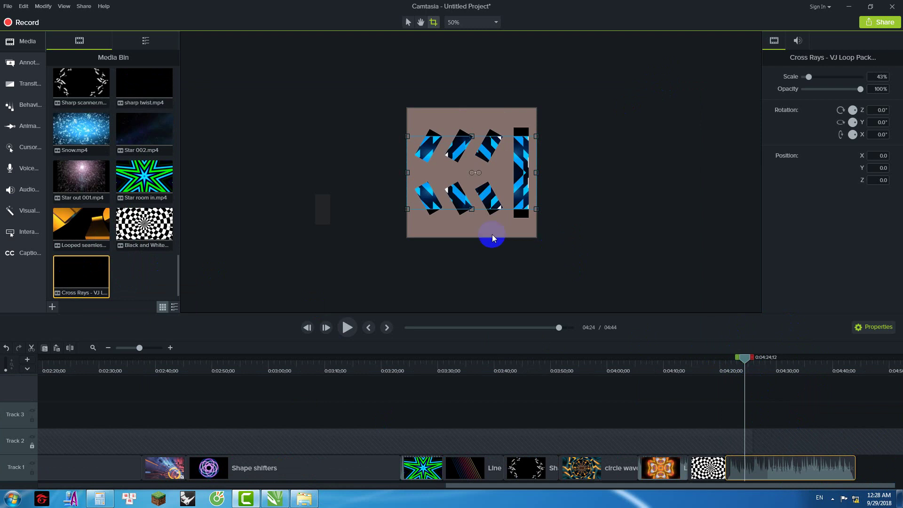
Step: Enlarge the Cross Rays clip to 55.2% and crop away its right strip
left_click(407, 22)
left_click_drag(472, 208, 472, 219)
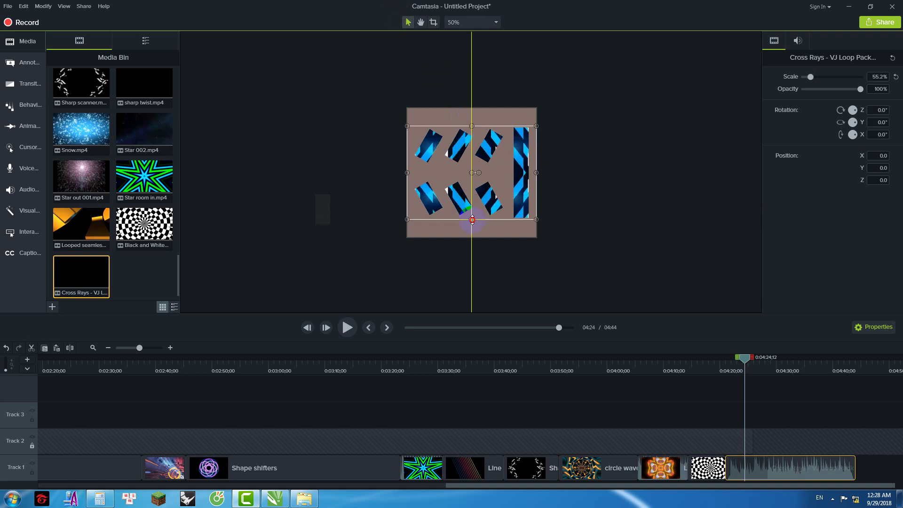
left_click(433, 22)
left_click_drag(535, 172, 515, 188)
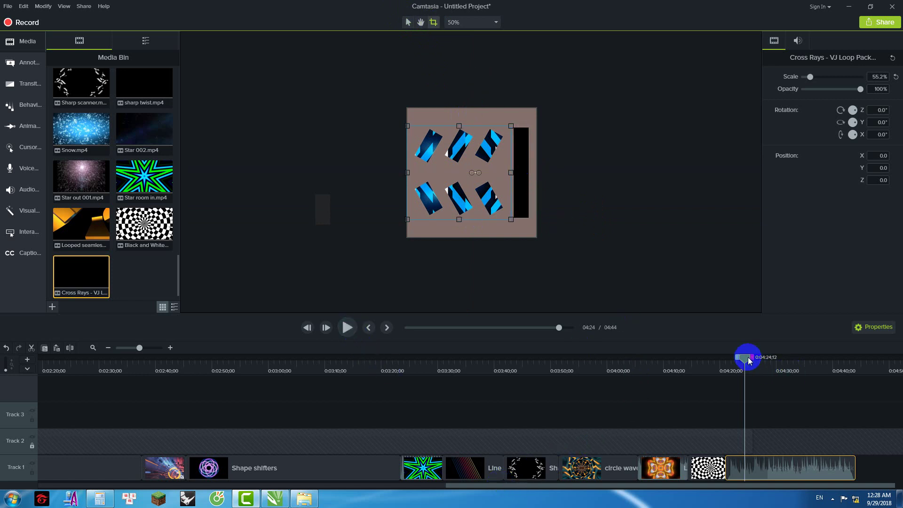
Step: Play from 4:21 to check the mask, then cut everything past 4:27
left_click_drag(745, 358, 725, 359)
left_click(348, 327)
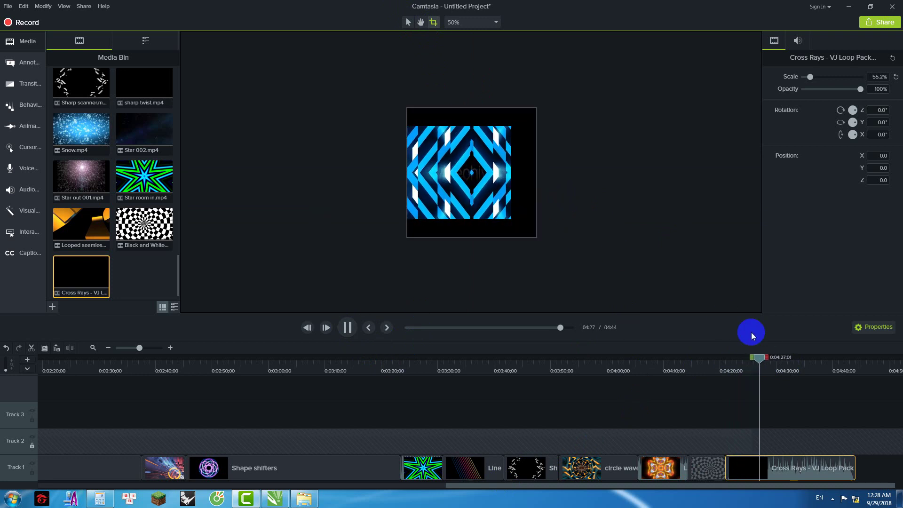
left_click_drag(762, 359, 871, 377)
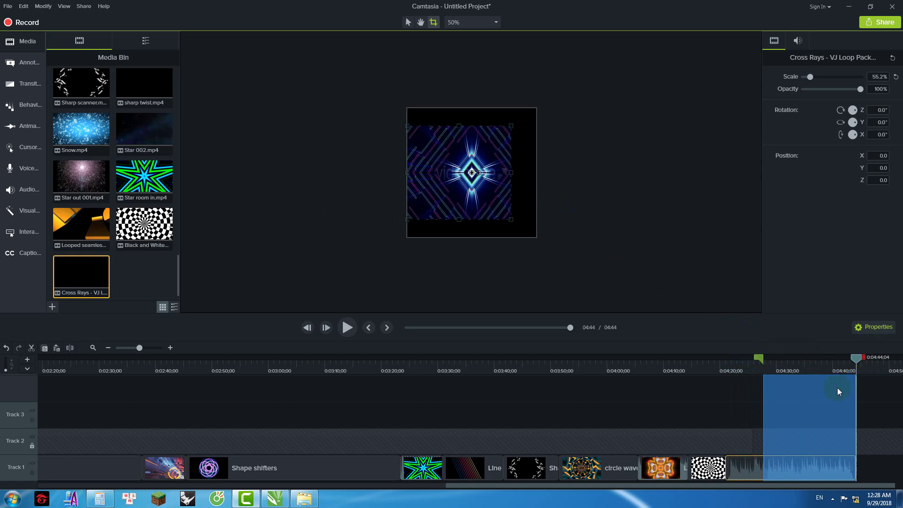
right_click(836, 388)
left_click(752, 269)
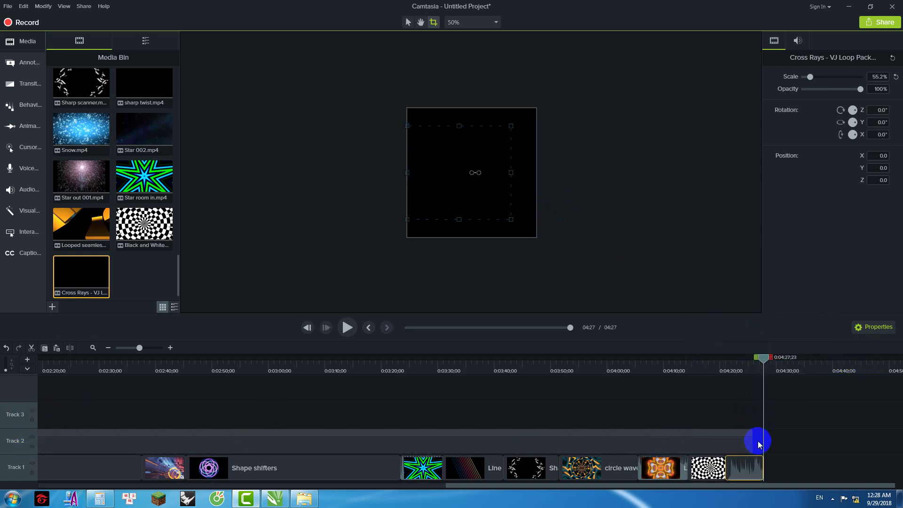
Step: Extend Group 1 on Track 2 to end at 4:27
left_click_drag(753, 444, 765, 444)
left_click_drag(764, 358, 708, 371)
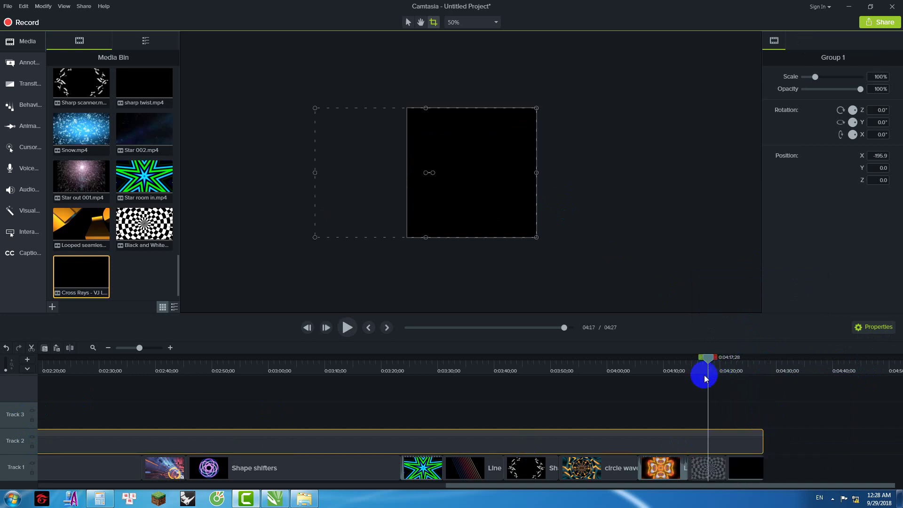
left_click(304, 498)
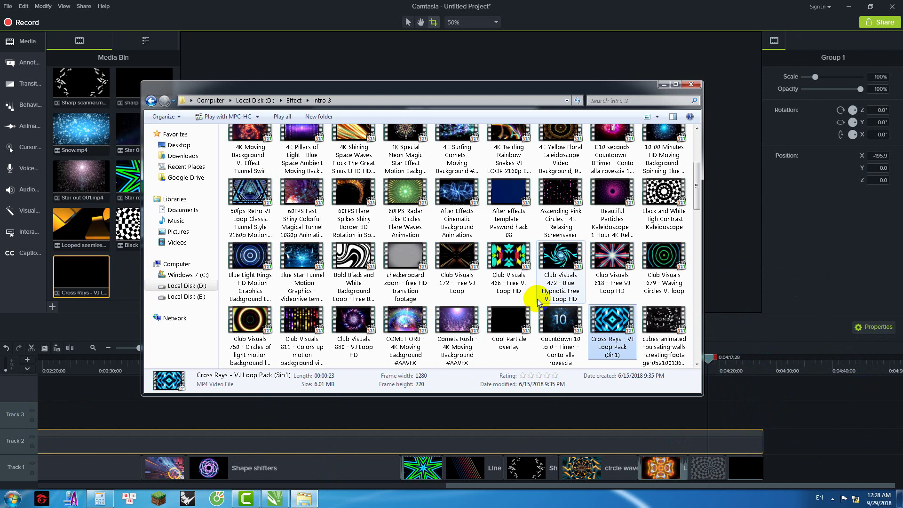
Step: Browse the intro 3 clips and preview Textures VJ Loops & Visual Effects Clips [172] in MPC-HC
left_click(456, 261)
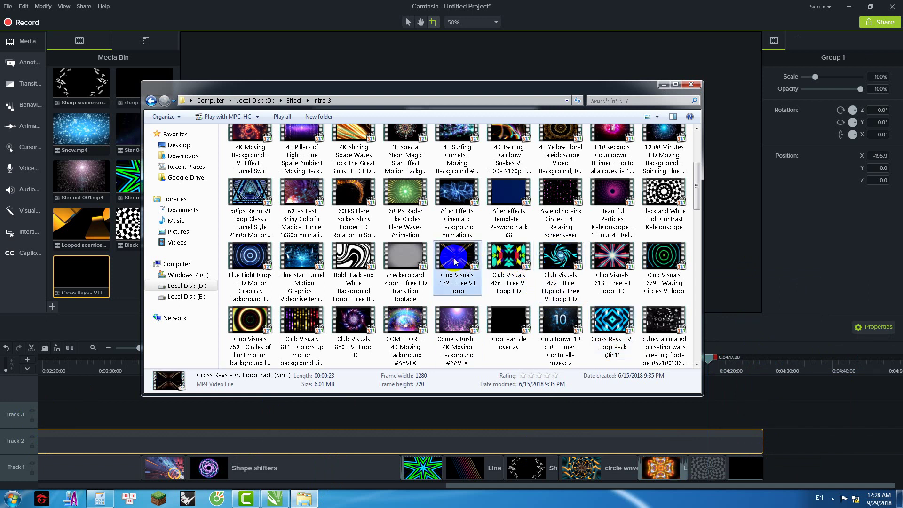
left_click(354, 329)
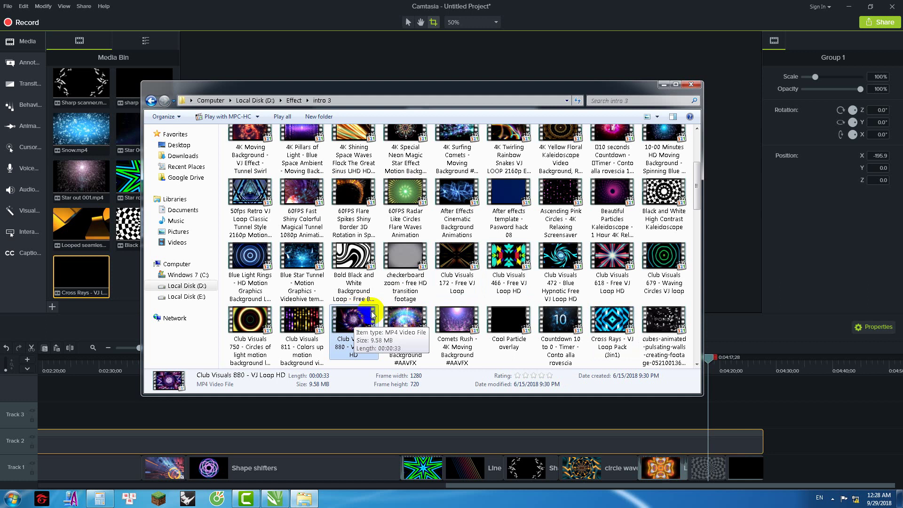
scroll(426, 281, "up", 3)
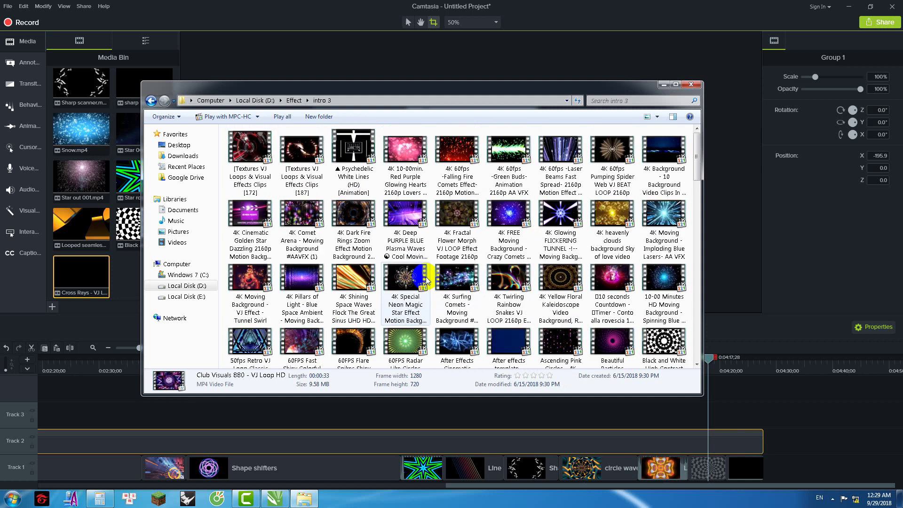
left_click(249, 155)
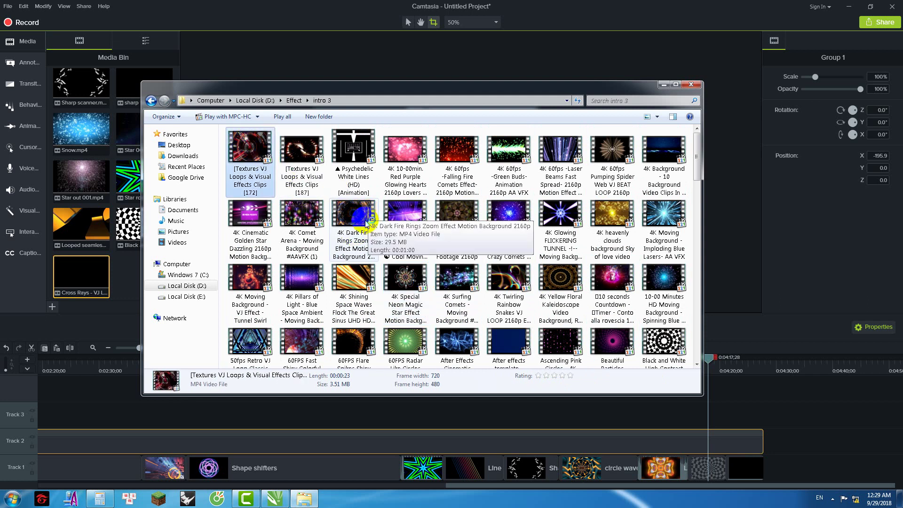
key("Return")
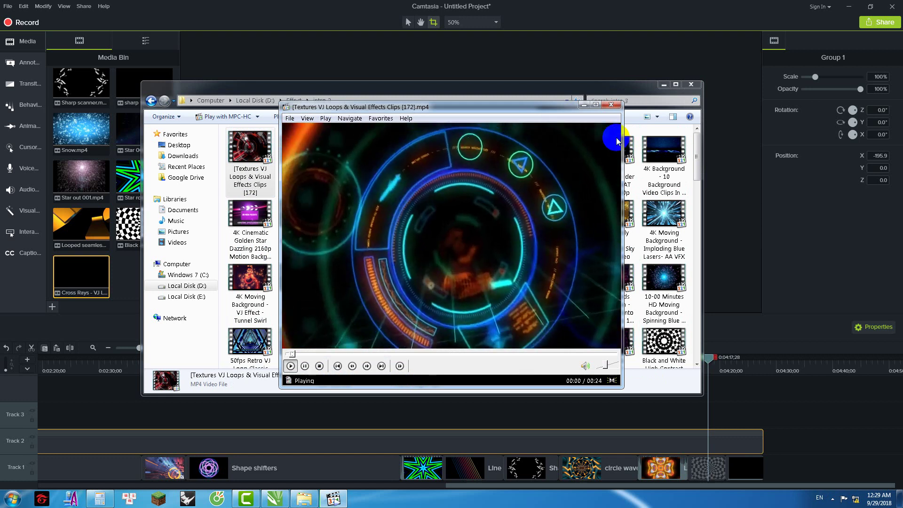
left_click(615, 107)
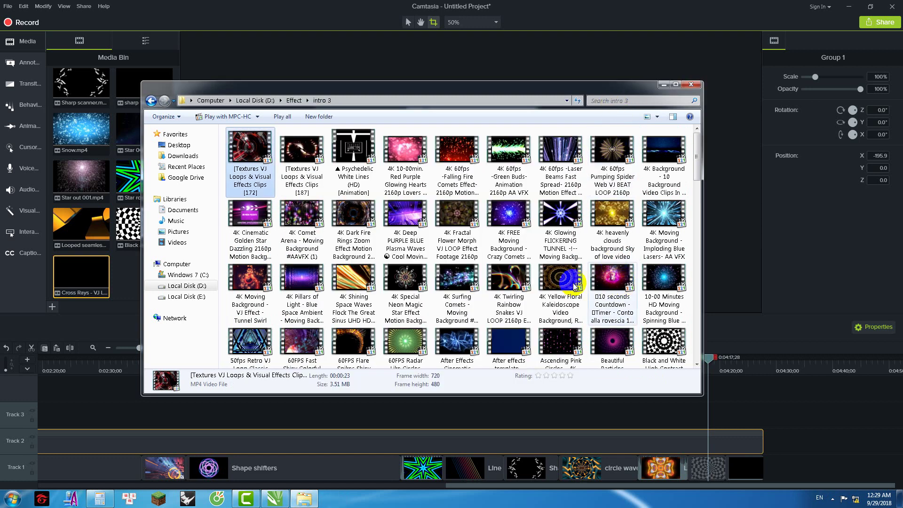
left_click(408, 291)
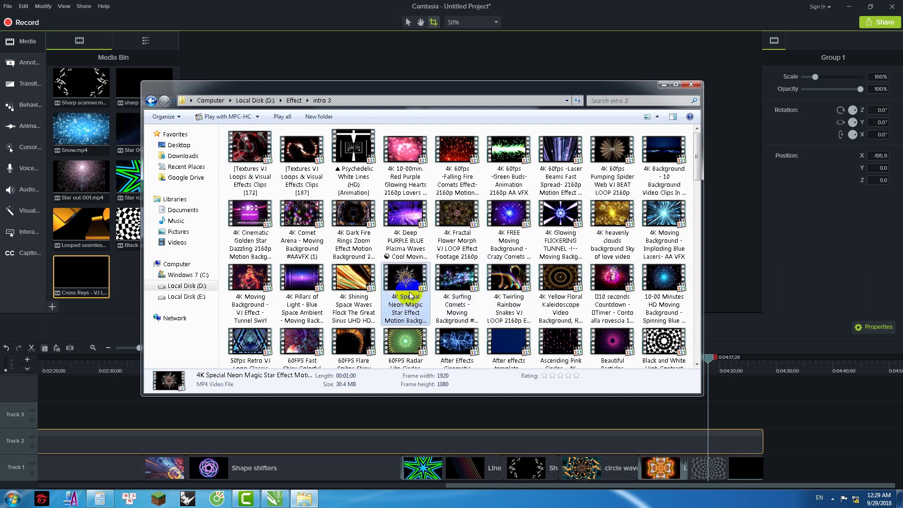
Step: Minimize the folder and move Camtasia's playhead back to 2:56
left_click(664, 86)
left_click(642, 261)
left_click_drag(708, 358, 306, 389)
left_click_drag(460, 487, 31, 477)
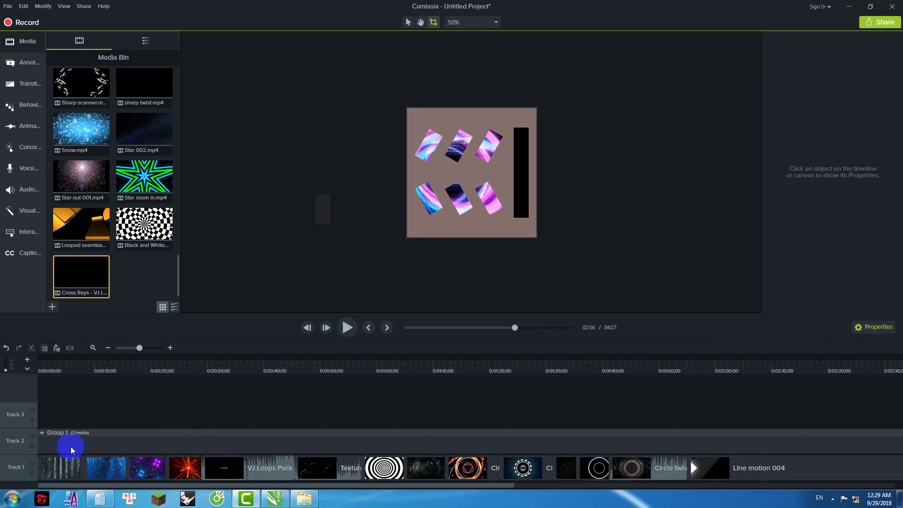
Step: Disable Track 2's Group 1 mask and select the first loop clip on Track 1
left_click(32, 437)
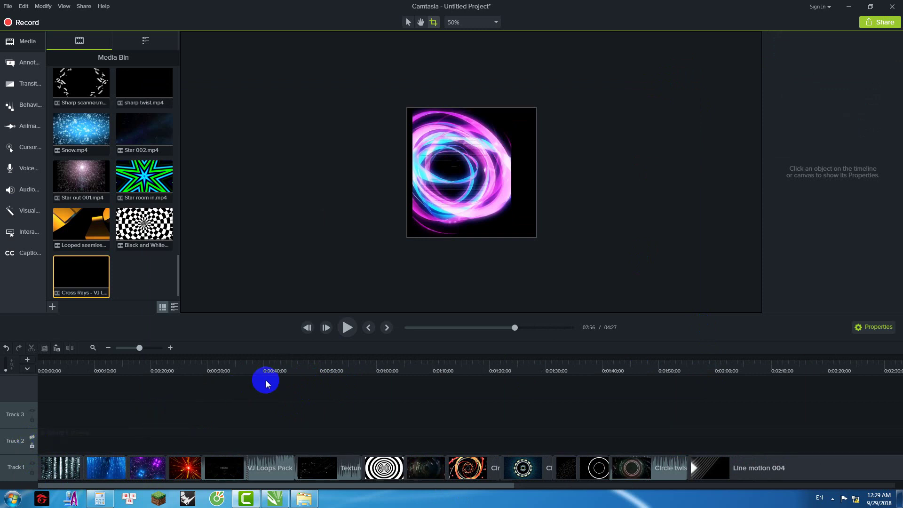
left_click(57, 467)
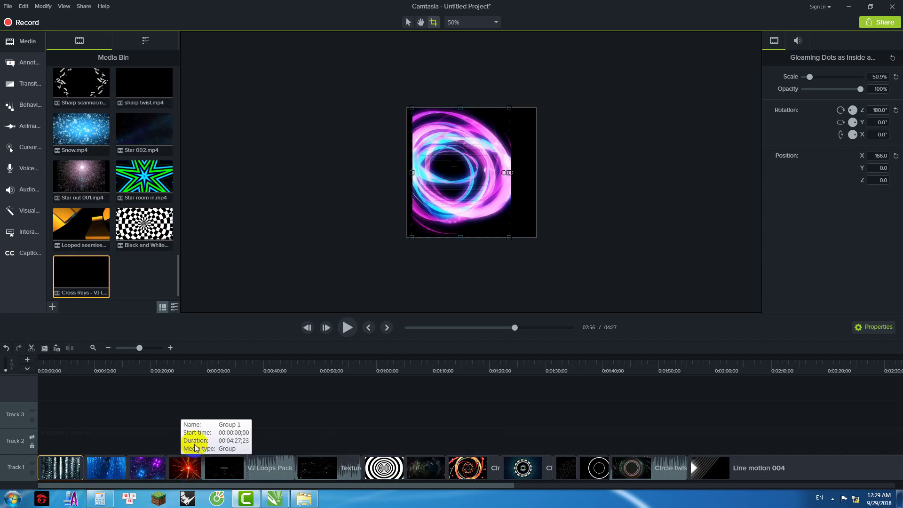
left_click_drag(233, 488, 826, 480)
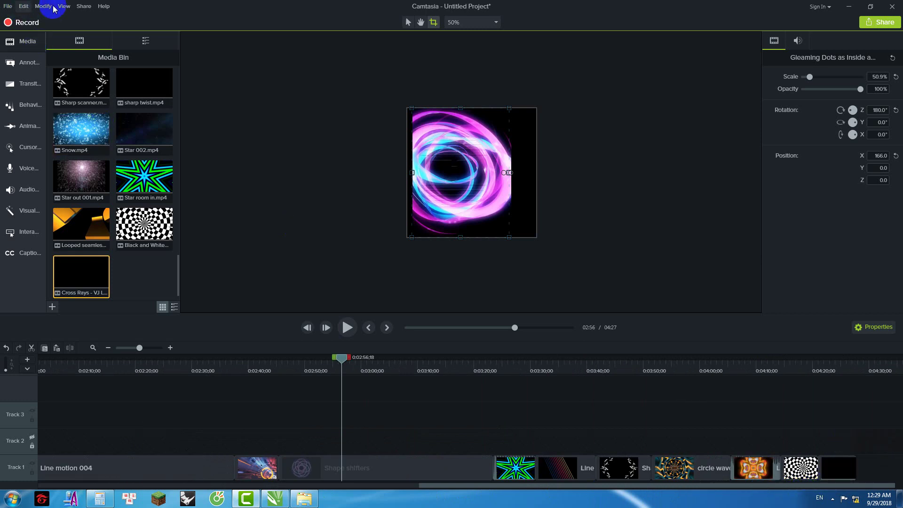
Step: Produce the project as a local MP4 named 'hai vach hong' on the Desktop
left_click(80, 10)
left_click(165, 61)
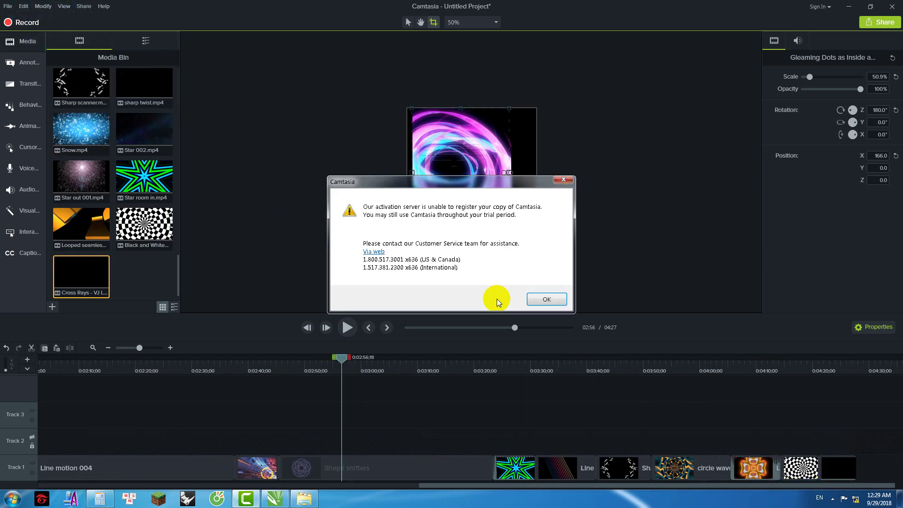
left_click(547, 299)
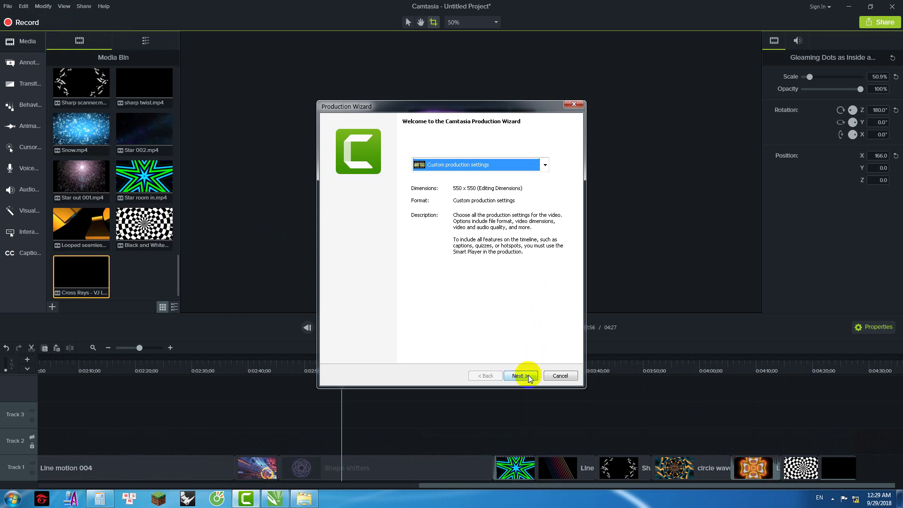
left_click(520, 376)
left_click(520, 375)
left_click(528, 376)
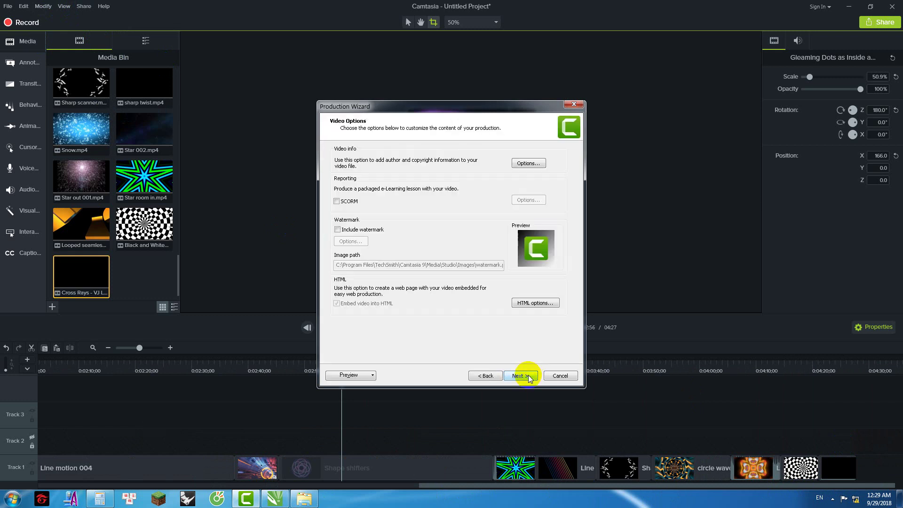
left_click(528, 377)
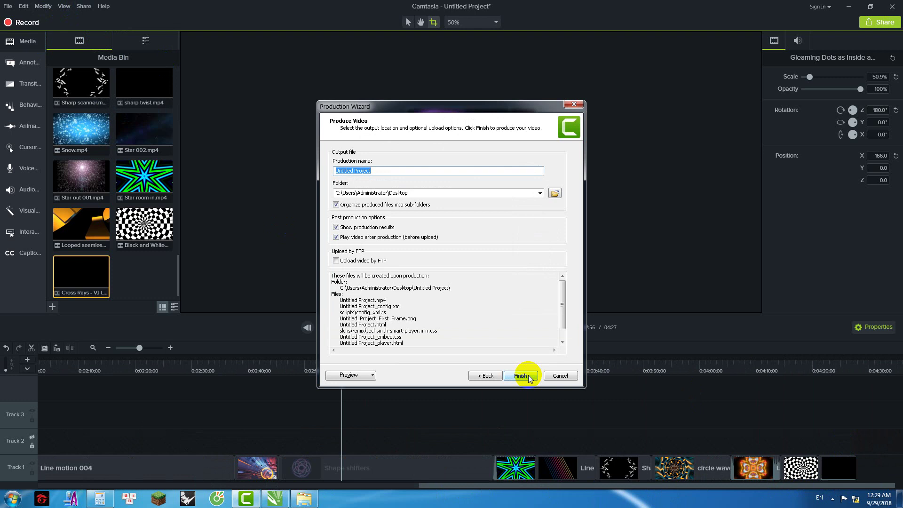
type("hai vach hong")
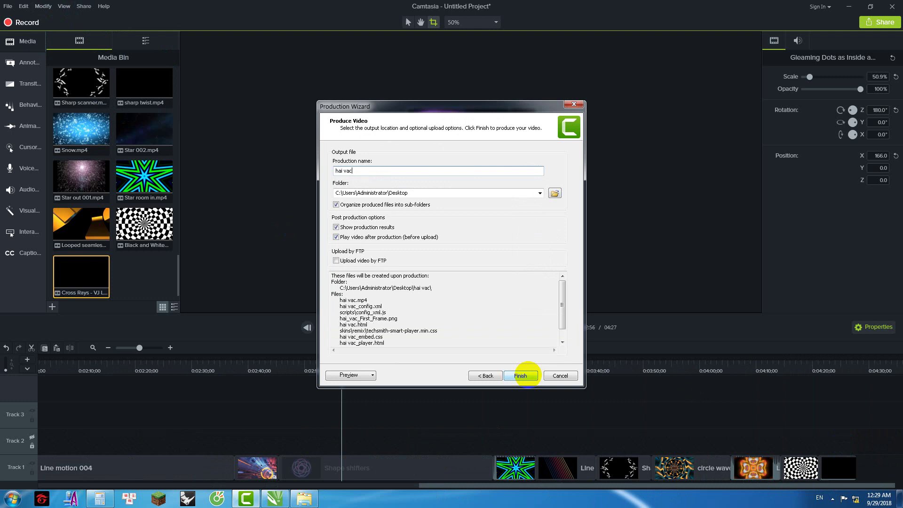
left_click(521, 375)
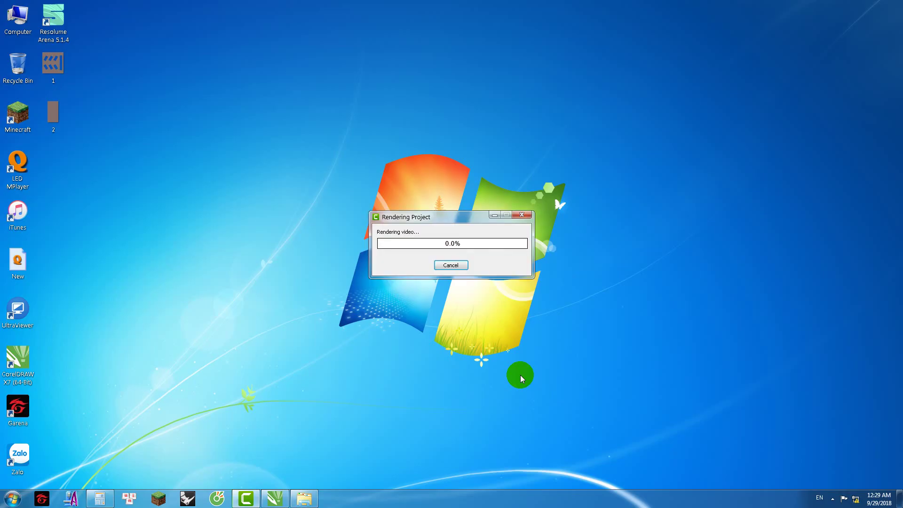
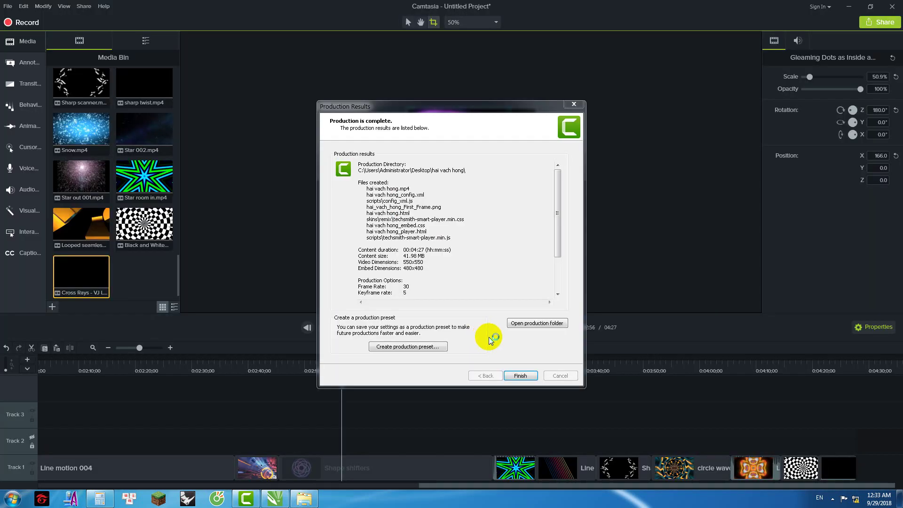
Step: Close the finished production report and bring the Camtasia editor to the front
left_click(521, 375)
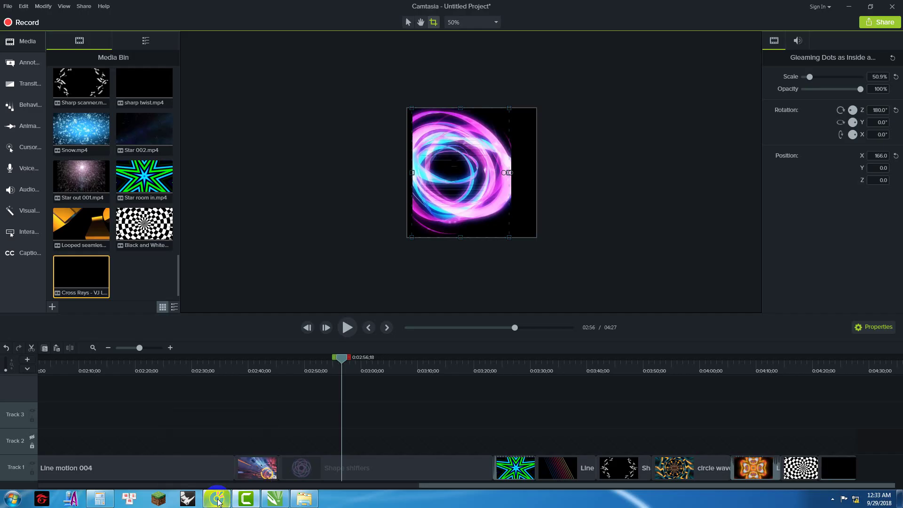
left_click(217, 499)
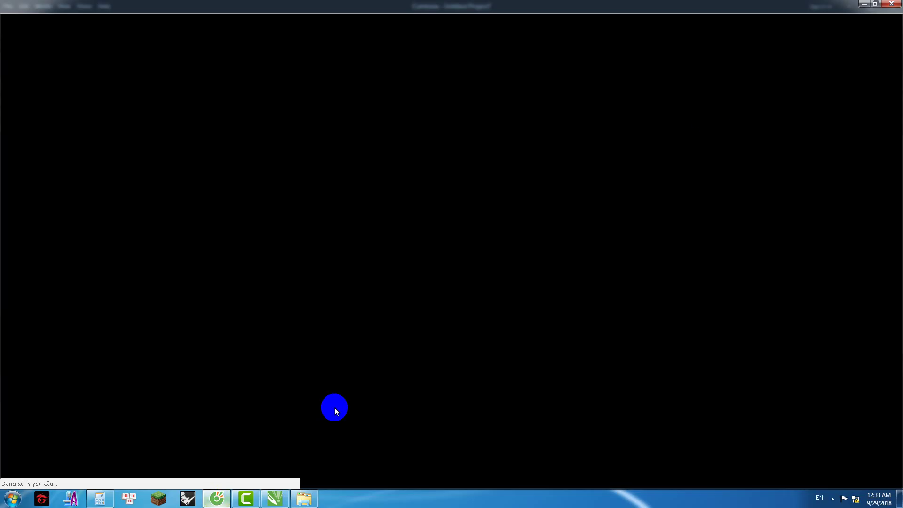
left_click(863, 6)
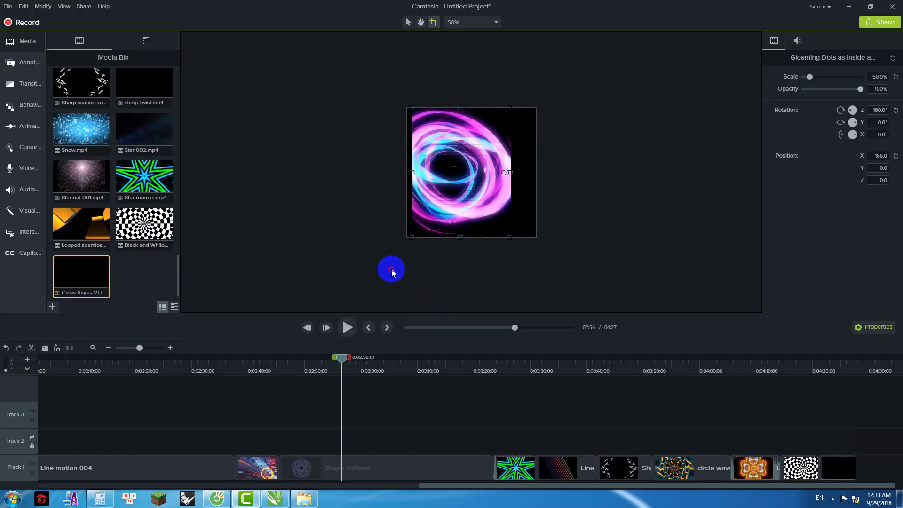
Step: Delete all Track 1 clips, make Track 2's mask visible, then minimize to the desktop
left_click(174, 467)
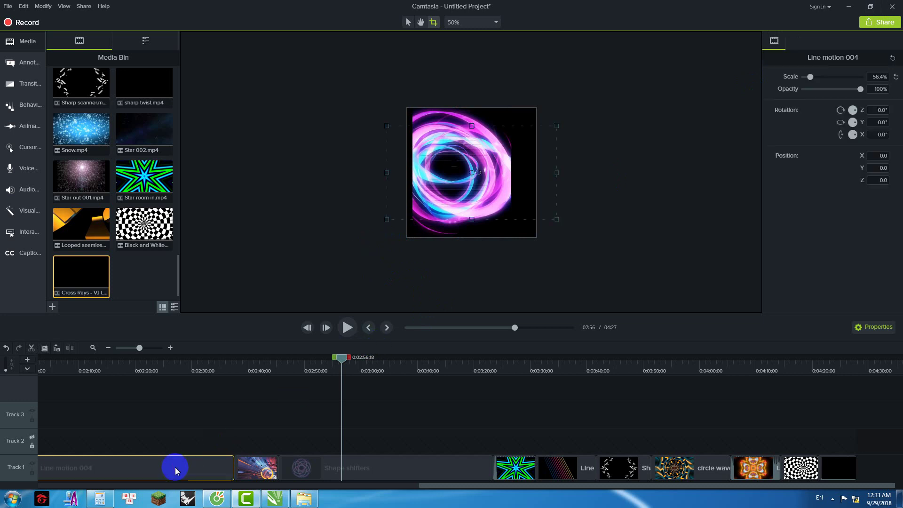
key("ctrl+a")
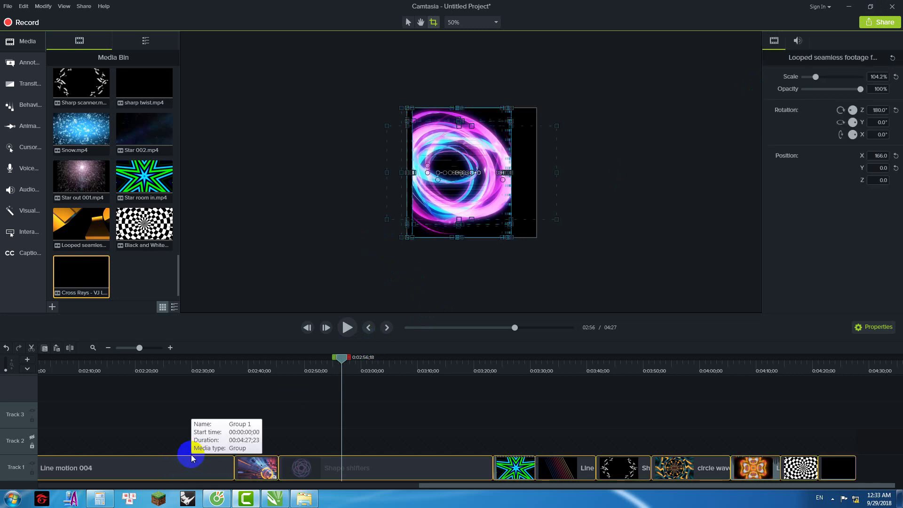
key("Delete")
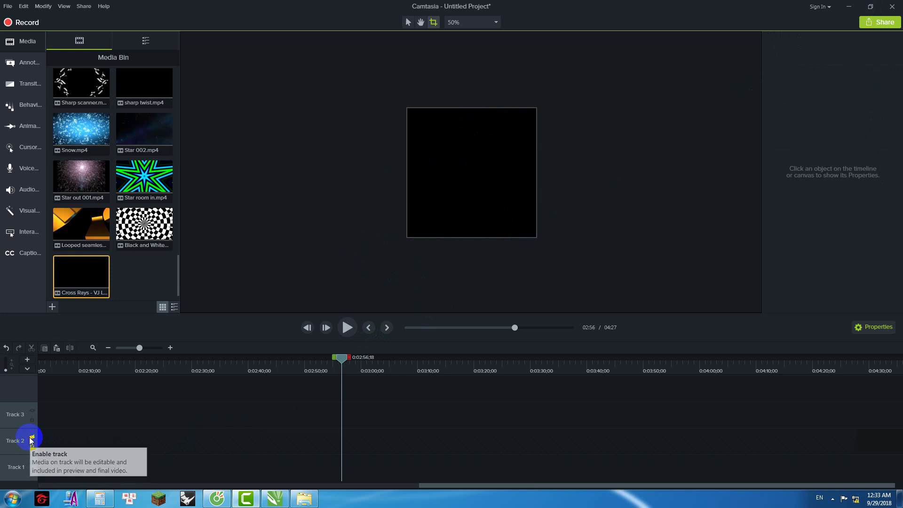
left_click(31, 438)
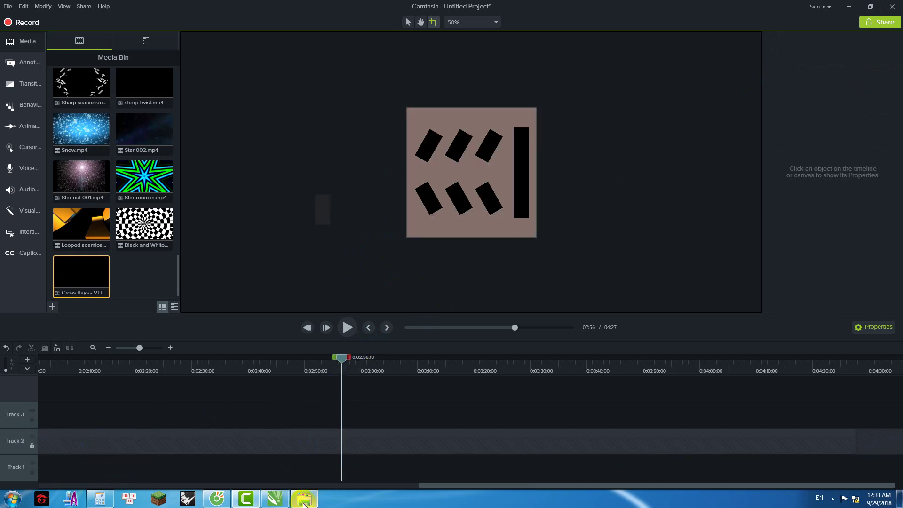
left_click(311, 499)
key("super+d")
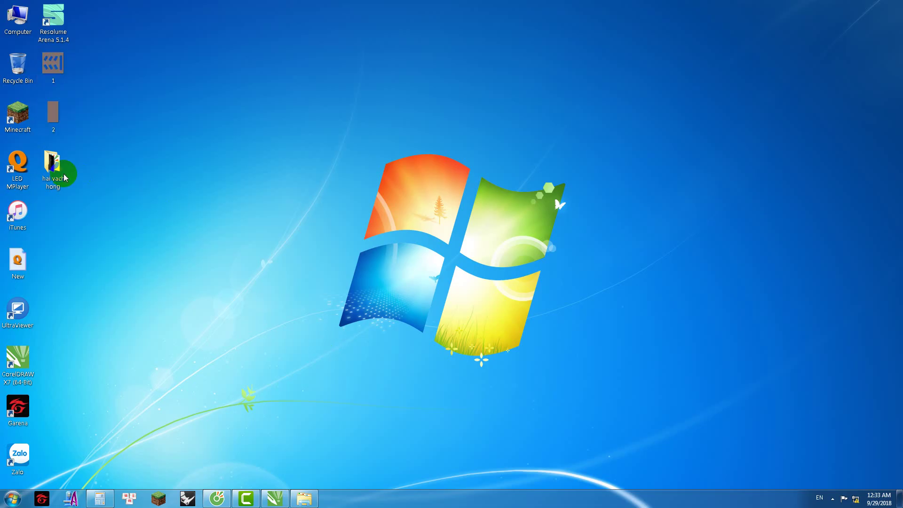
Step: Import hai vach hong.mp4 from its desktop folder into the Media Bin, dismissing the in-use warning
double_click(56, 173)
left_click_drag(282, 207, 141, 393)
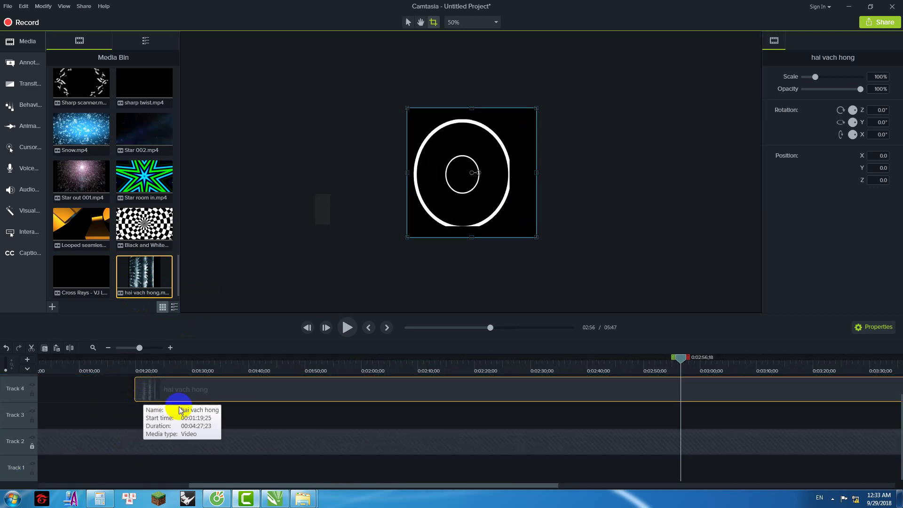
key("Delete")
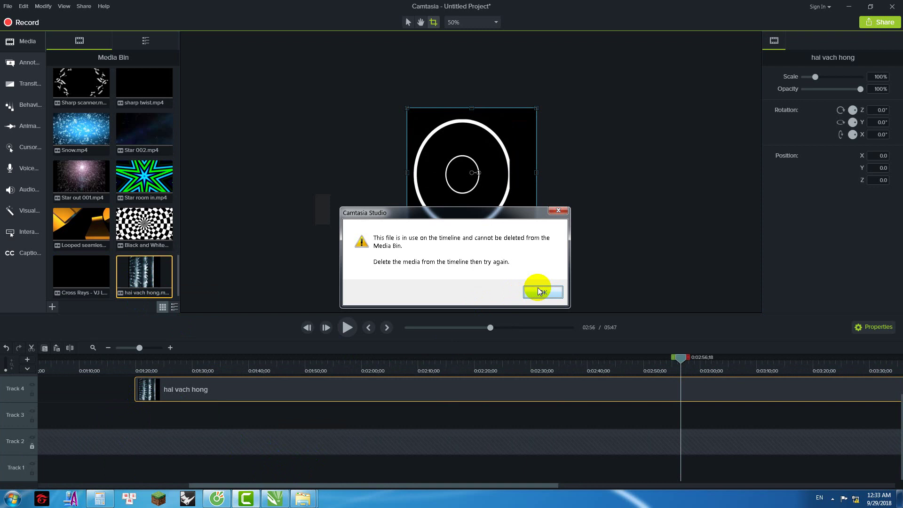
left_click(538, 292)
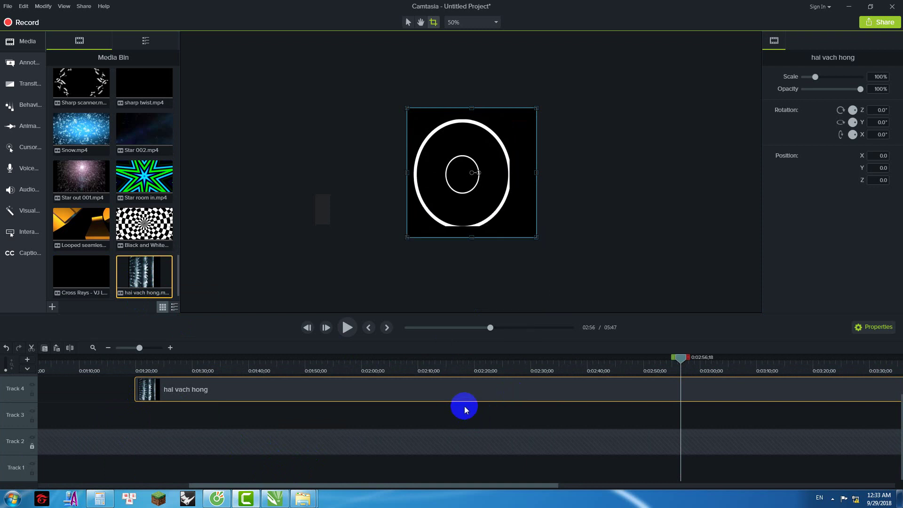
Step: Remove the hai vach hong clip from Track 4 of the timeline
left_click(280, 413)
left_click(283, 398)
key("Delete")
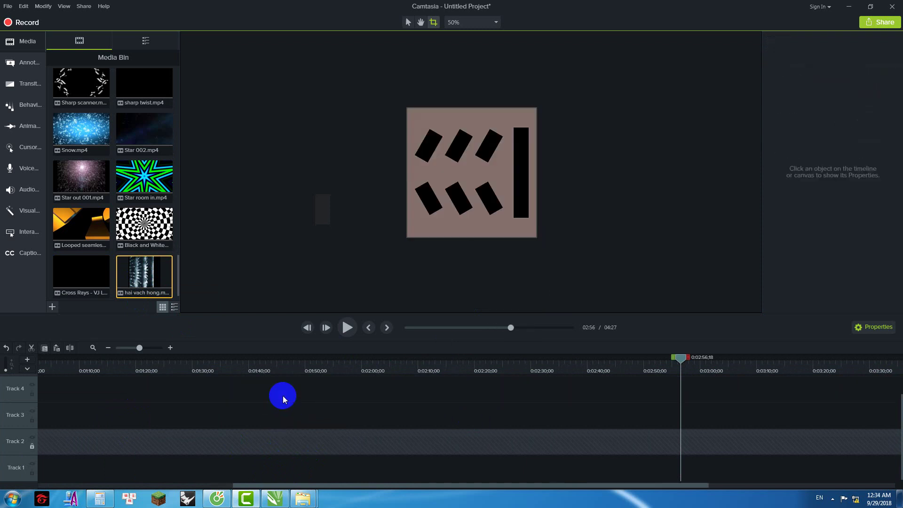
Step: Place the hai vach hong video at 0:00 on Track 1
left_click_drag(315, 487, 89, 476)
left_click(47, 365)
left_click_drag(126, 274, 75, 474)
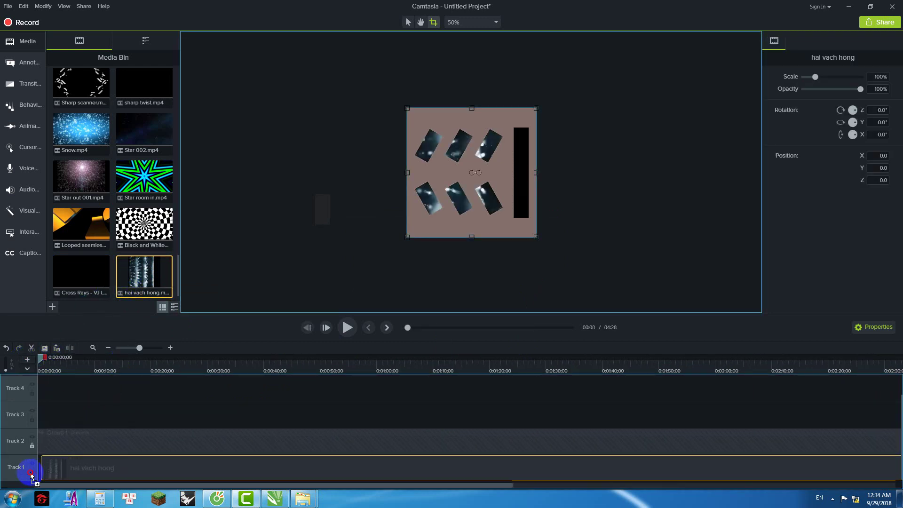
Step: Preview the masked video around 0:50 and 1:03, then unlock the Group 1 track
left_click(347, 327)
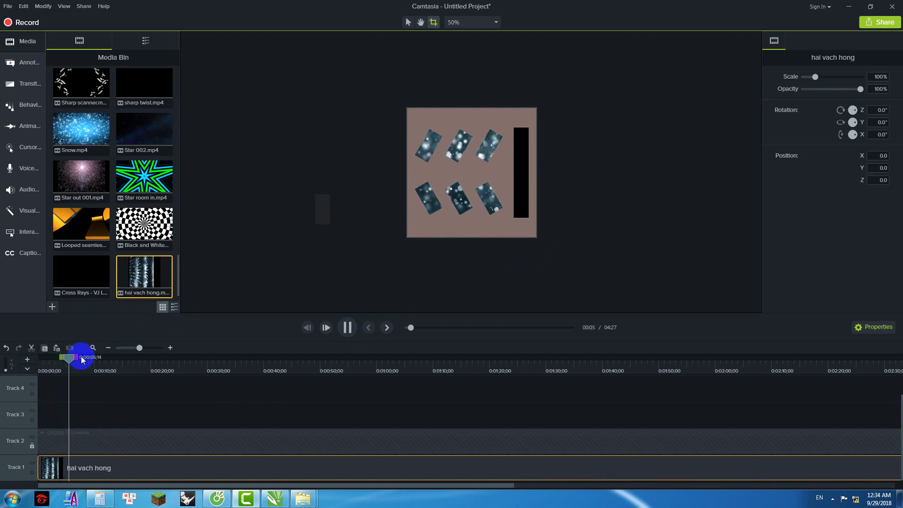
left_click(211, 372)
left_click_drag(216, 359, 361, 371)
left_click(347, 328)
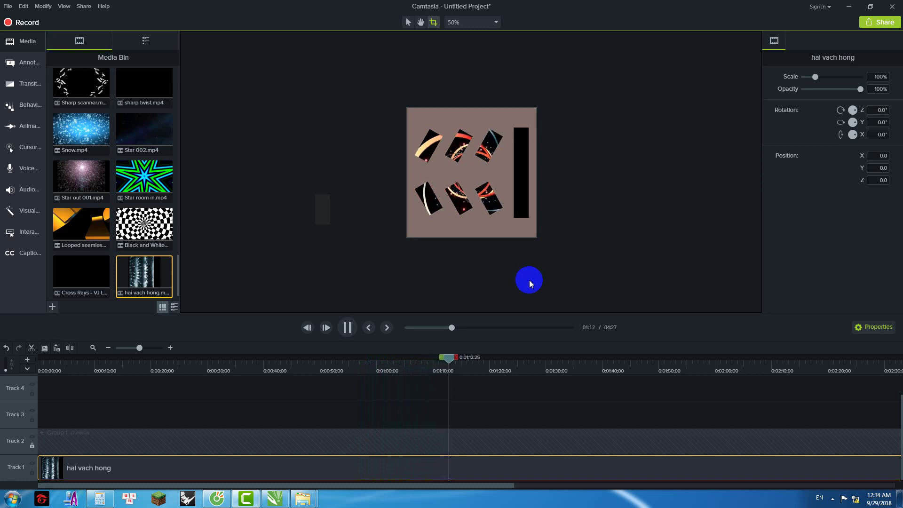
left_click_drag(460, 359, 395, 362)
left_click(472, 271)
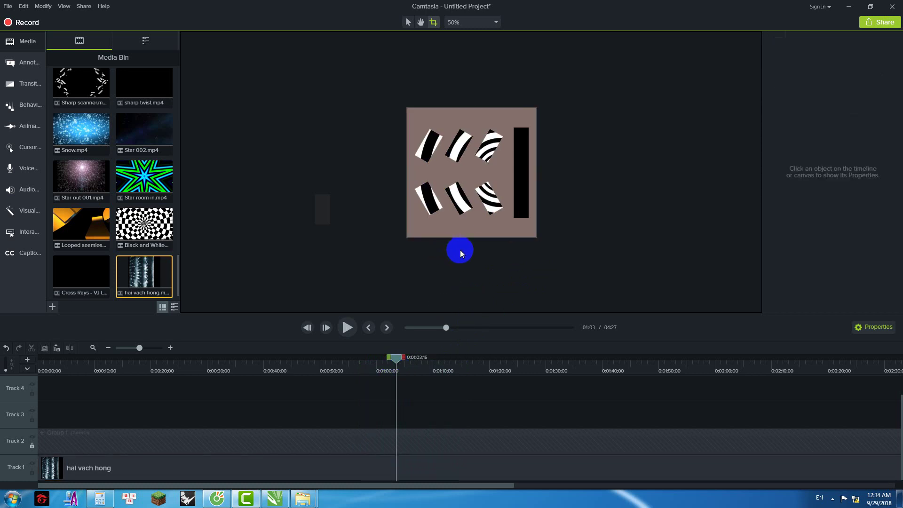
left_click(32, 446)
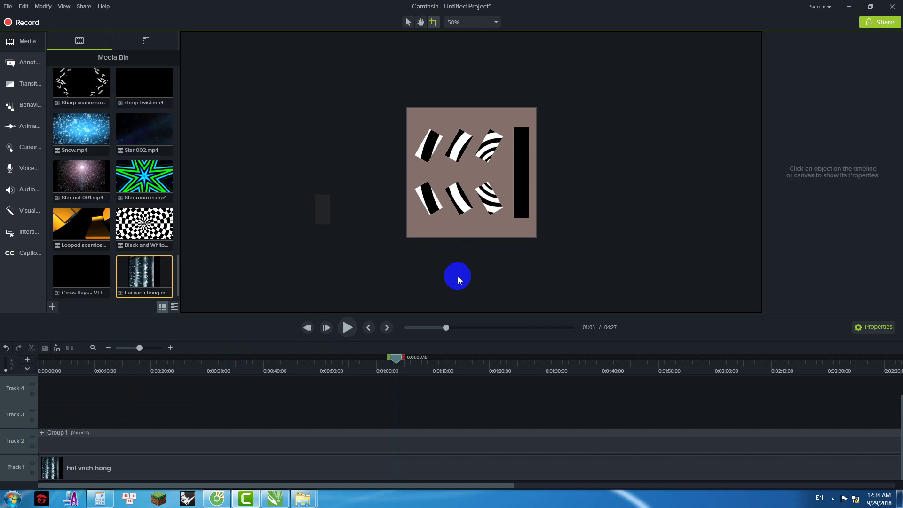
Step: Set the project canvas to 128 wide by 64 high in Project Settings
right_click(579, 174)
left_click(593, 237)
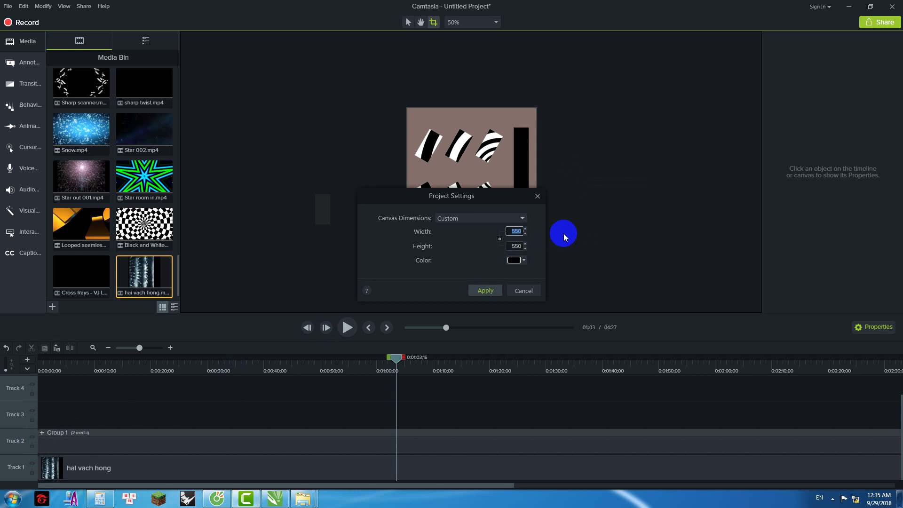
type("128")
left_click(515, 246)
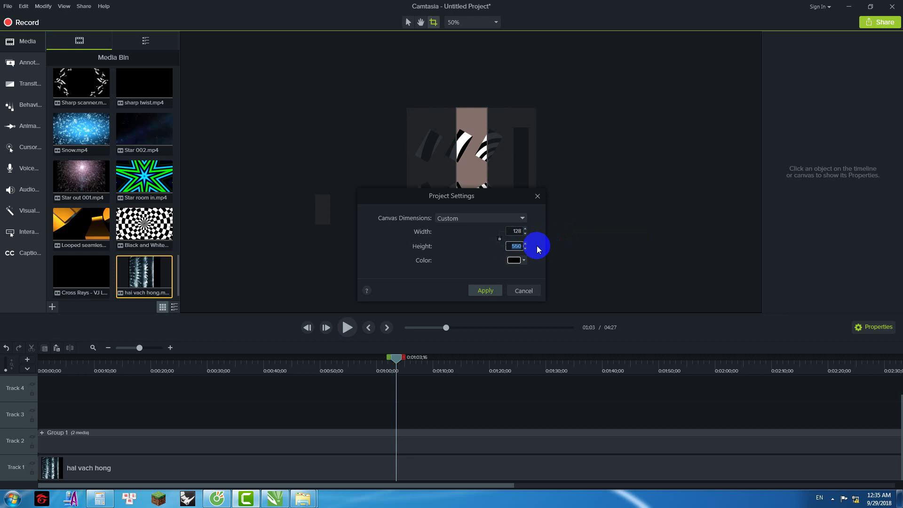
type("64")
key("Return")
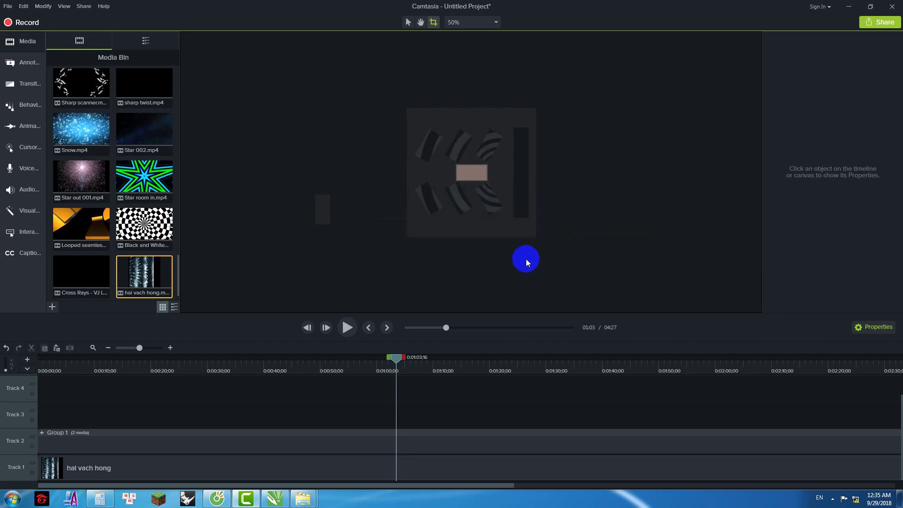
left_click(323, 206)
left_click(560, 180)
Step: Drag Group 1 and the hai vach hong clip together to X -86.7, Y -103.3 so one stripe fills the canvas
scroll(477, 136, "up", 1)
left_click(463, 131)
left_click(162, 468, "ctrl")
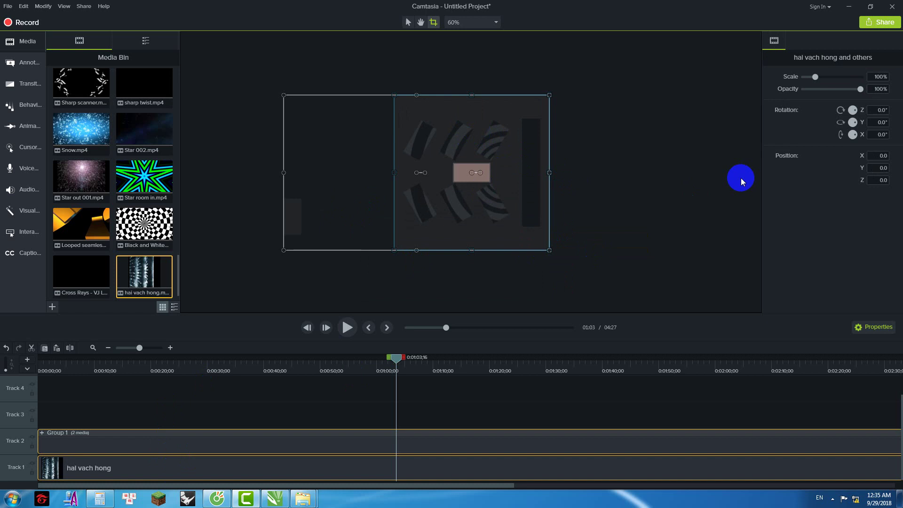
left_click_drag(515, 160, 517, 191)
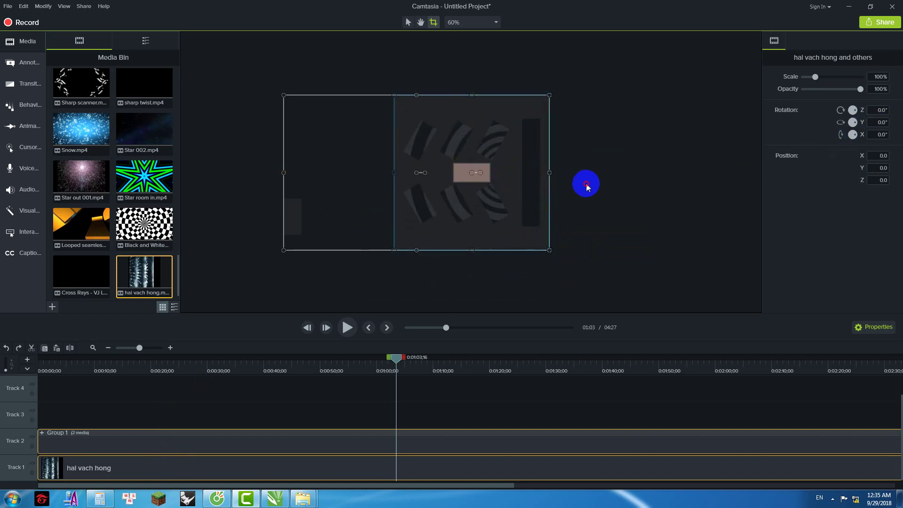
left_click(585, 184)
left_click(419, 117)
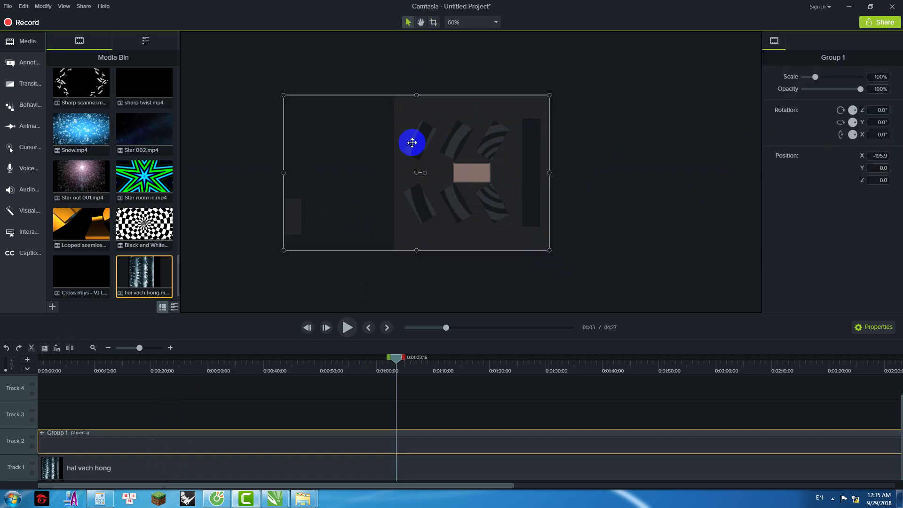
left_click(227, 473, "ctrl")
left_click_drag(518, 167, 500, 174)
scroll(500, 174, "up", 3)
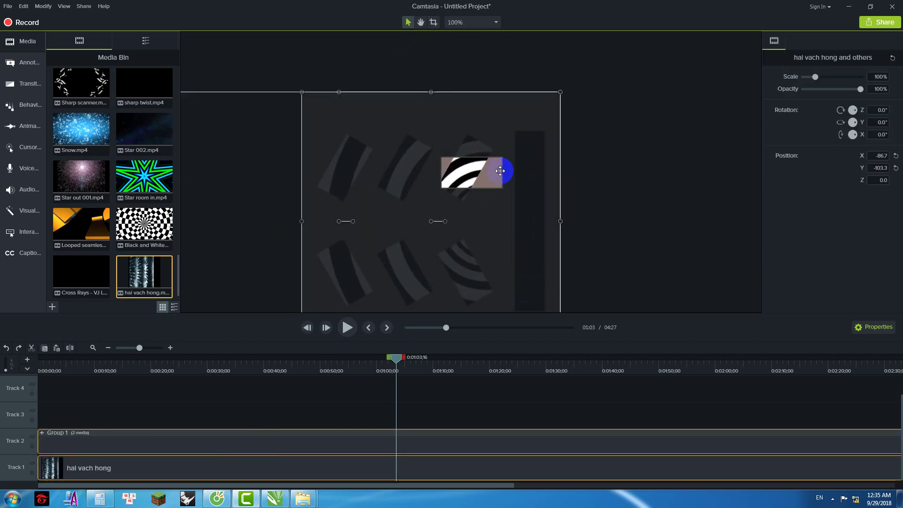
Step: Read the top-right stripe's 330.206° rotation in CorelDRAW, then return to Camtasia
left_click(276, 499)
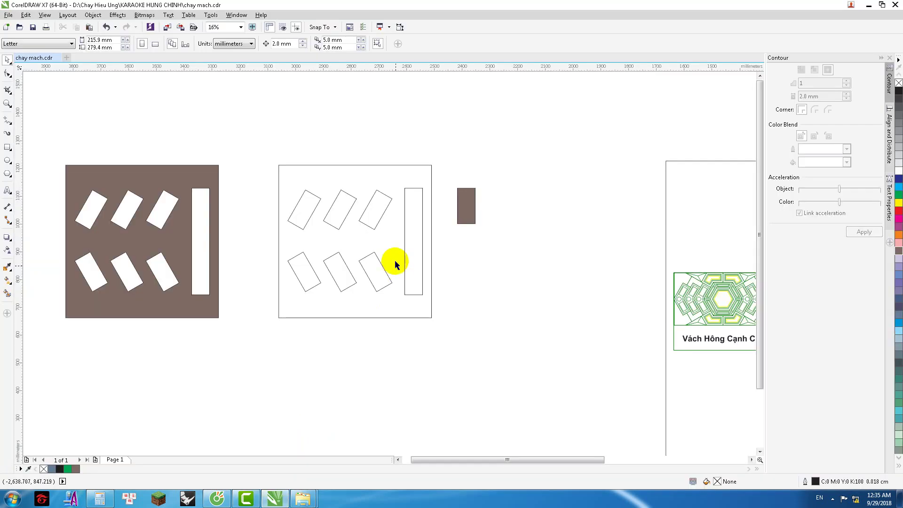
left_click(373, 212)
left_click(178, 43)
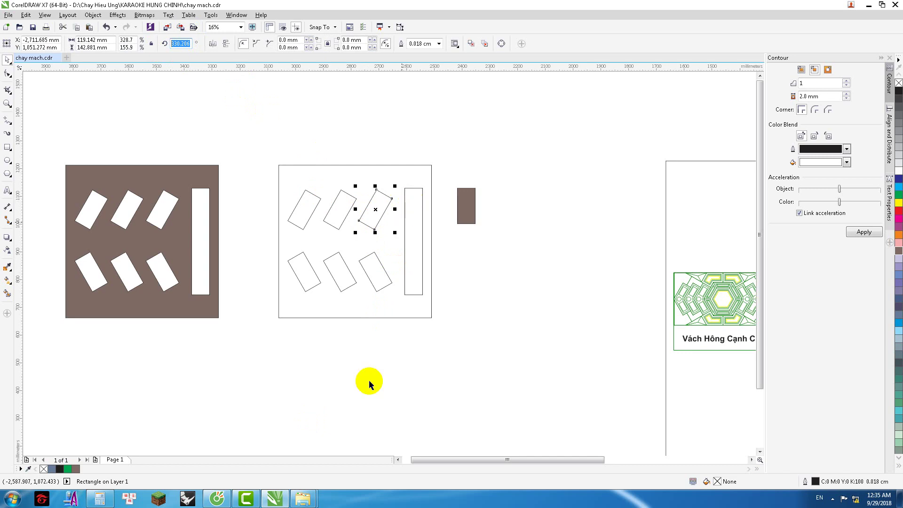
left_click(291, 491)
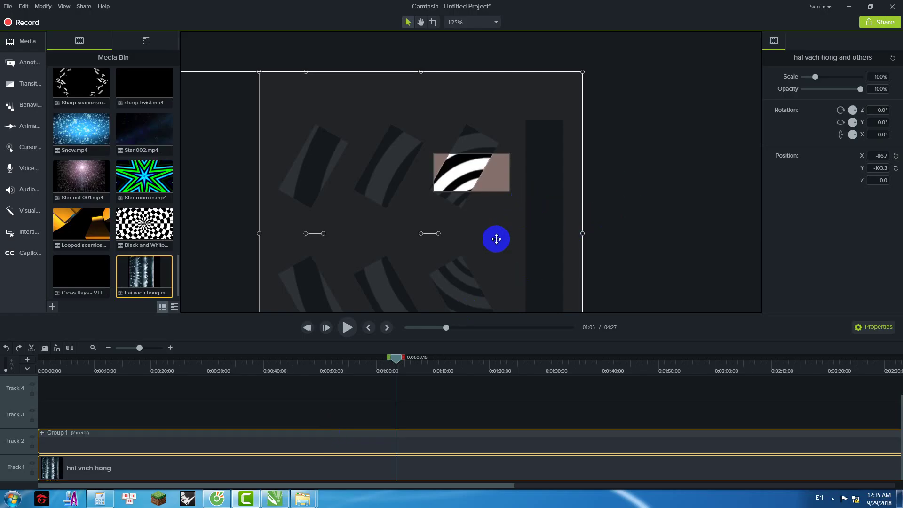
Step: Apply a 330.206° Z rotation, undo it, and move the group and clip upward
left_click(877, 110)
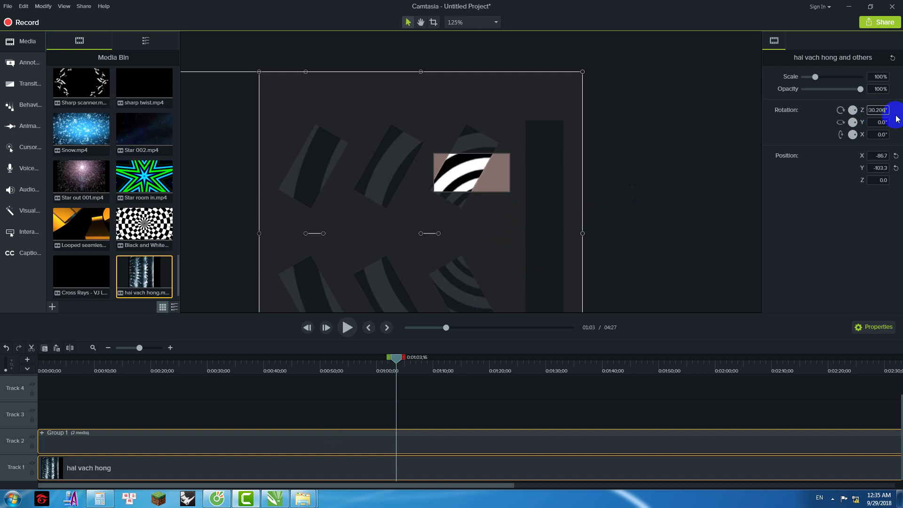
type("330.206")
key("Return")
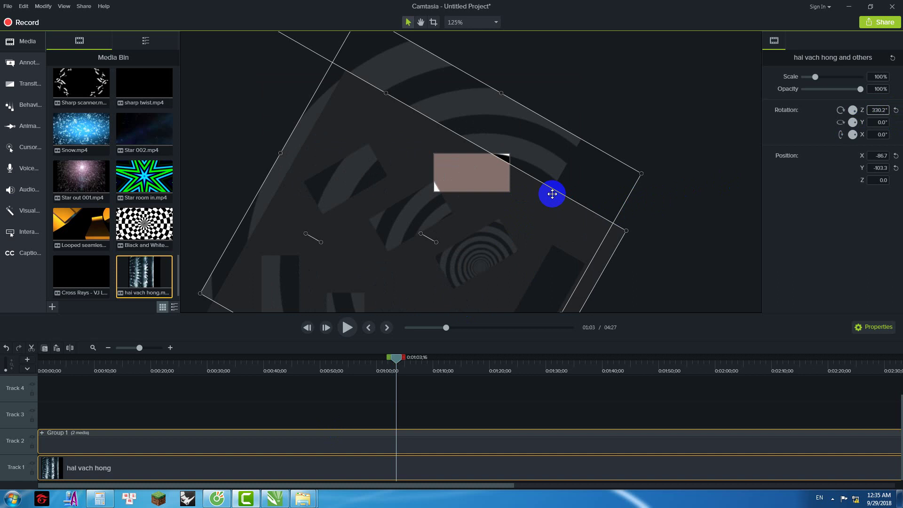
key("ctrl+z")
left_click_drag(492, 194, 466, 167)
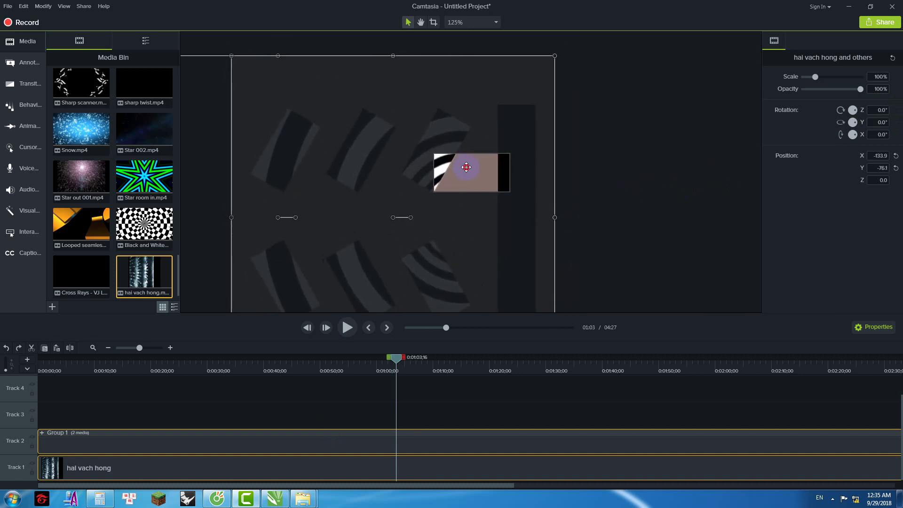
Step: Try rotating Group 1 alone to about -84°, then undo it and deselect
left_click(471, 132)
left_click(469, 131)
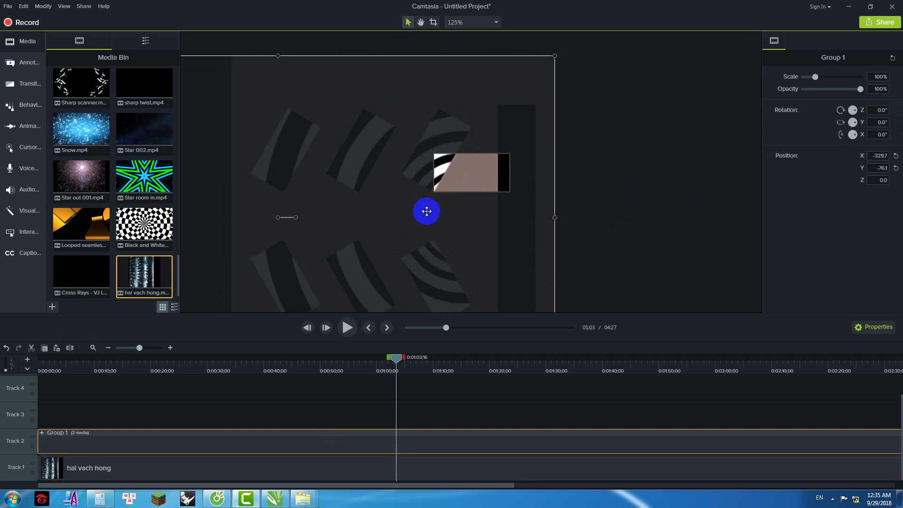
scroll(508, 163, "down", 2)
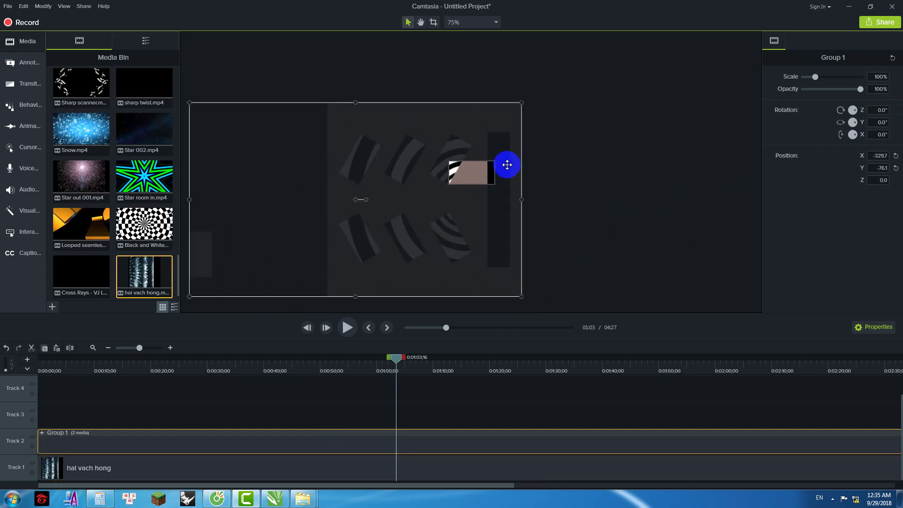
scroll(450, 151, "up", 2)
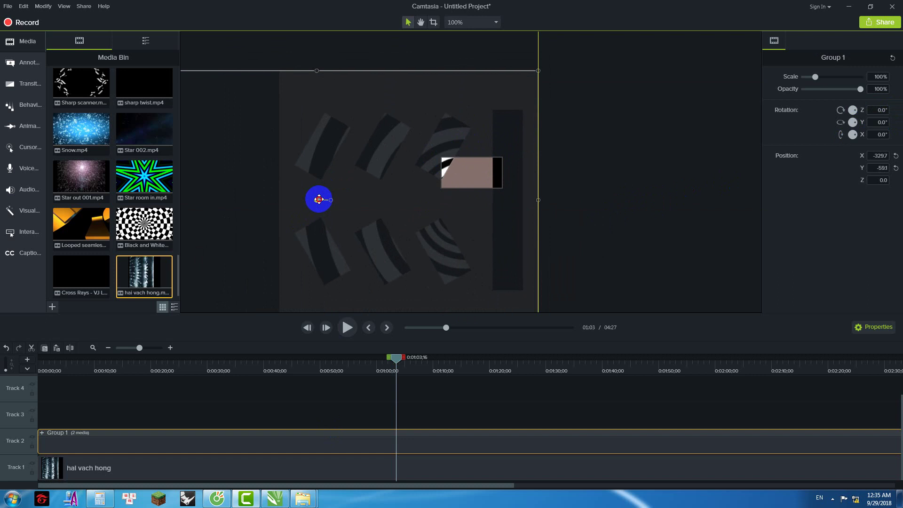
mouse_move(331, 208)
left_mouse_down()
mouse_move(316, 222)
mouse_move(330, 225)
left_mouse_up()
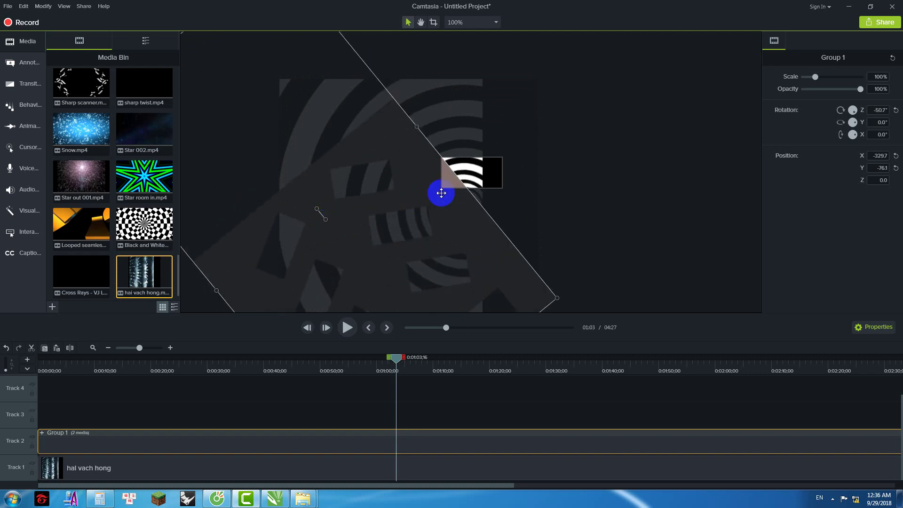
key("ctrl+z")
left_click(562, 180)
Step: Group Group 1 and the hai vach hong clip together into Group 2
scroll(529, 177, "down", 2)
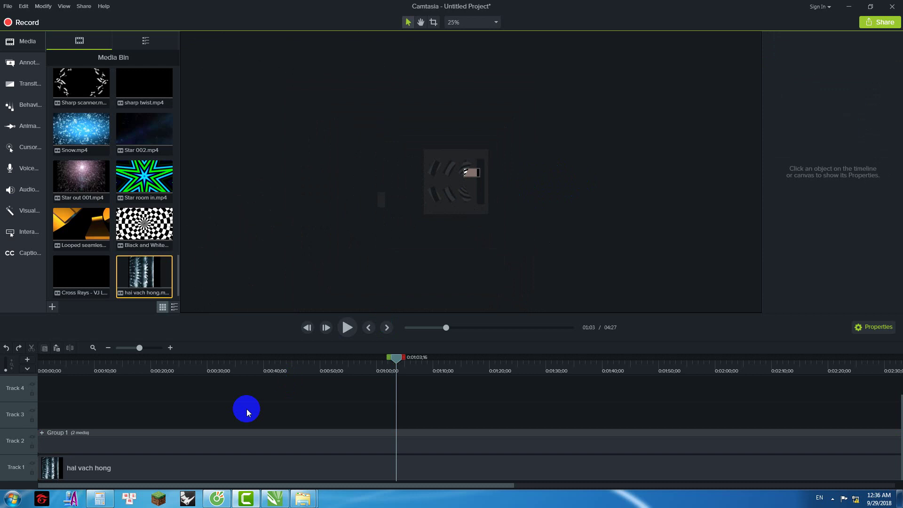
left_click(224, 443)
left_click(221, 465, "ctrl")
key("ctrl+g")
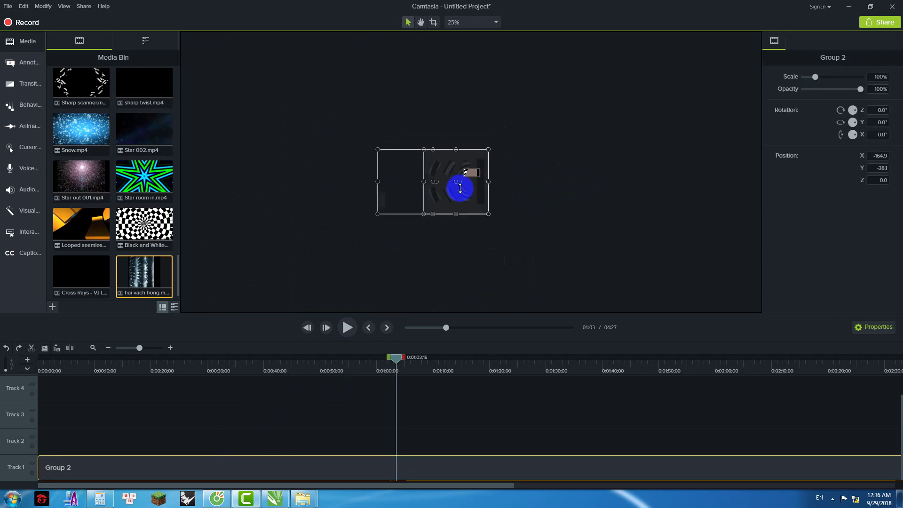
left_click(515, 202)
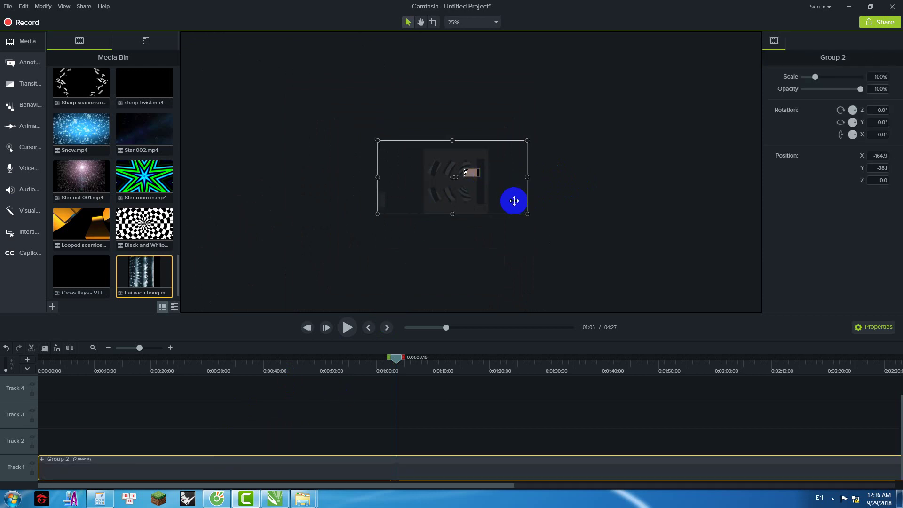
left_click(582, 216)
scroll(484, 173, "up", 5)
left_click(444, 211)
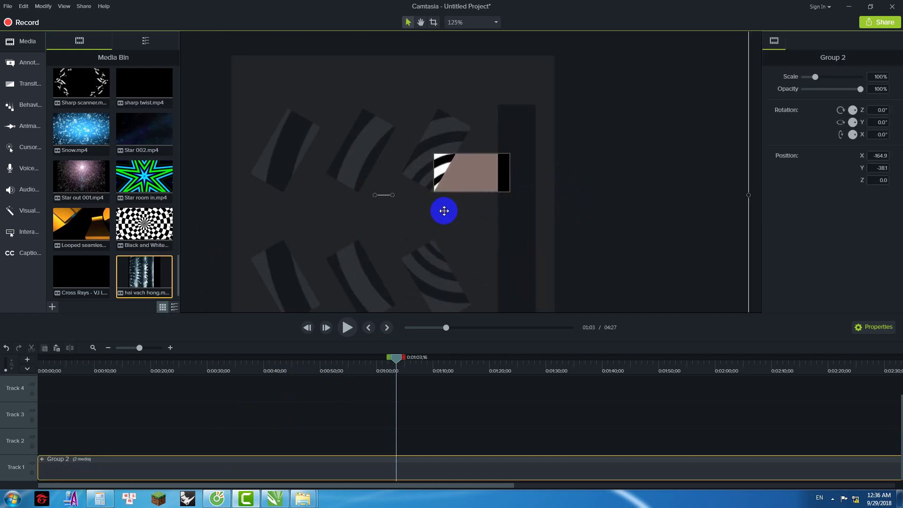
Step: Rotate Group 2 to about -60.1° and check its contents
left_click_drag(392, 195, 470, 179)
left_click(675, 125)
left_click(568, 177)
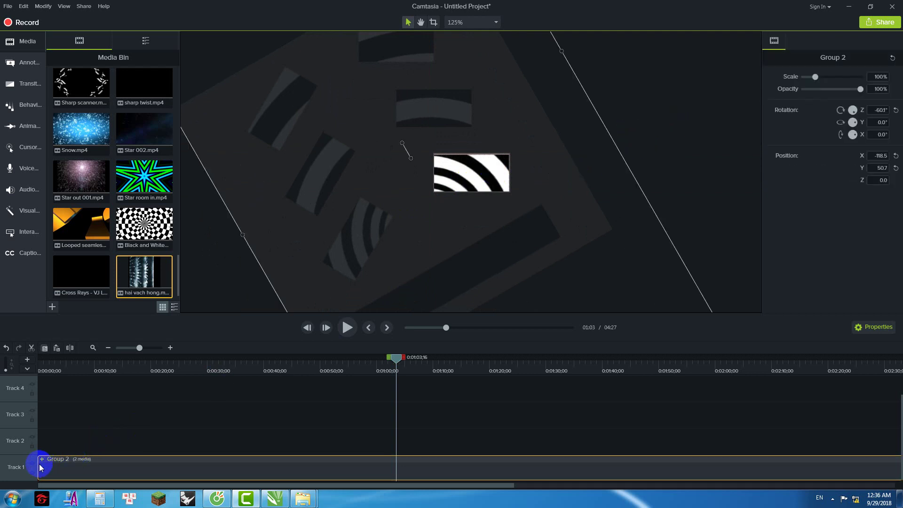
double_click(63, 467)
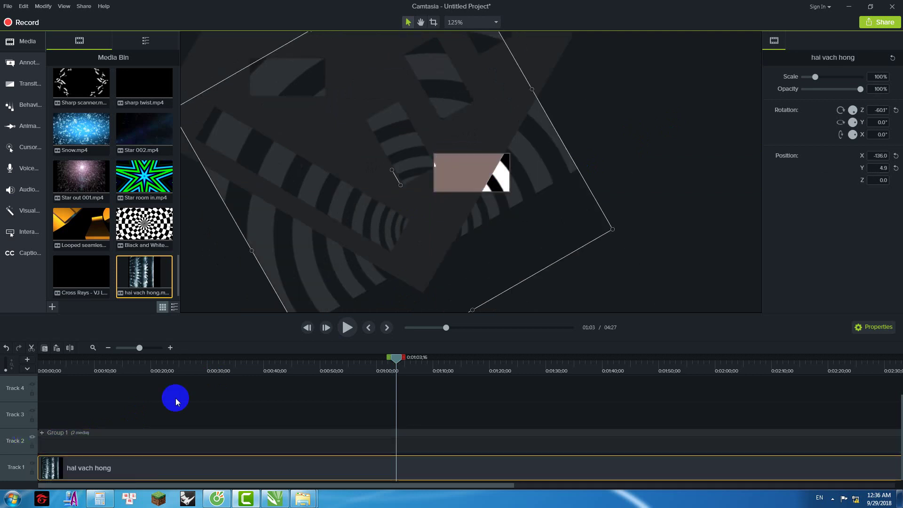
left_click(625, 188)
left_click(509, 170)
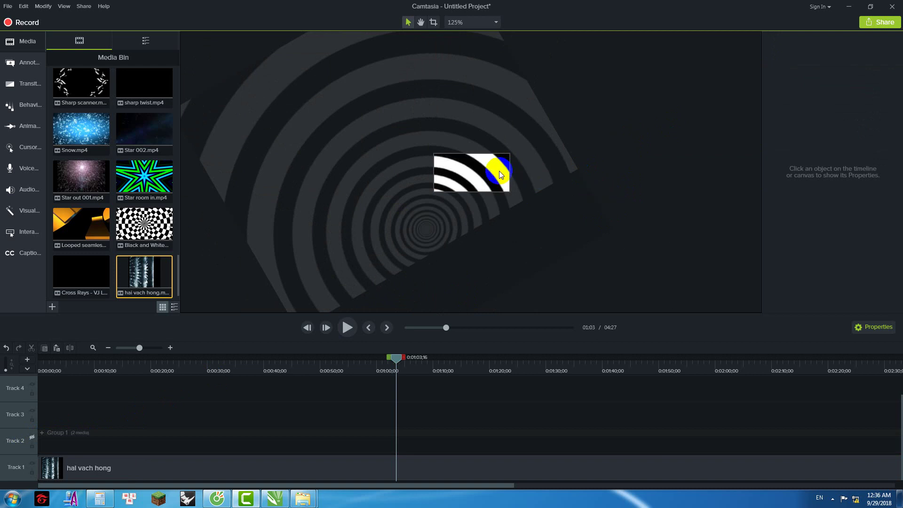
Step: Start a Share > Local File production, dismissing the activation warning
left_click(84, 6)
left_click(120, 23)
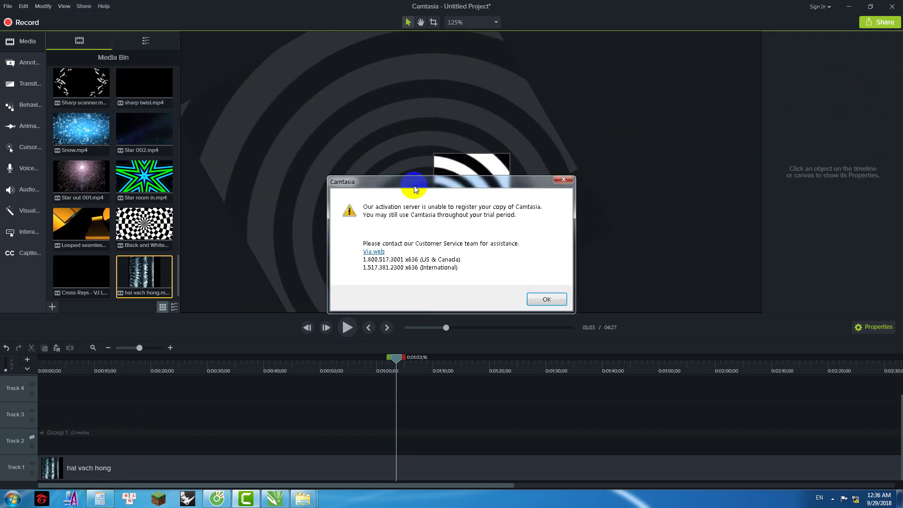
left_click(546, 299)
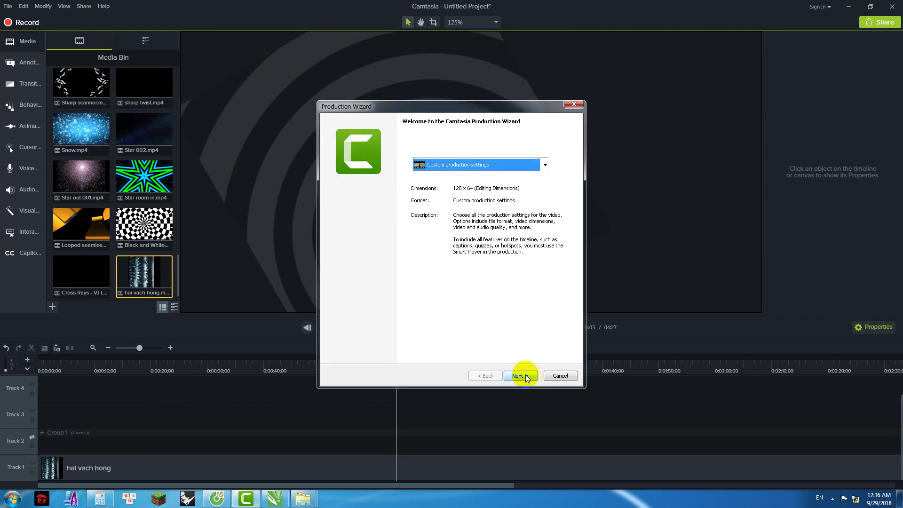
Step: Advance through the Production Wizard, name the production '1', and start rendering
left_click(519, 375)
left_click(519, 376)
left_click(519, 376)
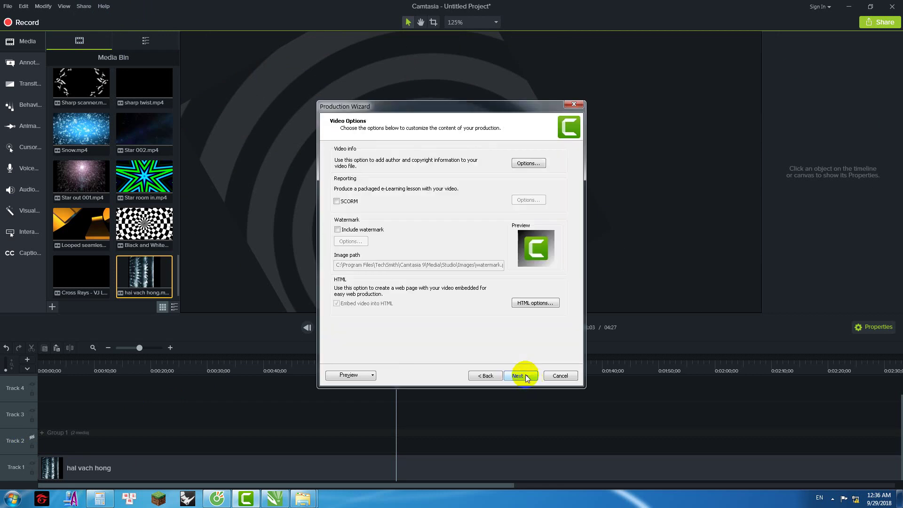
left_click(526, 374)
type("1")
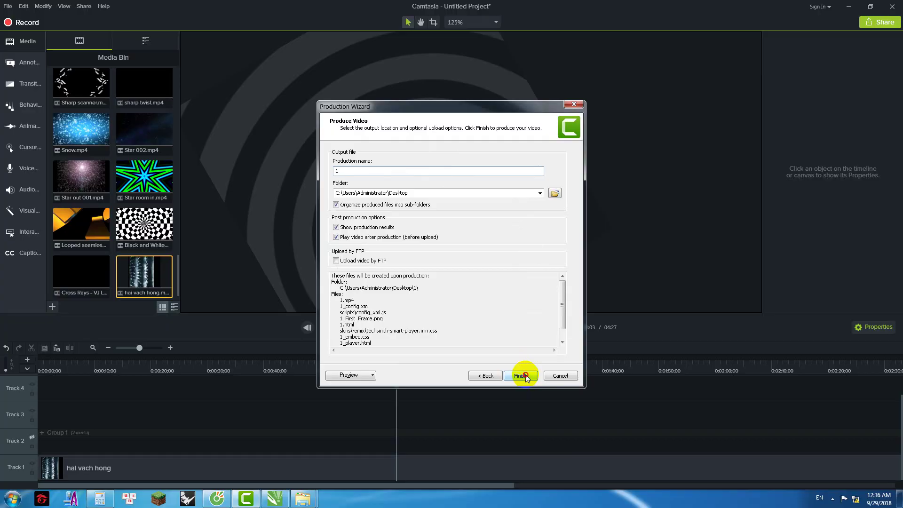
left_click(525, 376)
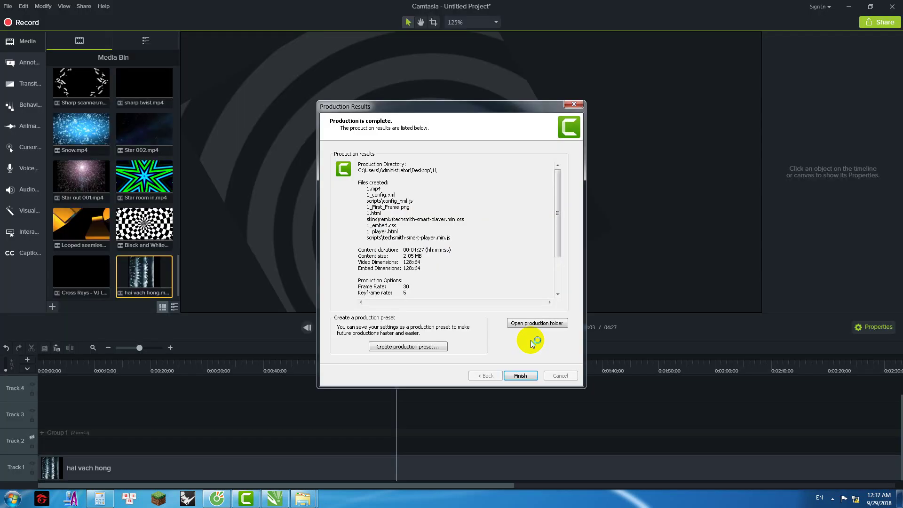
Step: Close the Production Results and return to the editor
left_click(521, 372)
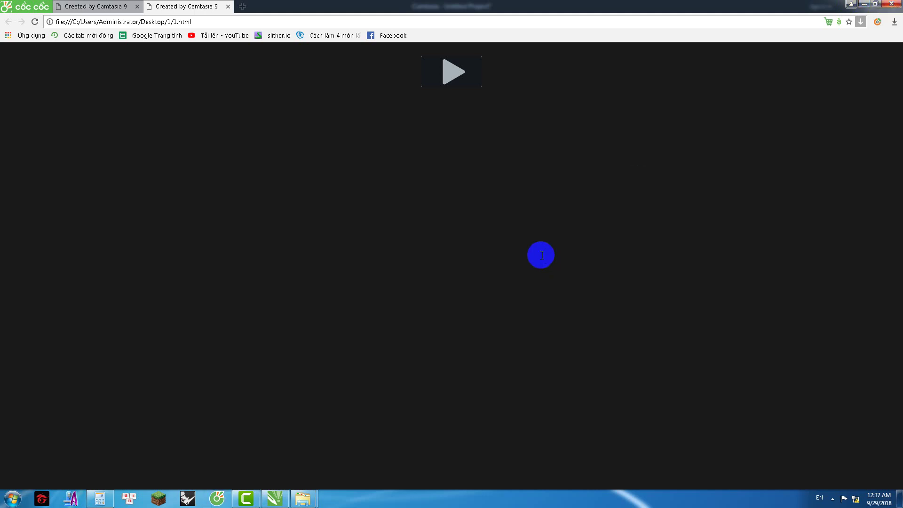
key("alt+Tab")
left_click(518, 376)
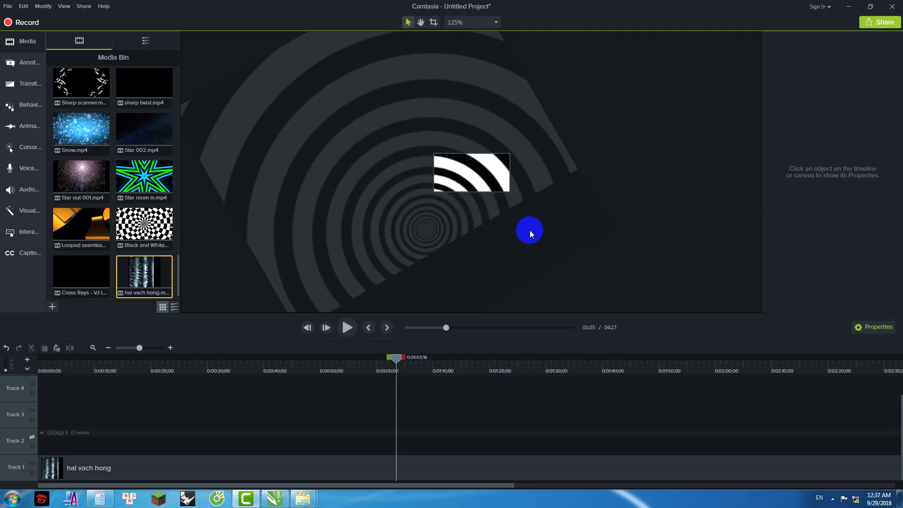
Step: Show Group 1, reposition it with the hai vach hong clip, then hide Group 1 again
left_click(32, 437)
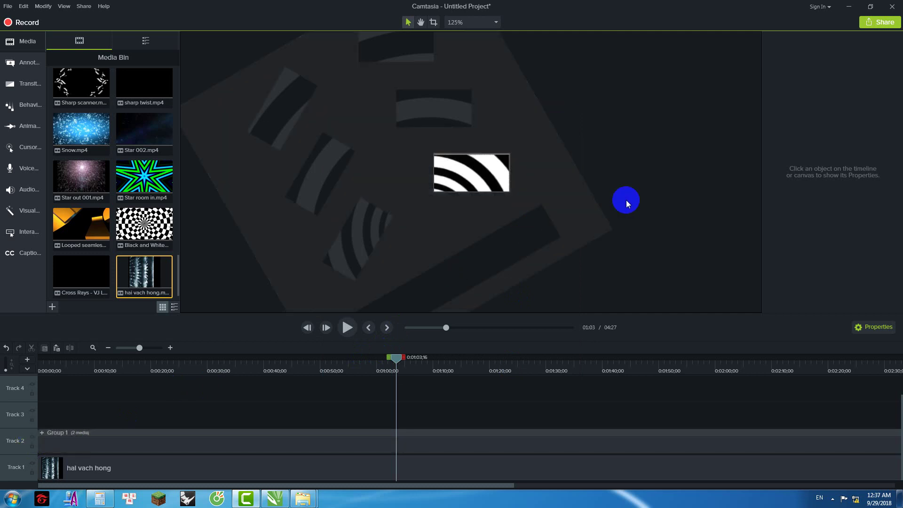
left_click(244, 439)
left_click(242, 464, "ctrl")
left_click_drag(494, 140, 525, 188)
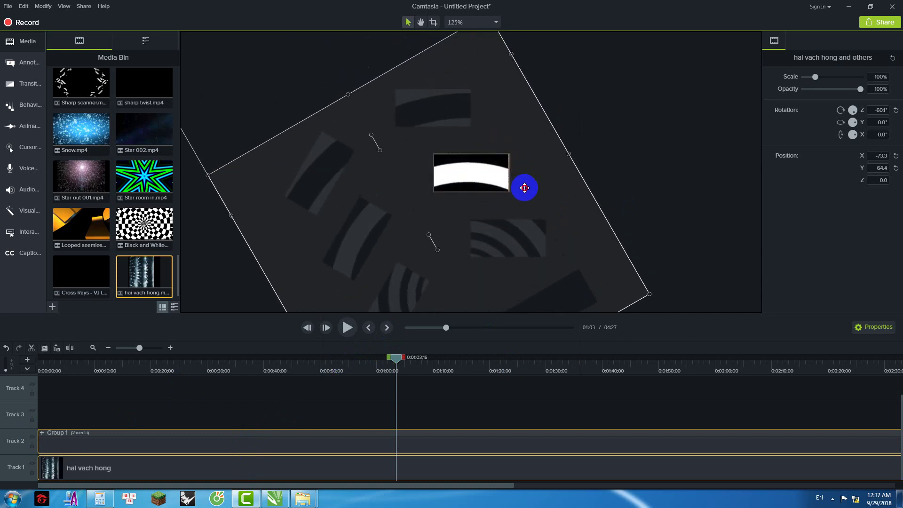
left_click(32, 437)
Step: Render a second local MP4 production named 2 and close the results
left_click(78, 9)
left_click(99, 17)
left_click(544, 297)
left_click(523, 375)
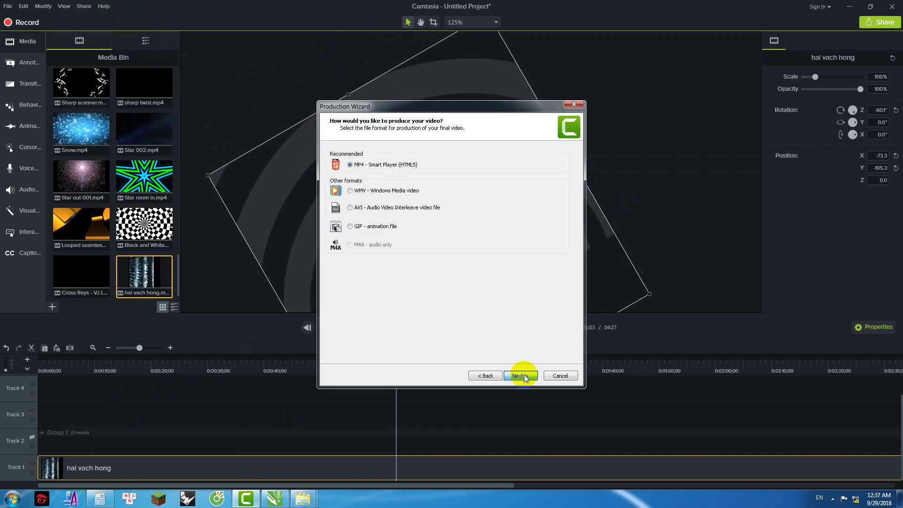
left_click(524, 375)
left_click(524, 375)
left_click(525, 375)
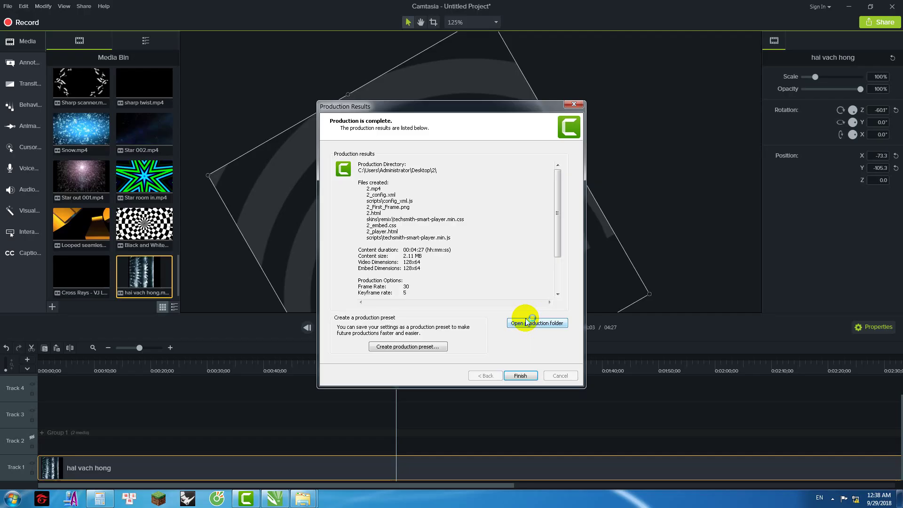
left_click(521, 375)
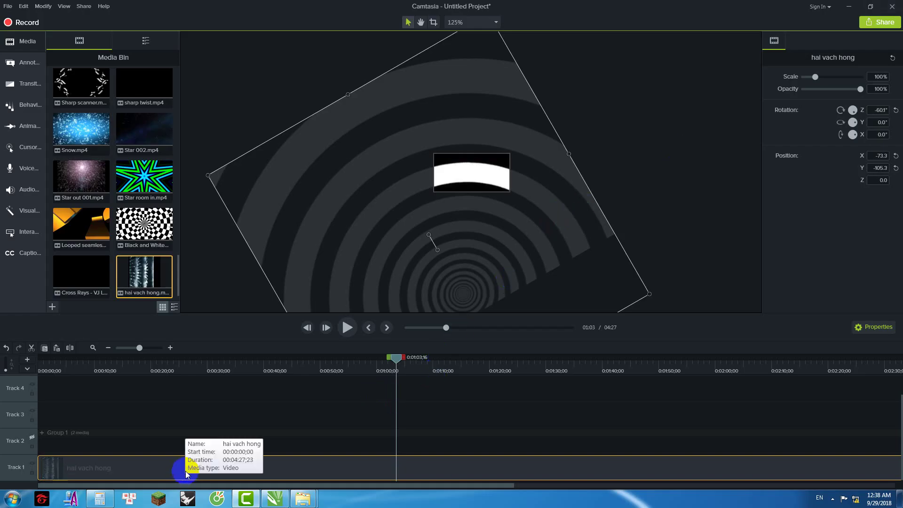
Step: Move Group 1 and the hai vach hong clip right and down, then hide Group 1
left_click(616, 173)
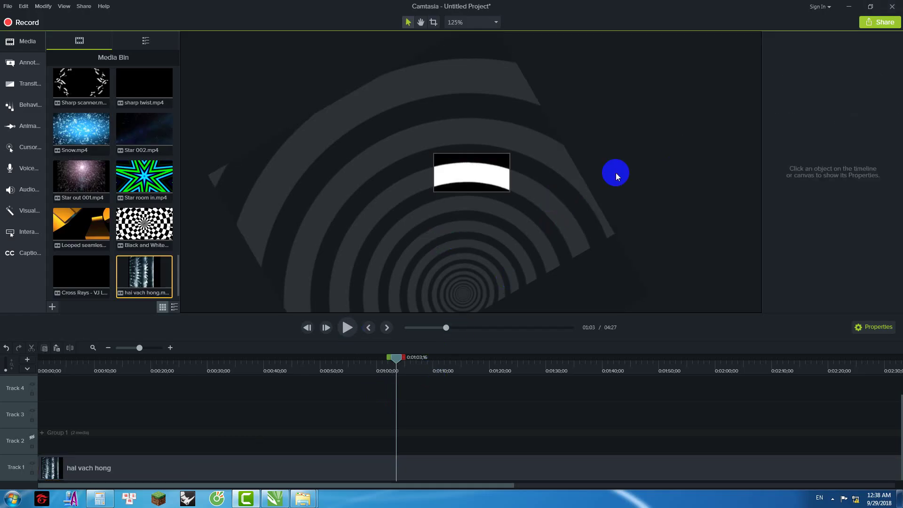
left_click(32, 438)
left_click(284, 454)
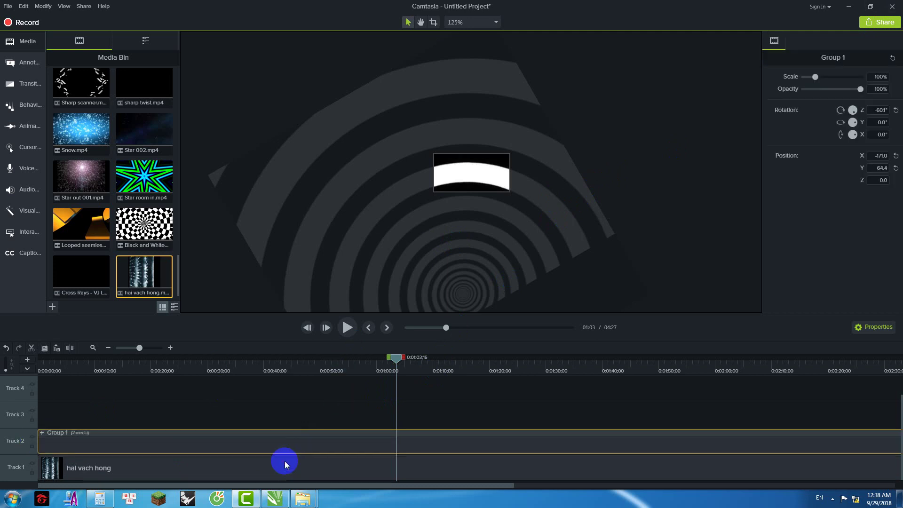
left_click(284, 463, "ctrl")
left_click_drag(521, 236, 519, 278)
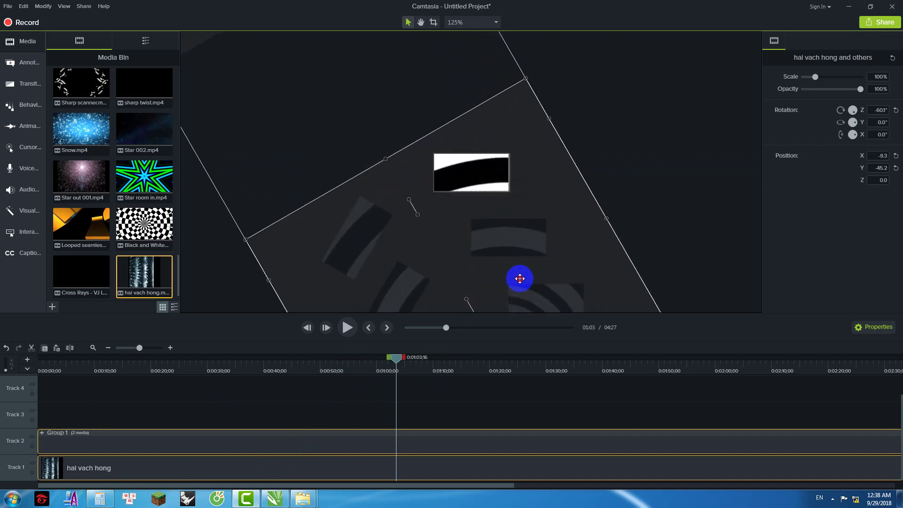
left_click(32, 437)
Step: Produce the project as a custom local file and view the production folder
left_click(80, 8)
left_click(185, 56)
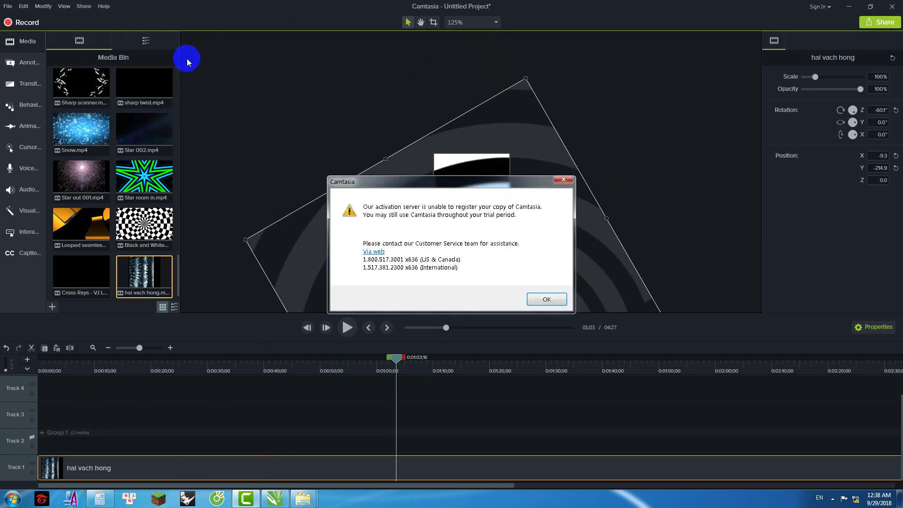
left_click(537, 299)
left_click(524, 375)
left_click(524, 375)
left_click(524, 374)
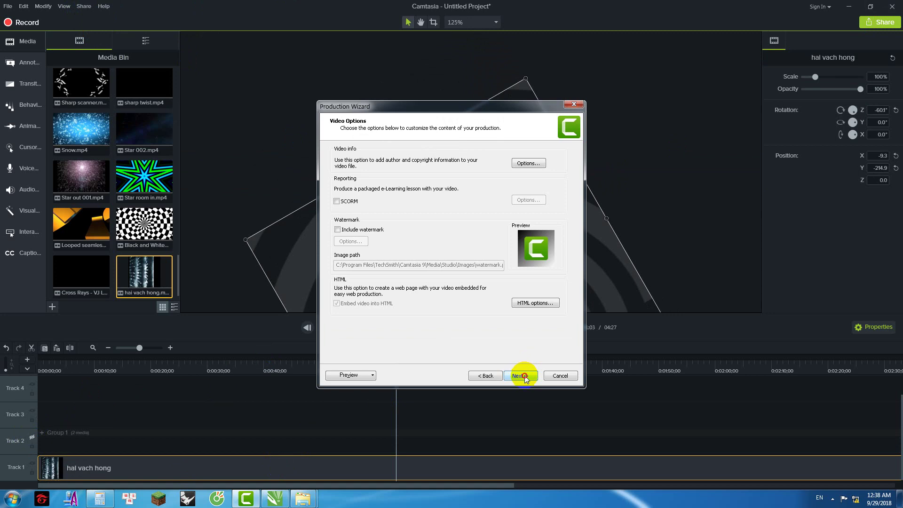
left_click(524, 375)
left_click(524, 375)
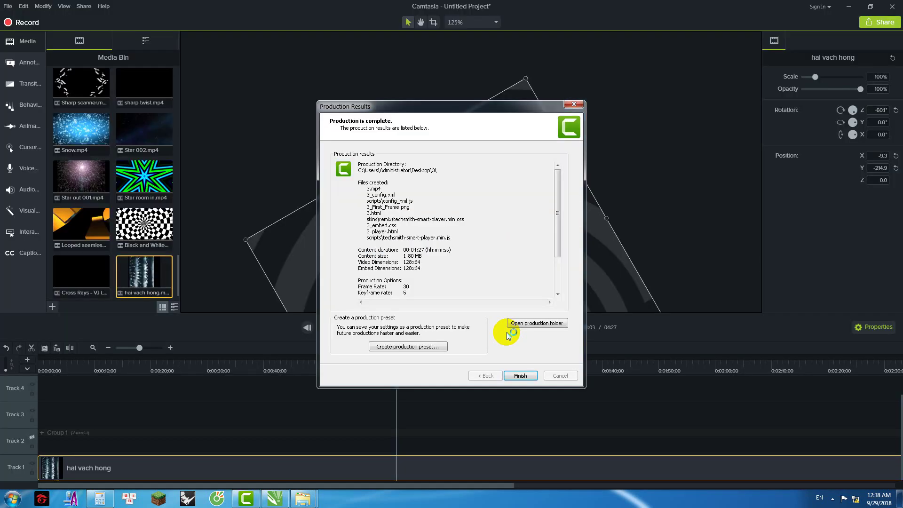
left_click(506, 332)
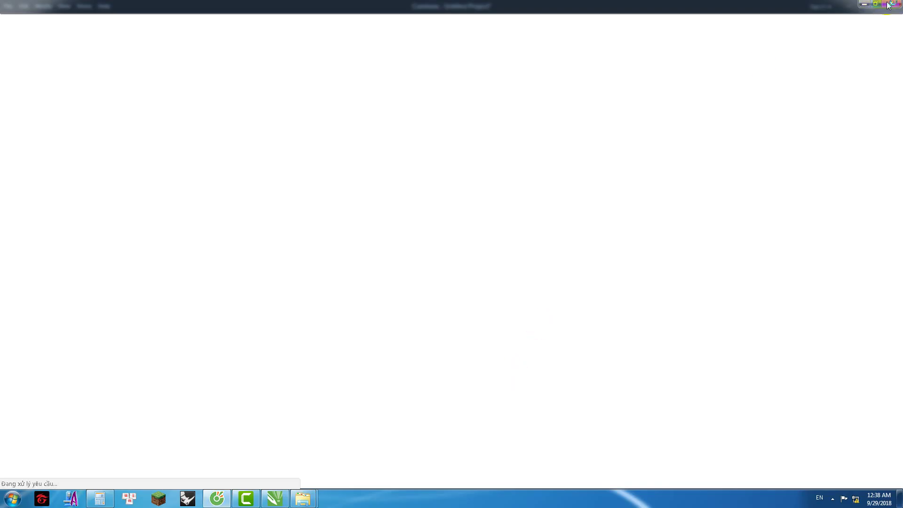
left_click(892, 5)
Step: Close the production results and move Group 1 with the hai vach hong clip slightly up-right
left_click(506, 376)
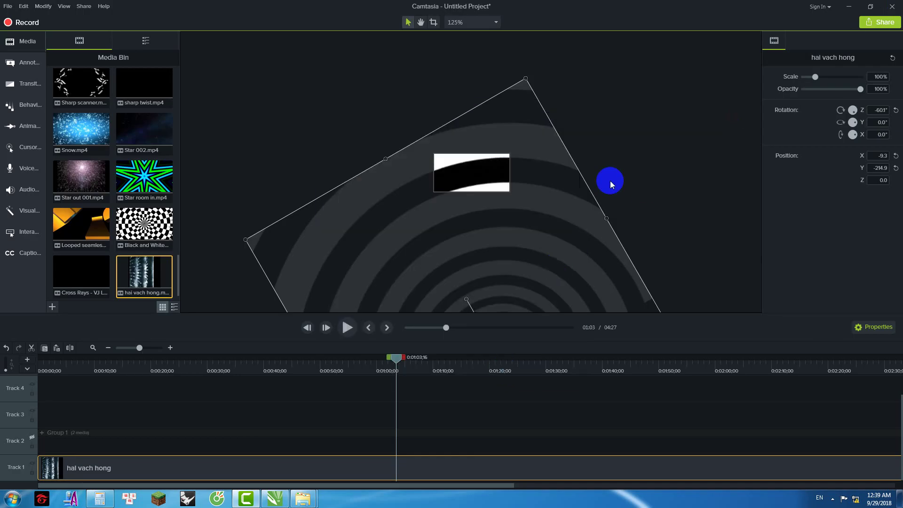
left_click(627, 159)
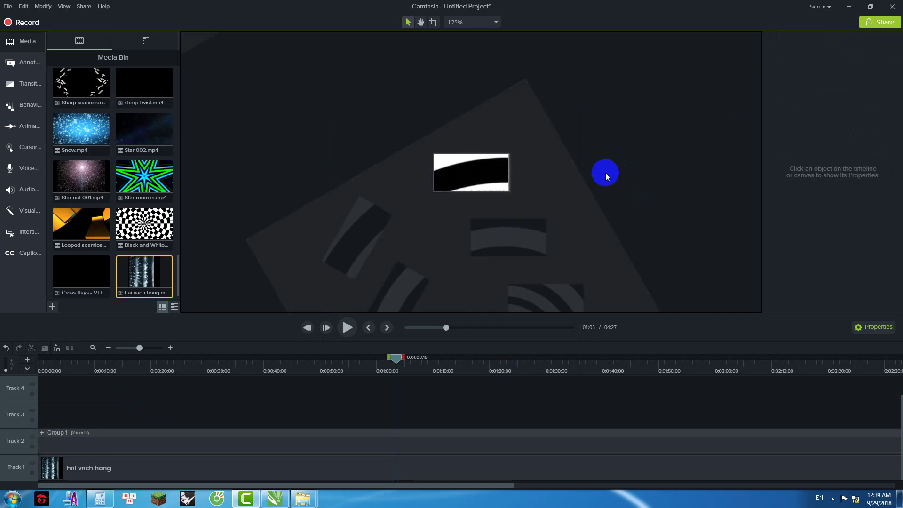
scroll(510, 177, "down", 2)
scroll(511, 196, "down", 1)
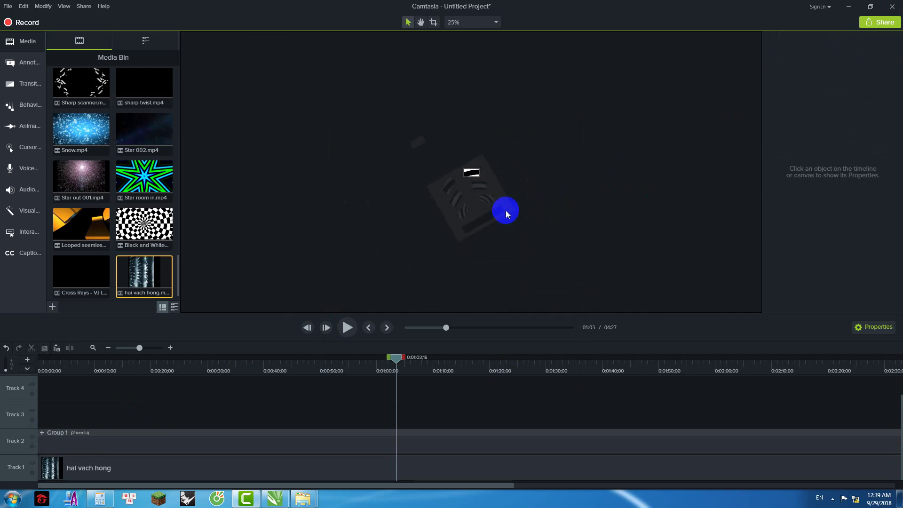
left_click(170, 442)
left_click(160, 463, "ctrl")
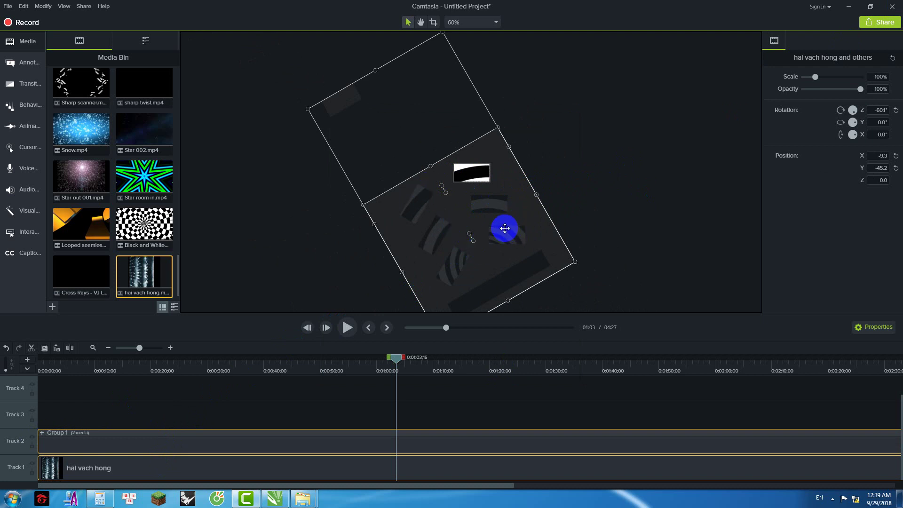
left_click_drag(480, 205, 520, 185)
scroll(511, 179, "up", 1)
scroll(515, 177, "up", 2)
Step: Rotate the group and clip to about −120° and nudge them to X 197.2, Y −213.7
left_click_drag(525, 170, 497, 190)
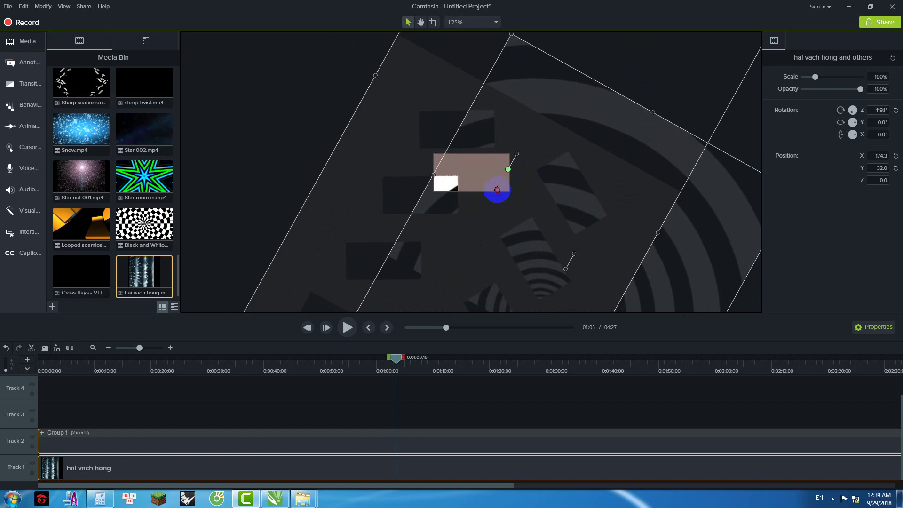
left_click_drag(484, 151, 495, 183)
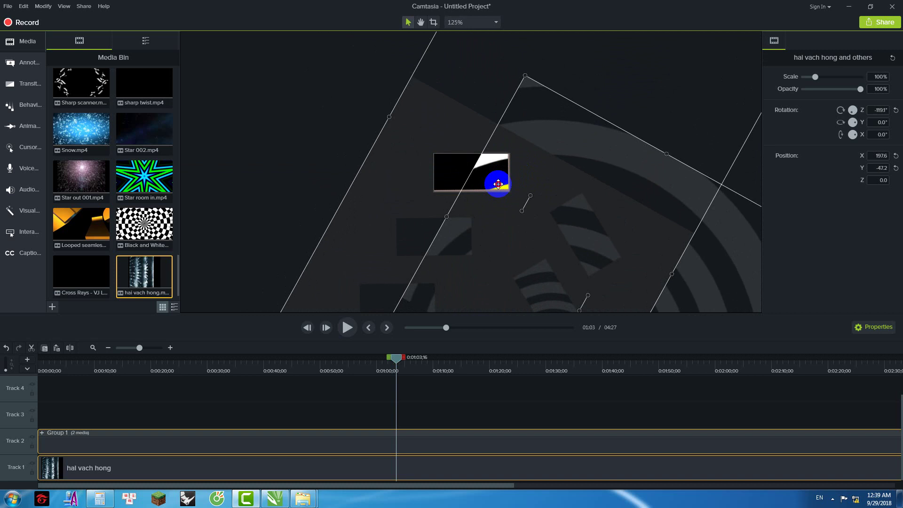
scroll(510, 194, "up", 5)
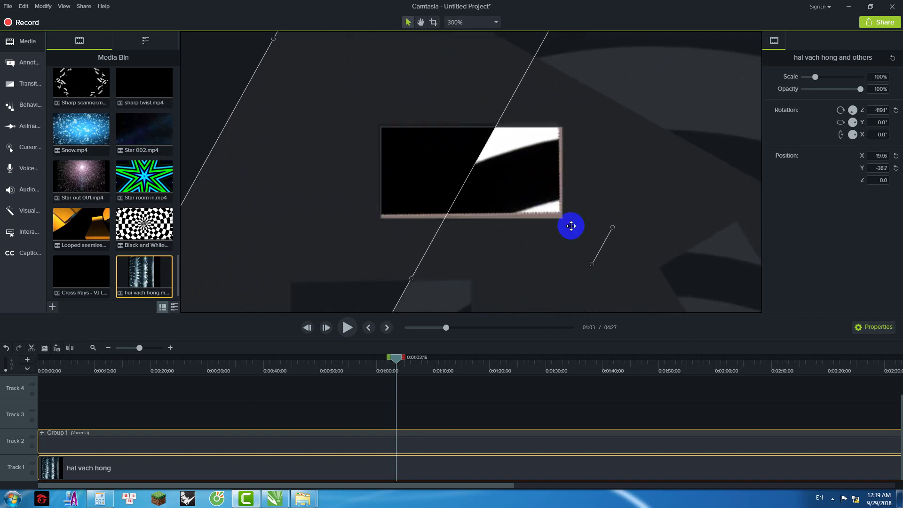
left_click_drag(592, 265, 592, 266)
left_click_drag(590, 268, 589, 268)
left_click(551, 194)
left_click_drag(550, 194, 540, 199)
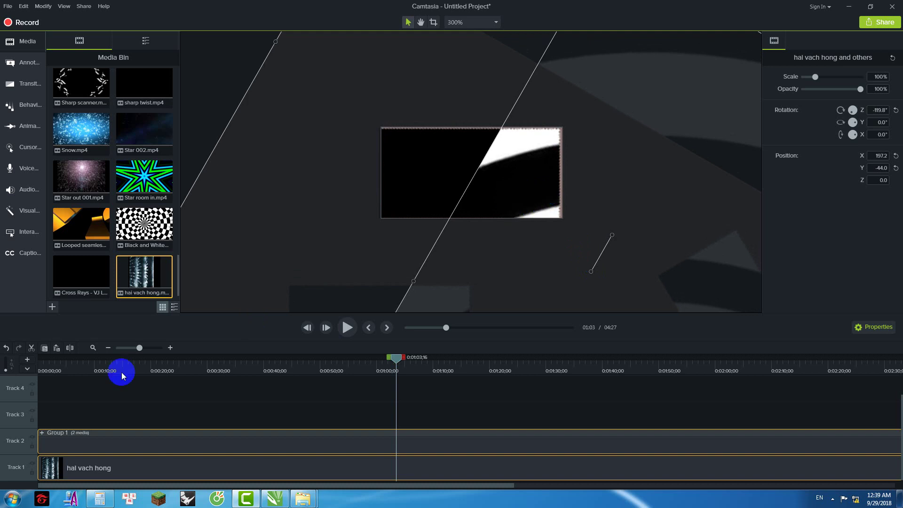
Step: Toggle Group 1's visibility in the preview and check the hai vach hong clip on the canvas
left_click(32, 437)
left_click(499, 136)
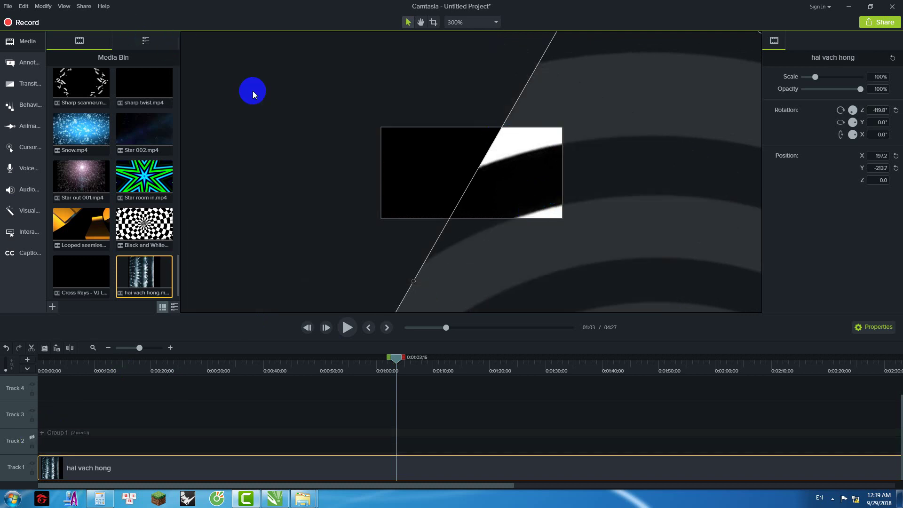
left_click(312, 182)
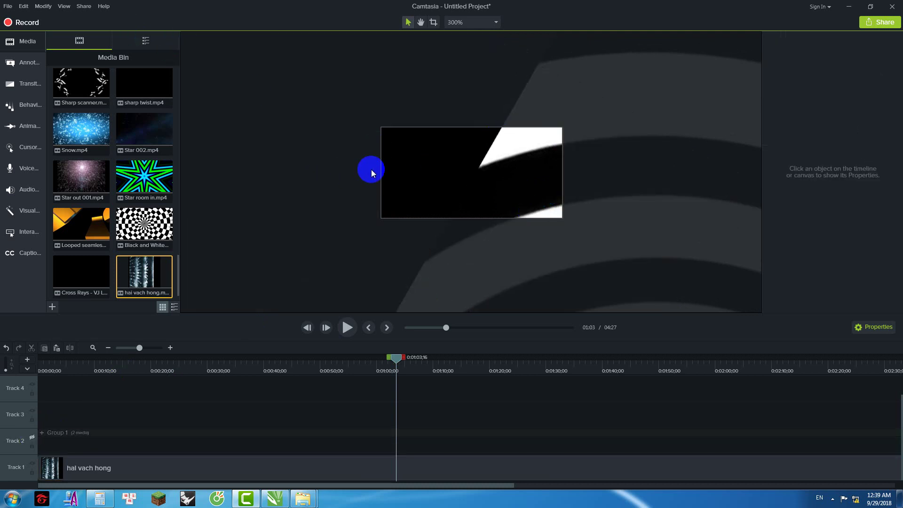
scroll(400, 264, "down", 3)
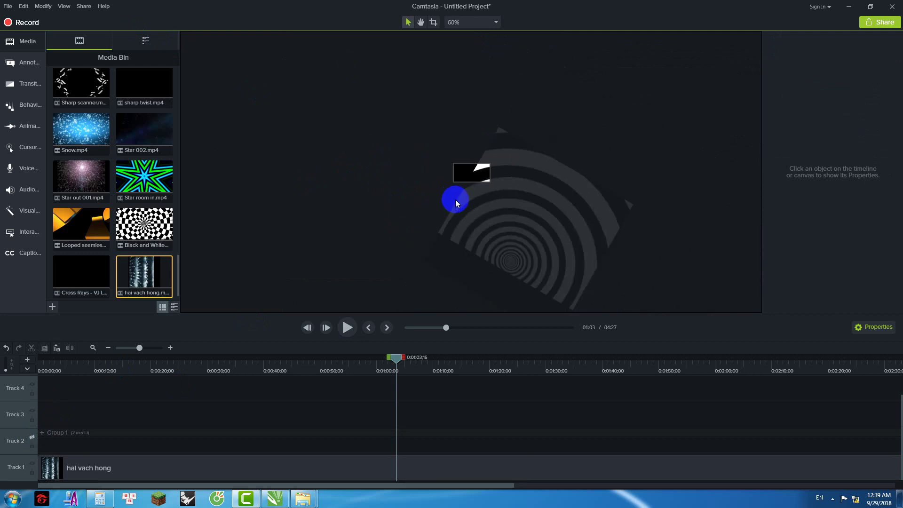
scroll(455, 199, "down", 1)
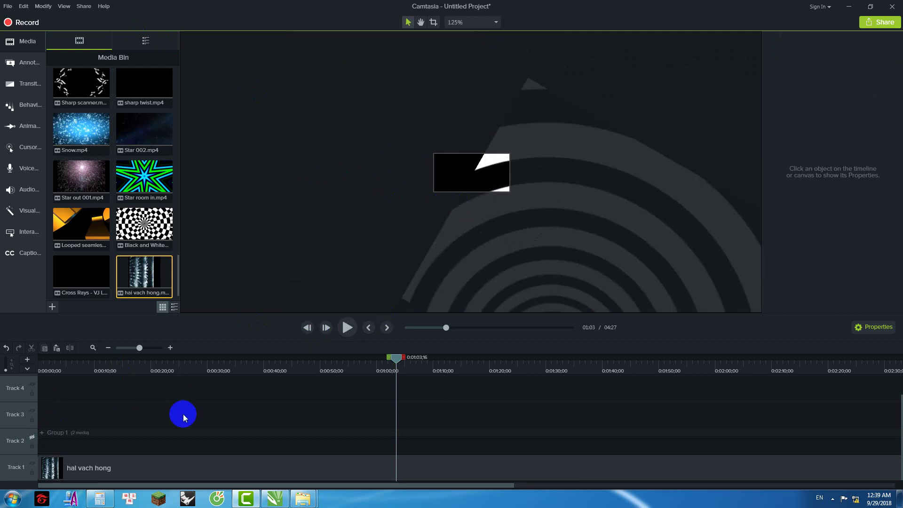
scroll(389, 197, "down", 3)
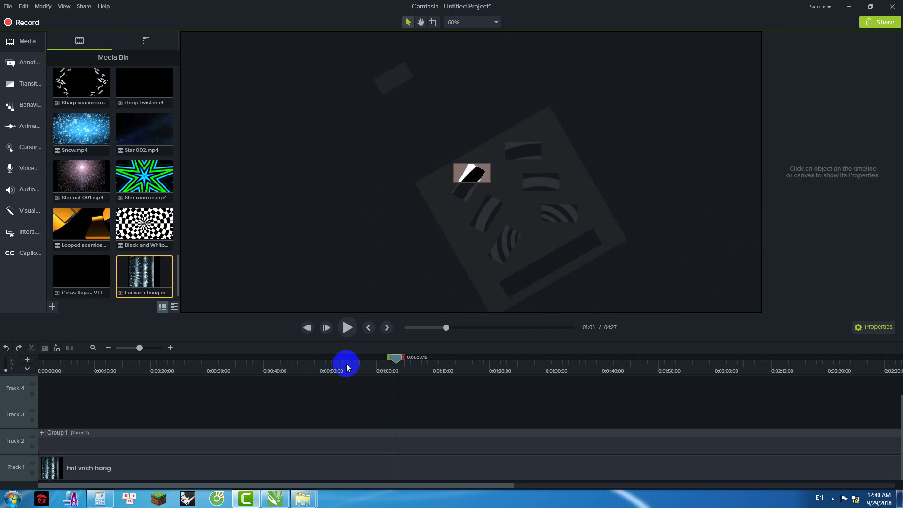
Step: Group Group 1 and hai vach hong as Group 3, rotate and reposition it, then ungroup
left_click(285, 444)
left_click(274, 468, "ctrl")
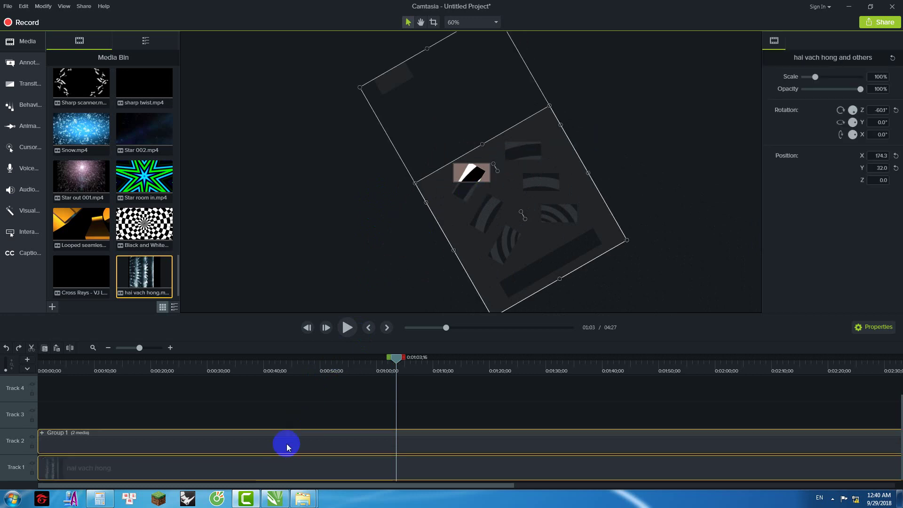
key("ctrl+g")
left_click(491, 159)
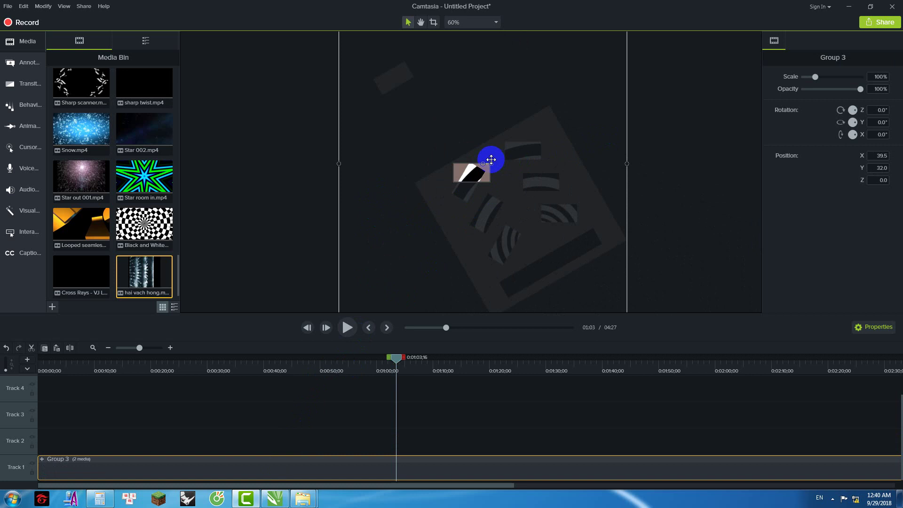
left_click(303, 184)
scroll(484, 166, "up", 5, "ctrl")
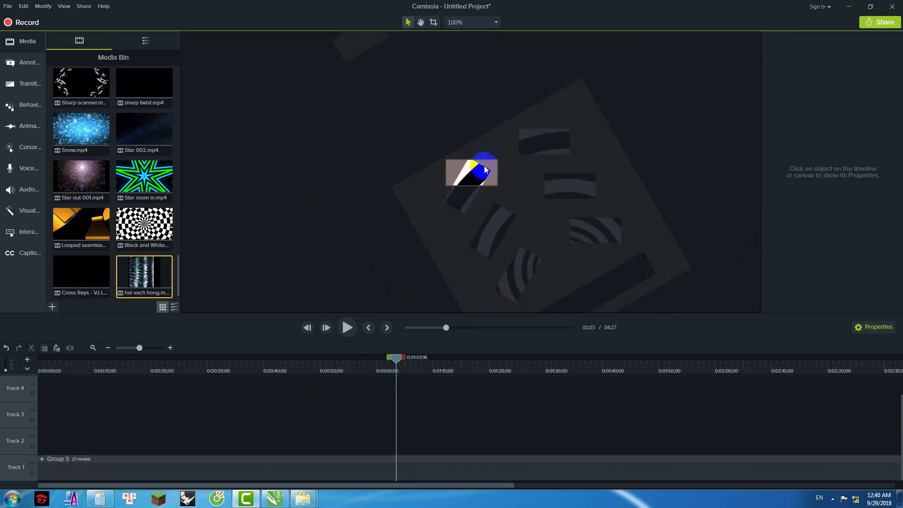
left_click(571, 174)
left_click_drag(537, 142, 530, 179)
left_click_drag(456, 182, 488, 216)
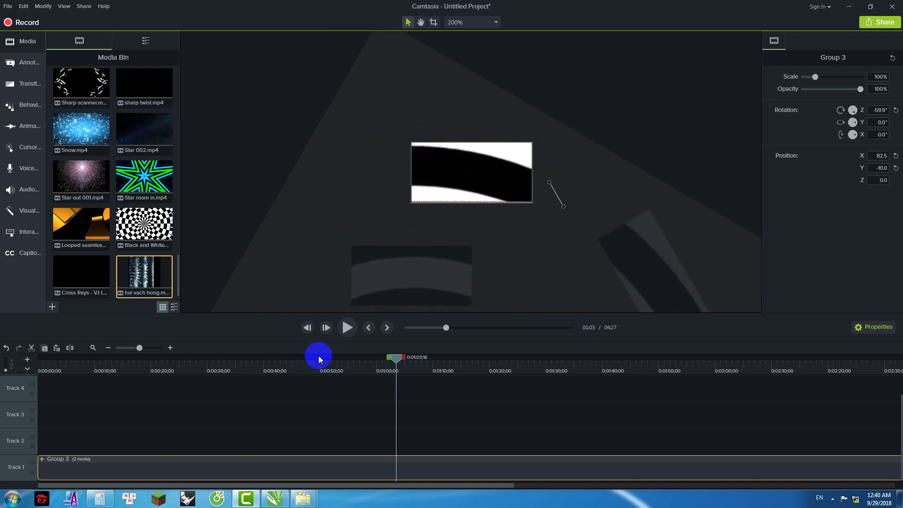
key("ctrl+u")
left_click(32, 436)
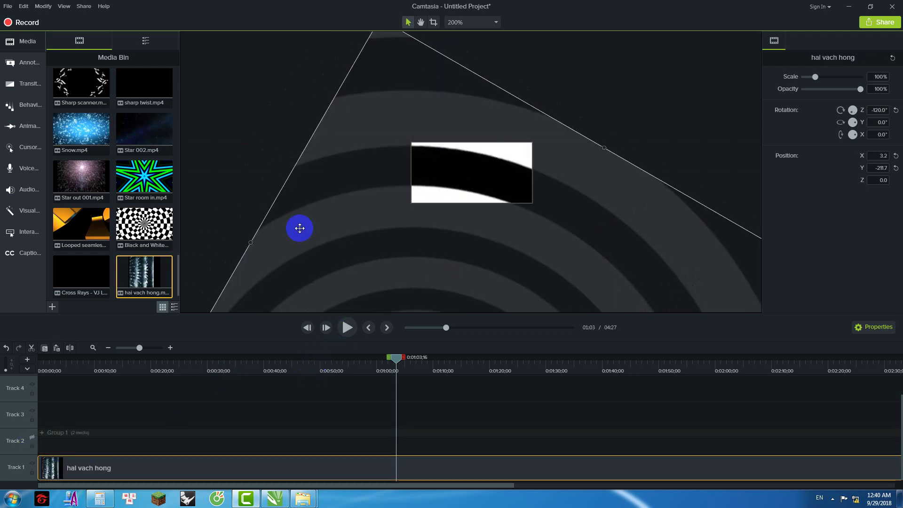
Step: Produce the project to a local file named 4 in a Desktop folder
left_click(84, 6)
left_click(87, 16)
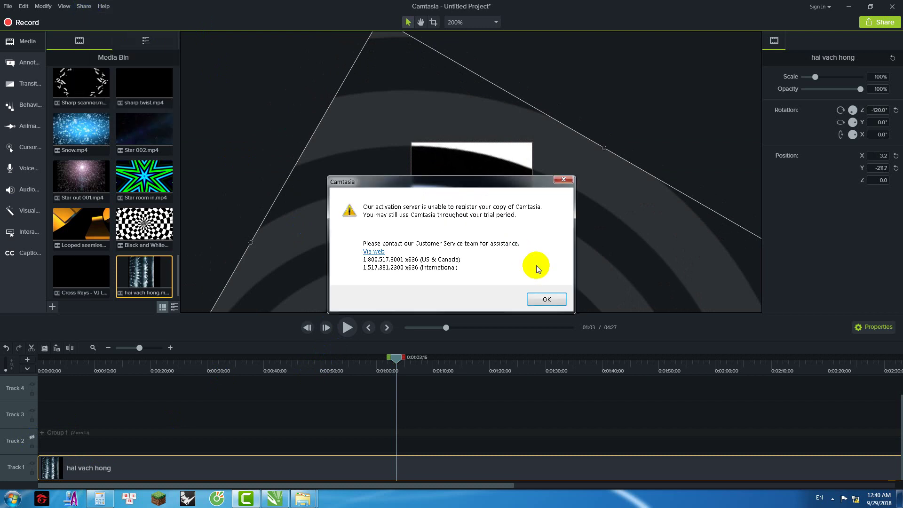
left_click(554, 305)
left_click(525, 375)
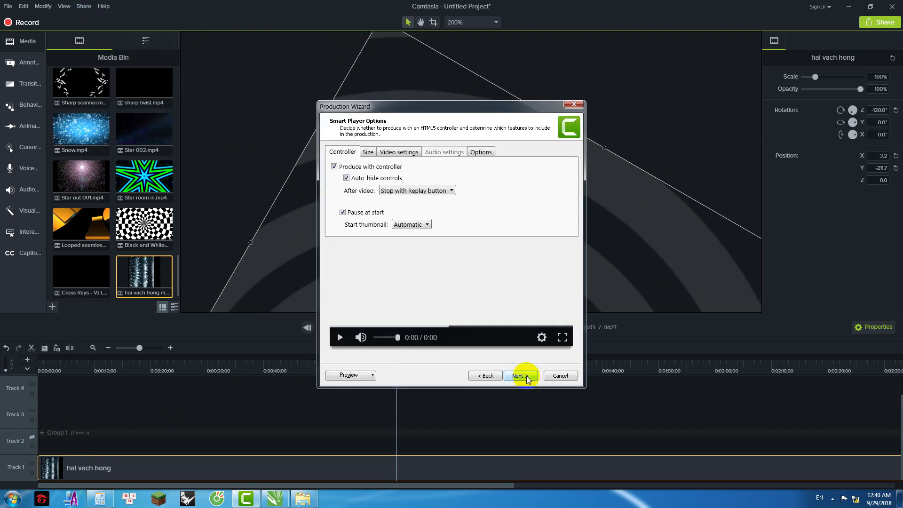
left_click(526, 376)
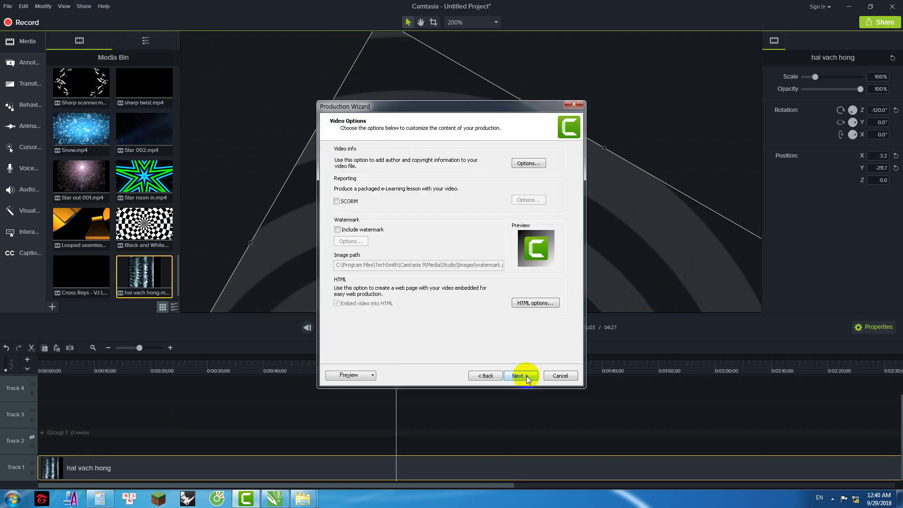
left_click(526, 376)
left_click(526, 376)
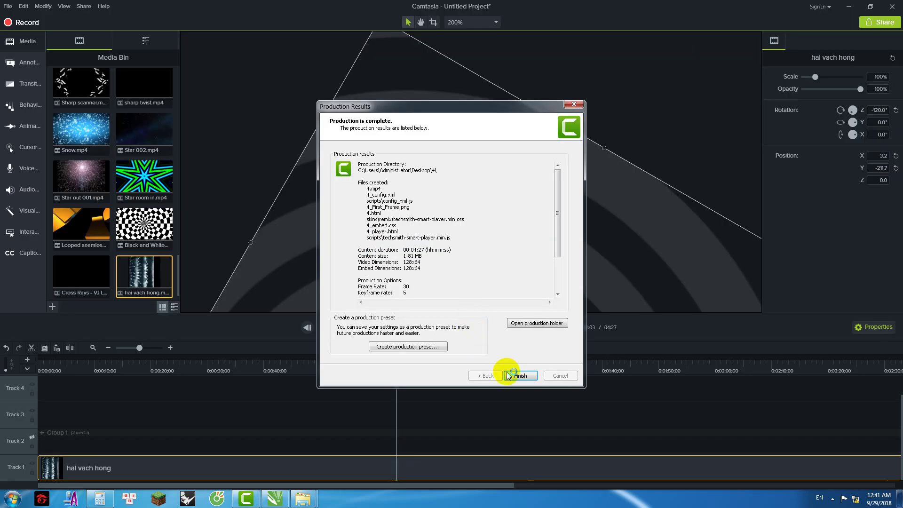
Step: Review the rendered 4.html in the browser, close the results, and show the canvas at 100%
left_click(514, 375)
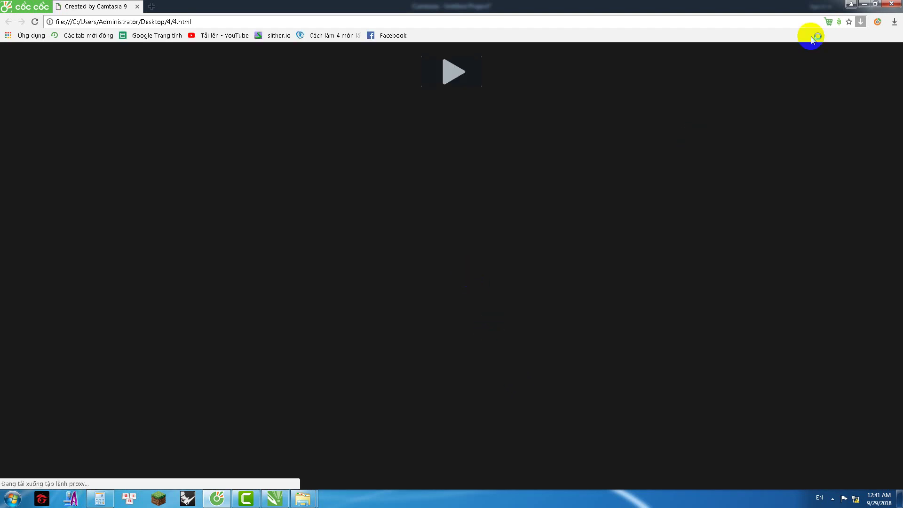
left_click(891, 4)
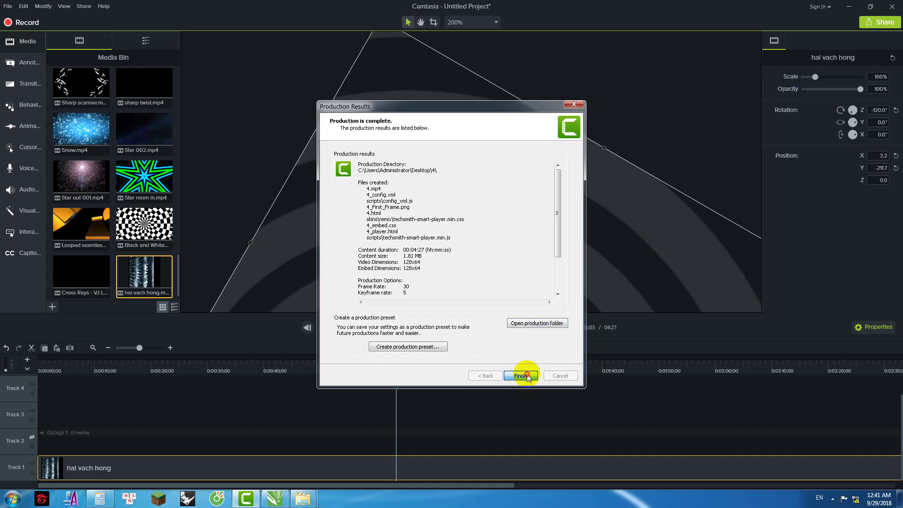
left_click(520, 375)
left_click(633, 117)
key("ctrl+minus")
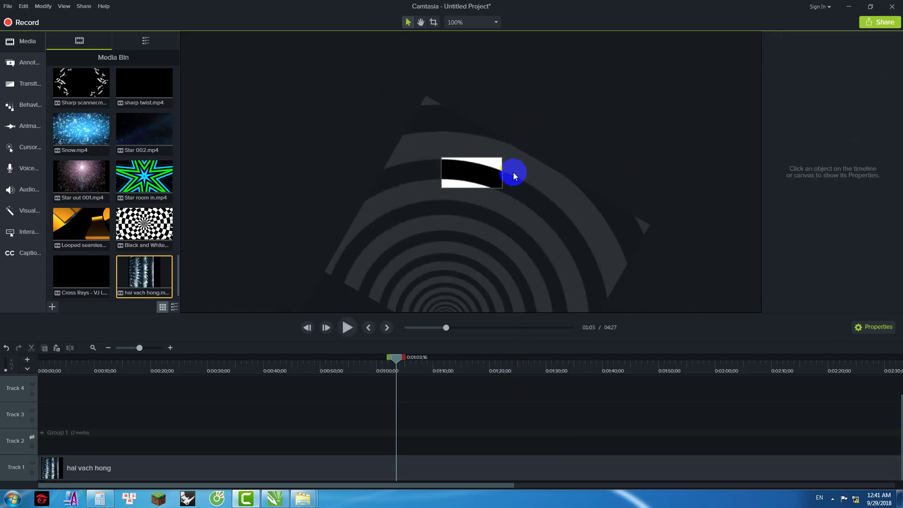
Step: Show Group 1, move it with the hai vach hong clip up-right, and hide the guide shapes
left_click(44, 432)
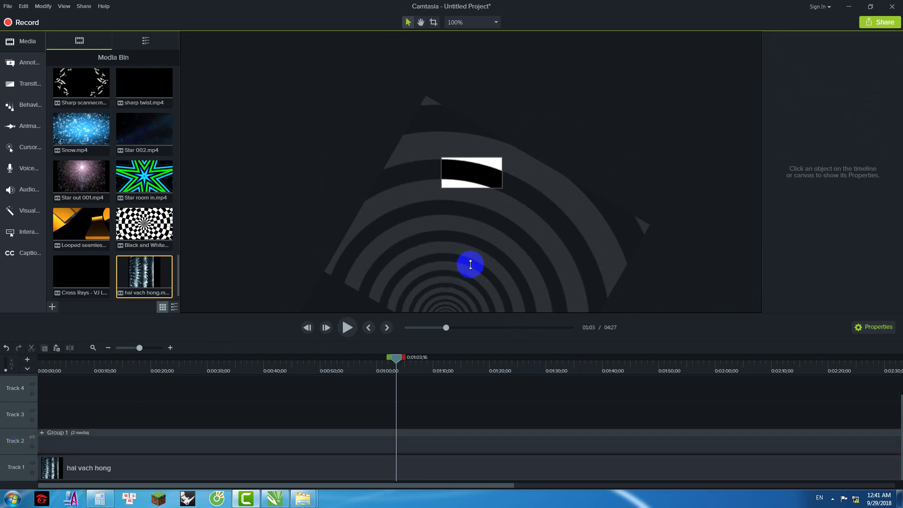
left_click(497, 245)
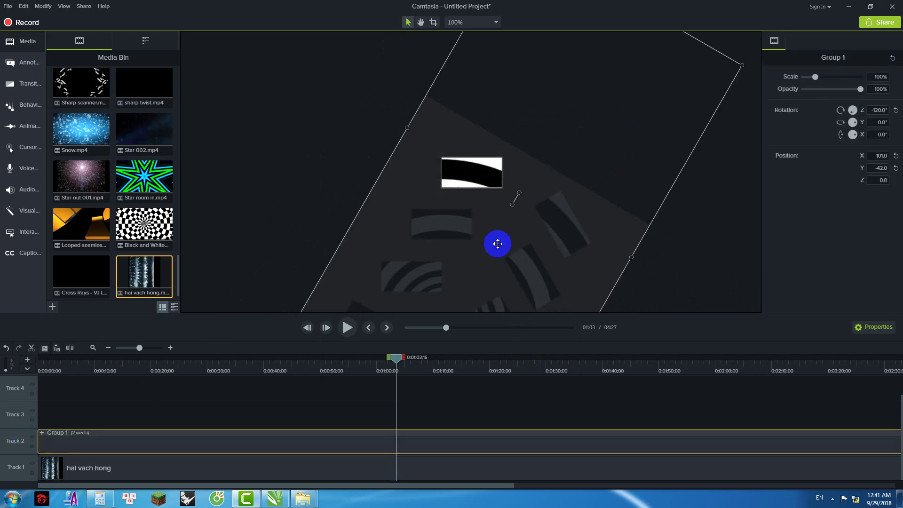
left_click(271, 472, "ctrl")
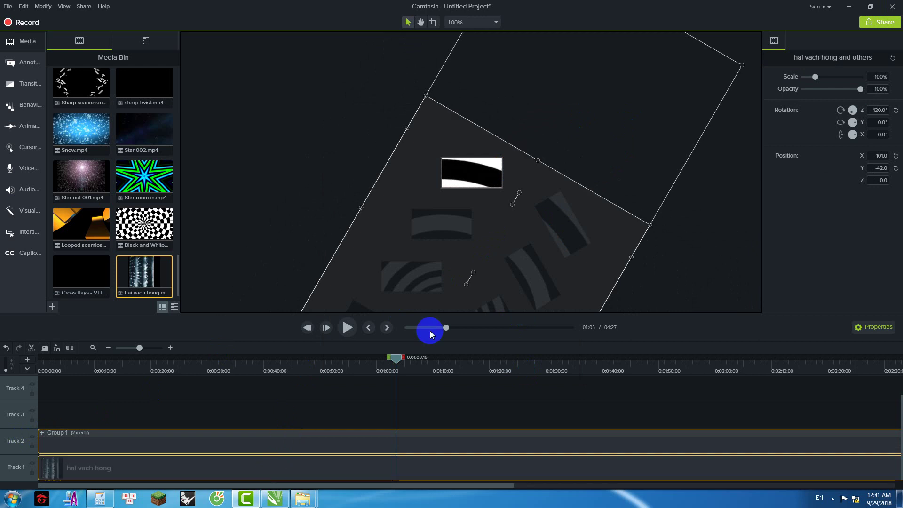
left_click_drag(499, 254, 526, 207)
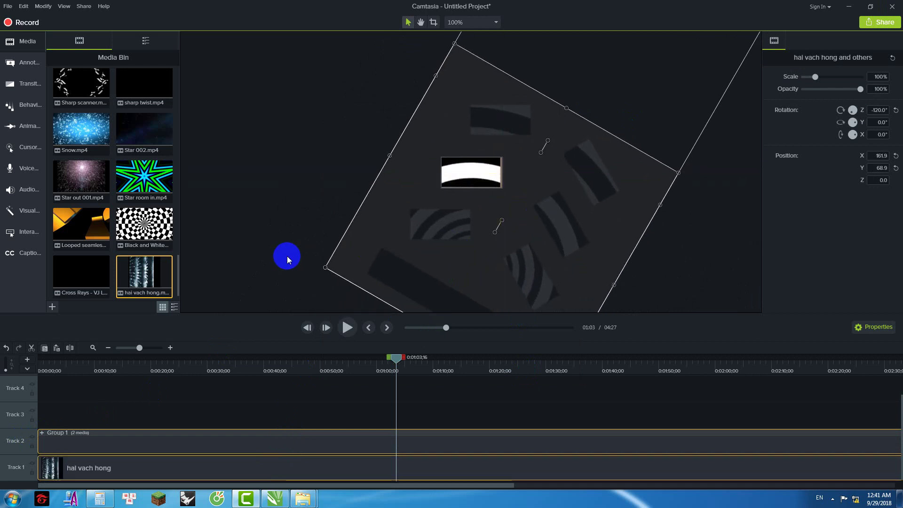
left_click(30, 428)
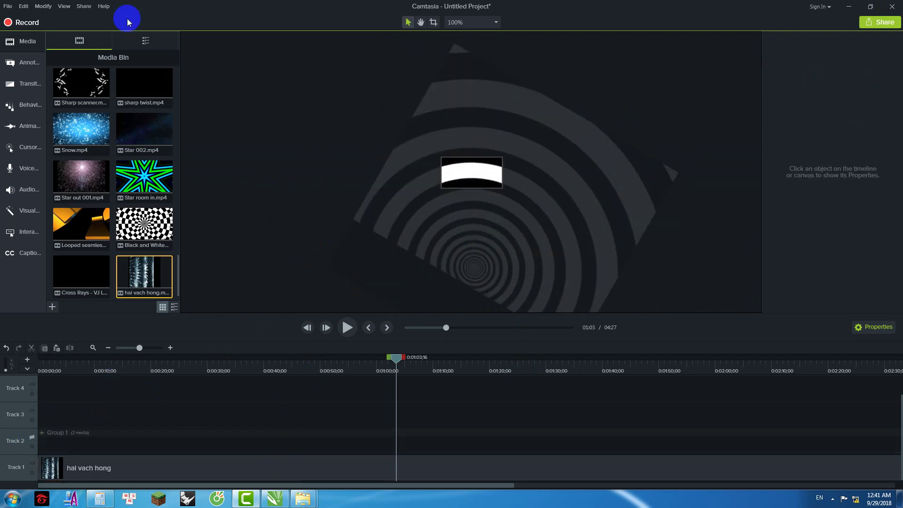
left_click(81, 6)
Step: Render the project to a local file named 5, then close the browser preview and results
left_click(101, 20)
left_click(530, 295)
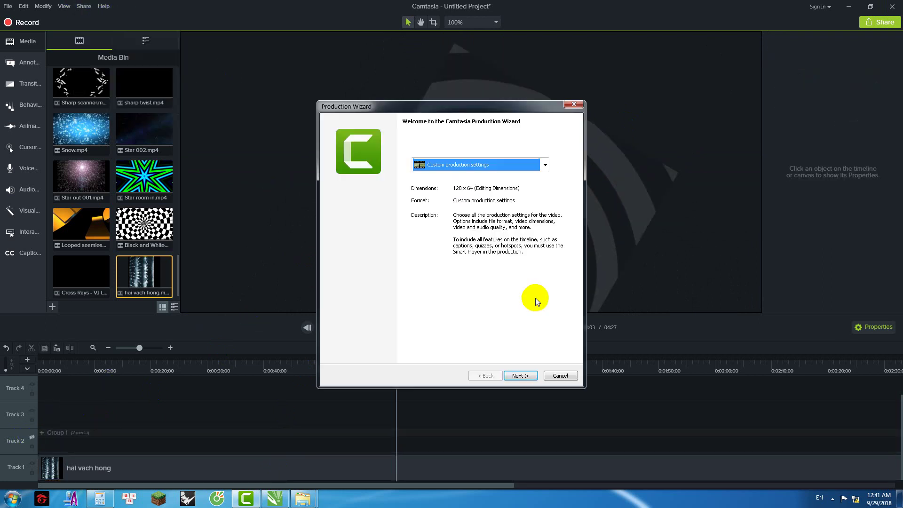
left_click(524, 375)
left_click(523, 375)
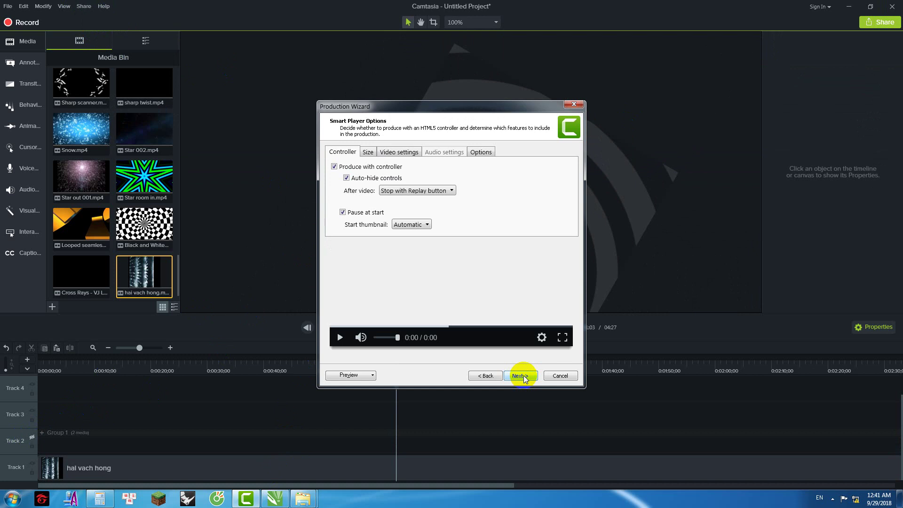
left_click(524, 375)
left_click(524, 376)
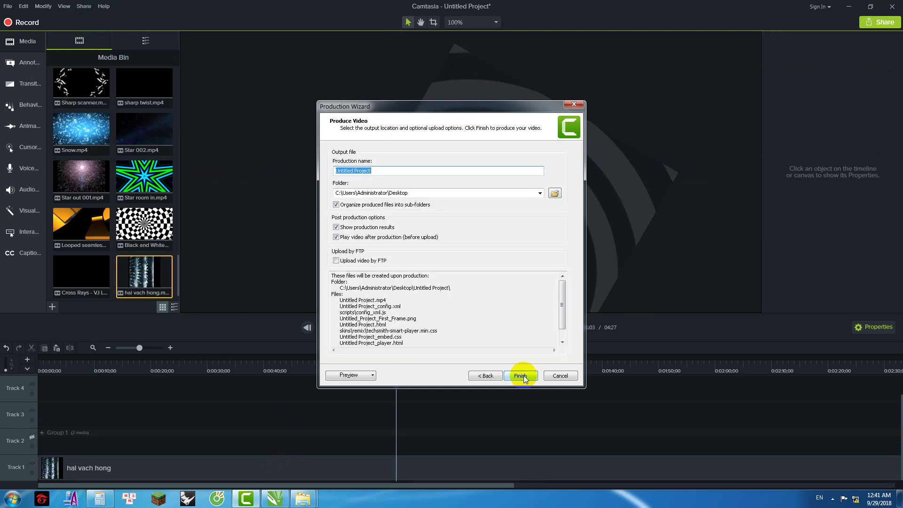
key("BackSpace")
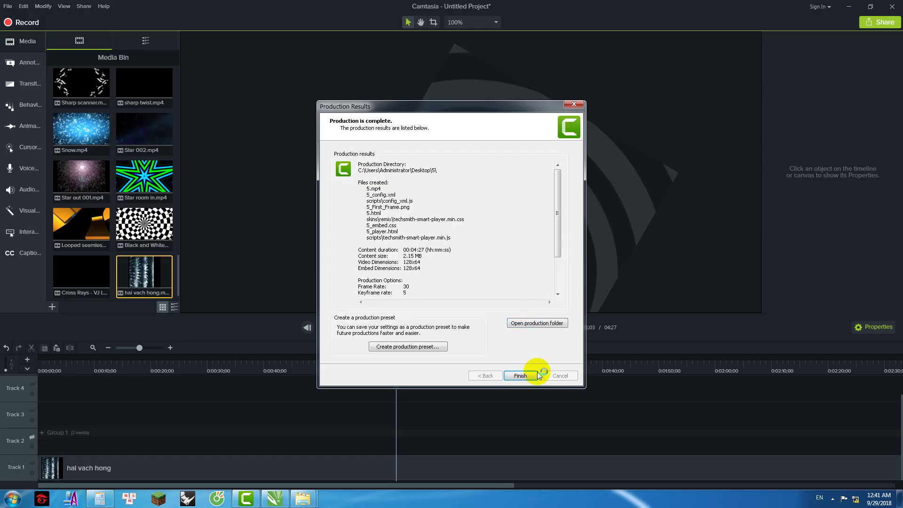
left_click(537, 375)
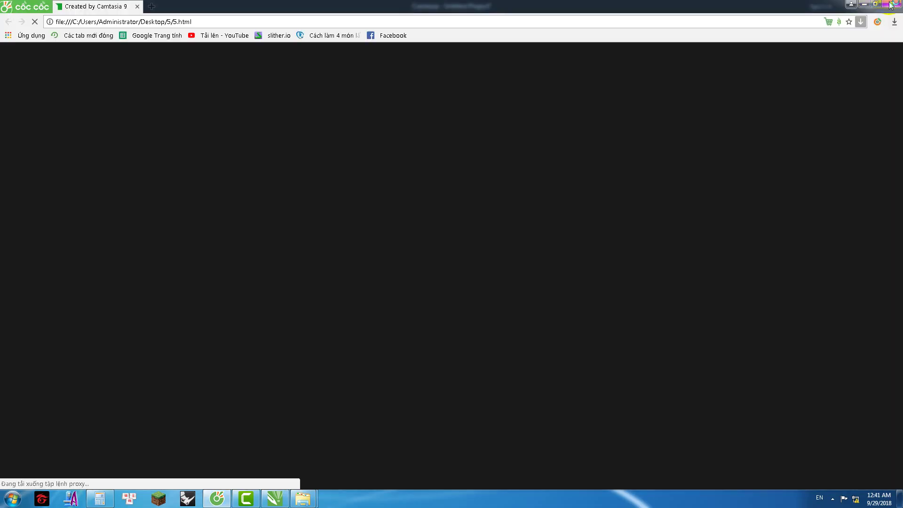
left_click(890, 5)
left_click(521, 378)
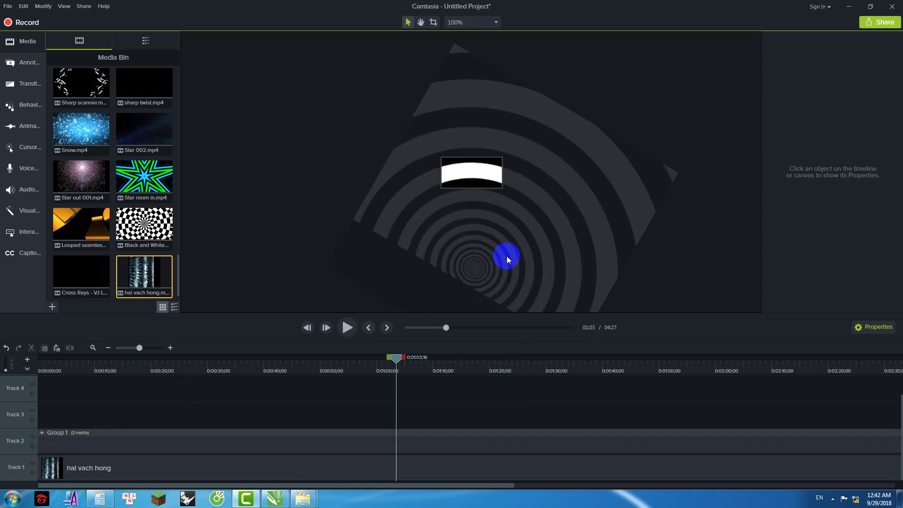
Step: Move the guide-shape group and hai vach hong clip further up-right, nudge them, and hide the guide track
left_click(336, 430)
left_click(329, 464, "ctrl")
left_click_drag(523, 250, 532, 199)
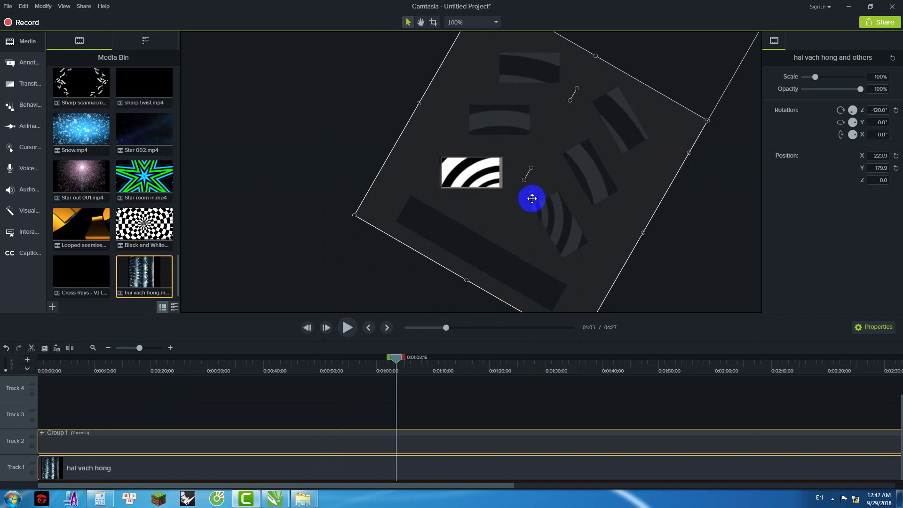
scroll(532, 198, "up", 2)
left_click_drag(497, 246, 496, 246)
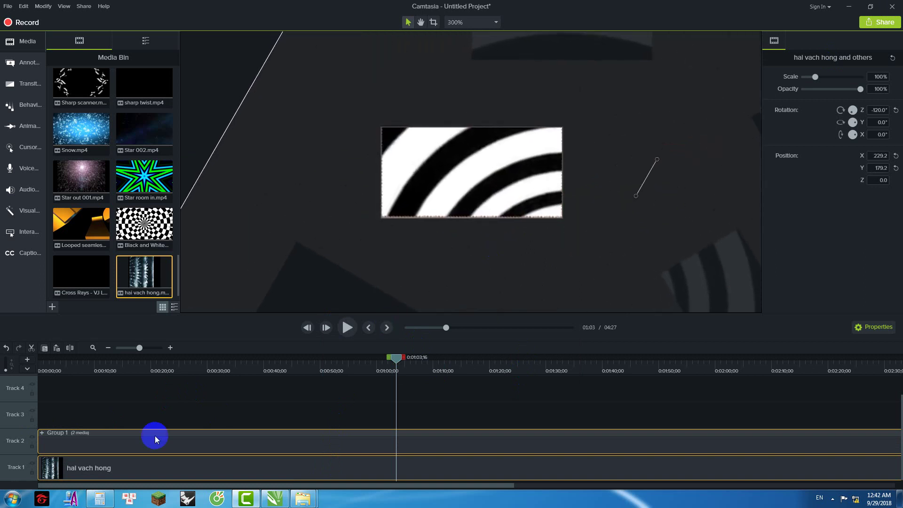
left_click(32, 435)
Step: Render the project as local file 6, then close the 6.html preview and results
left_click(84, 6)
left_click(98, 19)
left_click(541, 294)
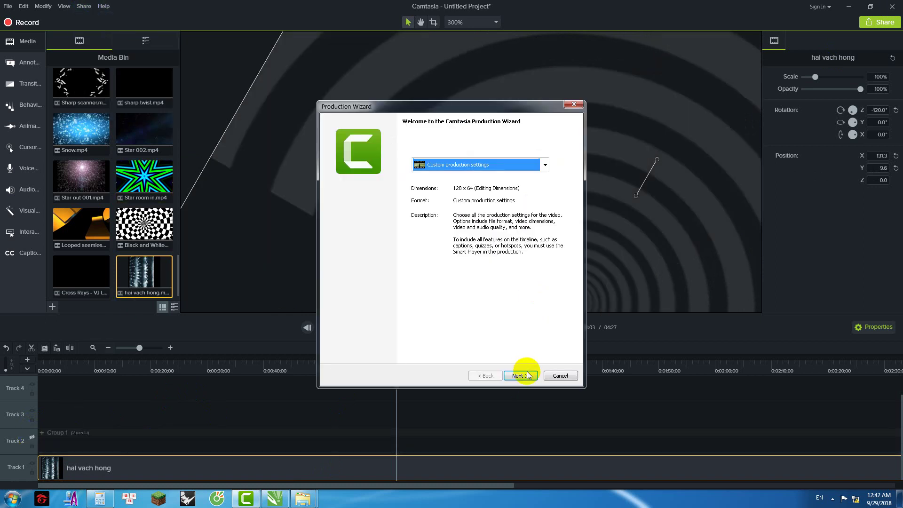
left_click(521, 375)
left_click(522, 376)
left_click(522, 376)
left_click(522, 375)
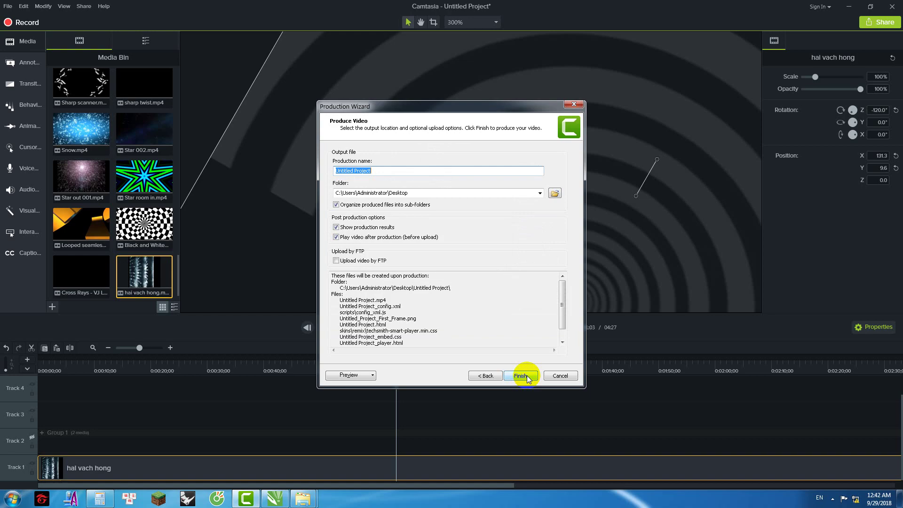
left_click(520, 375)
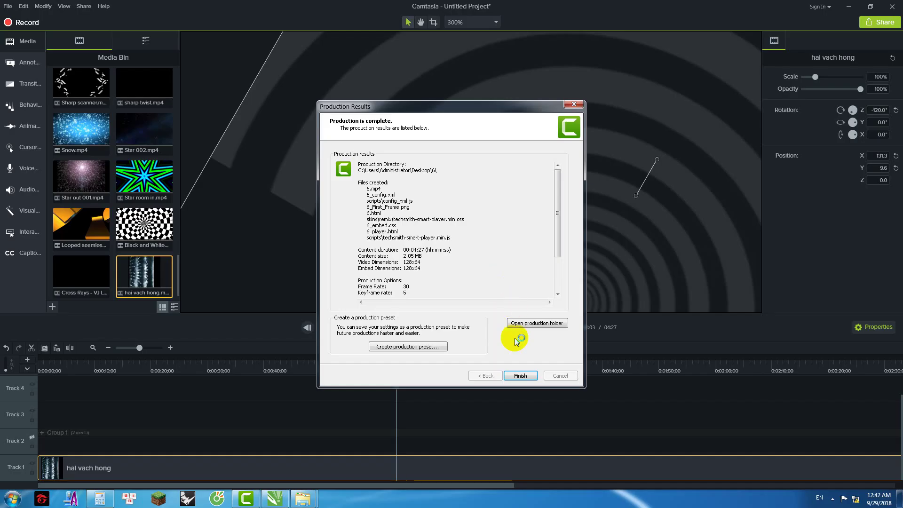
left_click(516, 379)
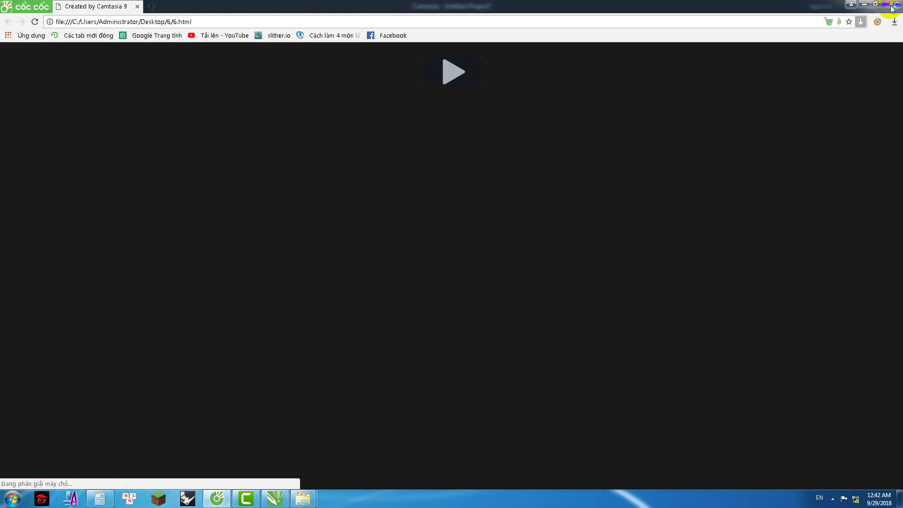
left_click(891, 5)
left_click(519, 375)
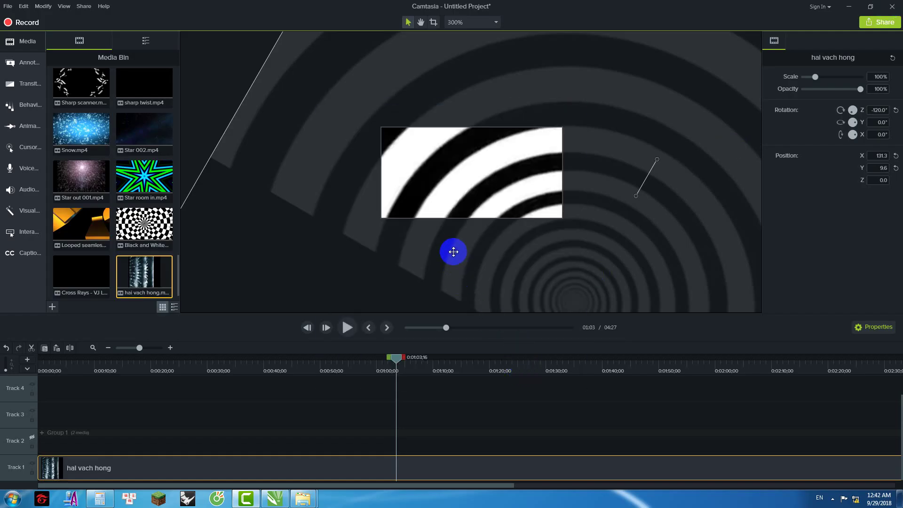
Step: Combine the hai vach hong clip and guide shapes into Group 2 and select it
left_click(415, 173)
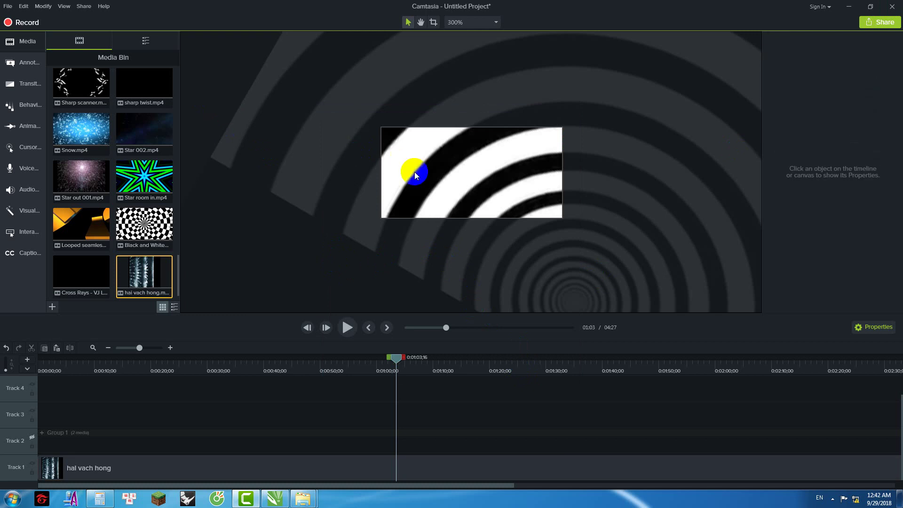
scroll(415, 175, "down", 5)
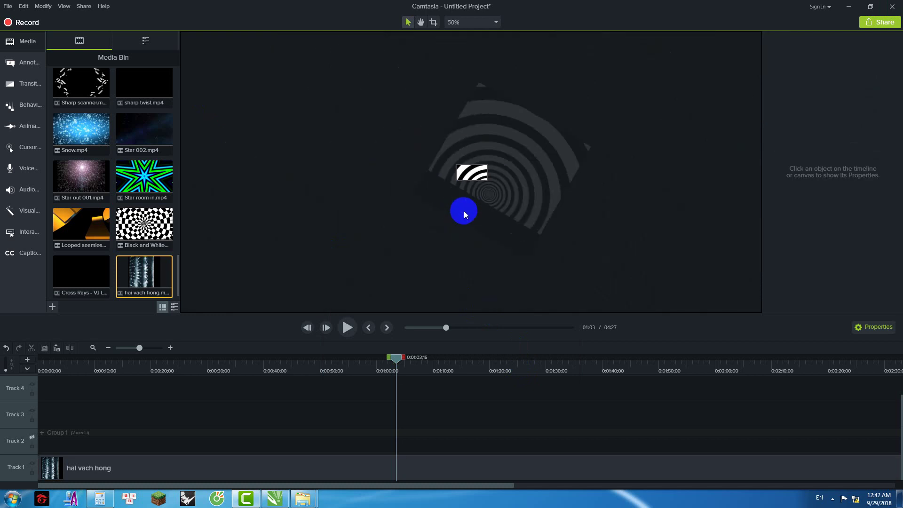
scroll(471, 207, "up", 1)
left_click(504, 206)
left_click(651, 224)
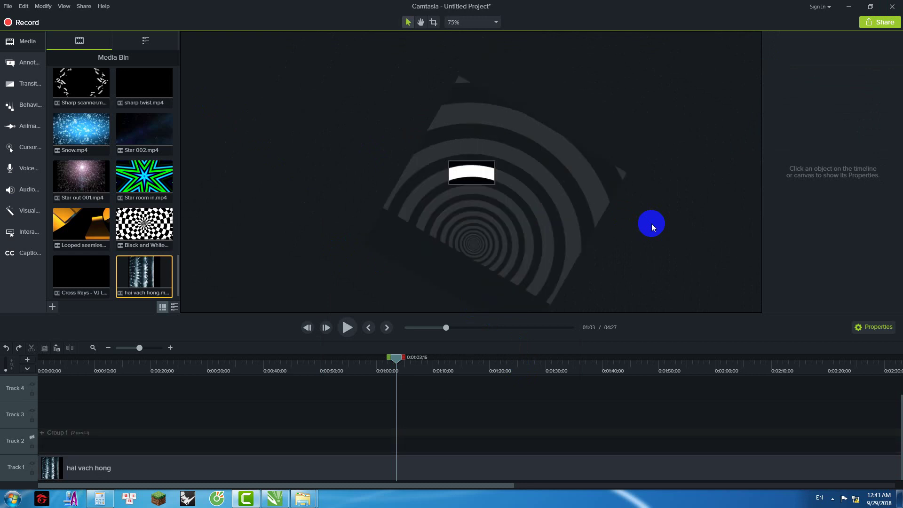
key("ctrl+g")
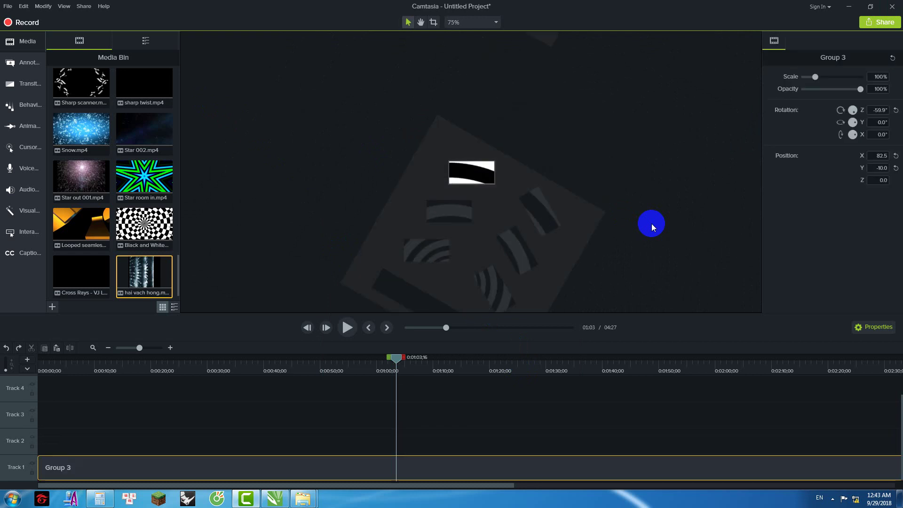
key("ctrl+u")
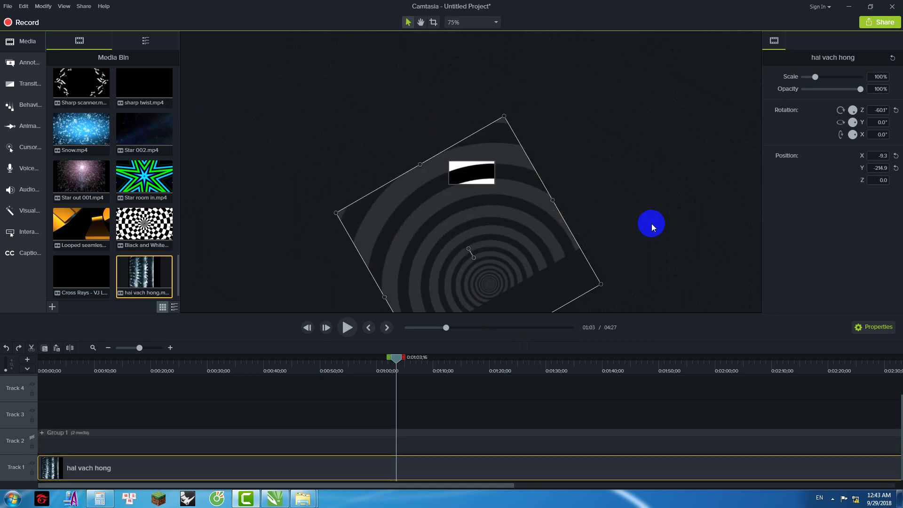
key("ctrl+z")
key("ctrl+z")
key("ctrl+z")
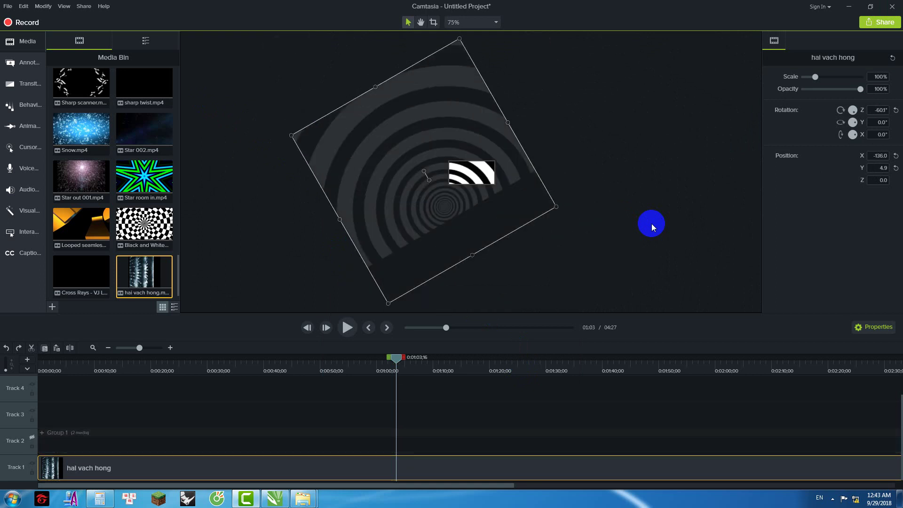
key("ctrl+z")
key("ctrl+z")
key("ctrl+z")
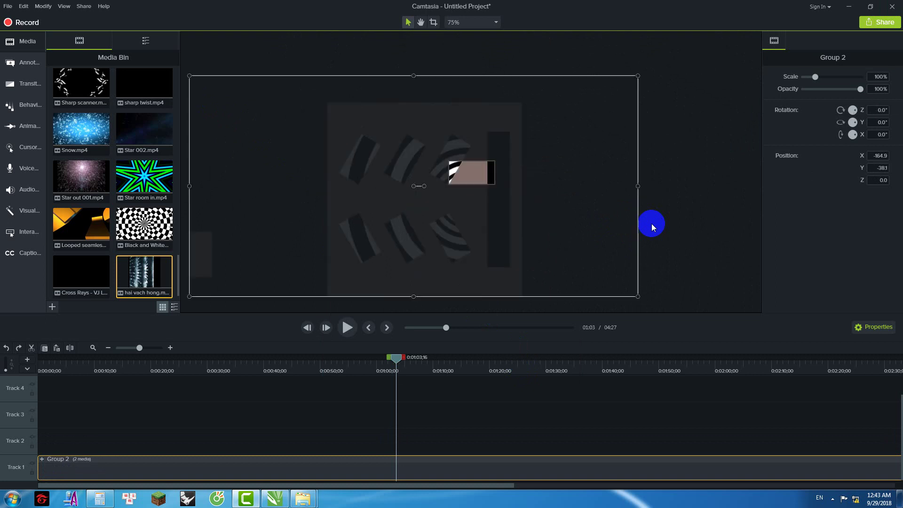
left_click(657, 219)
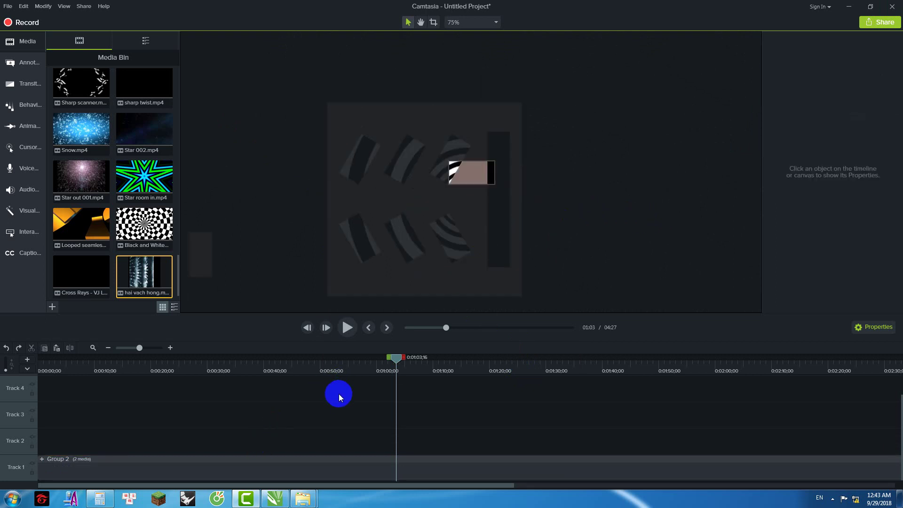
left_click(300, 472)
Step: Try 180° Y and Z rotations on Group 2, undoing each one
left_click_drag(873, 122, 897, 127)
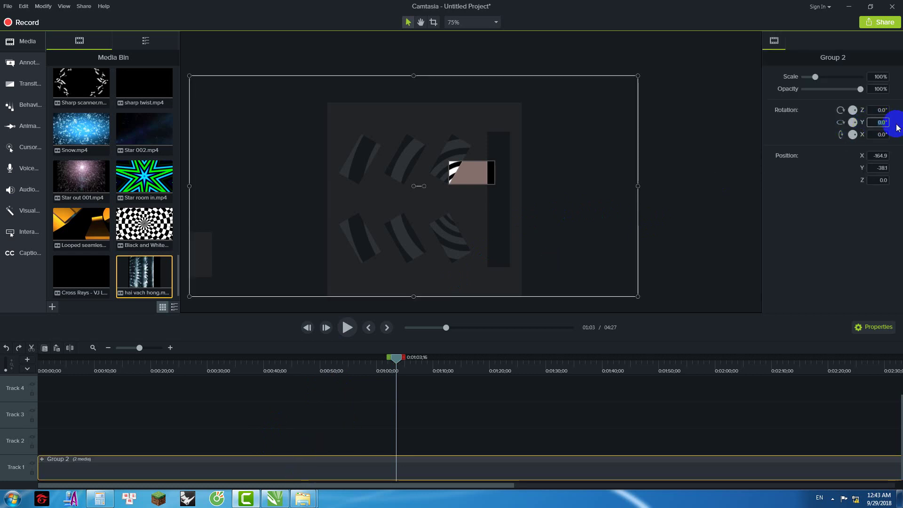
type("180")
key("Return")
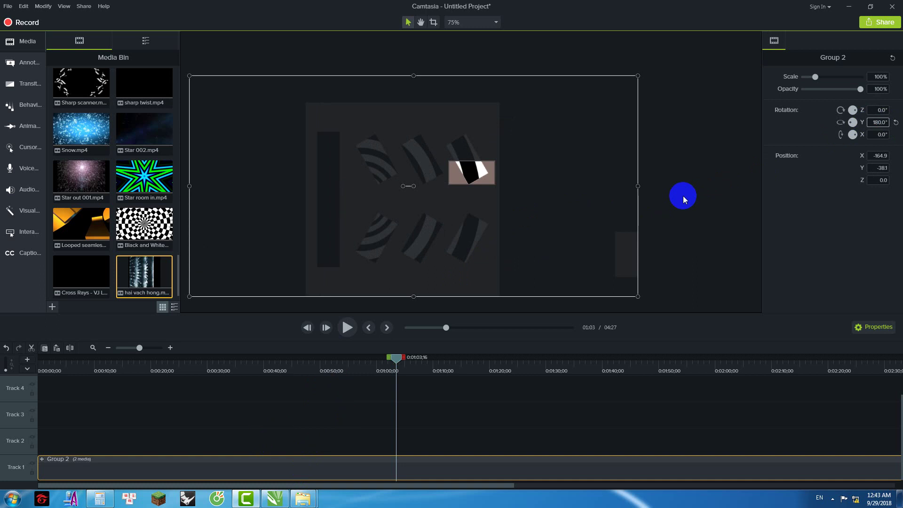
key("ctrl+z")
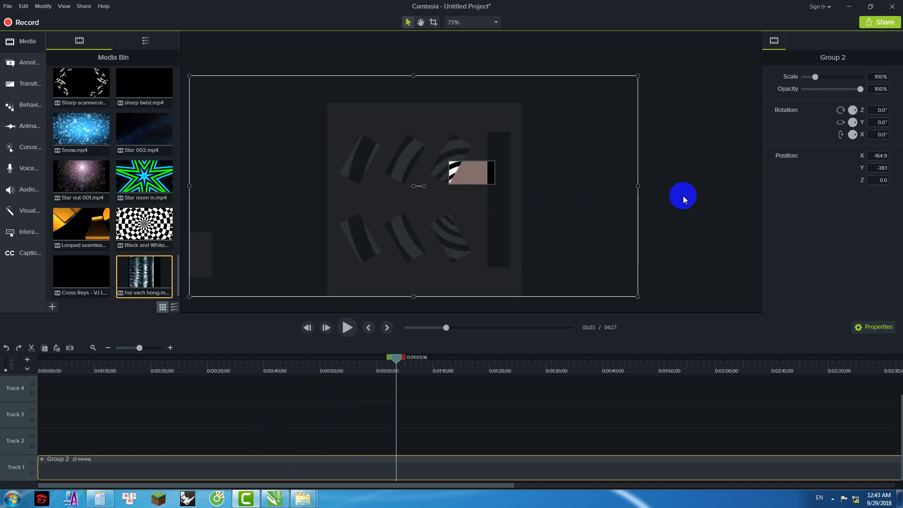
left_click(683, 196)
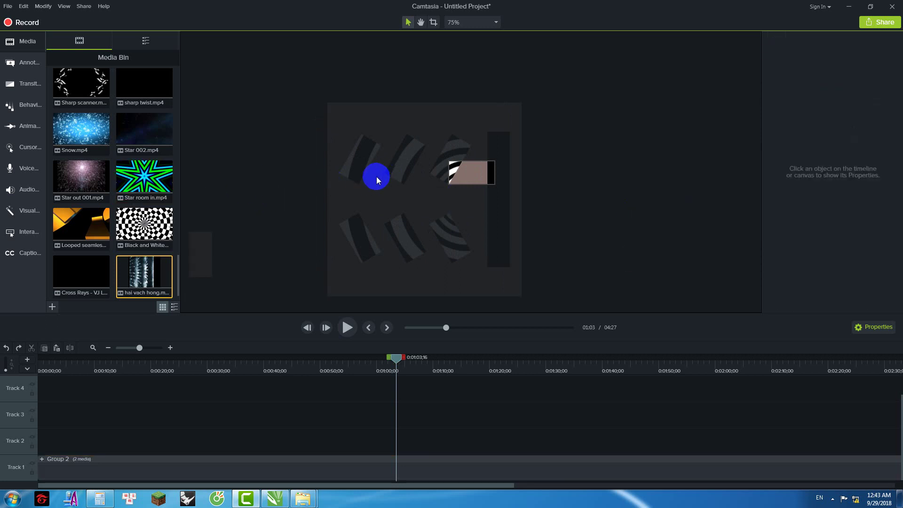
left_click(405, 192)
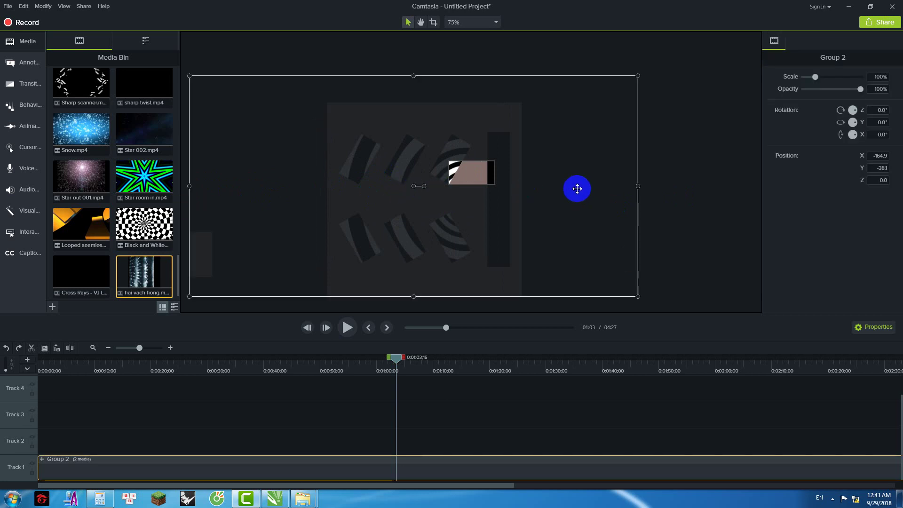
left_click(877, 110)
type("180")
key("Return")
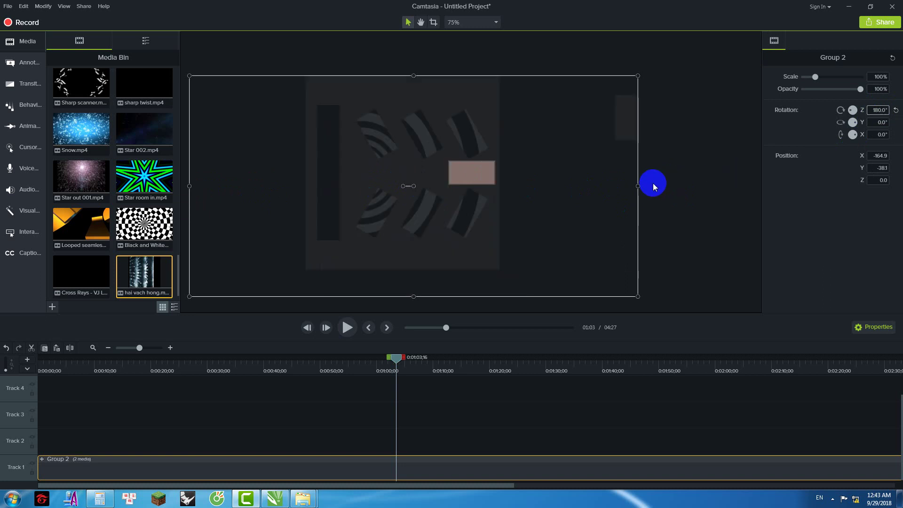
key("ctrl+z")
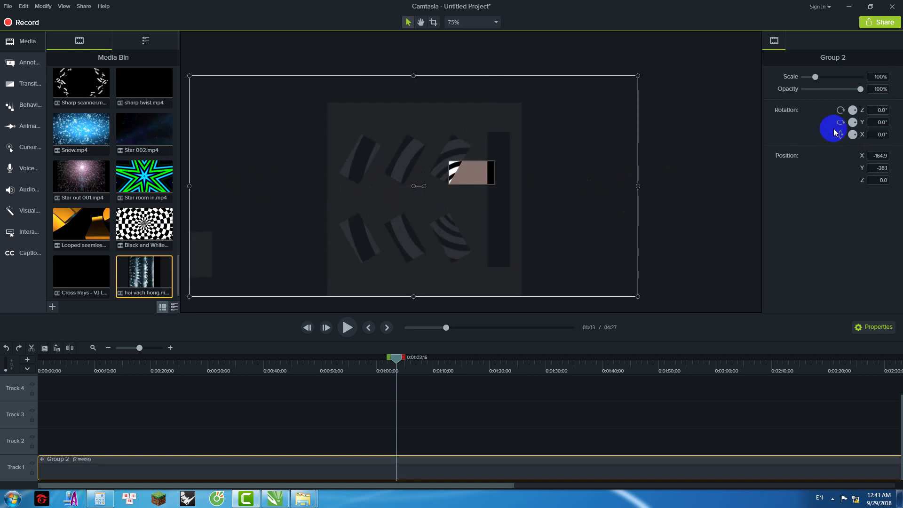
Step: Set Group 2's Y rotation to 180° to mirror it horizontally
left_click(879, 122)
type("180")
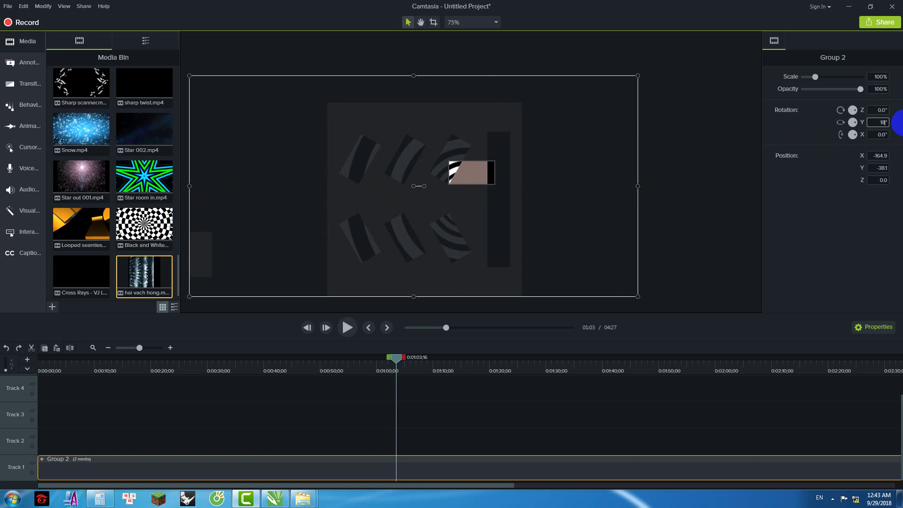
key("Return")
left_click(579, 190)
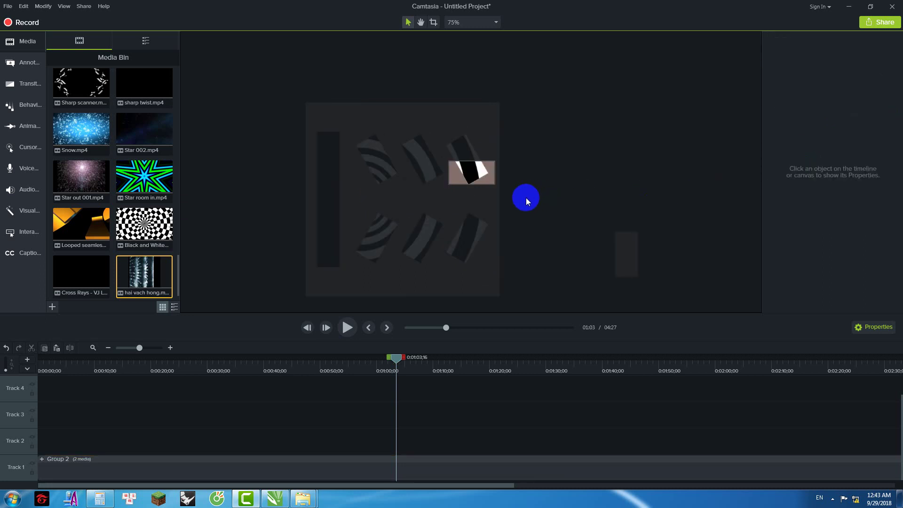
left_click(460, 196)
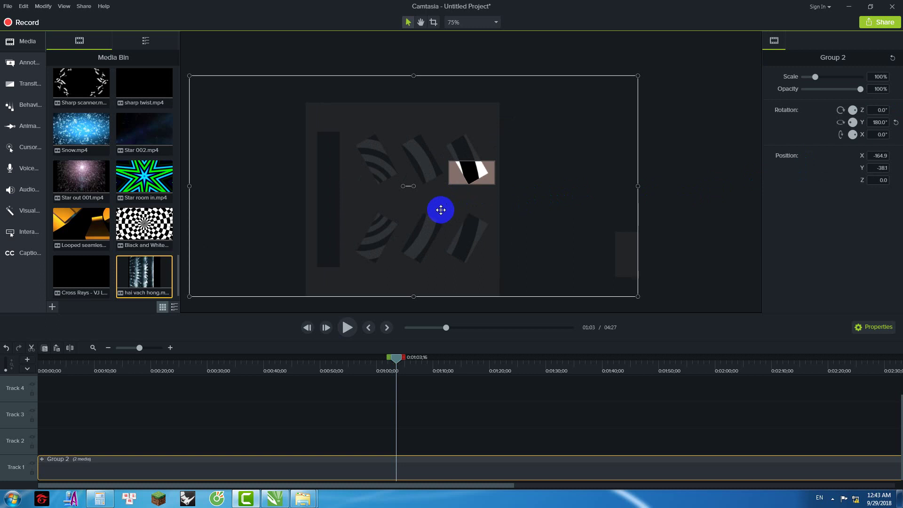
Step: Drag Group 2 around the canvas to bring the stripes toward the small frame
left_click_drag(429, 209, 536, 159)
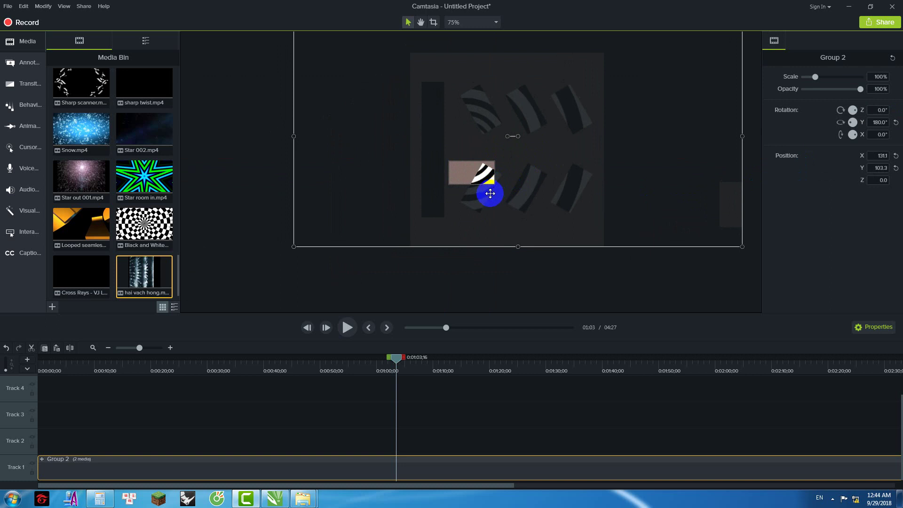
left_click_drag(486, 221, 480, 187)
scroll(498, 99, "up", 2)
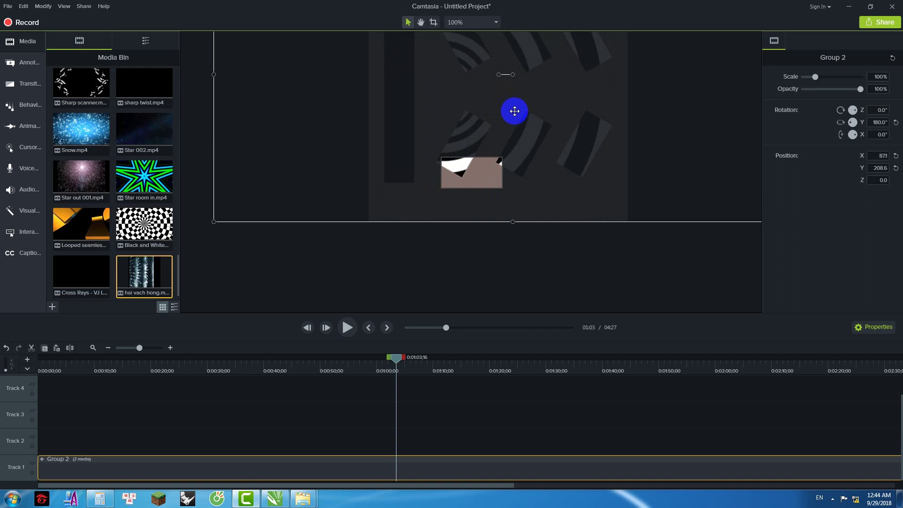
left_click_drag(521, 123, 541, 190)
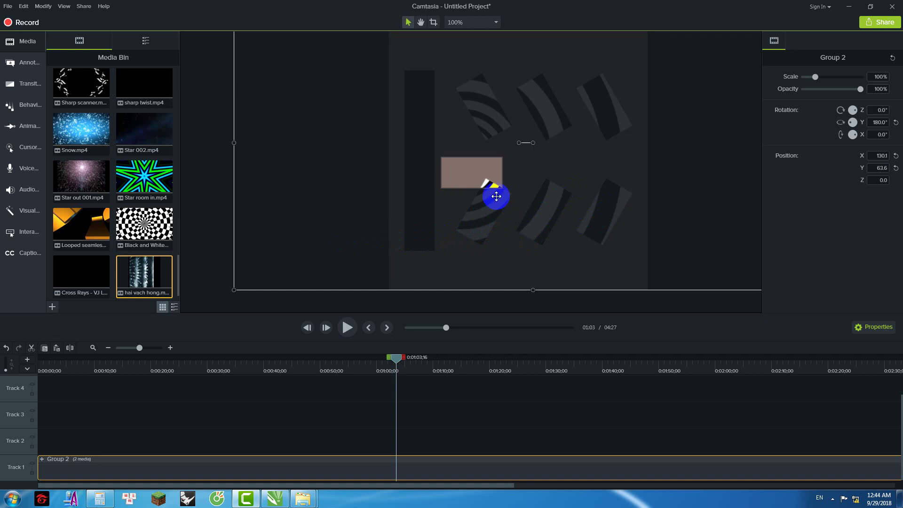
left_click_drag(498, 215, 484, 112)
scroll(495, 180, "down", 2)
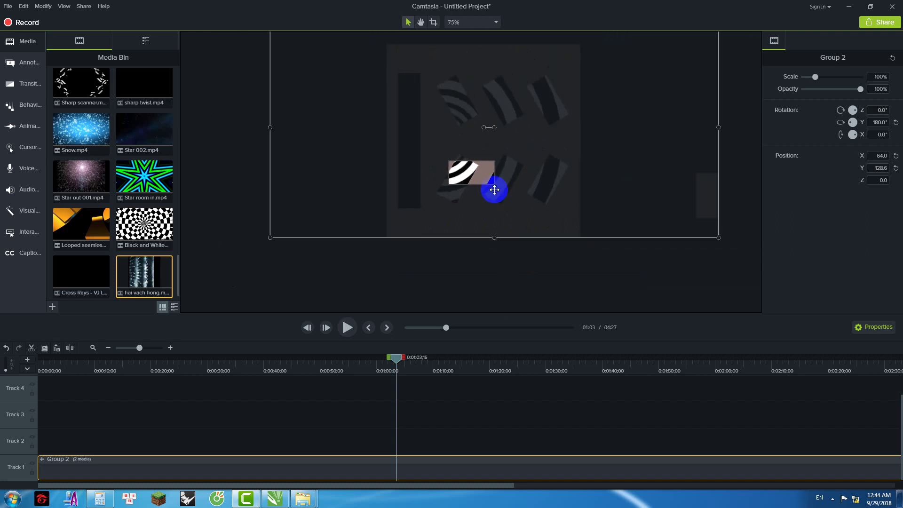
scroll(423, 147, "up", 1)
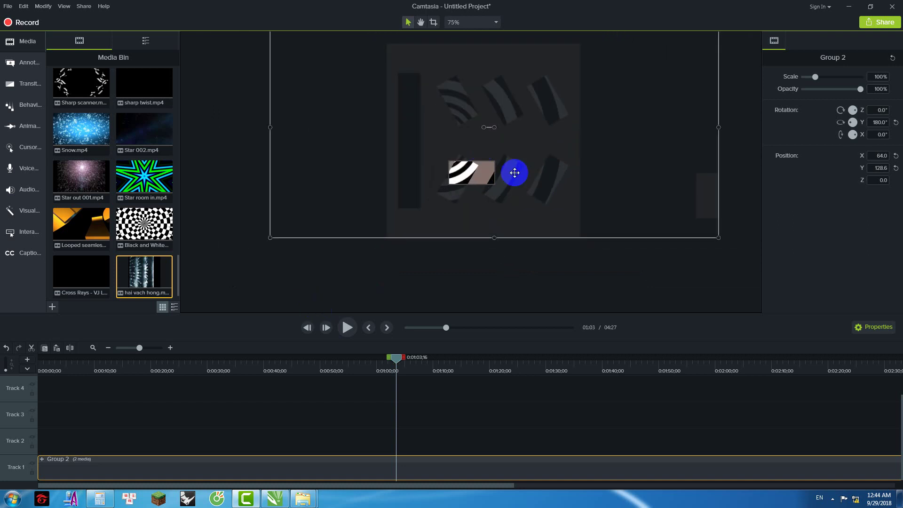
Step: Rotate Group 2 to about −120°, shift it until stripes fill the frame, then ungroup it
left_click_drag(484, 127, 541, 214)
scroll(463, 178, "up", 3, "ctrl")
left_click_drag(556, 150, 435, 176)
scroll(435, 176, "up", 1, "ctrl")
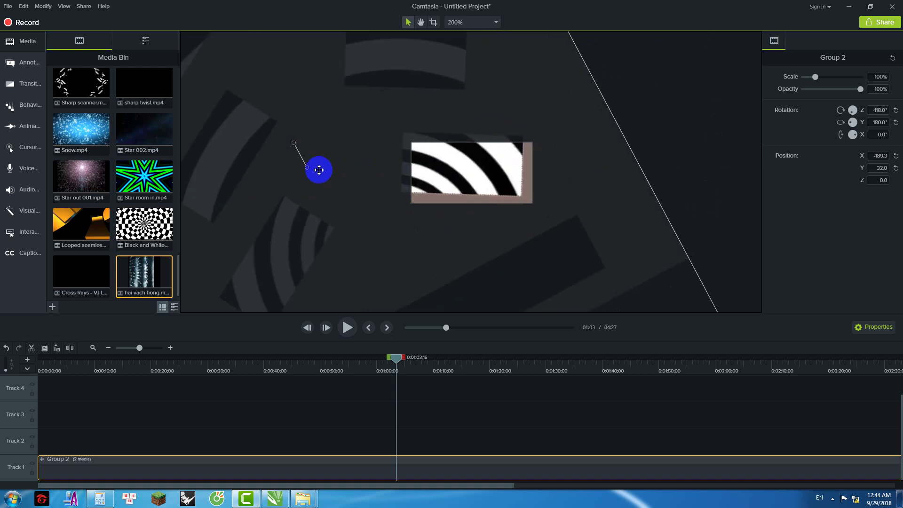
left_click_drag(306, 165, 312, 171)
left_click_drag(433, 157, 453, 178)
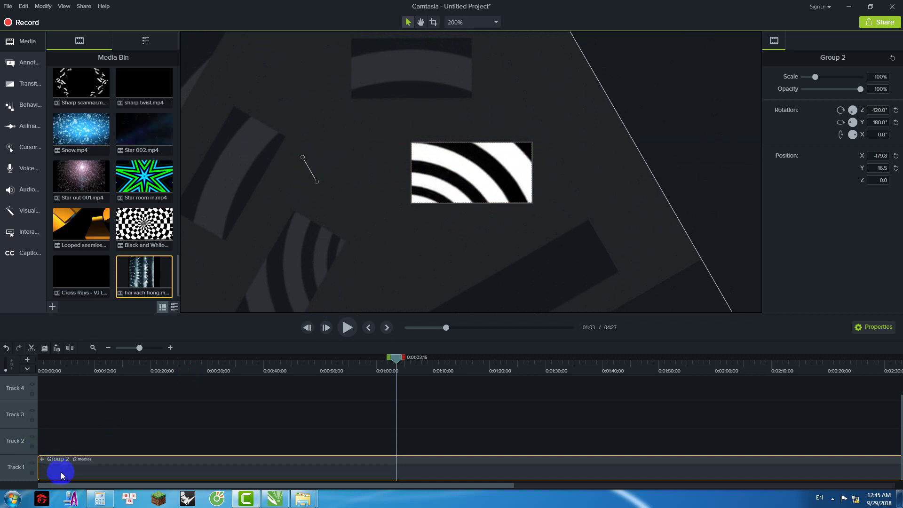
key("ctrl+shift+g")
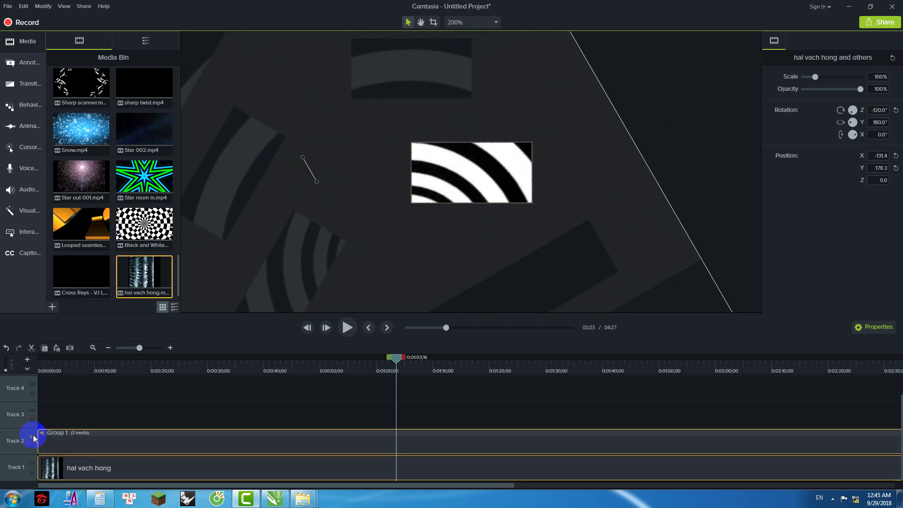
Step: Hide Group 1's track and render the project as output 7 at 128 × 64 via the Production Wizard
left_click(32, 437)
left_click(81, 13)
left_click(97, 21)
left_click(535, 298)
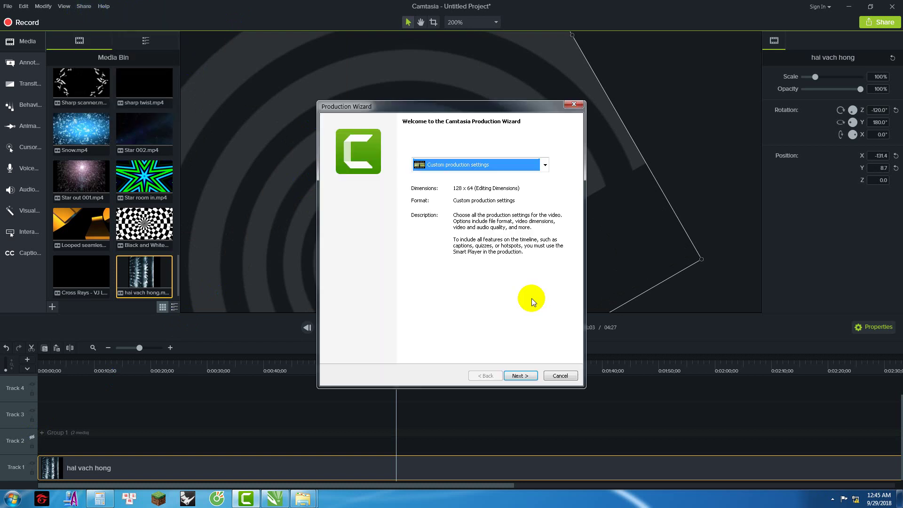
left_click(529, 375)
left_click(529, 374)
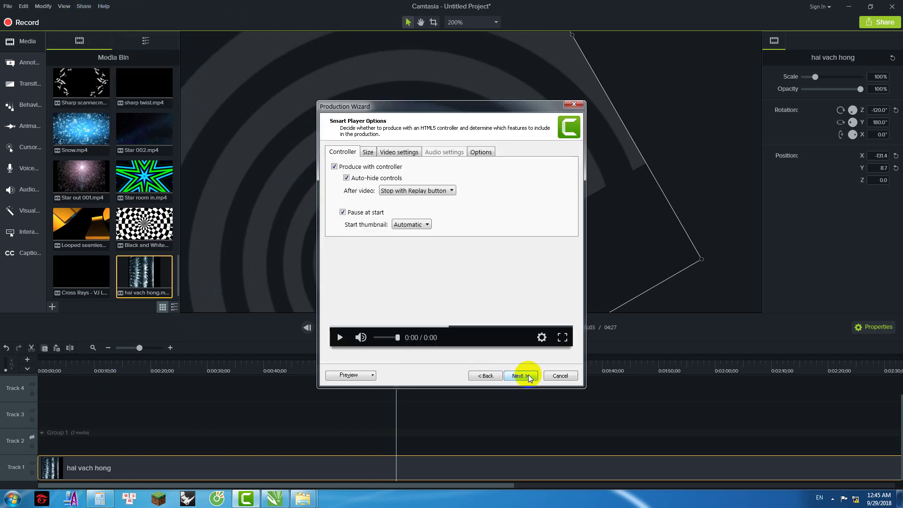
left_click(529, 375)
left_click(529, 375)
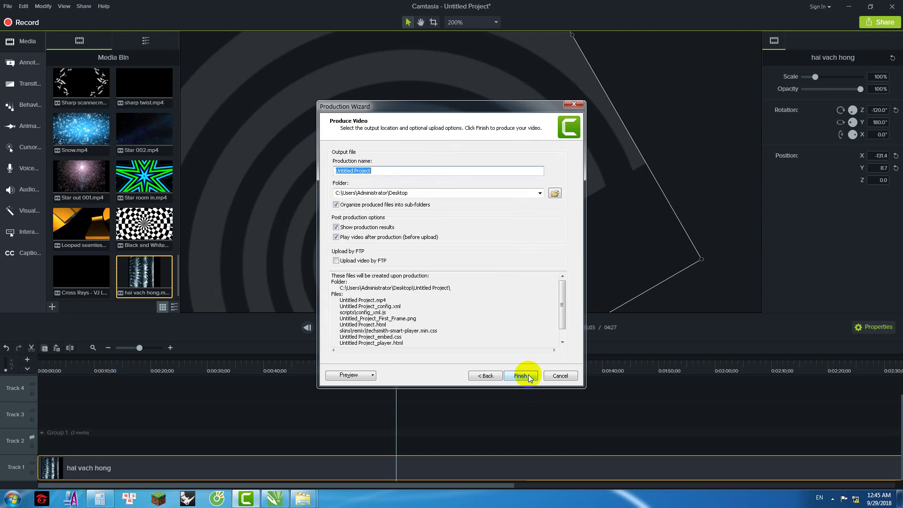
type("hai vach hong")
left_click(528, 375)
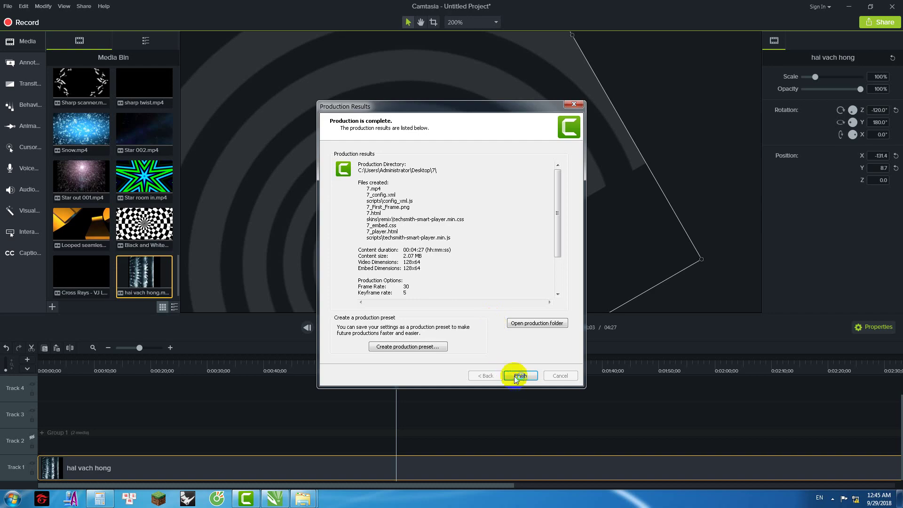
Step: Play the produced 7.html page in Cốc Cốc, then close the browser and Production Results
left_click(518, 376)
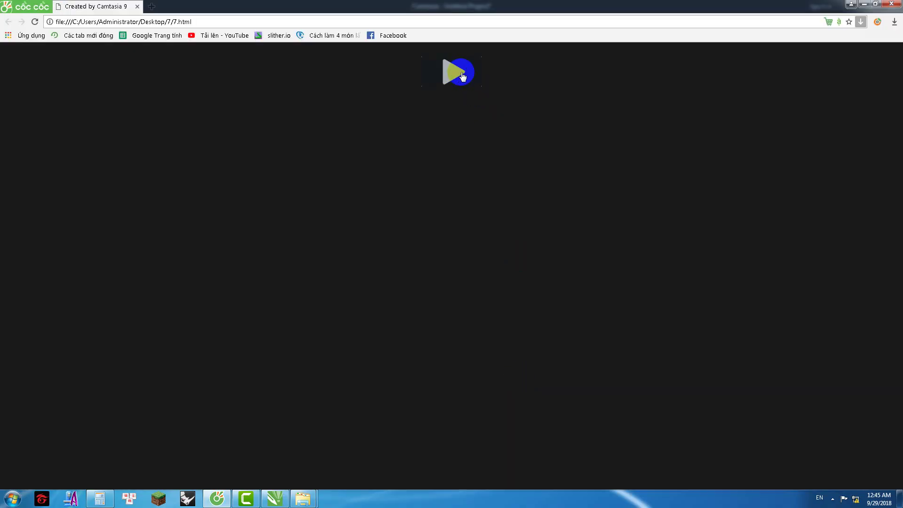
left_click(463, 77)
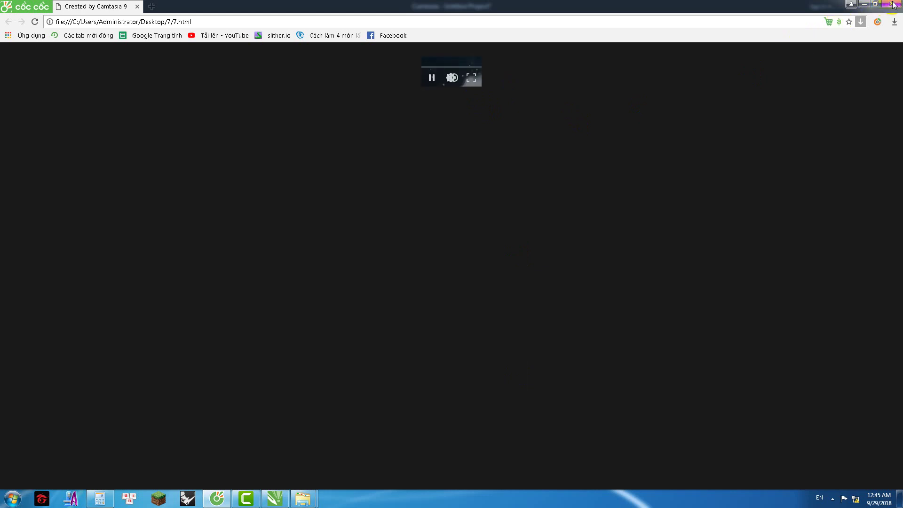
left_click(893, 4)
left_click(520, 374)
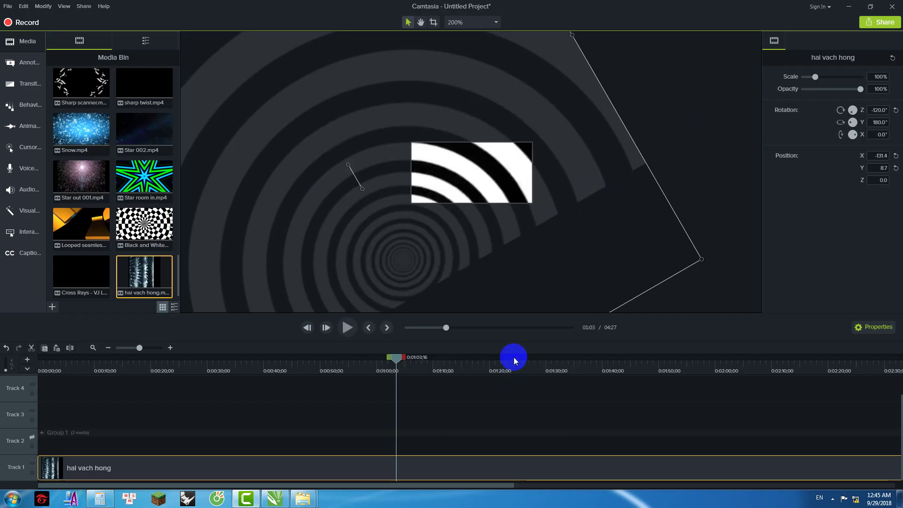
Step: Move Group 1 and the hai vach hong clip together to X −67.7, Y 69.0, then hide Group 1 again
left_click(33, 436)
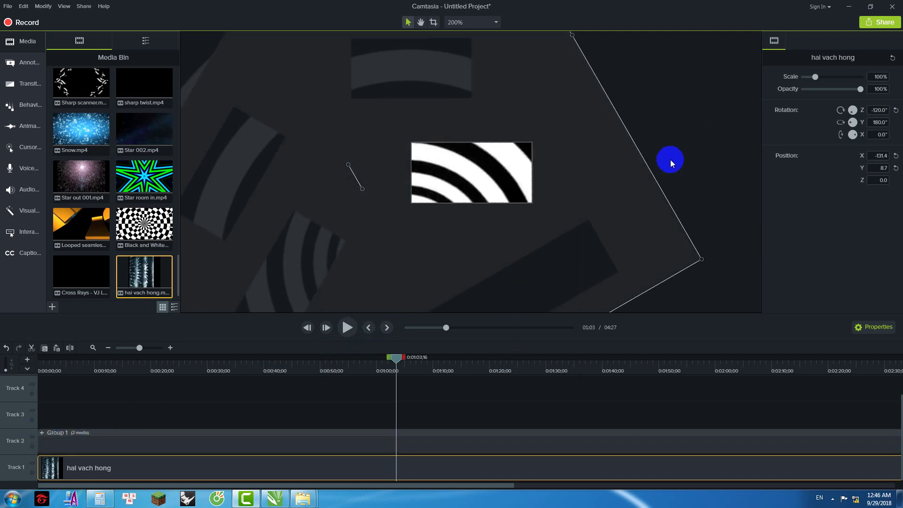
left_click(430, 442, "ctrl")
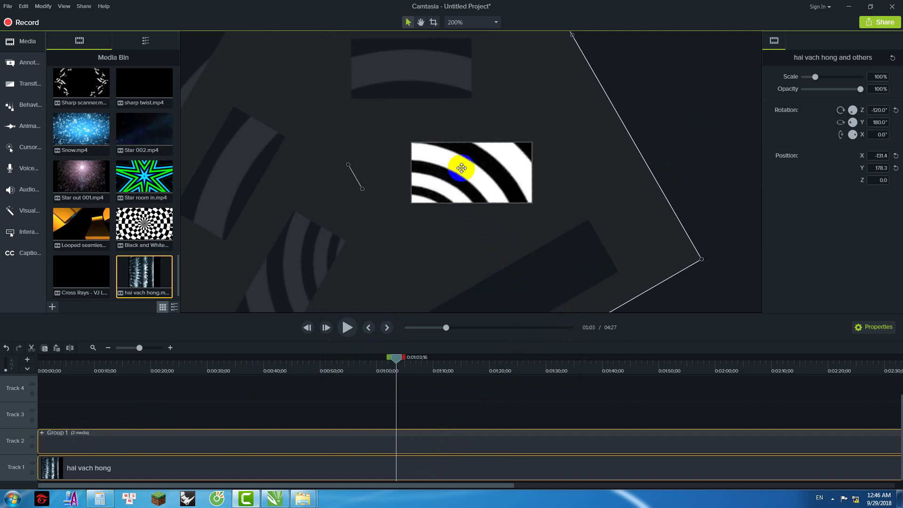
left_click_drag(445, 115, 488, 180)
scroll(484, 179, "up", 2)
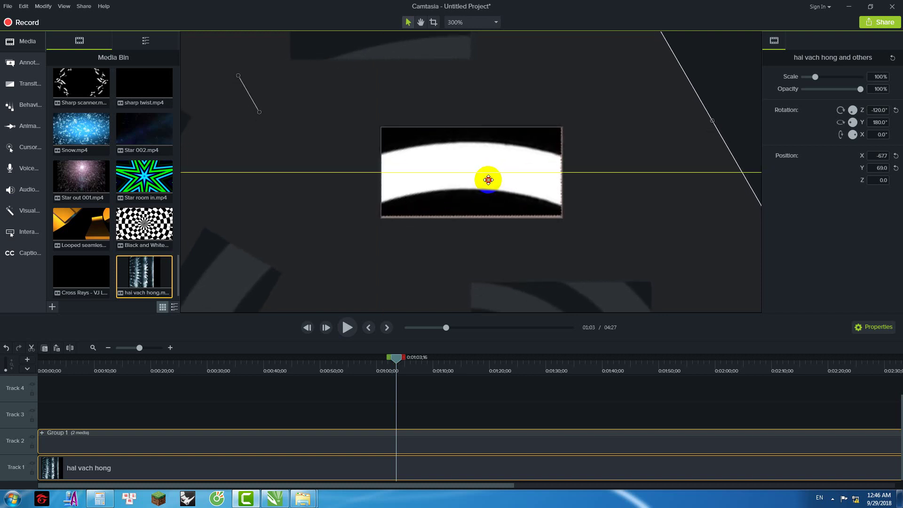
left_click_drag(489, 181, 489, 185)
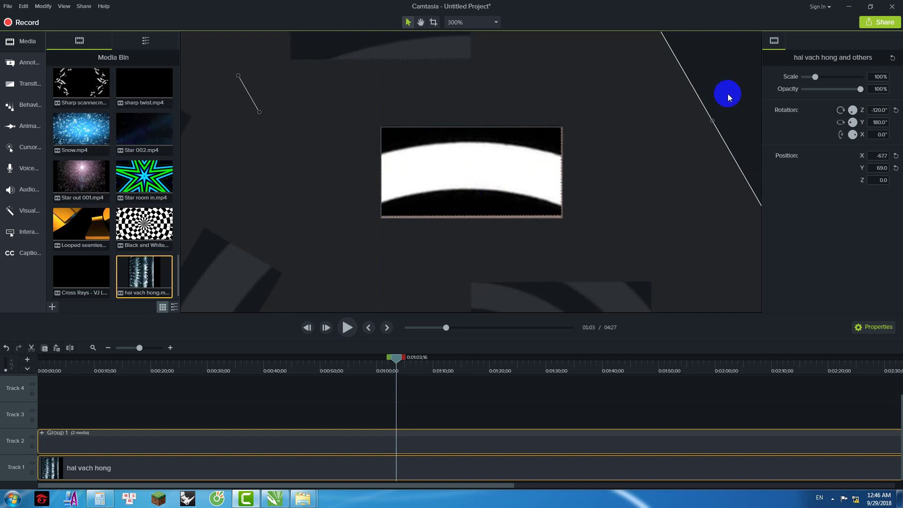
left_click(514, 174)
scroll(514, 175, "down", 3)
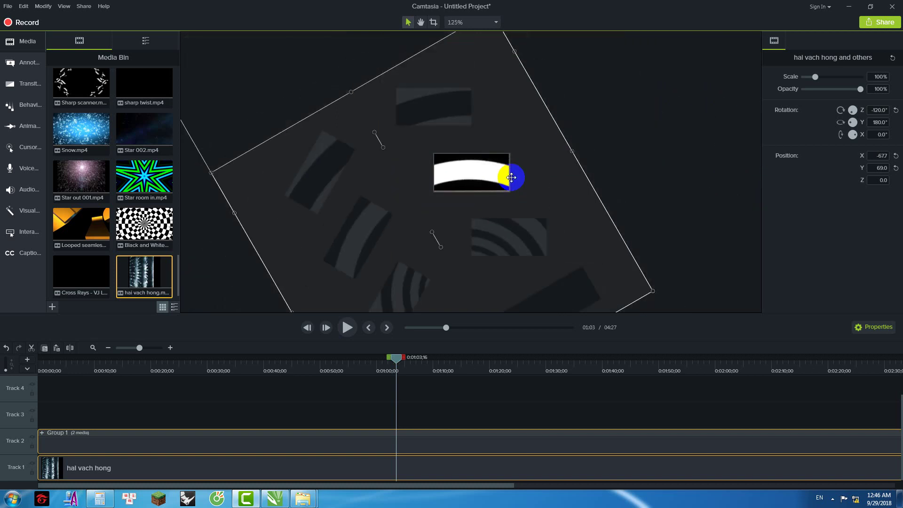
left_click(455, 181)
scroll(455, 180, "up", 2)
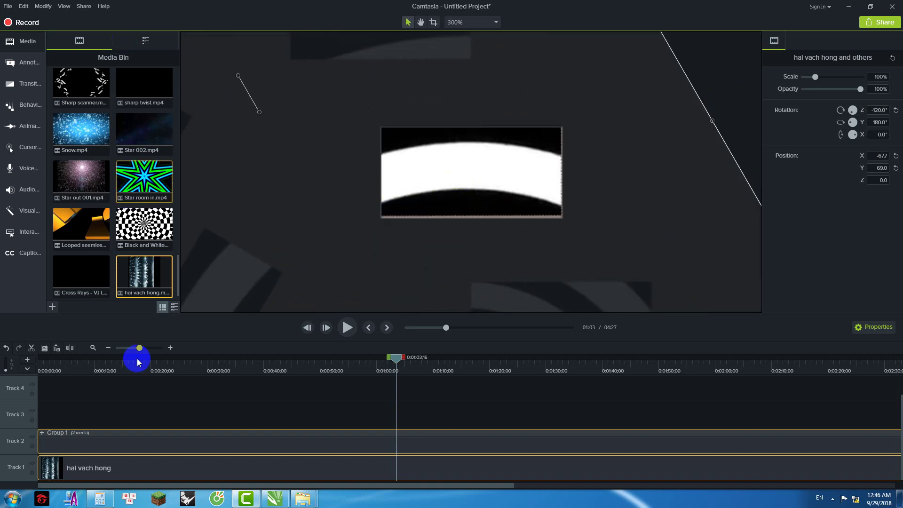
left_click(32, 436)
left_click(393, 207)
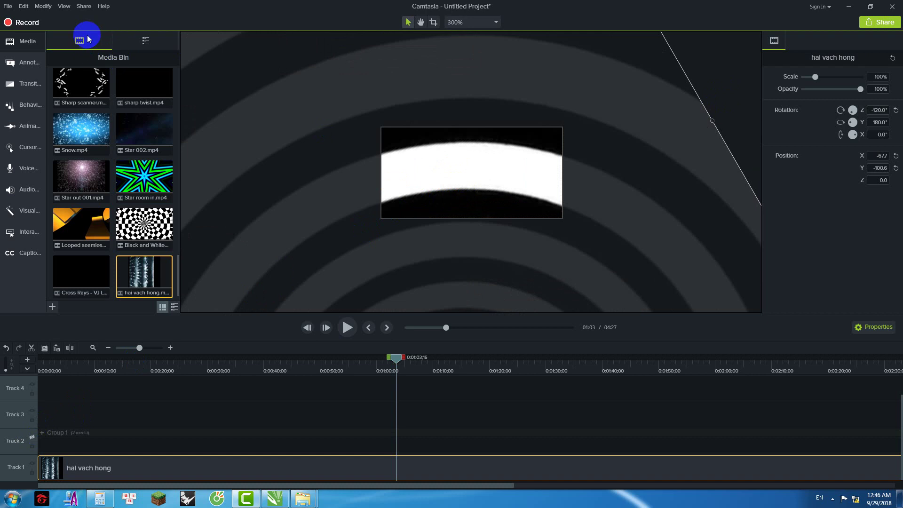
Step: Produce a local MP4 as output 8 at 128 × 64 in Desktop folder 8, then close the results
left_click(84, 6)
left_click(113, 29)
left_click(533, 300)
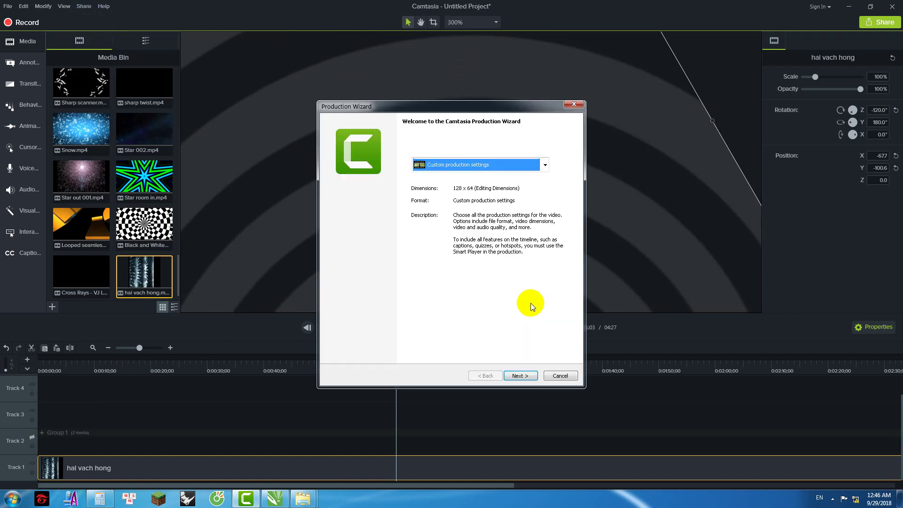
left_click(525, 377)
left_click(524, 376)
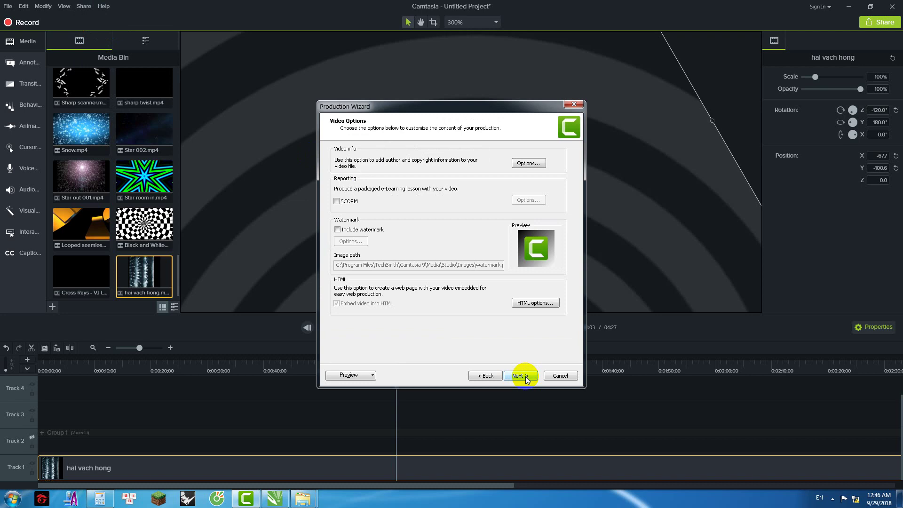
left_click(526, 376)
left_click(526, 376)
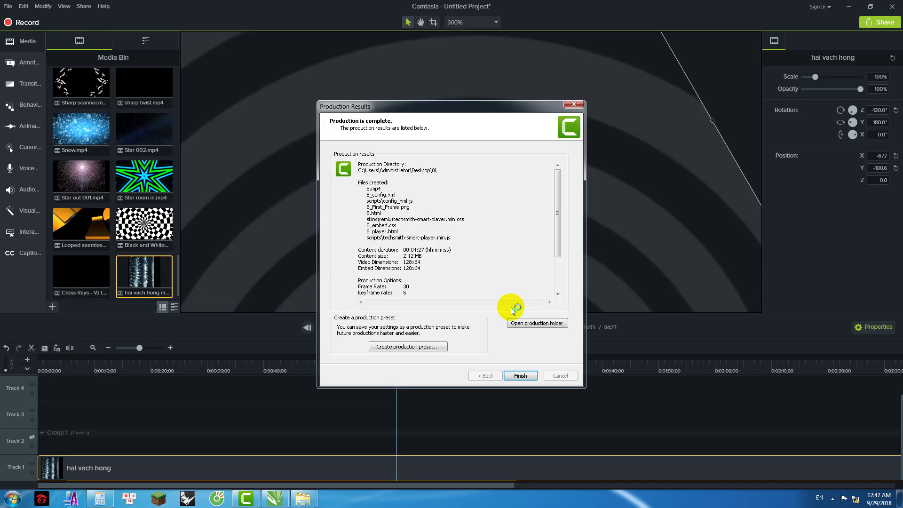
left_click(520, 380)
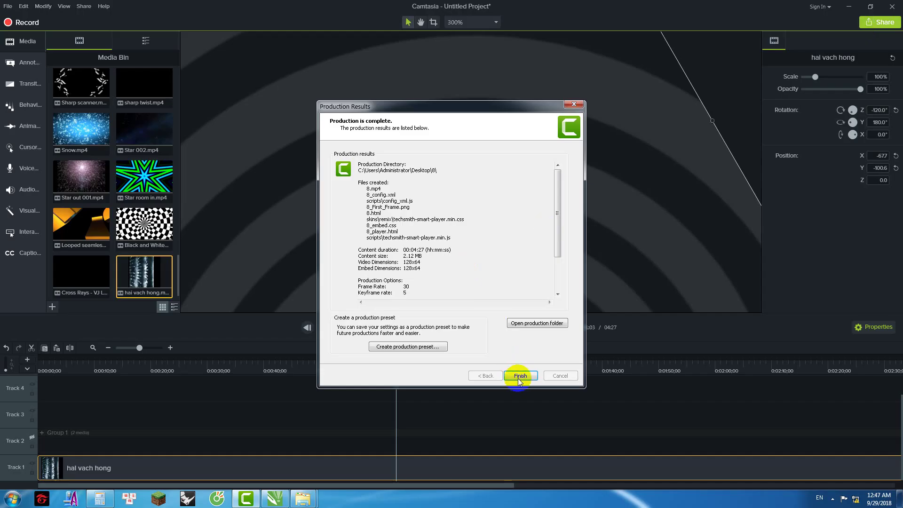
left_click(521, 376)
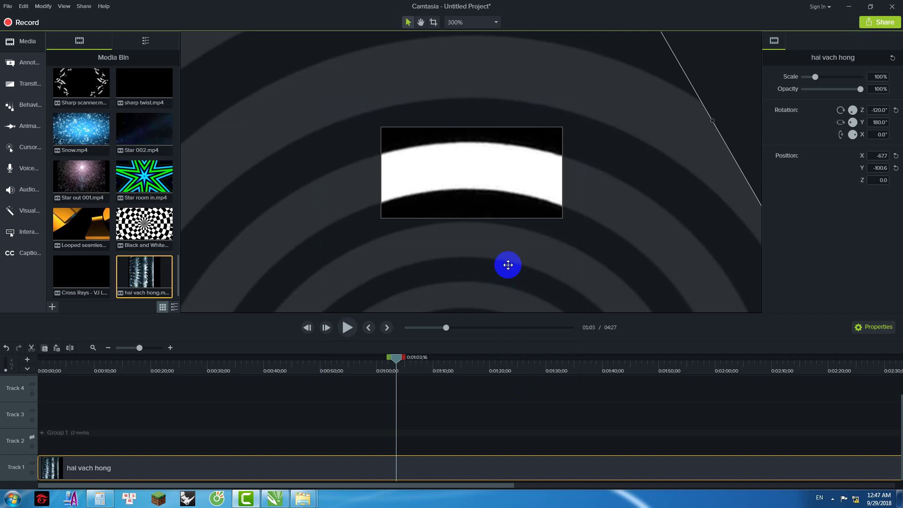
Step: Shift Group 1 with the clip so the clip sits at X −3.7, Y −213.2, then hide Group 1
left_click(71, 436, "ctrl")
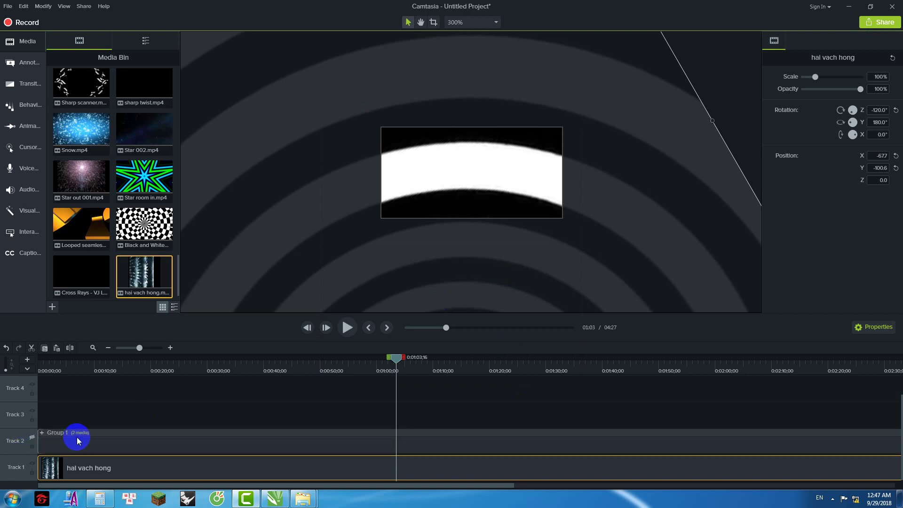
left_click_drag(459, 244, 475, 230)
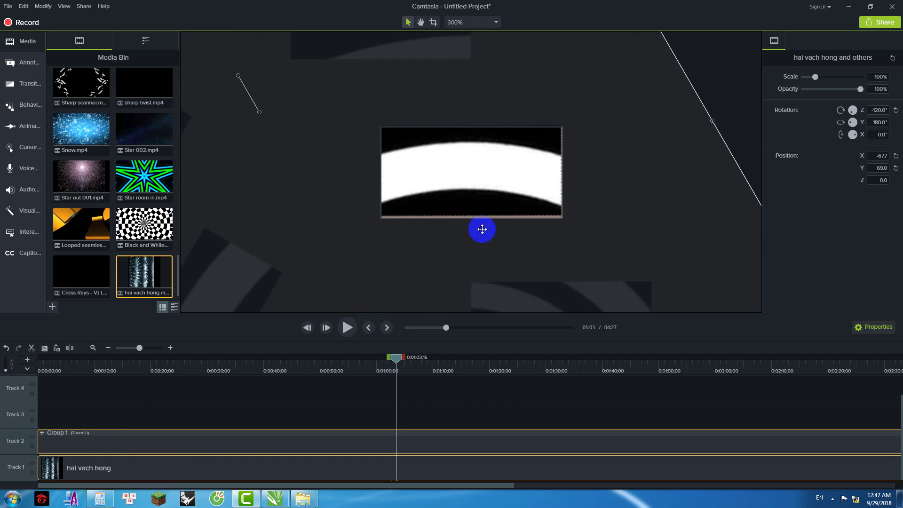
left_click(723, 97)
scroll(515, 198, "down", 2)
scroll(510, 207, "down", 2)
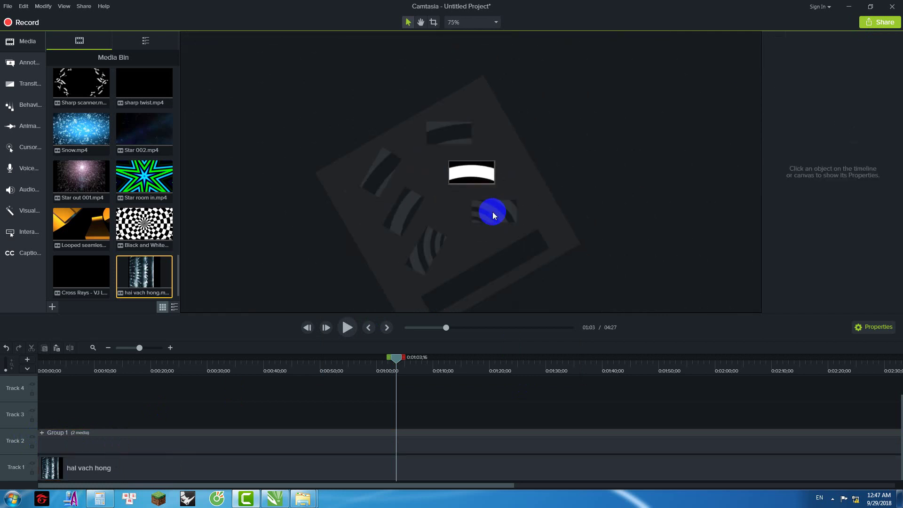
left_click(97, 444)
left_click(115, 466, "ctrl")
left_click_drag(470, 145, 625, 193)
scroll(490, 183, "up", 3)
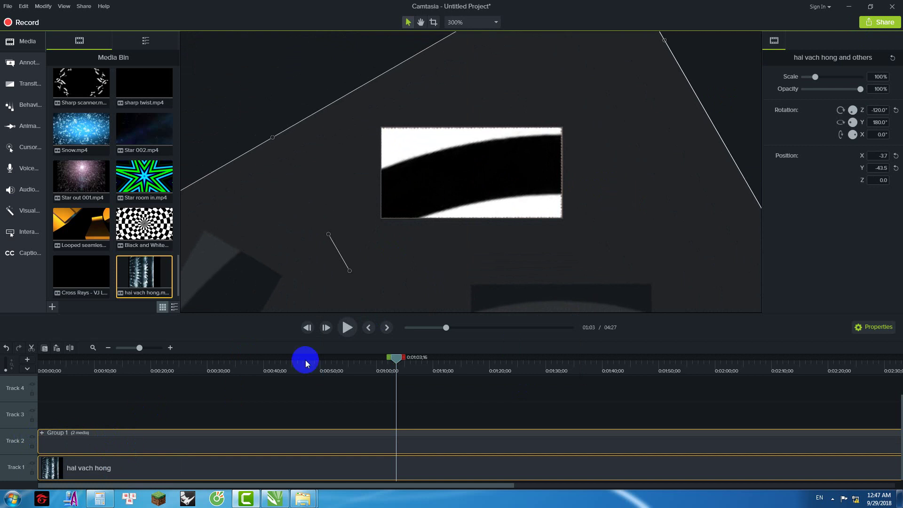
left_click(32, 437)
Step: Render the current arrangement as output 9 at 128 × 64 via the Production Wizard
left_click(84, 6)
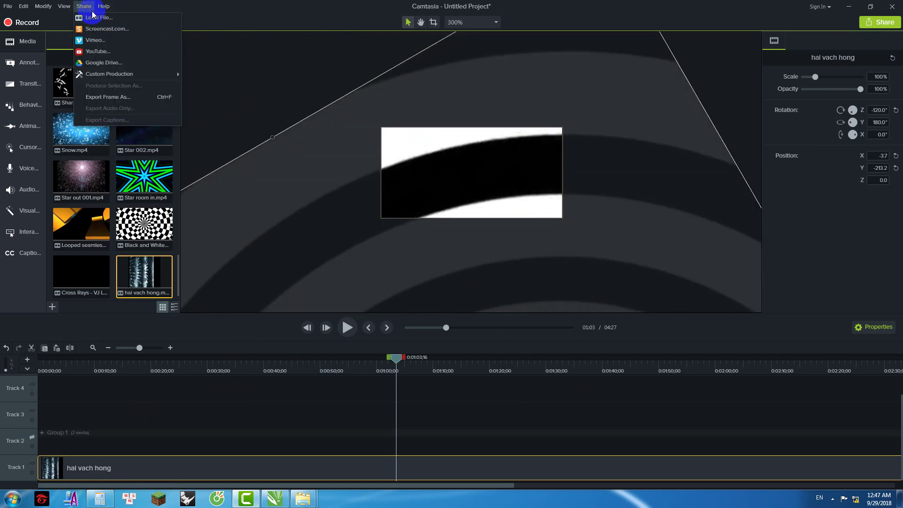
left_click(262, 87)
left_click(544, 298)
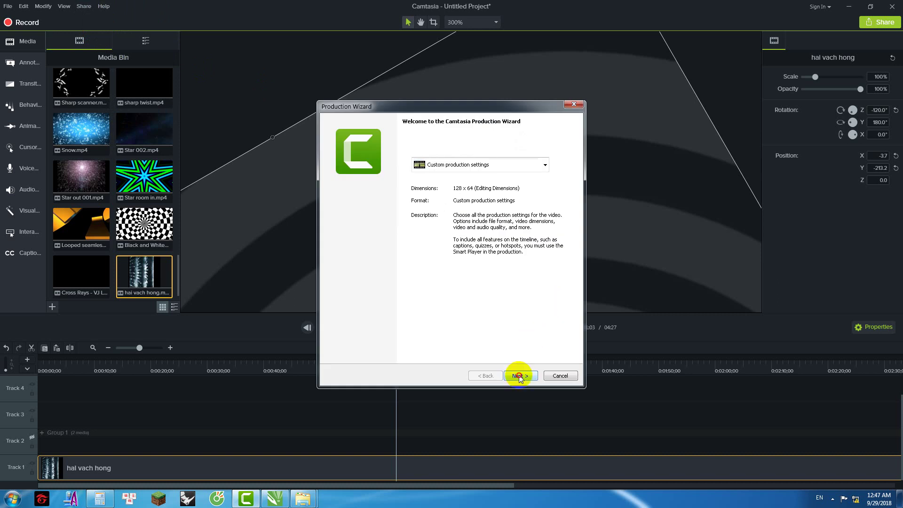
left_click(520, 375)
left_click(520, 376)
left_click(521, 376)
left_click(522, 376)
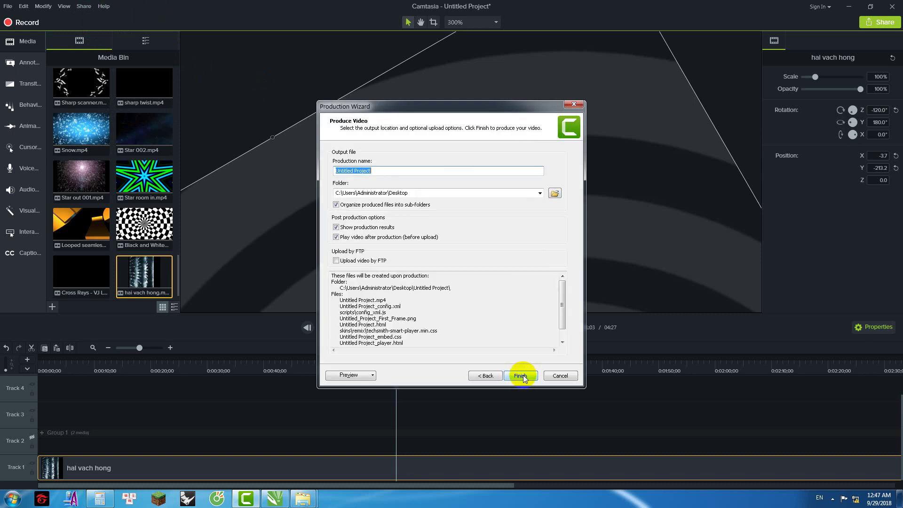
left_click(521, 376)
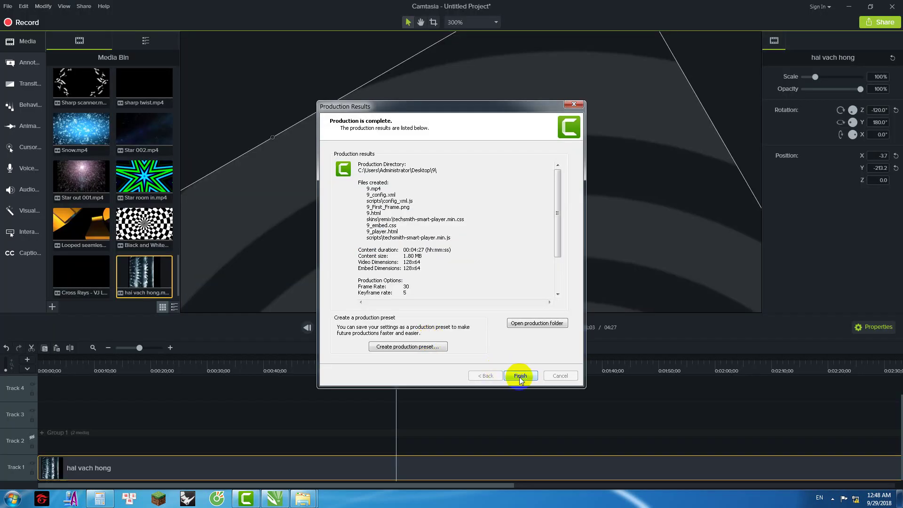
Step: Close the production results and the browser preview of the player
left_click(520, 375)
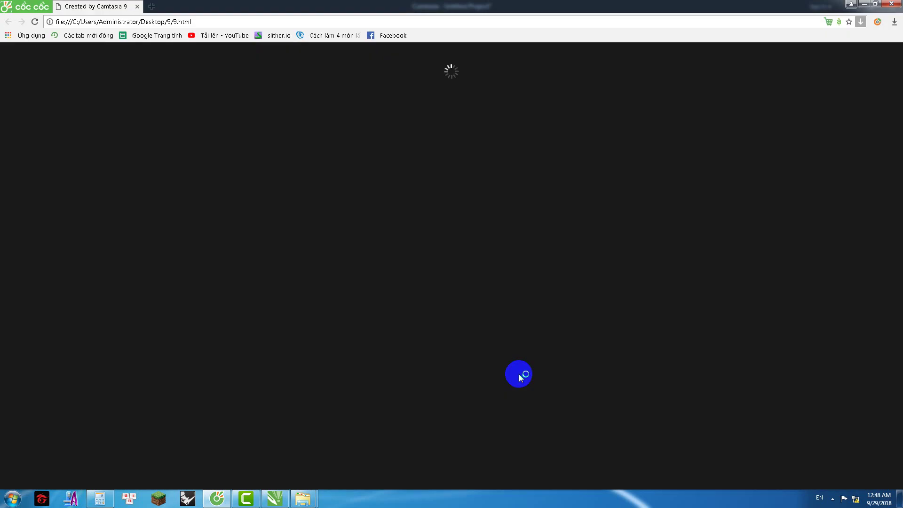
left_click(890, 5)
left_click(526, 374)
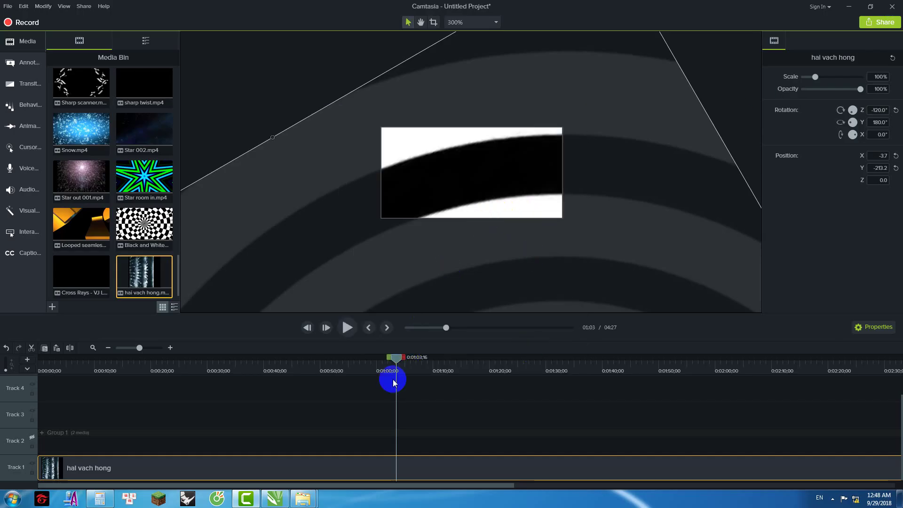
Step: Show Group 1's track and group it with the hai vach hong clip using Ctrl+G
left_click(32, 437)
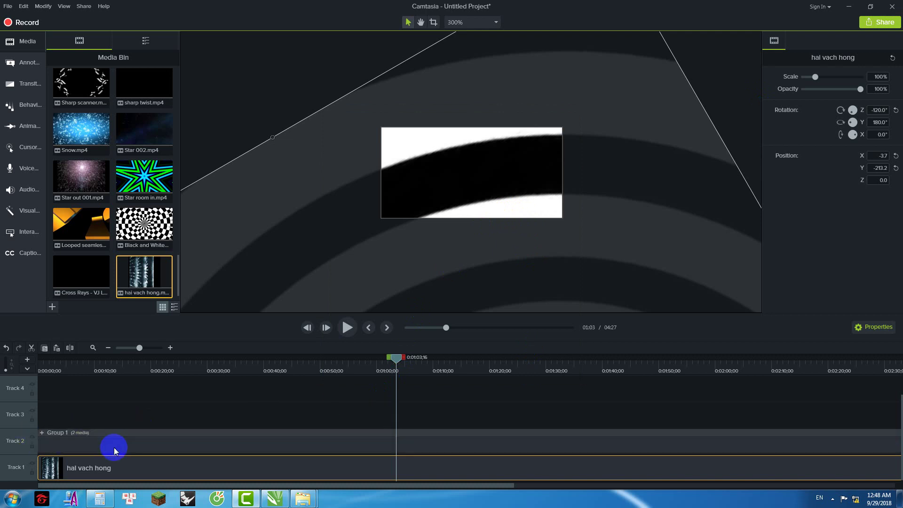
left_click(115, 444, "ctrl")
left_click(720, 104)
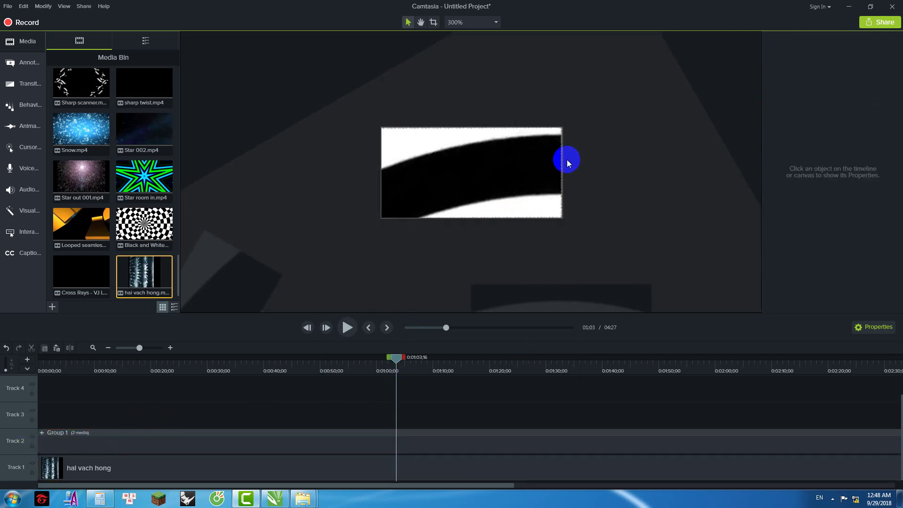
scroll(566, 160, "down", 8)
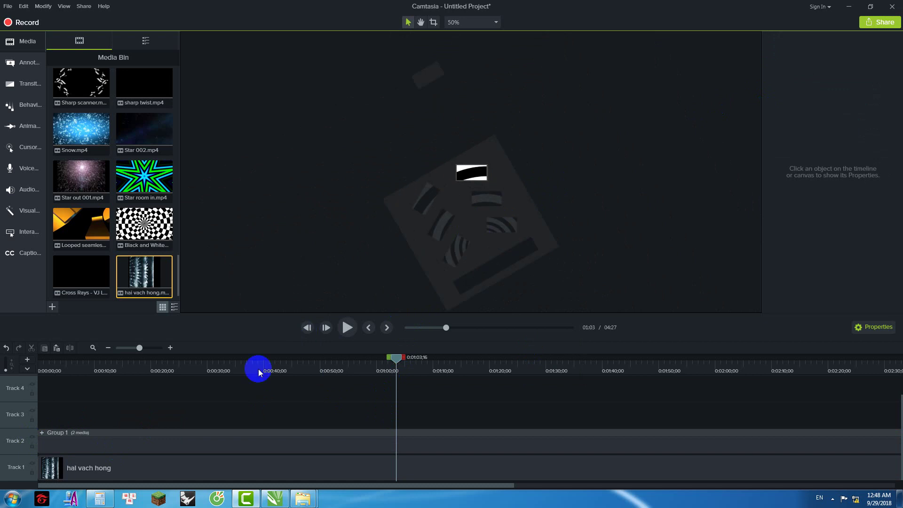
left_click(205, 444)
left_click(189, 464, "ctrl")
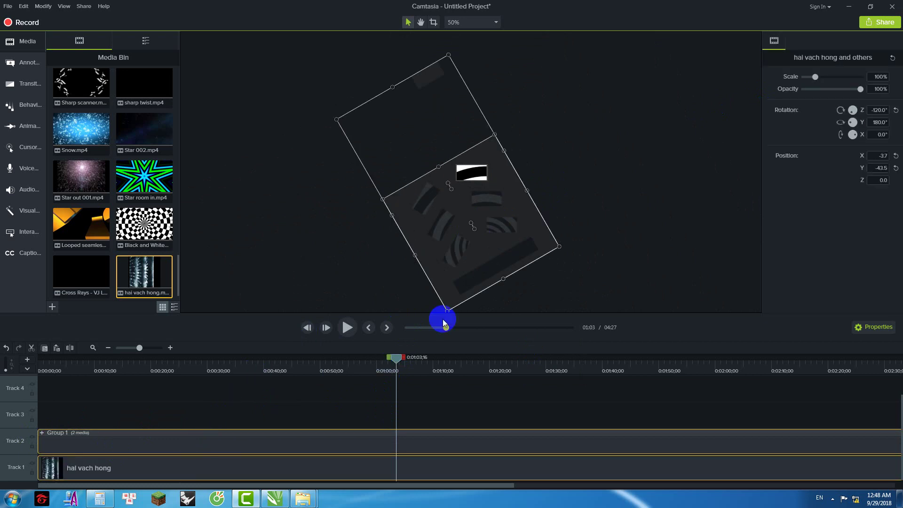
key("ctrl+g")
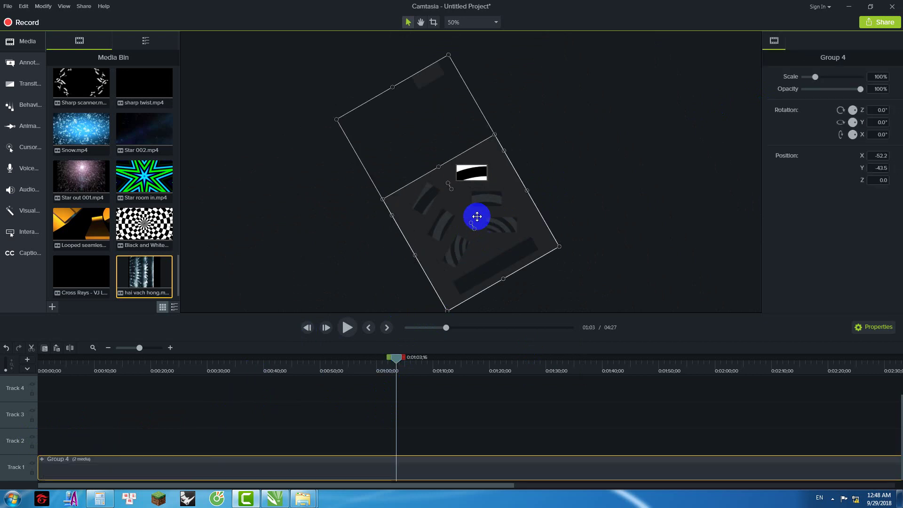
Step: Rotate the combined group to −60.4° and ungroup it back into Group 1 and the clip
left_click(494, 241)
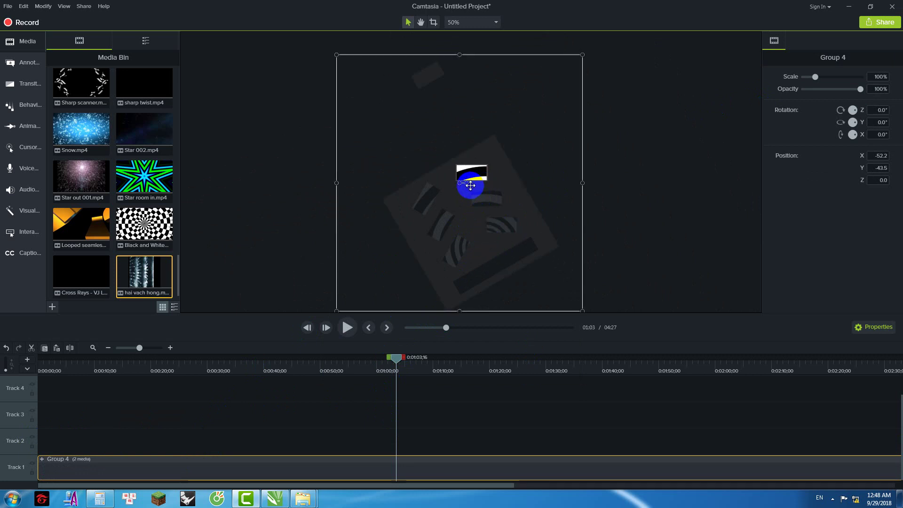
left_click_drag(469, 185, 547, 260)
scroll(472, 193, "up", 5)
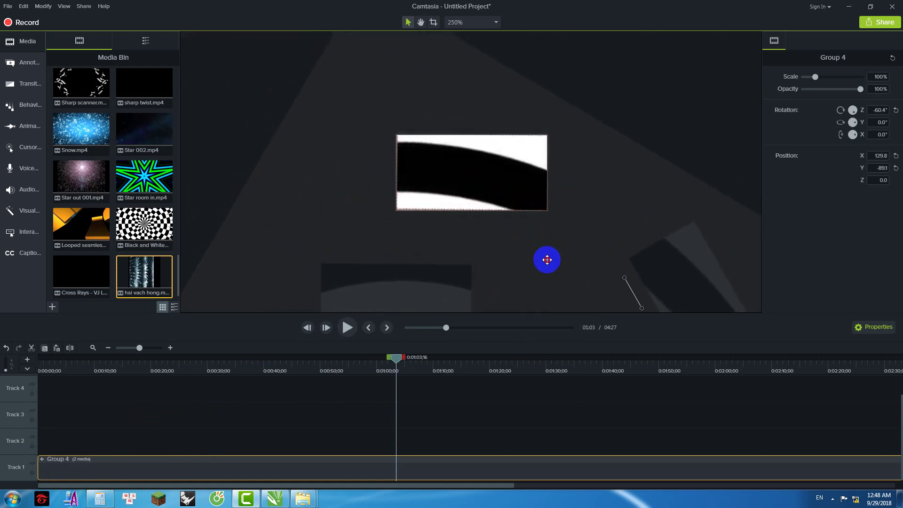
scroll(447, 177, "down", 5)
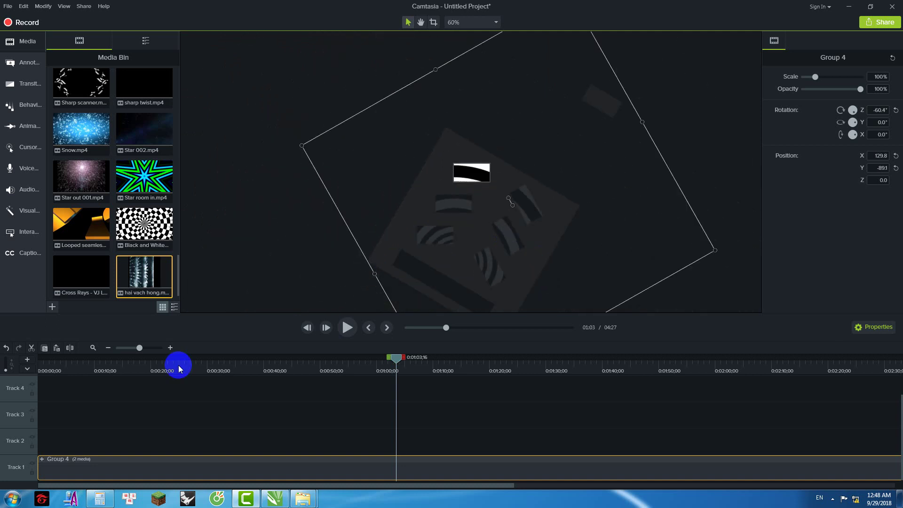
key("ctrl+u")
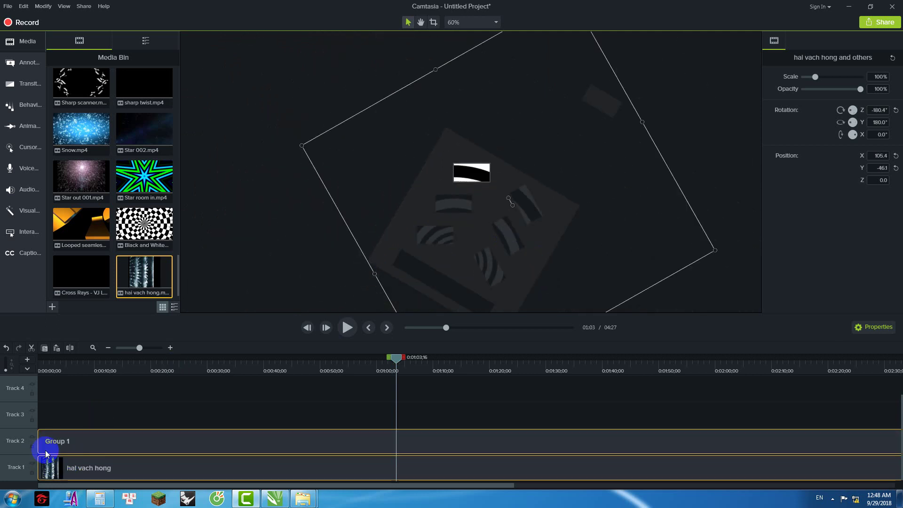
Step: Hide Group 1's track and start producing a local video file
left_click(32, 437)
left_click(84, 6)
left_click(110, 22)
Step: Step through the Production Wizard to render output 10 at 128 × 64, then close the results
left_click(554, 298)
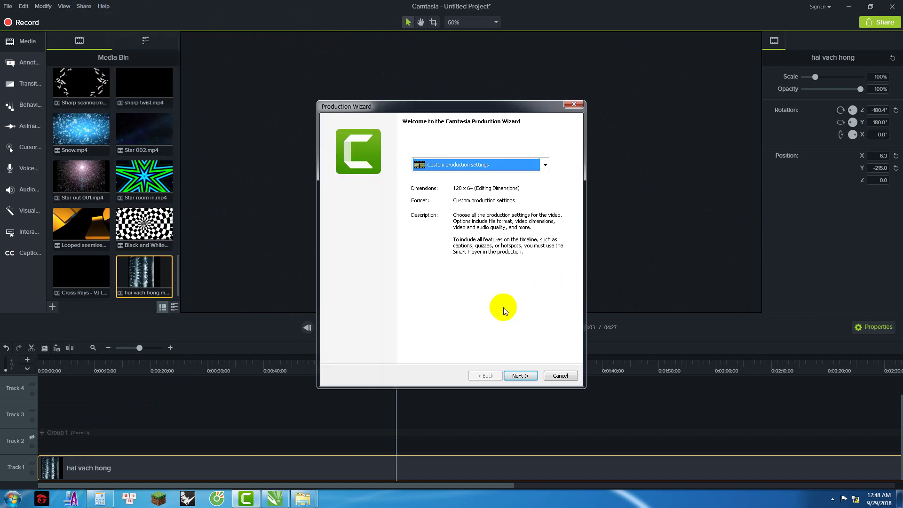
left_click(519, 375)
left_click(519, 375)
left_click(519, 375)
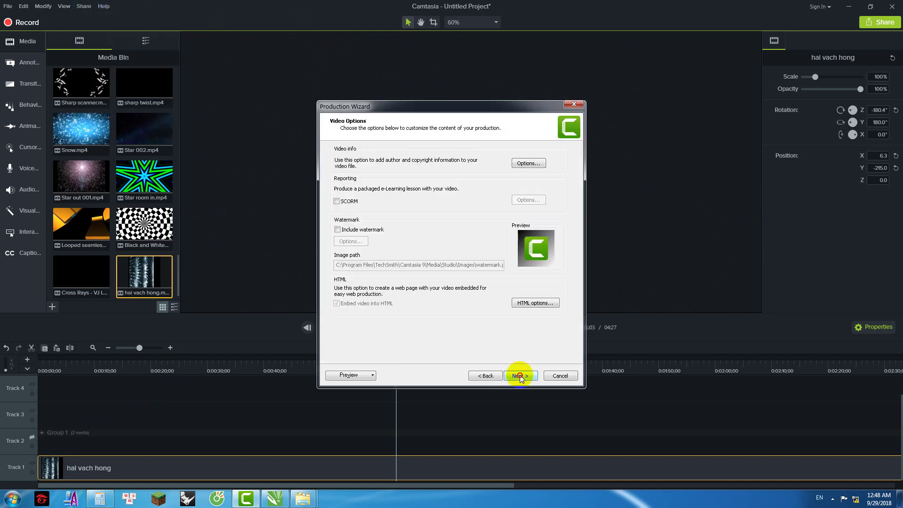
left_click(520, 375)
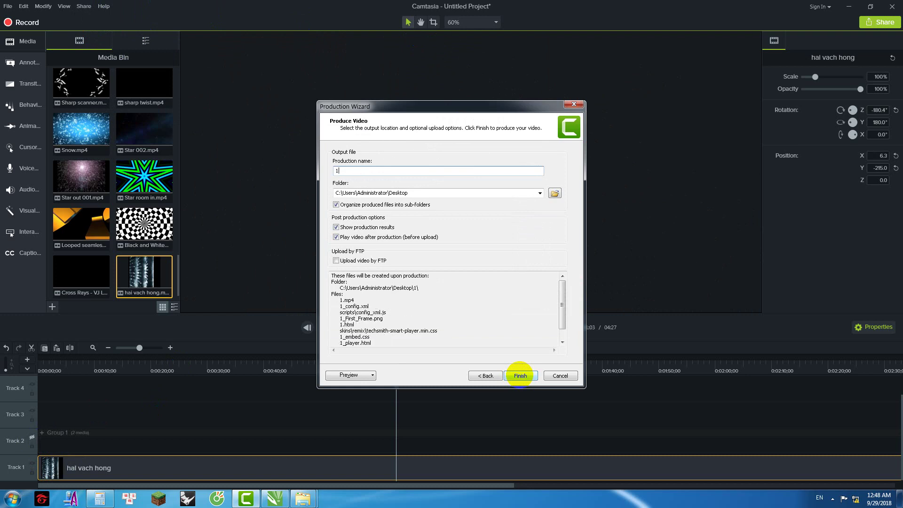
left_click(520, 377)
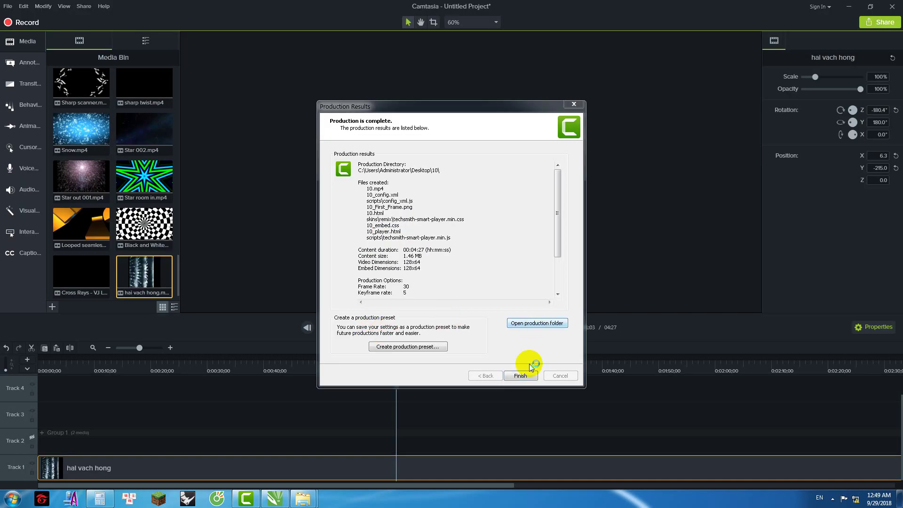
left_click(529, 372)
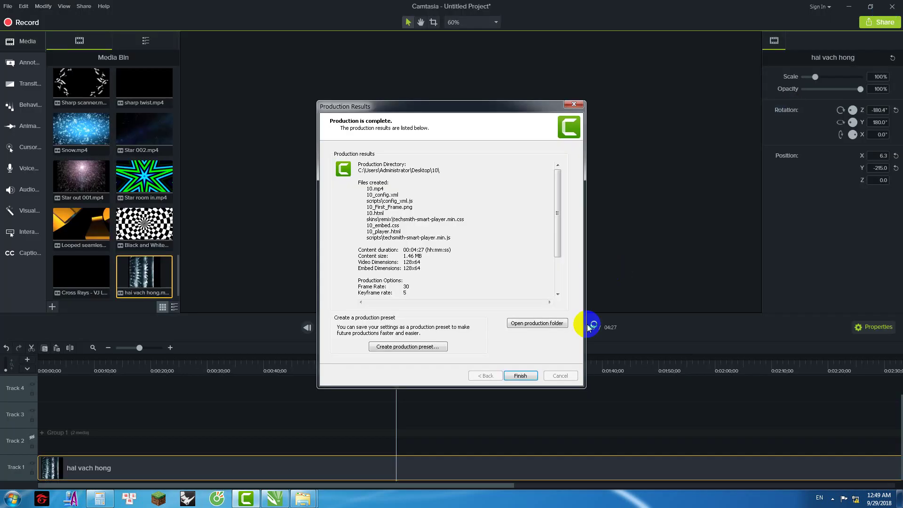
Step: Select all timeline media, including Group 1 and the hai vach hong clip, and group it with Ctrl+G
left_click(522, 375)
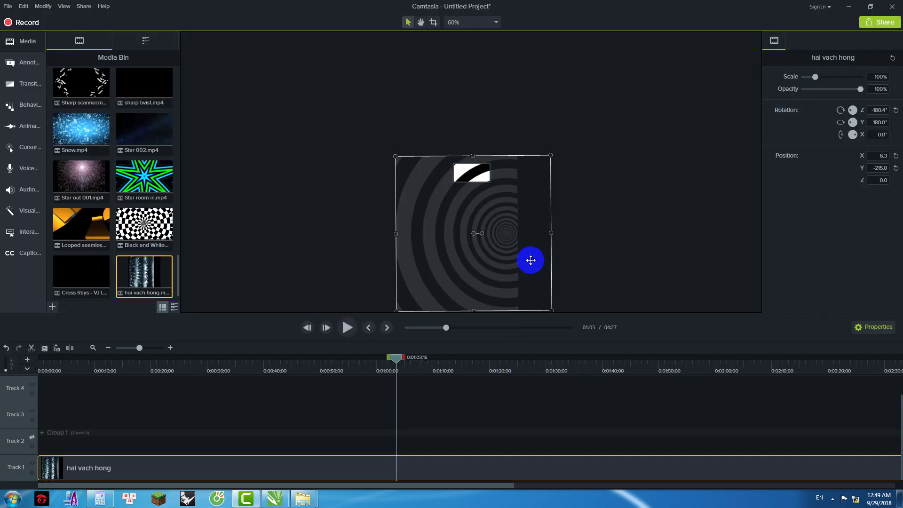
left_click(590, 201)
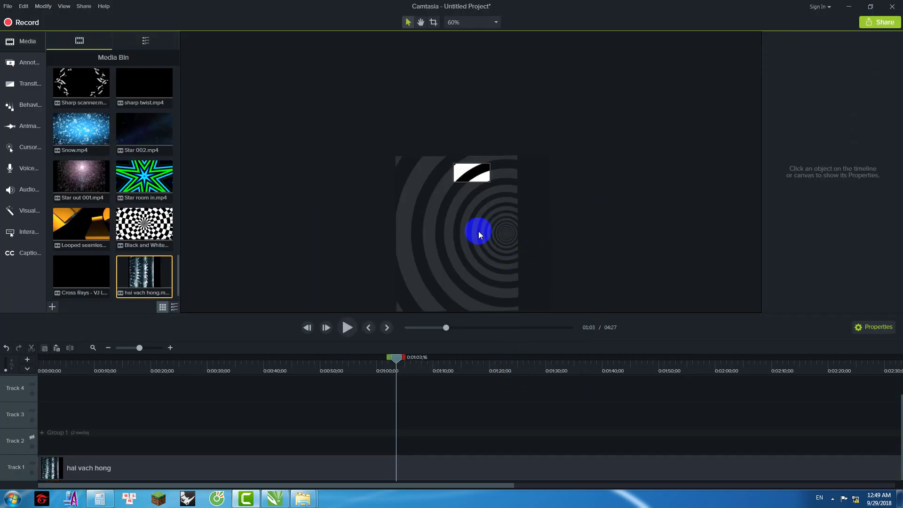
left_click(89, 442)
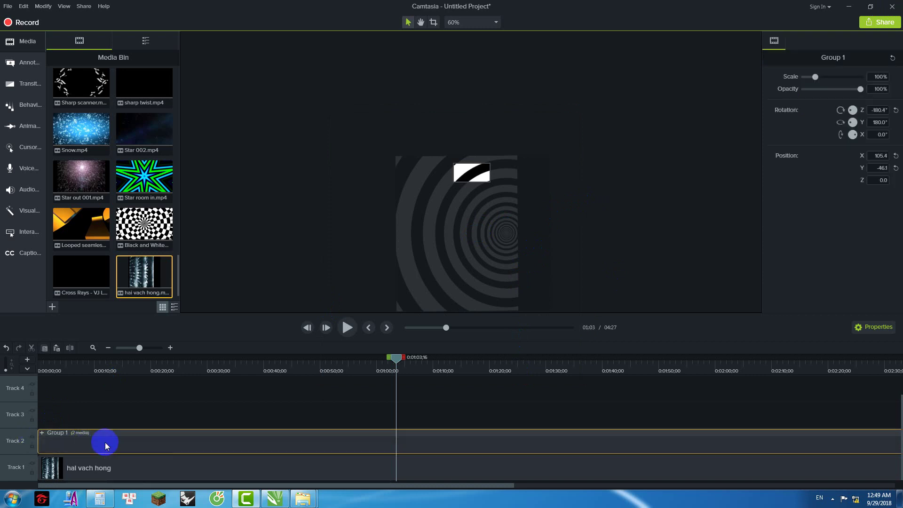
left_click(95, 464, "ctrl")
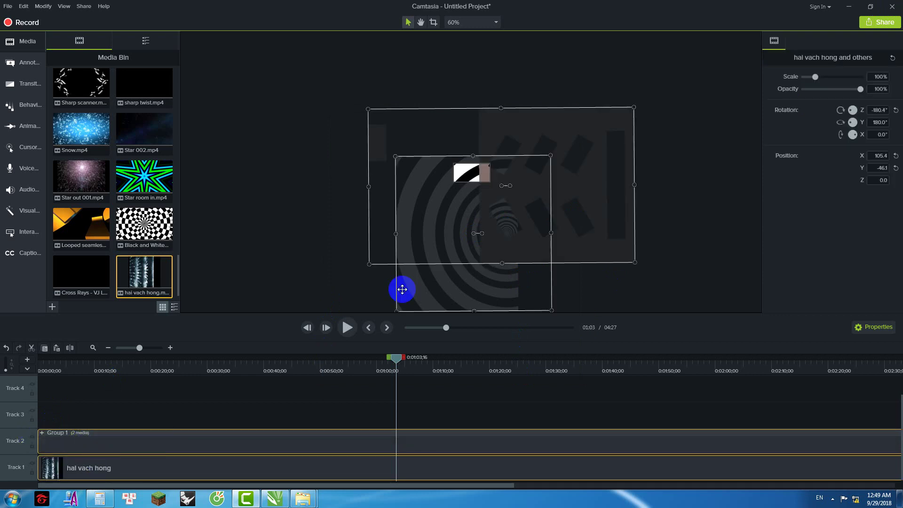
left_click(570, 293)
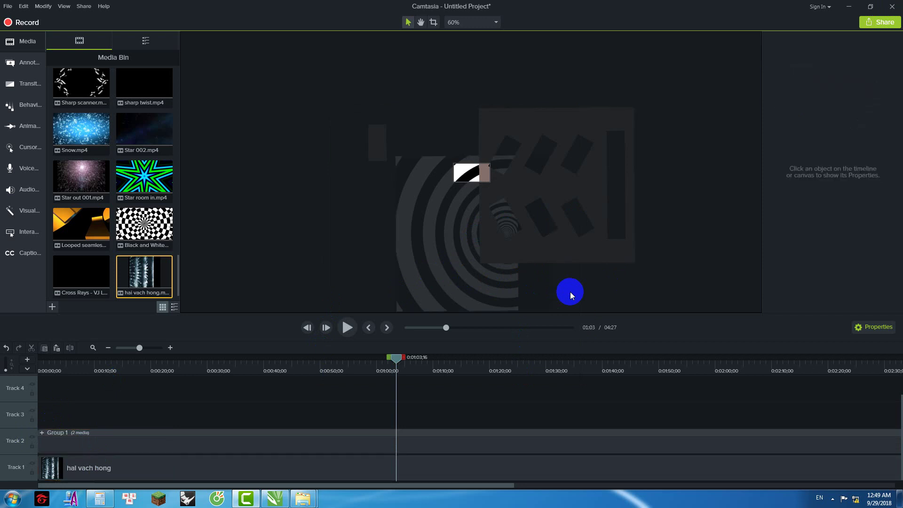
left_click(78, 446)
left_click(287, 387)
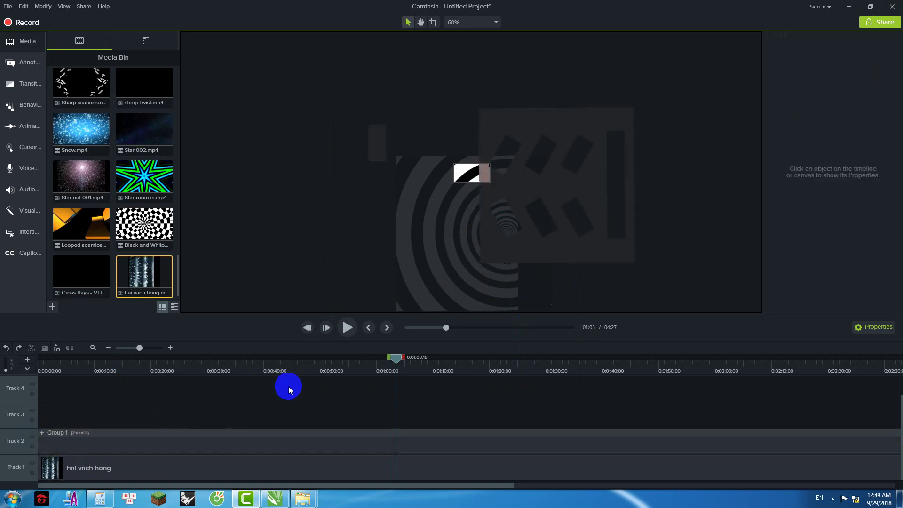
key("ctrl+a")
key("ctrl+g")
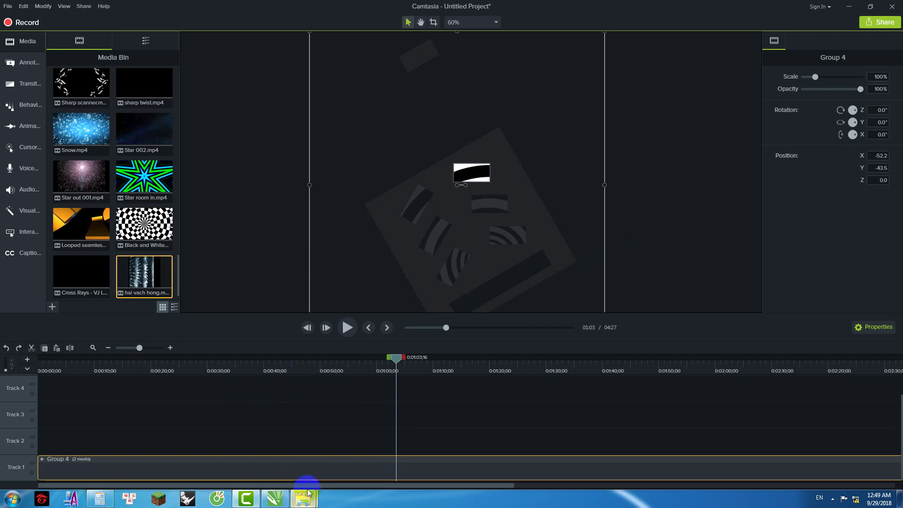
Step: Move the combined Group 4 to X 131.3, Y −87.7 at a rotation of −59.3°
key("super+d")
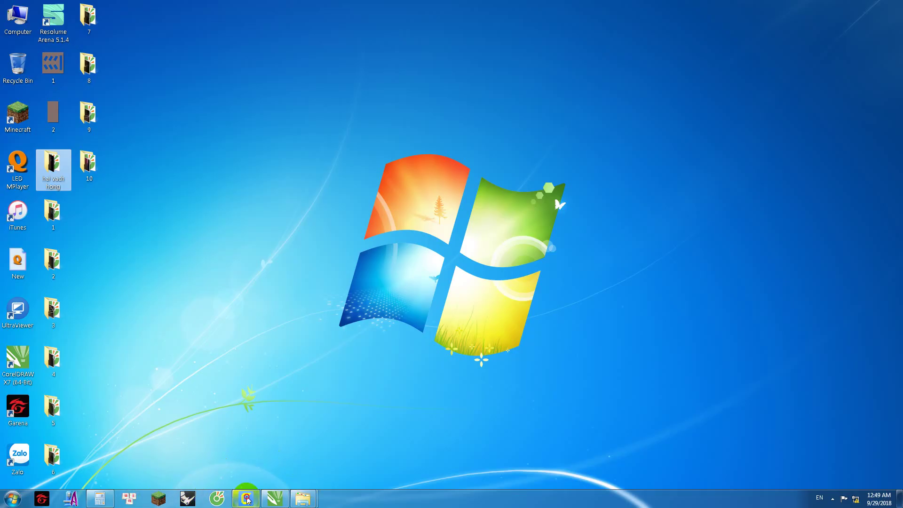
left_click(246, 498)
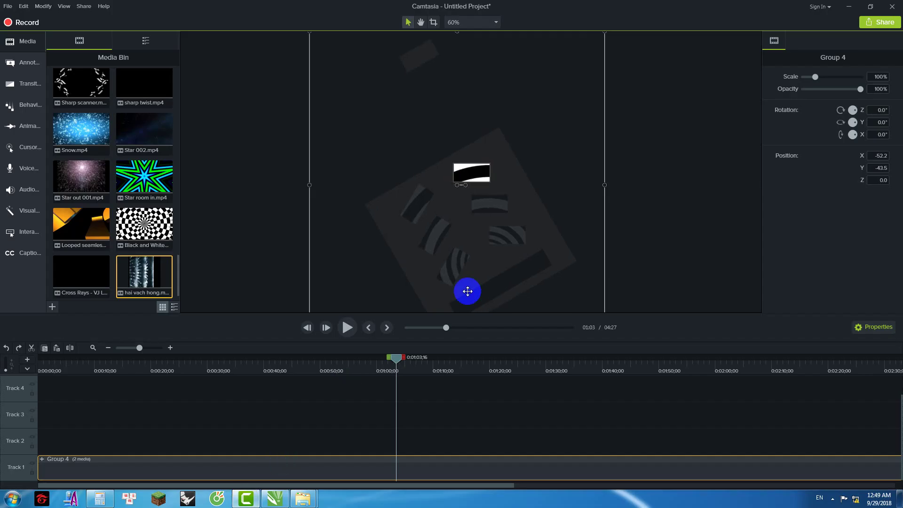
left_click(528, 218)
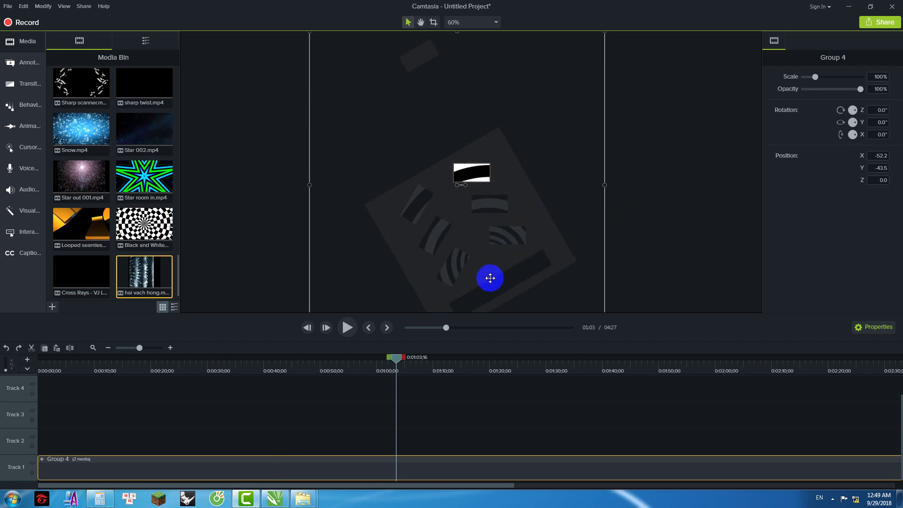
left_click_drag(501, 185, 545, 171)
scroll(515, 162, "up", 2)
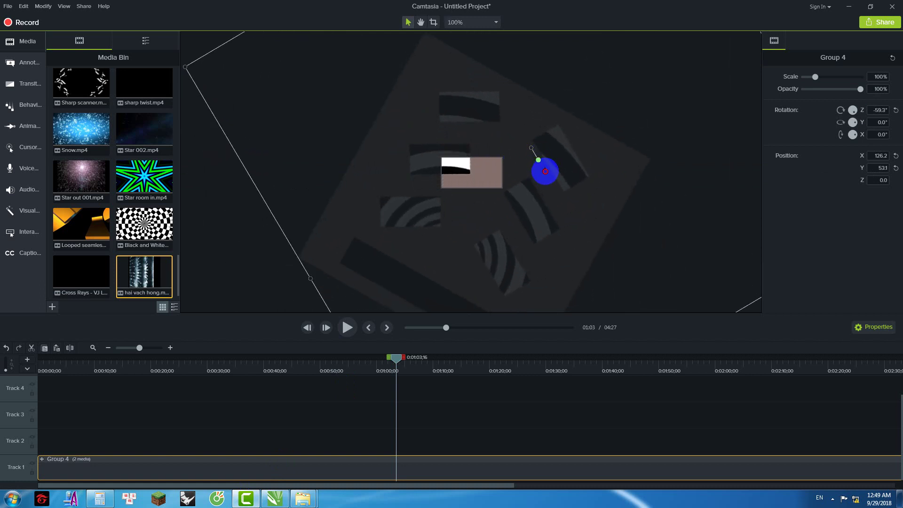
left_click_drag(502, 141, 471, 212)
scroll(489, 200, "up", 3)
scroll(471, 211, "down", 5)
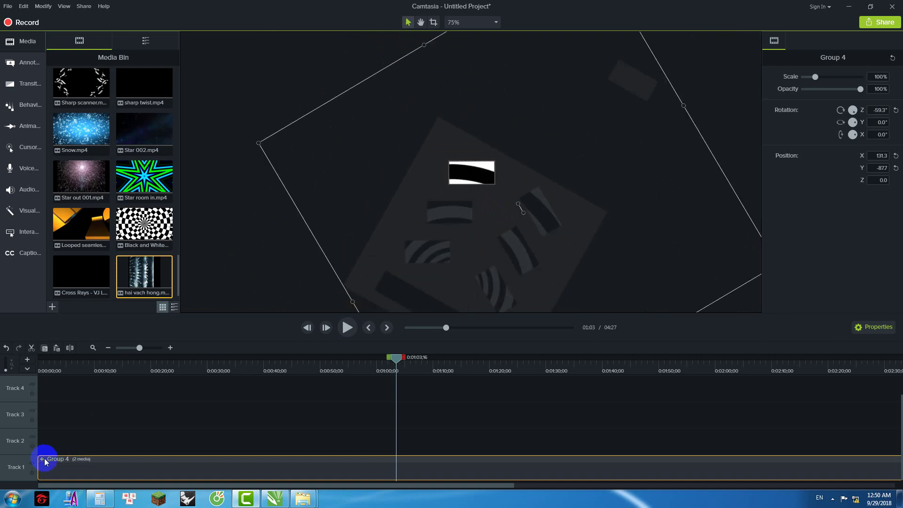
Step: Split Group 4 into Group 1 and the hai vach hong clip and inspect each
key("ctrl+u")
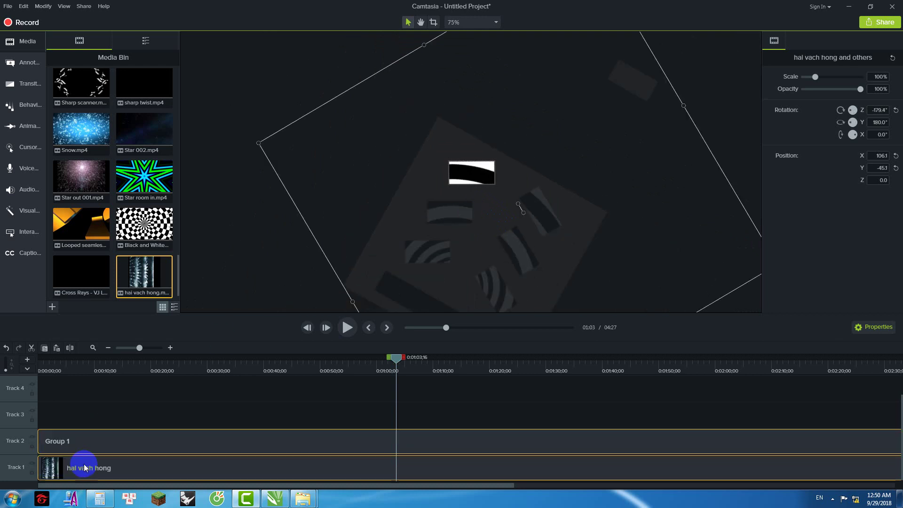
left_click(87, 414)
left_click(52, 438)
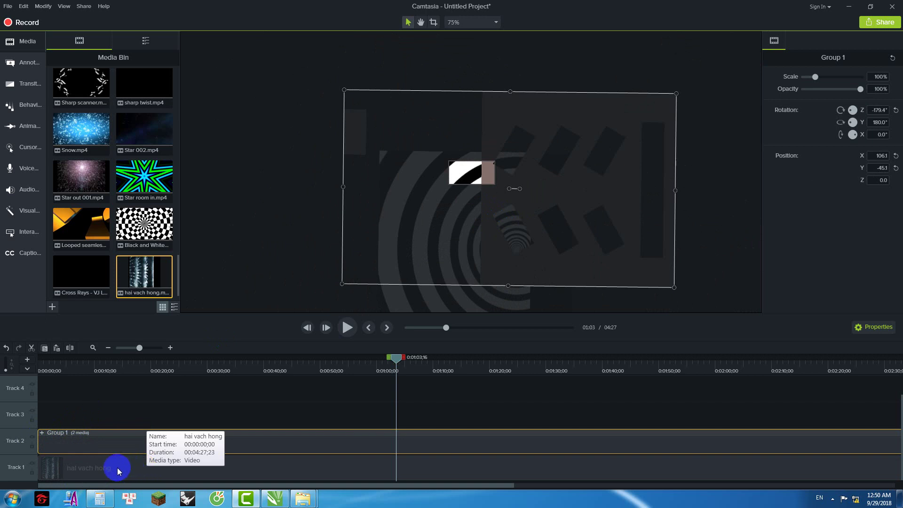
left_click(92, 468, "ctrl")
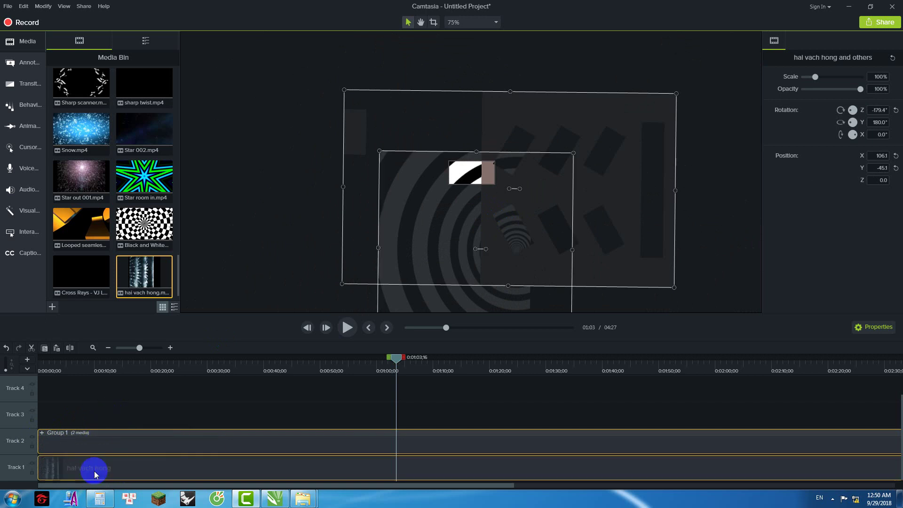
left_click(290, 230)
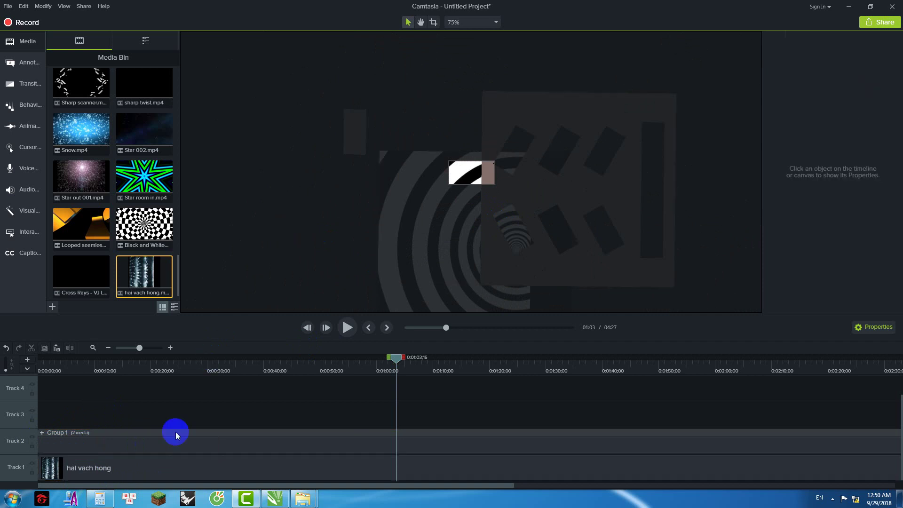
Step: Turn off Track 2's visibility so Group 1's guide shapes disappear from the preview
left_click(161, 444)
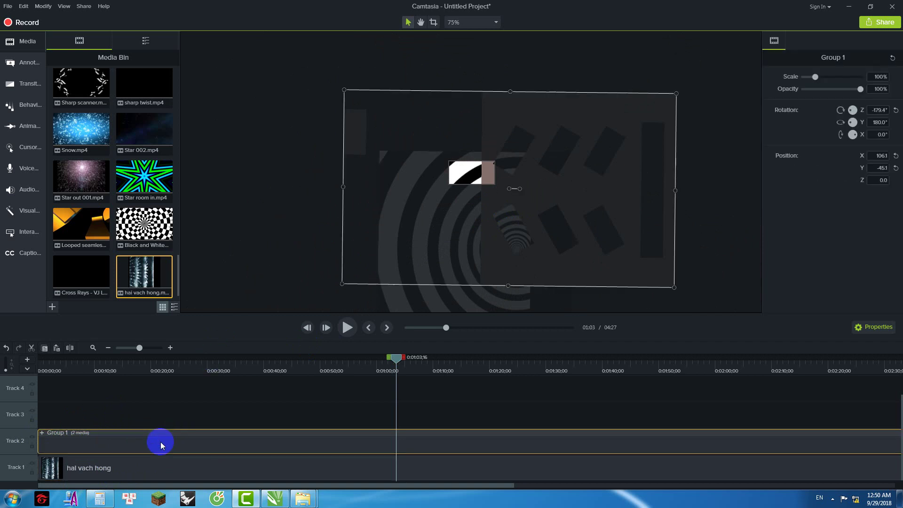
left_click(31, 438)
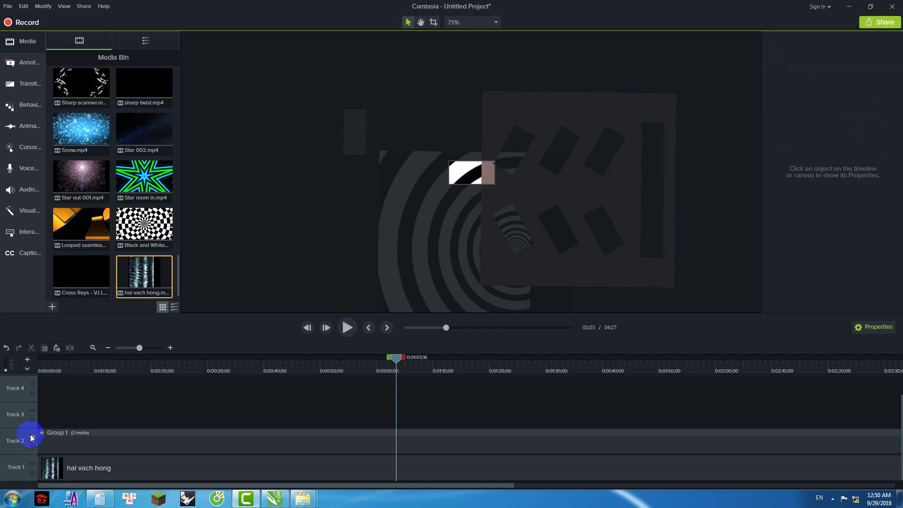
scroll(399, 200, "down", 1)
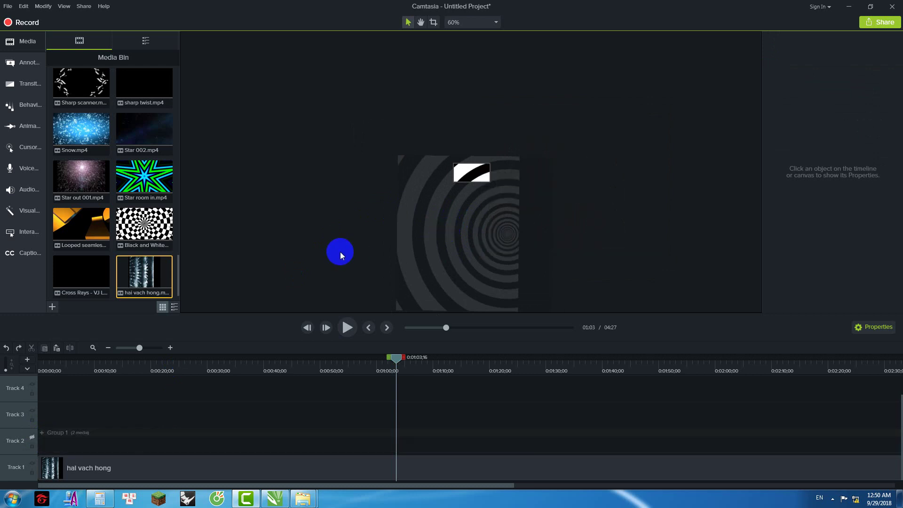
Step: Regroup Group 1 and the hai vach hong clip into Group 4 and nudge it on the canvas
key("ctrl+a")
key("ctrl+g")
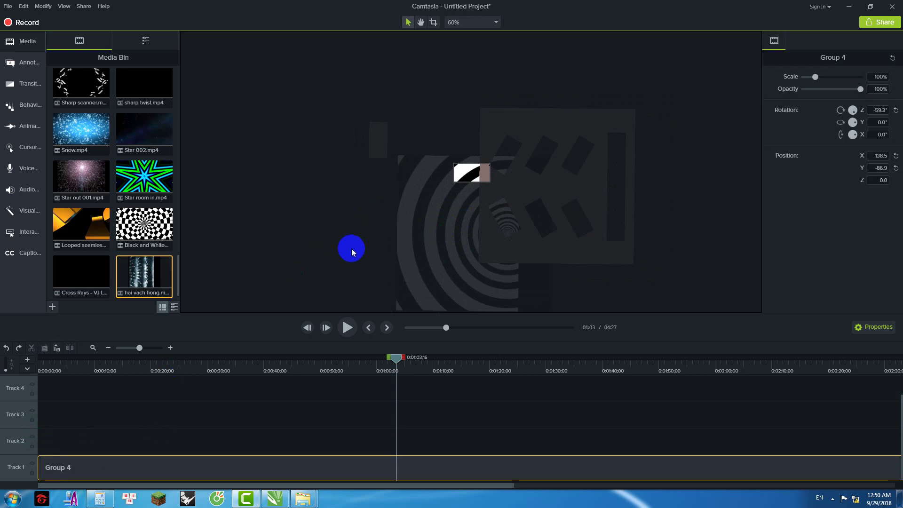
left_click_drag(547, 159, 521, 167)
scroll(520, 167, "up", 5)
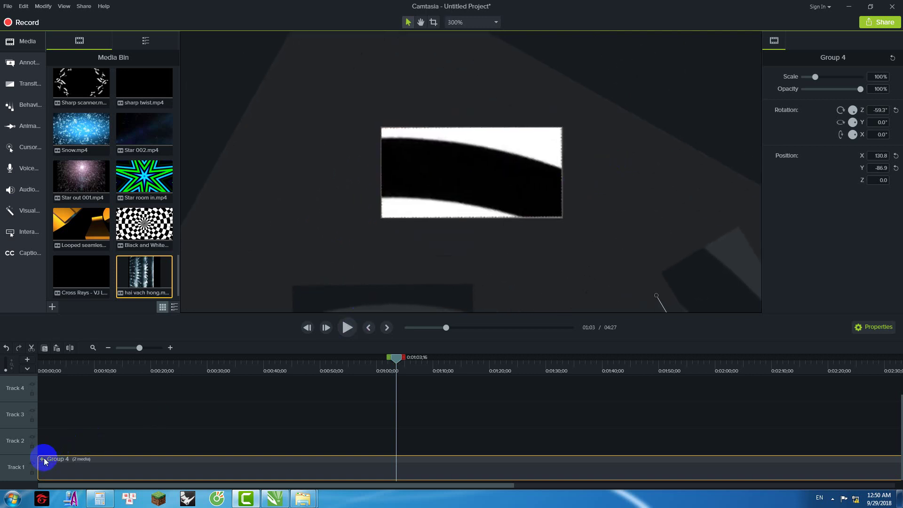
Step: Inside Group 4, hide the track holding Group 1, then close the group
key("ctrl+Home")
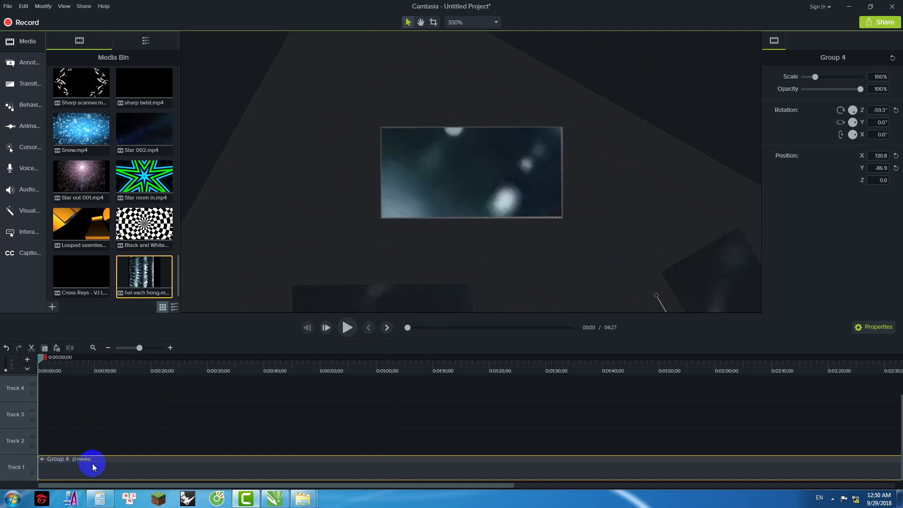
double_click(114, 459)
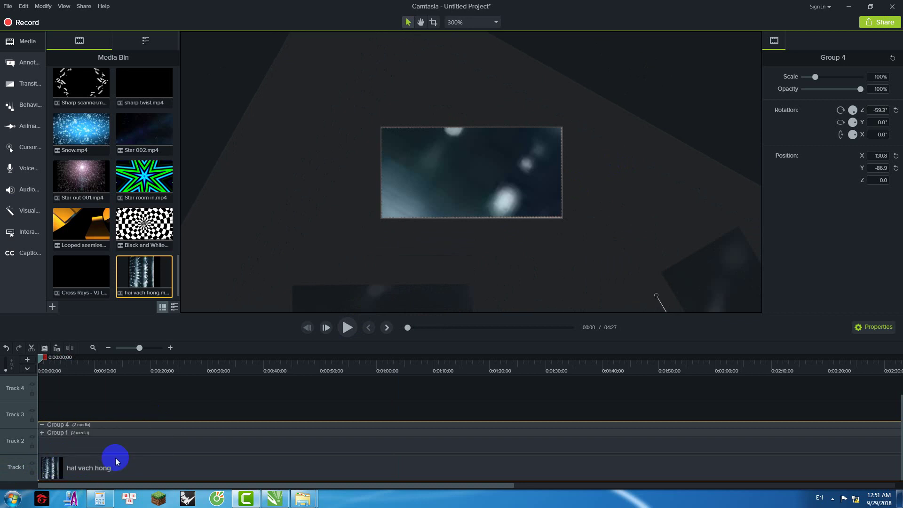
left_click(79, 467)
left_click(72, 447)
left_click(32, 437)
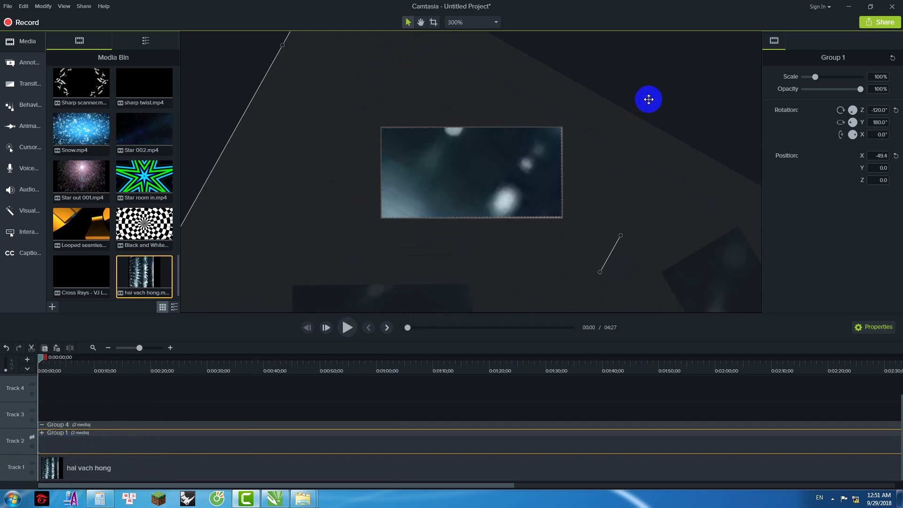
left_click(214, 97)
scroll(406, 188, "down", 2)
scroll(373, 244, "down", 3)
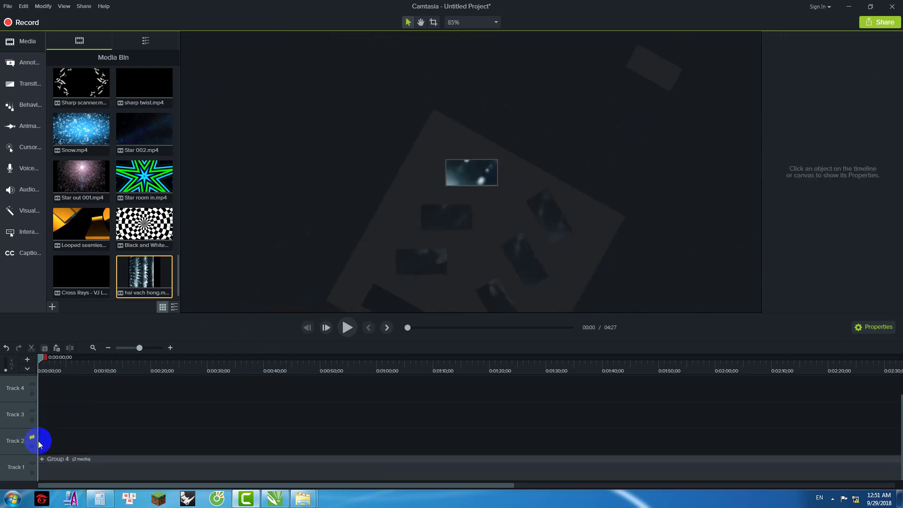
Step: Inside Group 4, expand Group 1 and hide the track holding guide clip 2
double_click(97, 460)
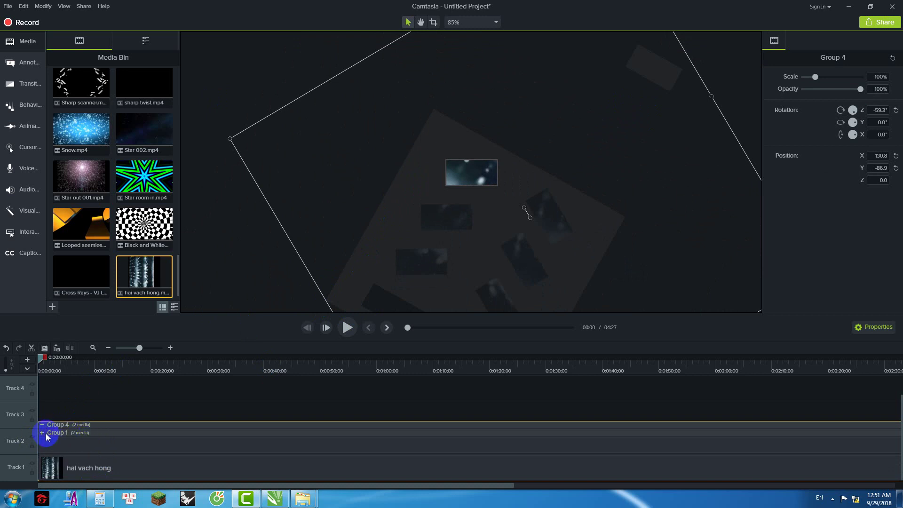
left_click(42, 433)
left_click(77, 418)
left_click(83, 439, "ctrl")
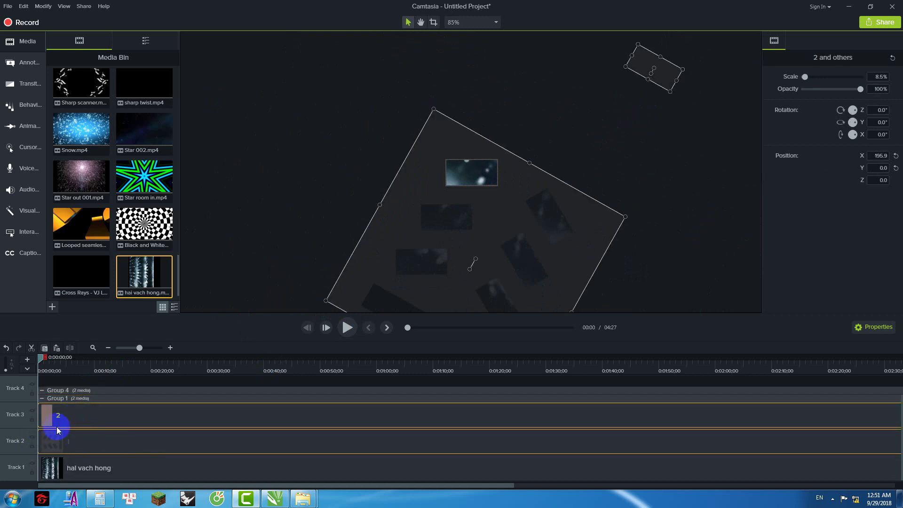
left_click(32, 412)
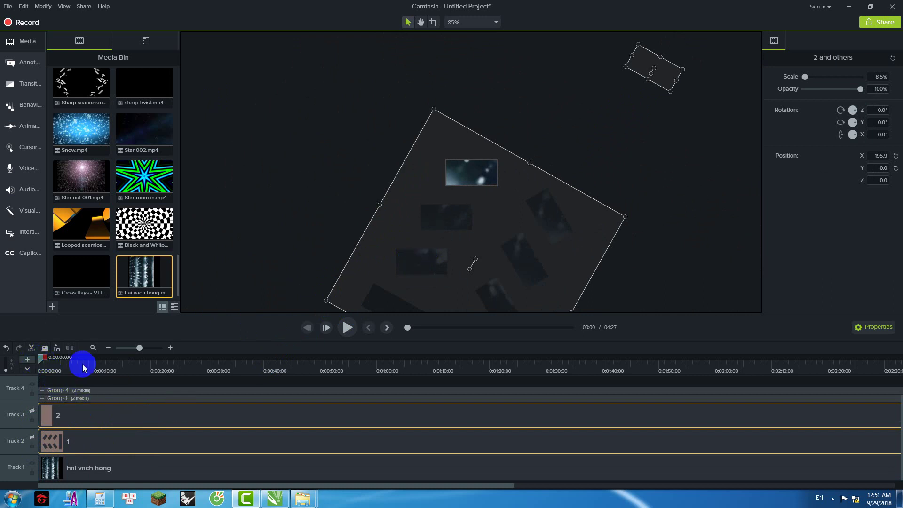
left_click(690, 193)
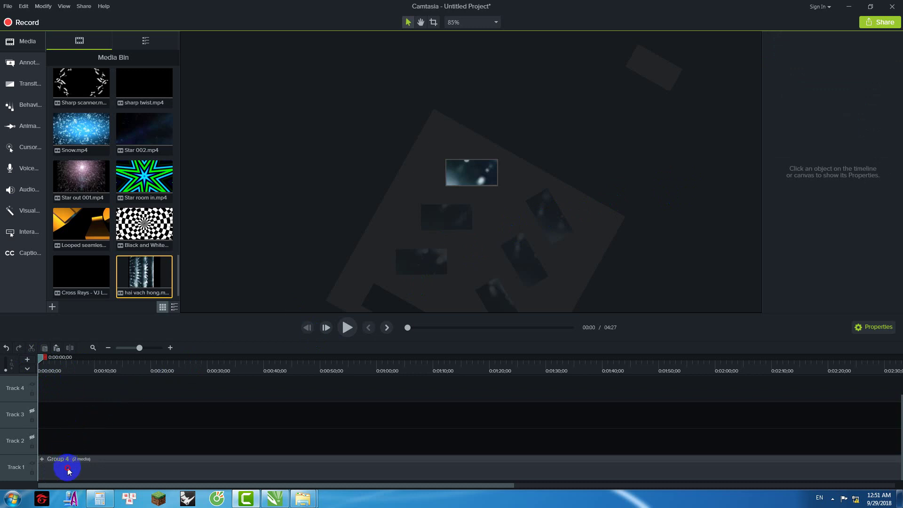
Step: Turn visibility back on for Track 2 and Track 3
left_click(68, 469)
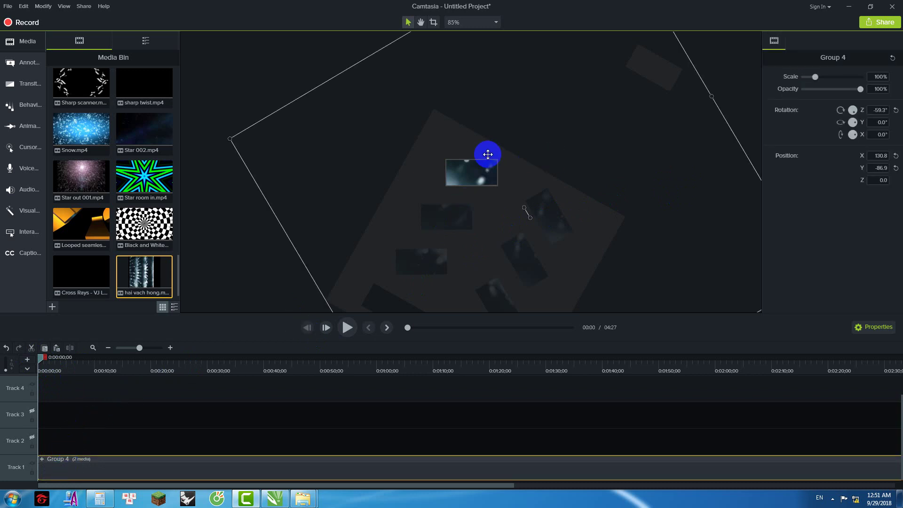
scroll(507, 160, "up", 5)
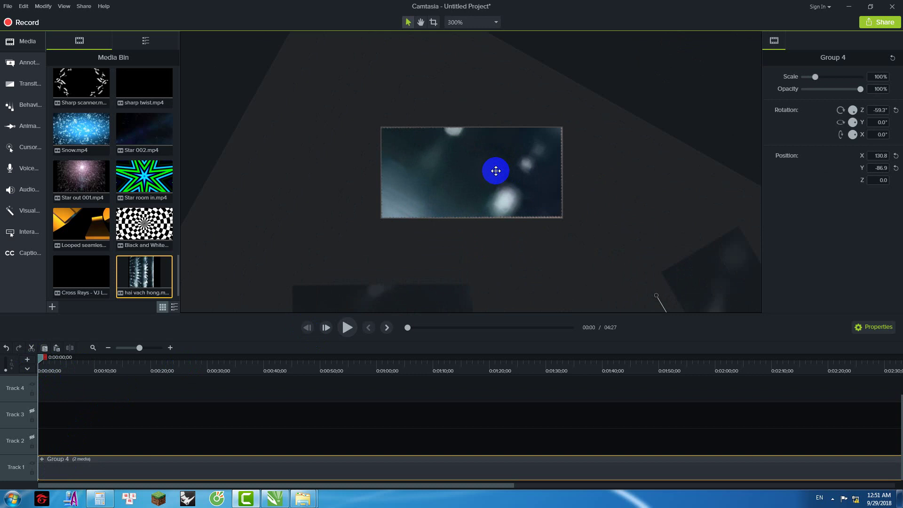
left_click(32, 438)
left_click(32, 411)
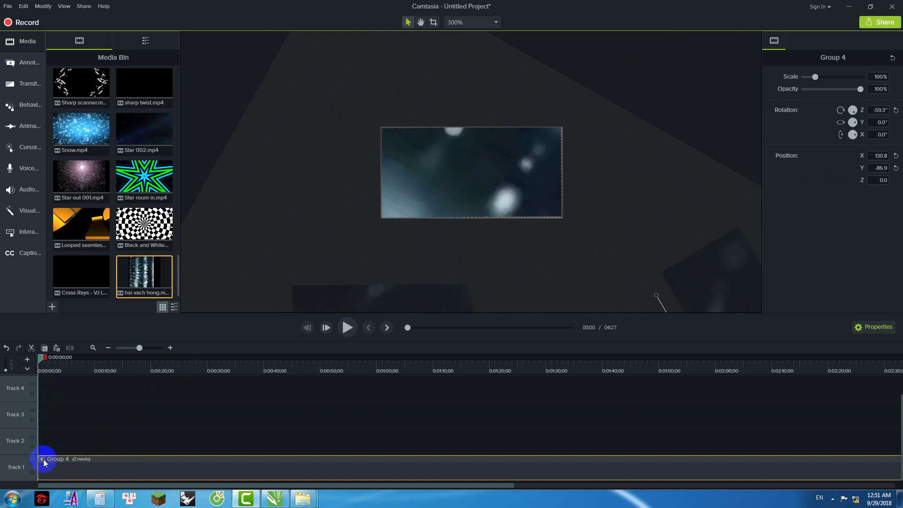
Step: Ungroup Group 4, then group Group 1 and the hai vach hong clip again
key("ctrl+shift+g")
left_click(96, 454)
left_click(229, 442)
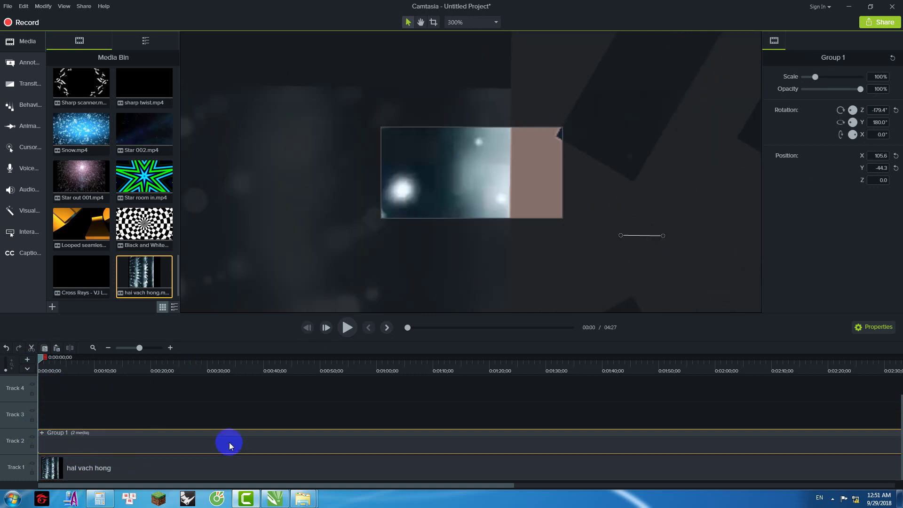
left_click(213, 464)
left_click(223, 445)
left_click(336, 118)
scroll(398, 180, "down", 3)
scroll(398, 181, "down", 4)
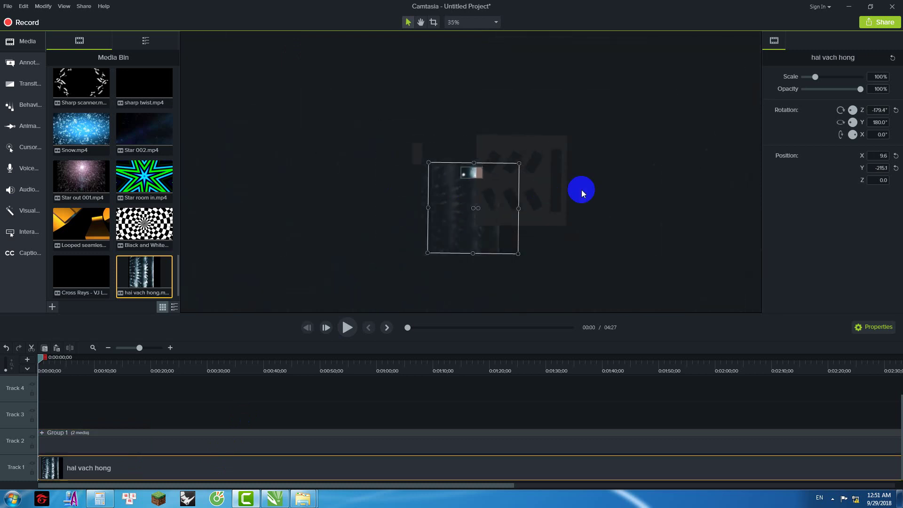
key("ctrl+a")
key("ctrl+g")
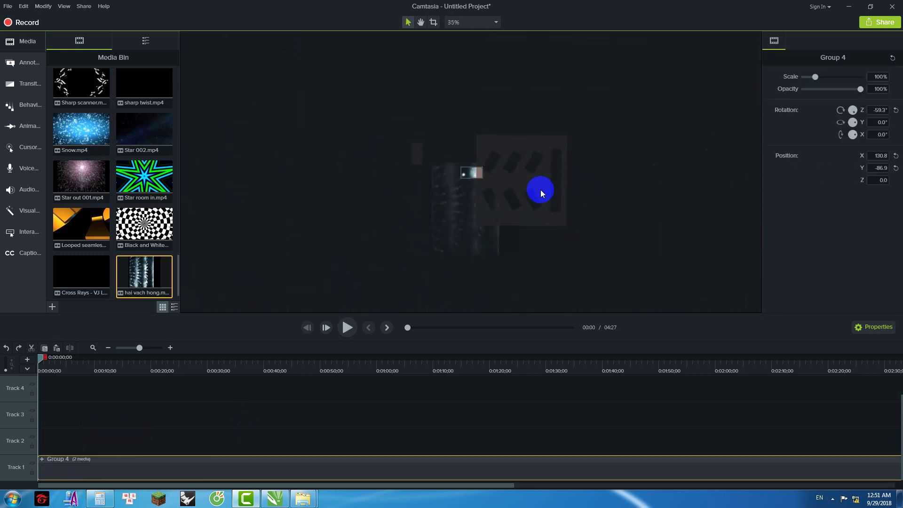
Step: Inside the group, combine Group 1 and the hai vach hong clip into Group 5
left_click(538, 187)
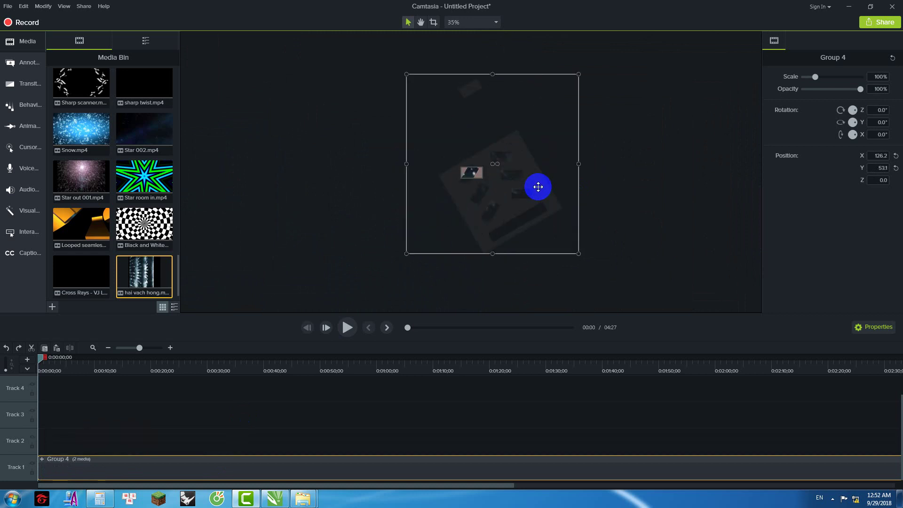
left_click(591, 183)
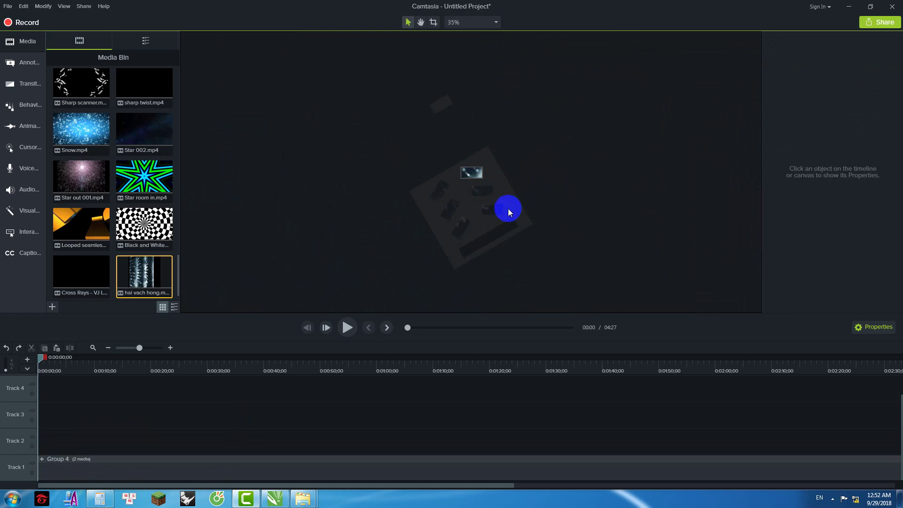
left_click(194, 463)
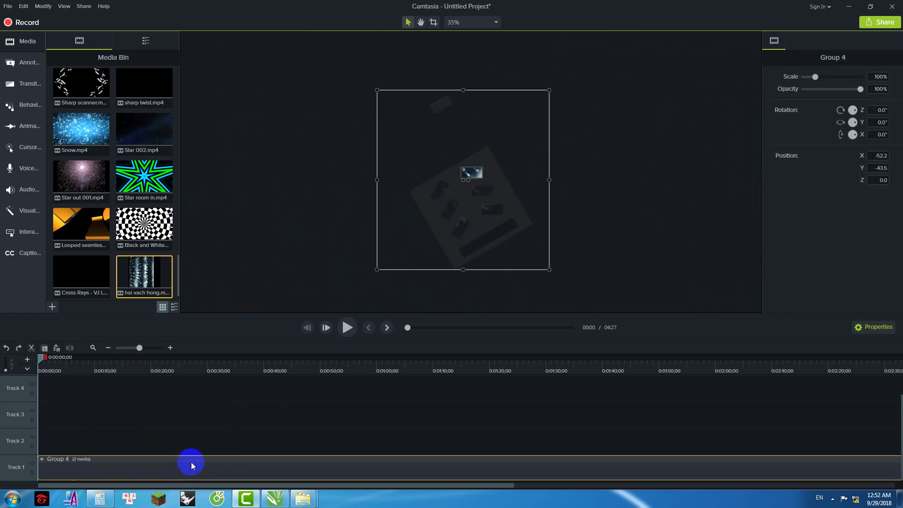
double_click(210, 459)
left_click(611, 233)
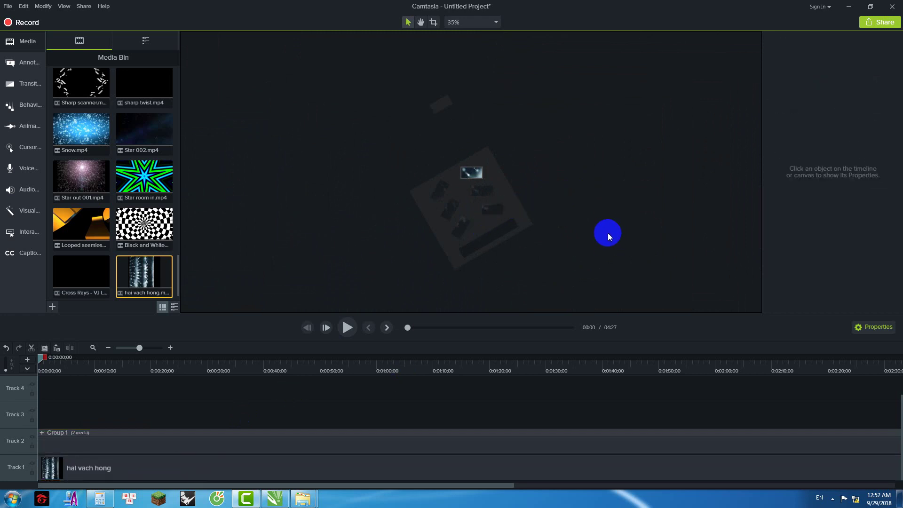
left_click(494, 205)
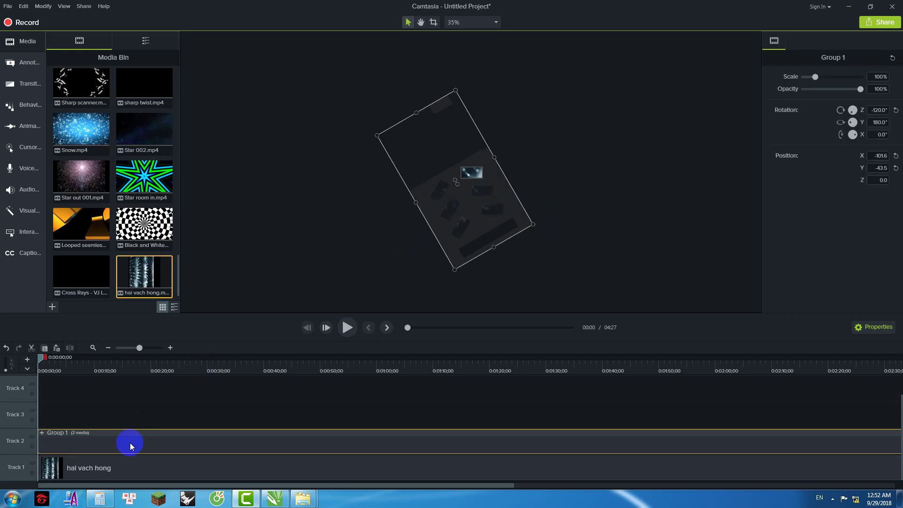
left_click(128, 468, "ctrl")
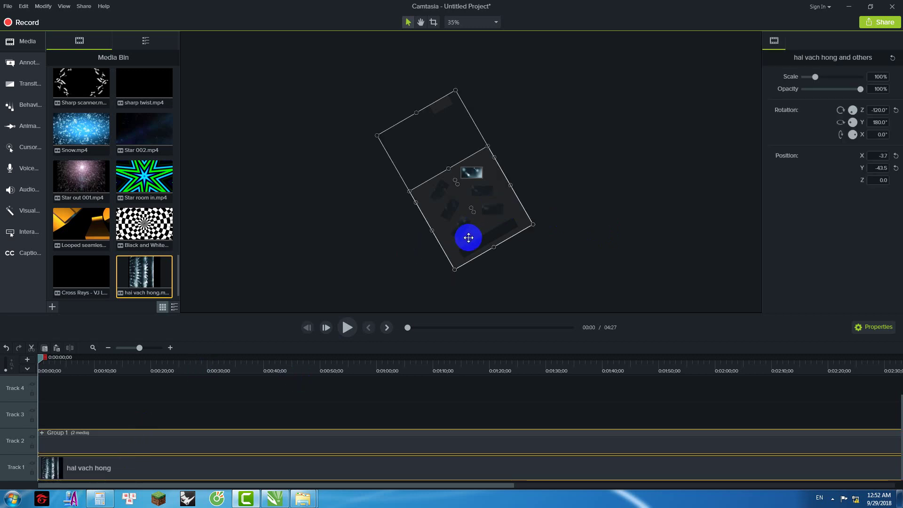
key("ctrl+g")
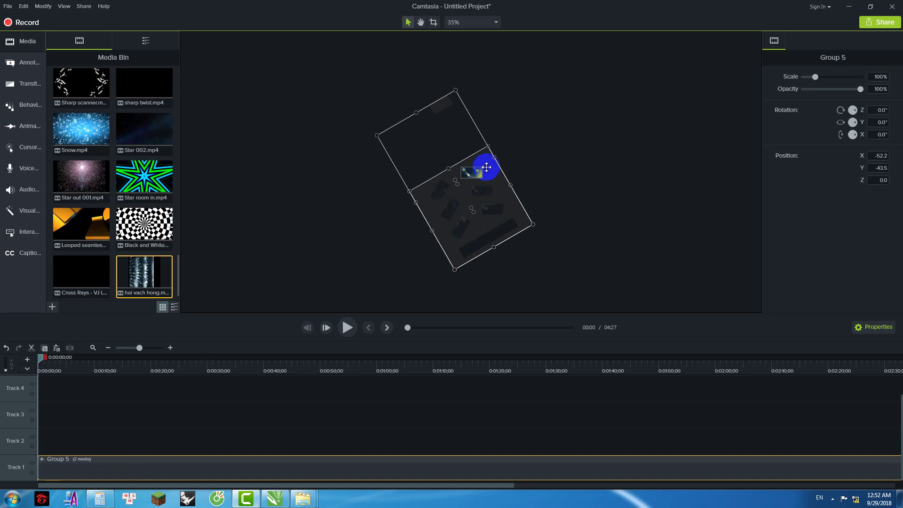
Step: Remove all empty tracks from the timeline
left_click(590, 197)
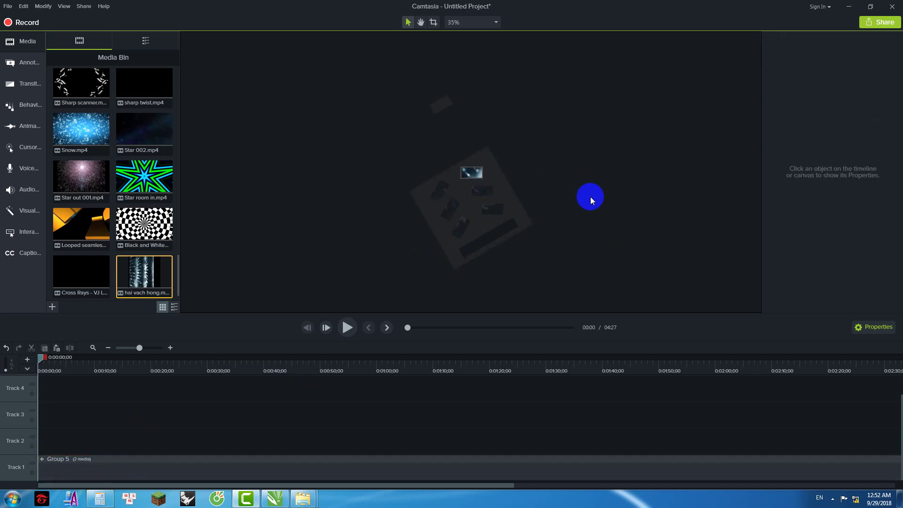
left_click(282, 471)
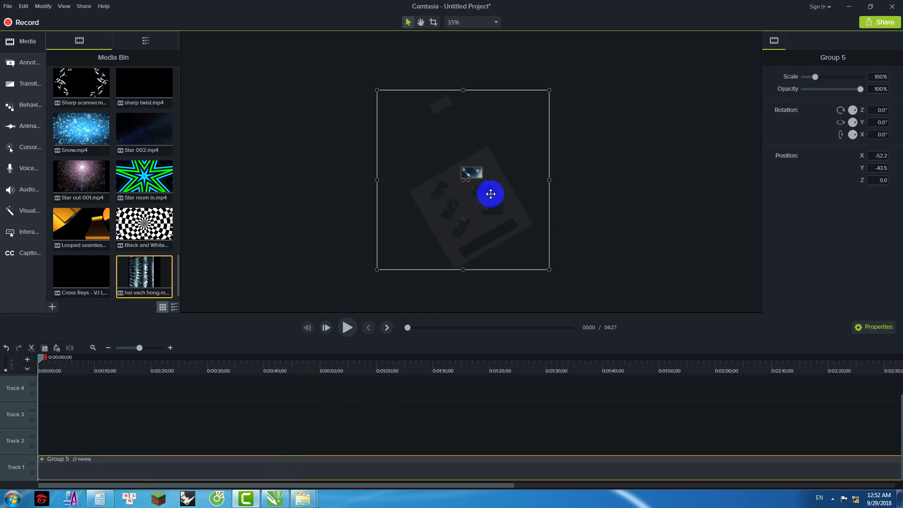
right_click(16, 414)
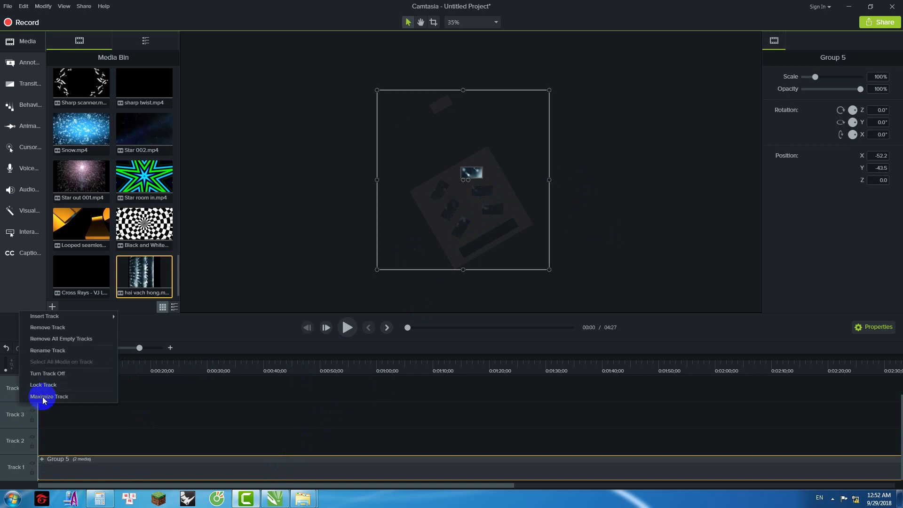
left_click(70, 339)
left_click(320, 238)
Step: Move and rotate Group 5 to about -59.5° over the masked frame, then ungroup it
scroll(494, 174, "up", 2)
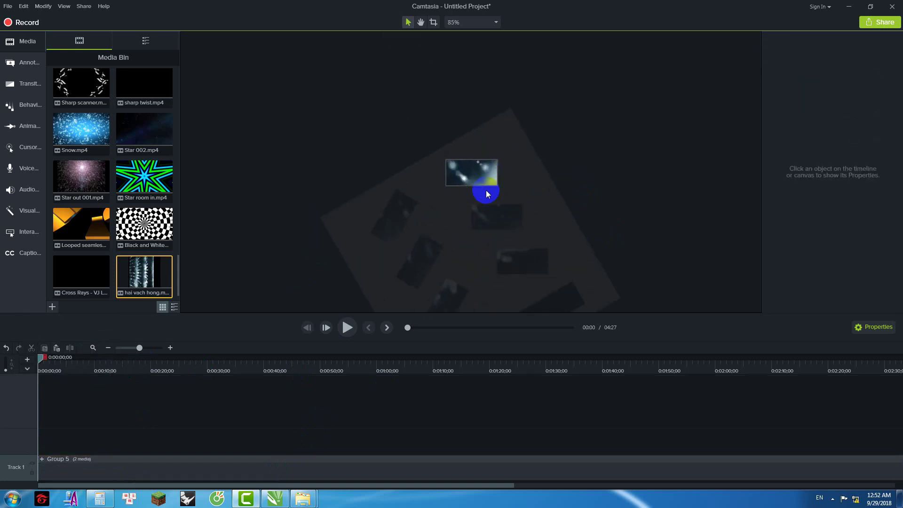
left_click(486, 190)
scroll(464, 196, "up", 2)
left_click_drag(463, 198, 497, 220)
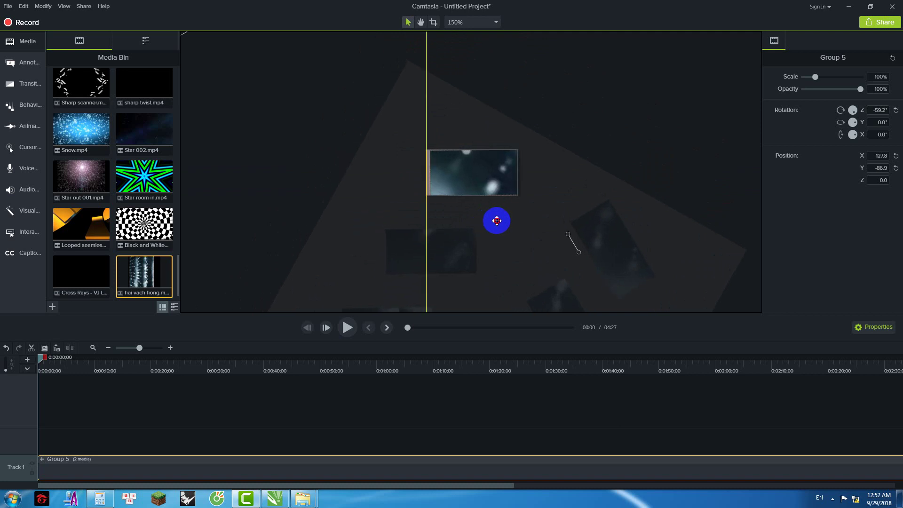
scroll(499, 219, "up", 2)
left_click_drag(615, 276, 614, 280)
left_click_drag(571, 177, 566, 178)
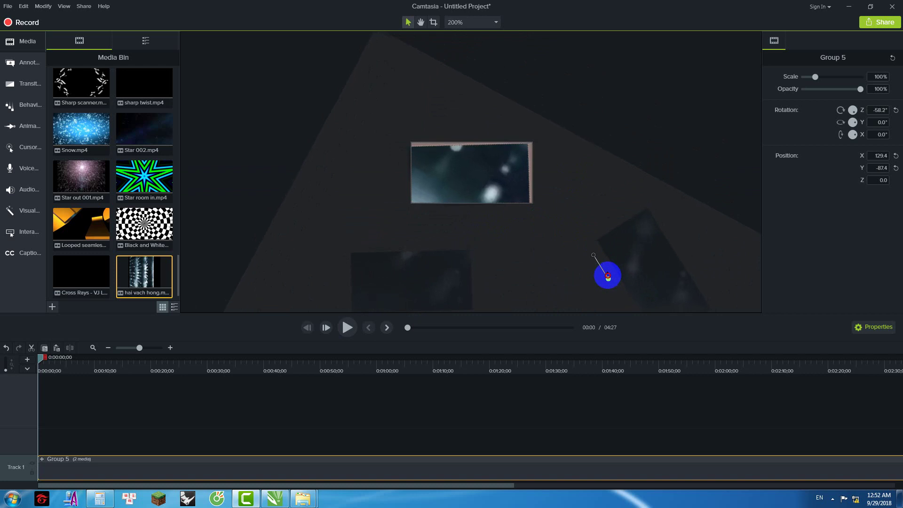
left_click_drag(607, 278, 607, 276)
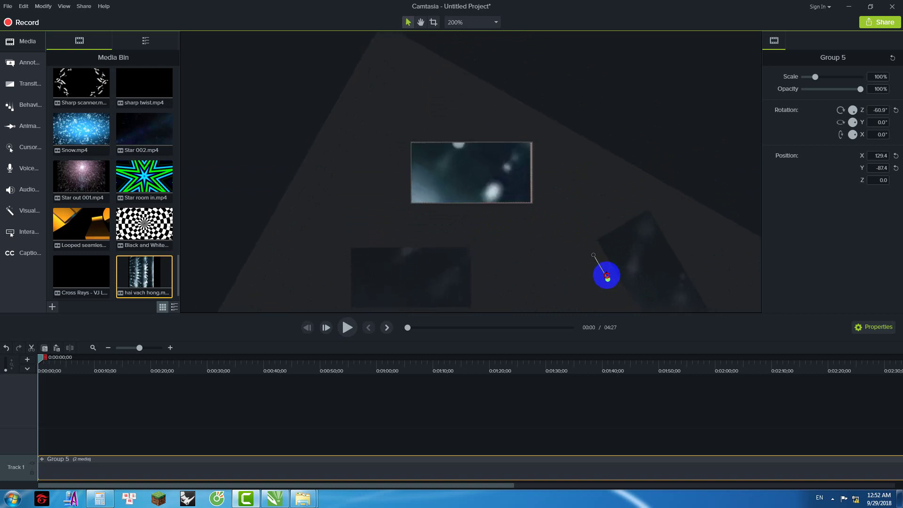
key("Right")
key("Right")
key("Right")
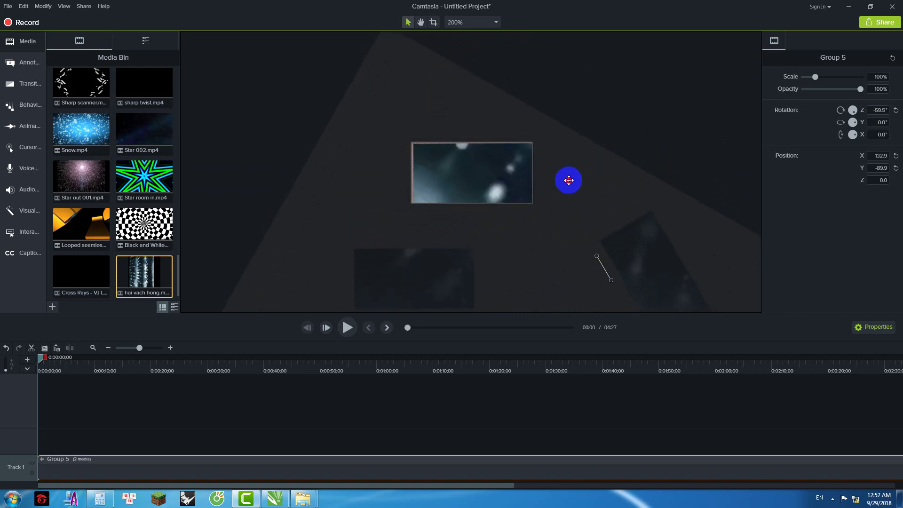
key("Left")
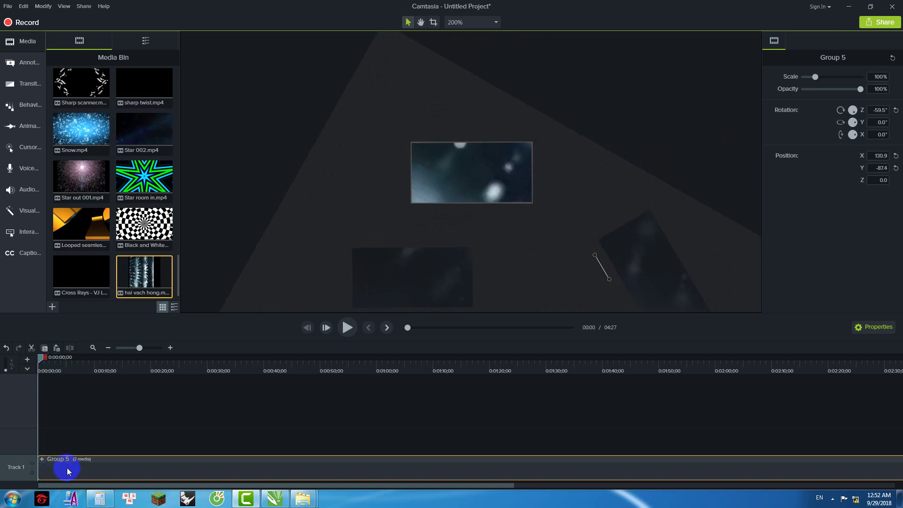
key("ctrl+u")
left_click(114, 441)
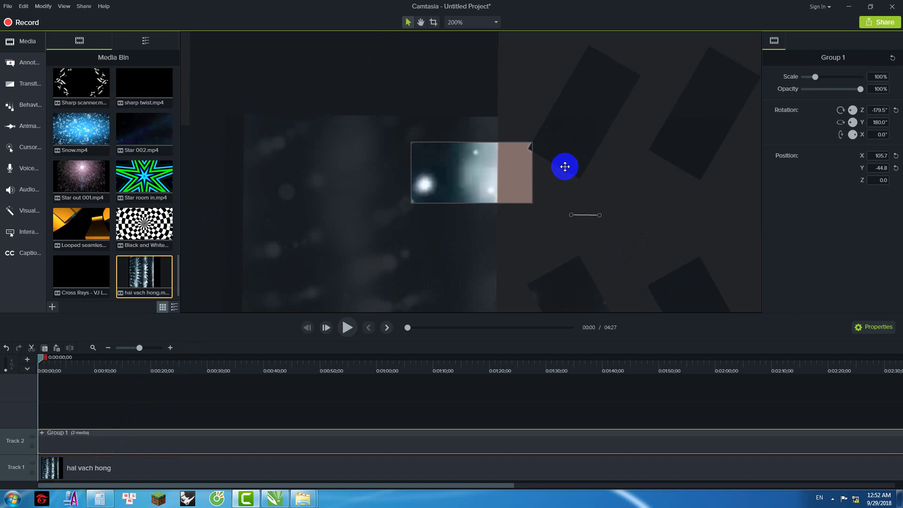
Step: Regroup Group 1 and hai vach hong as Group 5 at -59.5°, check alignment, and open it
key("ctrl+g")
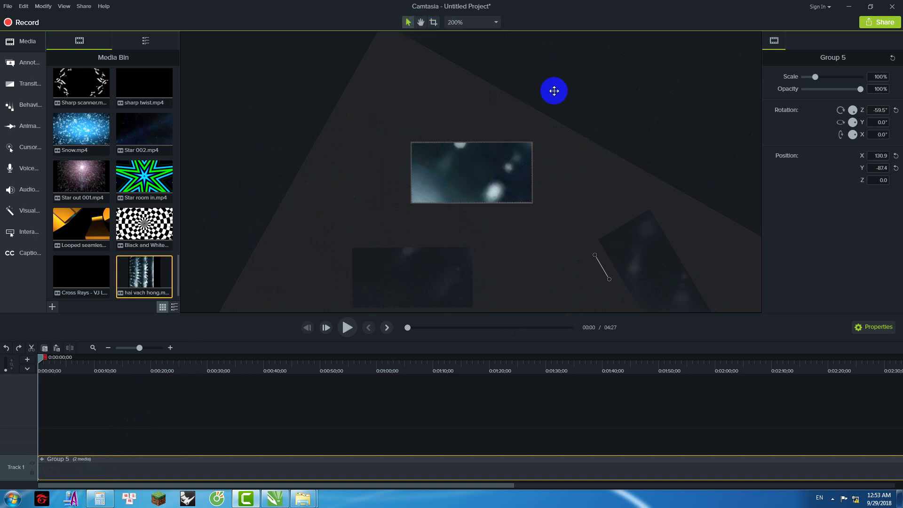
scroll(446, 153, "down", 5)
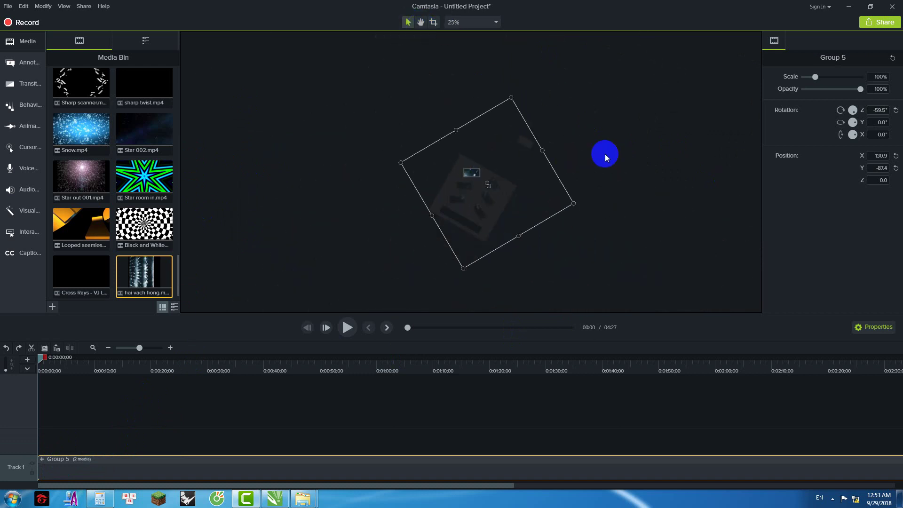
left_click(605, 154)
left_click(491, 201)
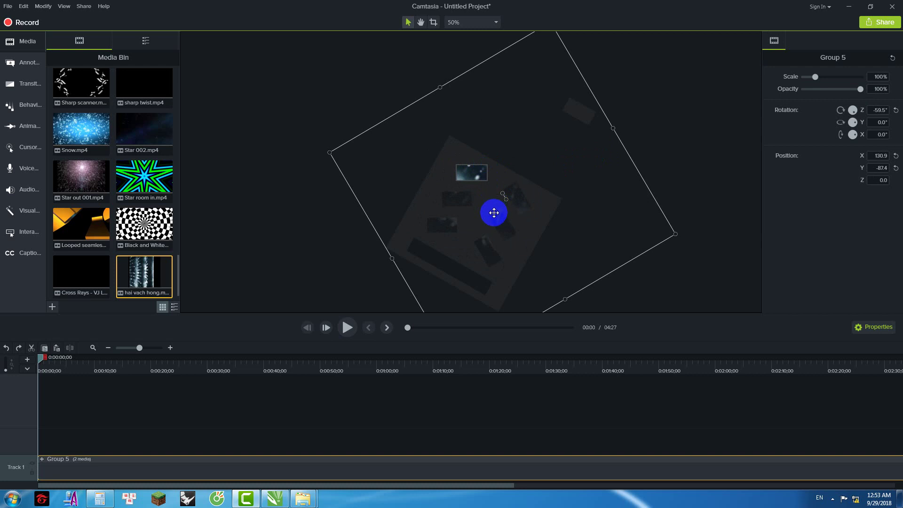
left_click(666, 146)
scroll(472, 171, "up", 1)
scroll(471, 170, "up", 6)
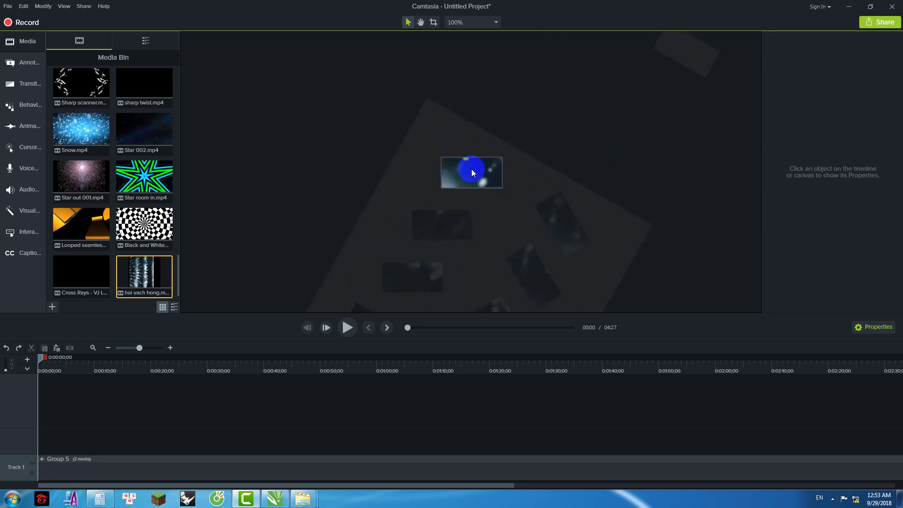
scroll(471, 168, "down", 3)
left_click(98, 464)
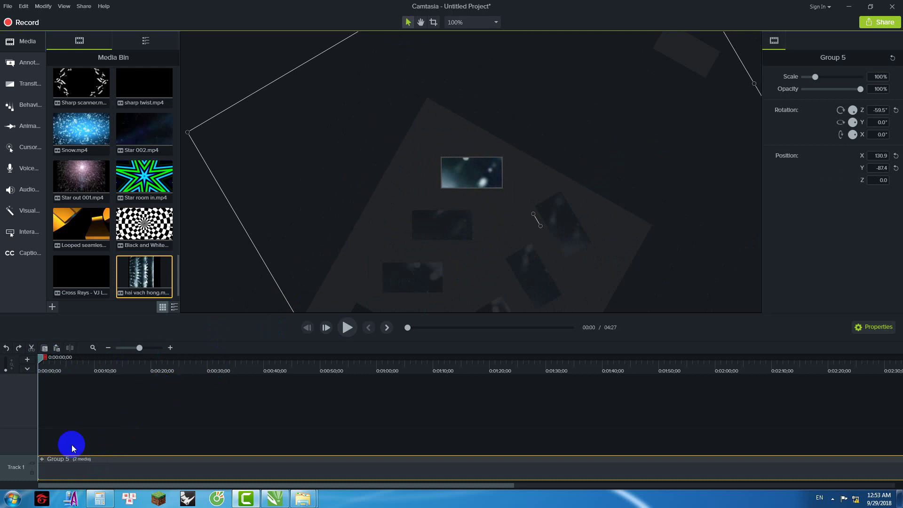
double_click(103, 459)
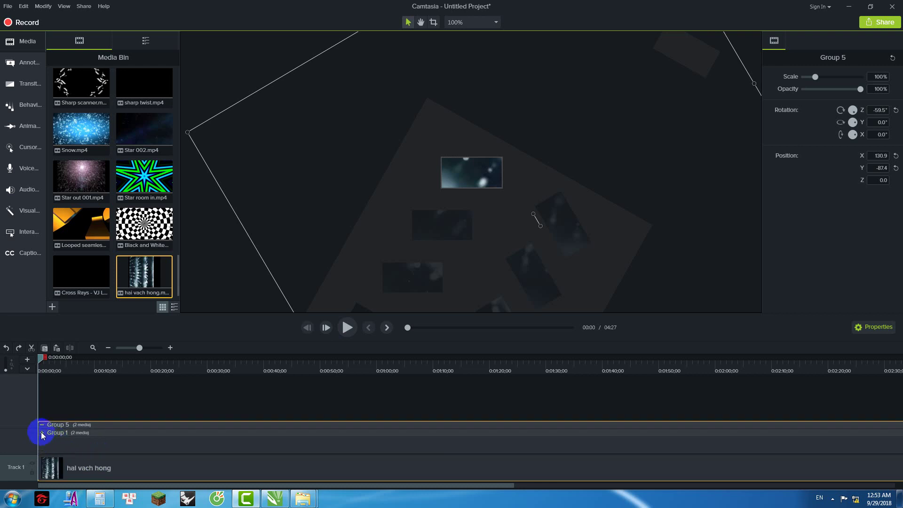
Step: Delete guide clips 2 and 1 from inside Group 1
left_click(41, 433)
left_click(56, 416)
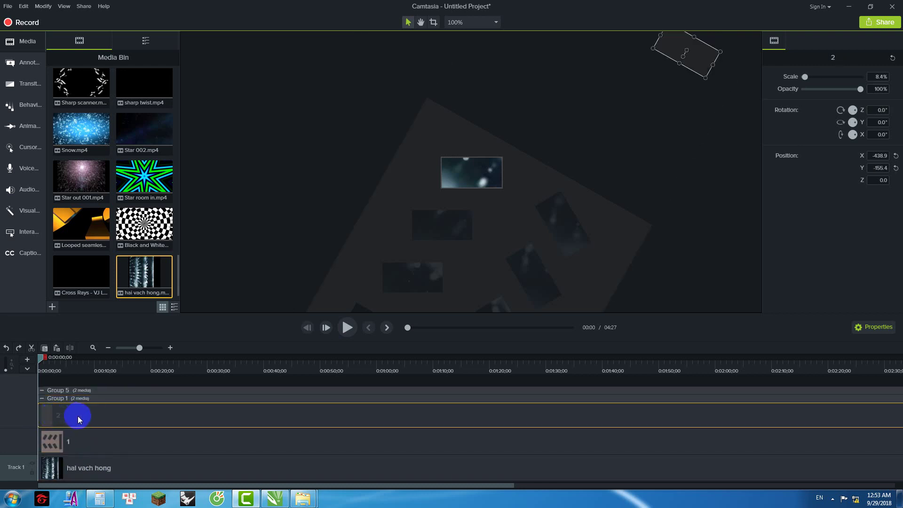
key("Delete")
left_click(75, 440)
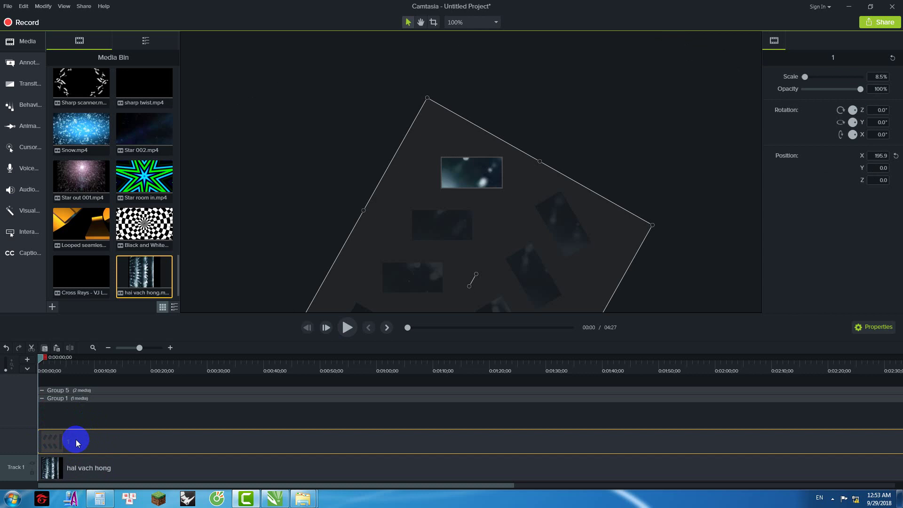
key("Delete")
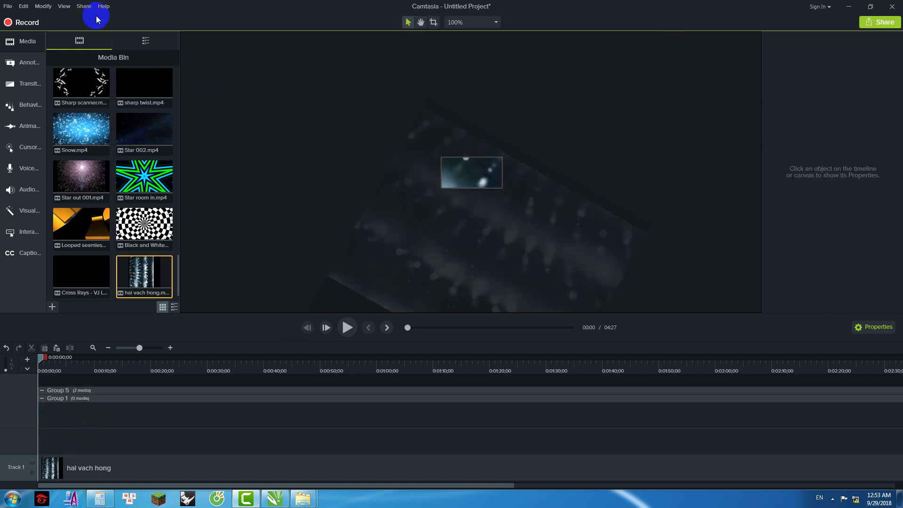
left_click(86, 6)
Step: Produce a local video named 10 through the Production Wizard with default options
left_click(128, 26)
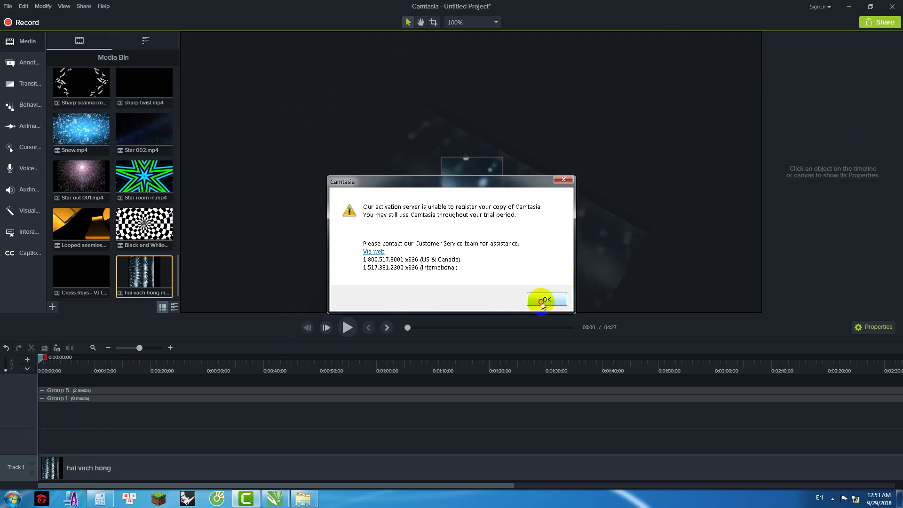
left_click(542, 303)
left_click_drag(470, 106, 764, 119)
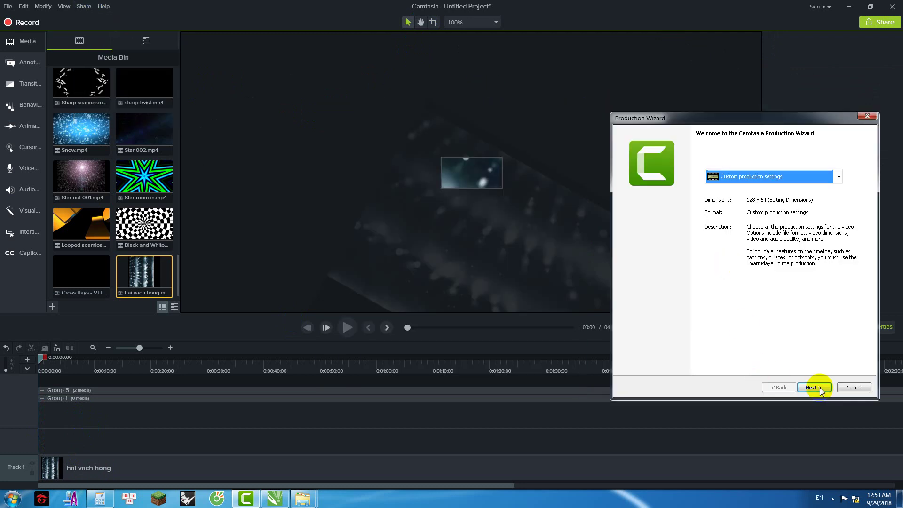
left_click(814, 388)
left_click(819, 387)
left_click(817, 387)
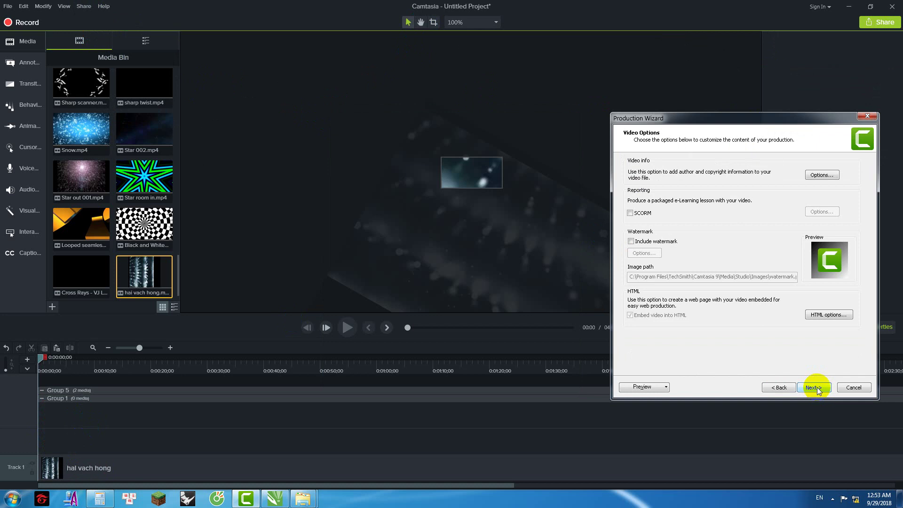
left_click(816, 388)
type("10")
left_click(817, 388)
Step: Confirm overwriting the existing output, then play rendered video 9 from its desktop folder
left_click(494, 353)
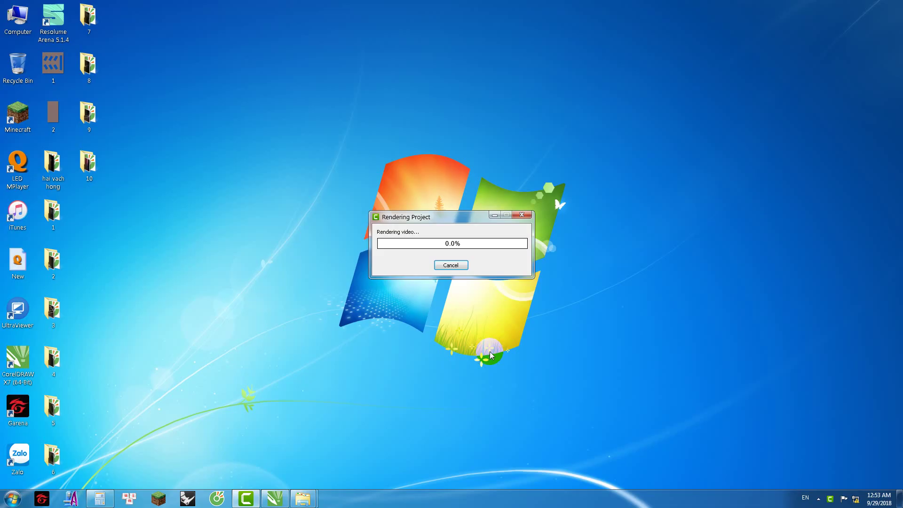
double_click(89, 114)
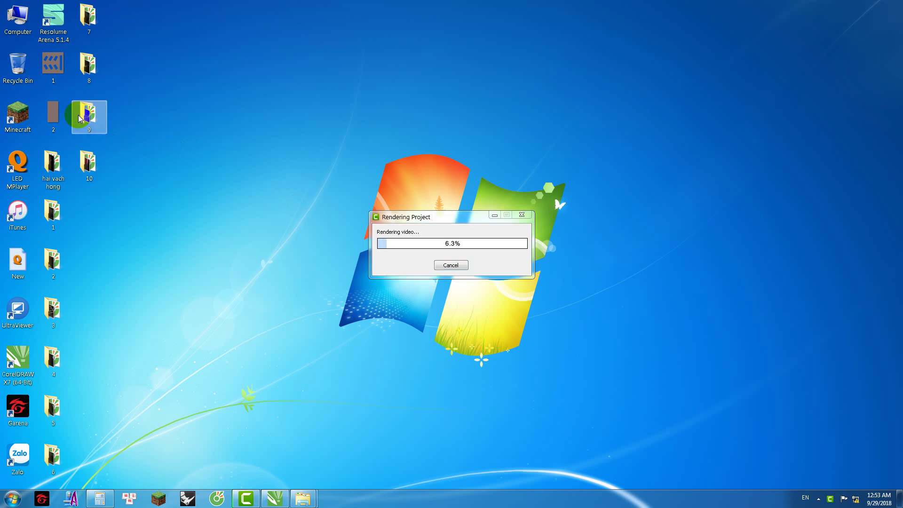
double_click(284, 217)
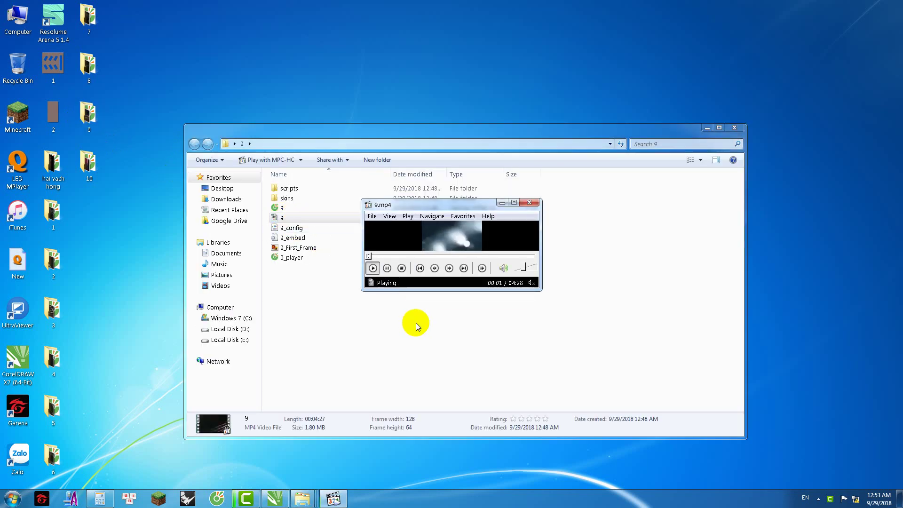
left_click(535, 209)
Step: Play rendered video 8, then close its player and folder and minimize folder 9
double_click(88, 67)
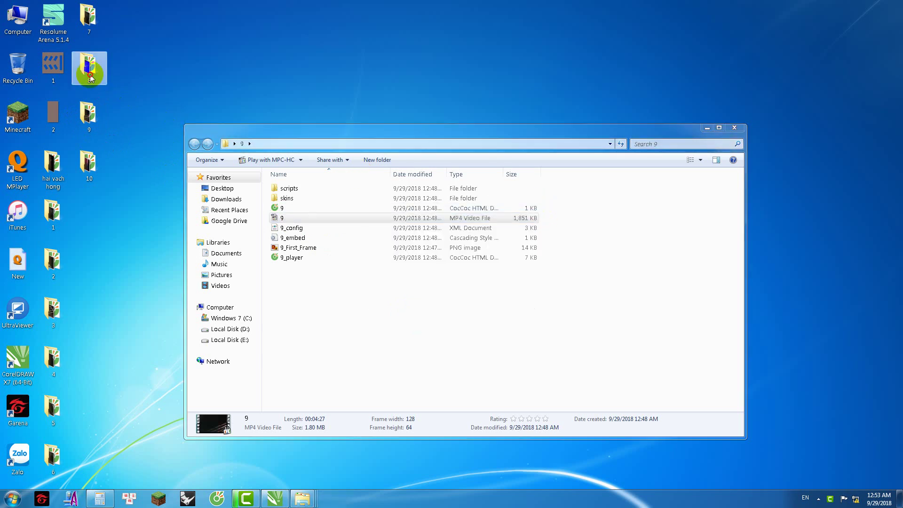
double_click(297, 231)
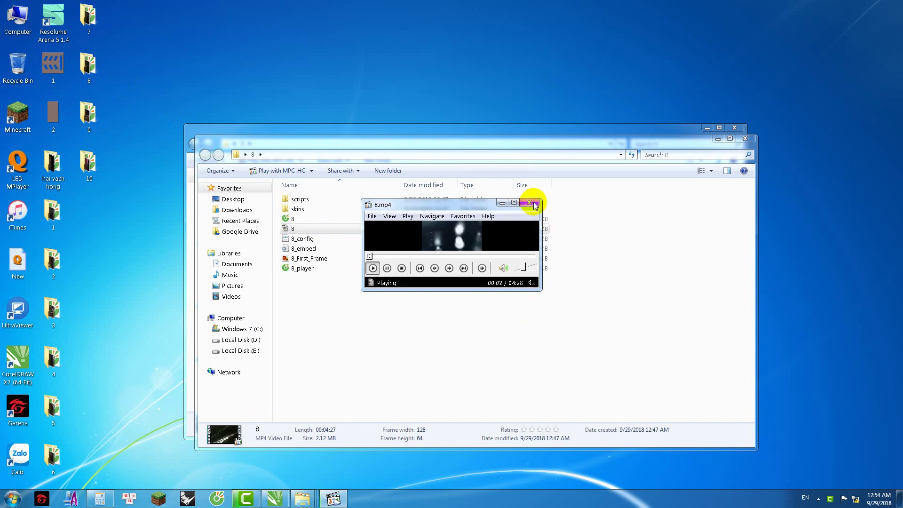
left_click(530, 203)
left_click(745, 139)
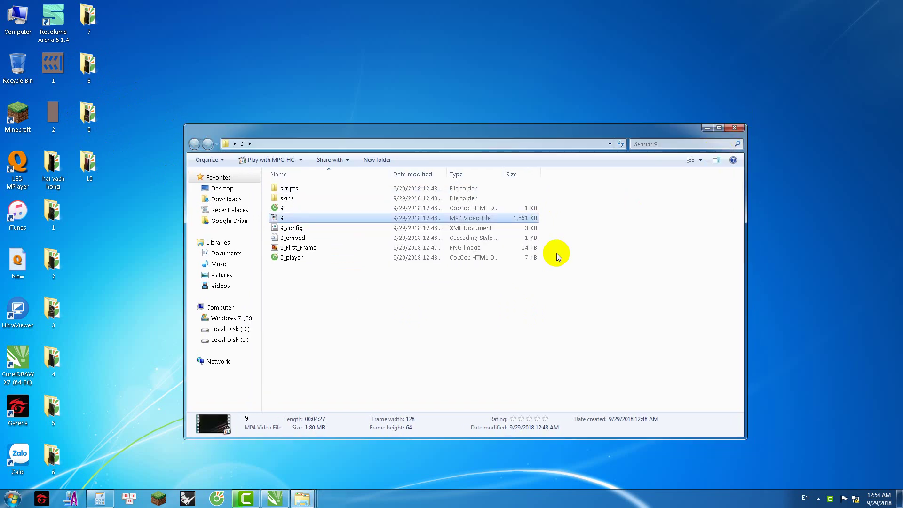
left_click(706, 128)
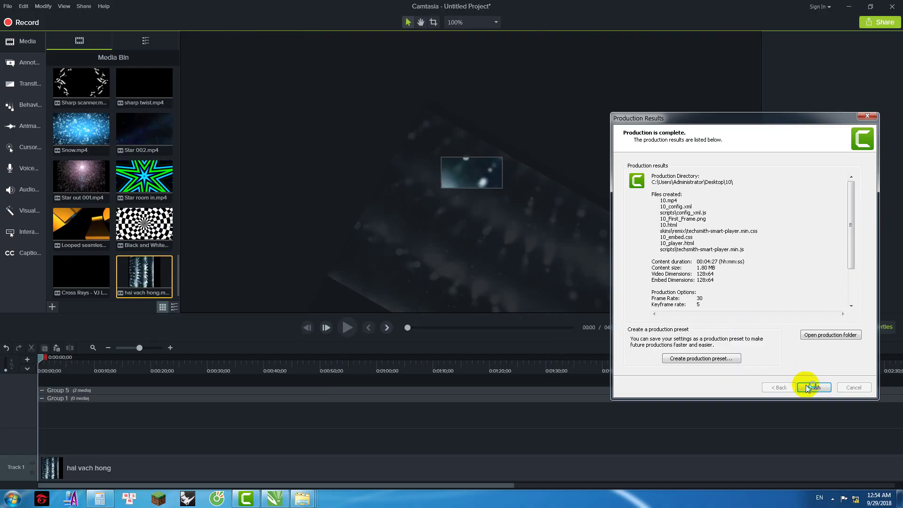
Step: Close the production results and drag Group 5 up and right to align it on the canvas
left_click(807, 385)
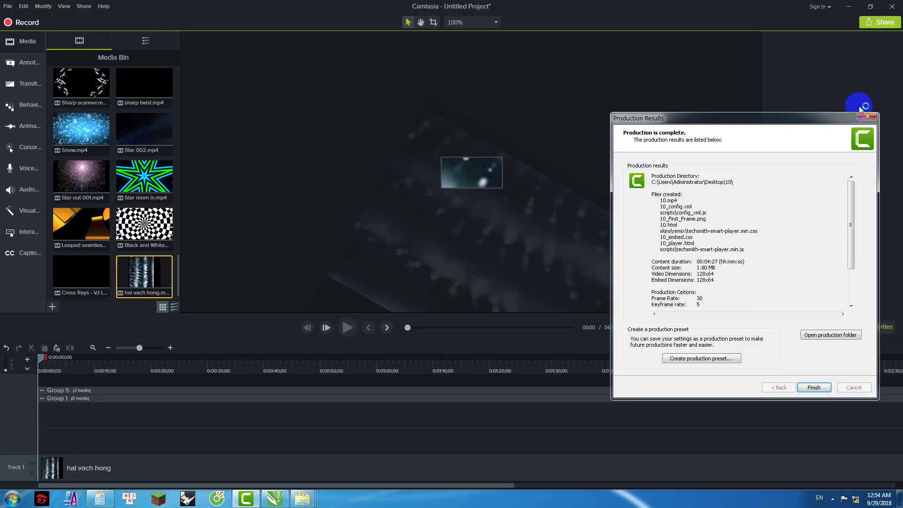
left_click(826, 390)
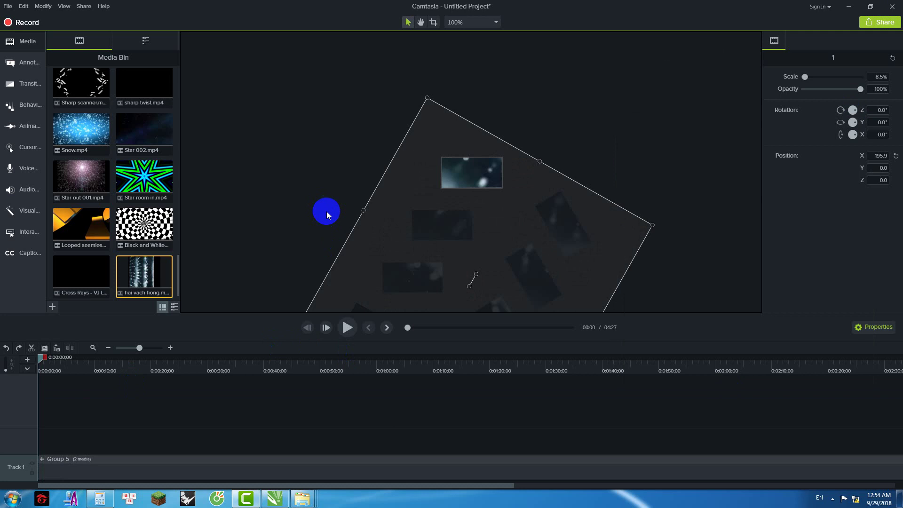
left_click_drag(490, 217, 511, 185)
scroll(509, 182, "up", 3)
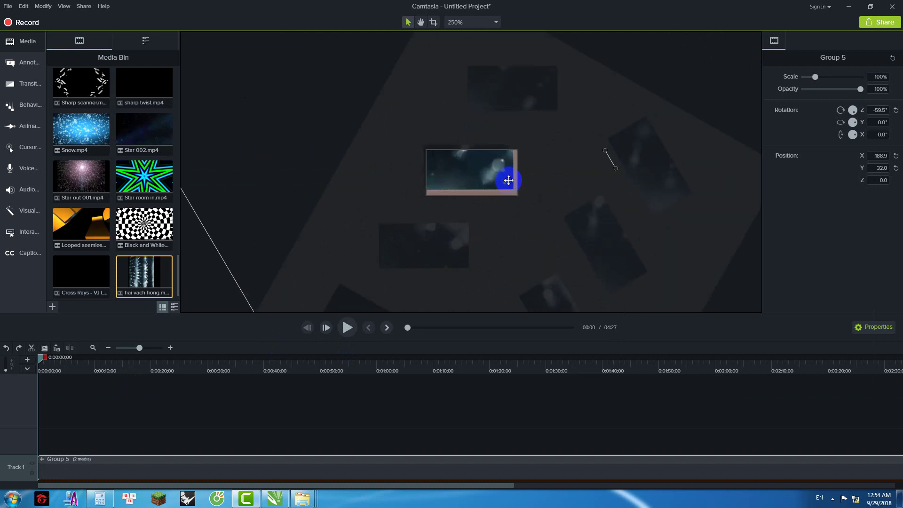
scroll(508, 180, "up", 1)
left_click_drag(610, 180, 609, 180)
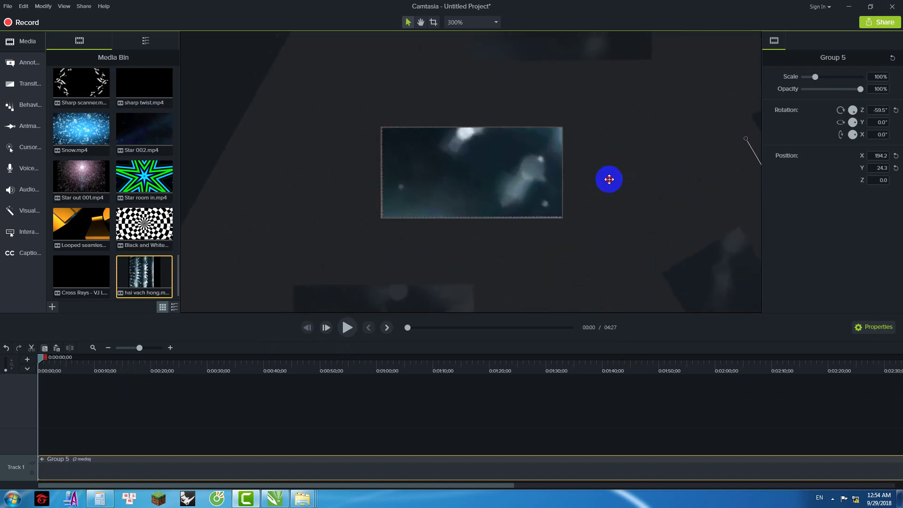
Step: Undo an ungroup of Group 5, then expand Group 5 and Group 1 to reach guide clip 1
key("ctrl+u")
right_click(110, 465)
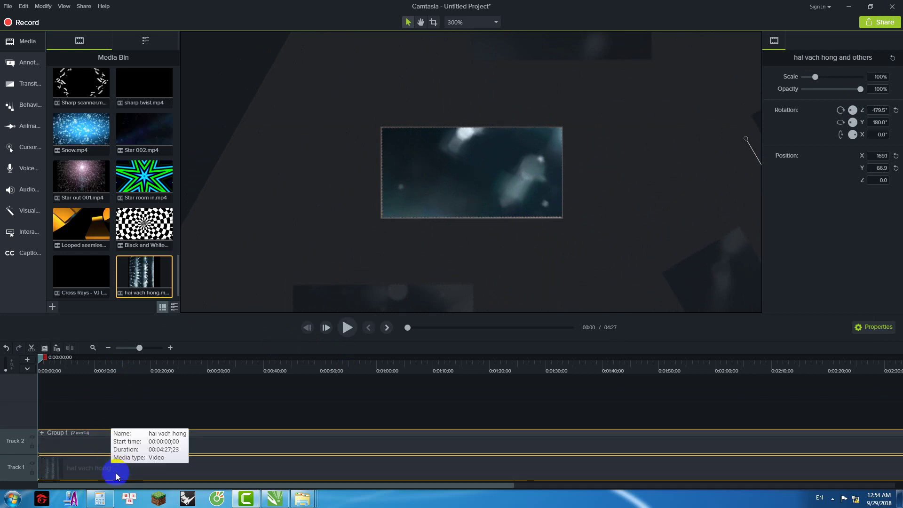
left_click(123, 458)
left_click(140, 435)
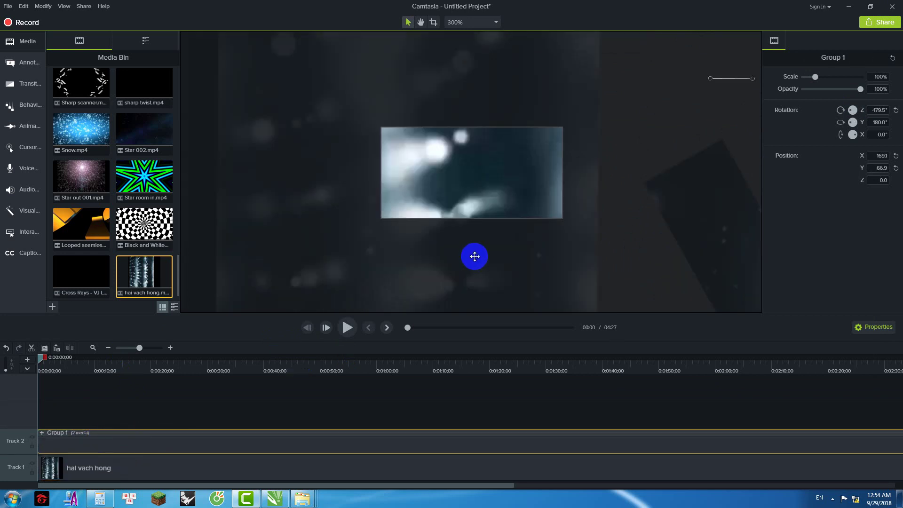
key("ctrl+z")
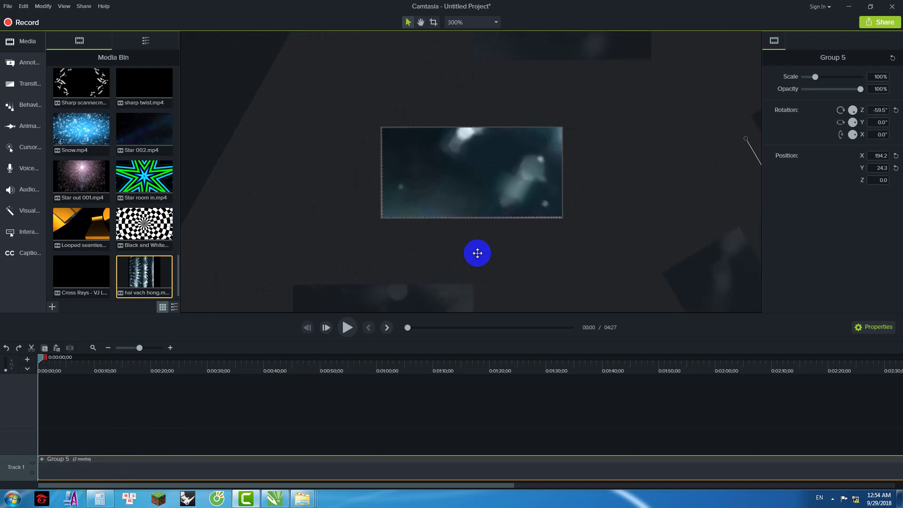
left_click(42, 459)
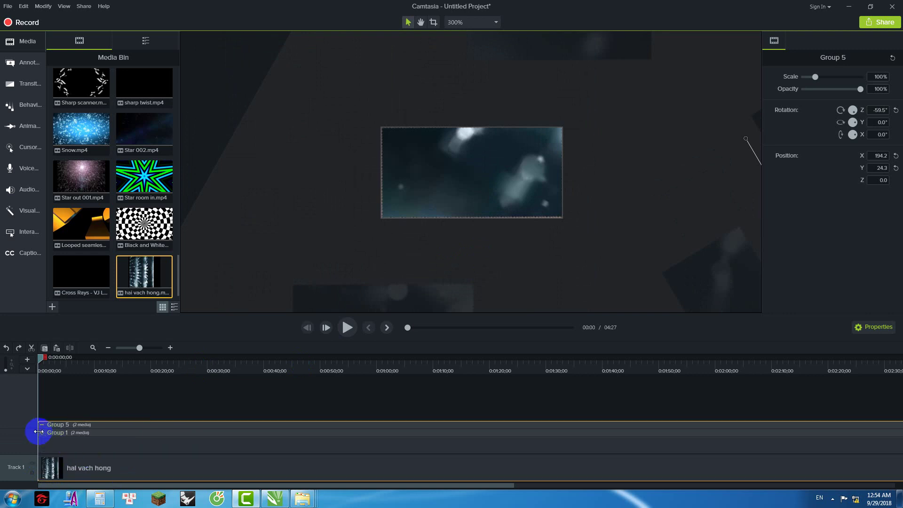
left_click(42, 432)
left_click(56, 440)
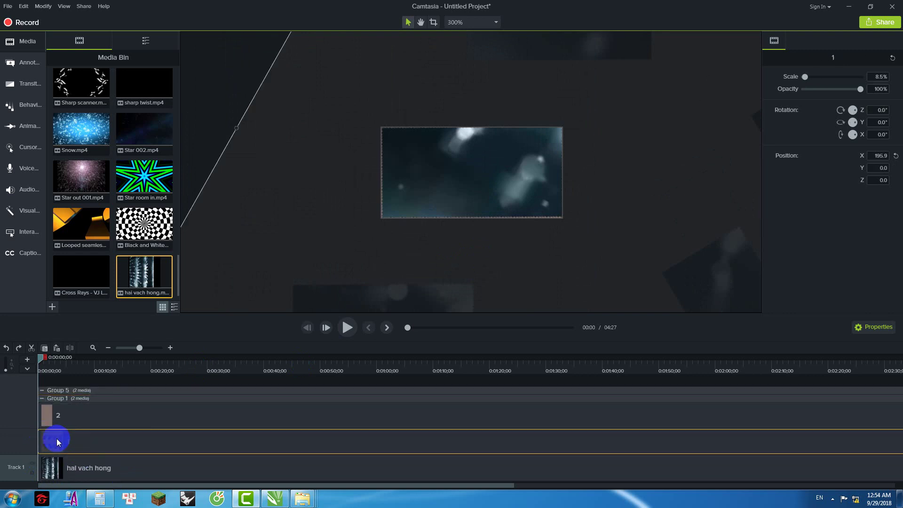
Step: Delete guide clip 1 from Group 1, then re-render the project as a local video file, accepting the default wizard options
key("Delete")
left_click(84, 6)
left_click(97, 18)
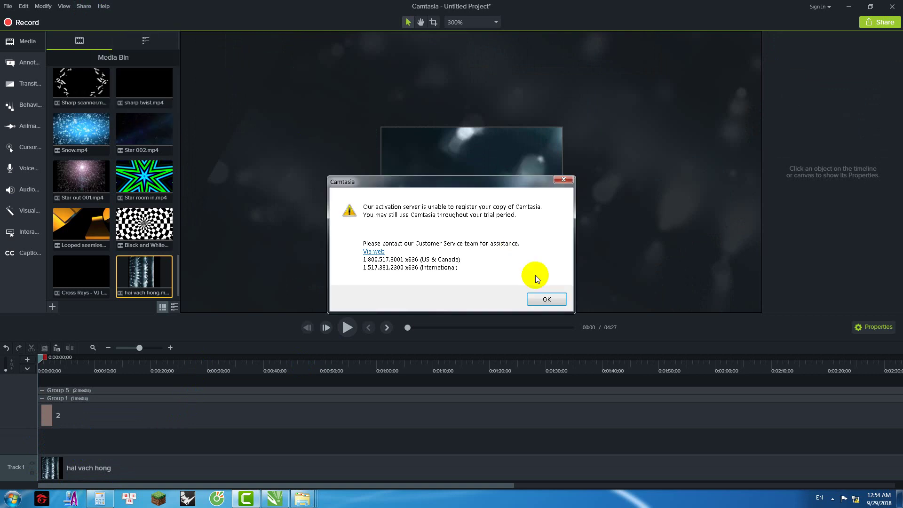
left_click(539, 296)
left_click(521, 376)
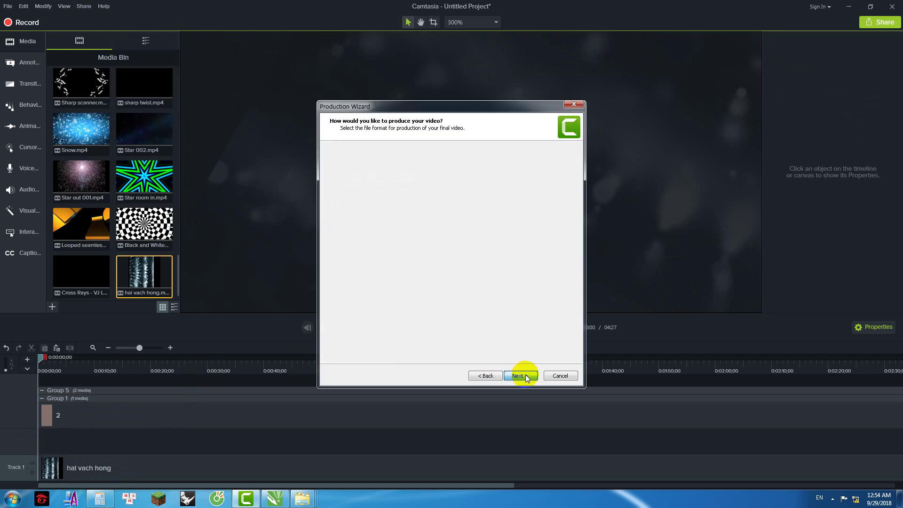
left_click(526, 375)
left_click(526, 374)
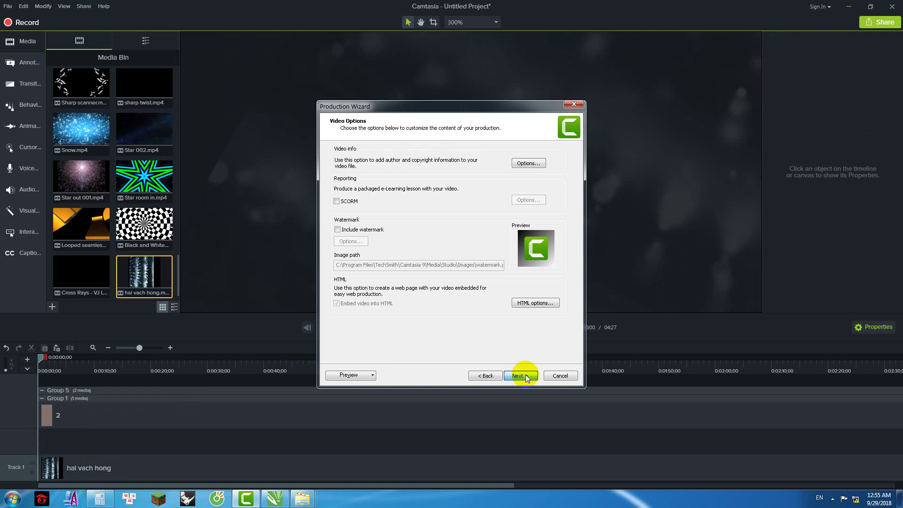
left_click(525, 375)
left_click(520, 376)
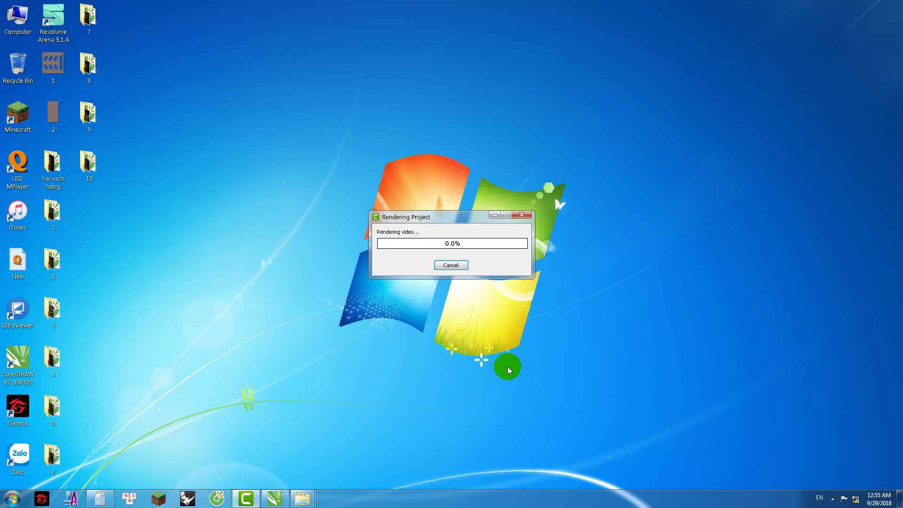
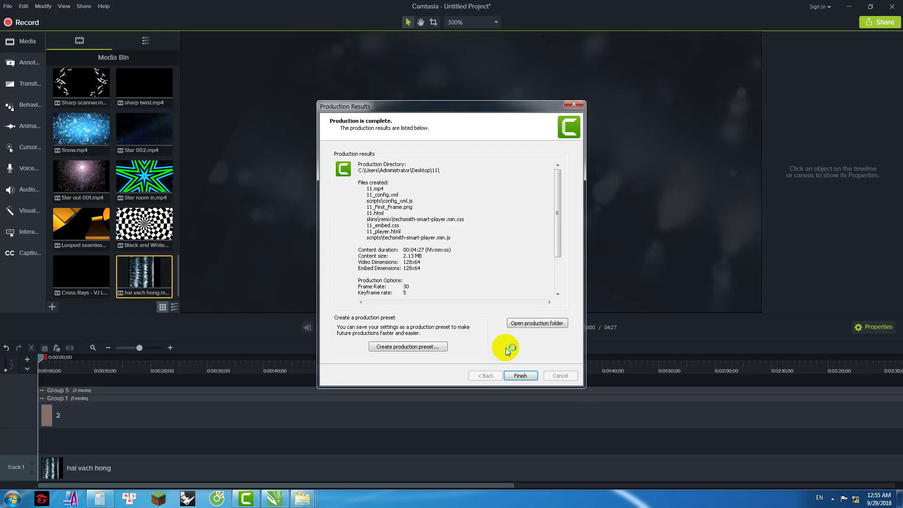
Step: Put clip 1 into Group 1 and combine all timeline layers into one group
left_click(520, 373)
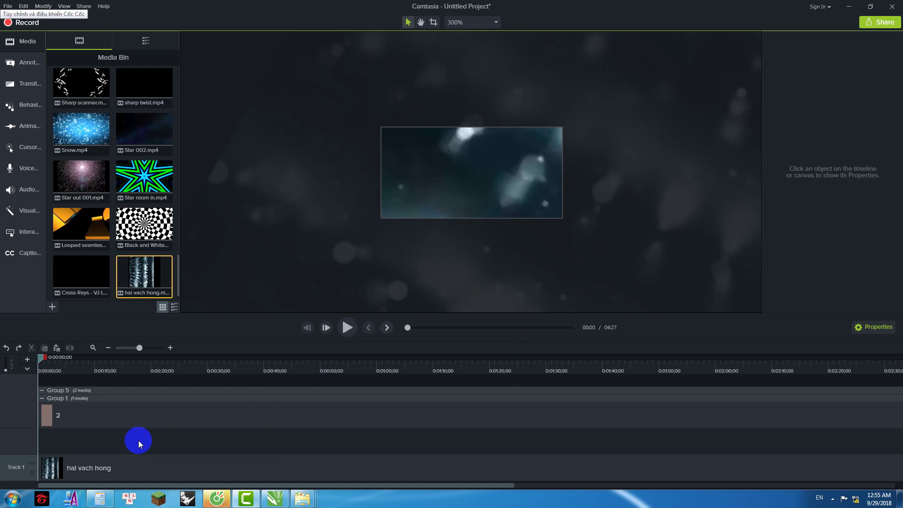
left_click(495, 237)
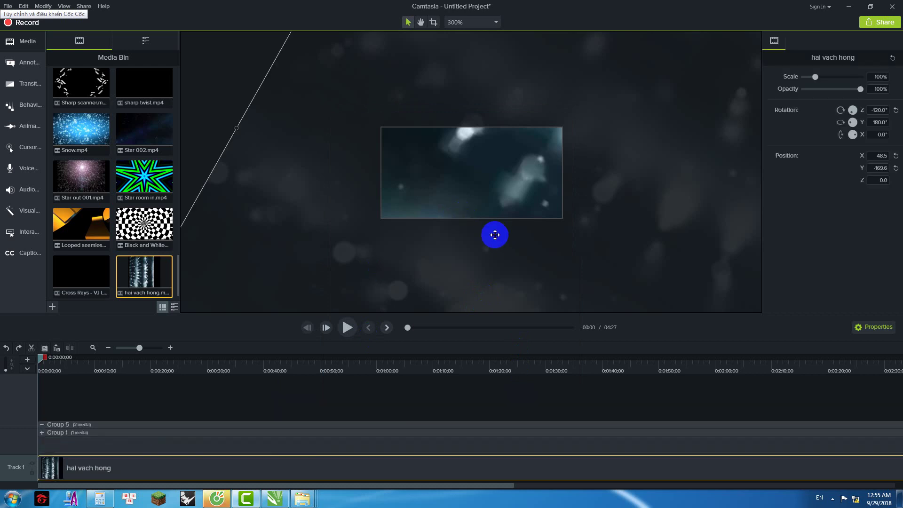
scroll(473, 195, "down", 3)
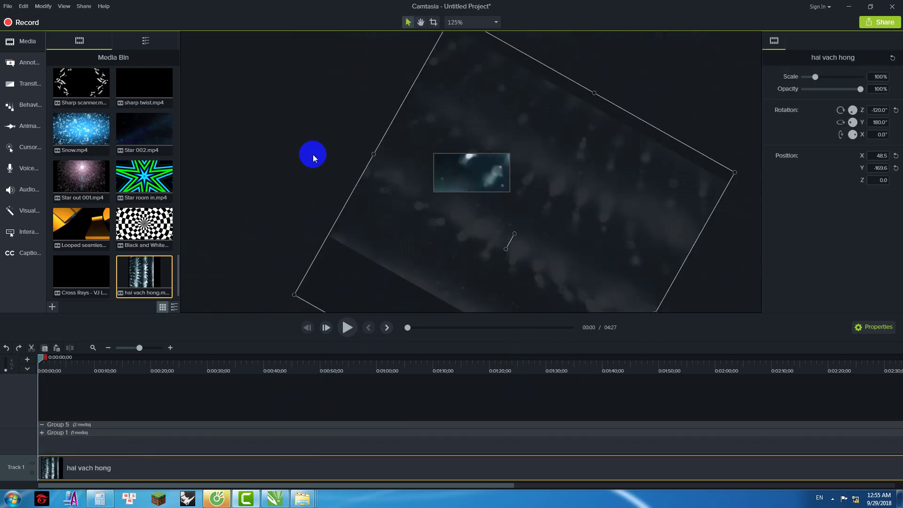
key("ctrl+z")
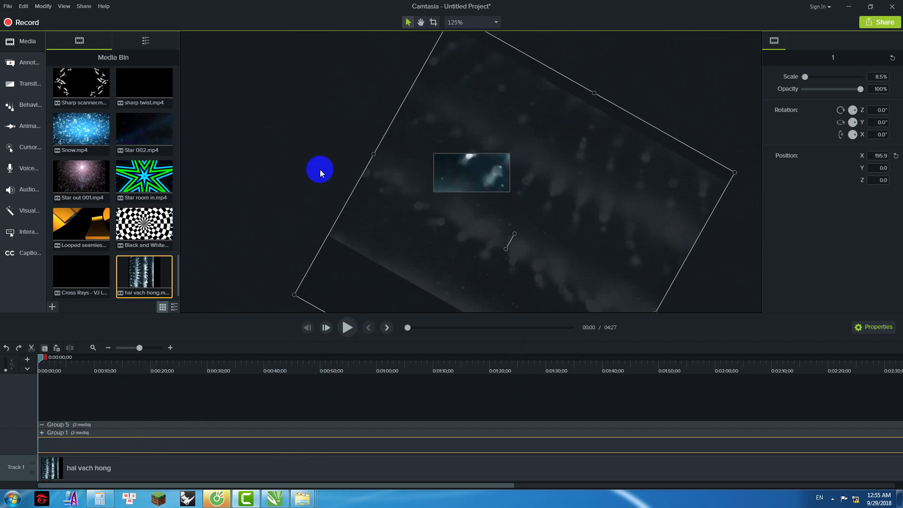
key("ctrl+z")
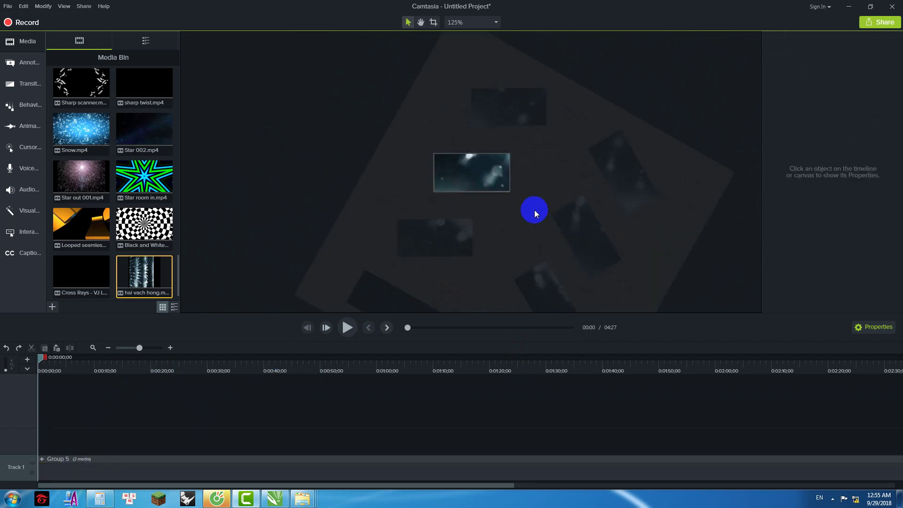
Step: Move Group 5 up and right on the canvas to X 257.6, Y 135.5
left_click(516, 224)
left_click_drag(516, 233, 525, 179)
scroll(525, 179, "up", 3)
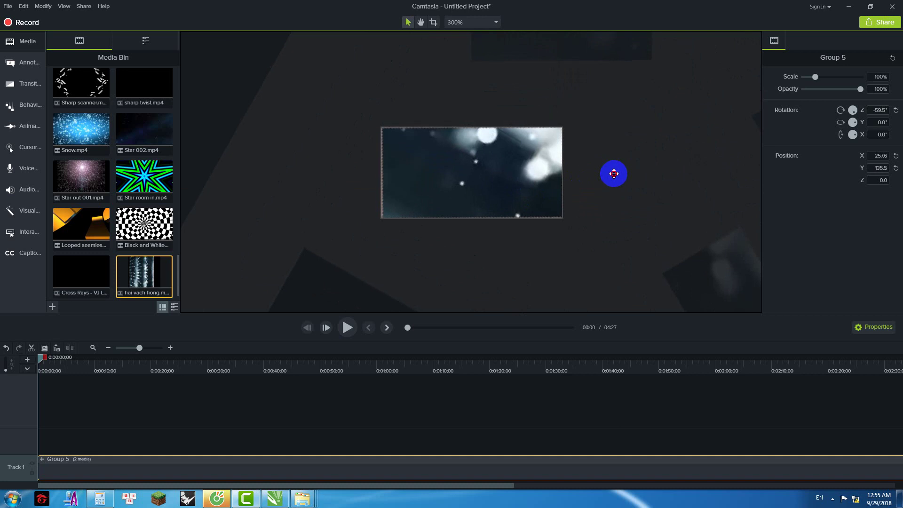
Step: Expand Group 5 and Group 1 on the timeline and delete clip 1
left_click(41, 459)
left_click(41, 429)
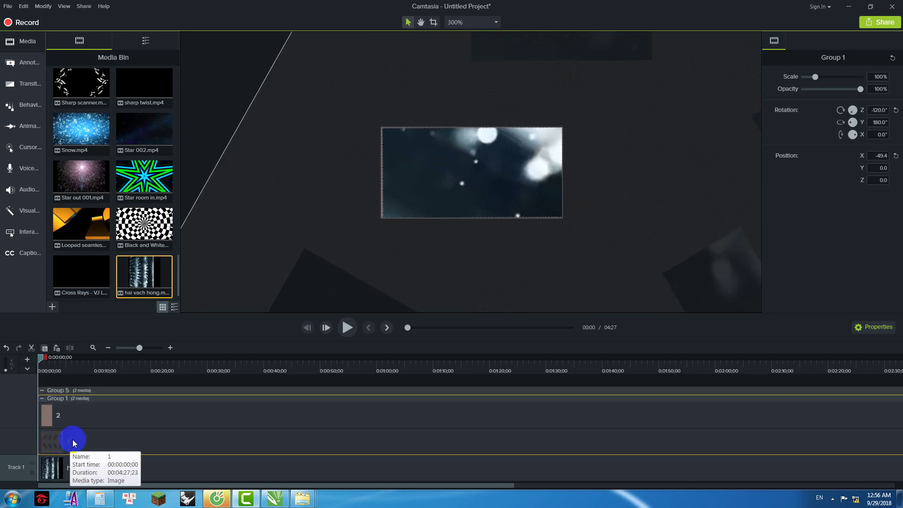
left_click(73, 439)
key("Delete")
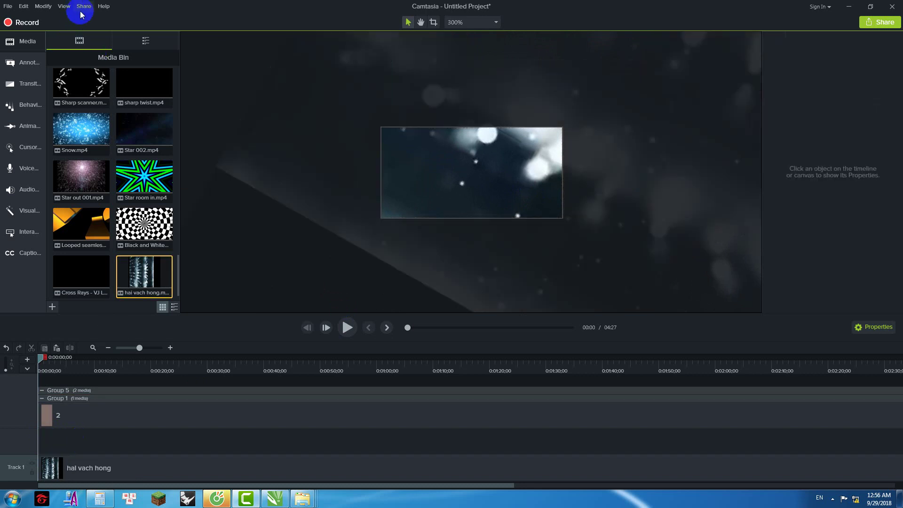
Step: Produce a local MP4 Smart Player video named 11, dismissing the activation warning
left_click(83, 6)
left_click(96, 17)
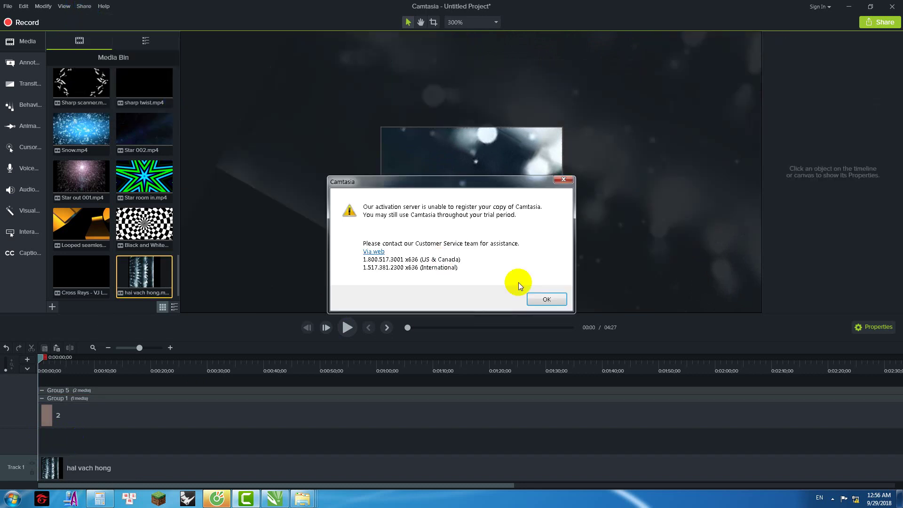
left_click(541, 298)
left_click(528, 375)
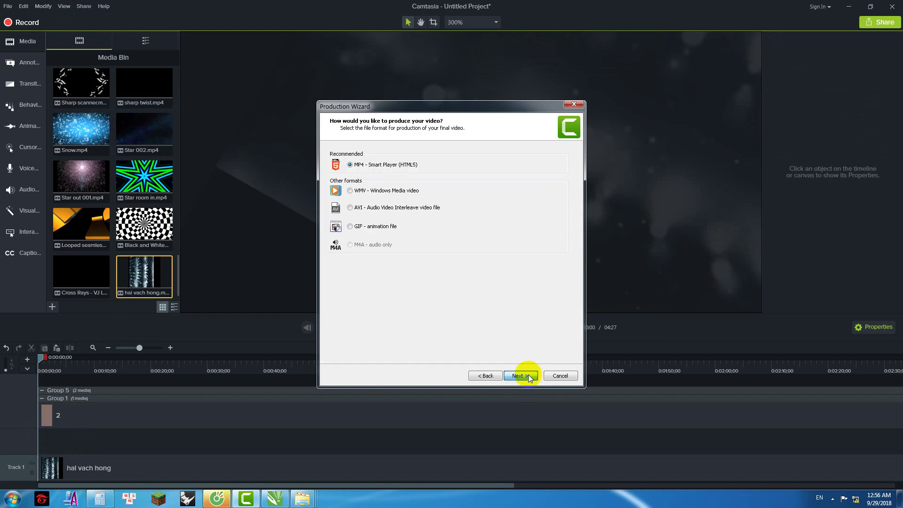
left_click(527, 375)
left_click(526, 375)
left_click(525, 375)
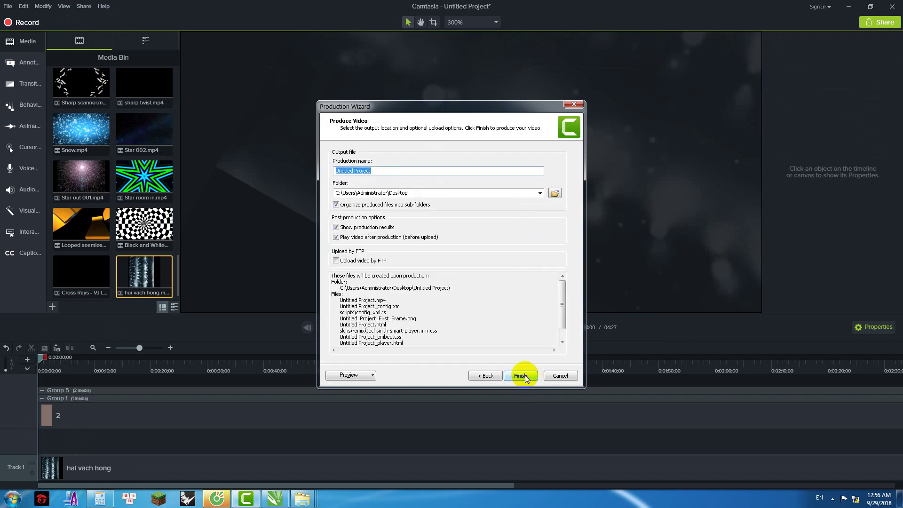
type("11")
left_click(521, 375)
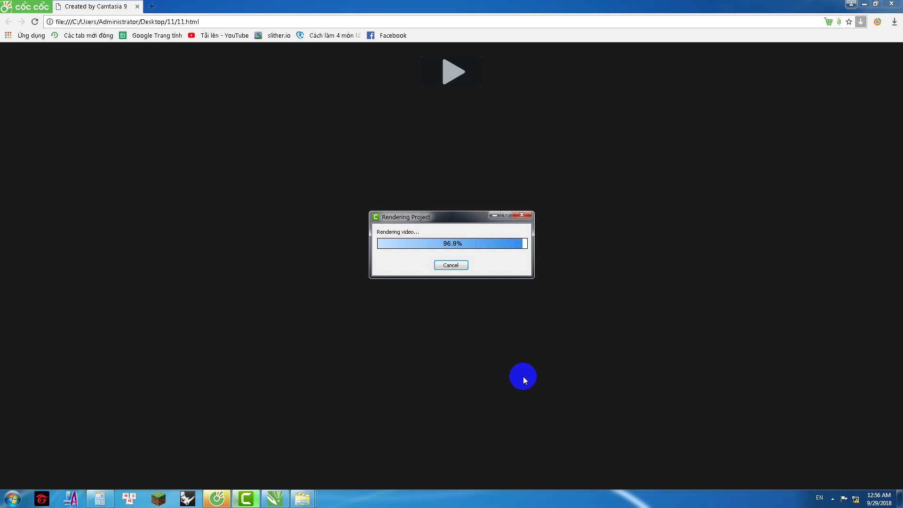
Step: Close the production results, the 12.html tab and the browser preview
left_click(523, 376)
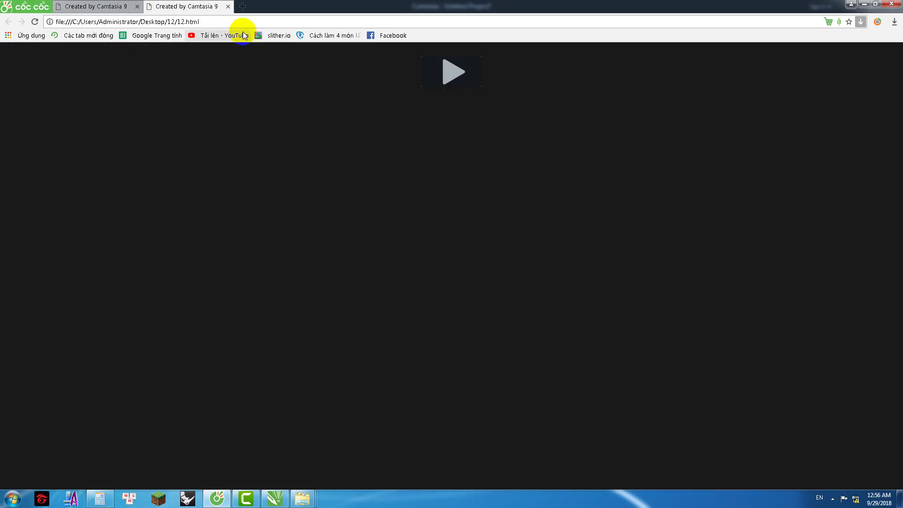
left_click(228, 6)
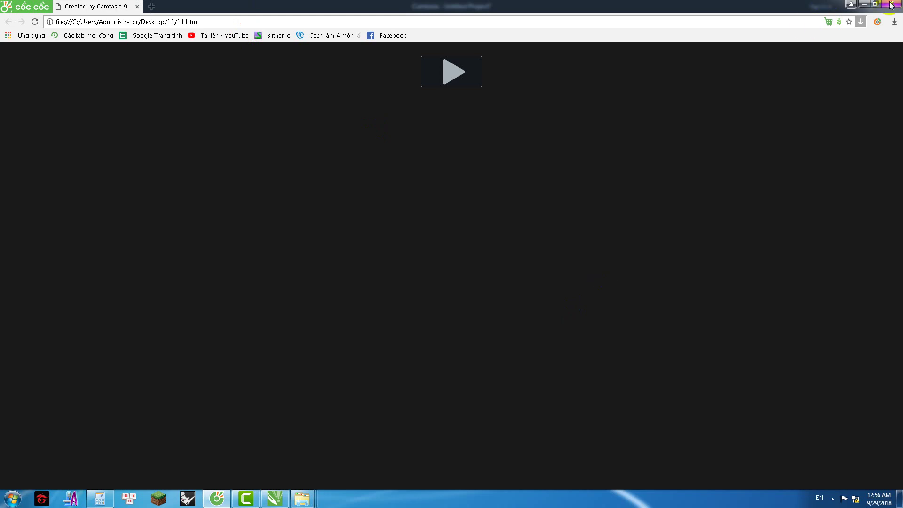
left_click(890, 4)
left_click(516, 375)
Step: Select and deselect the clip on the canvas and dismiss the canvas options menu
left_click(272, 270)
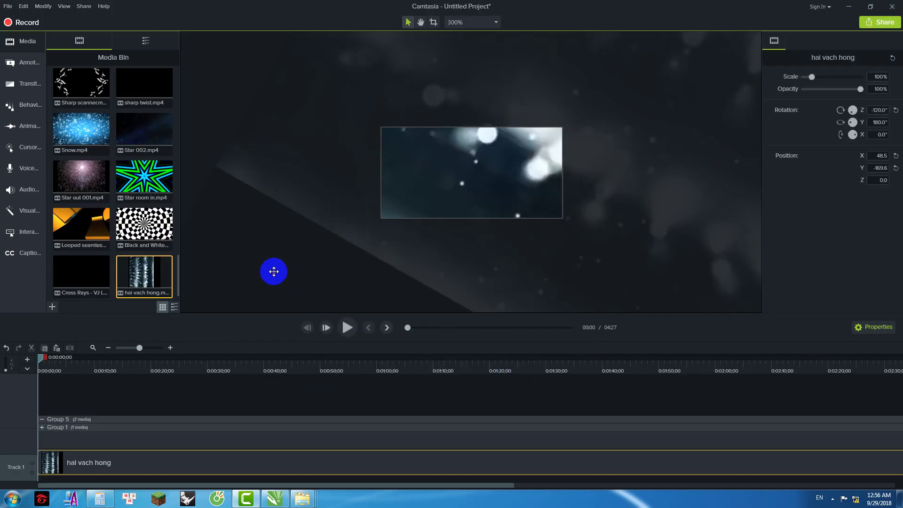
scroll(408, 209, "down", 2)
scroll(408, 213, "down", 3)
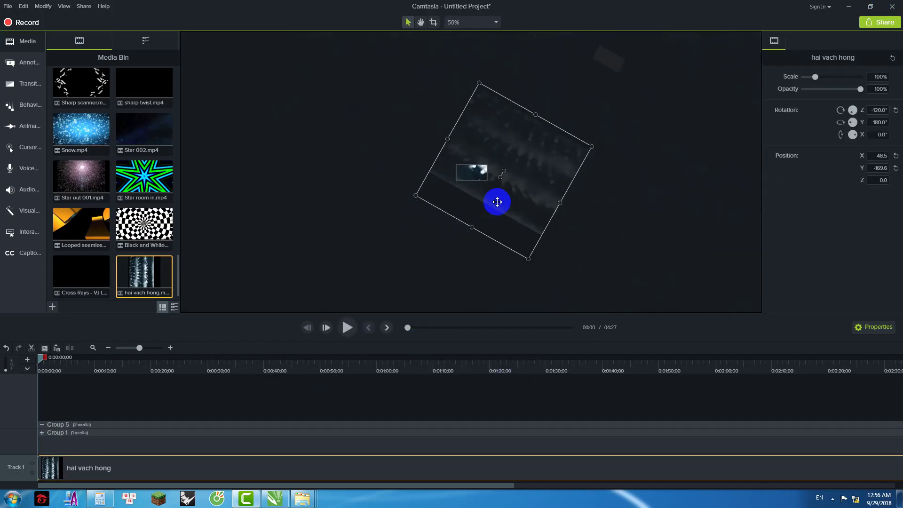
scroll(497, 201, "up", 2)
scroll(469, 201, "down", 2)
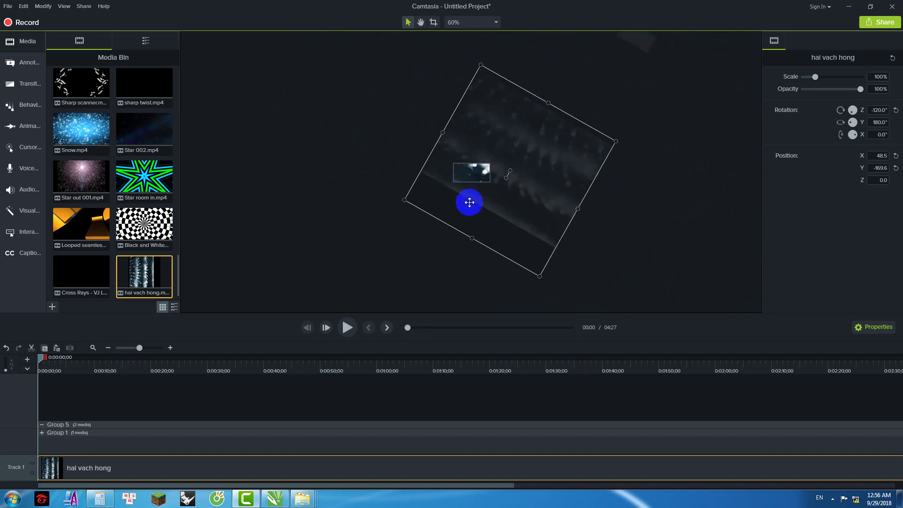
left_click(384, 233)
right_click(649, 186)
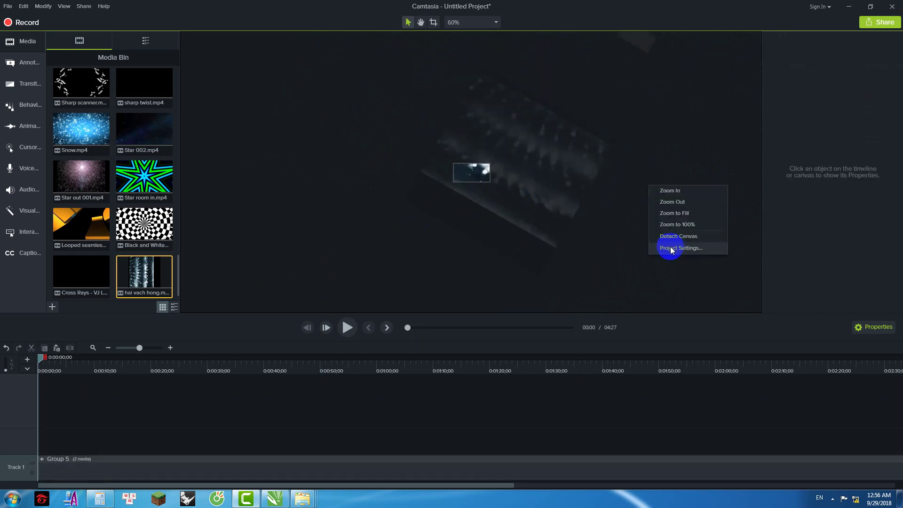
left_click(584, 262)
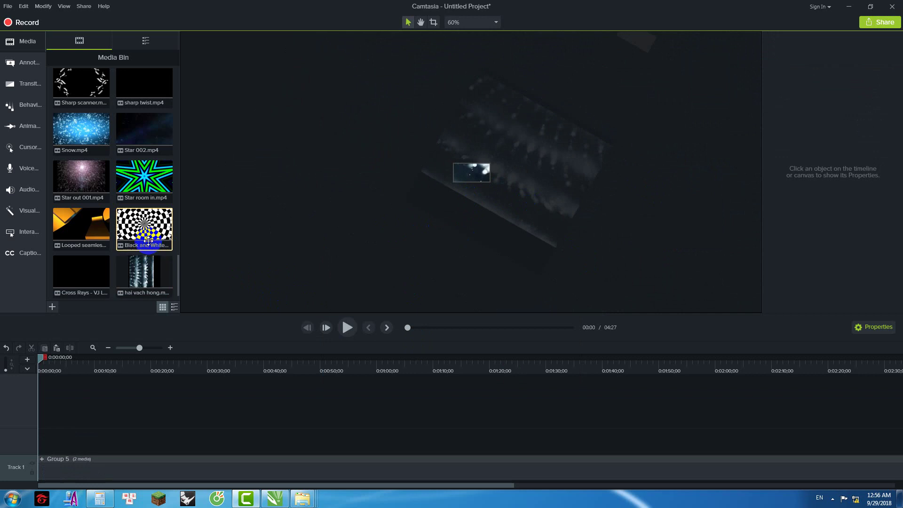
Step: Delete all unused media from the Media Bin, accept the in-use warning, and minimise Camtasia
key("ctrl+a")
key("Delete")
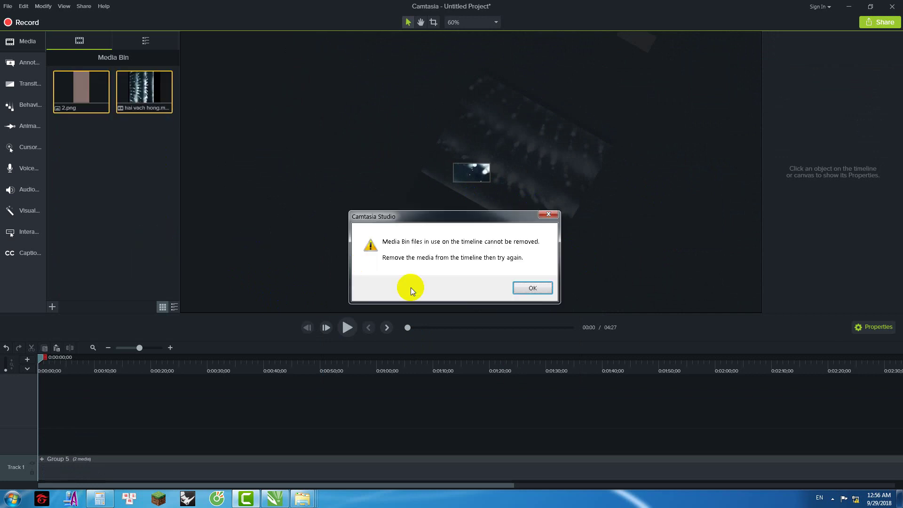
left_click(527, 289)
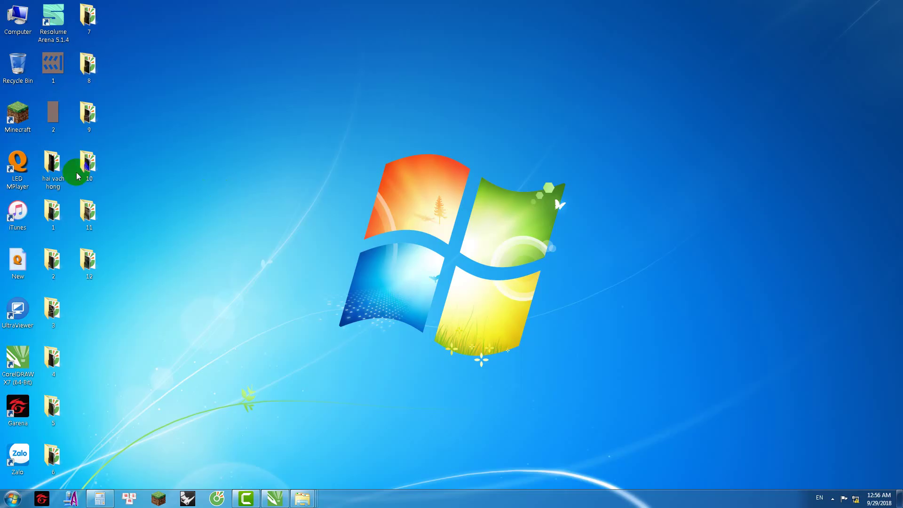
left_click(57, 168)
Step: Drag the MP4s from desktop folders 1 and 2 into Camtasia's Media Bin
double_click(57, 217)
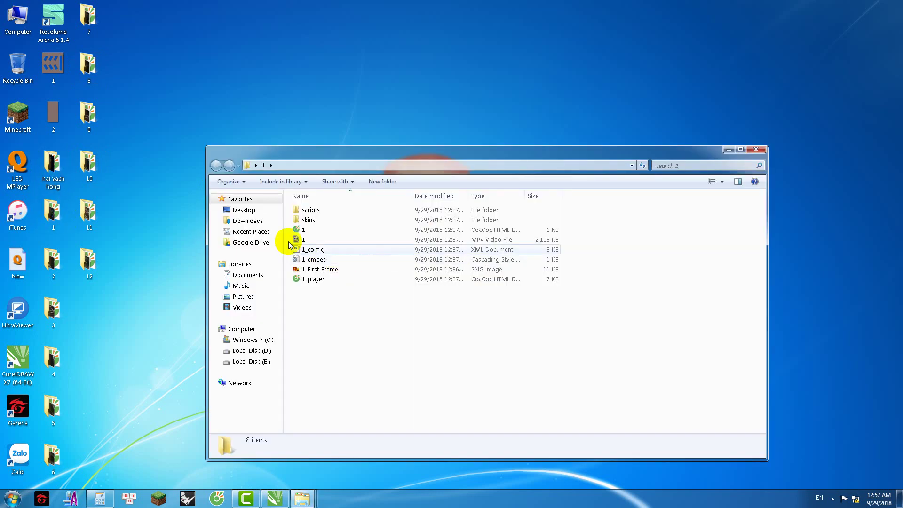
left_click(306, 241)
left_click_drag(305, 241, 111, 234)
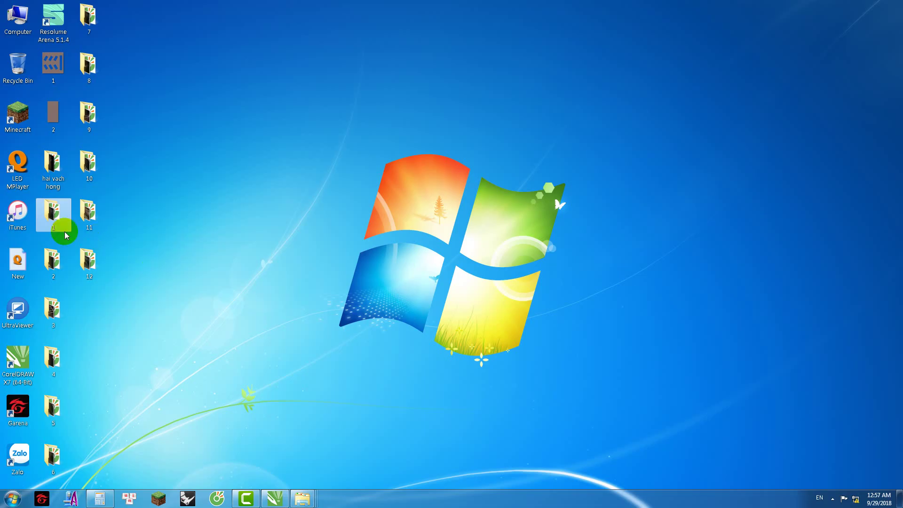
left_click(45, 262)
double_click(45, 262)
left_click_drag(313, 250, 111, 249)
left_click_drag(114, 236, 115, 236)
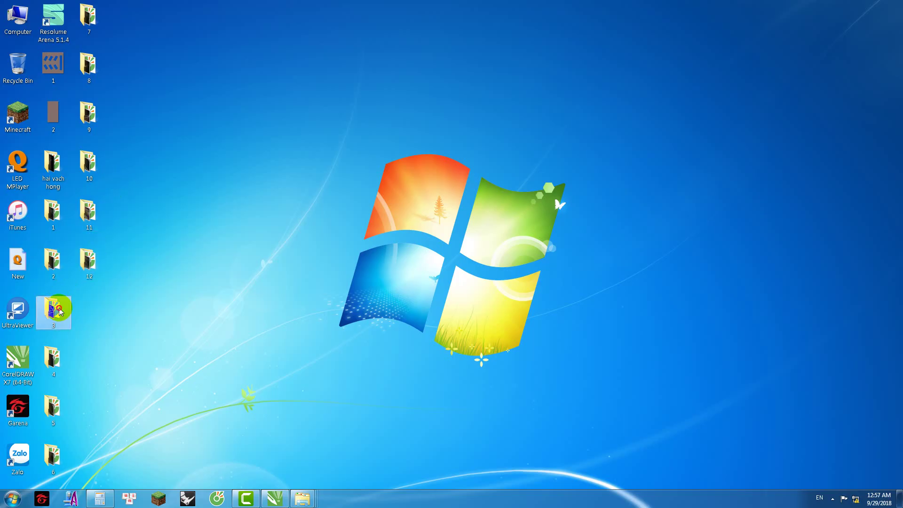
Step: Drag the MP4s from desktop folders 3 and 4 into Camtasia's Media Bin
double_click(53, 308)
left_click_drag(324, 261, 247, 497)
left_click_drag(207, 412, 125, 260)
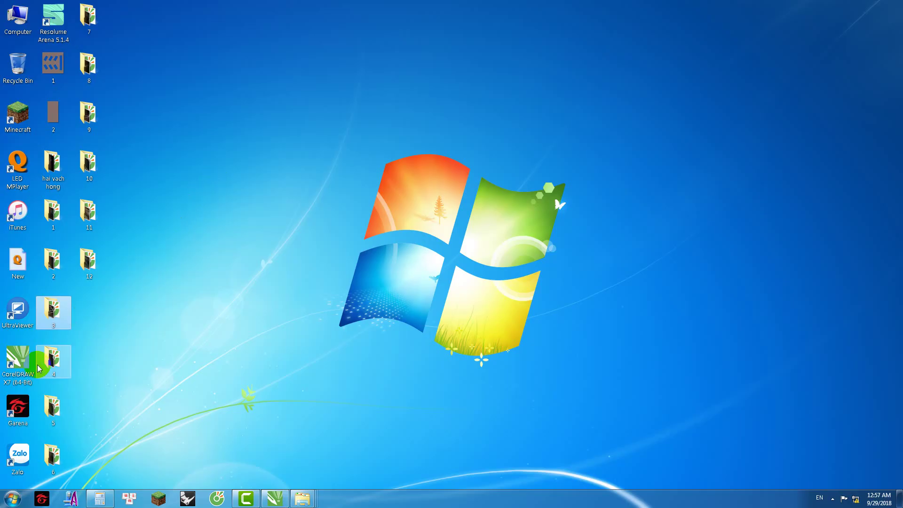
double_click(40, 367)
left_click_drag(336, 94, 120, 266)
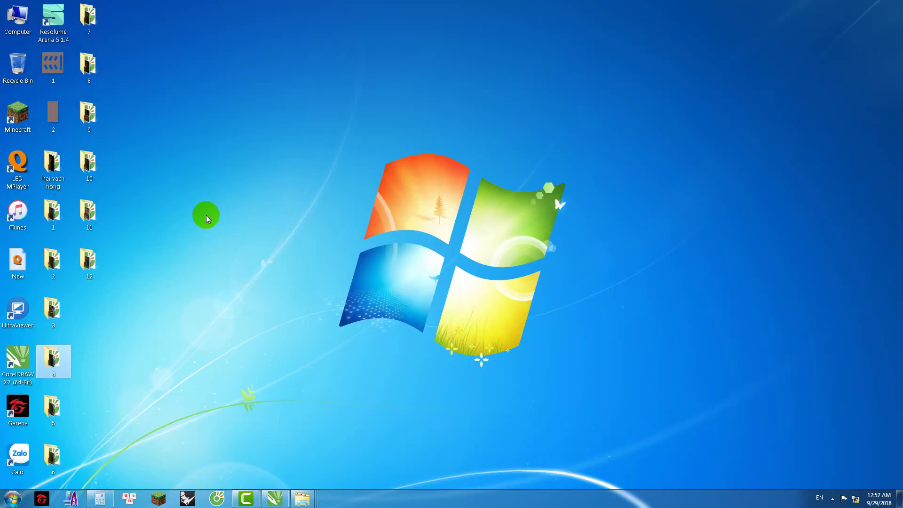
Step: Create a new desktop folder named vach hong, open it and move its window lower right
left_click(207, 218)
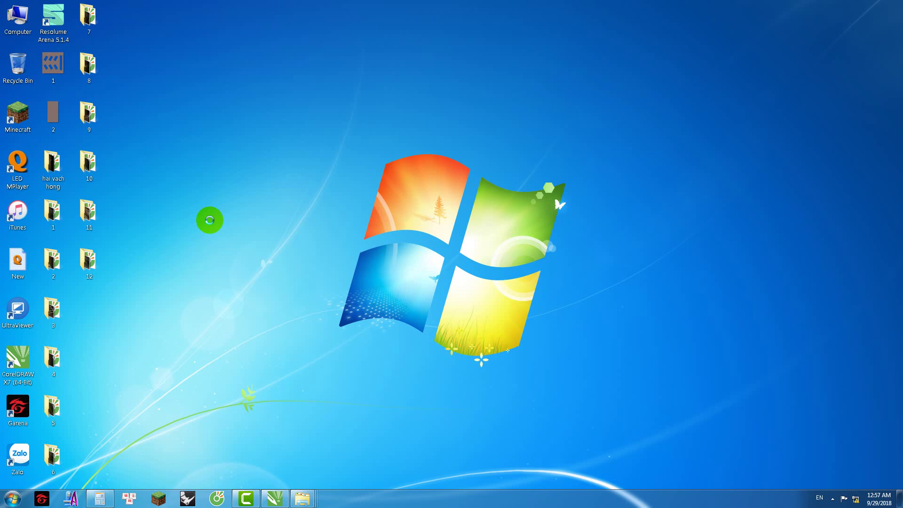
right_click(210, 220)
mouse_move(291, 326)
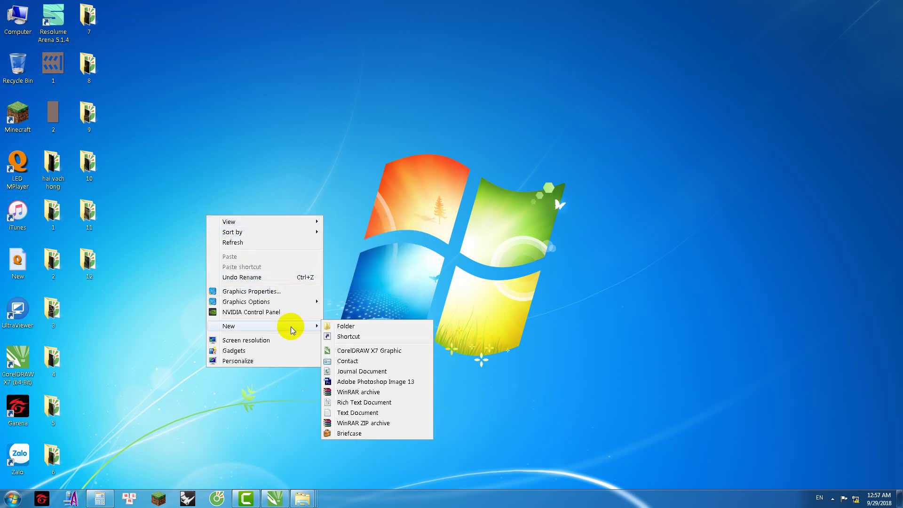
left_click(360, 329)
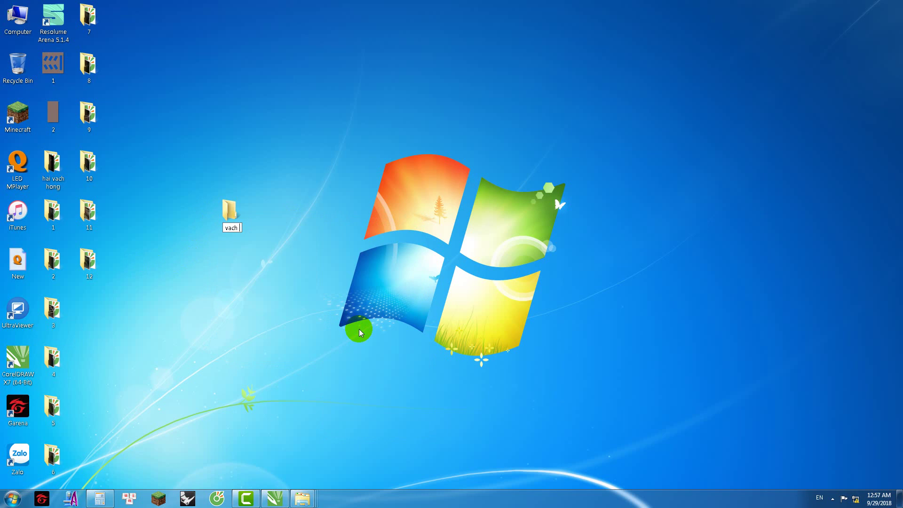
double_click(235, 212)
left_click_drag(409, 20, 563, 173)
left_click(240, 494)
Step: Remove the four previously imported videos from Camtasia's Media Bin
left_click_drag(147, 252, 100, 151)
key("Delete")
left_click(852, 13)
Step: Move the MP4s from desktop folders 1, 2 and 3 into the vach hong folder
double_click(232, 235)
left_click_drag(463, 157, 286, 89)
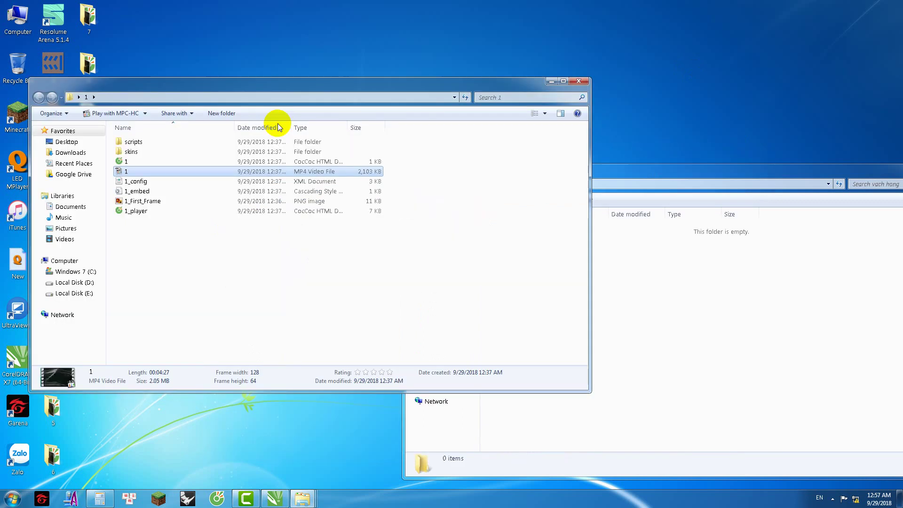
left_click(733, 314)
key("ctrl+v")
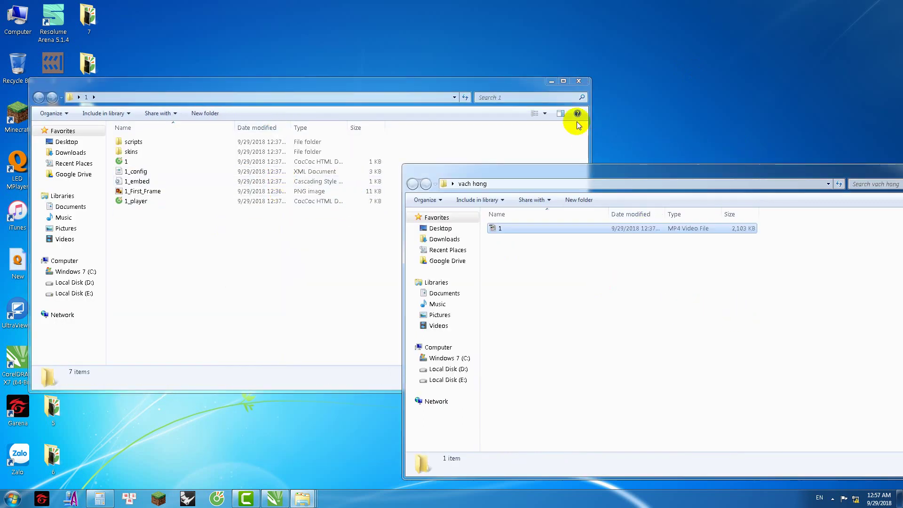
left_click(579, 80)
left_click(60, 266)
double_click(60, 266)
left_click(311, 249)
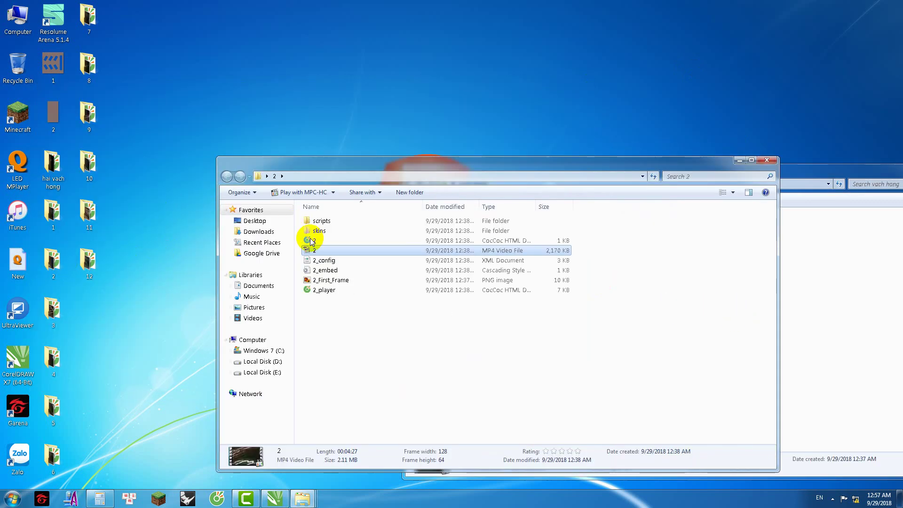
left_click(850, 312)
key("ctrl+v")
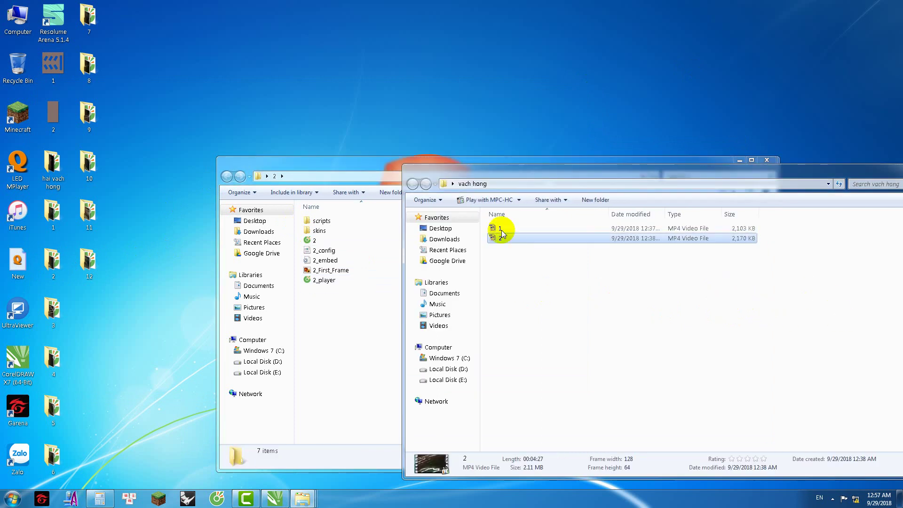
left_click(771, 161)
double_click(53, 311)
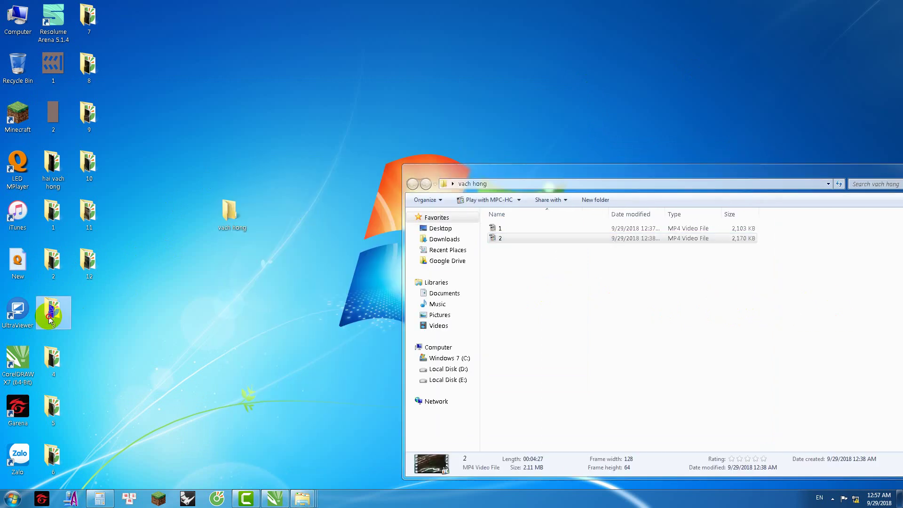
left_click(338, 261)
key("ctrl+x")
left_click(855, 329)
key("ctrl+v")
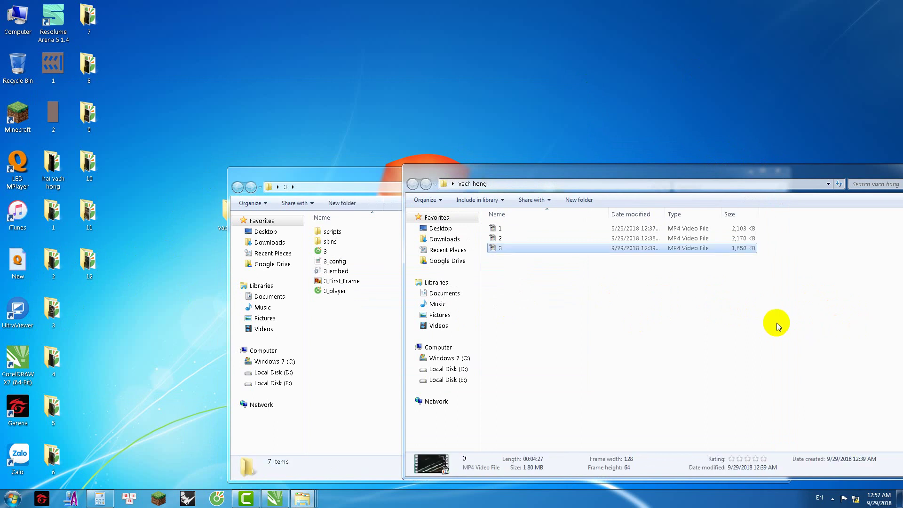
left_click_drag(359, 180, 587, 114)
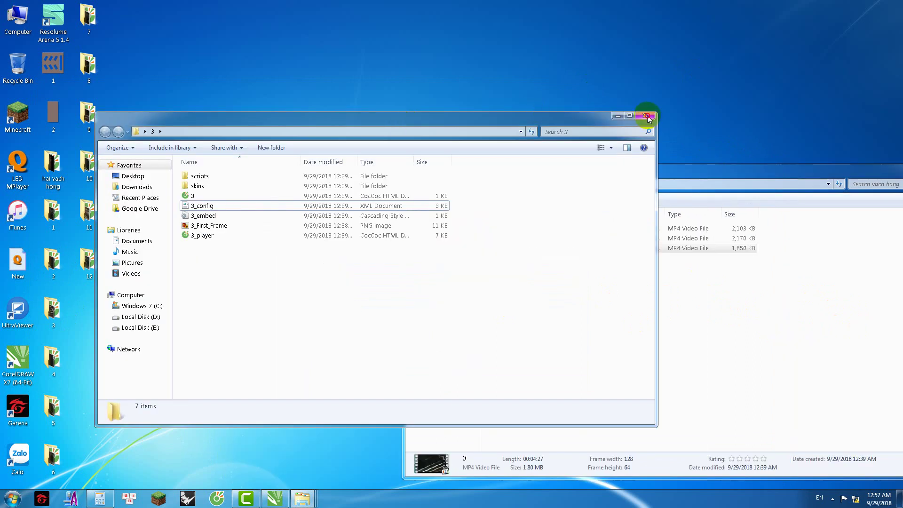
left_click(647, 116)
Step: Cut and paste the MP4s from folders 4, 5 and 6 into vach hong
double_click(53, 360)
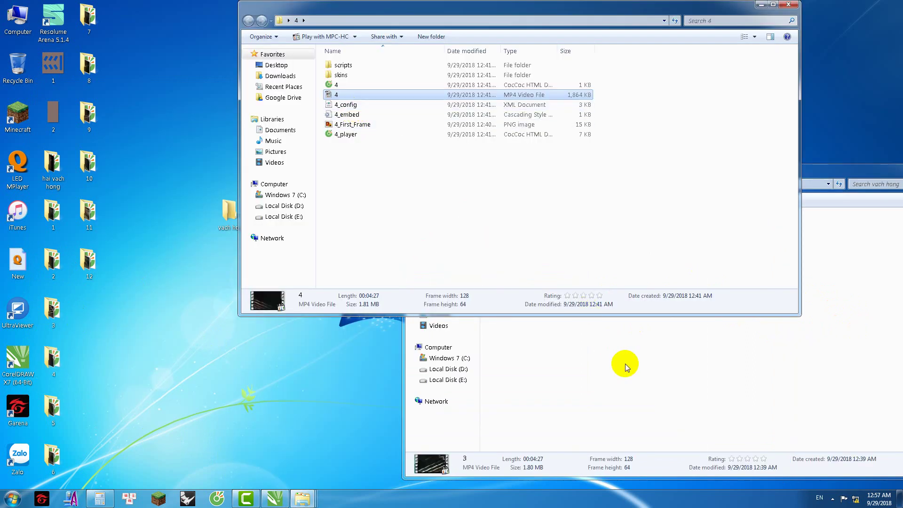
key("ctrl+x")
left_click(610, 392)
key("ctrl+v")
left_click(789, 5)
left_click(53, 360)
double_click(53, 409)
left_click(341, 94)
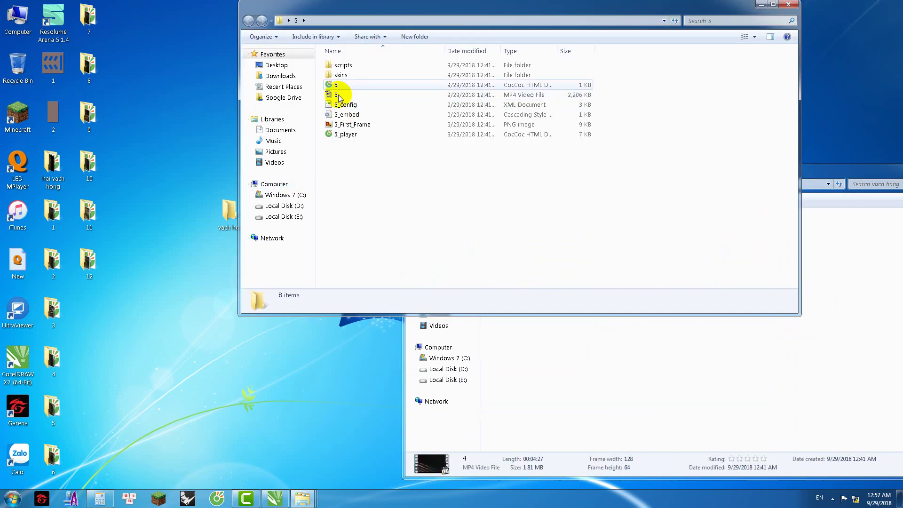
key("ctrl+x")
left_click(629, 395)
key("ctrl+v")
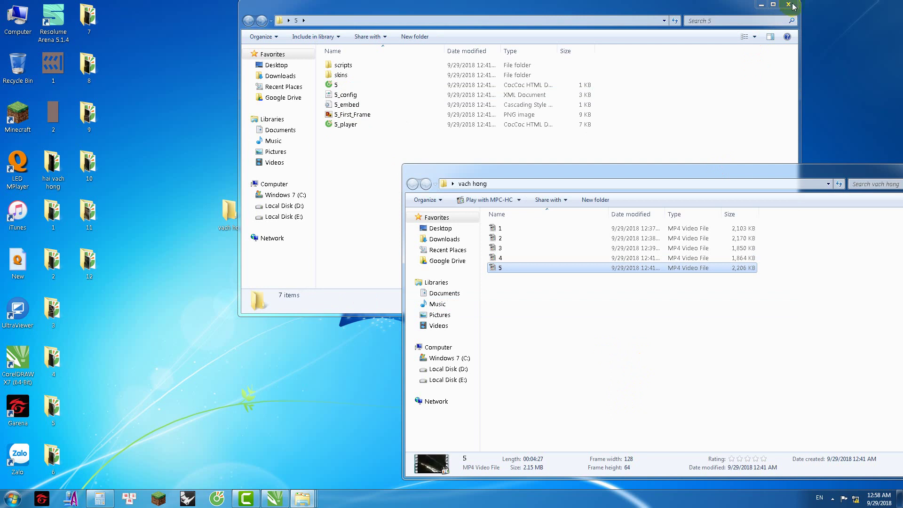
left_click(789, 4)
double_click(53, 456)
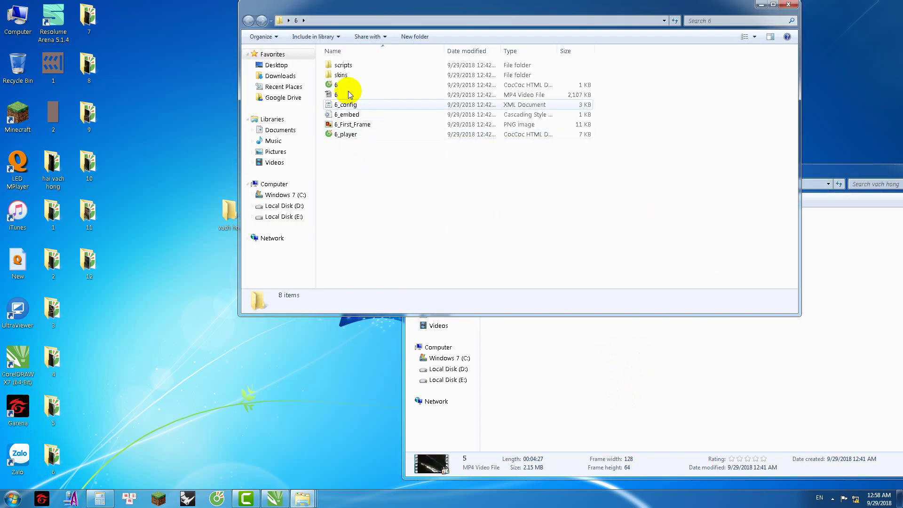
left_click(337, 94)
key("ctrl+x")
left_click(546, 373)
key("ctrl+v")
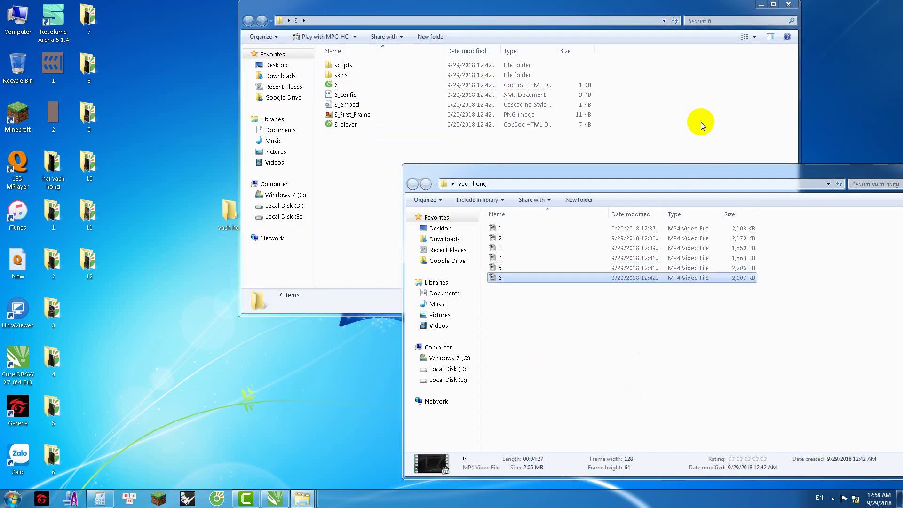
left_click(789, 5)
Step: Cut and paste the MP4s from folders 7, 8 and 9 into vach hong
double_click(89, 19)
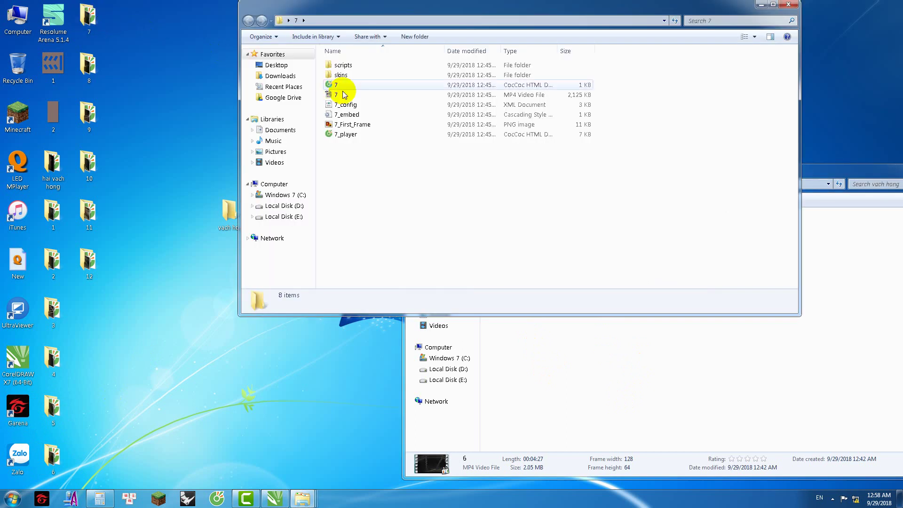
left_click(337, 95)
key("ctrl+x")
left_click(524, 359)
key("ctrl+v")
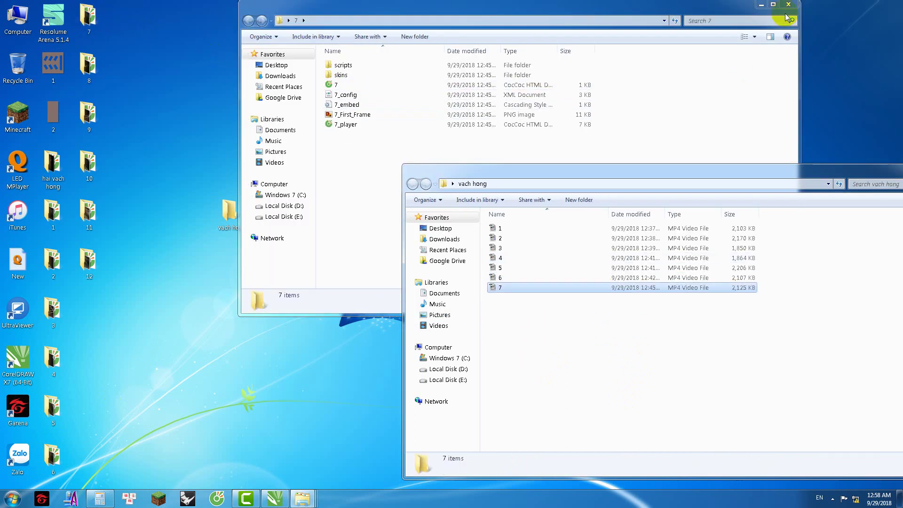
left_click(789, 4)
double_click(88, 68)
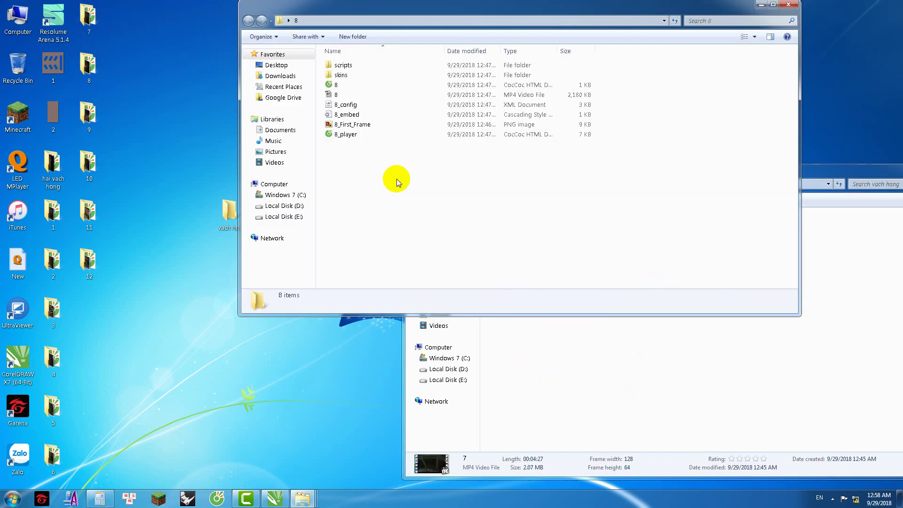
left_click(335, 95)
key("ctrl+x")
left_click(587, 369)
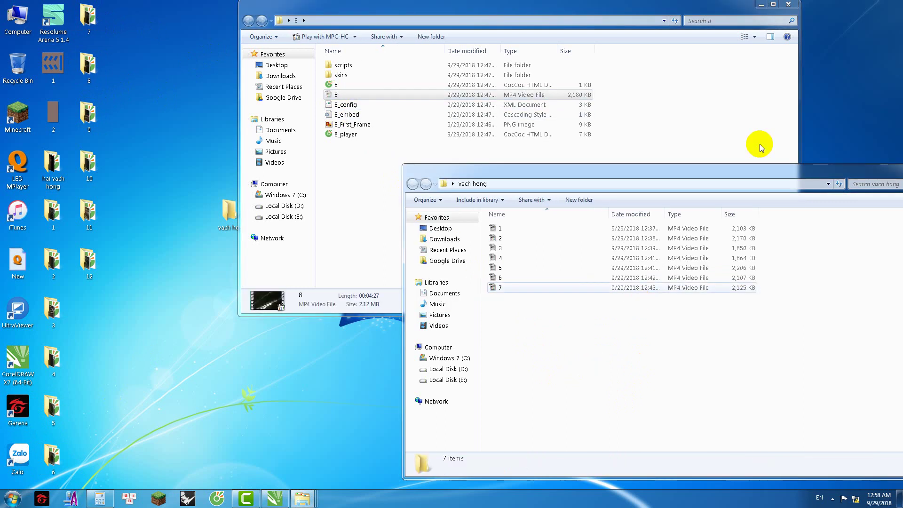
key("ctrl+v")
left_click(789, 4)
double_click(89, 113)
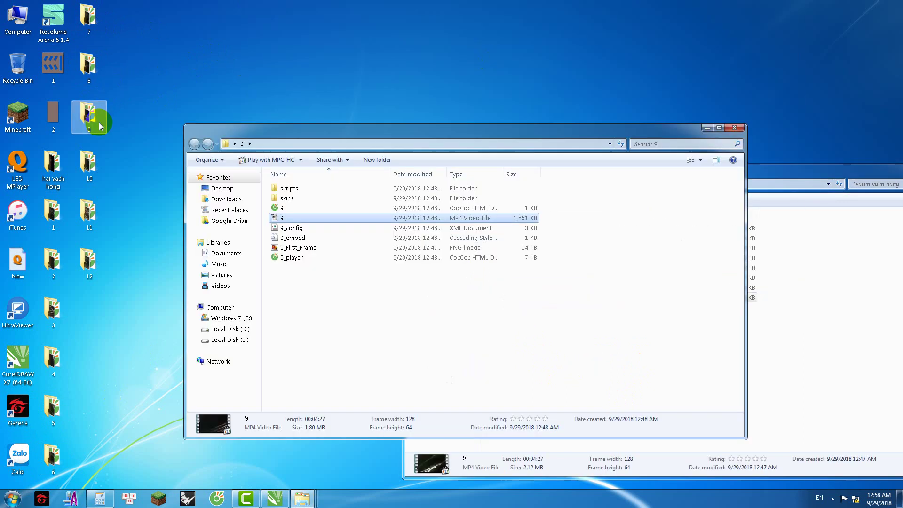
key("ctrl+x")
left_click(796, 347)
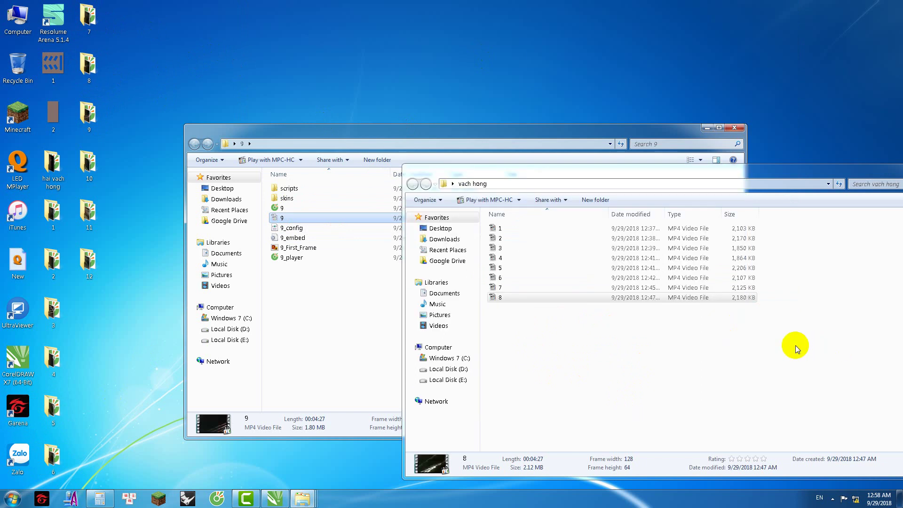
key("ctrl+v")
left_click(734, 128)
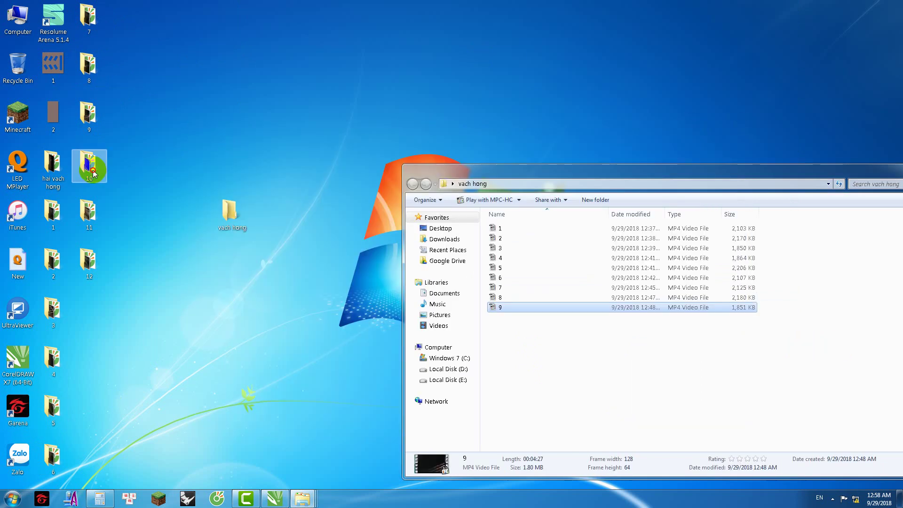
Step: Cut and paste the MP4s from folders 10, 11 and 12 into vach hong
double_click(89, 162)
left_click(283, 218)
key("ctrl+x")
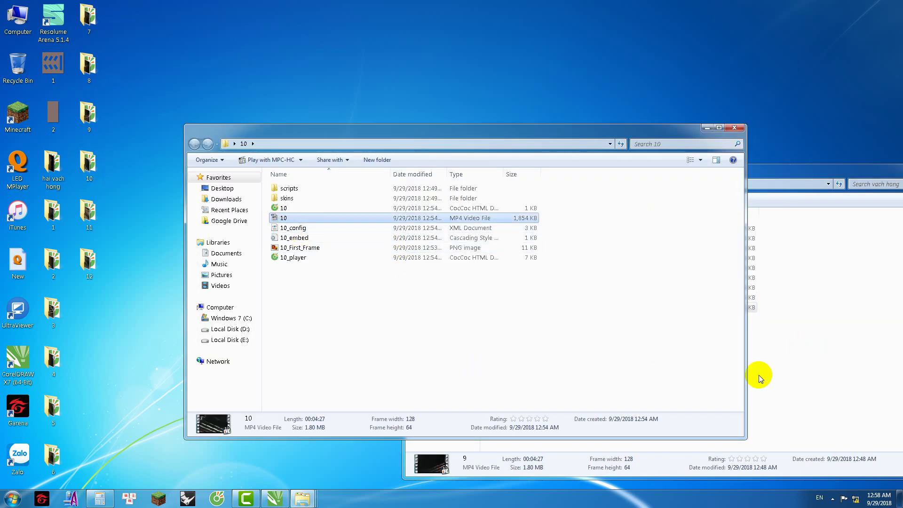
left_click(774, 375)
key("ctrl+v")
left_click(708, 128)
double_click(97, 219)
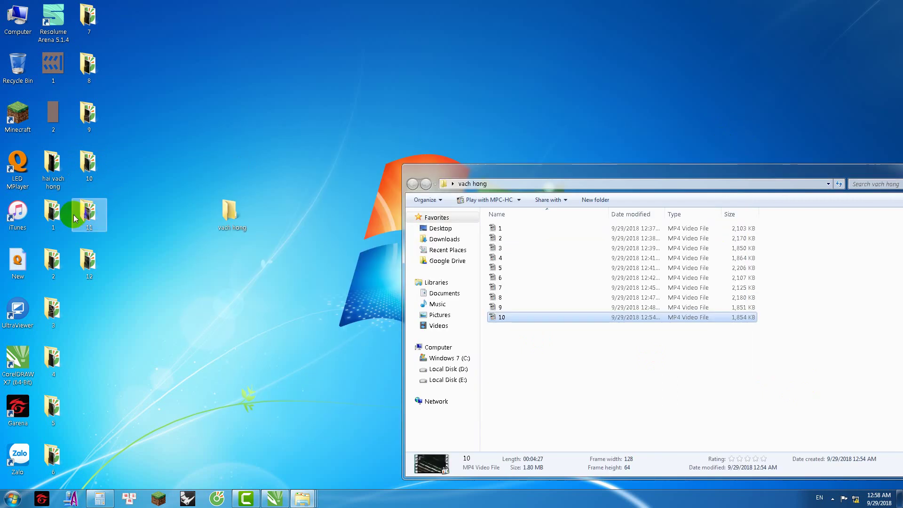
left_click(285, 217)
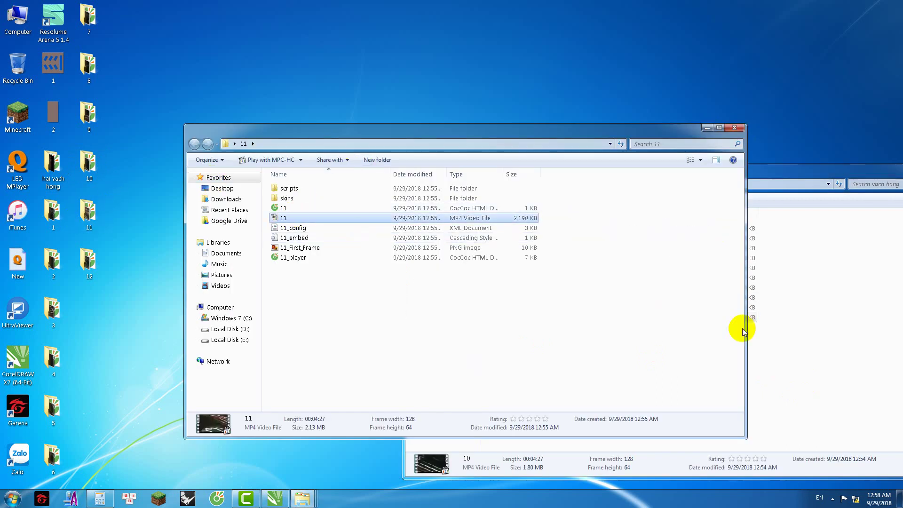
key("ctrl+x")
left_click(842, 350)
key("ctrl+v")
left_click(708, 127)
double_click(90, 266)
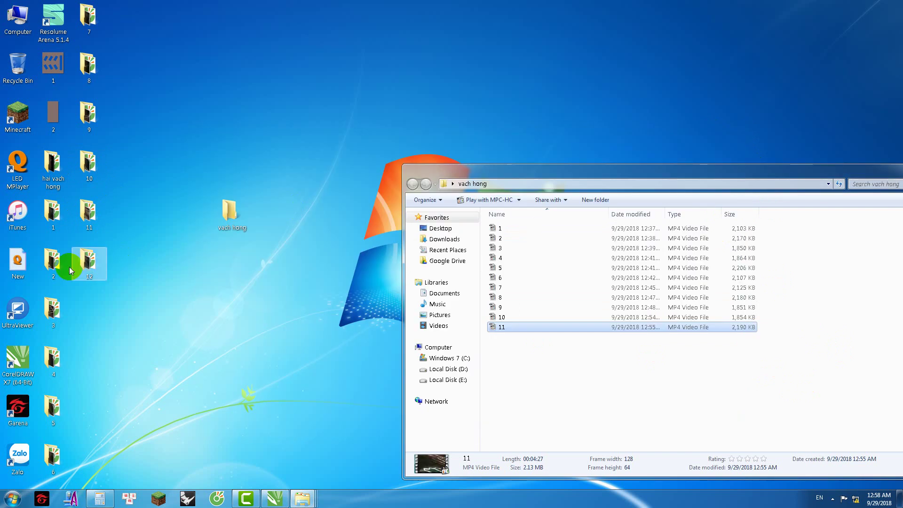
left_click(282, 217)
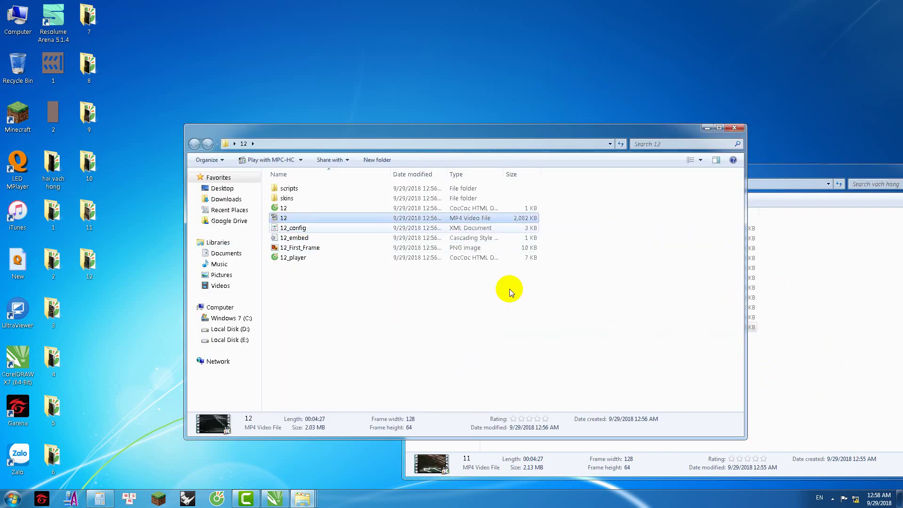
key("ctrl+x")
left_click(877, 350)
key("ctrl+v")
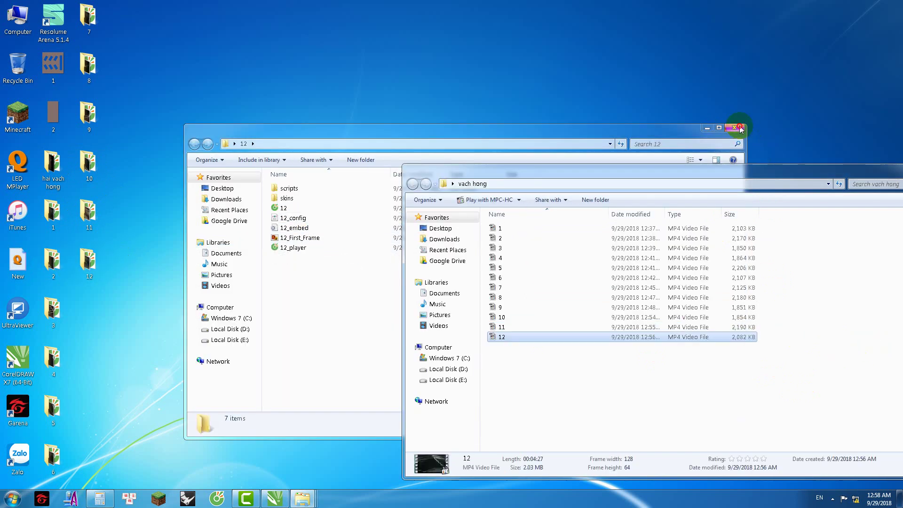
left_click(740, 128)
Step: Delete emptied desktop folders 7–12 and the second column, dismissing the in-use warning
left_click_drag(231, 213, 116, 314)
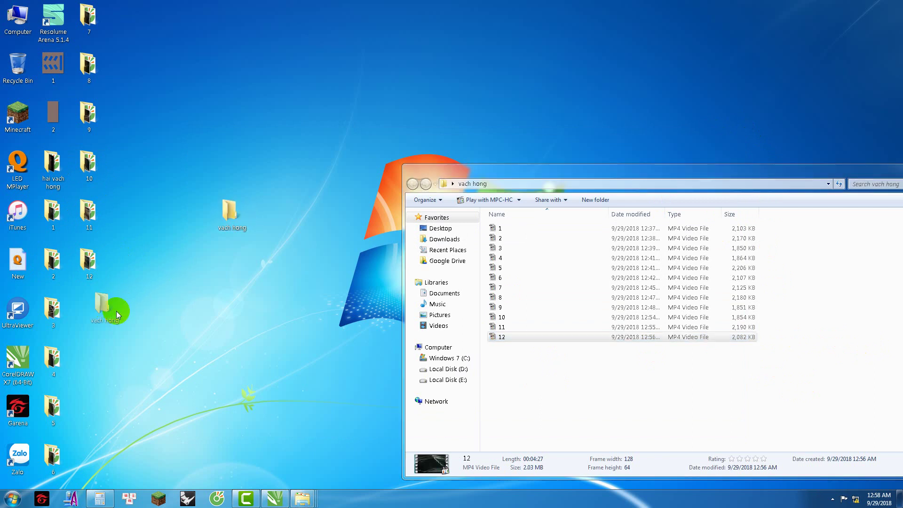
left_click_drag(140, 17, 77, 282)
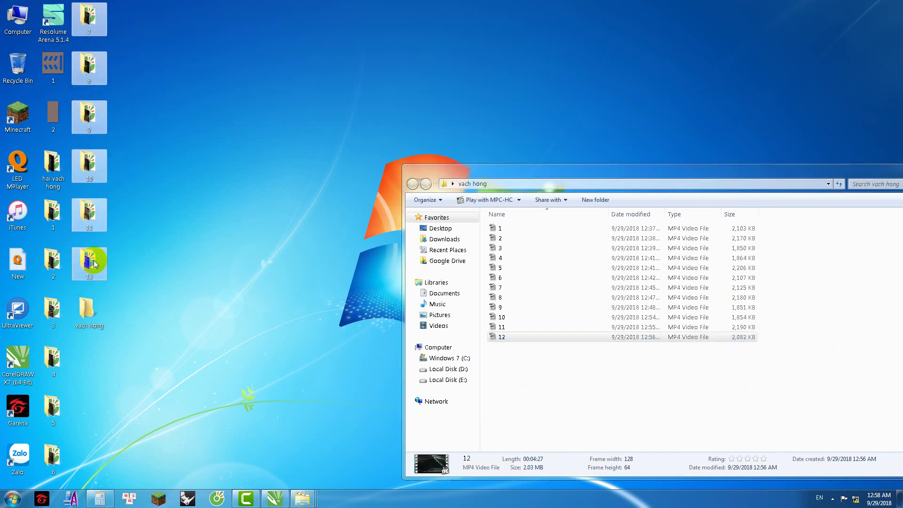
key("Delete")
key("Return")
left_click_drag(87, 175, 75, 367)
key("Delete")
key("Return")
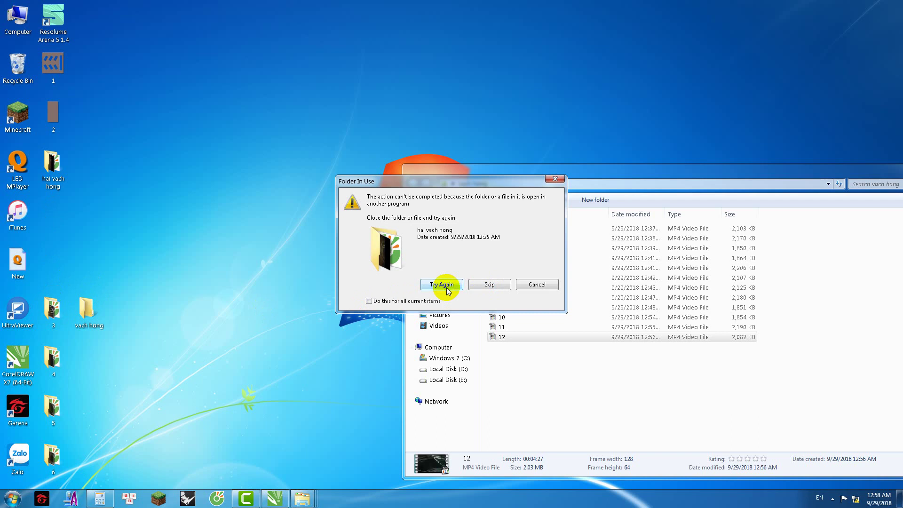
left_click(549, 286)
Step: Delete folders 3–6, reposition vach hong, and drag all twelve clips into Camtasia
left_click_drag(60, 278, 45, 463)
key("Delete")
key("Return")
left_click_drag(80, 313, 53, 214)
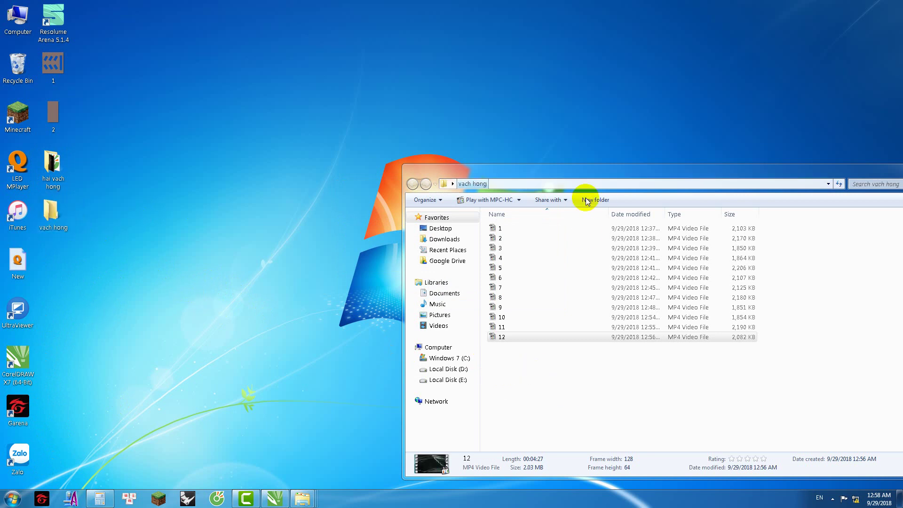
left_click_drag(520, 362, 132, 213)
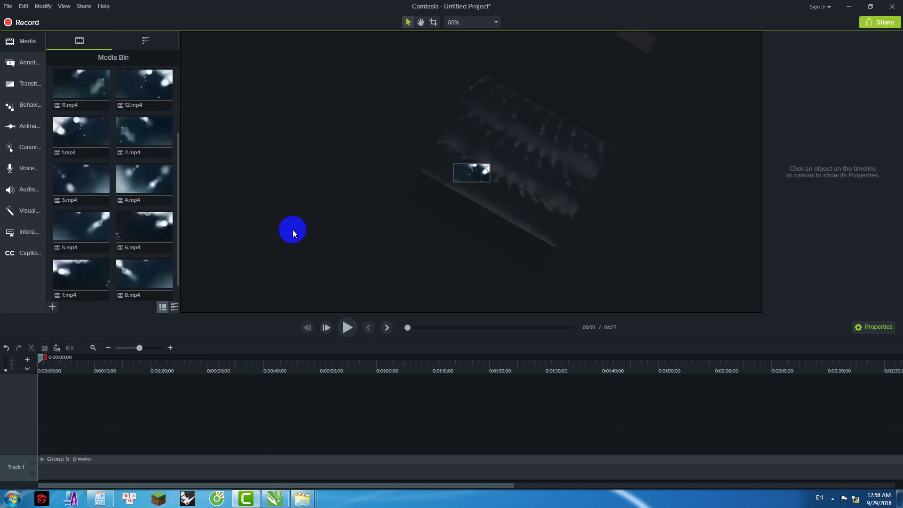
Step: Delete the old Group 5 clip from Track 1
scroll(298, 234, "down", 5)
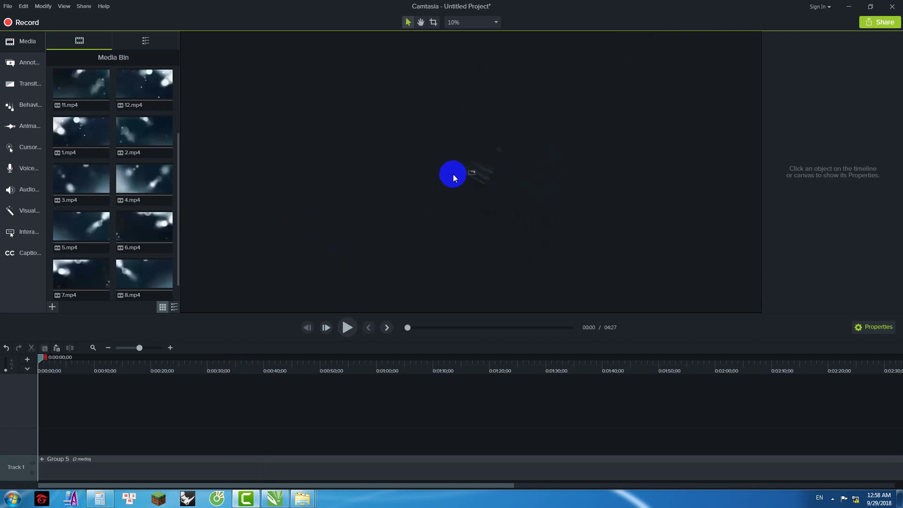
left_click(510, 205)
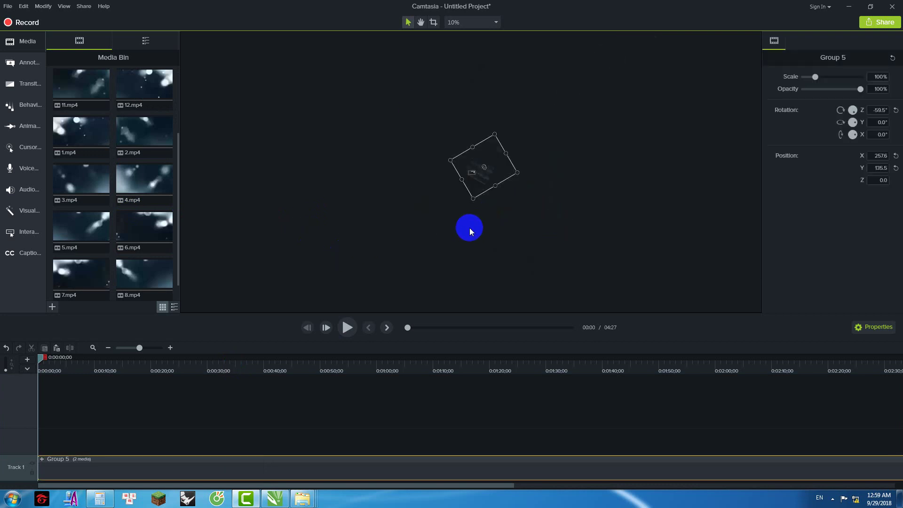
scroll(491, 161, "up", 4)
key("Delete")
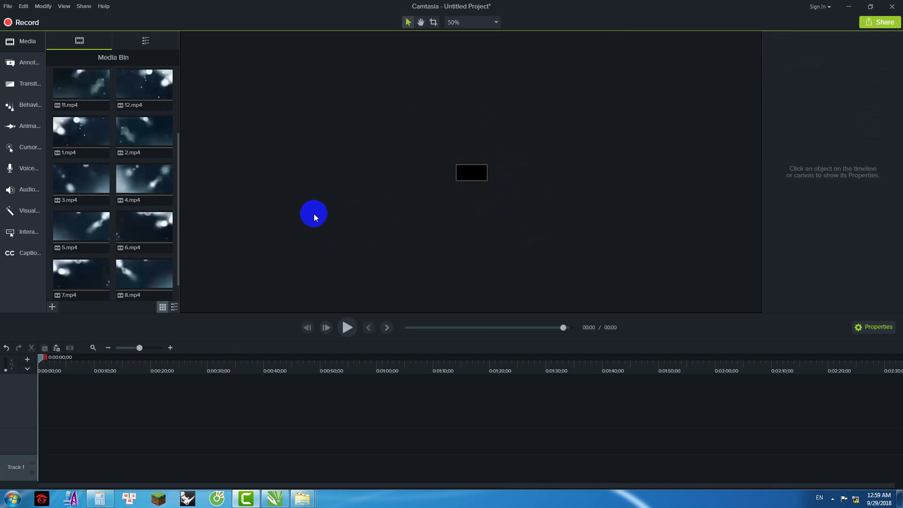
right_click(463, 199)
left_click(258, 202)
Step: Browse the Media Bin clips and end with 1.mp4 selected
left_click(76, 97)
scroll(108, 141, "up", 2)
left_click(134, 179, "ctrl")
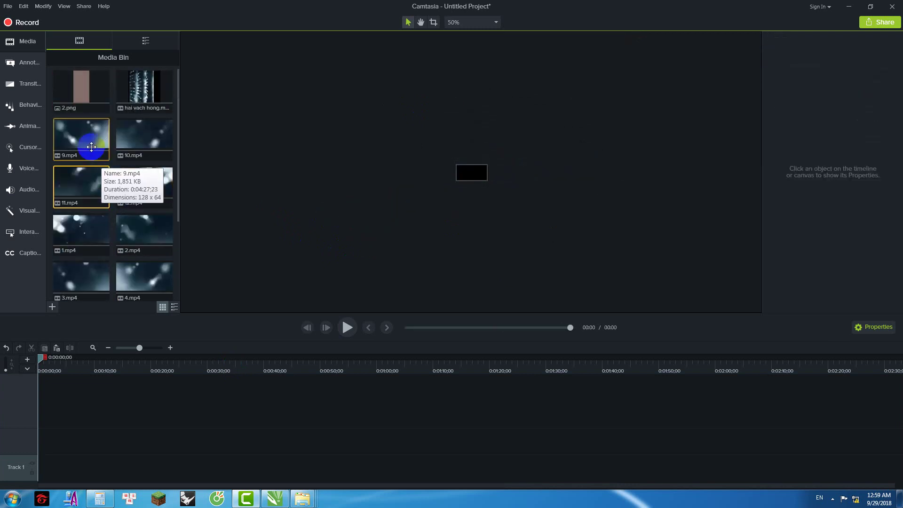
scroll(139, 171, "down", 3)
left_click(145, 279)
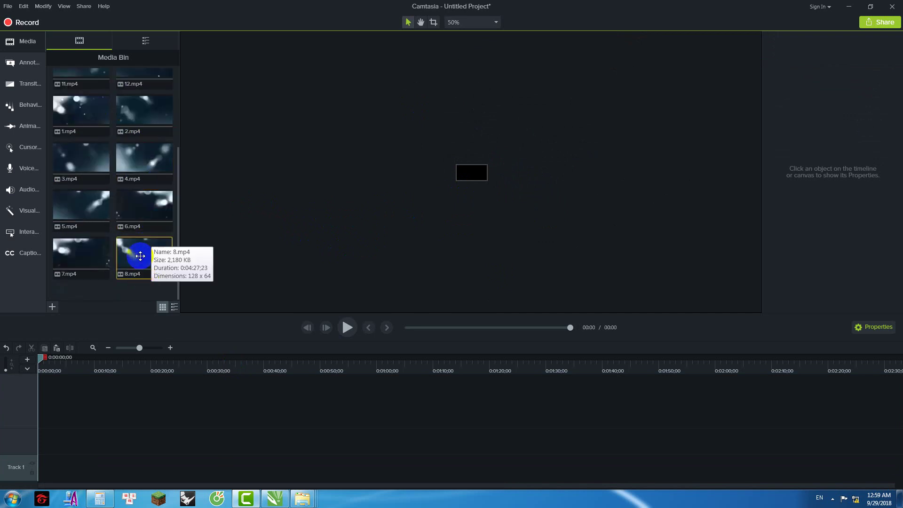
scroll(139, 256, "up", 2)
scroll(132, 257, "down", 2)
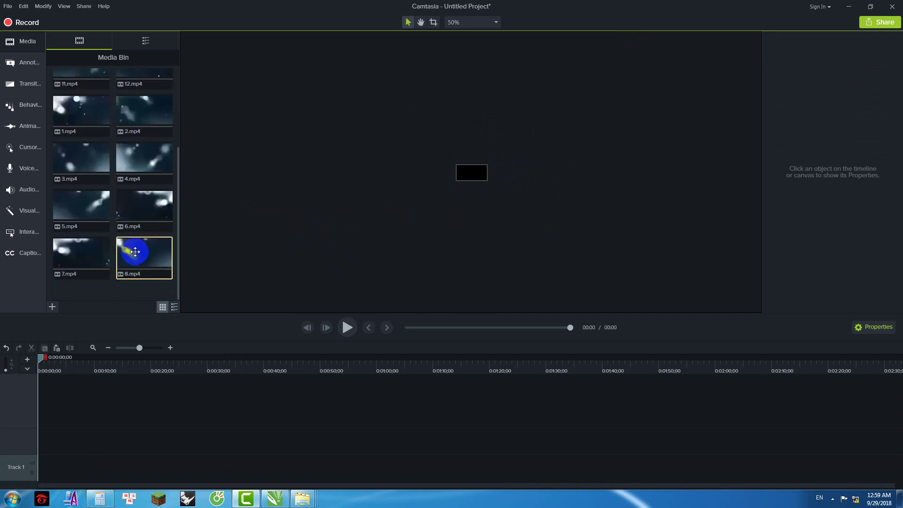
scroll(134, 221, "up", 1)
scroll(141, 200, "down", 1)
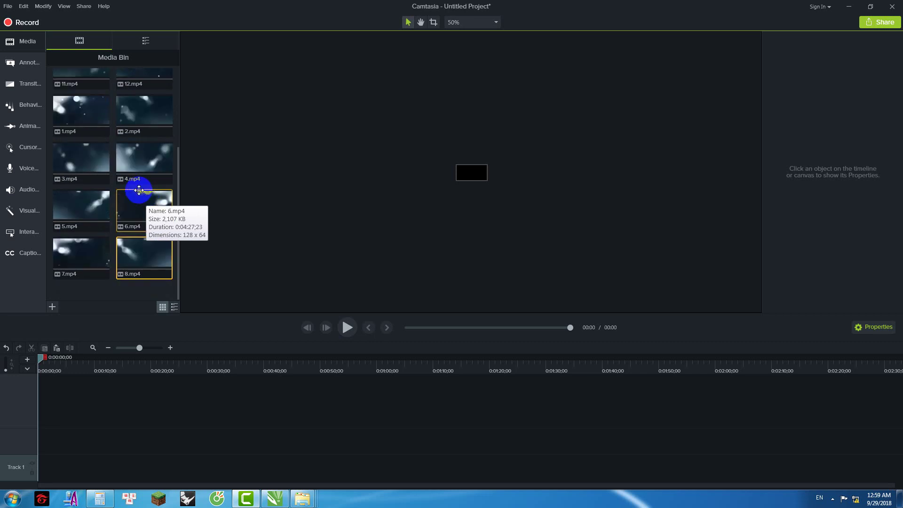
left_click(90, 207, "shift")
left_click(89, 132, "shift")
scroll(139, 202, "up", 2)
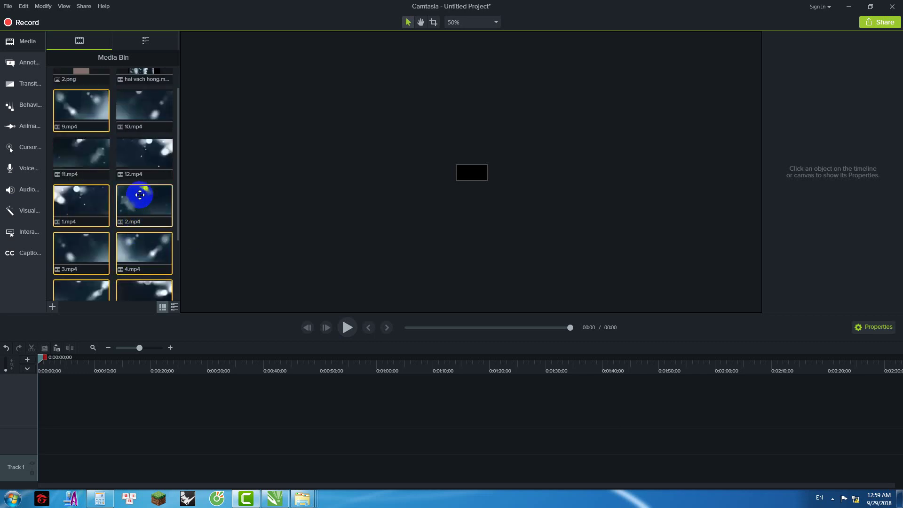
left_click(145, 137)
scroll(147, 185, "down", 2)
left_click(66, 167, "ctrl")
Step: Place 1.mp4 through 4.mp4 on the canvas in a top row
left_click_drag(325, 159, 377, 155)
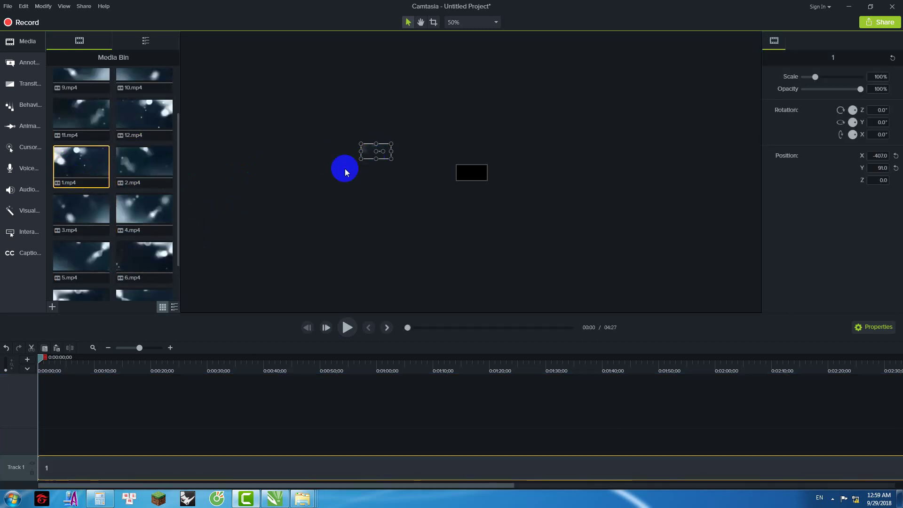
left_click_drag(141, 171, 330, 151)
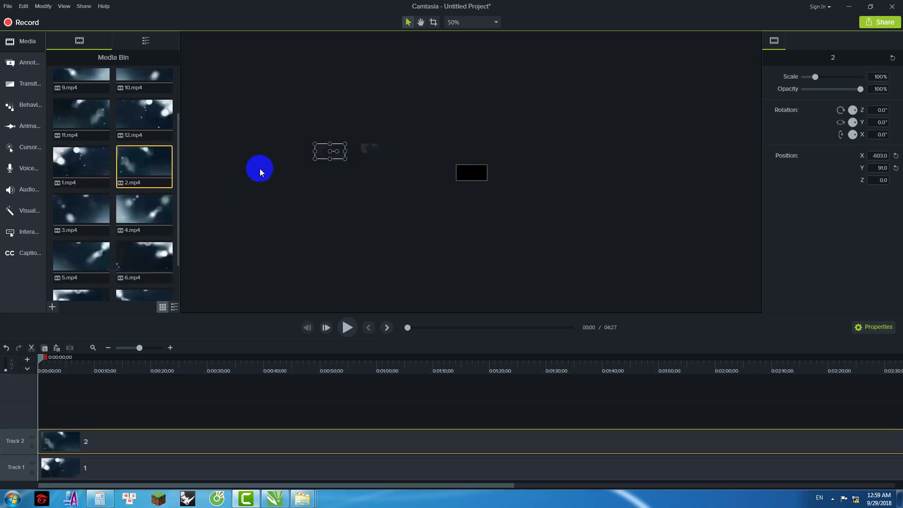
left_click_drag(101, 227, 289, 151)
left_click_drag(143, 207, 246, 151)
Step: Start a second row with 5.mp4 through 8.mp4 below the first
left_click_drag(79, 262, 246, 187)
left_click_drag(135, 258, 289, 188)
left_click_drag(177, 218, 177, 247)
left_click_drag(80, 252, 328, 186)
left_click_drag(129, 254, 374, 191)
left_click(271, 173)
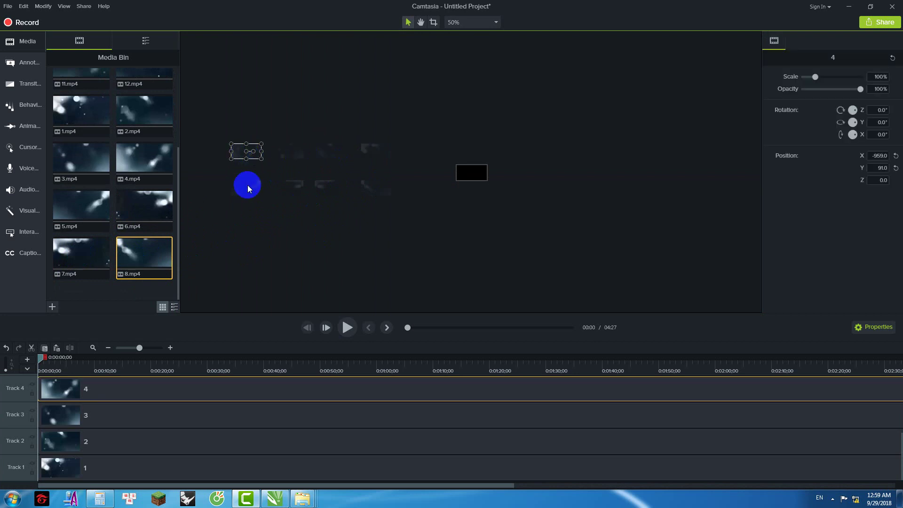
Step: Shift clips 8, 7, 6, 5 right and move clip 4 into the lower row
left_click(275, 220)
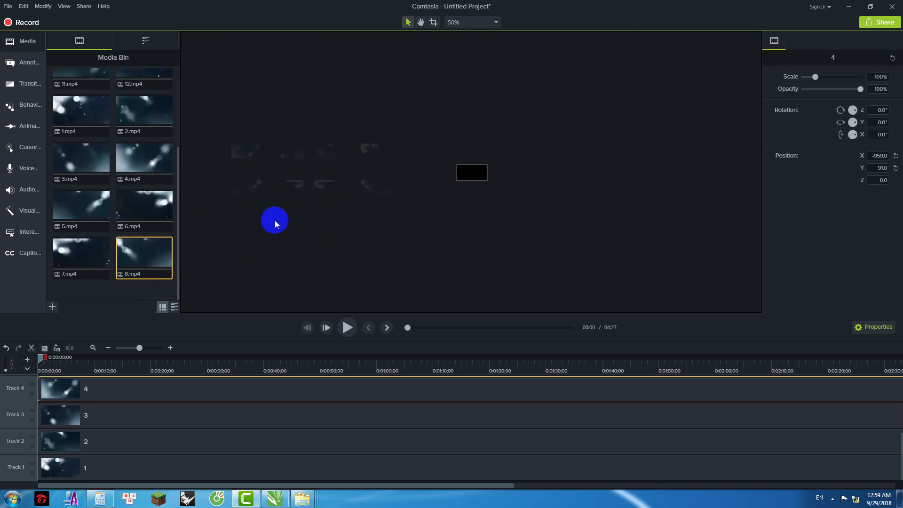
left_click(379, 191)
left_click(314, 196, "ctrl")
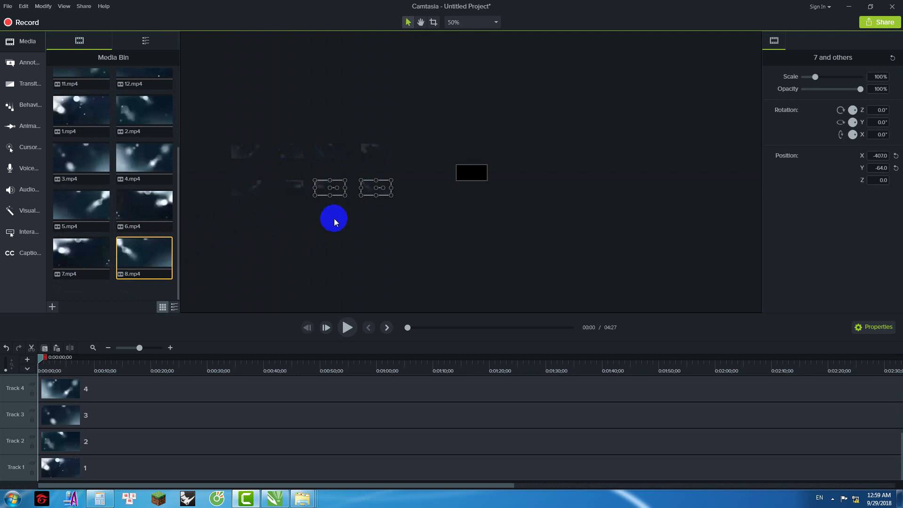
left_click(359, 202)
left_click_drag(370, 186, 565, 188)
left_click_drag(318, 191, 512, 190)
left_click_drag(290, 191, 332, 186)
left_click_drag(238, 185, 330, 188)
left_click_drag(252, 173, 289, 191)
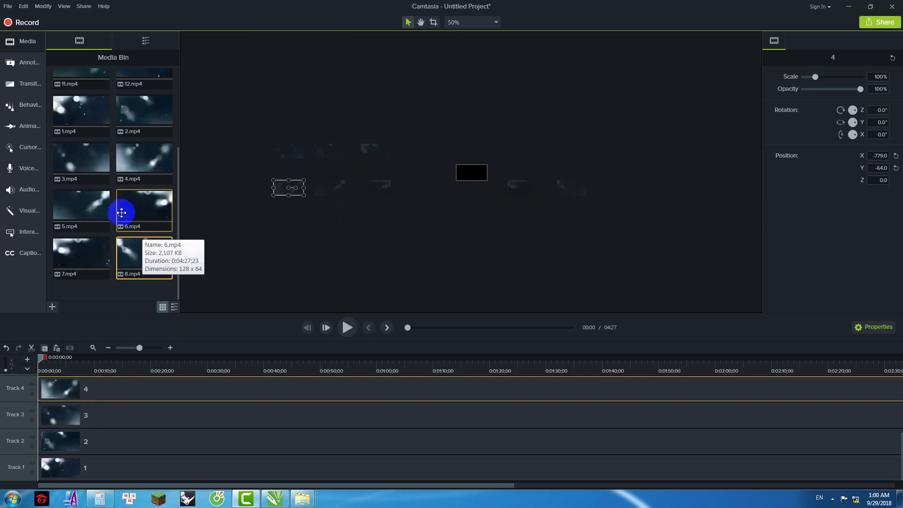
scroll(94, 126, "up", 3)
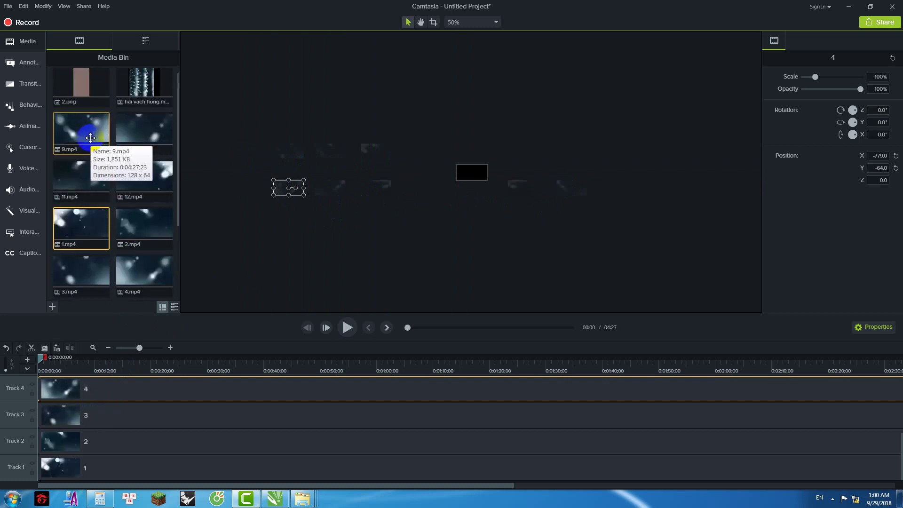
Step: Place 9.mp4 through 12.mp4 on the canvas to the right
left_click_drag(91, 137, 620, 190)
left_click_drag(142, 127, 615, 158)
left_click_drag(89, 182, 572, 152)
left_click_drag(132, 170, 522, 151)
left_click(321, 179)
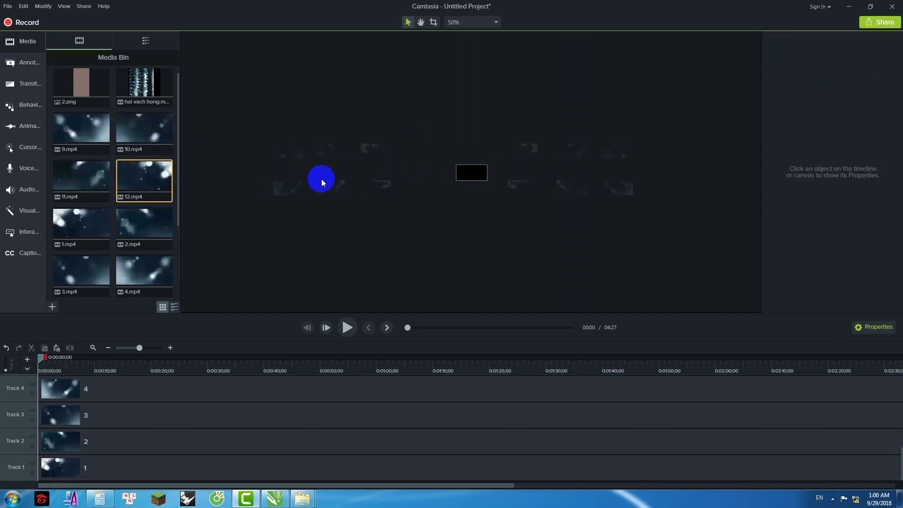
Step: Resize the project canvas to 550 × 550 in Project Settings
right_click(445, 191)
left_click(485, 259)
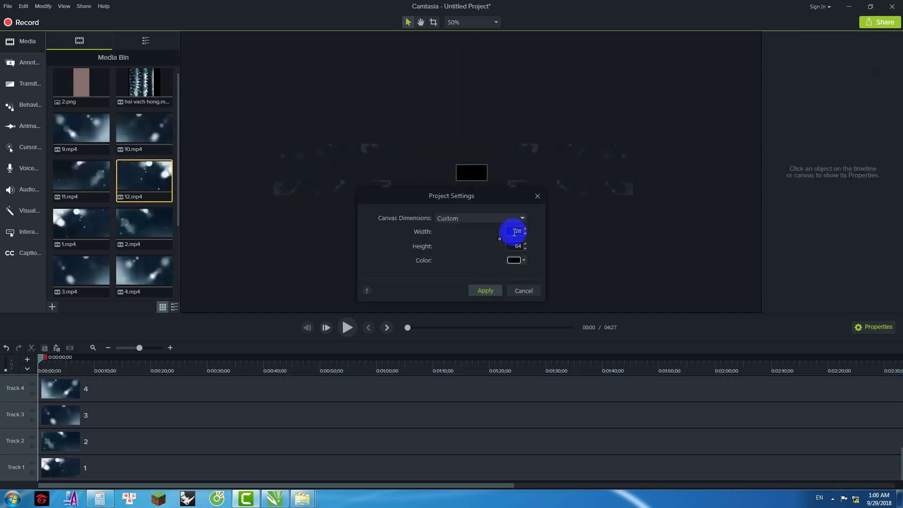
type("550")
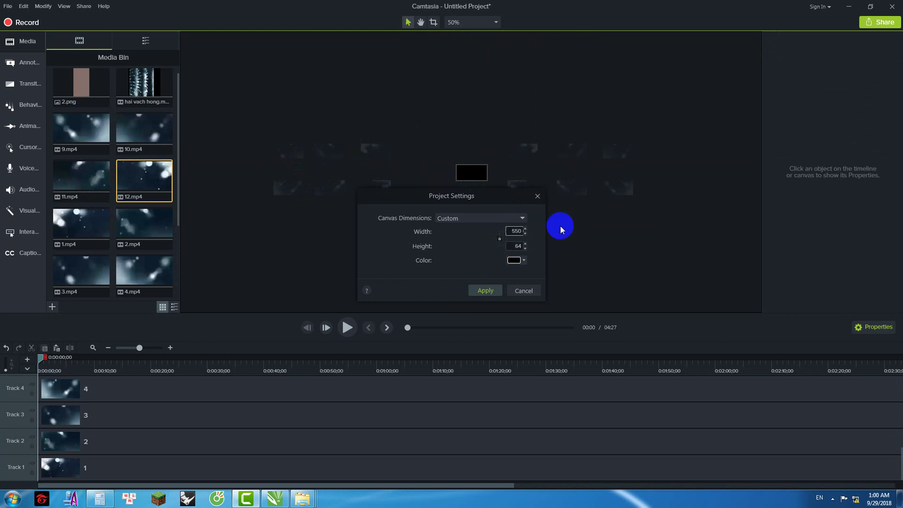
key("Tab")
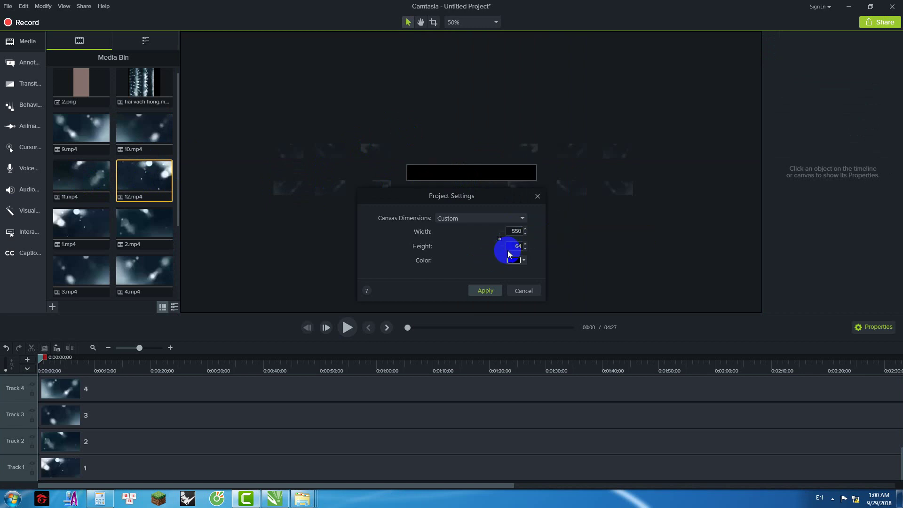
type("550")
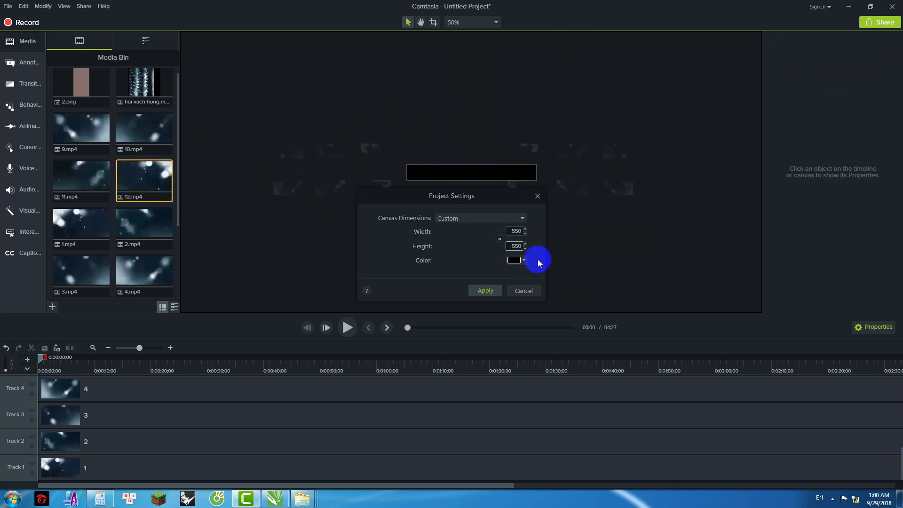
left_click(484, 290)
Step: Move clips 1–3 into the canvas's upper-left area, tilting clip 1 diagonally
left_click_drag(337, 139, 434, 111)
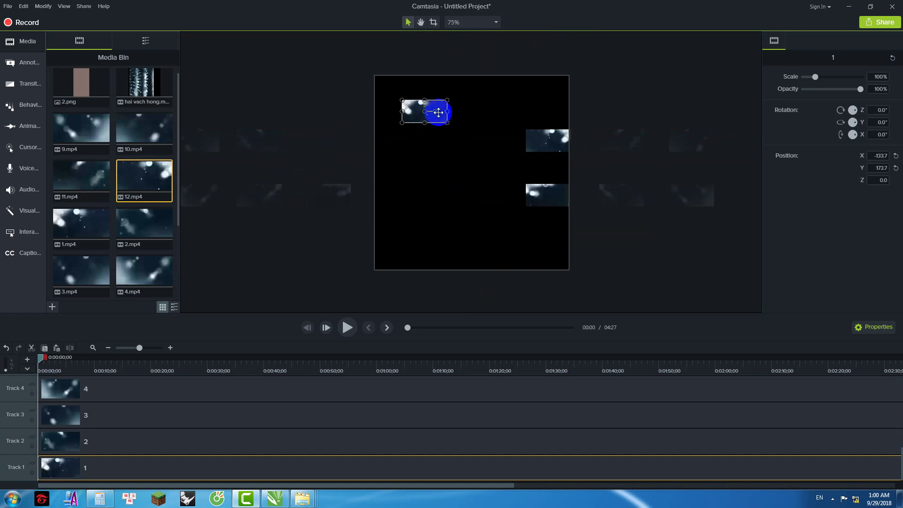
mouse_move(435, 112)
left_mouse_down()
mouse_move(433, 95)
mouse_move(442, 96)
left_mouse_up()
left_click_drag(298, 133, 397, 97)
left_click_drag(213, 144, 345, 102)
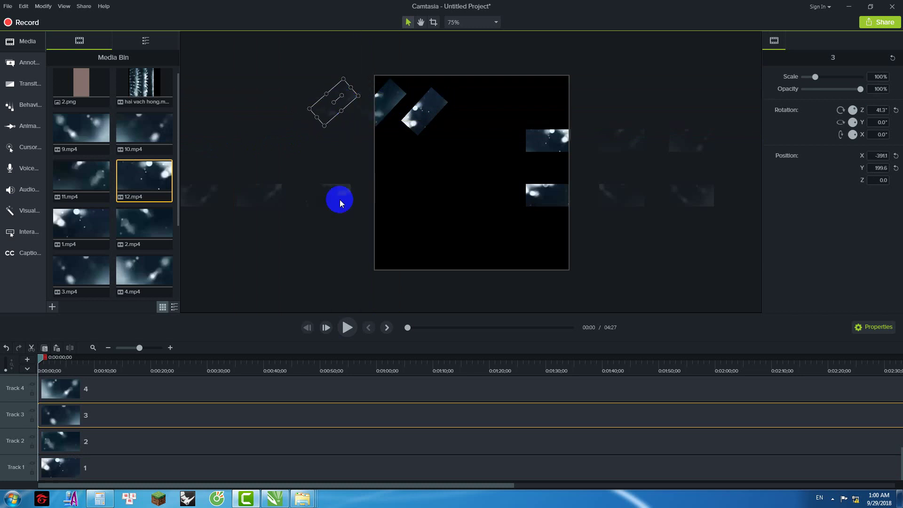
Step: Bring clips 4–6 onto the canvas as the lower row, tilting clip 4 diagonally
left_click(269, 196)
left_click(343, 197, "ctrl")
left_click_drag(317, 198, 463, 240)
left_click_drag(218, 204, 336, 175)
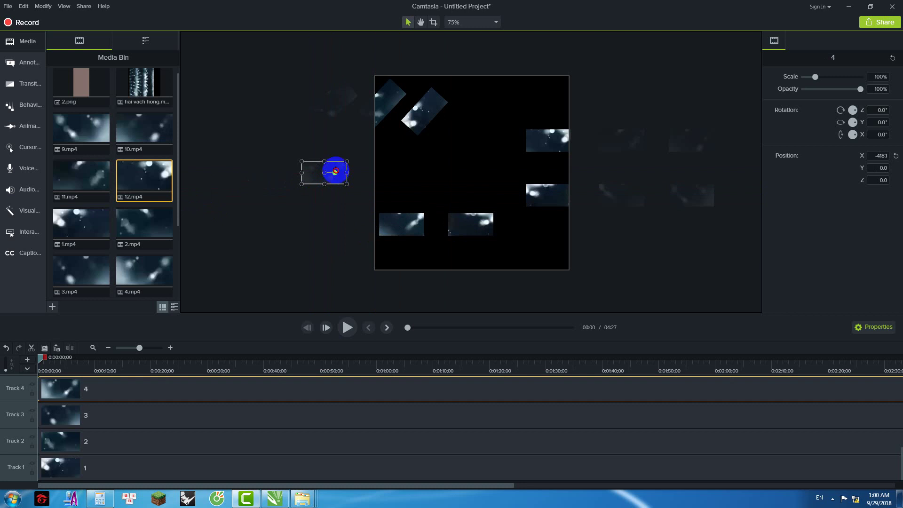
left_click_drag(336, 171, 315, 148)
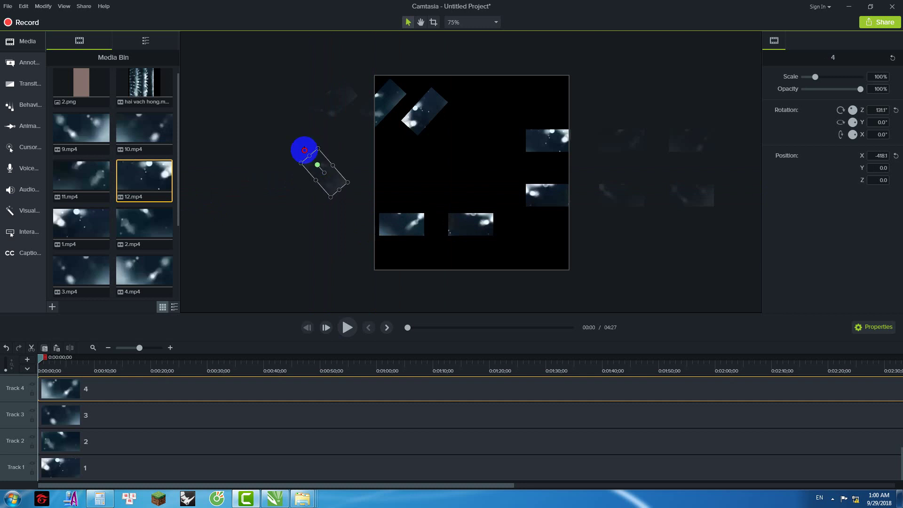
left_click_drag(389, 222, 362, 150)
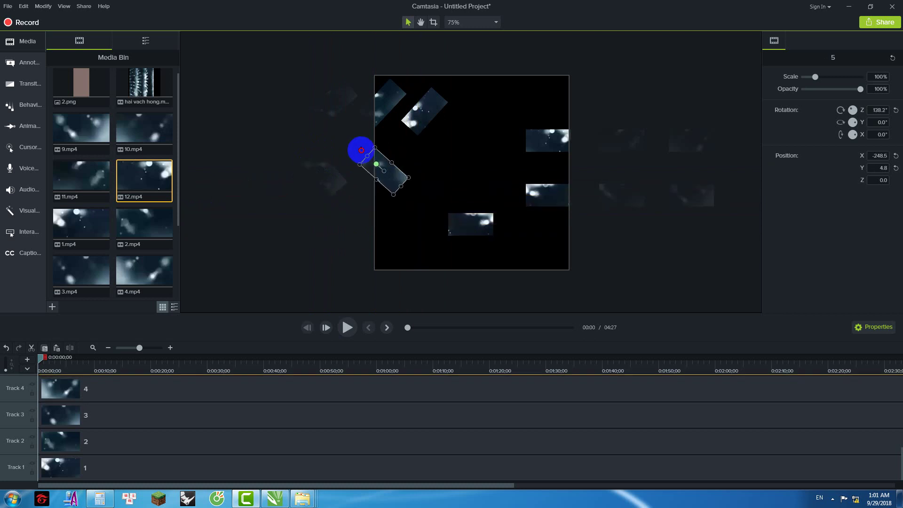
left_click_drag(450, 217, 453, 180)
Step: Select all six clips and shift the whole arrangement to the right
left_click(319, 130)
scroll(298, 99, "down", 1)
left_click_drag(300, 91, 653, 219)
left_click_drag(520, 151, 586, 167)
left_click(585, 147)
scroll(585, 147, "up", 1)
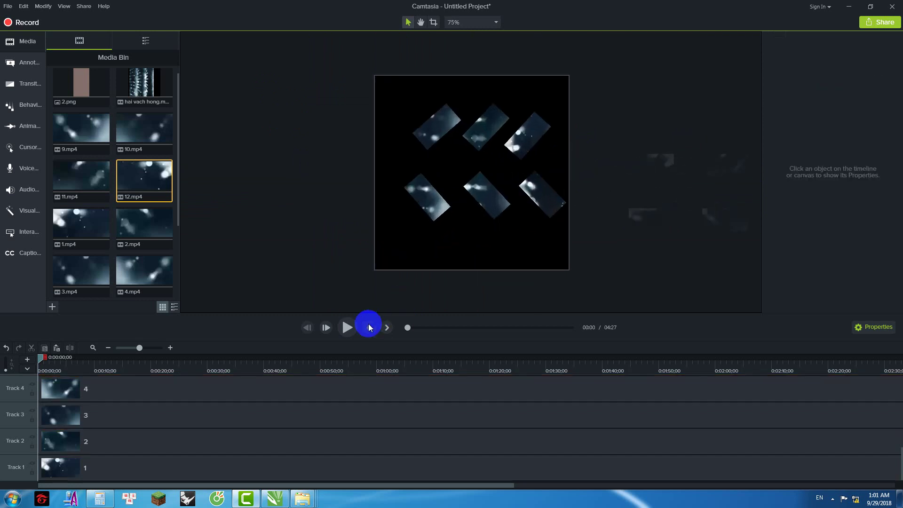
Step: Play a preview of the six-clip arrangement, then pause it
left_click(346, 328)
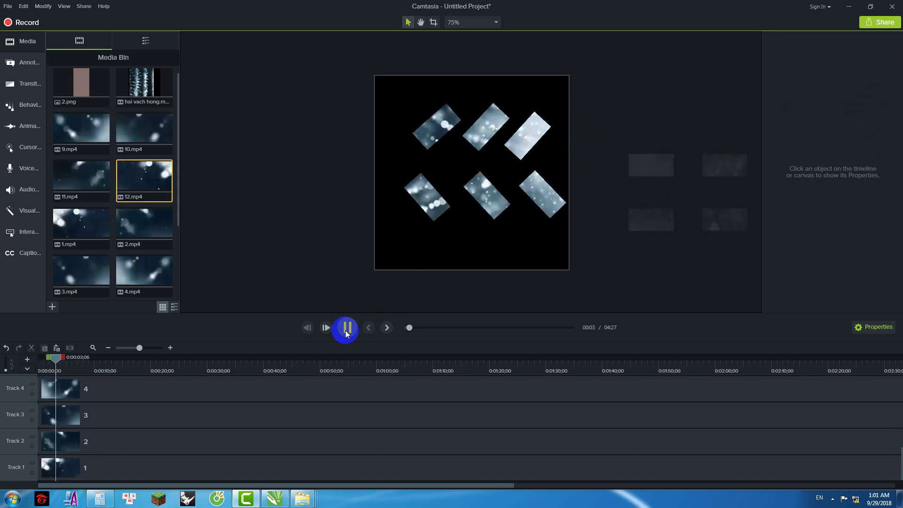
key("space")
scroll(550, 187, "down", 2)
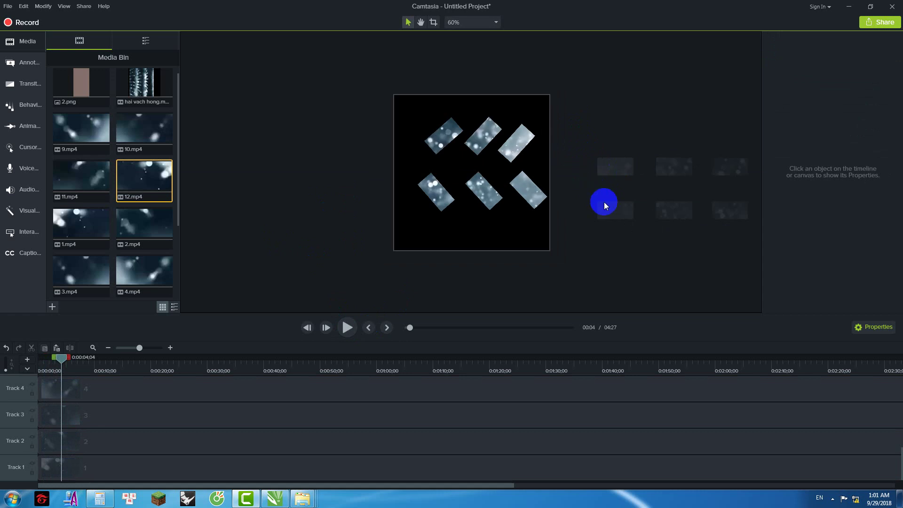
left_click(571, 237)
left_click(546, 231)
Step: Widen the canvas to 1100 and move the six clips to its left side
right_click(521, 243)
left_click(536, 292)
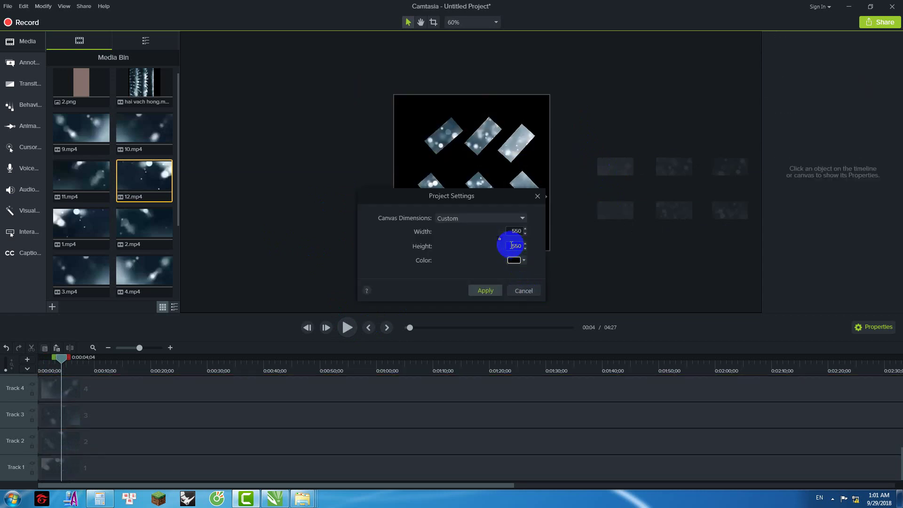
type("1100")
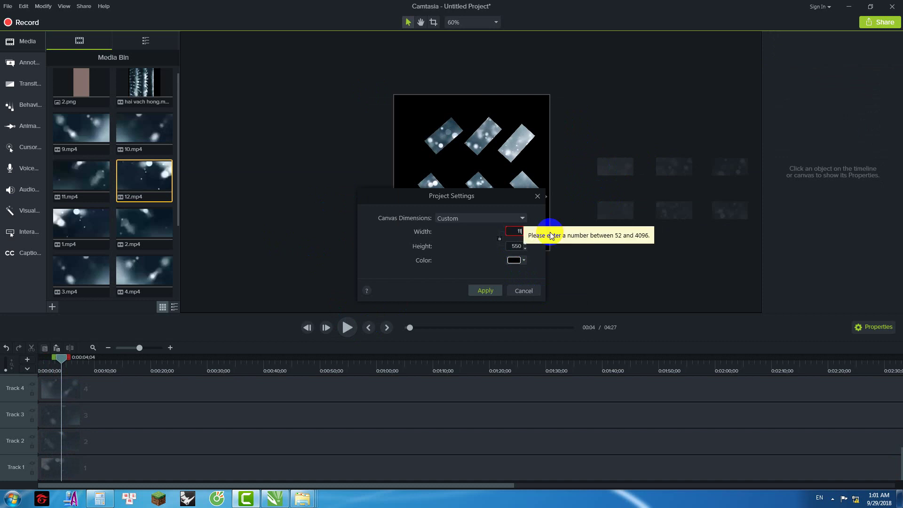
key("Return")
left_click_drag(400, 80, 579, 240)
left_click_drag(478, 198, 426, 207)
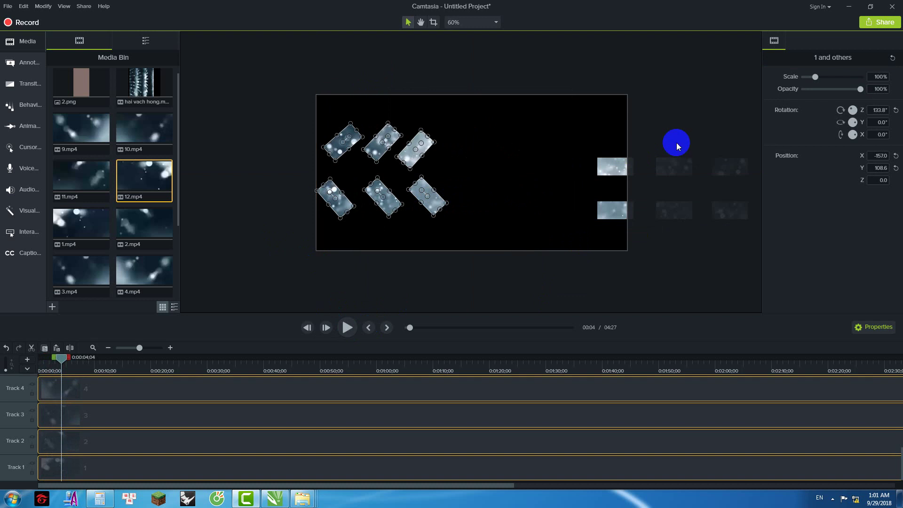
left_click(605, 168)
Step: Place clips 7, 8 and 9 on the canvas's right side, tilting clip 9 and nudging them about 50 px left
left_click_drag(611, 211, 532, 191)
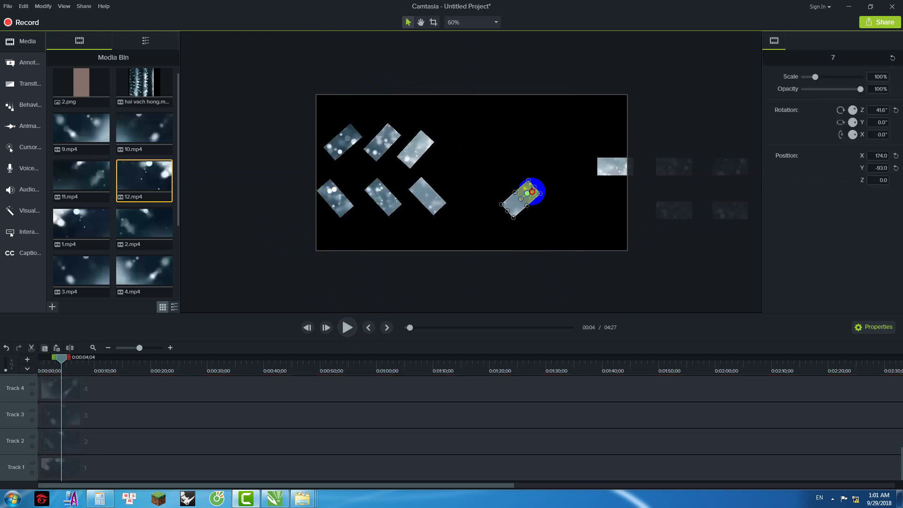
left_click_drag(677, 209, 599, 195)
scroll(591, 201, "up", 2)
scroll(560, 208, "down", 3)
scroll(711, 204, "up", 2)
scroll(600, 195, "up", 1)
left_click_drag(724, 225, 706, 221)
left_click(623, 211)
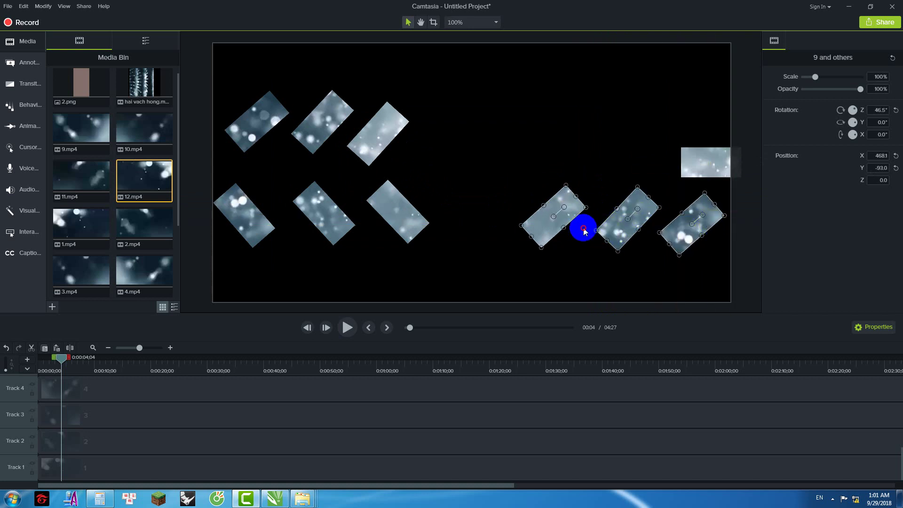
left_click_drag(629, 220, 602, 216)
scroll(633, 216, "down", 2)
left_click(633, 216)
scroll(633, 216, "up", 1)
Step: Bring clips 12, 11 and 10 onto the canvas, tilting clip 10 to about -46.7°
left_click_drag(632, 163, 527, 142)
left_click_drag(733, 165, 575, 144)
scroll(539, 177, "down", 2)
left_click_drag(685, 165, 585, 141)
scroll(589, 145, "up", 3)
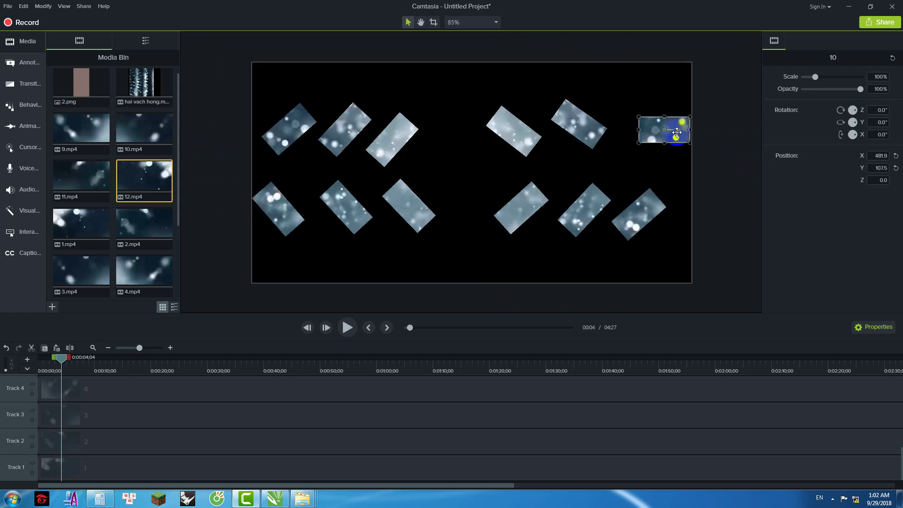
left_click_drag(677, 130, 655, 141)
scroll(648, 175, "down", 2)
left_click(648, 175)
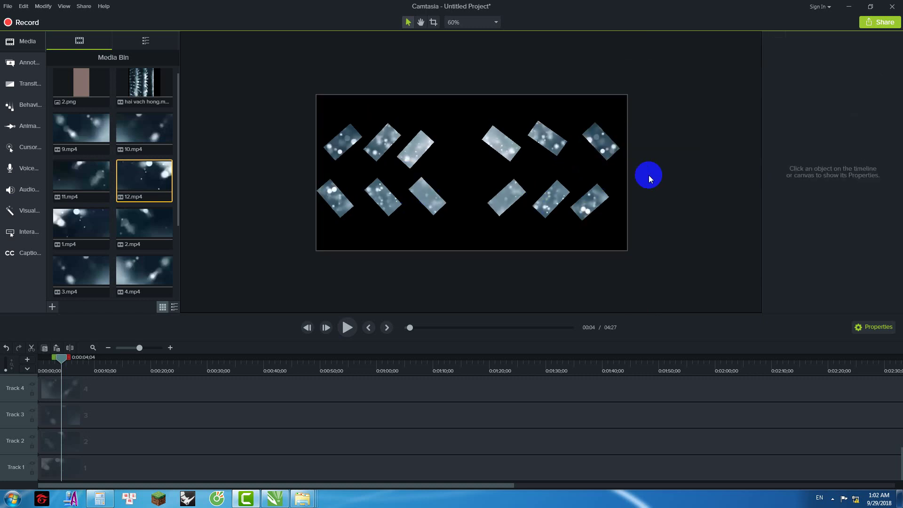
scroll(511, 176, "up", 1)
Step: Preview the layout to 00:20, then delete the three right-hand bottom-row clips
key("space")
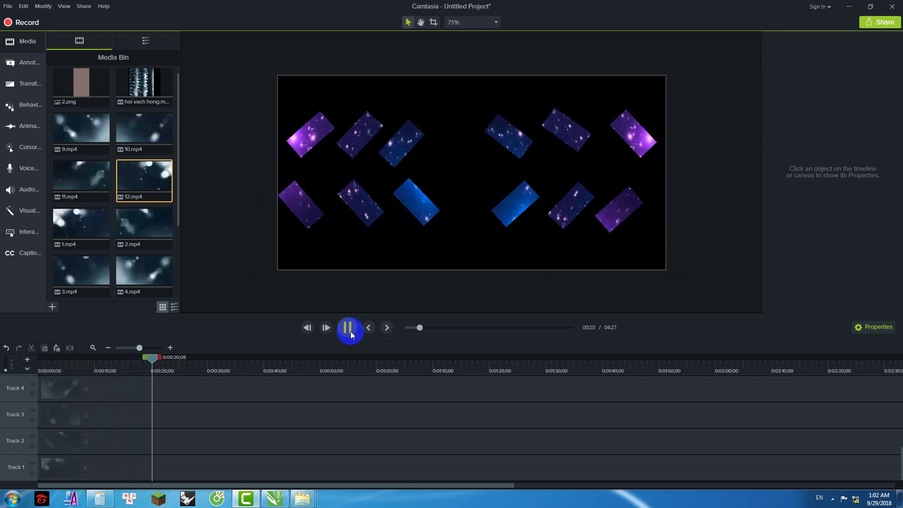
key("space")
left_click(515, 200)
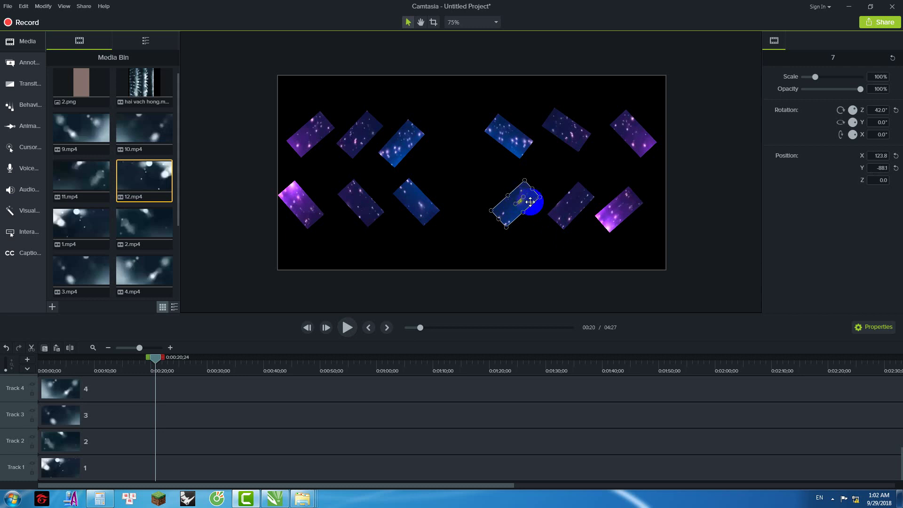
key("Delete")
left_click(571, 209)
key("Delete")
left_click(621, 213)
key("Delete")
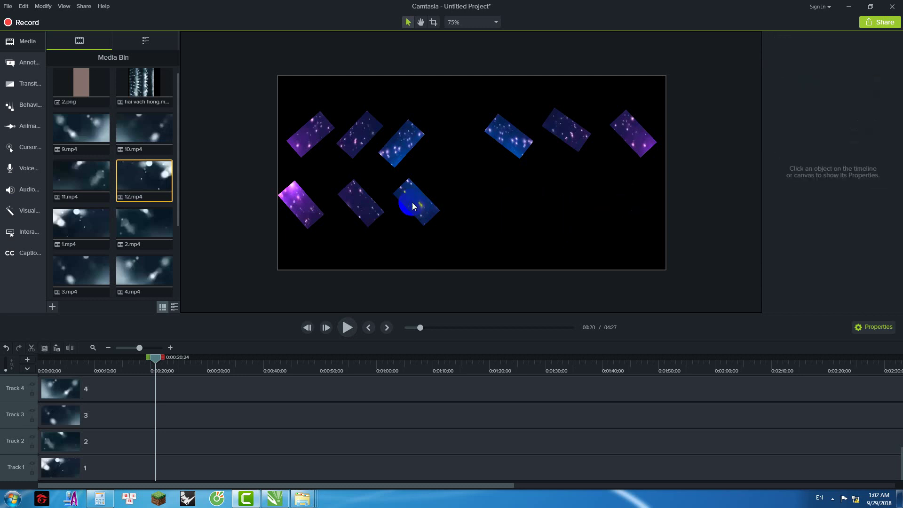
Step: Leave clip 6 in place and return the playhead to the start
left_click(414, 202)
mouse_move(437, 210)
left_mouse_down()
mouse_move(536, 209)
mouse_move(436, 210)
left_mouse_up()
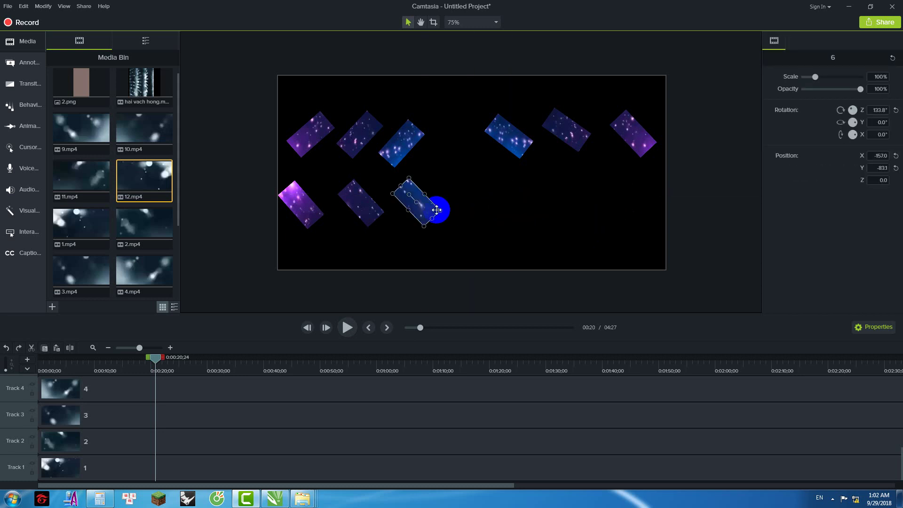
left_click_drag(158, 361, 14, 377)
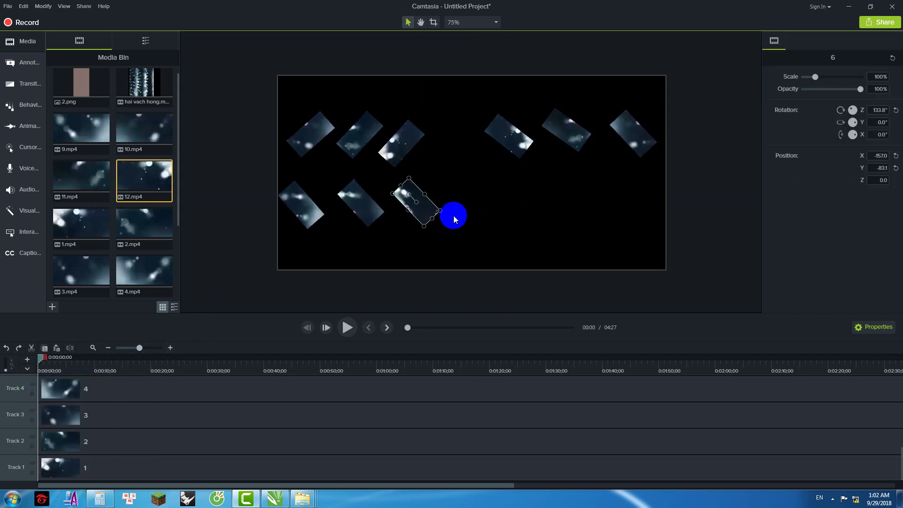
Step: Flip clips 6 and 5 180° on Y and move them into the bottom row's right half
left_click_drag(425, 210, 518, 210)
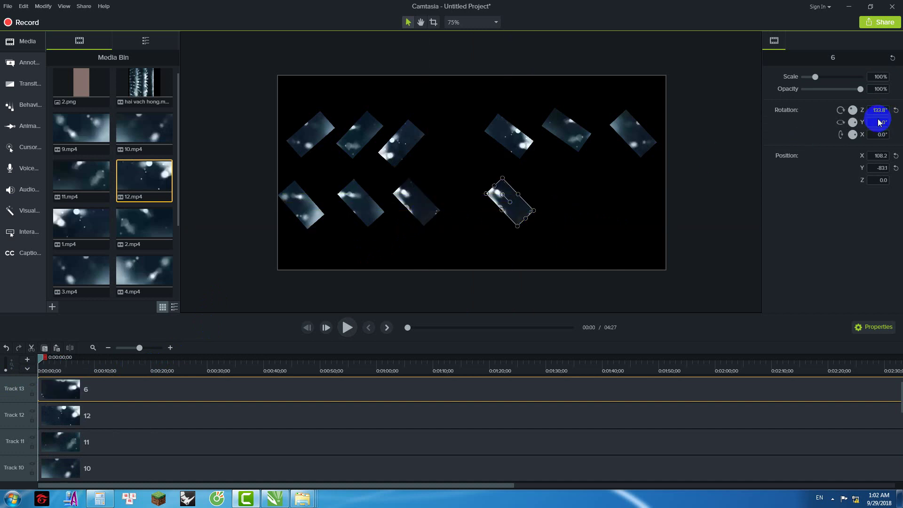
key("Return")
left_click(370, 208)
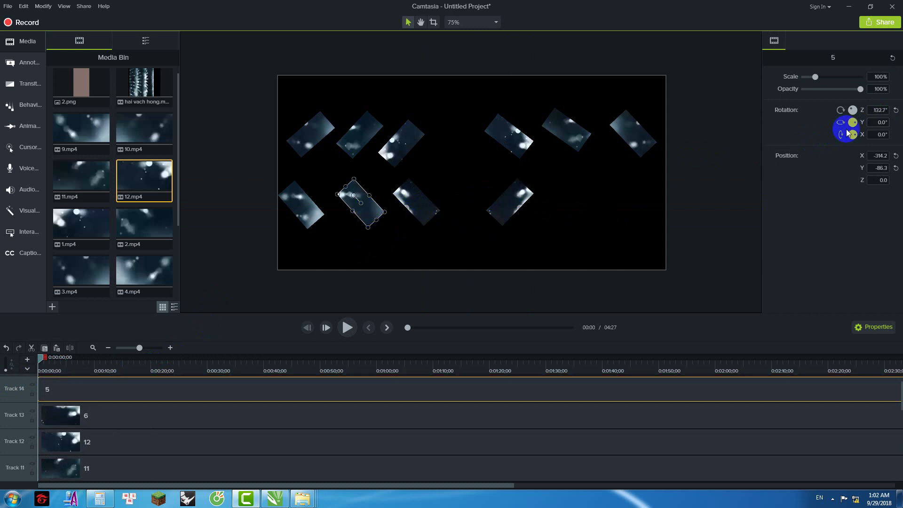
left_click_drag(872, 122, 900, 126)
type("18")
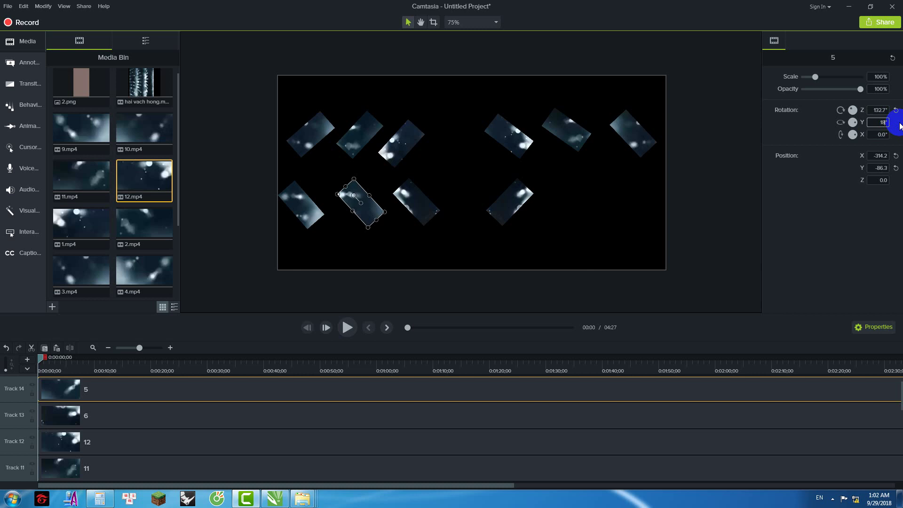
type("0")
key("Return")
left_click_drag(359, 208, 570, 203)
Step: Flip clip 4 180° on Y and move it to the bottom row's right end
left_click(306, 214)
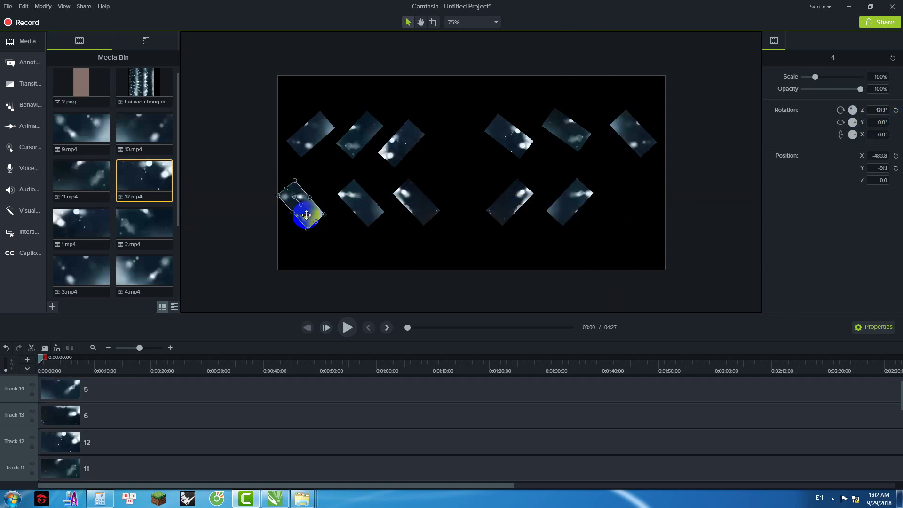
left_click(871, 110)
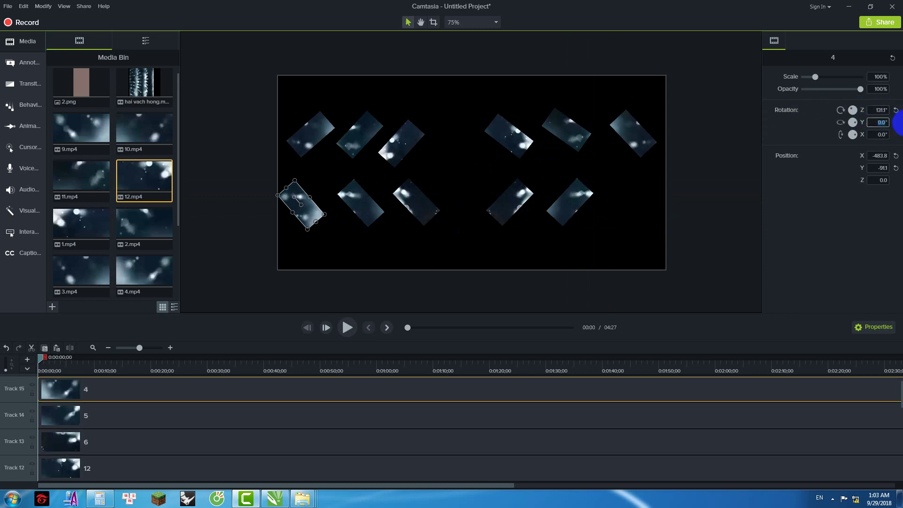
type("180")
key("Return")
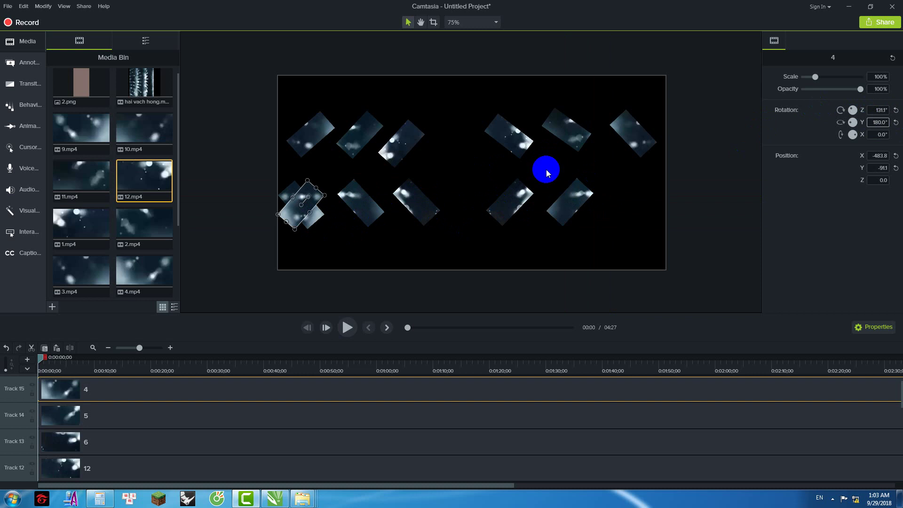
left_click_drag(464, 212, 623, 214)
left_click(340, 339)
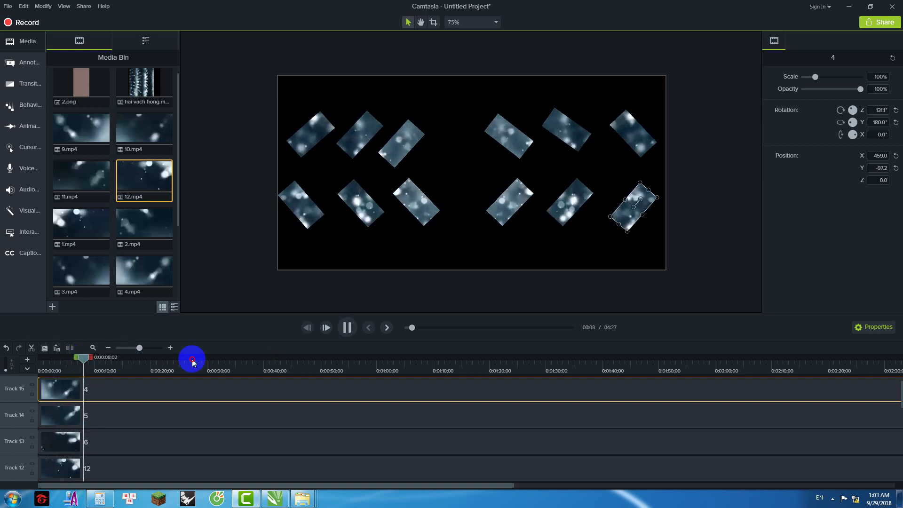
left_click(336, 371)
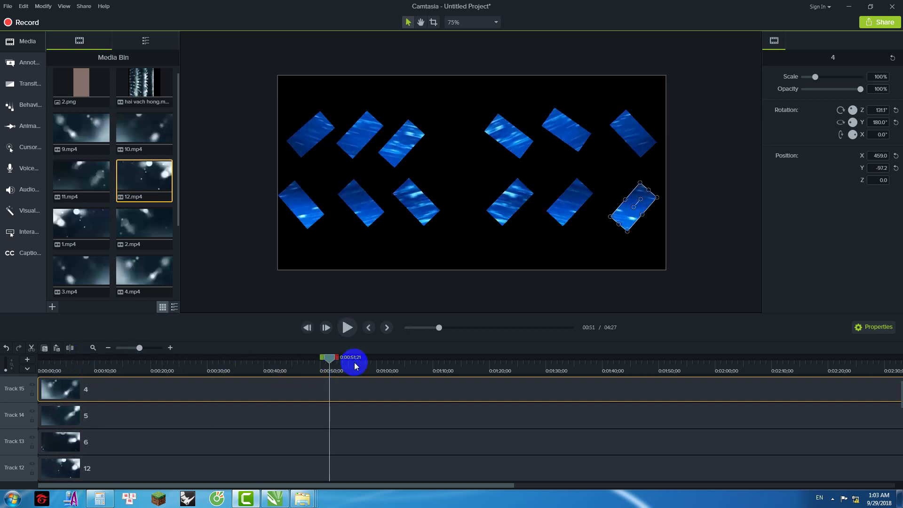
left_click(347, 327)
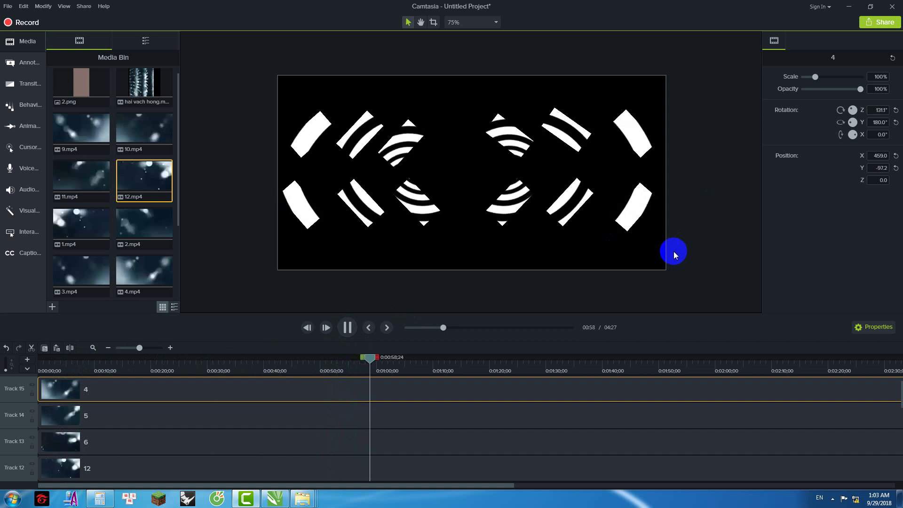
Step: Open Project Settings and compute 12 × 32 × 4 = 1536 in Calculator
right_click(696, 224)
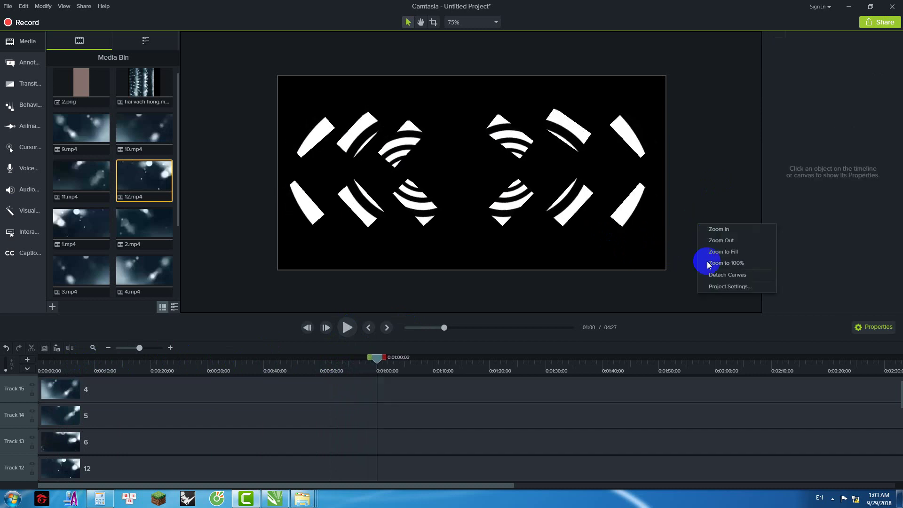
left_click(715, 288)
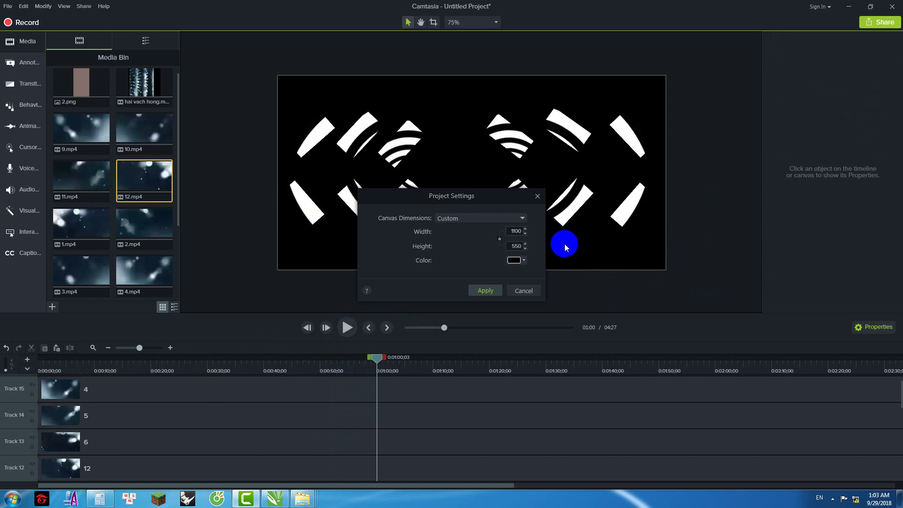
left_click(100, 499)
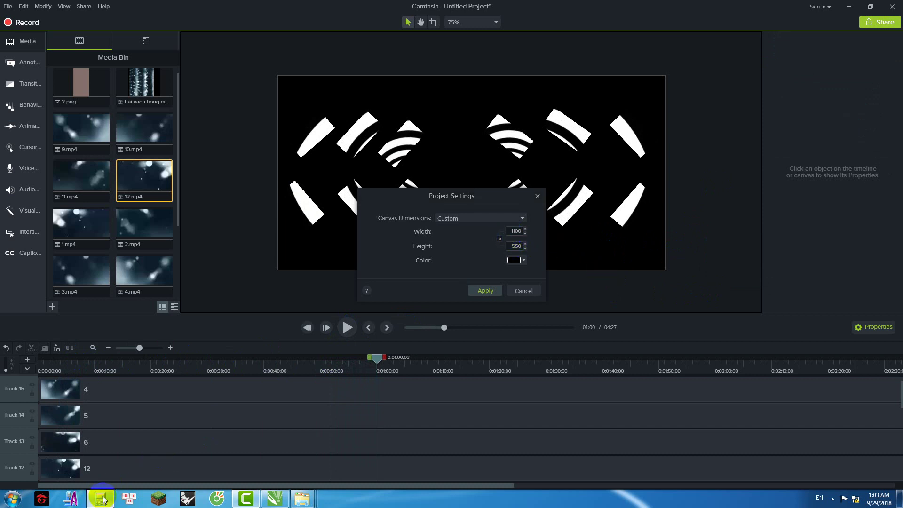
left_click(173, 306)
left_click(154, 350)
left_click(191, 335)
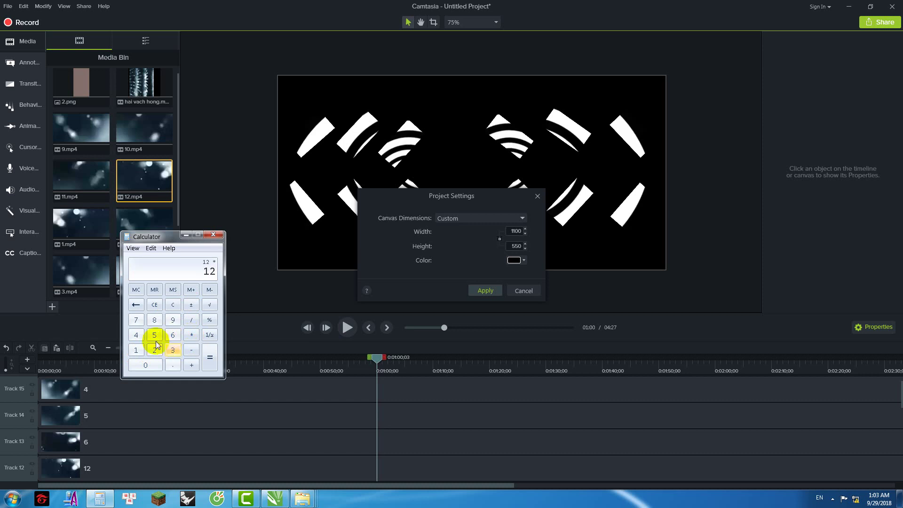
left_click(174, 349)
left_click(155, 350)
left_click(191, 335)
left_click(137, 335)
left_click(210, 359)
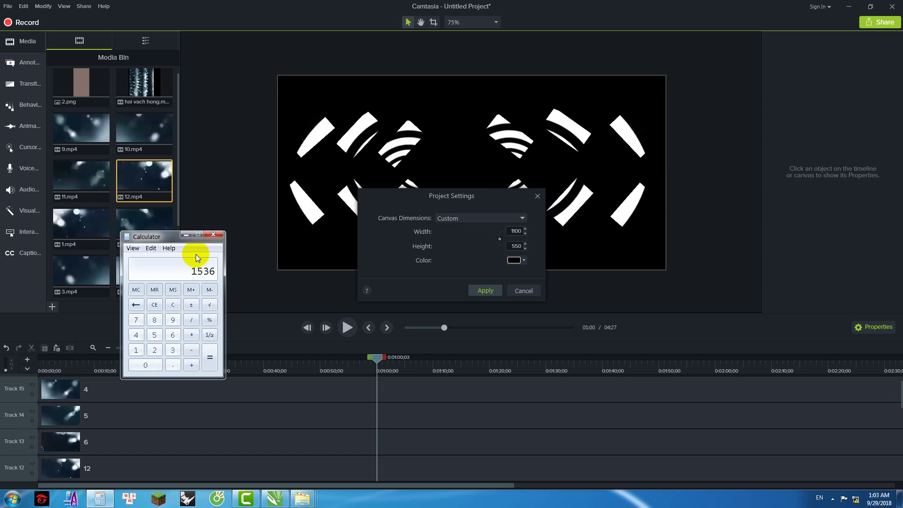
Step: Set the canvas width to 1536 and start replacing the height value
double_click(510, 231)
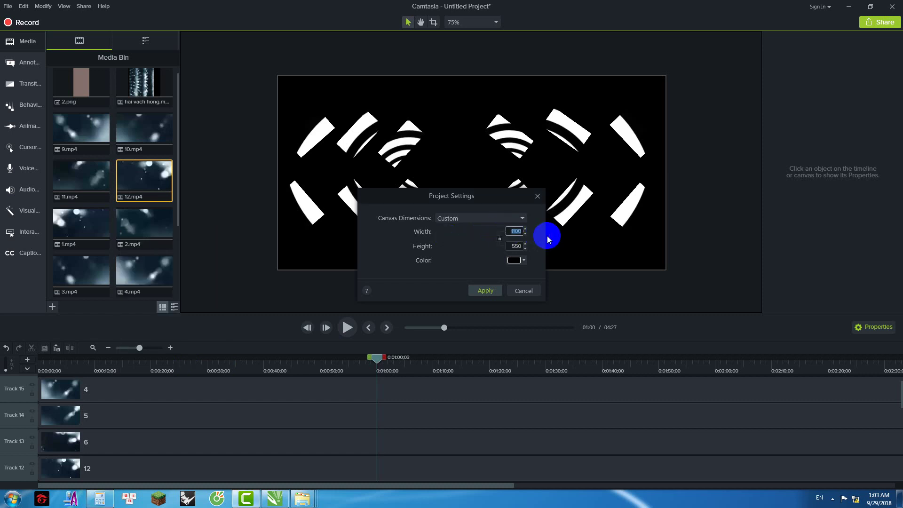
left_click(101, 498)
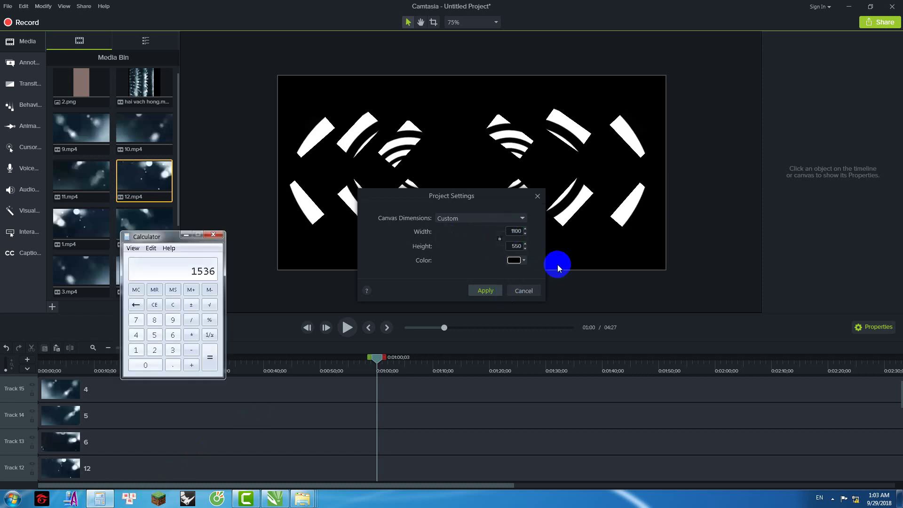
left_click(512, 231)
type("1536")
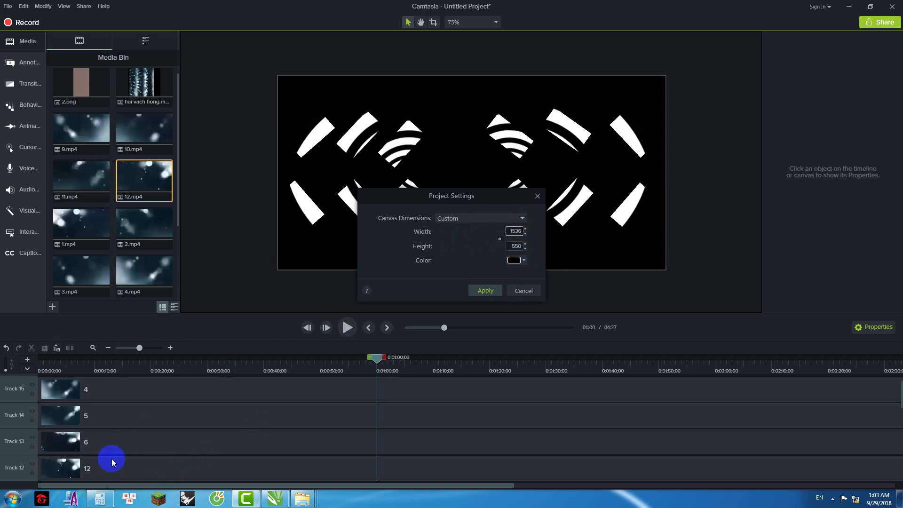
left_click(101, 497)
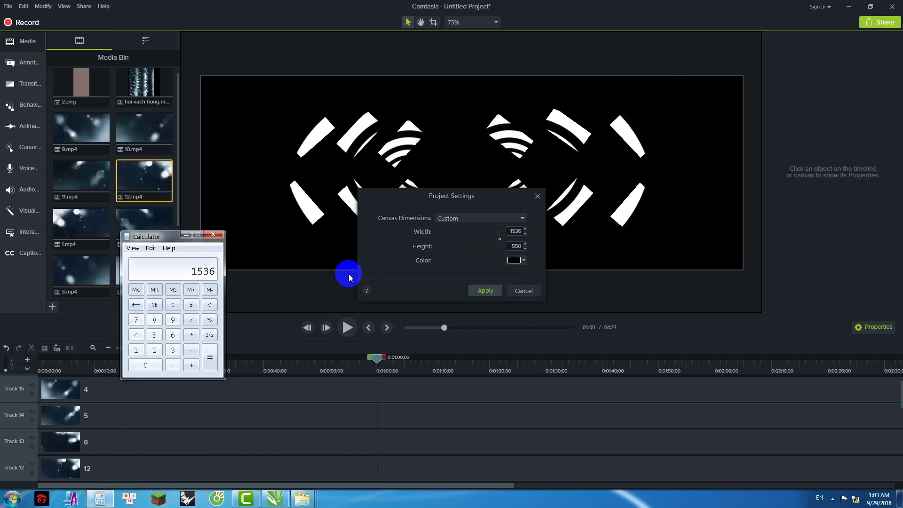
left_click(515, 246)
type("64")
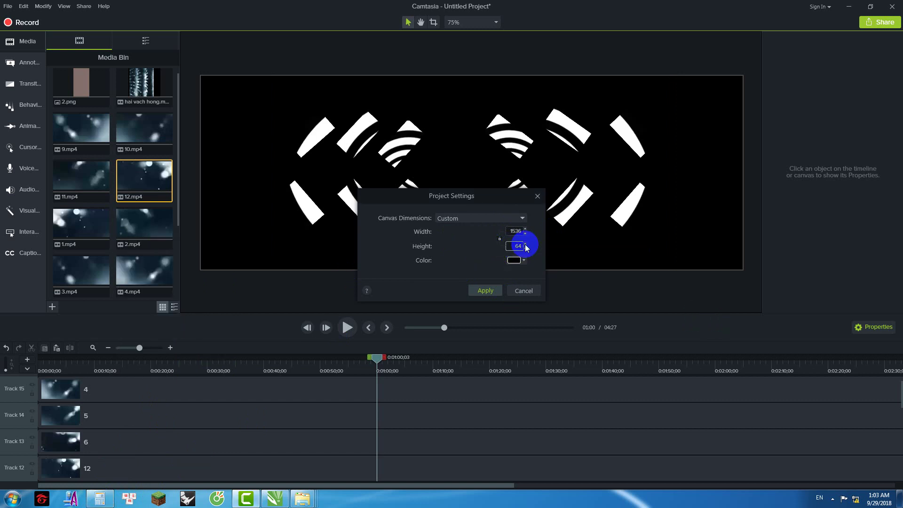
double_click(513, 247)
Step: Apply height 128, then straighten clip 1 to 0° and place it at the banner's right end
type("128")
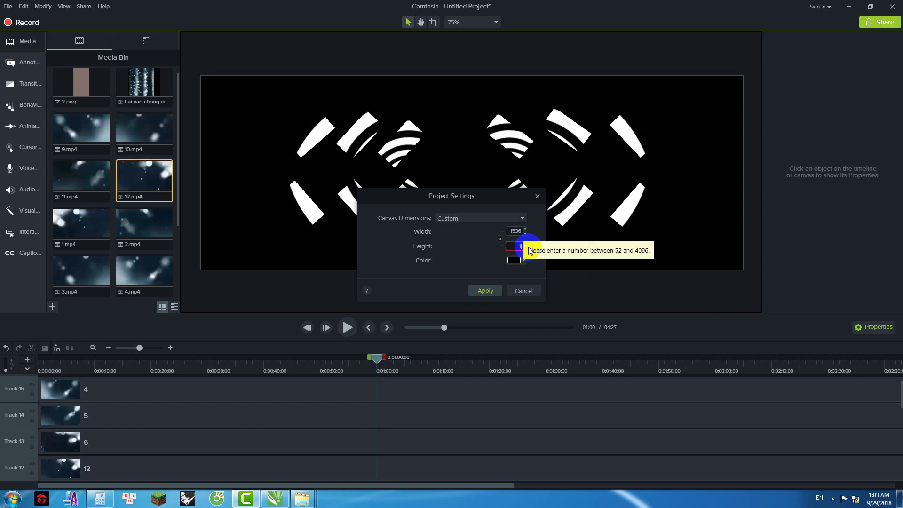
left_click(486, 288)
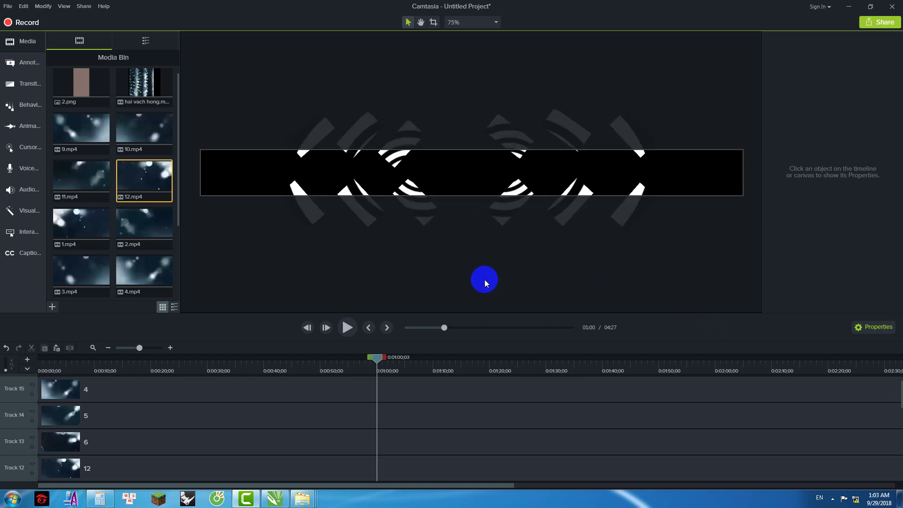
left_click(410, 141)
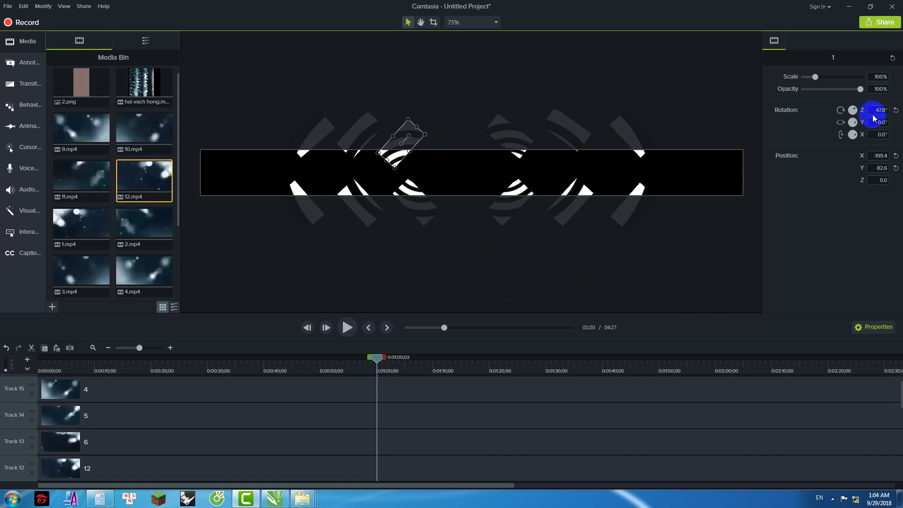
left_click_drag(873, 112, 893, 116)
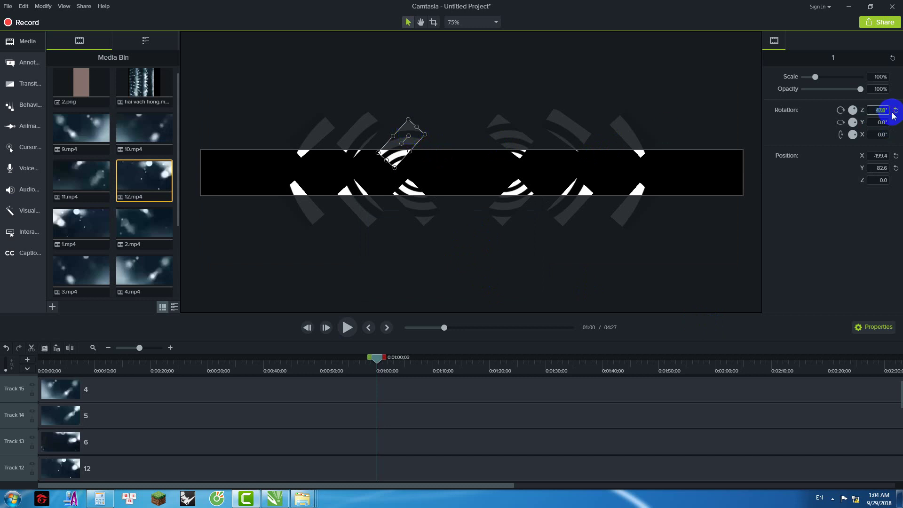
left_click(894, 112)
left_click_drag(400, 138, 709, 158)
Step: Straighten clips 2 and 3 to 0° and line them up beside clip 1
left_click(358, 125)
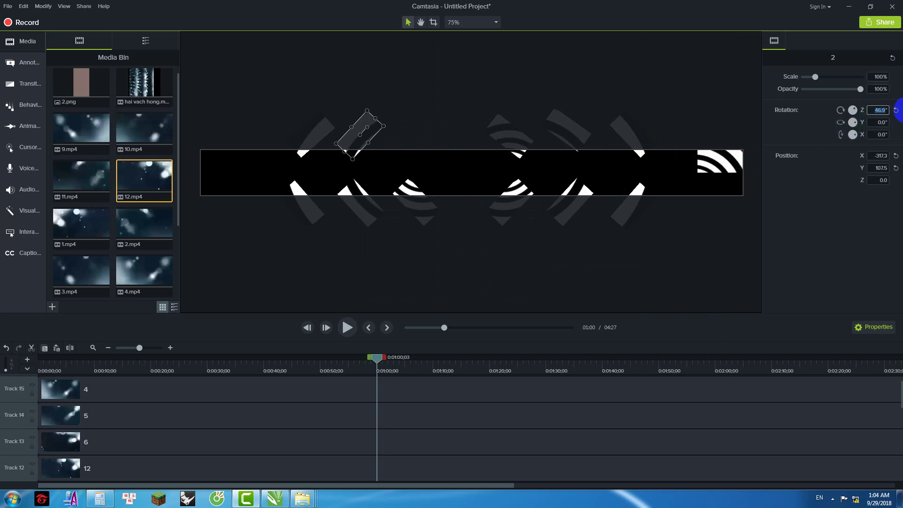
left_click(896, 110)
left_click_drag(350, 132, 665, 158)
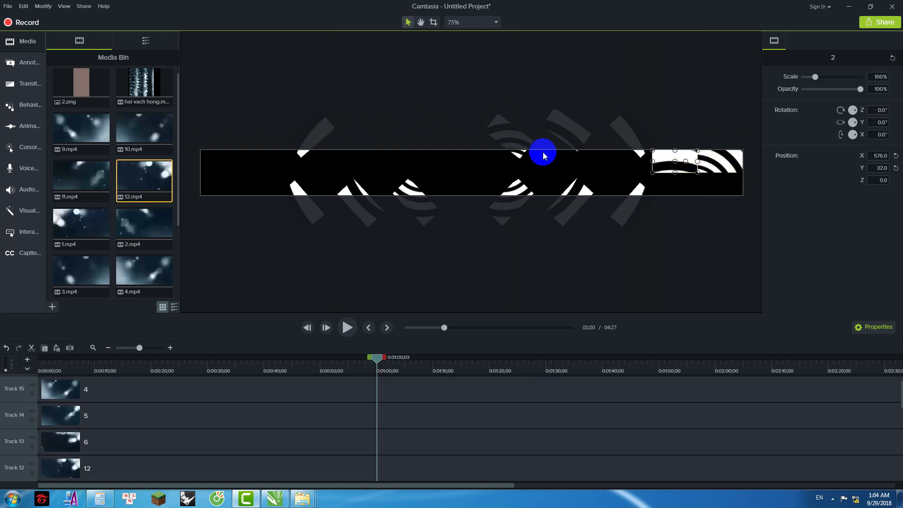
left_click(319, 127)
left_click(879, 110)
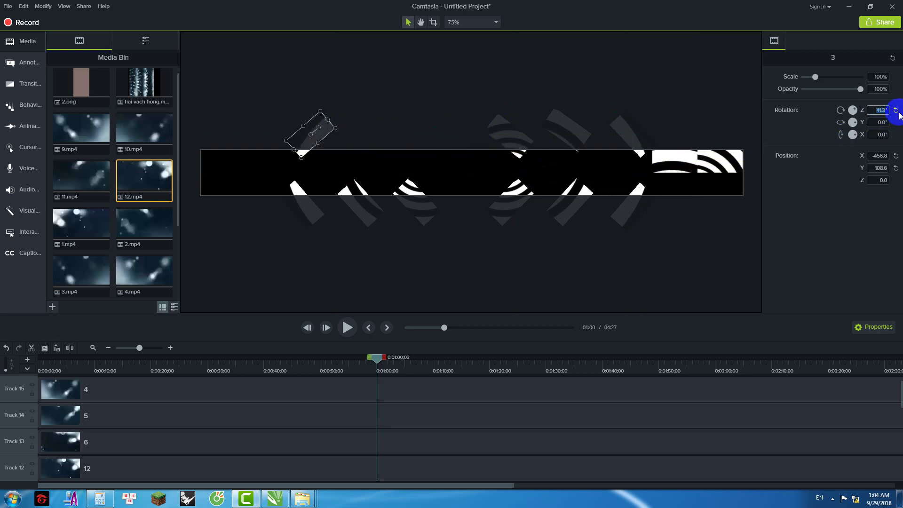
key("Return")
left_click_drag(309, 125, 620, 158)
left_click_drag(679, 157, 681, 158)
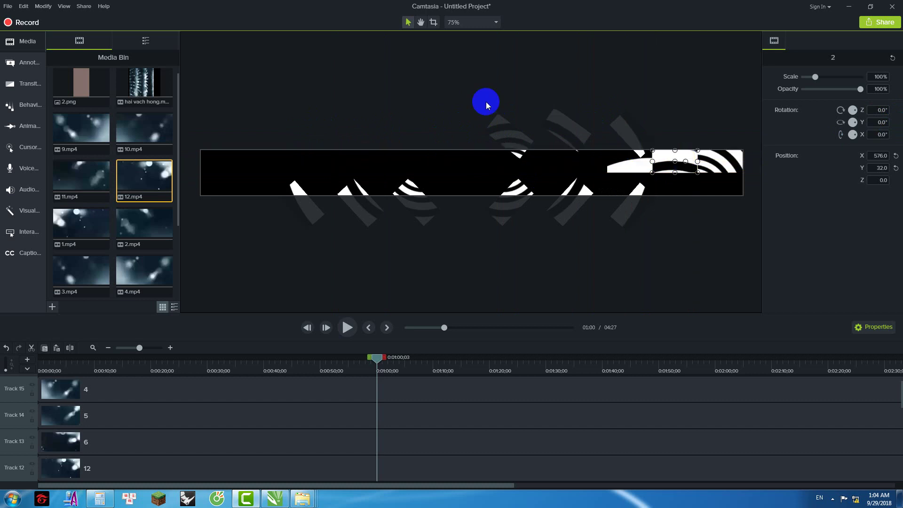
left_click(486, 102)
Step: Select the six remaining rotated clips and move them below the banner
left_click_drag(626, 90, 490, 126)
left_click_drag(658, 259, 500, 207)
left_click_drag(653, 103, 490, 129)
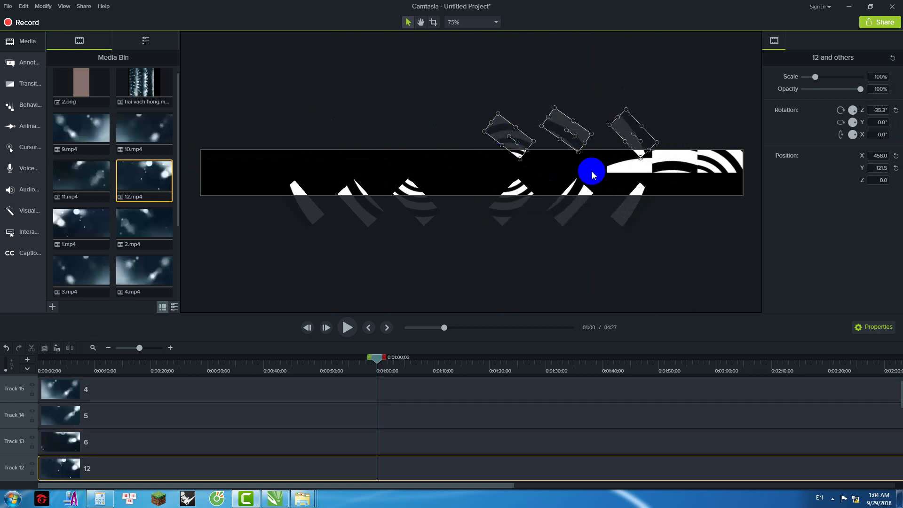
left_click(563, 210, "ctrl")
left_click(622, 210, "ctrl")
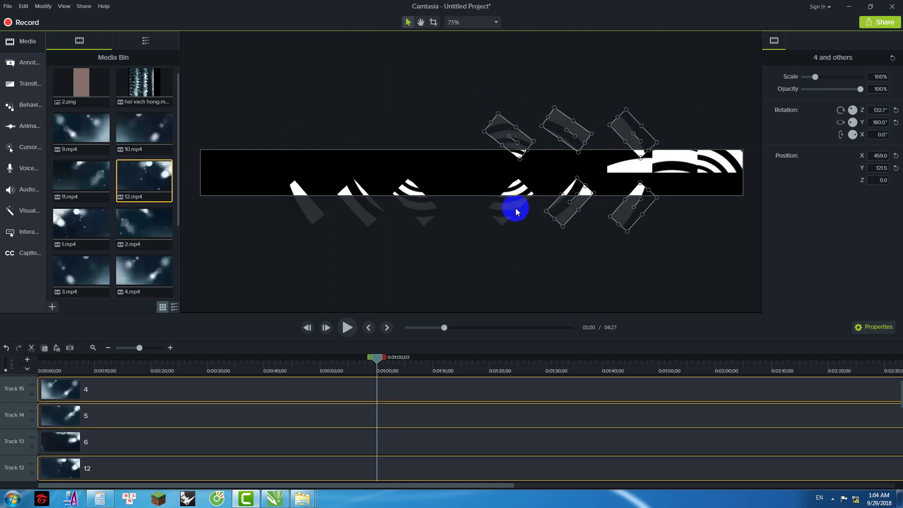
left_click(509, 209, "ctrl")
left_click_drag(506, 212, 498, 295)
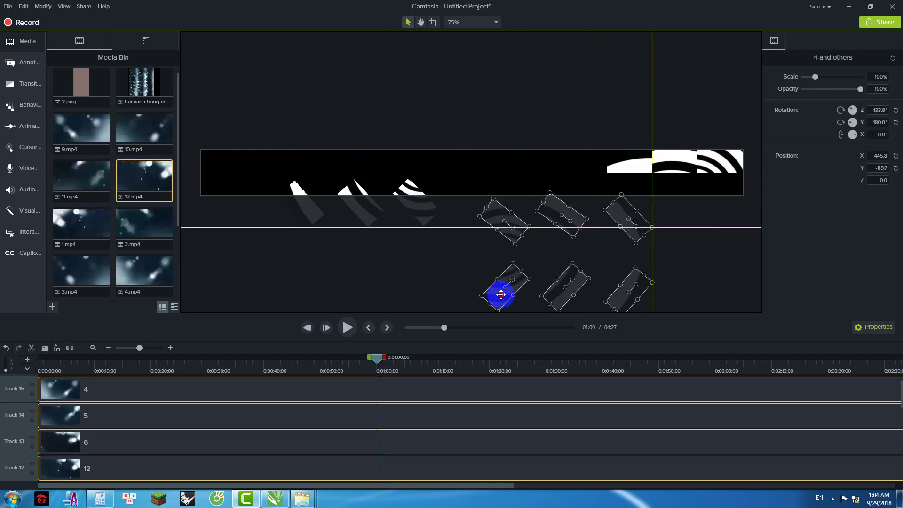
left_click_drag(562, 219, 423, 216)
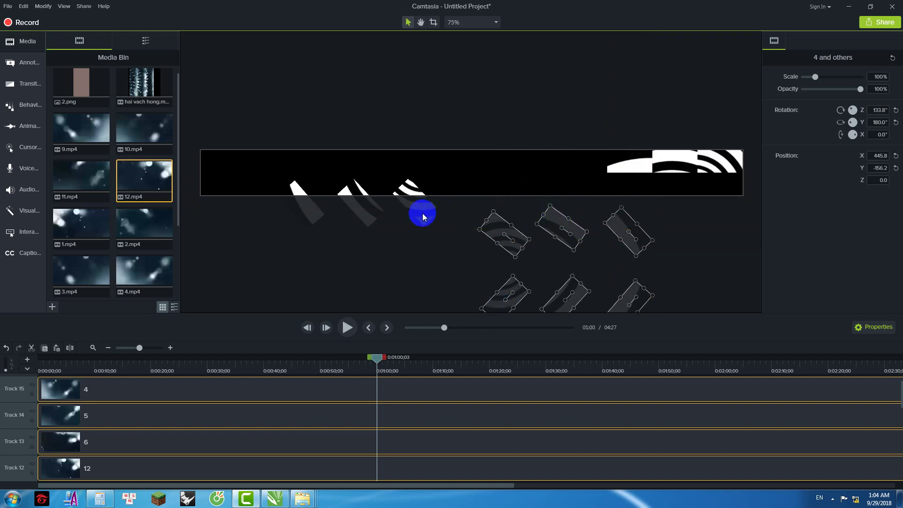
left_click(386, 254)
left_click(308, 197)
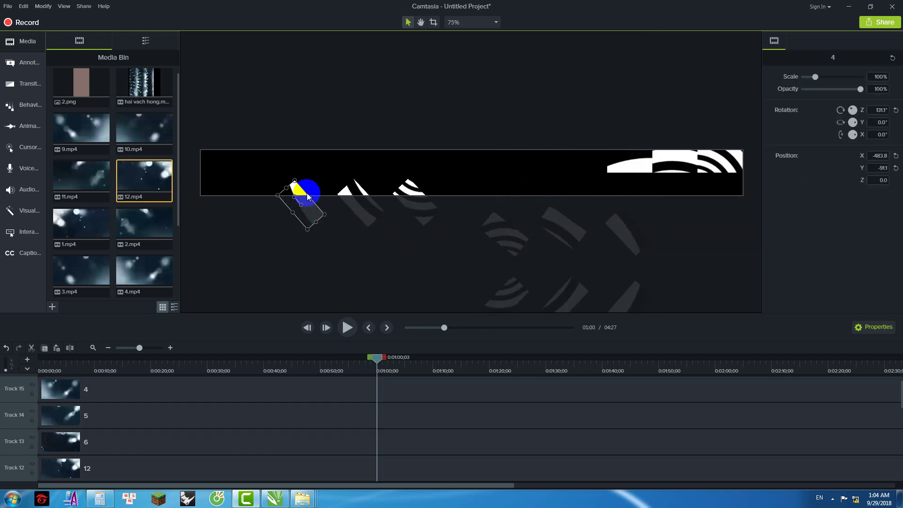
Step: Move clip 4 toward the banner, then reset clip 5's rotation to 0° and lift it toward the top row
left_click_drag(297, 189, 615, 149)
scroll(558, 153, "up", 1)
left_click(346, 191)
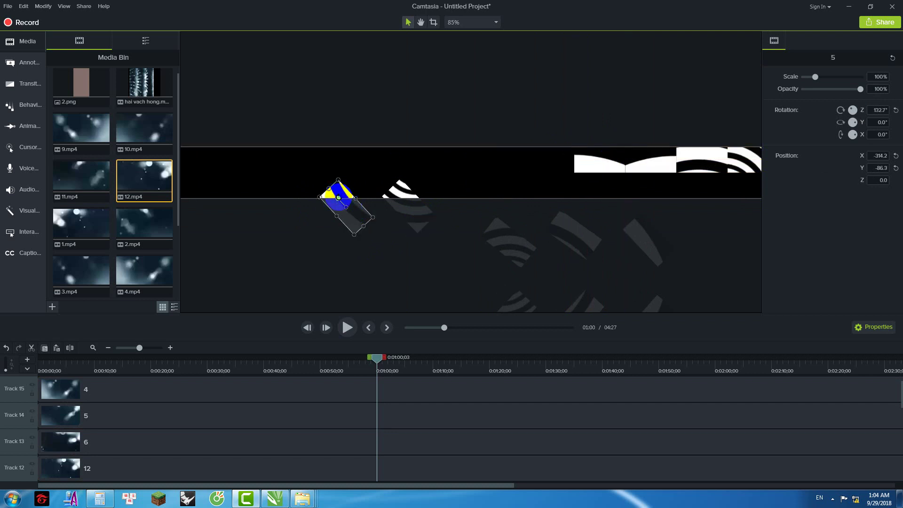
left_click_drag(874, 110, 899, 116)
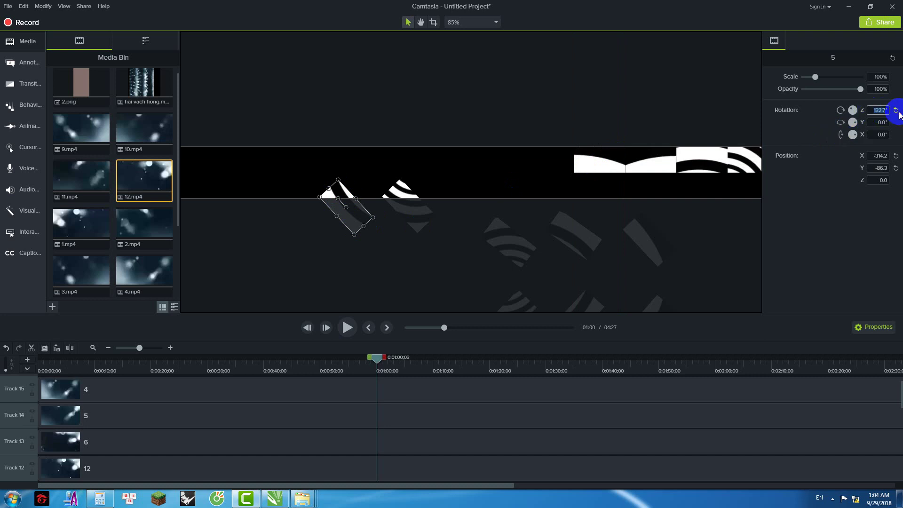
left_click(896, 111)
left_click_drag(329, 210, 533, 165)
Step: Reset clip 6's rotation to 0° and move the straightened clip toward the top row
left_click(431, 212)
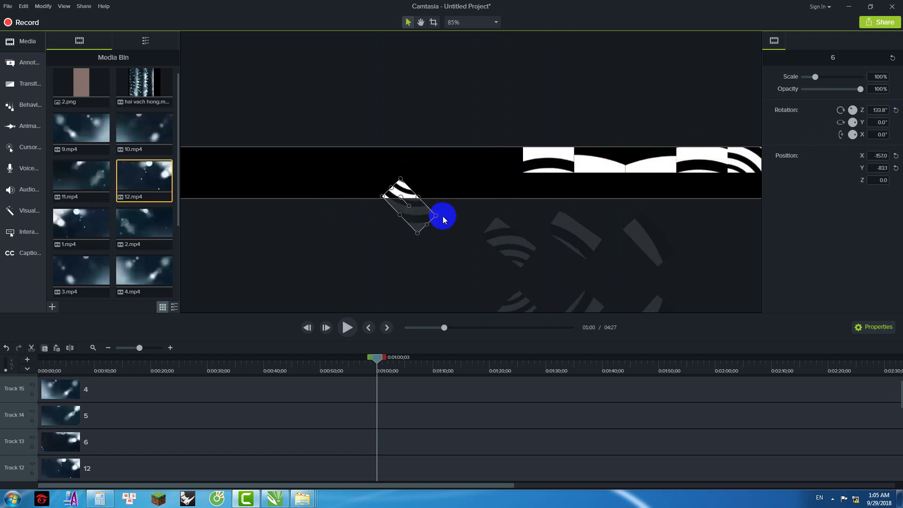
left_click(873, 109)
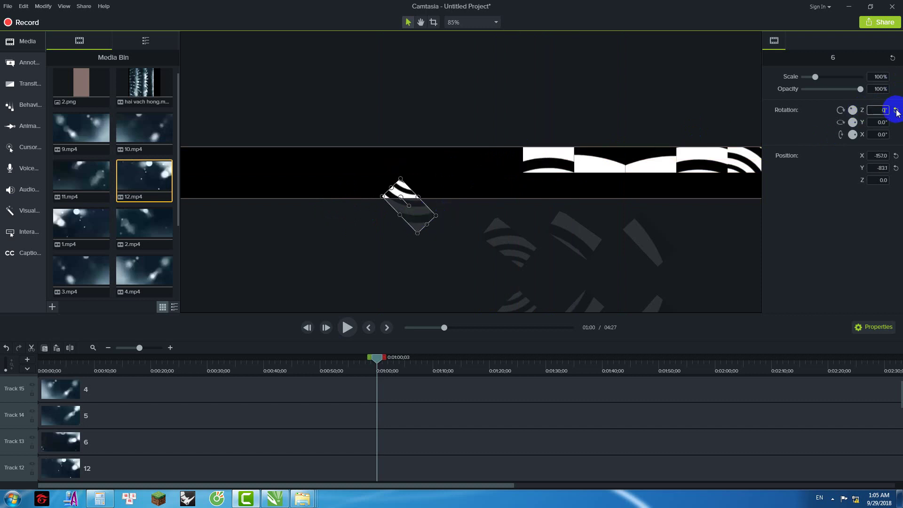
left_click(896, 111)
key("ctrl+z")
left_click(896, 111)
left_click_drag(403, 205, 489, 164)
Step: Move the small clip 6 from below the banner up onto the black banner
left_click(523, 296)
scroll(510, 272, "down", 3)
scroll(516, 274, "up", 3)
scroll(516, 264, "down", 3)
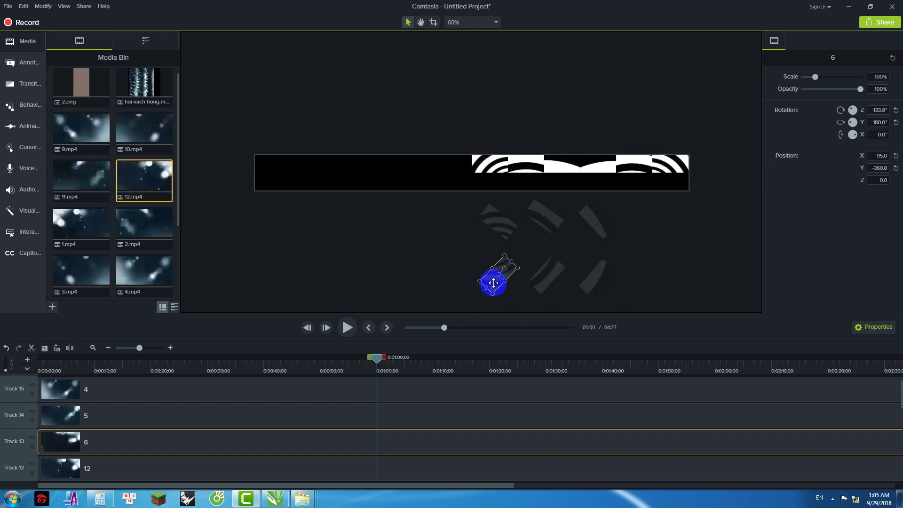
left_click_drag(494, 282, 459, 141)
scroll(453, 151, "up", 3)
scroll(509, 245, "down", 1)
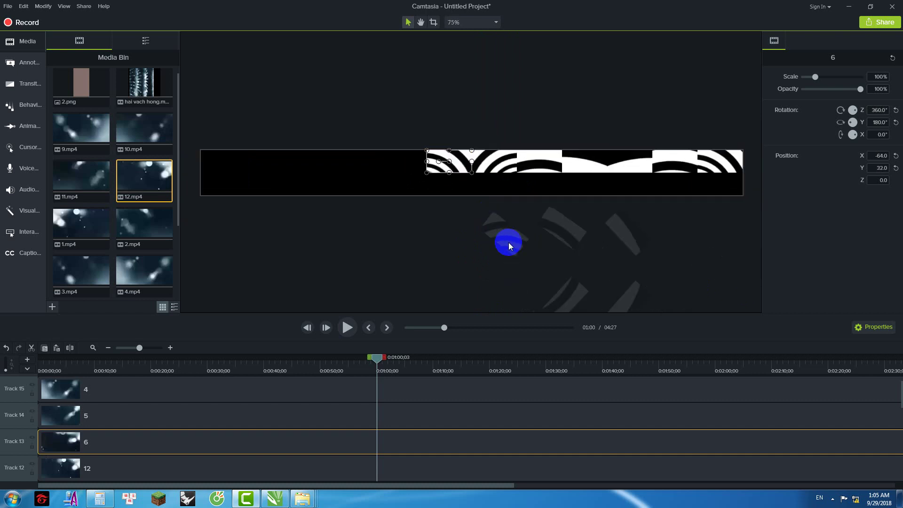
Step: Align clip 5 in the banner row and snap clip 4 flush against the row's left edge
left_click_drag(433, 179, 386, 160)
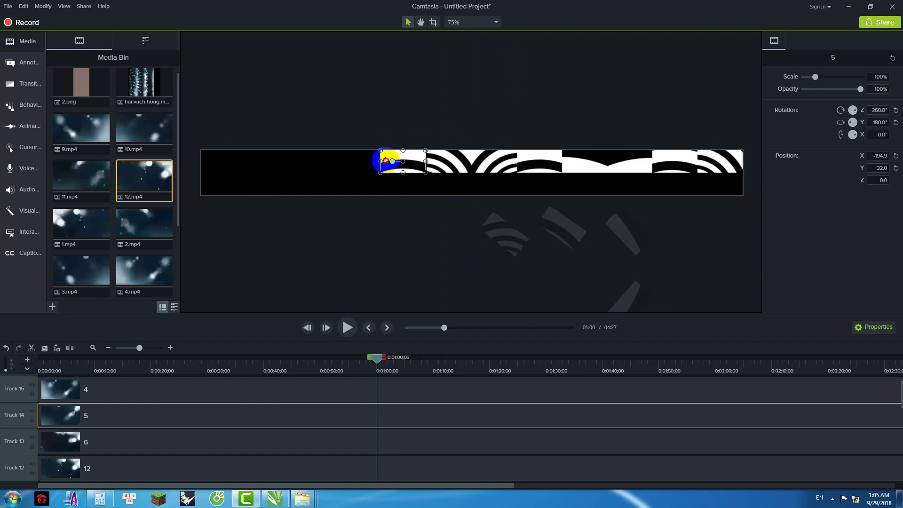
left_click_drag(403, 157, 439, 155)
left_click(398, 163)
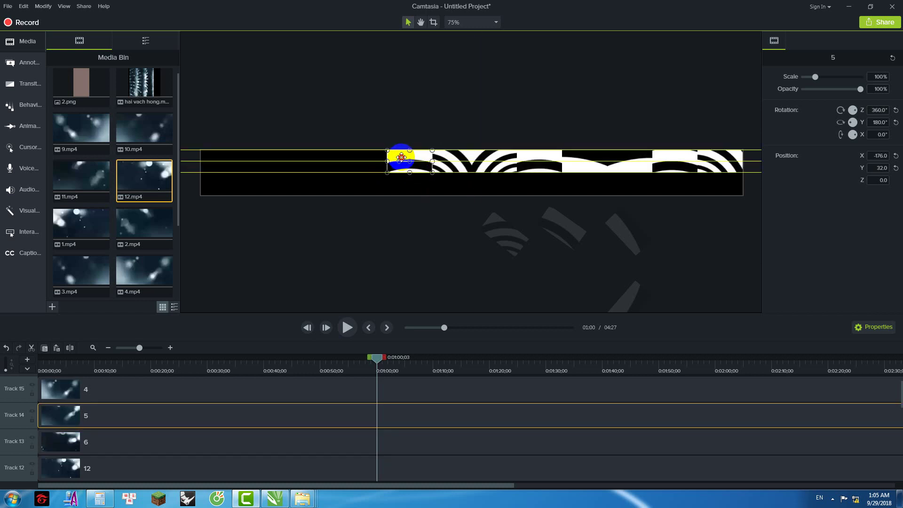
left_click(470, 139)
scroll(569, 257, "down", 1)
left_click_drag(569, 258, 326, 150)
scroll(397, 149, "up", 1)
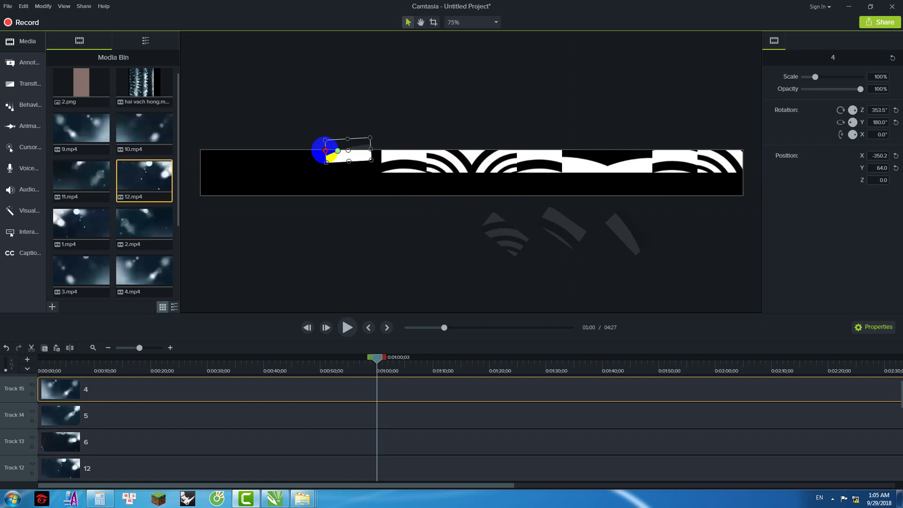
left_click(352, 141)
left_click_drag(353, 144, 381, 149)
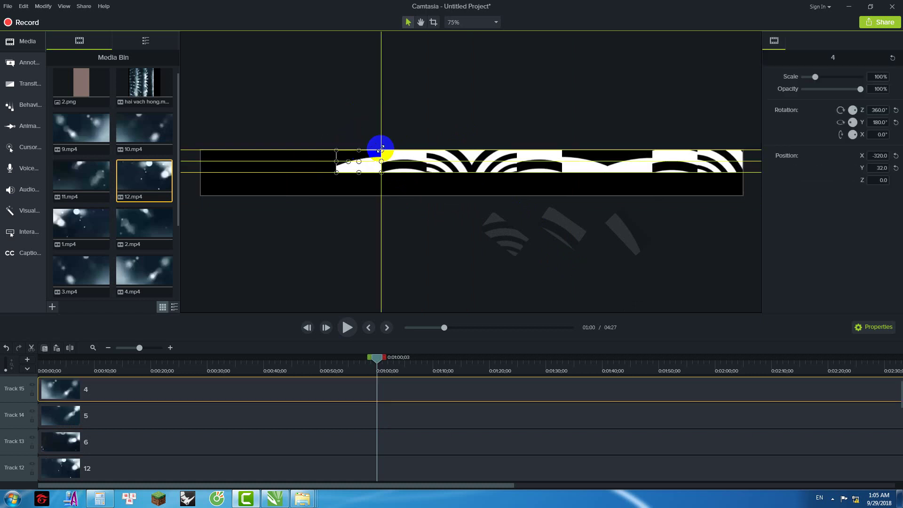
left_click(532, 257)
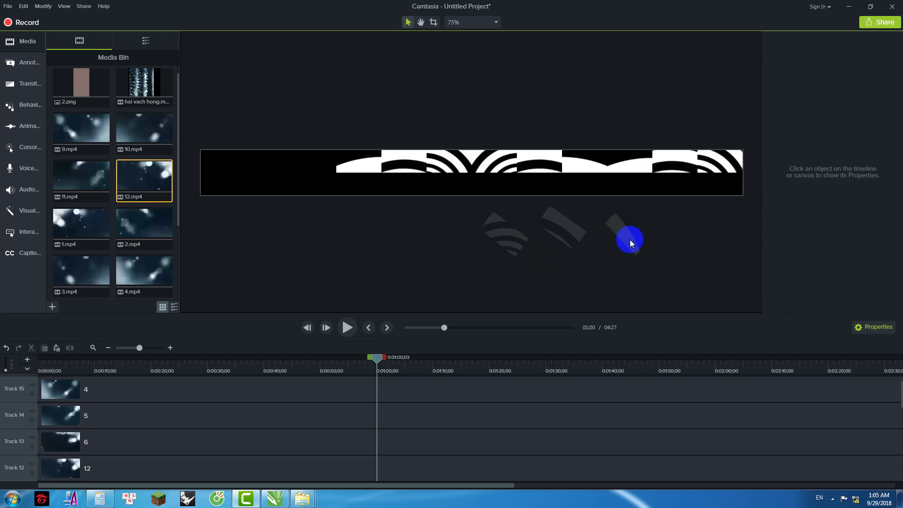
Step: Bring clip 10 to the banner, rotate it level to 0°, and fit it into the top row
scroll(628, 240, "down", 2)
left_click_drag(582, 217, 374, 163)
scroll(378, 153, "up", 2)
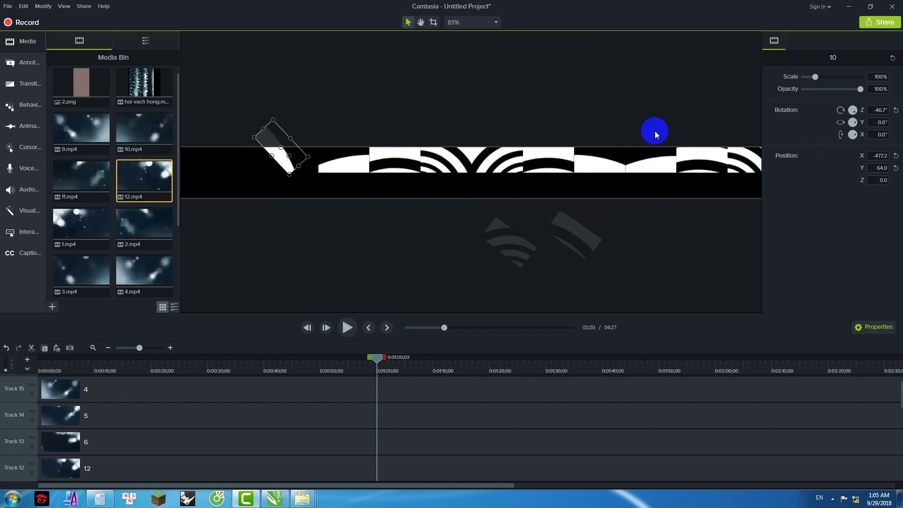
left_click_drag(293, 154, 313, 145)
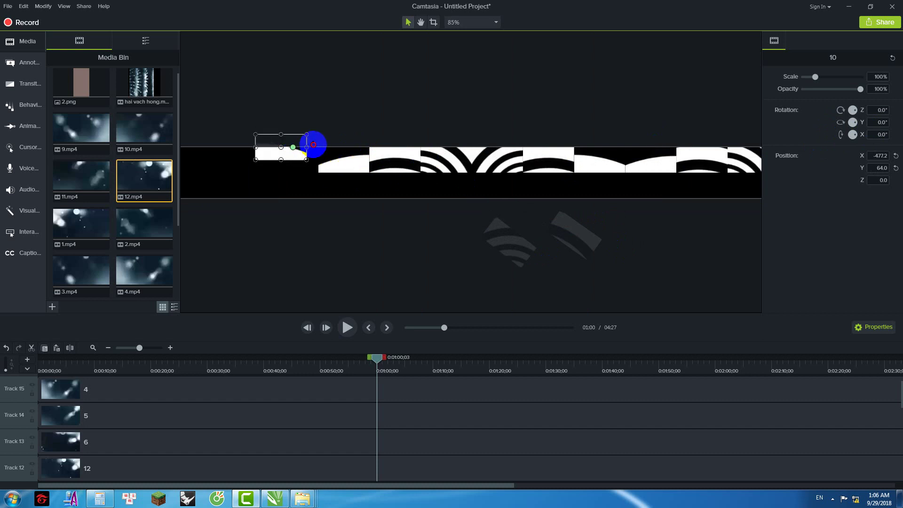
left_click_drag(256, 145, 279, 166)
Step: Place clips 11 and 12 at the banner's upper left, snapping clip 12 into the leftmost slot
left_click_drag(584, 249, 225, 170)
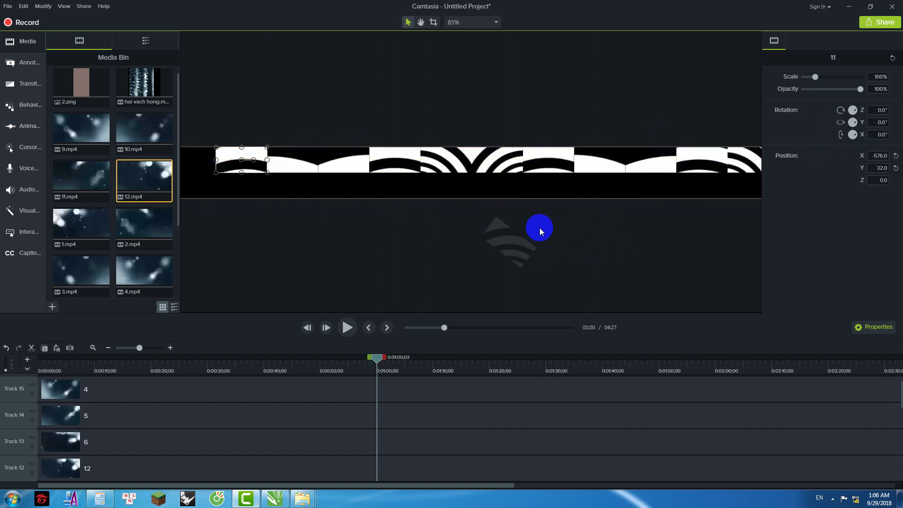
scroll(540, 228, "down", 3)
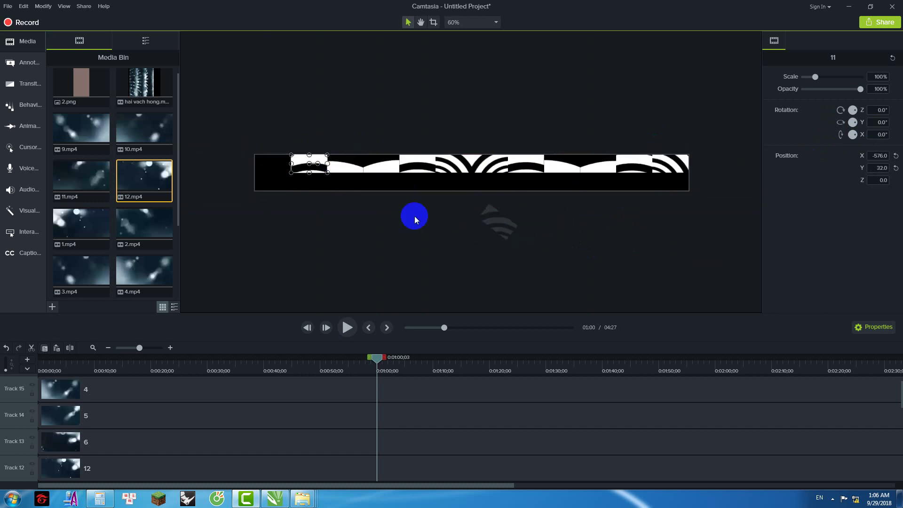
left_click(302, 162)
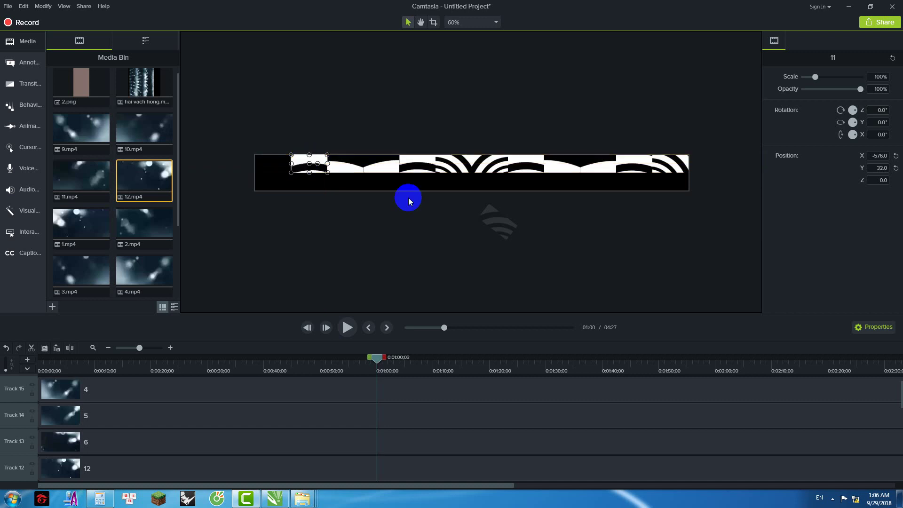
left_click_drag(504, 228, 269, 156)
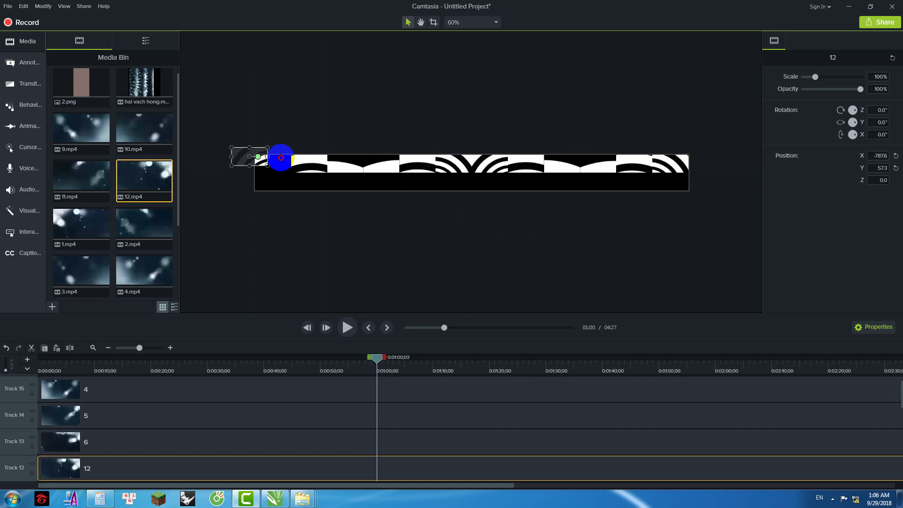
left_click(294, 236)
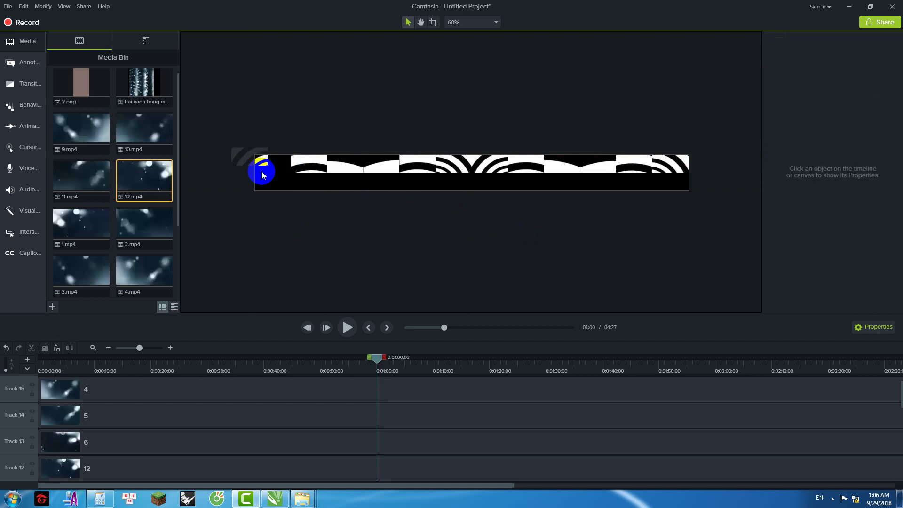
left_click_drag(250, 166, 273, 172)
Step: Paste copies of the banner row's clips onto a new track and move clip 1 to 0:00
left_click(362, 252)
scroll(362, 209, "down", 2)
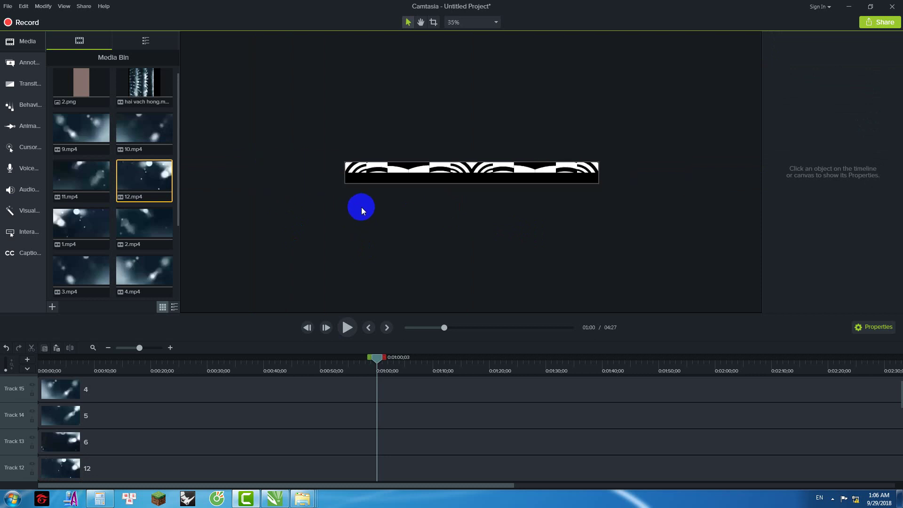
left_click_drag(312, 135, 650, 179)
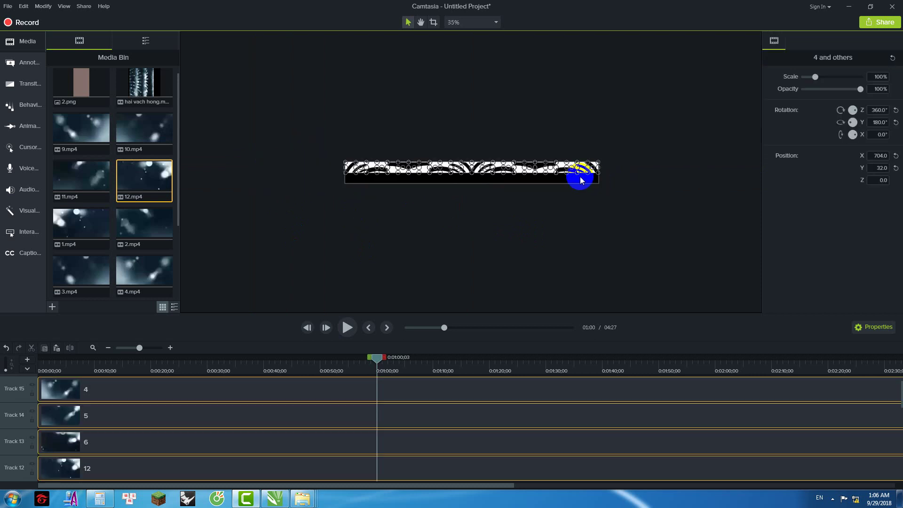
key("ctrl+v")
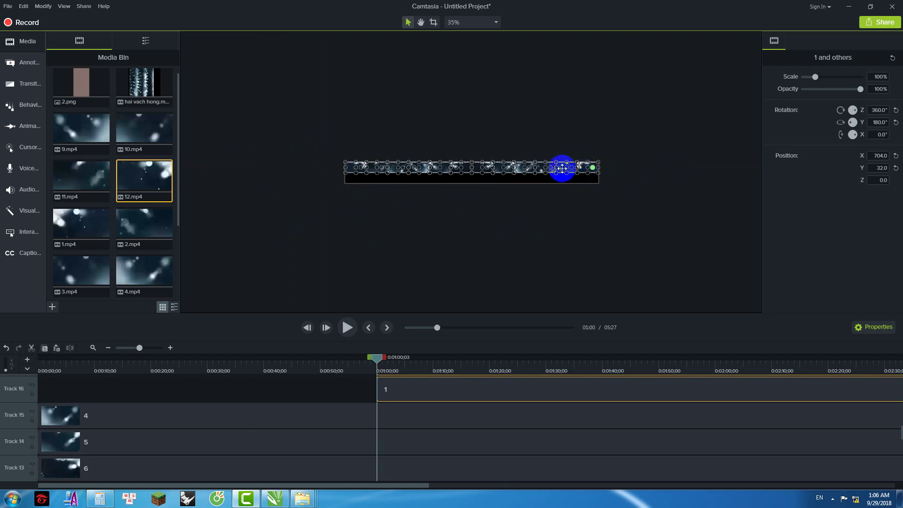
left_click_drag(413, 389, 49, 393)
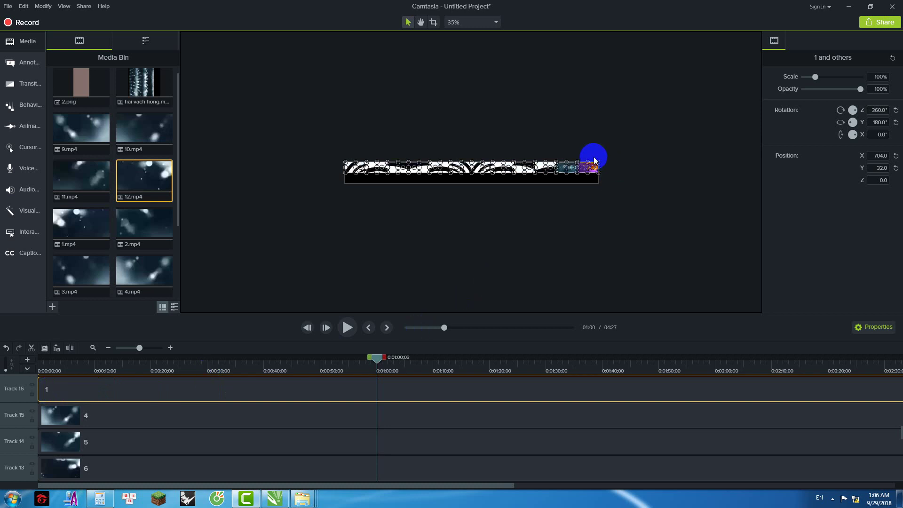
Step: Reposition the pattern strip on the canvas and play the arrangement from the beginning
mouse_move(586, 168)
left_mouse_down()
mouse_move(587, 188)
mouse_move(589, 179)
left_mouse_up()
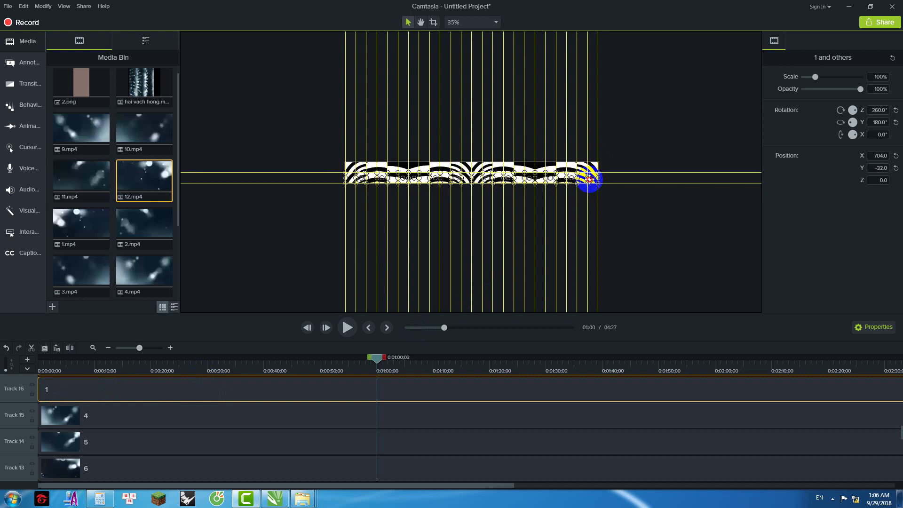
left_click(599, 167)
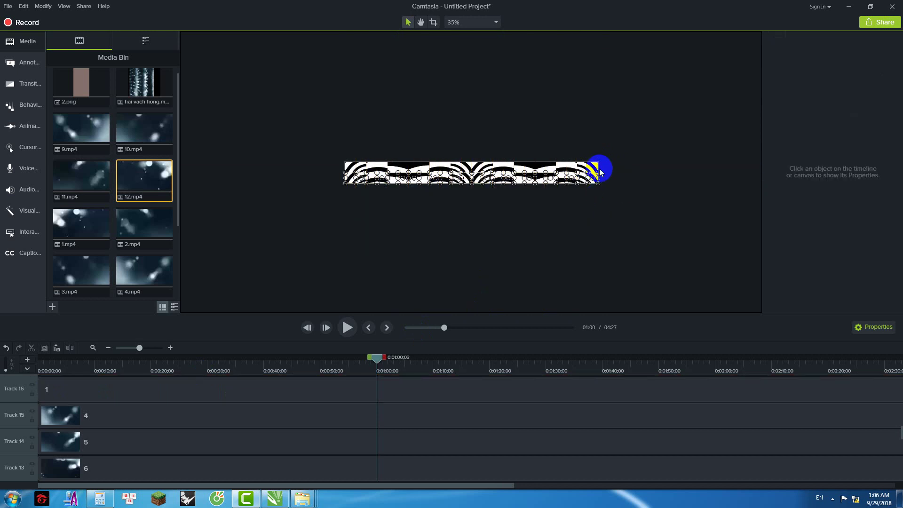
scroll(595, 162, "up", 3)
scroll(527, 151, "down", 3)
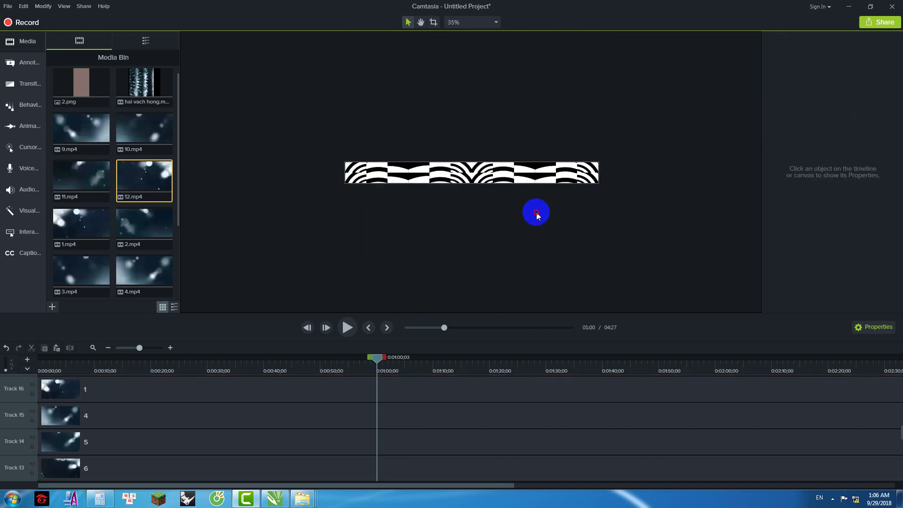
left_click_drag(376, 361, 16, 376)
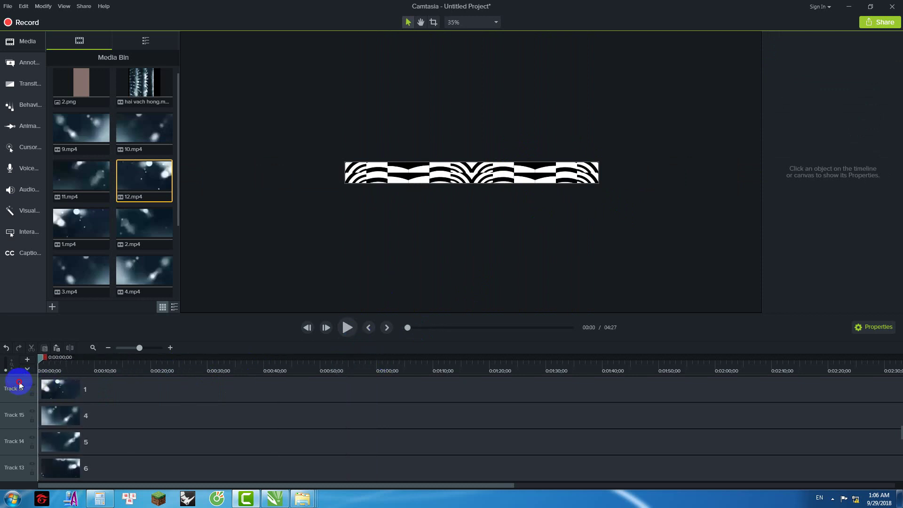
key("space")
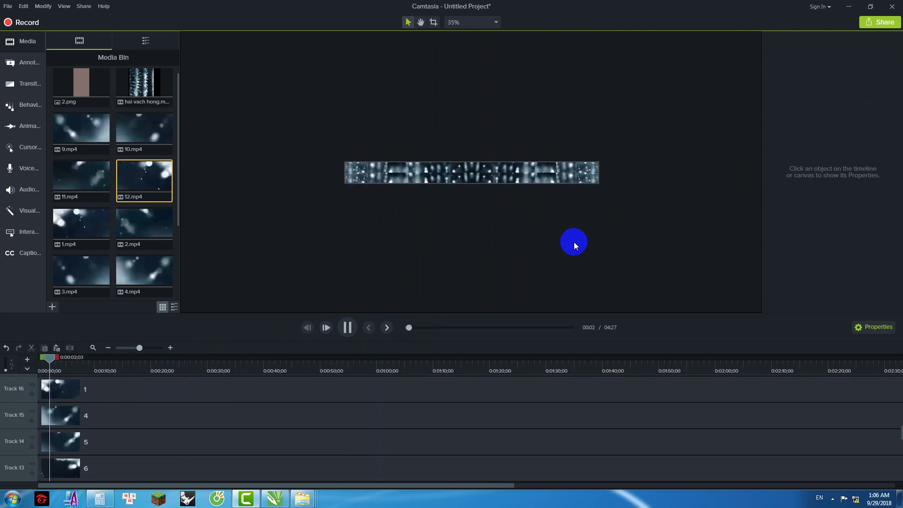
Step: Produce an MP4 with default player and video settings named 'mach hai vach' and start rendering
left_click(85, 7)
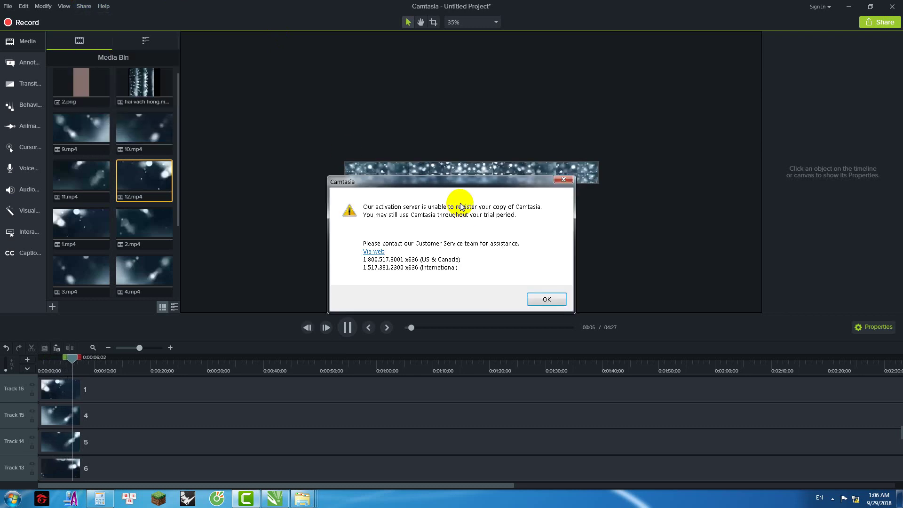
left_click(546, 300)
left_click(521, 375)
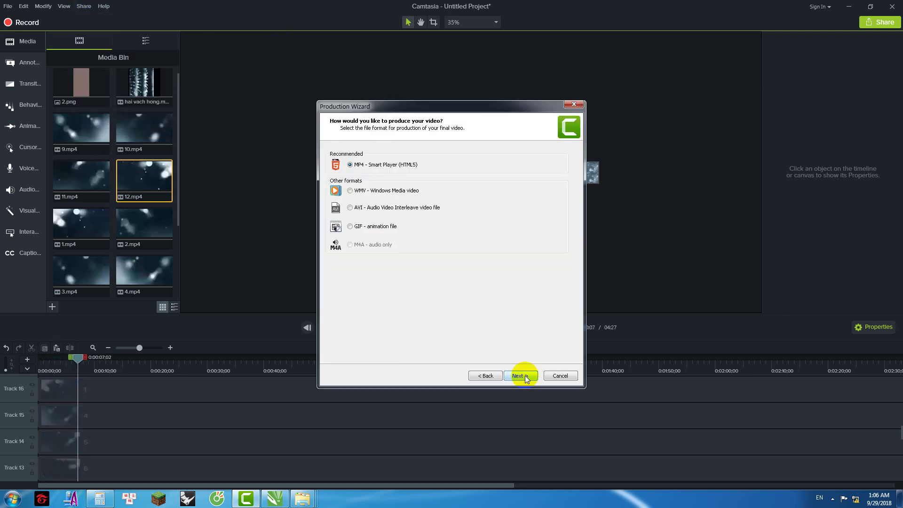
left_click(523, 376)
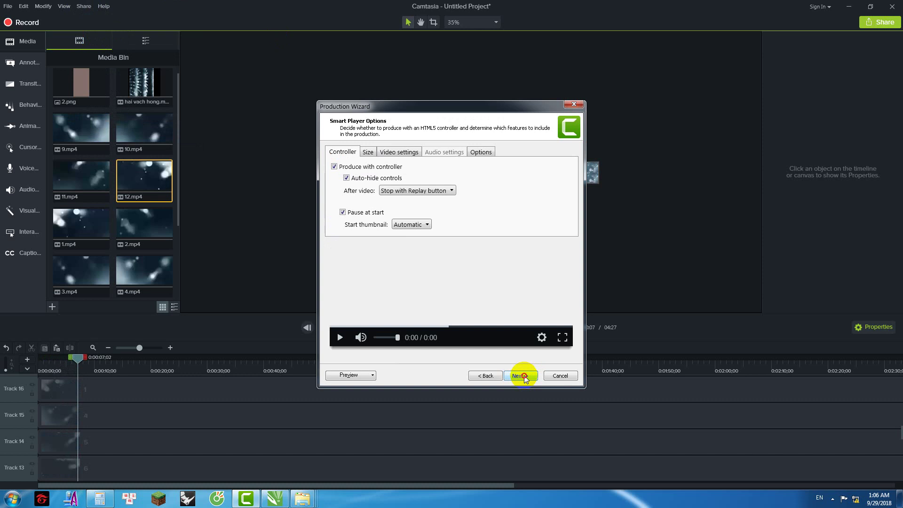
left_click(523, 375)
left_click(524, 377)
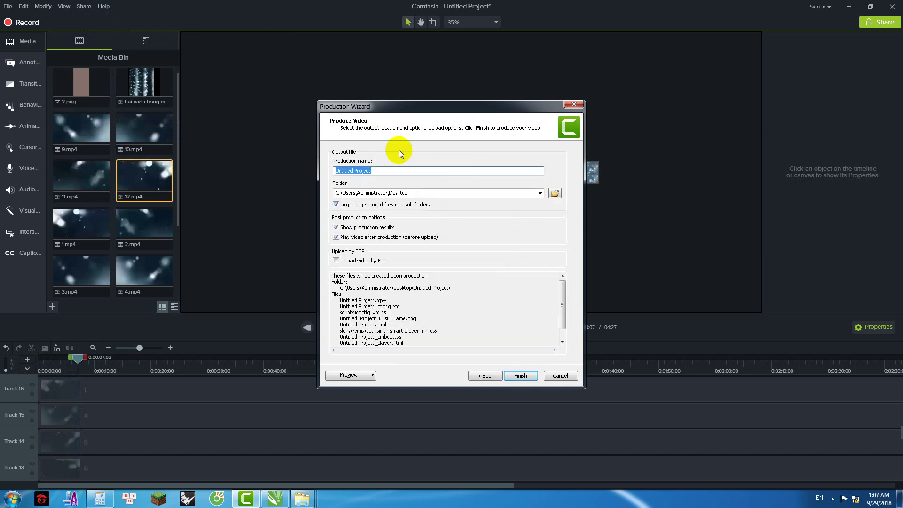
type("mach hai vach")
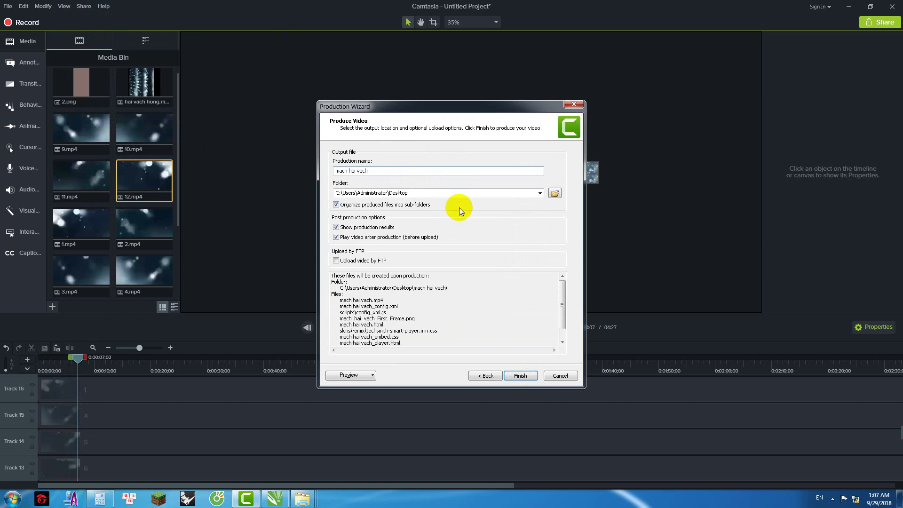
left_click(520, 375)
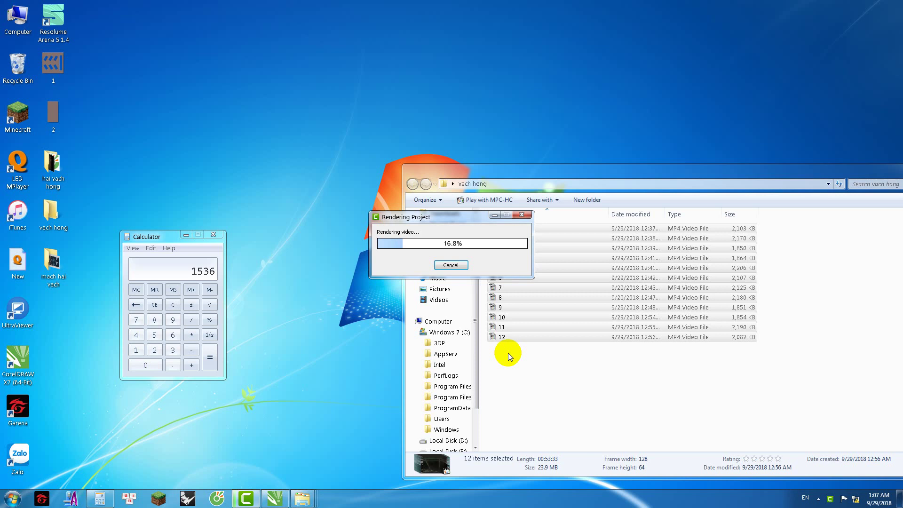
Step: Switch to CorelDRAW's chay mach.cdr drawing and clear the object selection while rendering continues
left_click(275, 497)
left_click(248, 235)
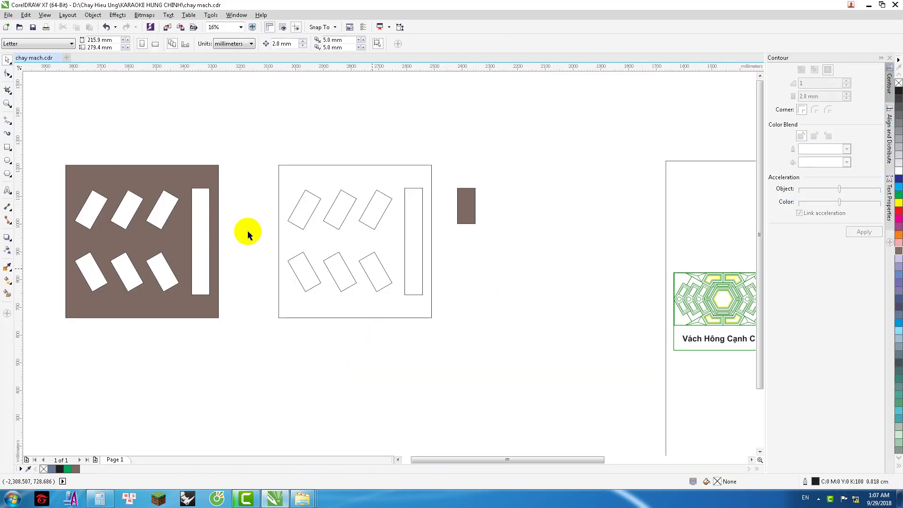
Step: Draw a polyline zigzag from the hexagon's centre through the left and lower rectangles
left_click(9, 123)
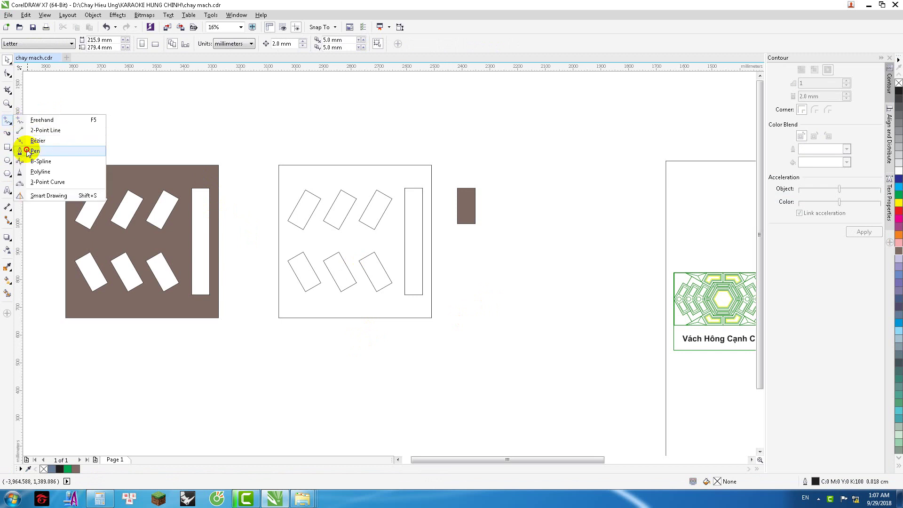
left_click(24, 150)
scroll(432, 181, "up", 3)
scroll(423, 185, "down", 6)
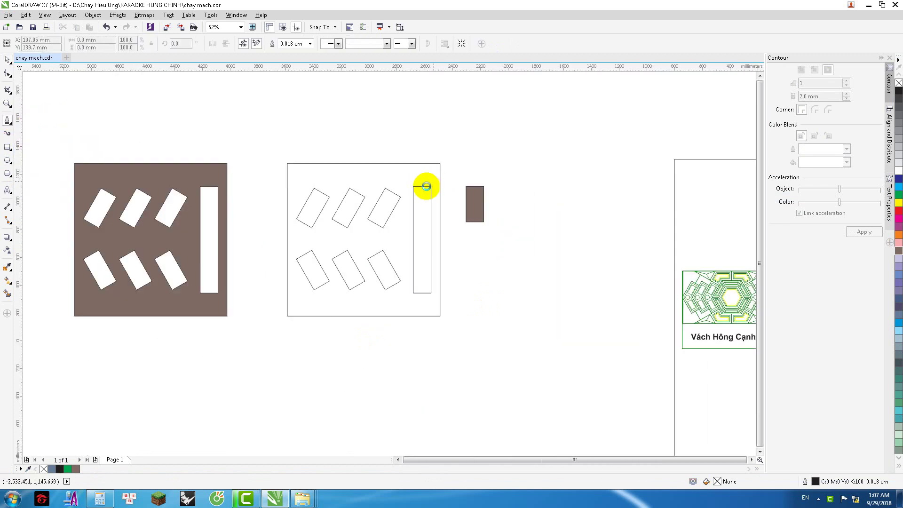
scroll(510, 203, "up", 8)
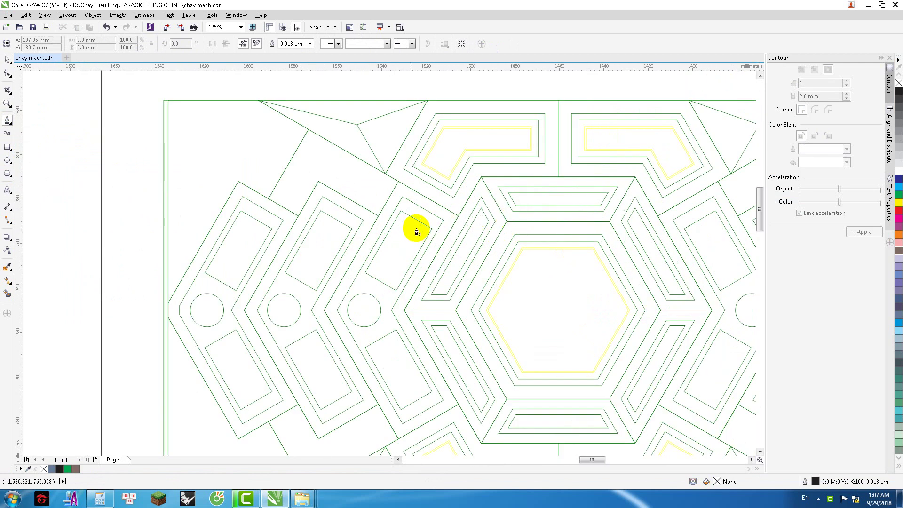
left_click(543, 270)
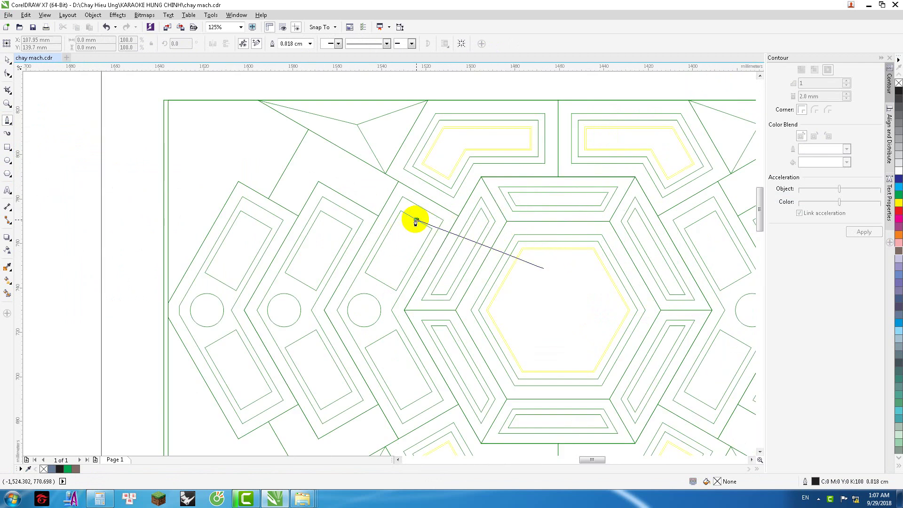
left_click(416, 219)
left_click(380, 282)
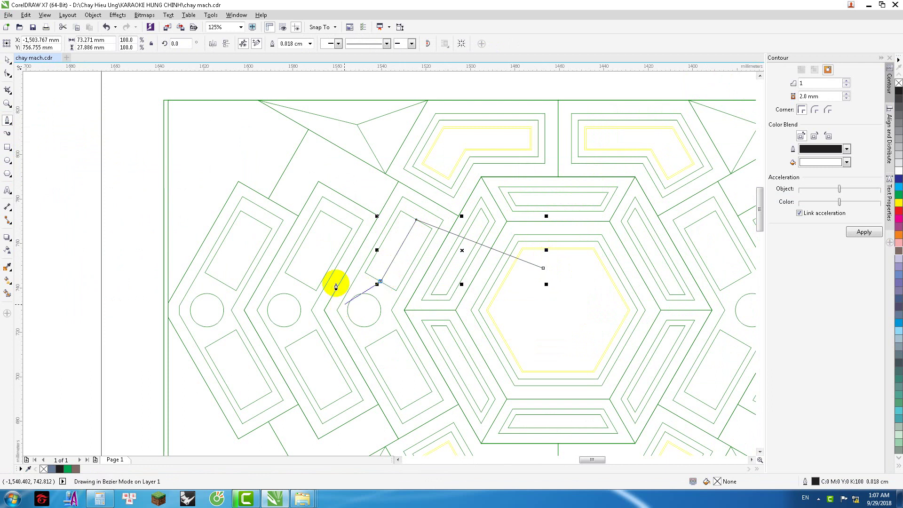
left_click(336, 220)
left_click(300, 281)
left_click(255, 220)
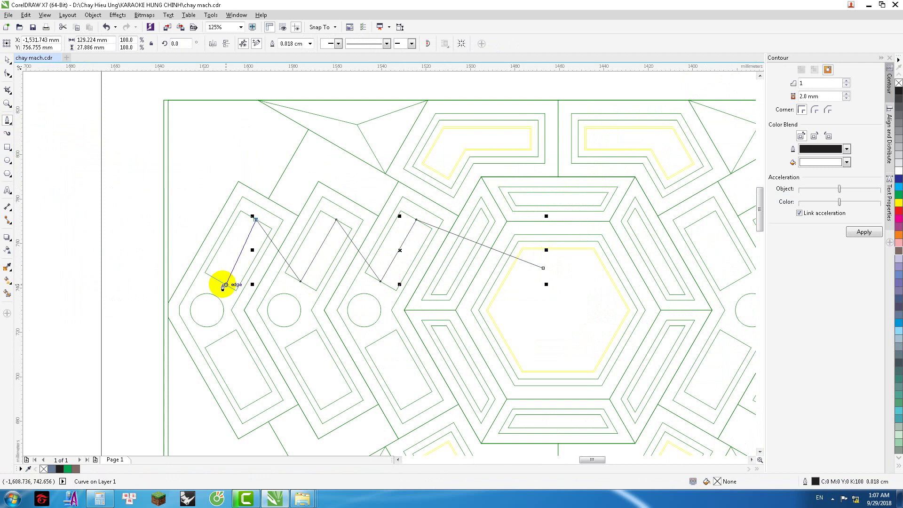
left_click(220, 281)
left_click(220, 339)
left_click(255, 400)
left_click(304, 336)
left_click(336, 400)
left_click(381, 338)
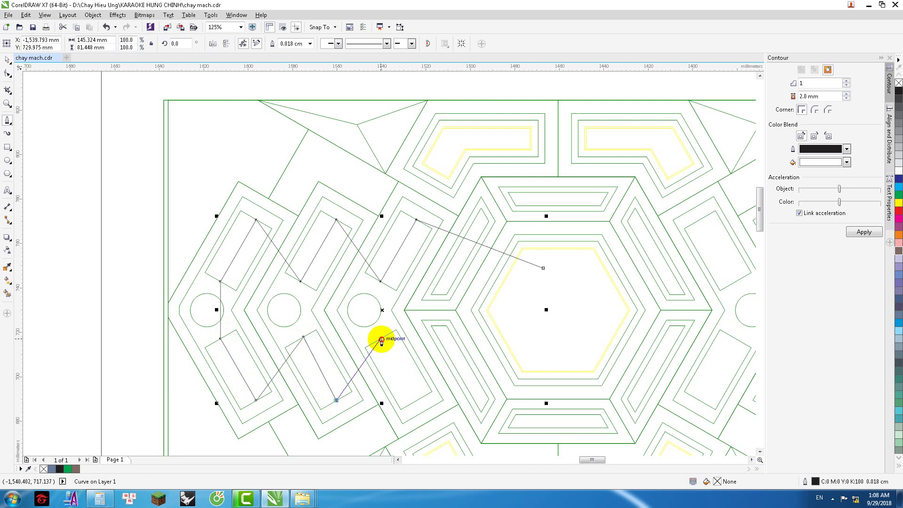
left_click(414, 400)
Step: Continue the zigzag path through the right and upper rectangles and finish it
scroll(368, 296, "down", 3)
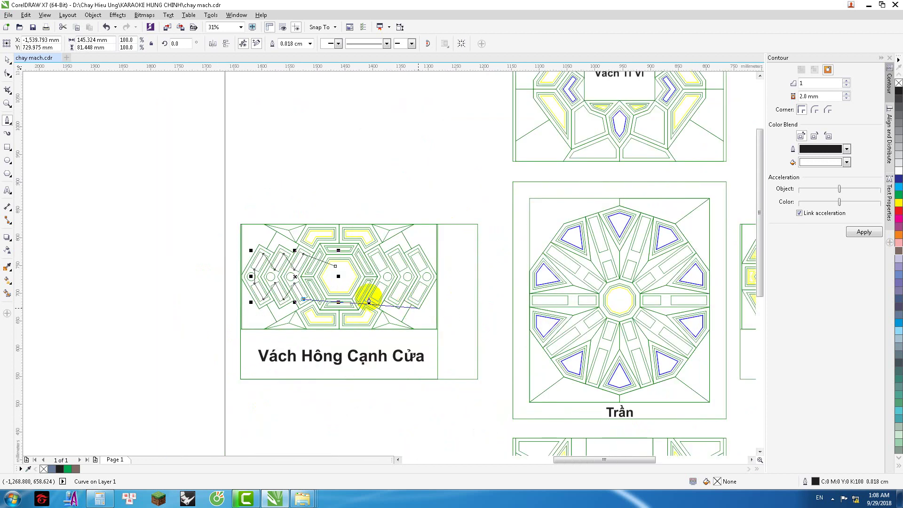
scroll(355, 292, "up", 3)
left_click(476, 330)
left_click(511, 269)
left_click(556, 329)
left_click(591, 269)
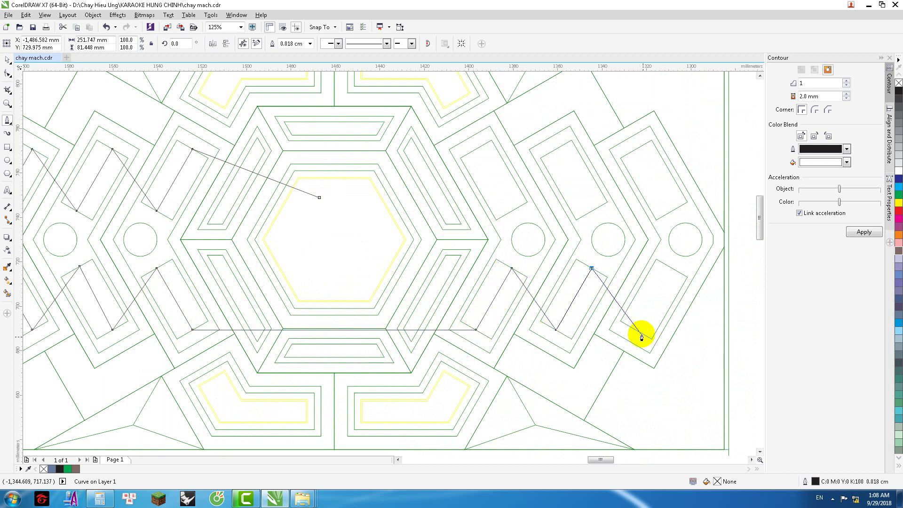
left_click(635, 329)
left_click(671, 268)
left_click(673, 210)
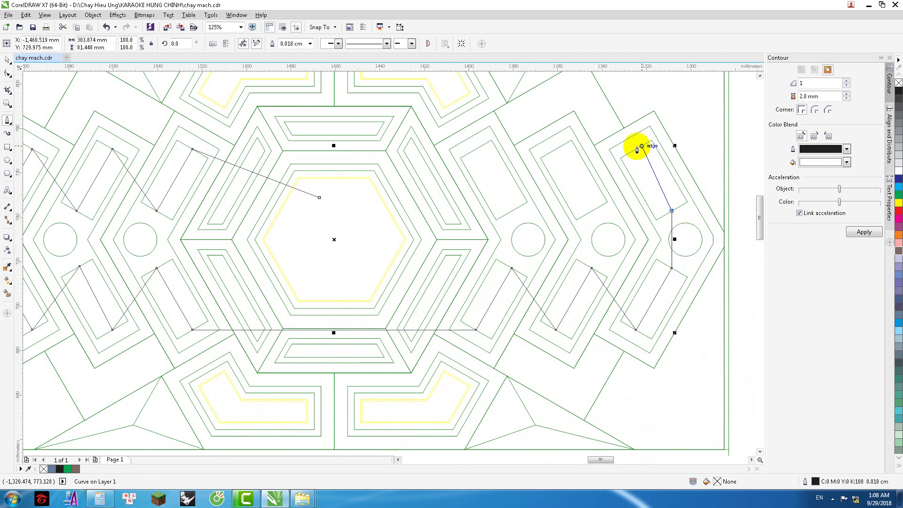
left_click(636, 149)
left_click(592, 210)
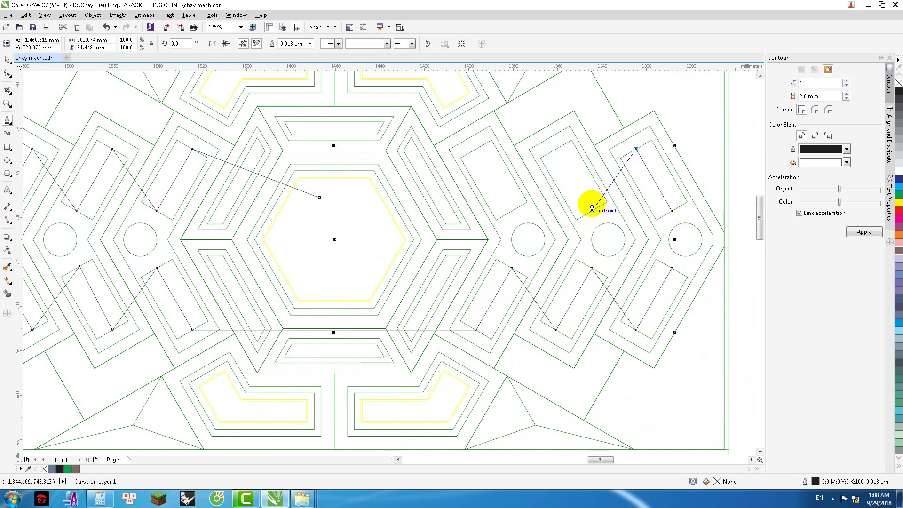
left_click(556, 150)
left_click(512, 210)
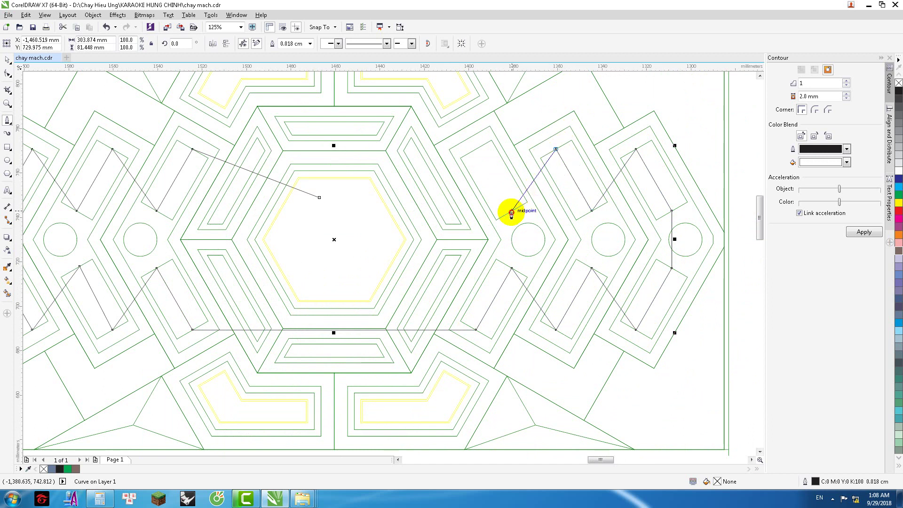
left_click(476, 150)
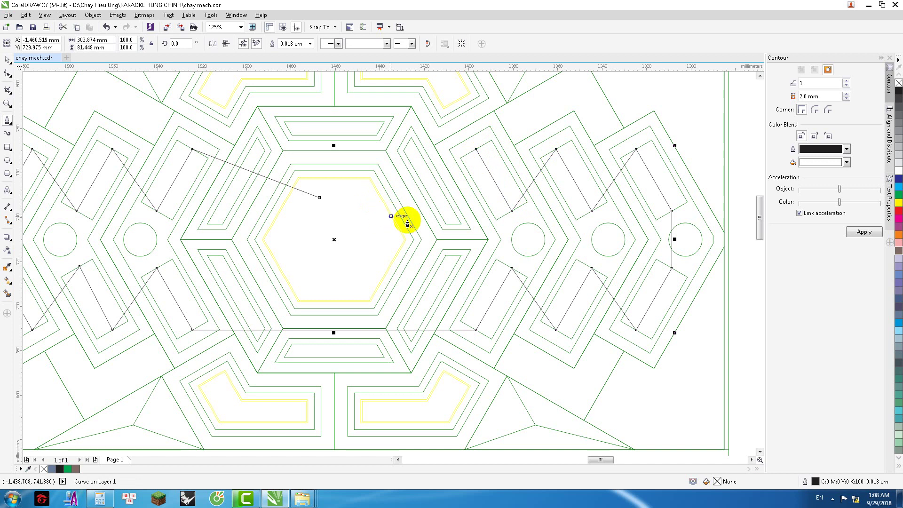
scroll(409, 224, "down", 2)
left_click(366, 217)
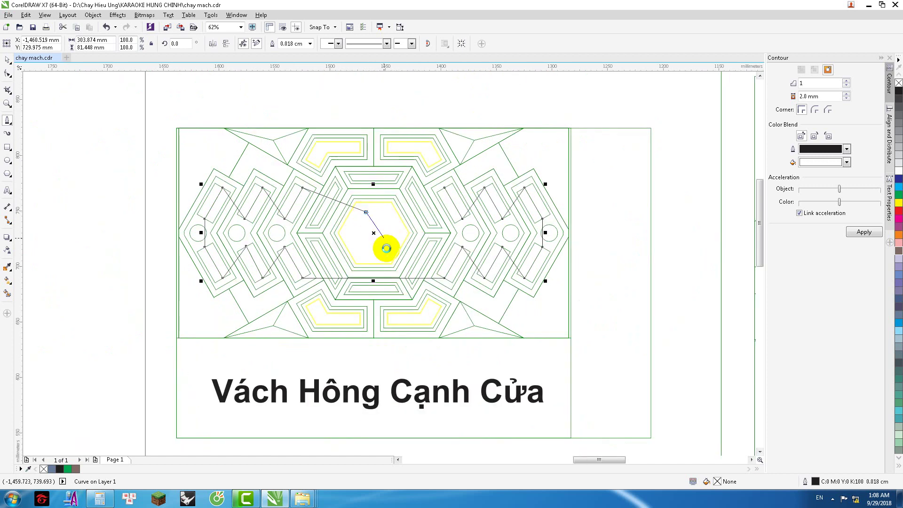
scroll(382, 246, "down", 4)
left_click(382, 188)
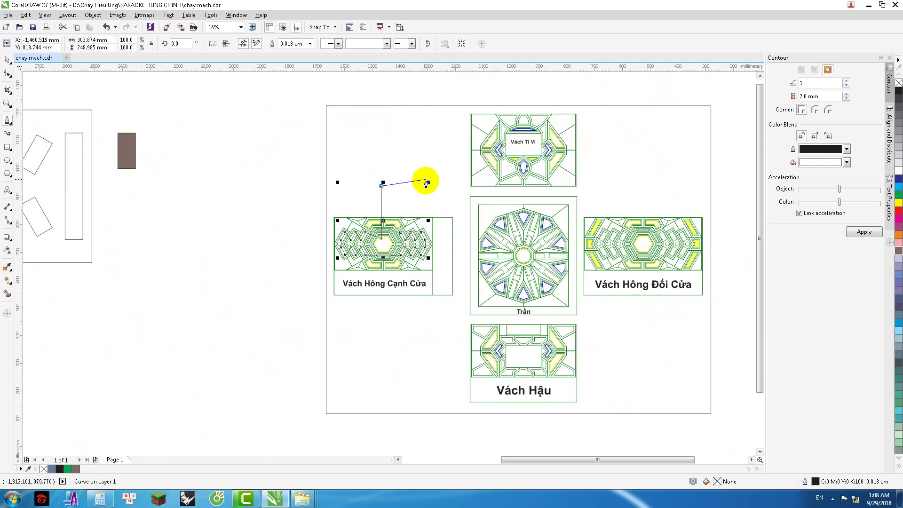
key("space")
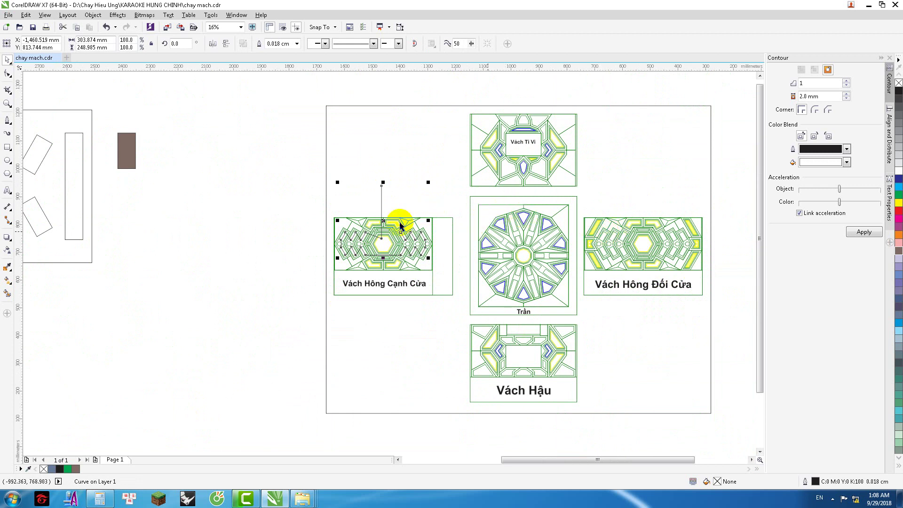
Step: Select everything, start a freehand line from the octagon's centre, then pick the Dimension tool
scroll(403, 226, "up", 4)
scroll(456, 200, "down", 4)
left_click(257, 221)
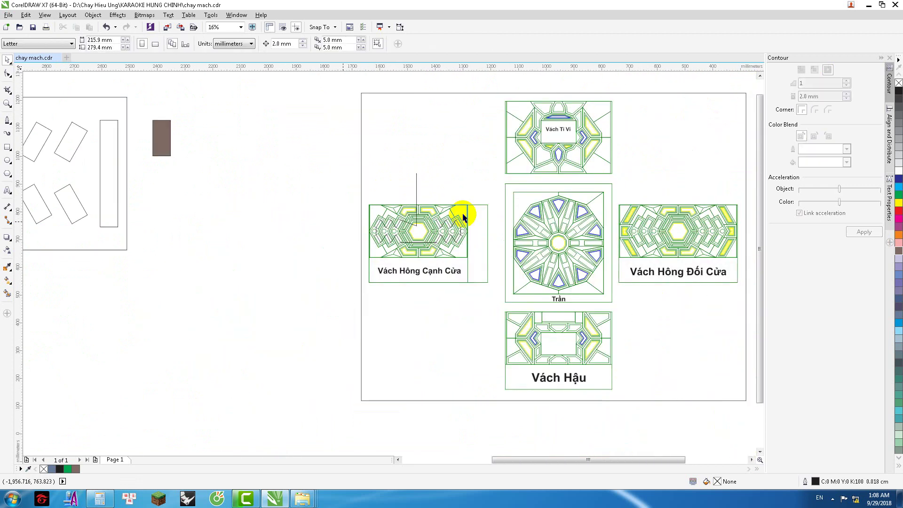
scroll(451, 210, "up", 2)
scroll(332, 227, "down", 2)
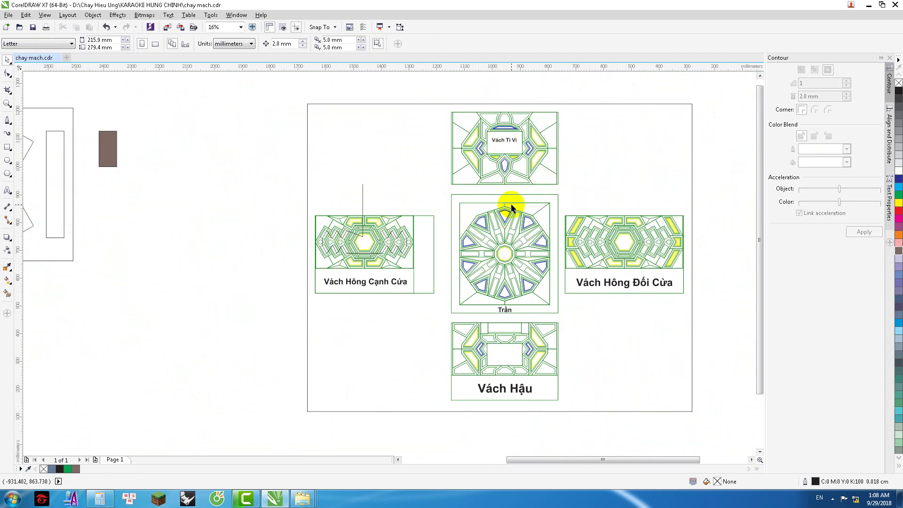
scroll(502, 244, "up", 2)
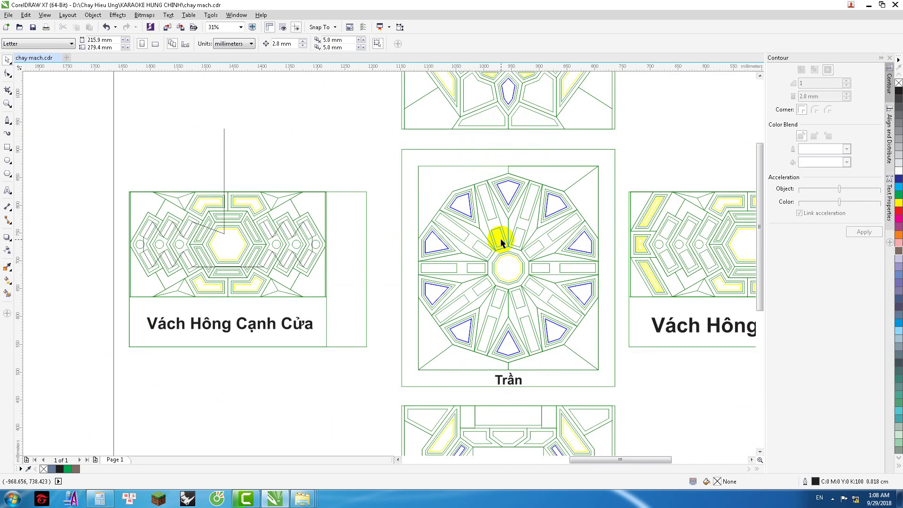
key("ctrl+a")
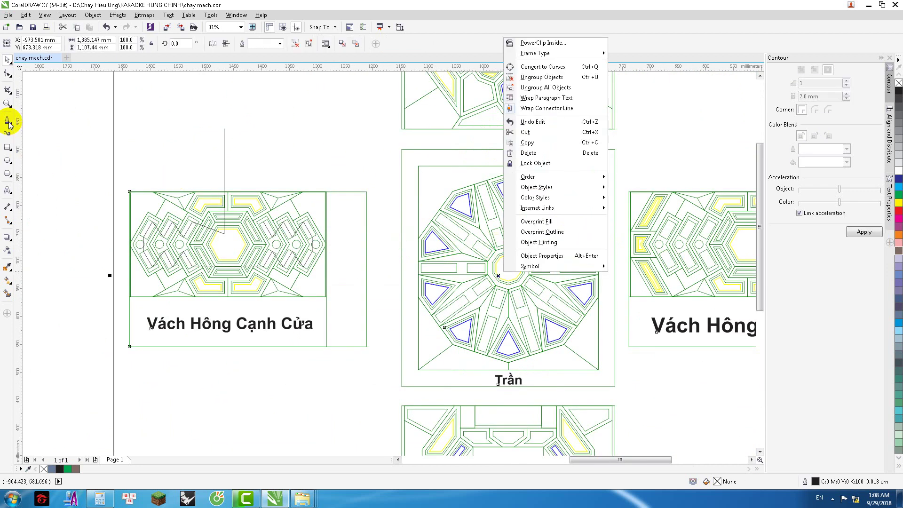
left_click(7, 121)
scroll(511, 335, "up", 2)
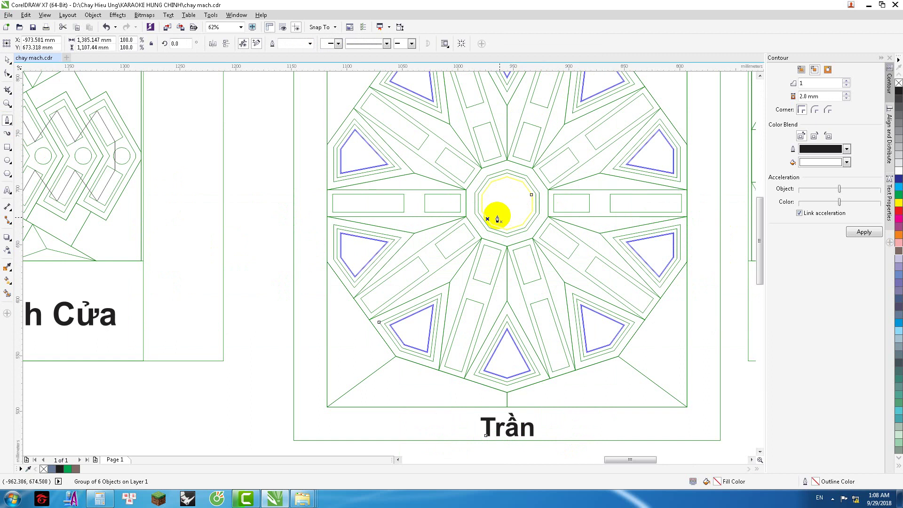
scroll(499, 215, "up", 2)
left_click(510, 218)
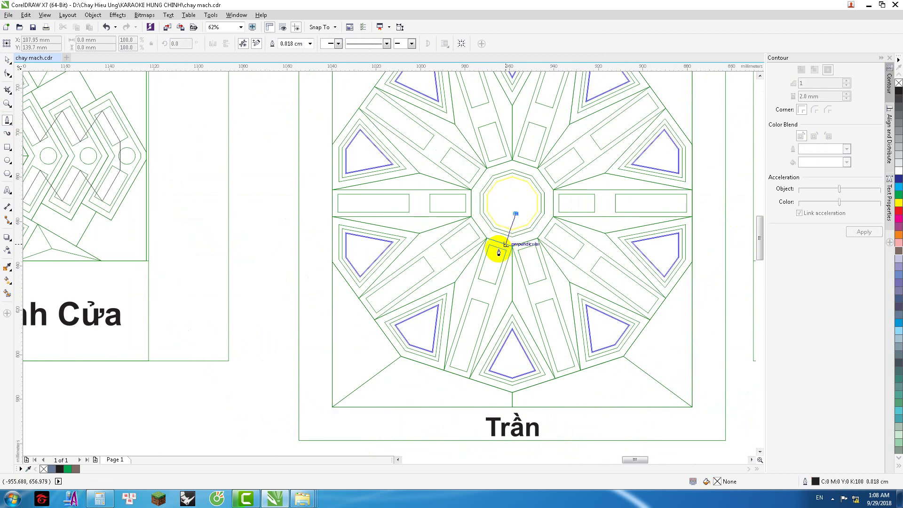
left_click(7, 207)
scroll(423, 286, "down", 2)
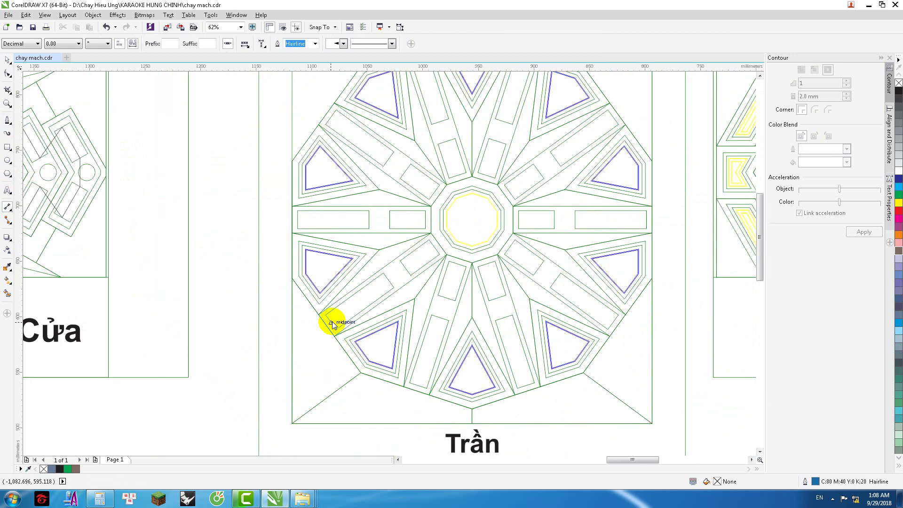
Step: With Parallel Dimension, dimension the octagon's lower-left edge in millimetres
left_click(8, 207)
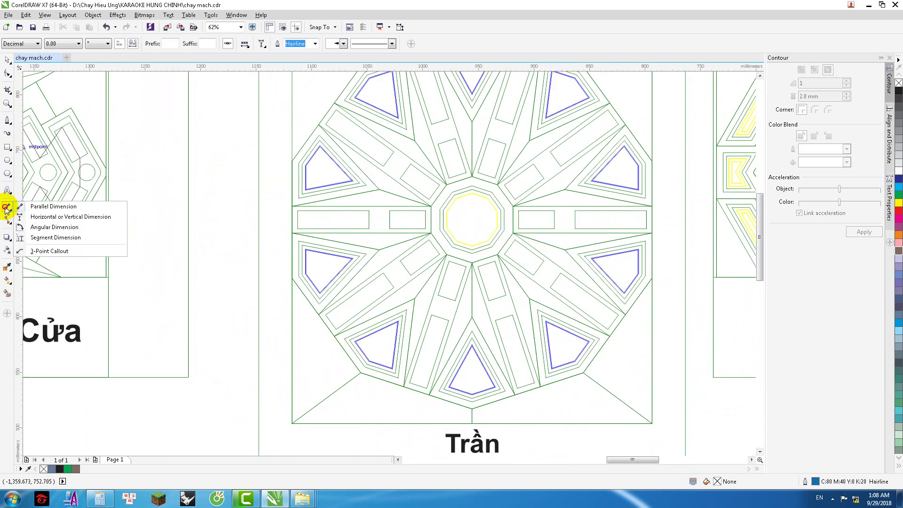
left_click(32, 217)
left_click(7, 207)
left_click(32, 204)
left_click_drag(418, 383, 330, 323)
left_click(345, 393)
left_click(108, 43)
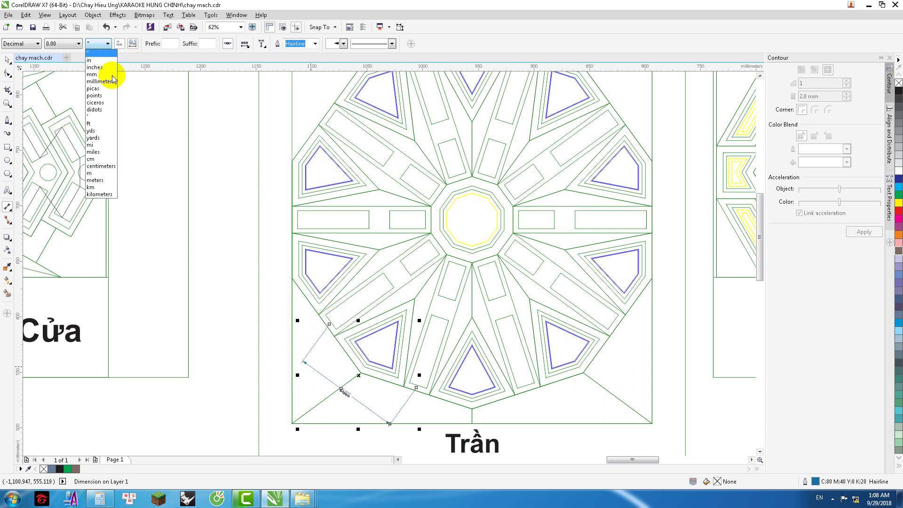
left_click(101, 74)
scroll(348, 395, "up", 5)
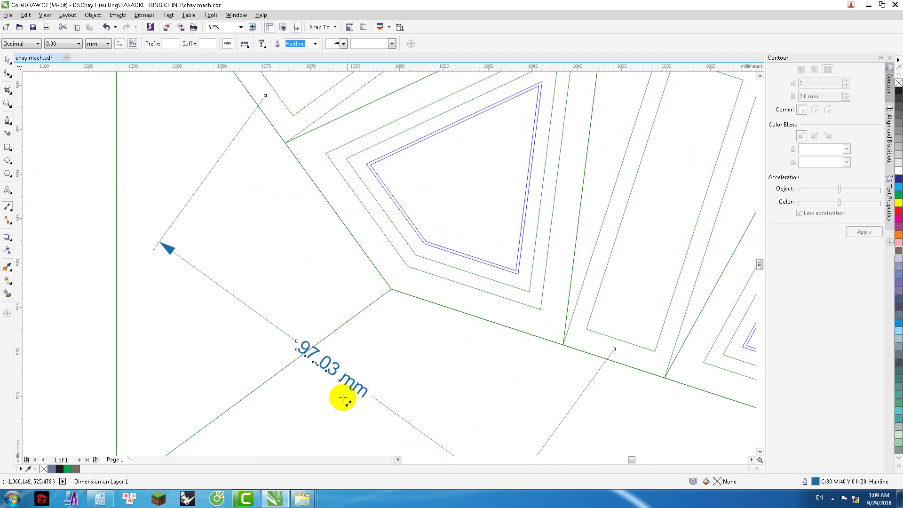
scroll(296, 365, "down", 2)
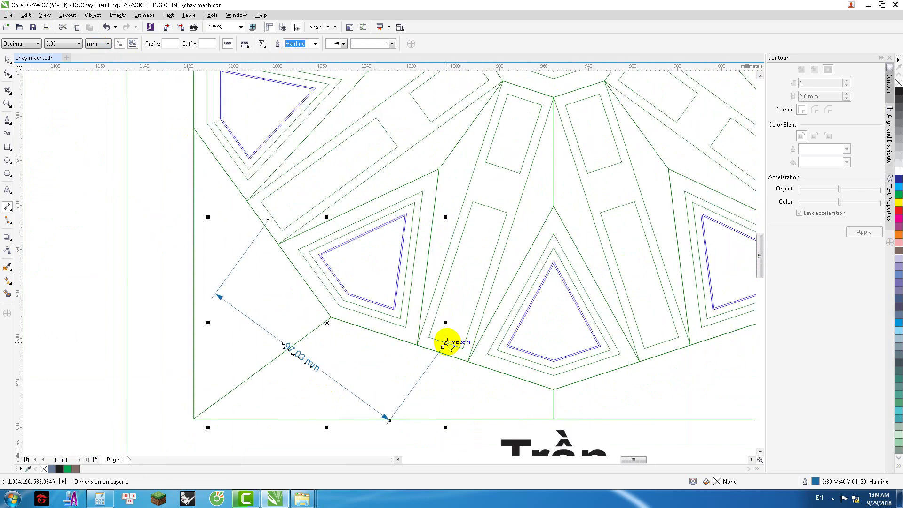
scroll(445, 343, "down", 2)
key("Escape")
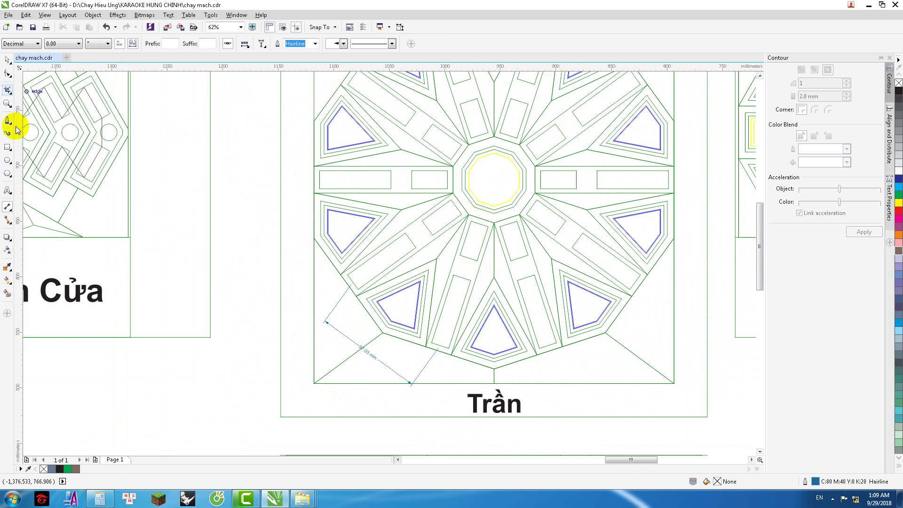
Step: Add a parallel dimension up the radial line toward the centre, shown as 120.07 mm
left_click(8, 207)
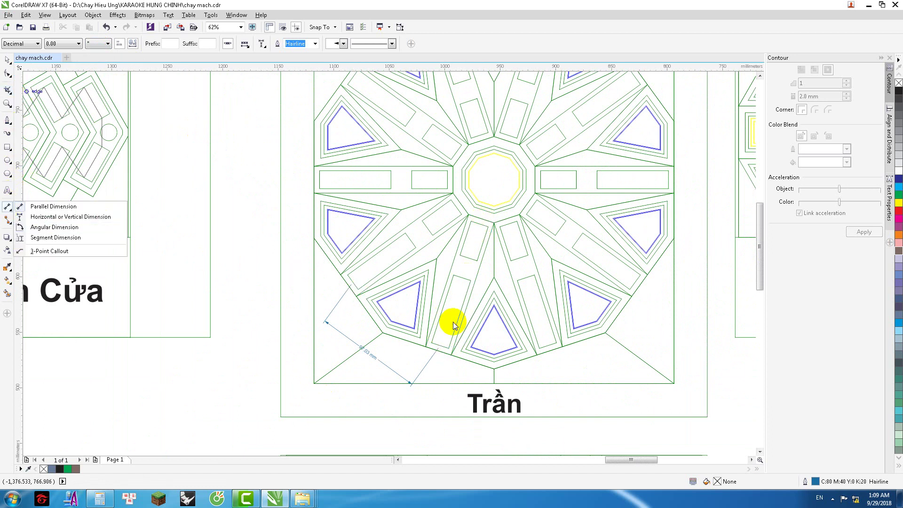
left_click(47, 204)
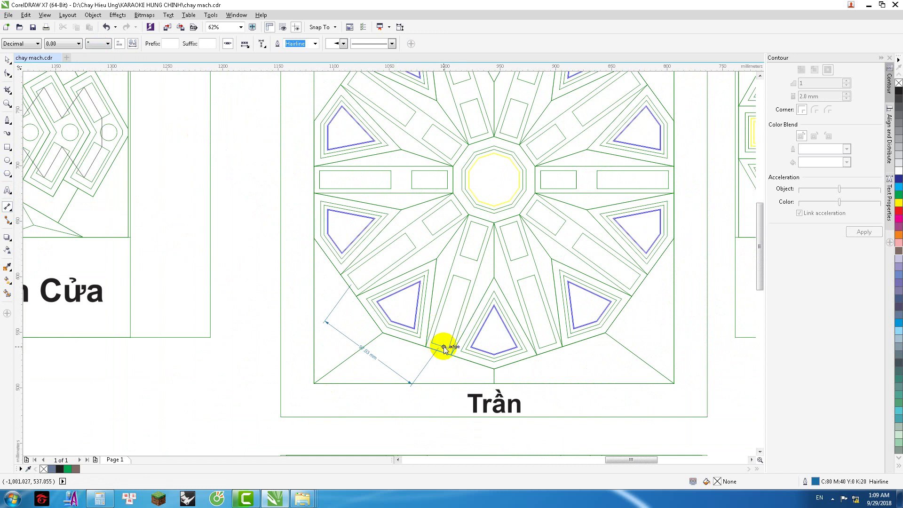
mouse_move(443, 347)
left_mouse_down()
mouse_move(441, 339)
mouse_move(263, 330)
left_mouse_up()
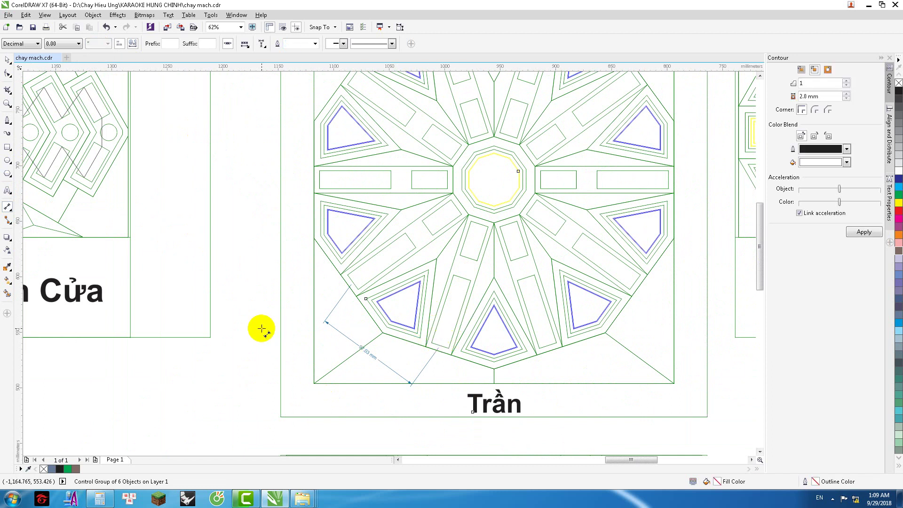
left_click(262, 329)
left_click(369, 353)
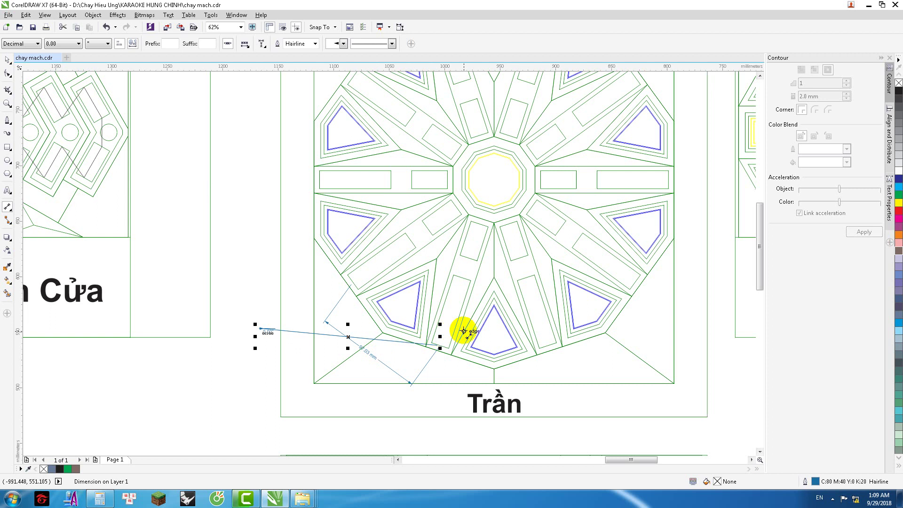
left_click_drag(440, 345, 481, 218)
left_click(482, 218)
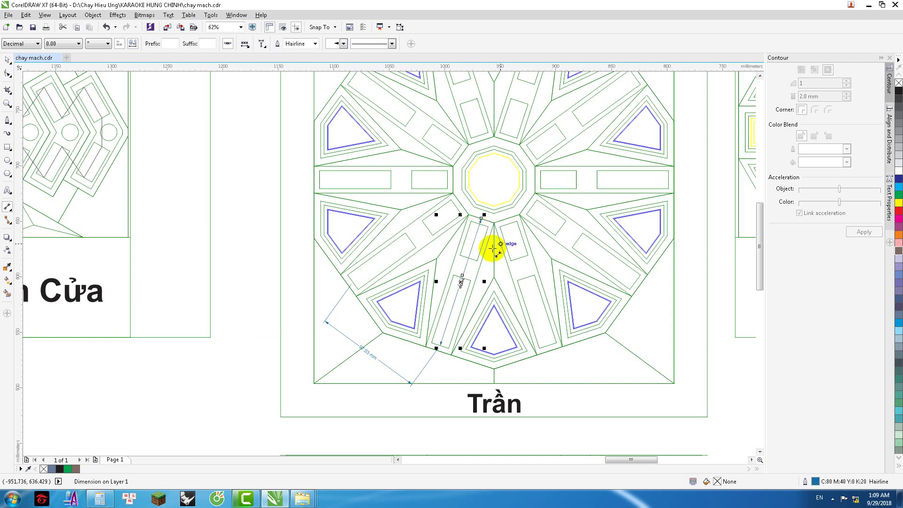
left_click(97, 43)
left_click(108, 81)
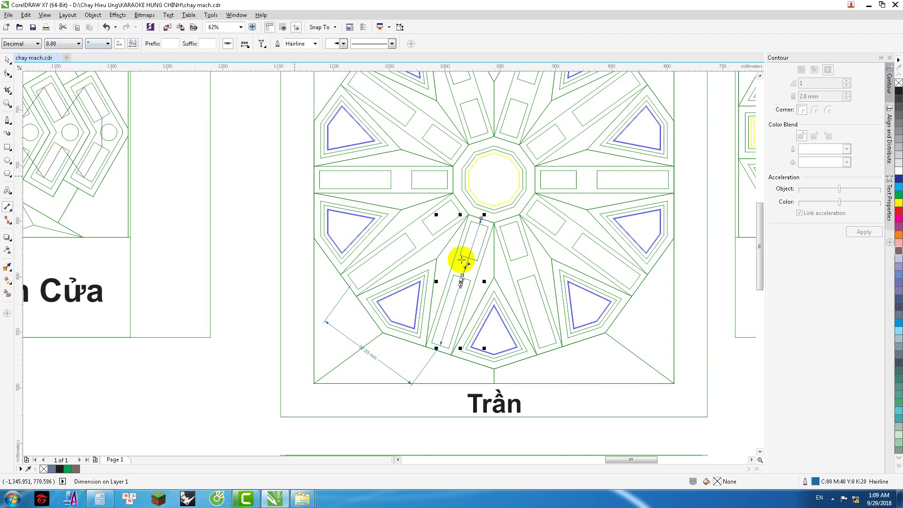
Step: Dimension the short edge beside the central octagon in millimetres, reading 38.63 mm
scroll(468, 282, "up", 4)
scroll(463, 282, "down", 2)
scroll(465, 283, "down", 2)
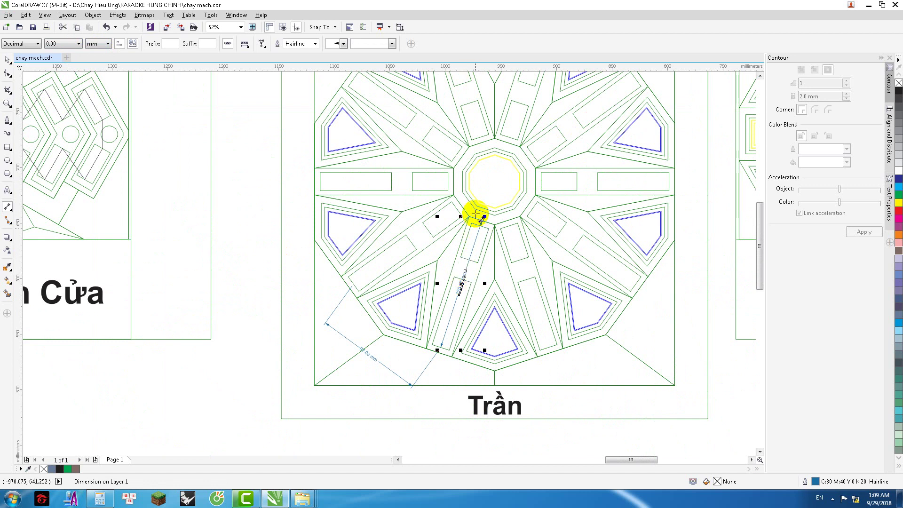
scroll(476, 203, "up", 2)
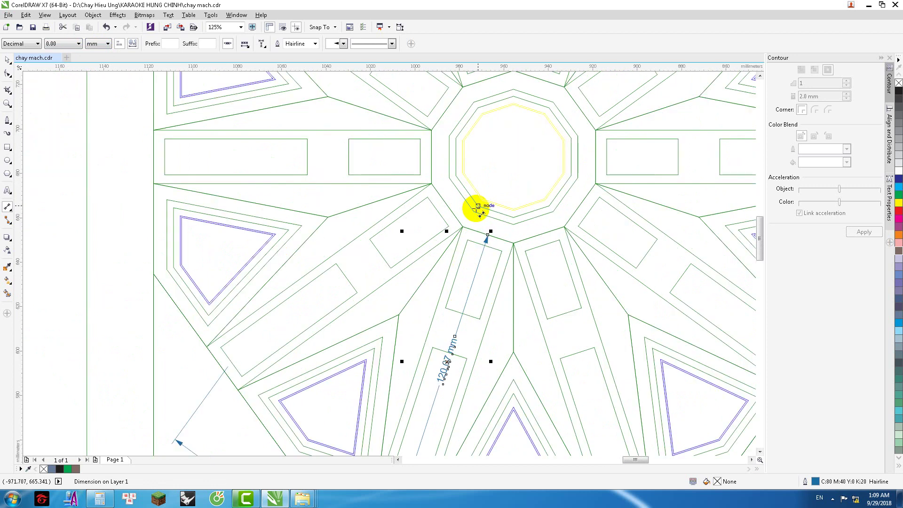
scroll(478, 207, "down", 2)
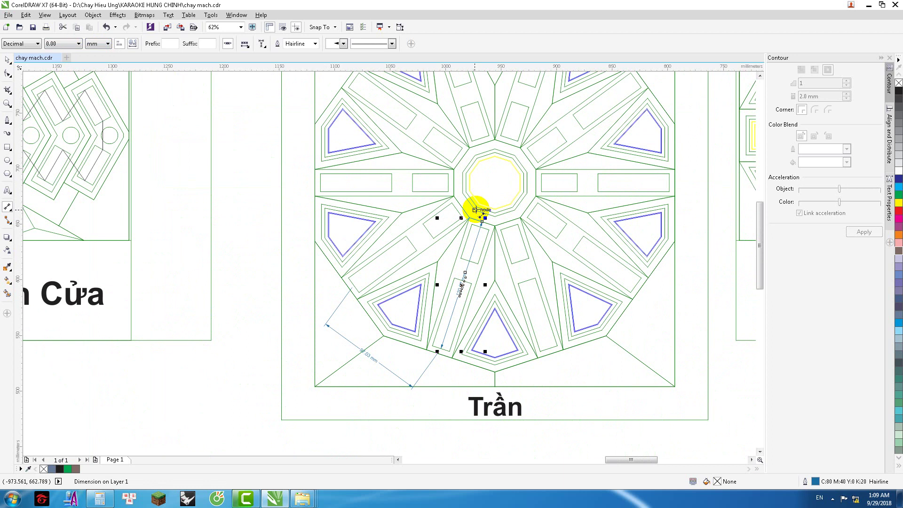
scroll(474, 210, "up", 4)
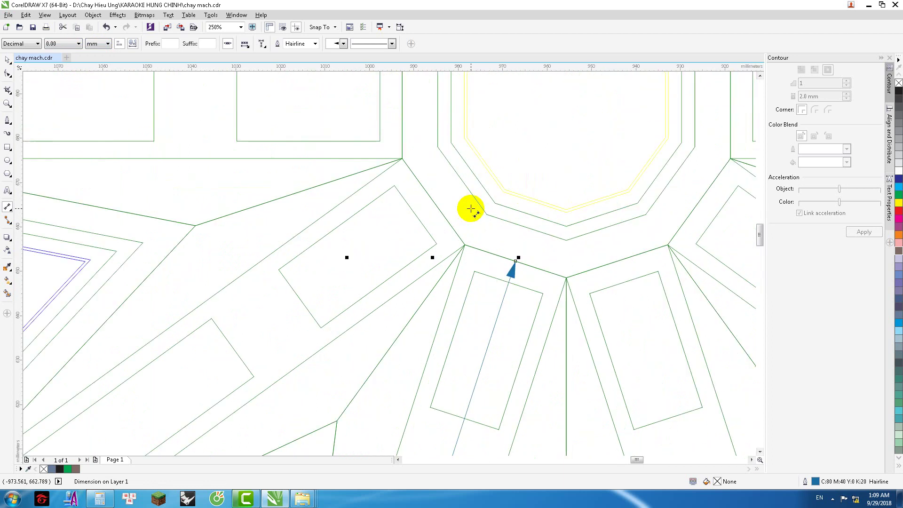
left_click_drag(509, 262, 397, 133)
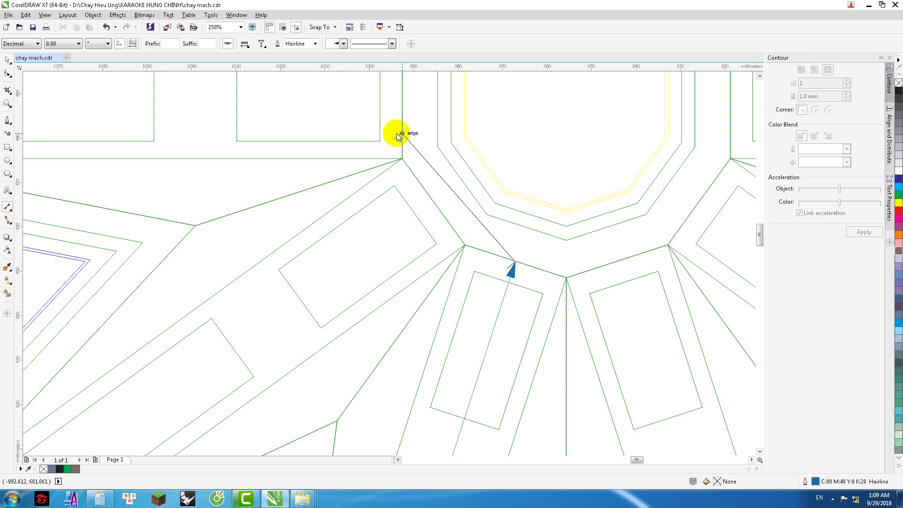
left_click(393, 127)
left_click(97, 43)
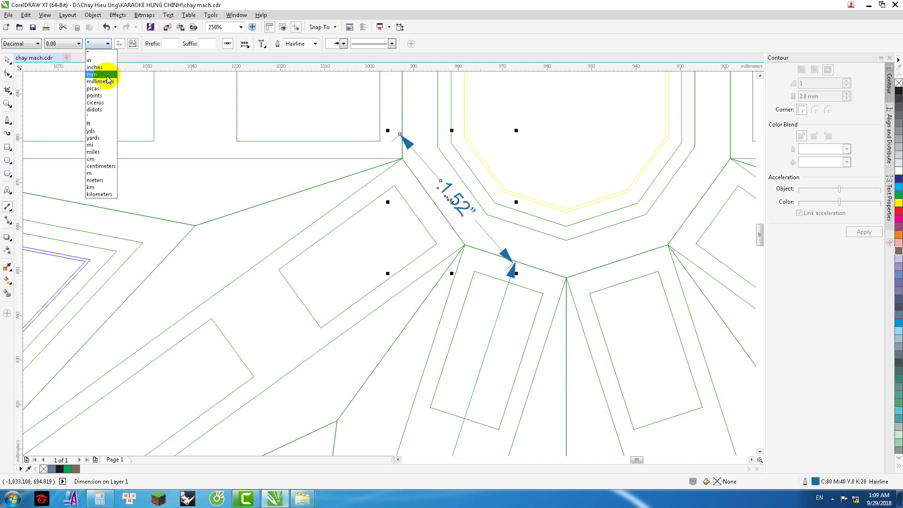
left_click(100, 74)
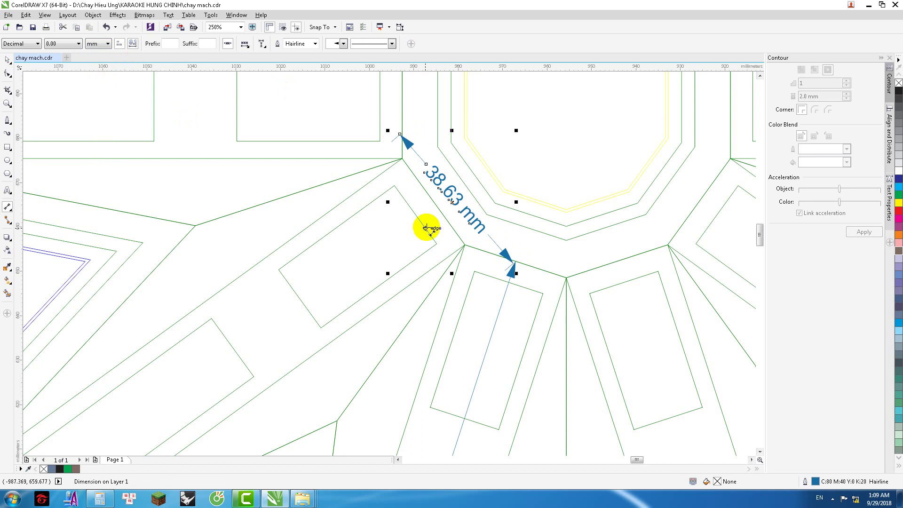
scroll(426, 227, "down", 5)
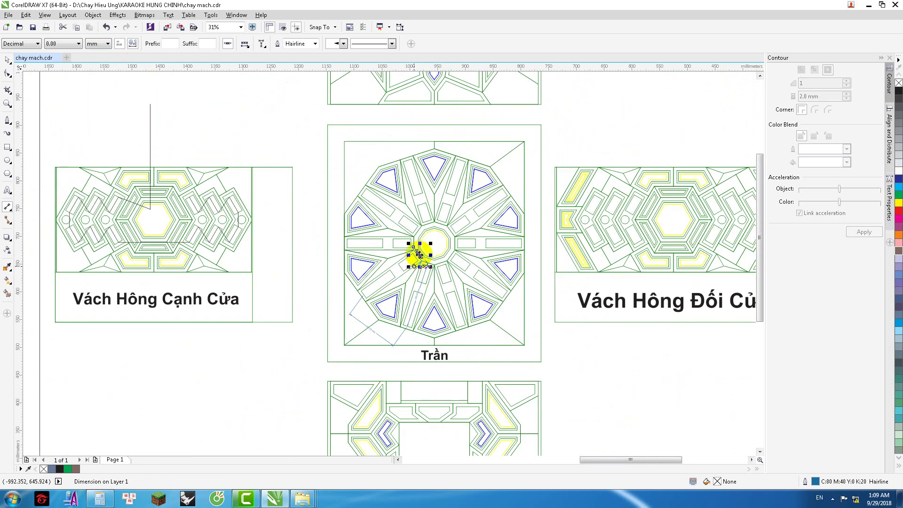
Step: Add a dimension below the centre node and compute 60 × 10 on the Calculator
mouse_move(425, 271)
left_mouse_down()
mouse_move(413, 317)
mouse_move(359, 286)
mouse_move(423, 319)
mouse_move(414, 277)
left_mouse_up()
left_click(8, 73)
left_click(100, 499)
left_click(173, 304)
left_click(172, 335)
left_click(145, 365)
left_click(191, 335)
left_click(152, 367)
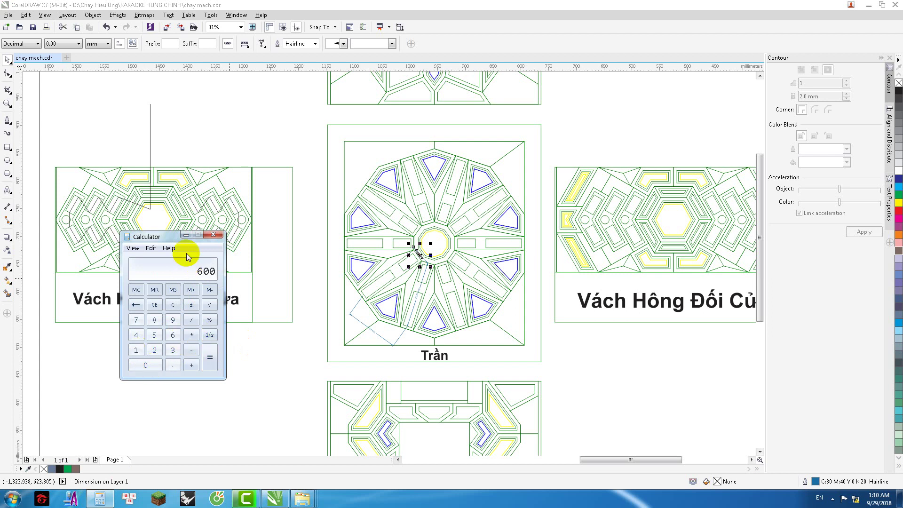
Step: Minimize the Calculator and bring Camtasia's render progress to the front
left_click(184, 235)
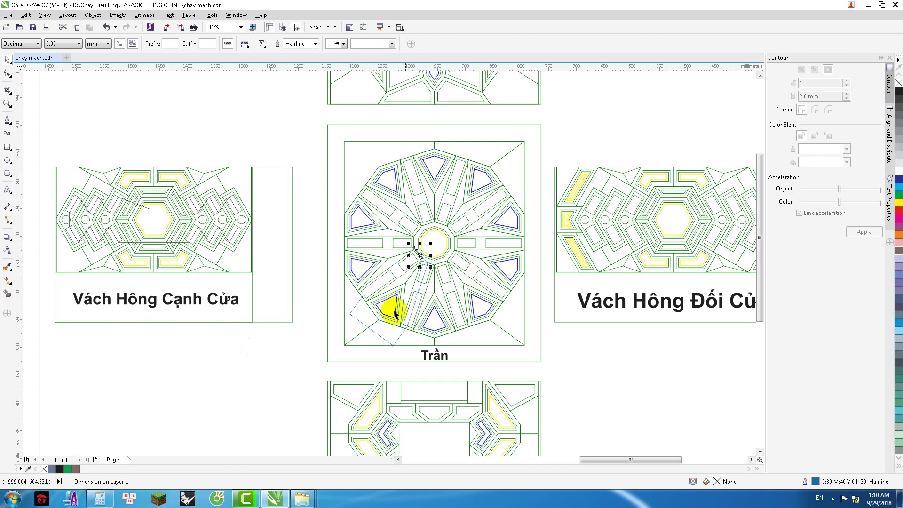
scroll(413, 315, "up", 1)
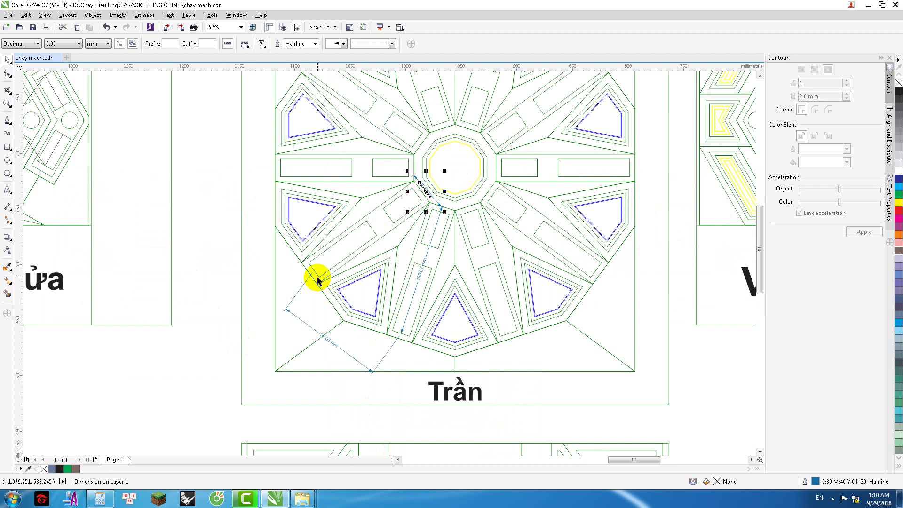
left_click(252, 502)
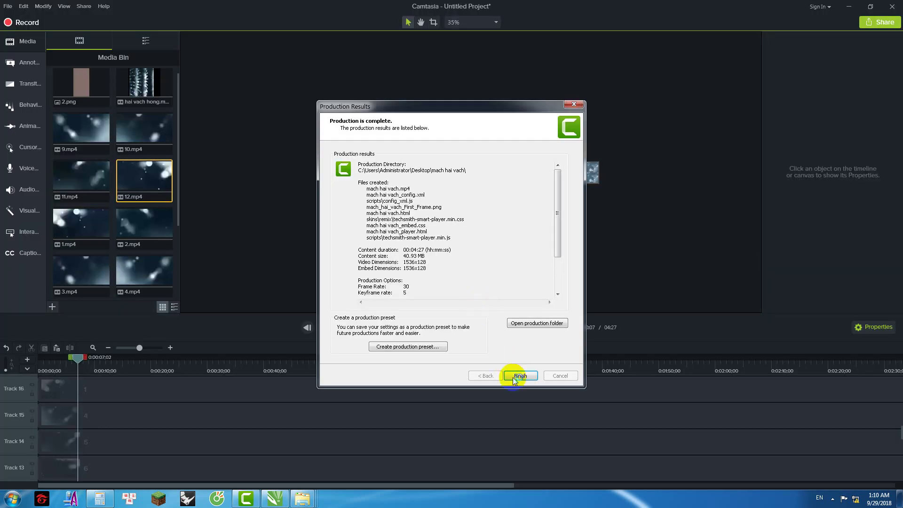
Step: Finish and close the Production Results report for the mach hai vach video
left_click(520, 376)
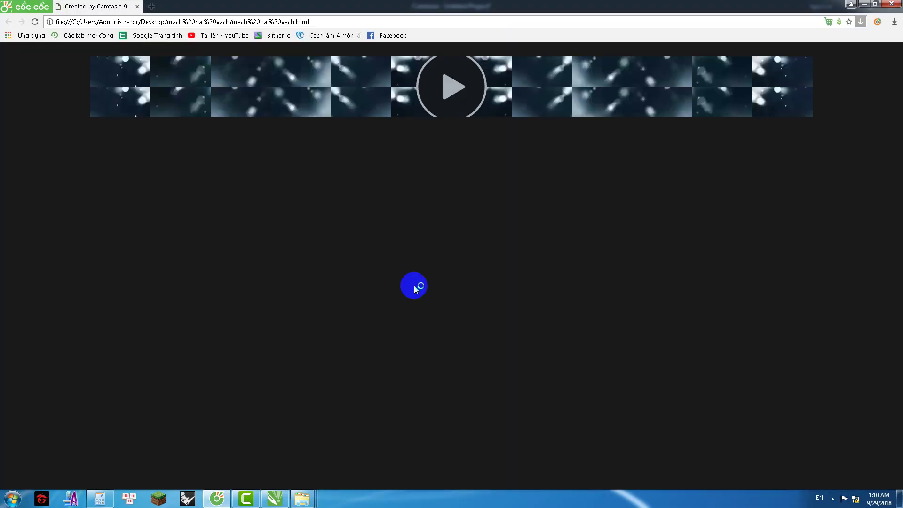
Step: Play the exported mach hai vach strip in Cốc Cốc, then switch back to Camtasia
left_click(449, 85)
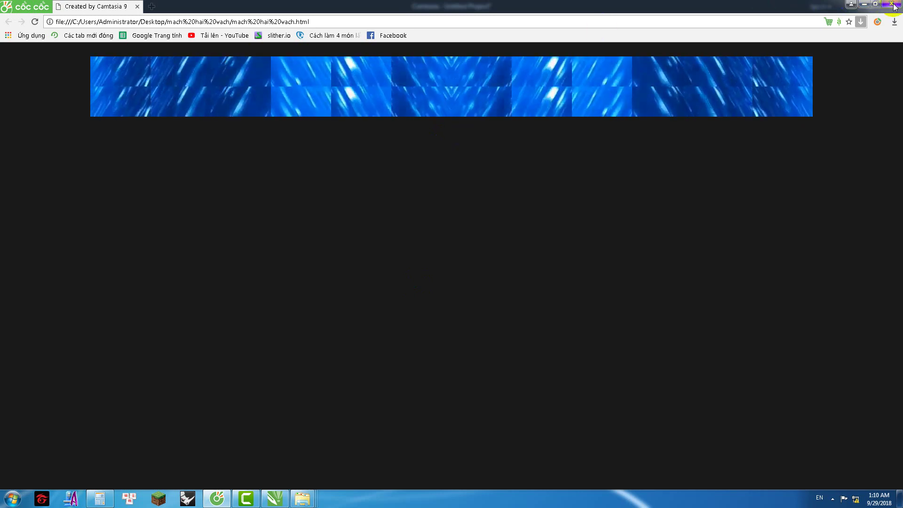
key("alt+Tab")
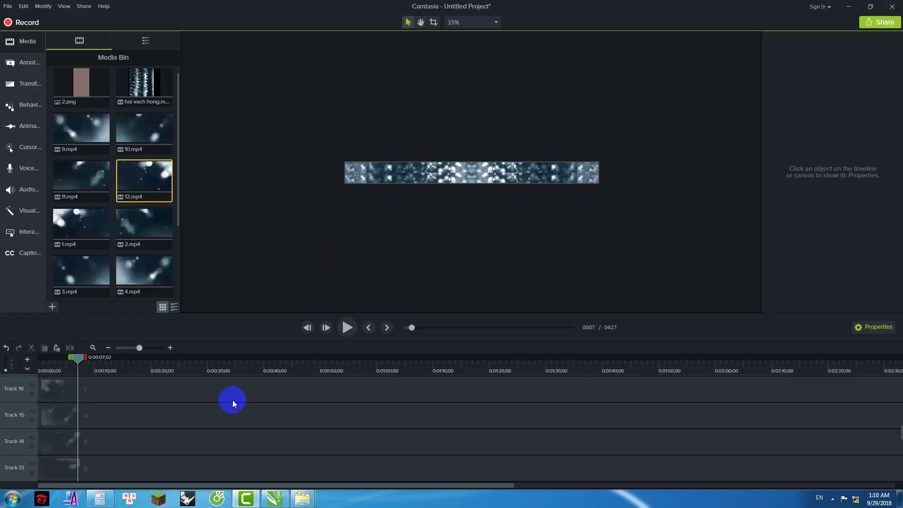
Step: Delete every clip from the timeline
left_click(233, 392)
key("ctrl+a")
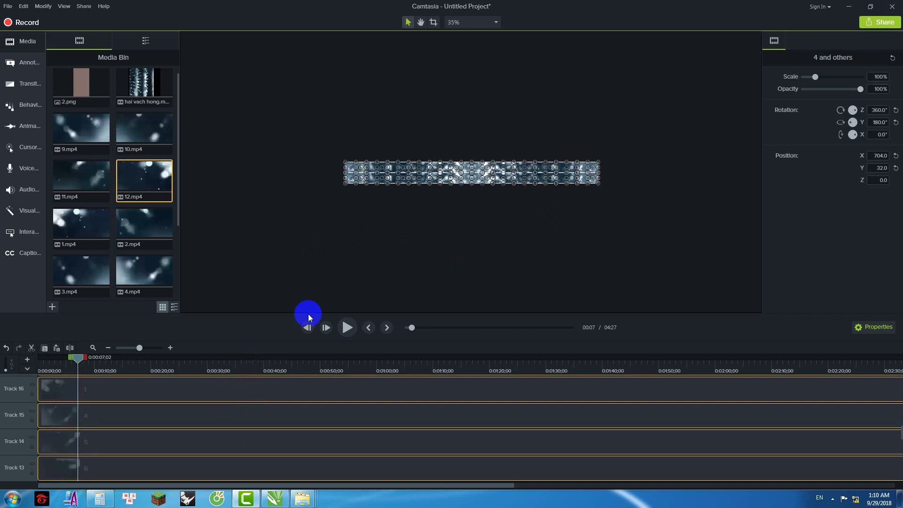
key("Delete")
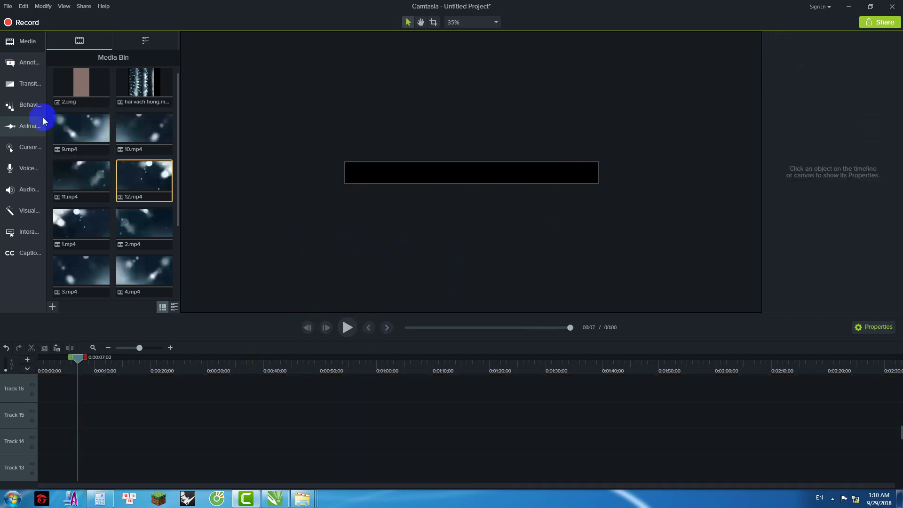
Step: Set the project's canvas width to 64 in Project Settings
left_click(77, 85)
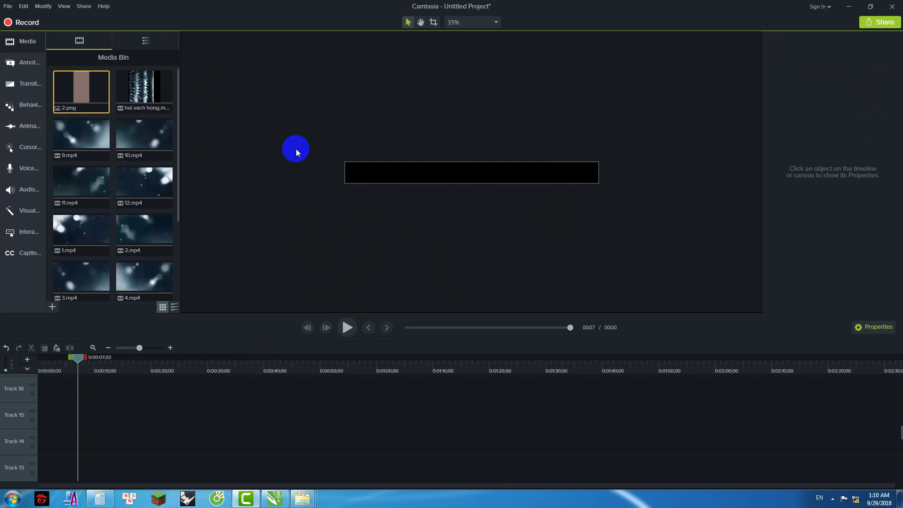
right_click(453, 123)
left_click(493, 190)
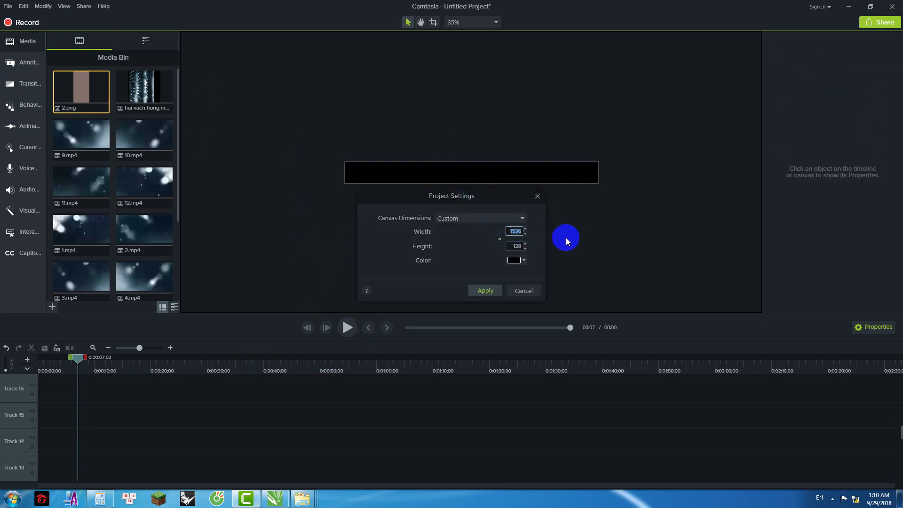
type("64")
left_click(511, 246)
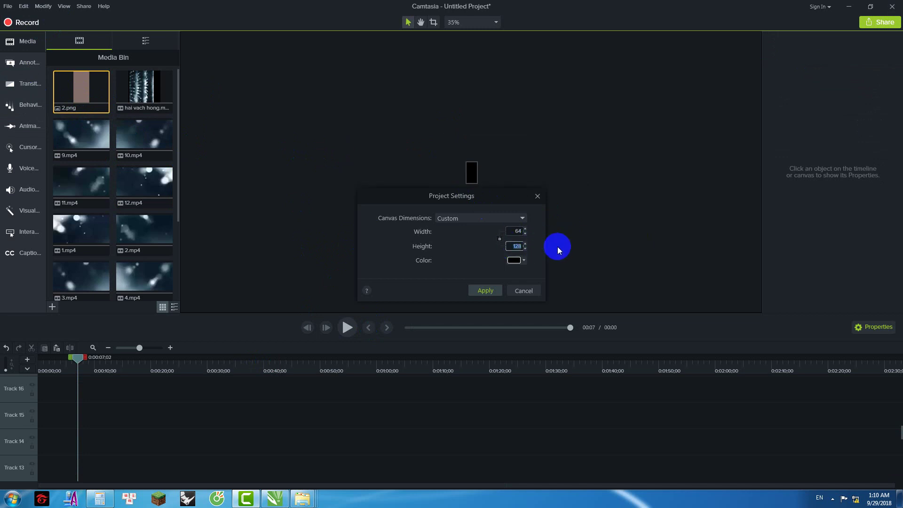
Step: Work out 384 (32 × 3 × 4) on the Calculator and apply a 64 × 384 canvas
left_click(98, 498)
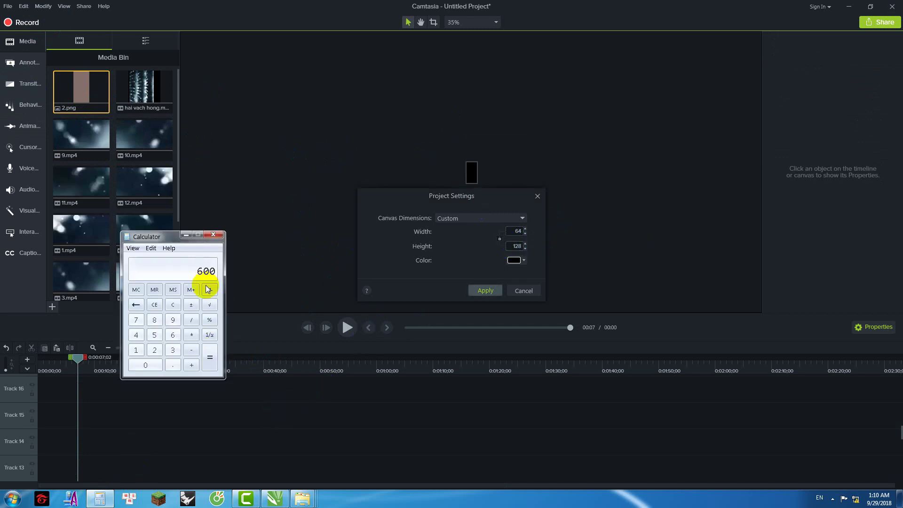
left_click(175, 306)
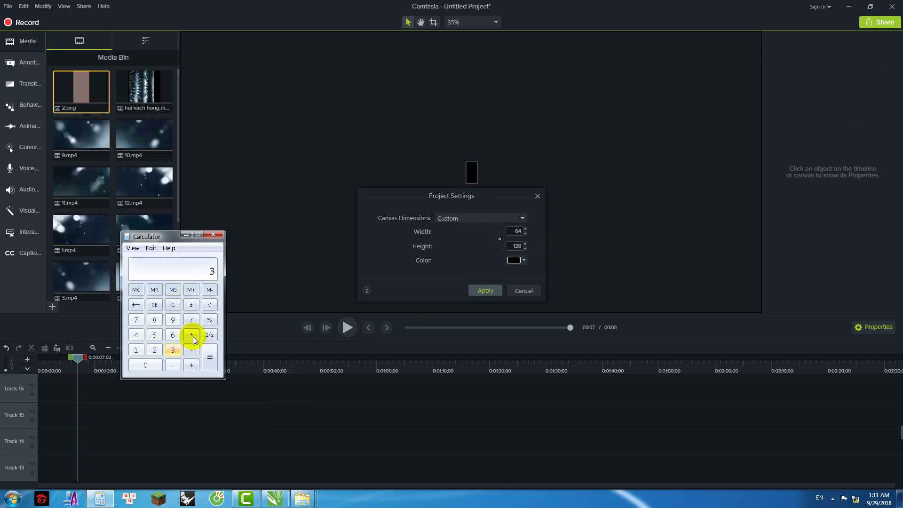
left_click(159, 351)
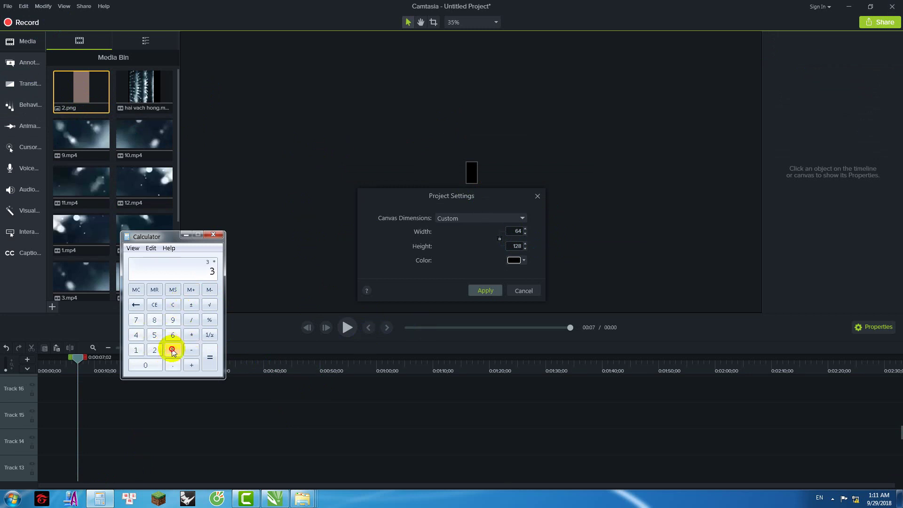
left_click(191, 335)
left_click(137, 336)
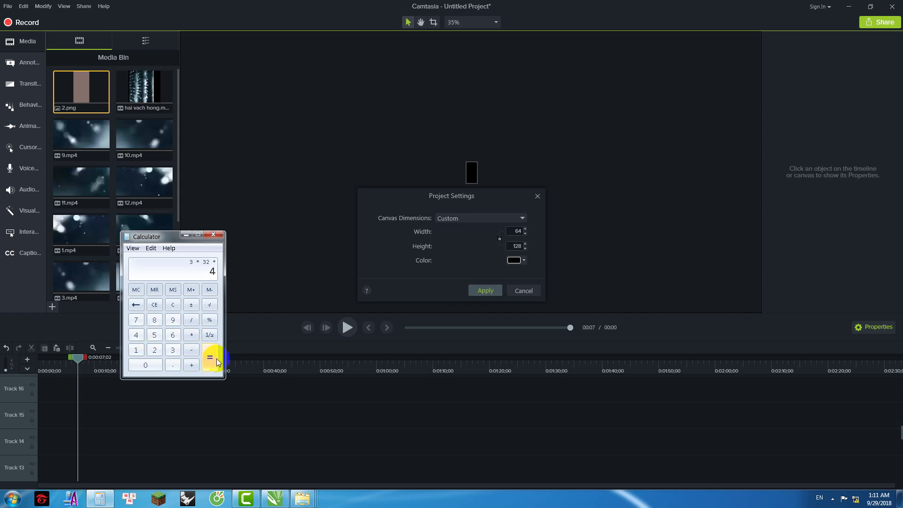
left_click(173, 305)
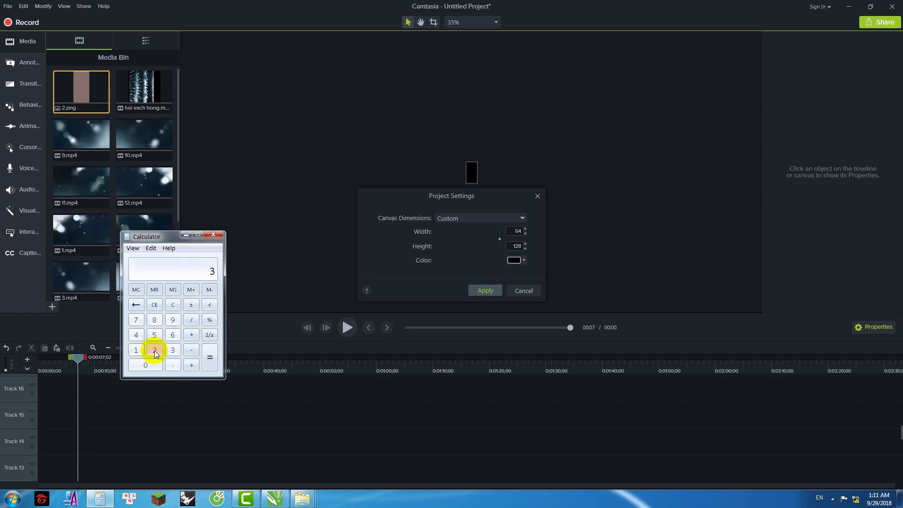
left_click(155, 352)
left_click(191, 335)
left_click(136, 335)
left_click(210, 357)
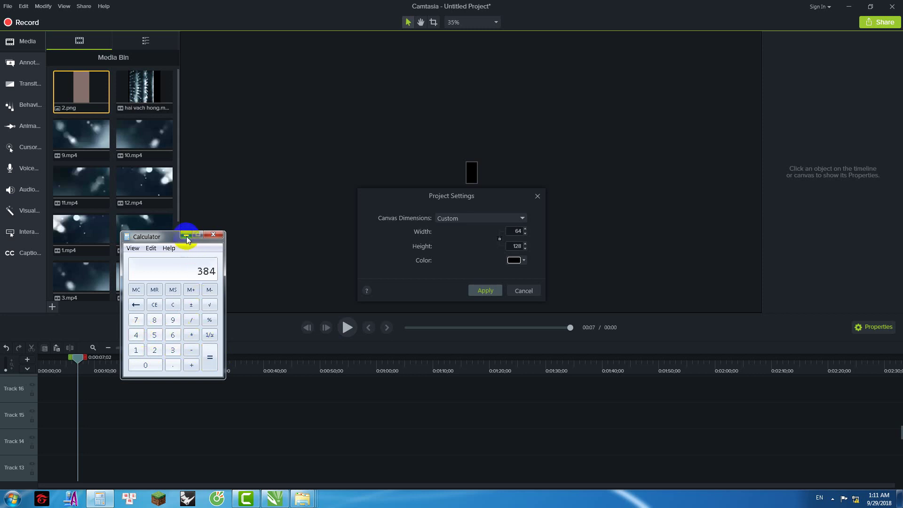
left_click(186, 234)
type("384")
left_click(470, 288)
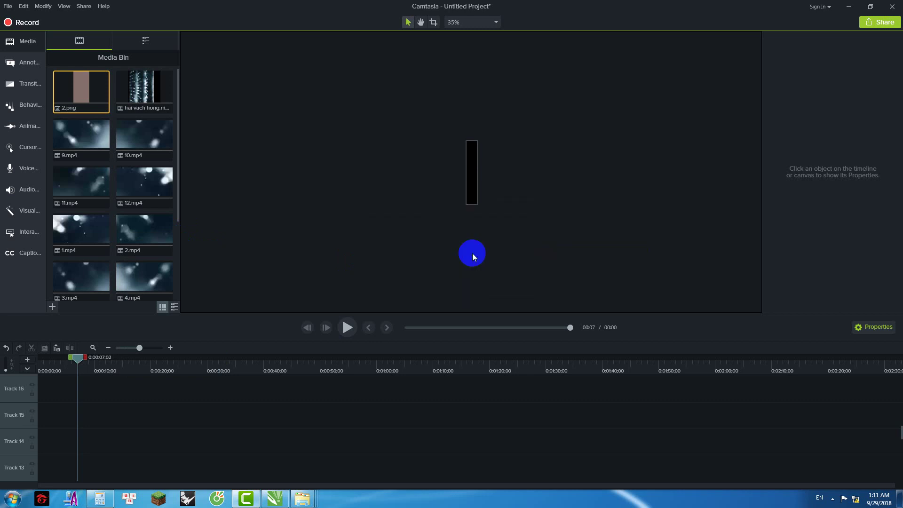
Step: Place 2.png from the Media Bin onto the canvas
left_click_drag(67, 87, 471, 120)
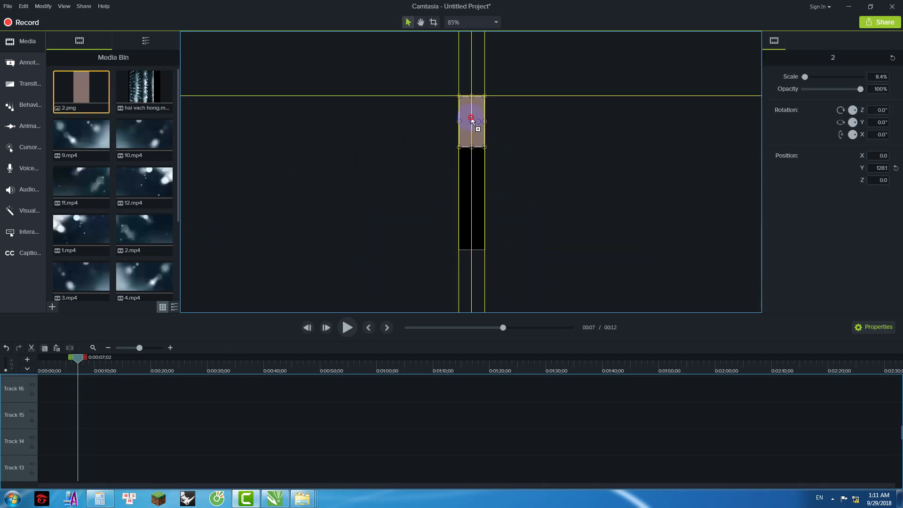
left_click_drag(471, 119, 472, 120)
left_click(540, 122)
left_click(472, 122)
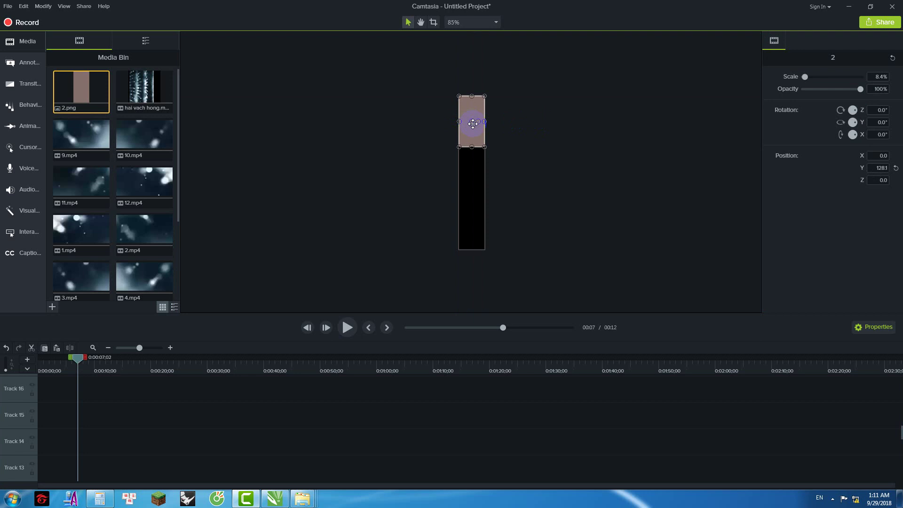
Step: Change the canvas height to 128 and move 2.png down into the canvas
right_click(442, 201)
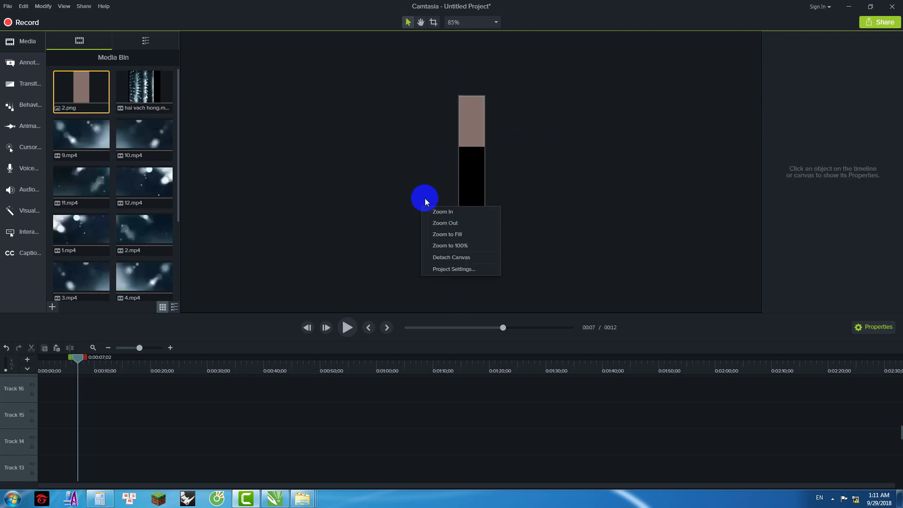
left_click(473, 280)
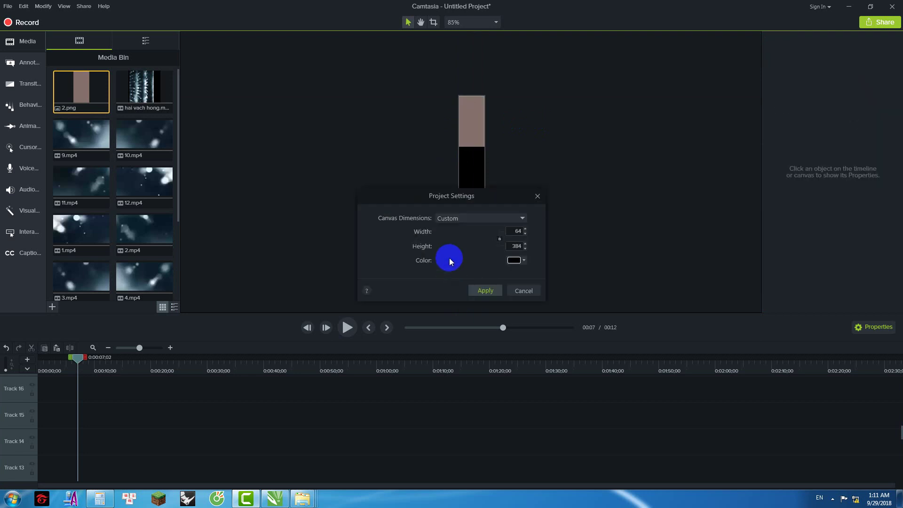
double_click(514, 246)
type("128")
key("Return")
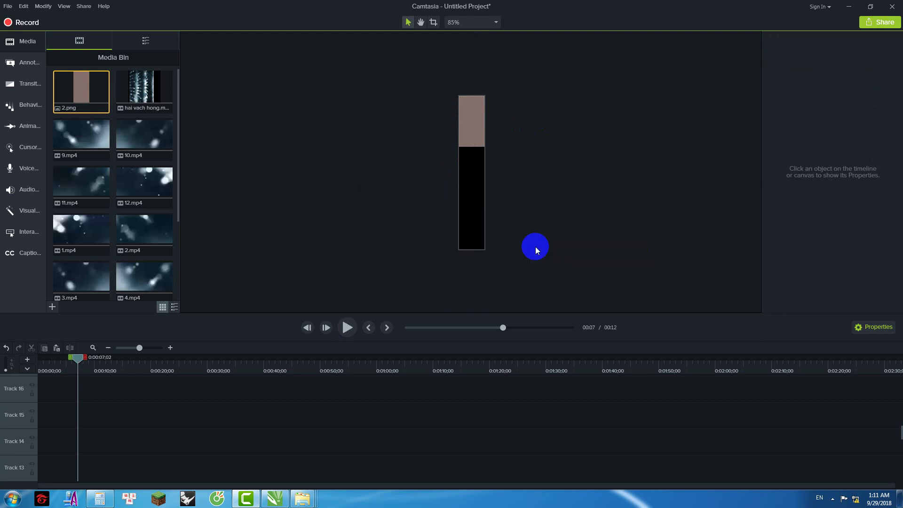
left_click_drag(480, 128, 479, 167)
left_click(498, 221)
Step: Reposition 2.png and set the canvas height back to 384
right_click(508, 176)
left_click(412, 157)
left_click(472, 165)
right_click(472, 165)
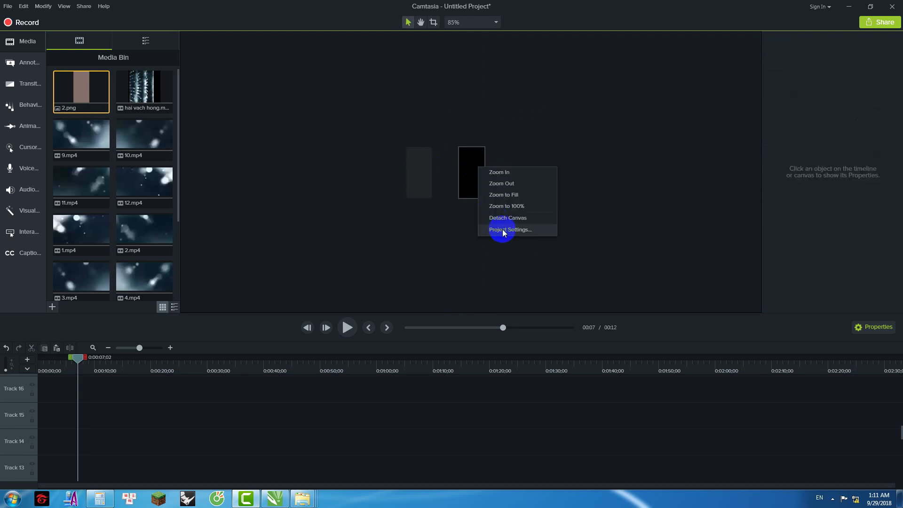
left_click(501, 231)
left_click(131, 494)
left_click(135, 479)
left_click(513, 245)
left_click_drag(513, 245, 544, 250)
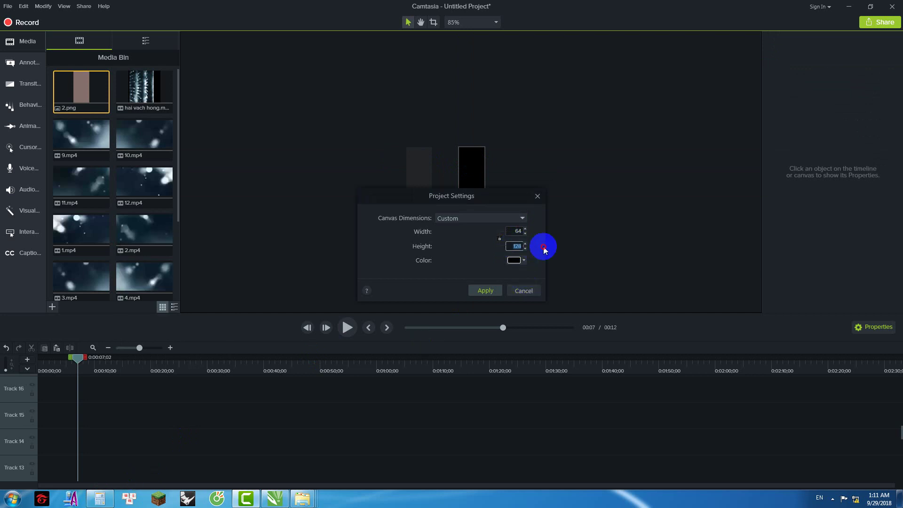
type("384")
key("Return")
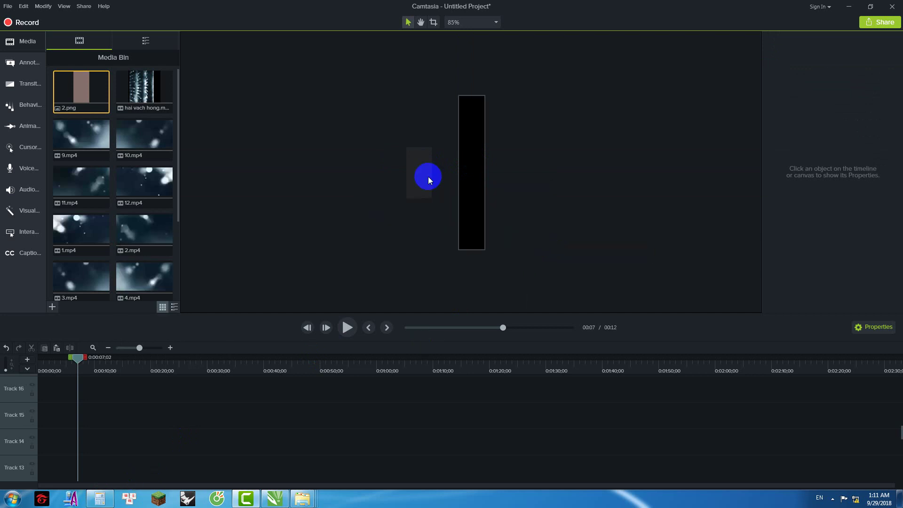
Step: Snap the grey panel image 2.png to the canvas's top-left corner
left_click(433, 163)
left_click_drag(434, 163, 450, 124)
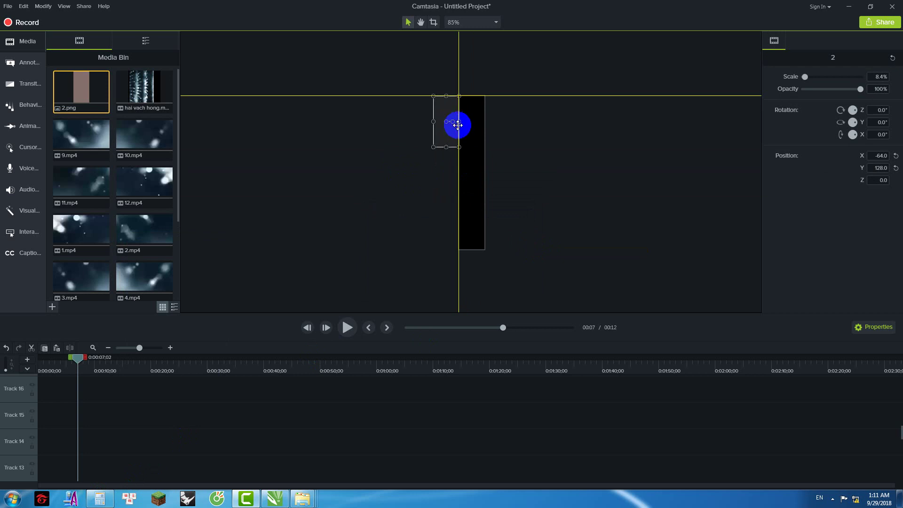
left_click(471, 144)
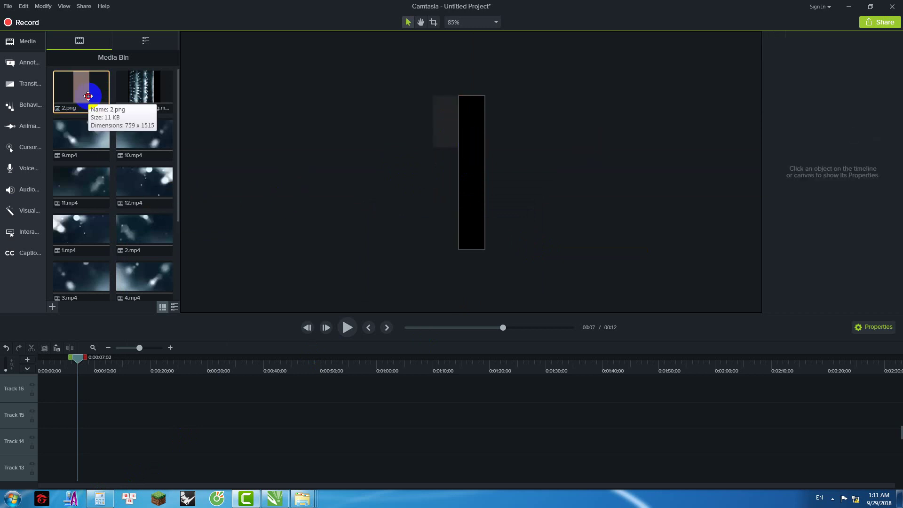
Step: Remove all other media from the Media Bin, confirming the warning
key("ctrl+a")
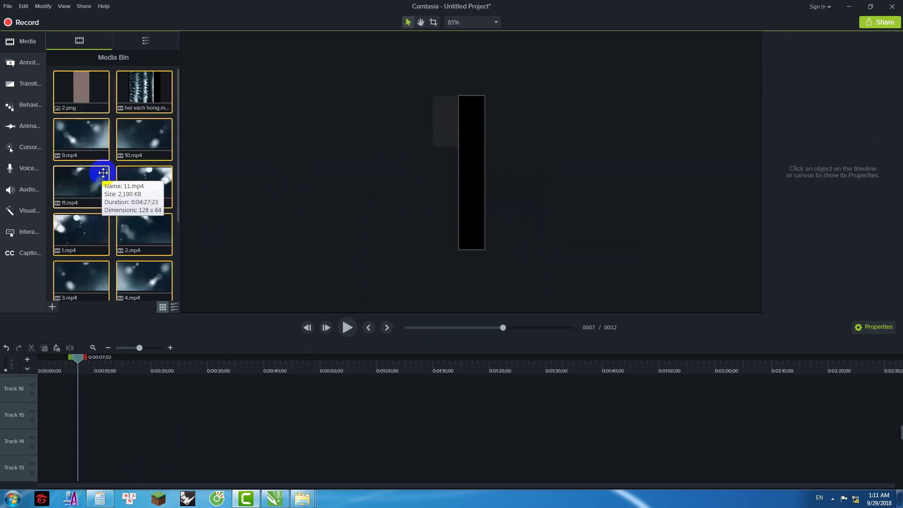
key("Delete")
left_click(534, 287)
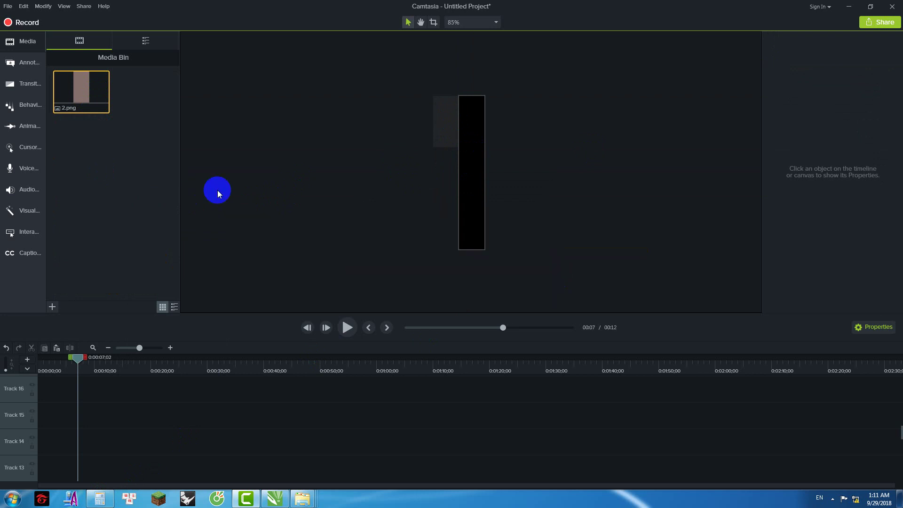
mouse_move(303, 498)
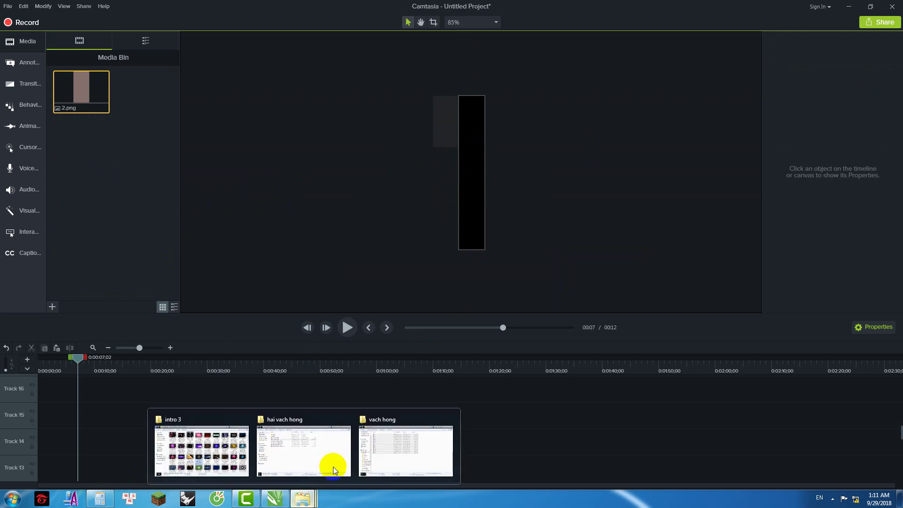
left_click(195, 439)
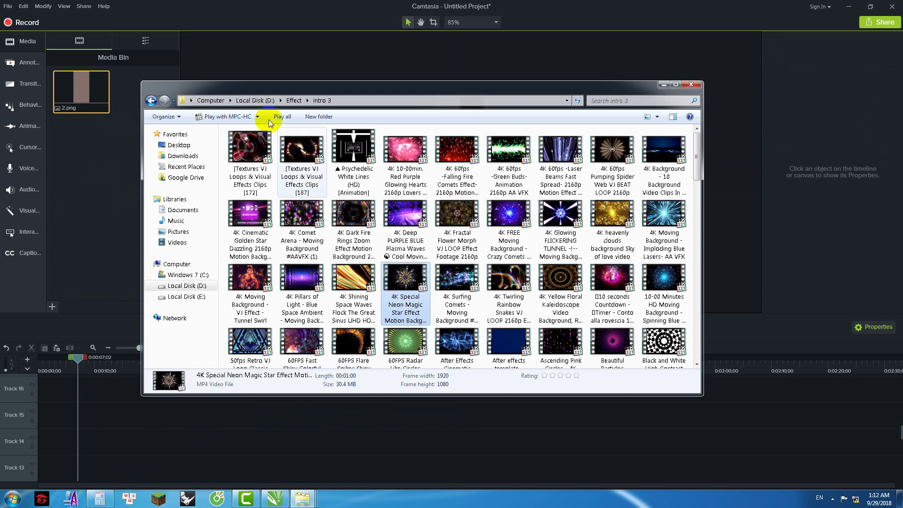
left_click(295, 100)
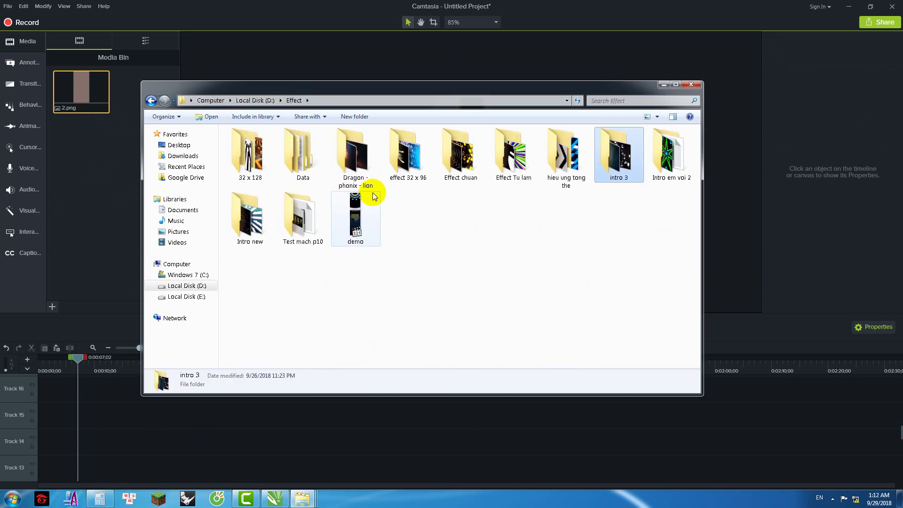
left_click(174, 286)
double_click(262, 151)
left_click(253, 175)
double_click(253, 176)
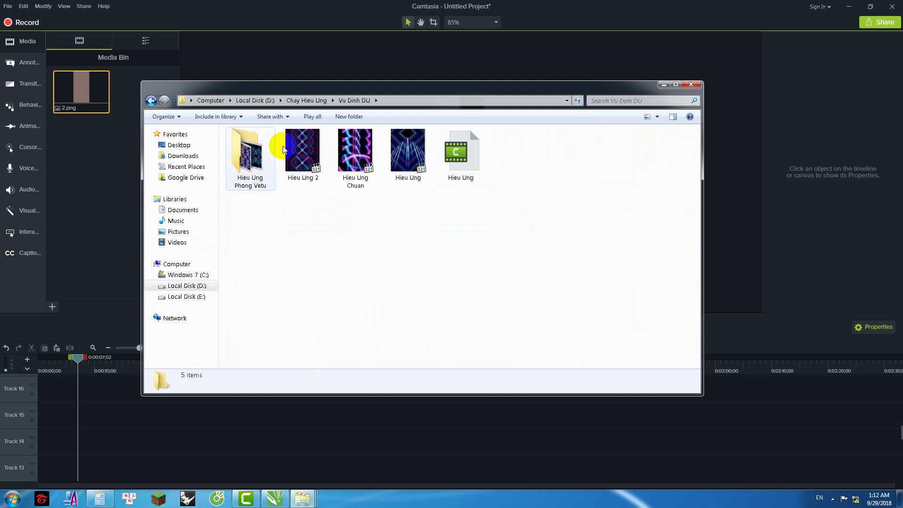
left_click(357, 158)
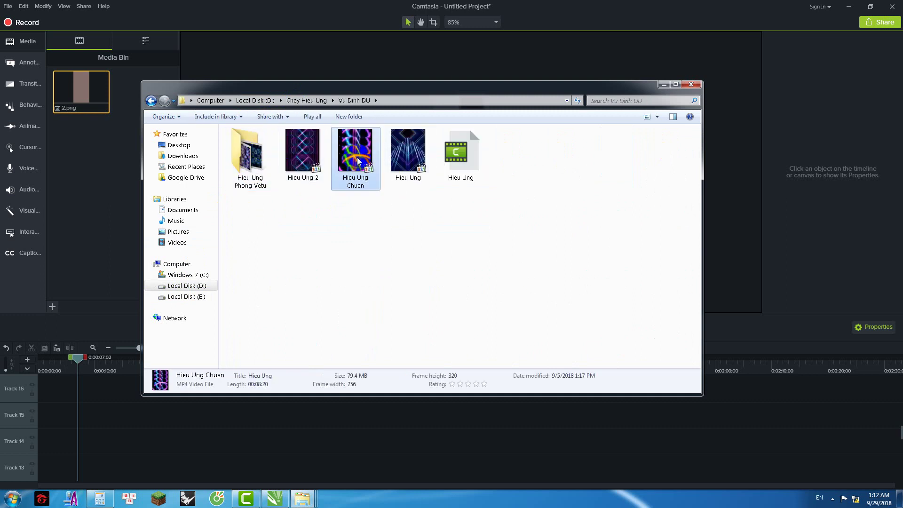
left_click(408, 157)
left_click(417, 208)
left_click(250, 156)
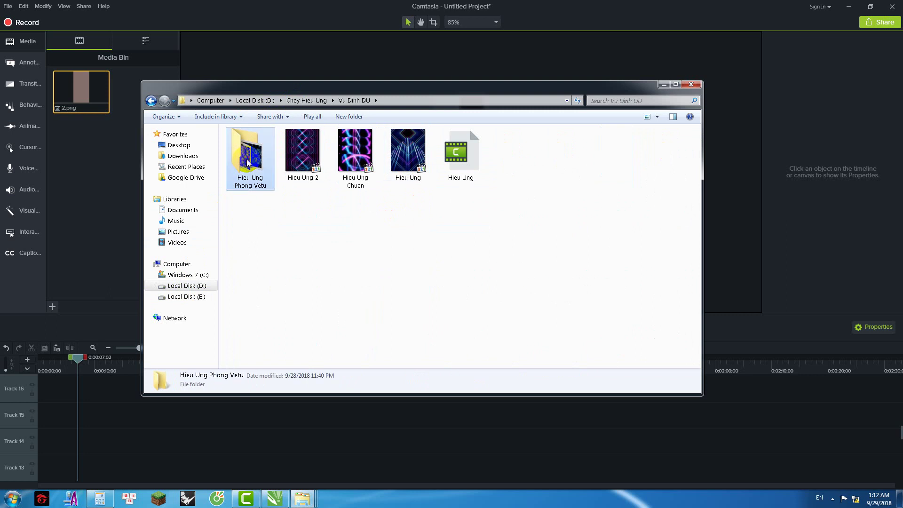
double_click(249, 155)
Step: Open D:\Effect\32 x 128 and drag Effect_nice 1 onto the Camtasia canvas
left_click(150, 100)
left_click(151, 101)
left_click(151, 101)
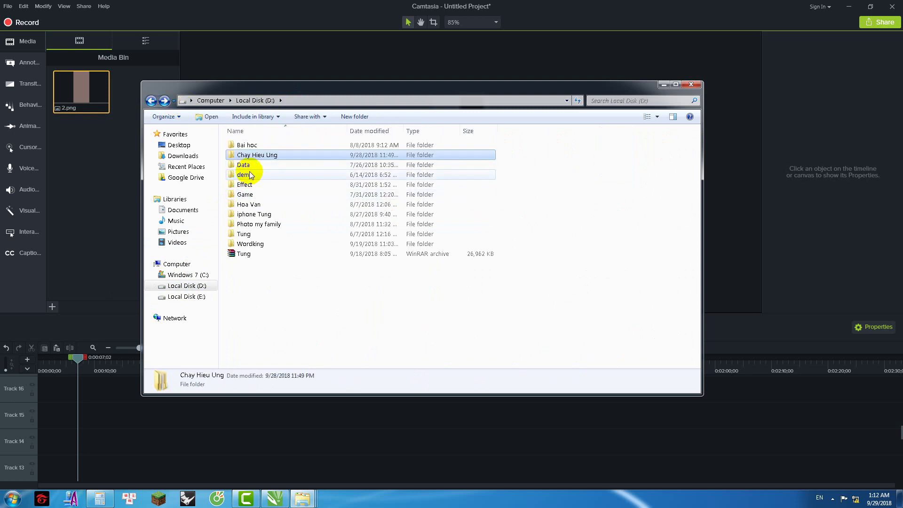
double_click(244, 184)
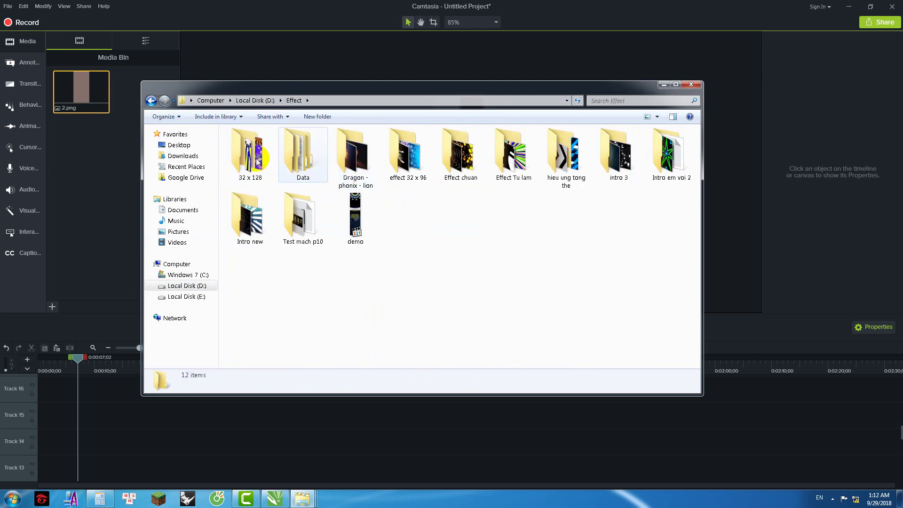
double_click(249, 155)
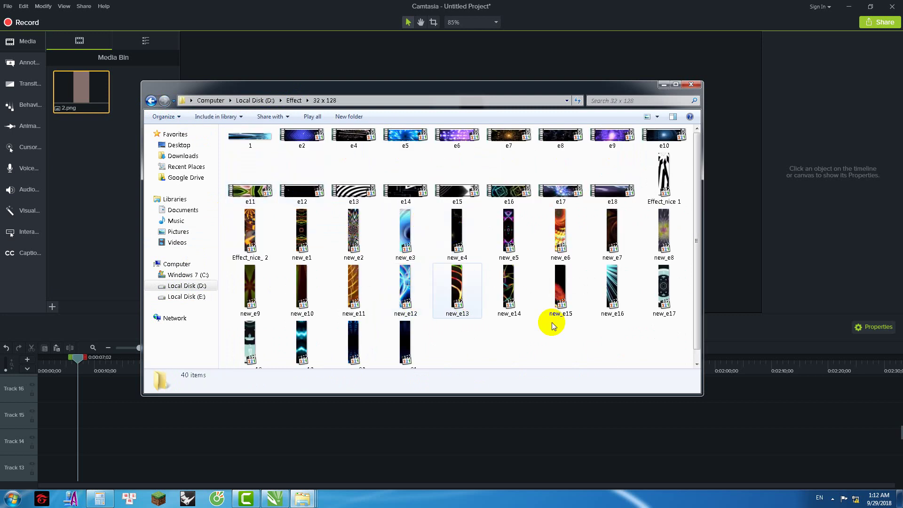
left_click_drag(544, 85, 623, 211)
left_click_drag(742, 299, 472, 111)
left_click(476, 206)
Step: Scale Effect_nice 1 to fill the canvas, start it at 0:00, and lay 2.png on Track 1
left_click_drag(471, 198, 471, 250)
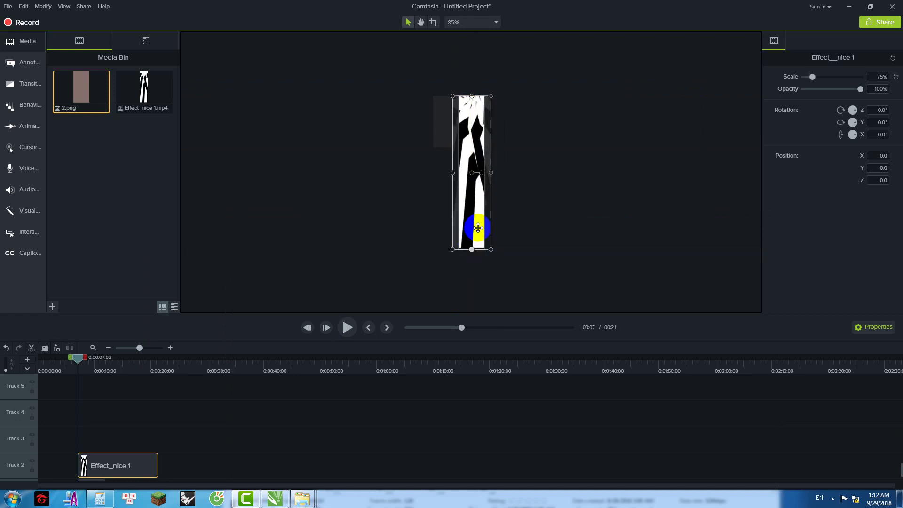
left_click_drag(117, 466, 78, 468)
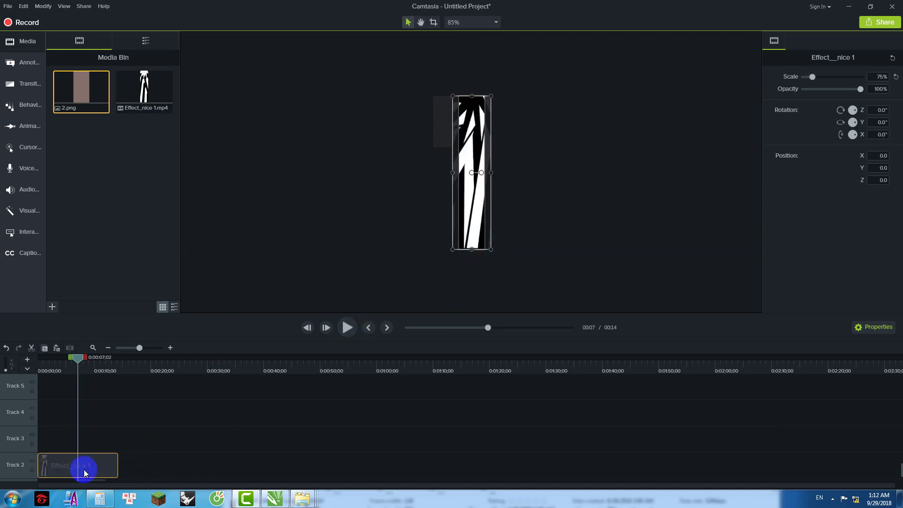
right_click(15, 412)
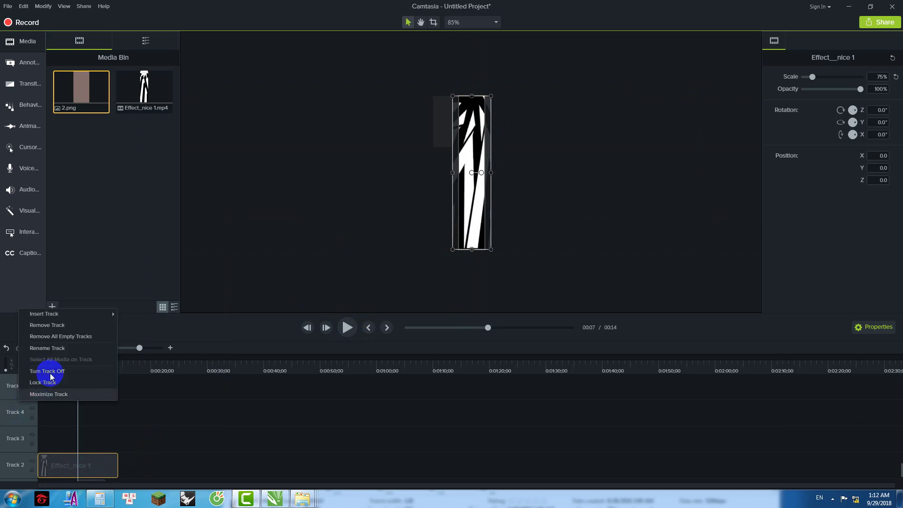
left_click(61, 340)
left_click_drag(96, 470, 891, 466)
Step: Preview from the start, then cut the 0:18–2:33 range so the project runs 18 seconds
left_click_drag(77, 357, 24, 368)
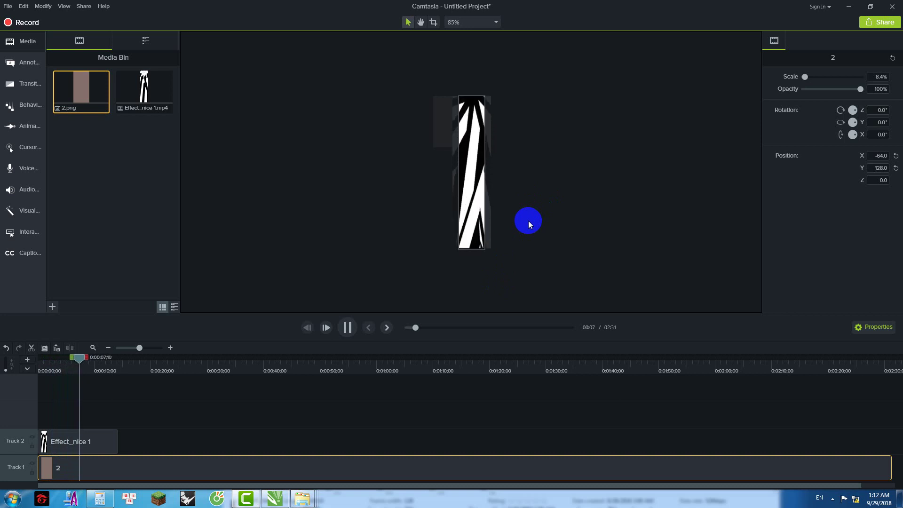
left_click(263, 259)
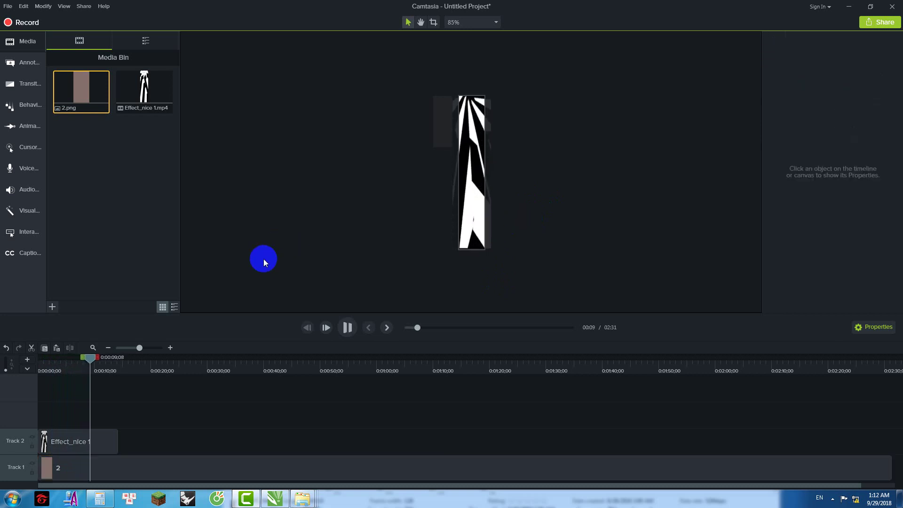
left_click_drag(99, 363, 899, 386)
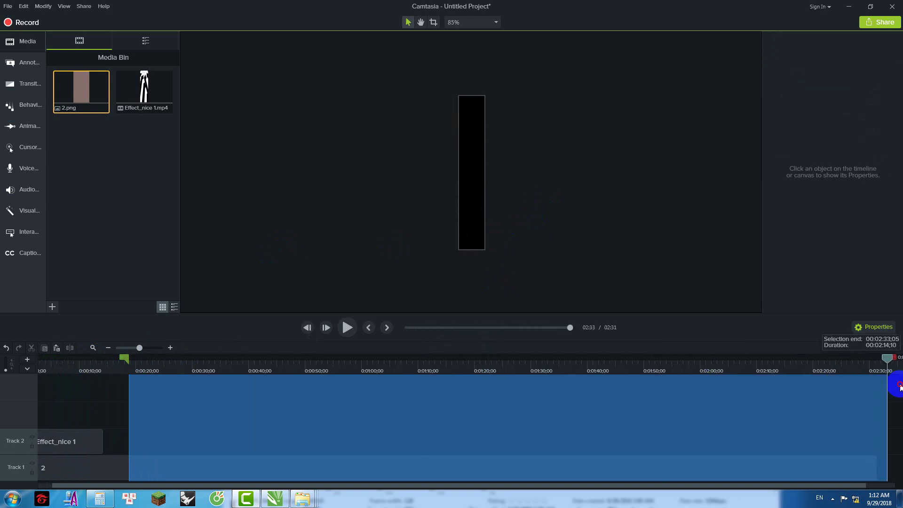
right_click(799, 384)
left_click(730, 282)
left_click_drag(109, 366, 9, 383)
Step: Bring up the hai vach hong Explorer window, move it aside and close it
mouse_move(306, 500)
left_click(409, 452)
left_click_drag(869, 173, 668, 185)
left_click(747, 175)
Step: Select the 32 x 128 folder's effect clips and add them to Camtasia's Media Bin
mouse_move(310, 502)
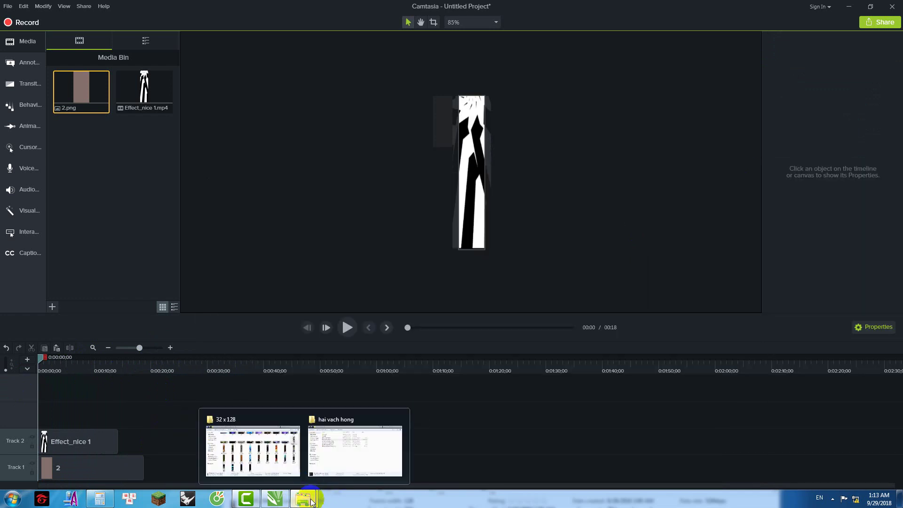
left_click(262, 447)
left_click(484, 348)
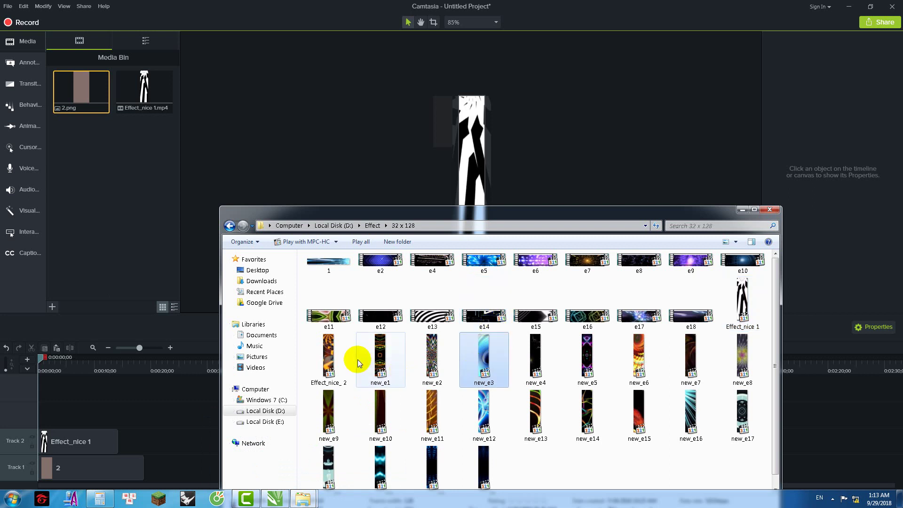
scroll(488, 347, "down", 1)
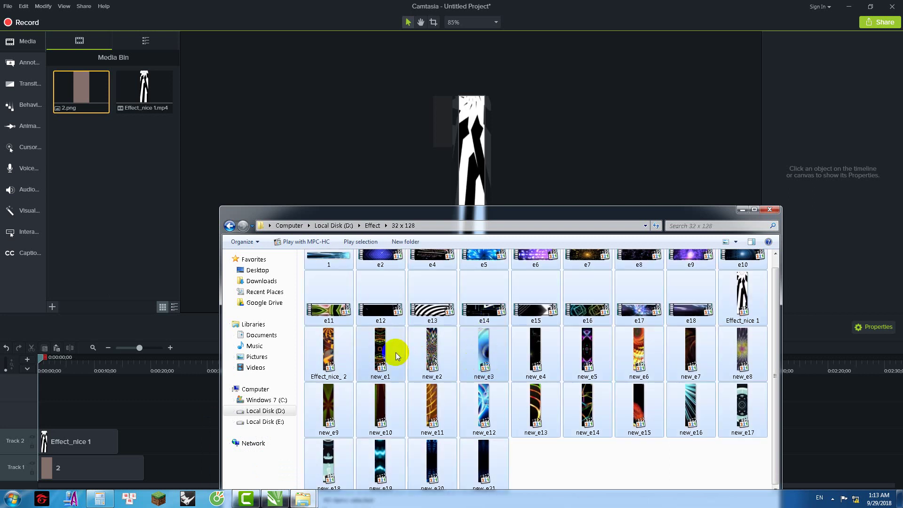
left_click(141, 250)
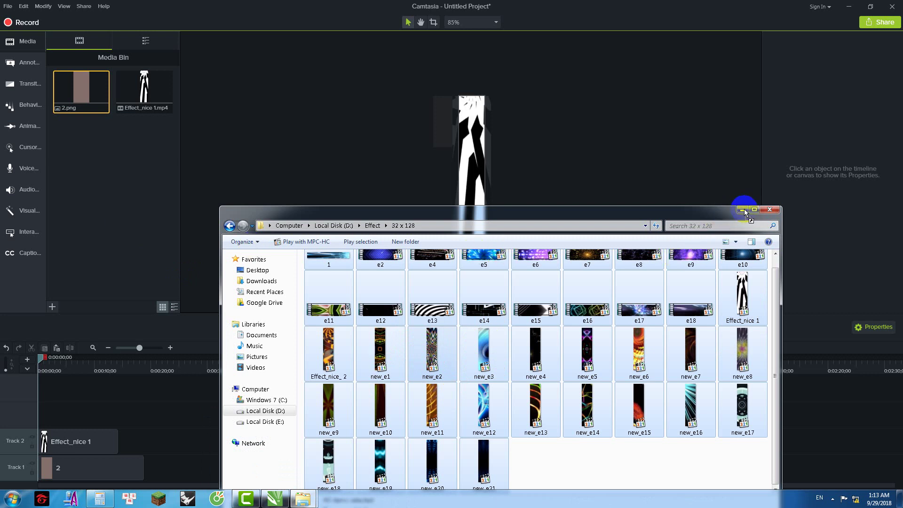
Step: Return to Camtasia and select the e16 clip in the Media Bin
left_click(247, 500)
left_click(273, 499)
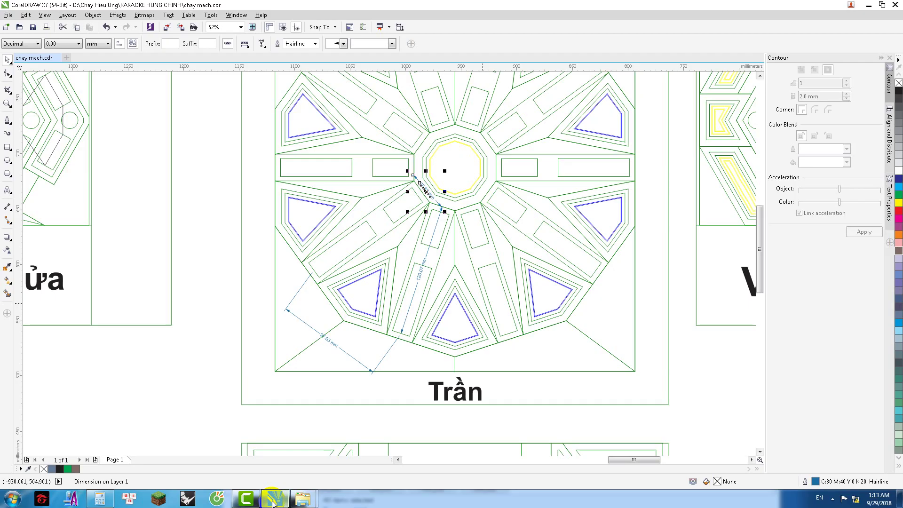
left_click(273, 500)
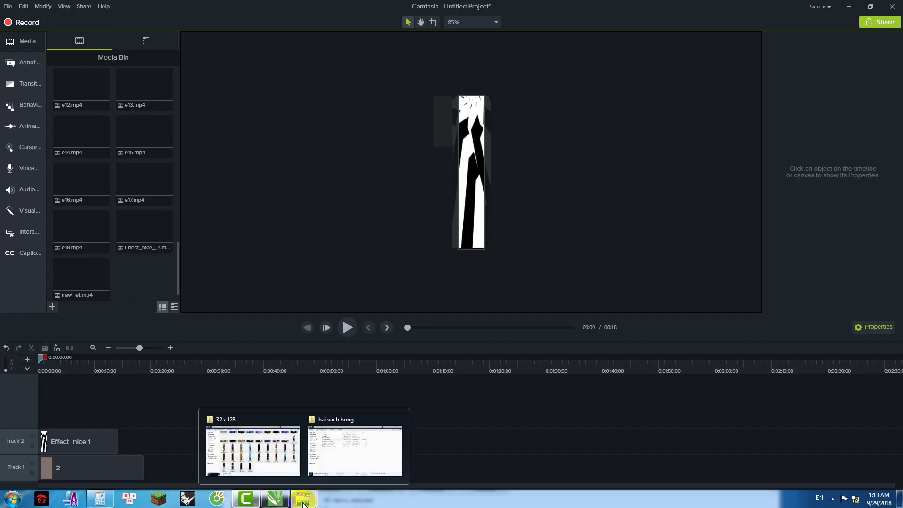
left_click(77, 188)
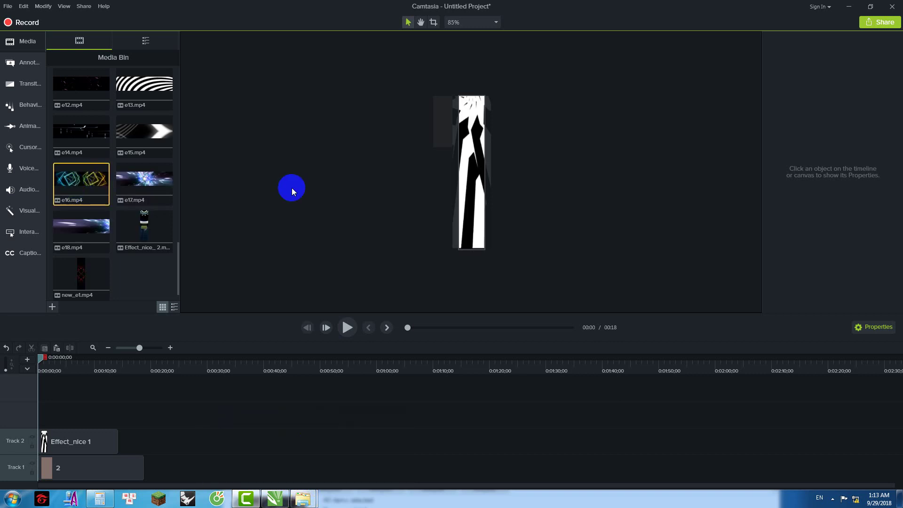
Step: Enlarge Effect_nice 1 slightly, then add Effect_nice_2 on Track 2 right after it
left_click(467, 157)
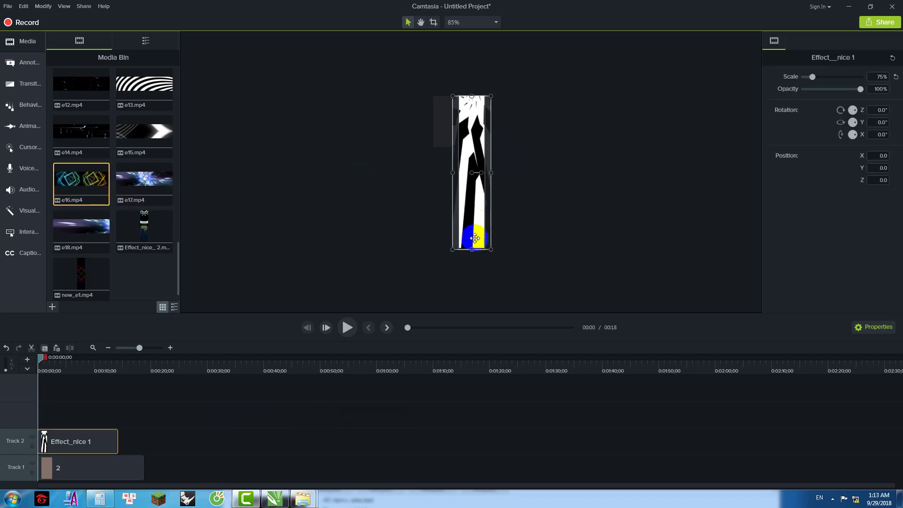
left_click_drag(472, 250, 472, 256)
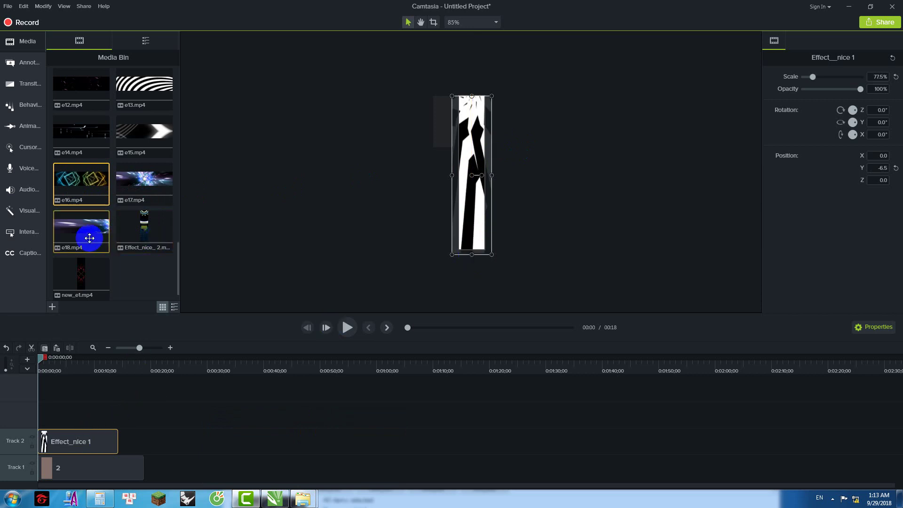
left_click(86, 287)
left_click(144, 232)
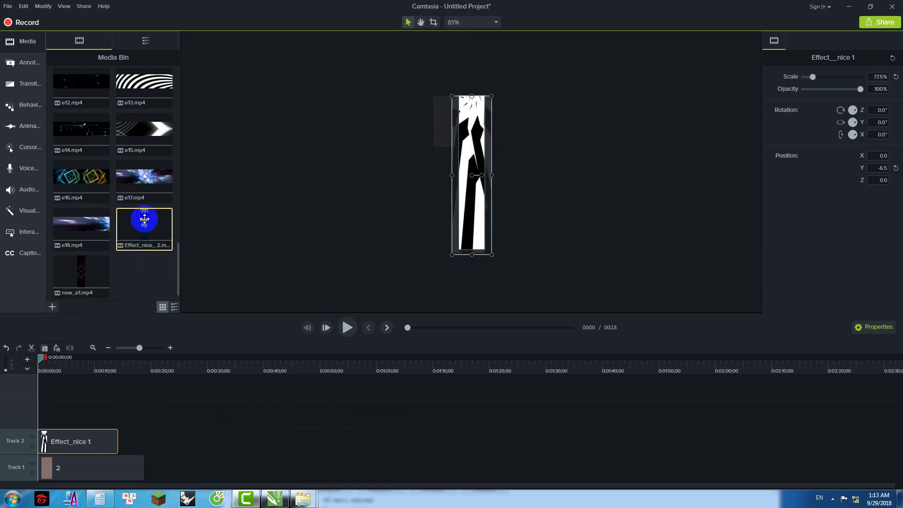
left_click_drag(141, 229, 516, 196)
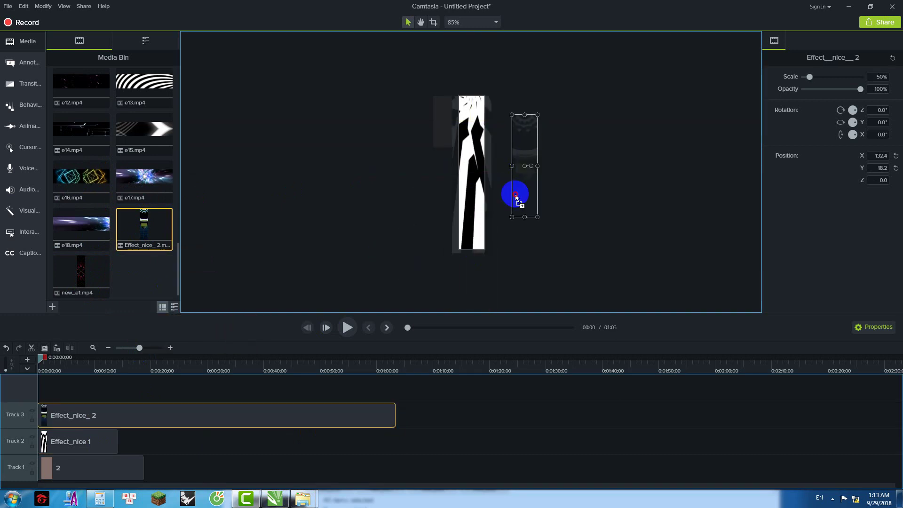
left_click_drag(155, 428, 121, 447)
Step: At about 20 seconds, scale Effect_nice_2 to 75% to fill the narrow canvas
left_click(42, 365)
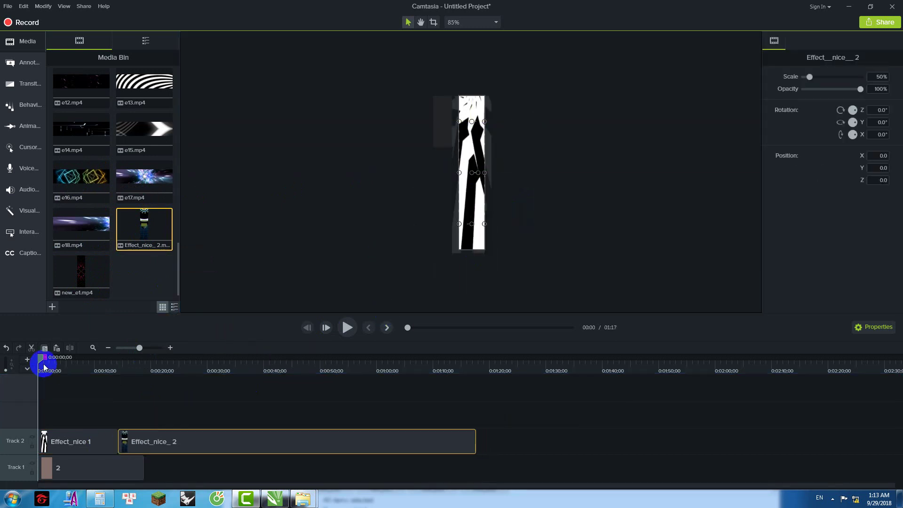
left_click_drag(112, 371, 153, 371)
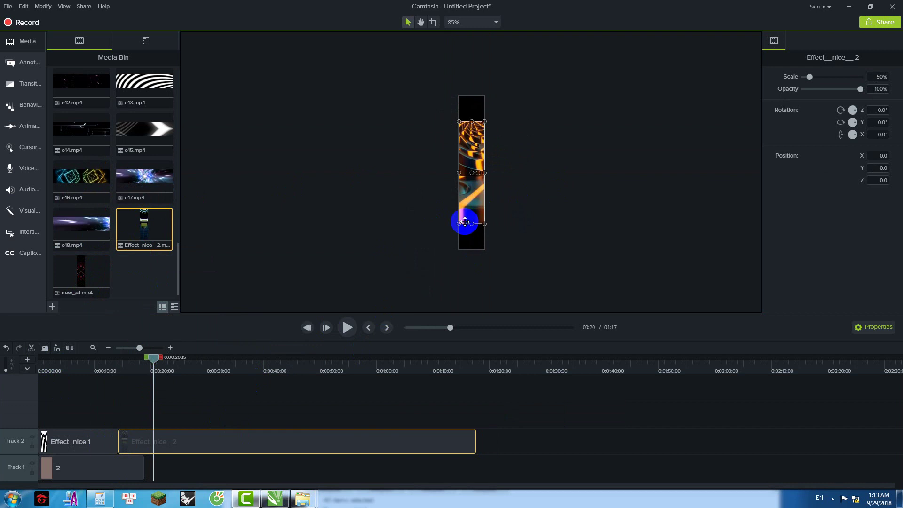
left_click_drag(472, 224, 471, 249)
Step: Scrub the playhead through the timeline to preview the clips, ending around 38 seconds
left_click_drag(156, 362, 106, 362)
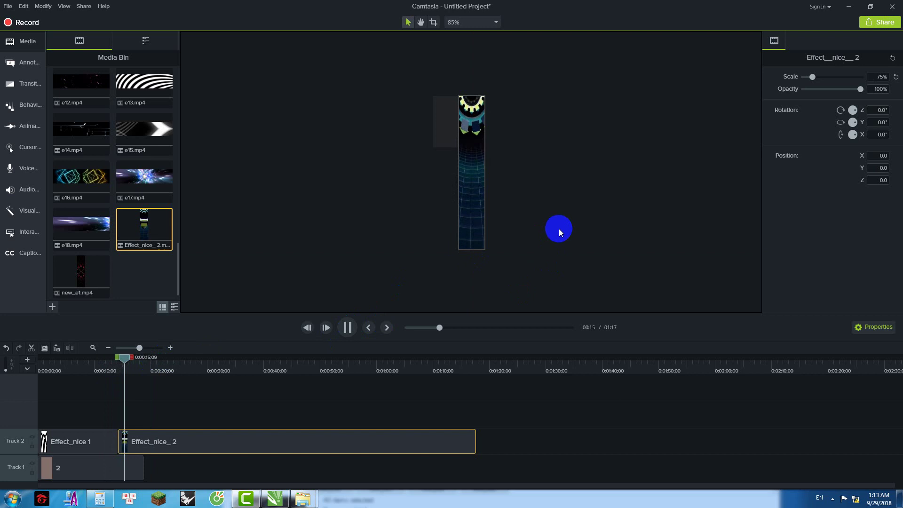
left_click_drag(136, 359, 477, 397)
left_click_drag(473, 365, 346, 386)
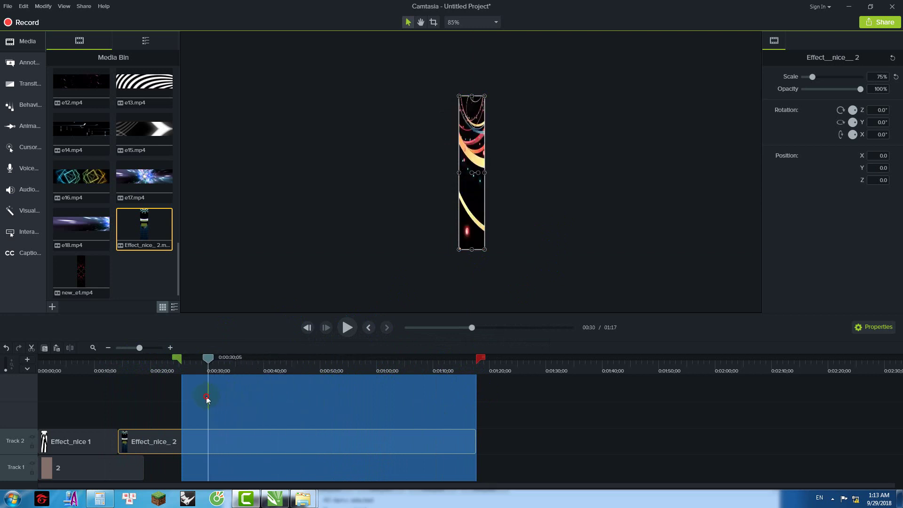
left_click_drag(224, 400, 268, 402)
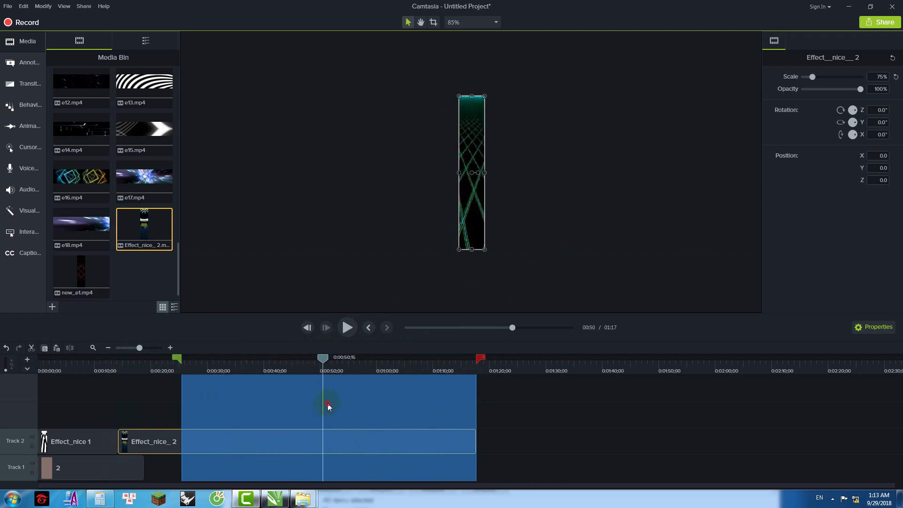
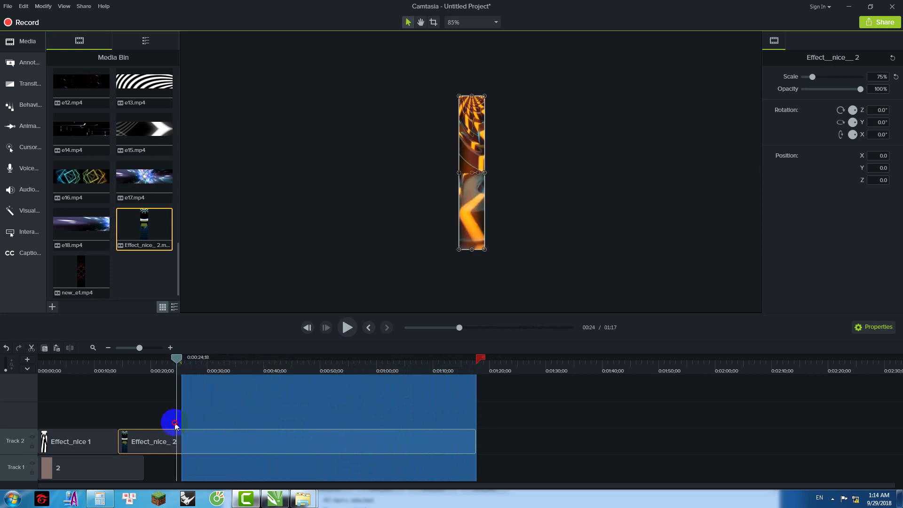
Step: Clear the timeline selection and place e15 on Track 2 right after Effect_nice_2
left_click_drag(169, 424, 284, 432)
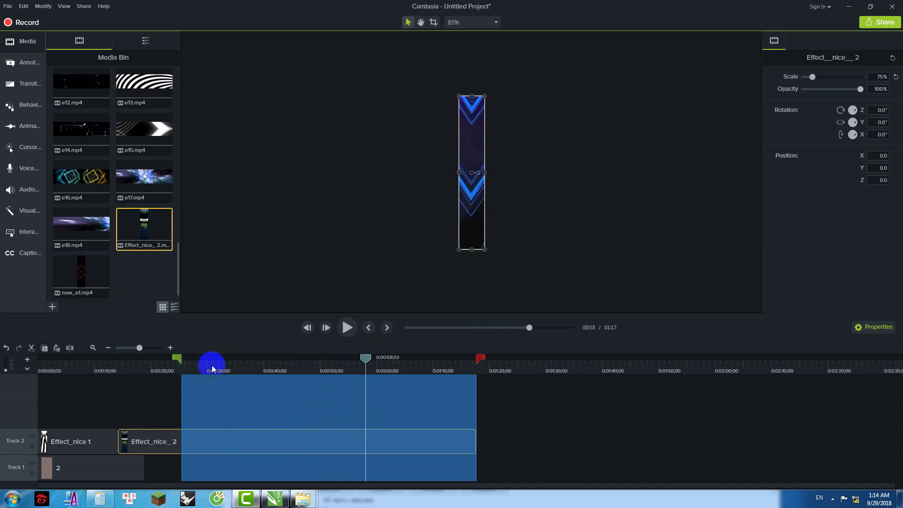
left_click(170, 395)
left_click_drag(481, 358, 371, 358)
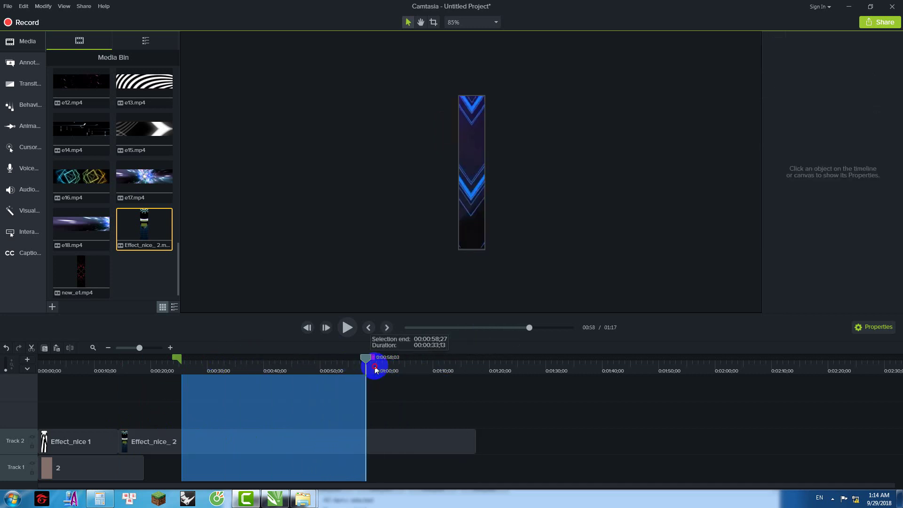
mouse_move(180, 360)
left_mouse_down()
mouse_move(481, 367)
mouse_move(472, 359)
left_mouse_up()
left_click_drag(137, 128, 478, 447)
left_click_drag(470, 365, 486, 366)
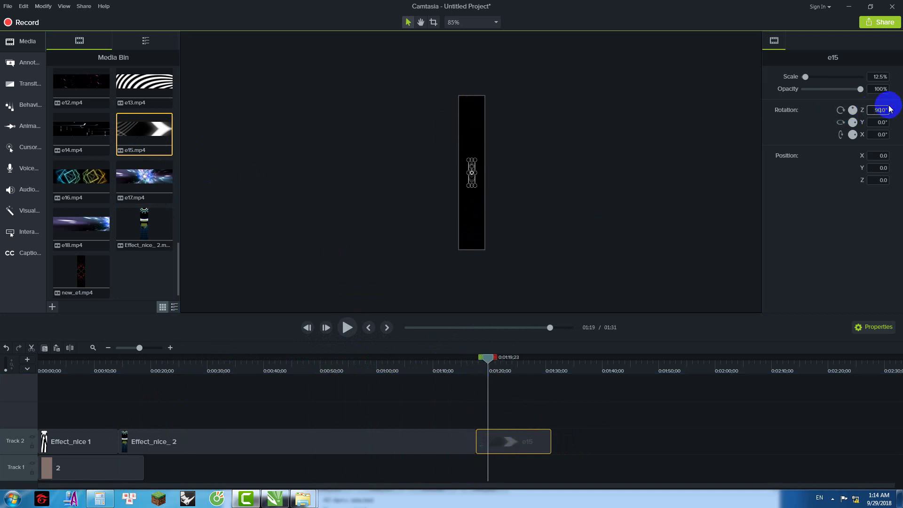
Step: Enlarge e15 to 75% scale and play it back from just before the clip
left_click_drag(478, 188, 492, 221)
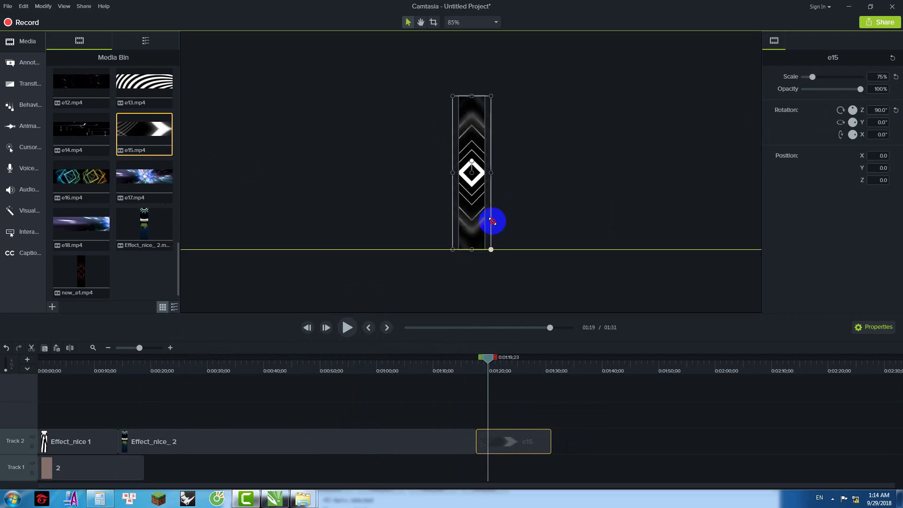
left_click_drag(491, 357, 455, 358)
left_click(347, 327)
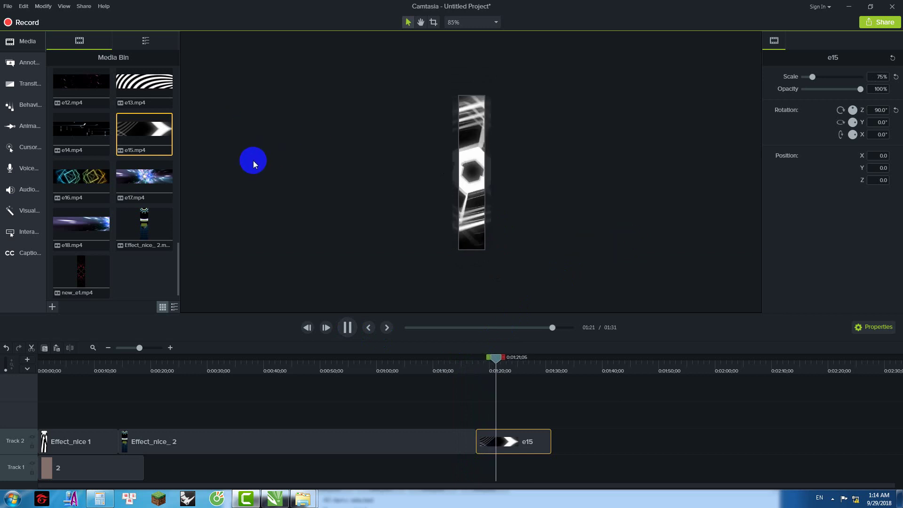
Step: Preview the e6 and e7 clips from the media bin
scroll(127, 221, "up", 3)
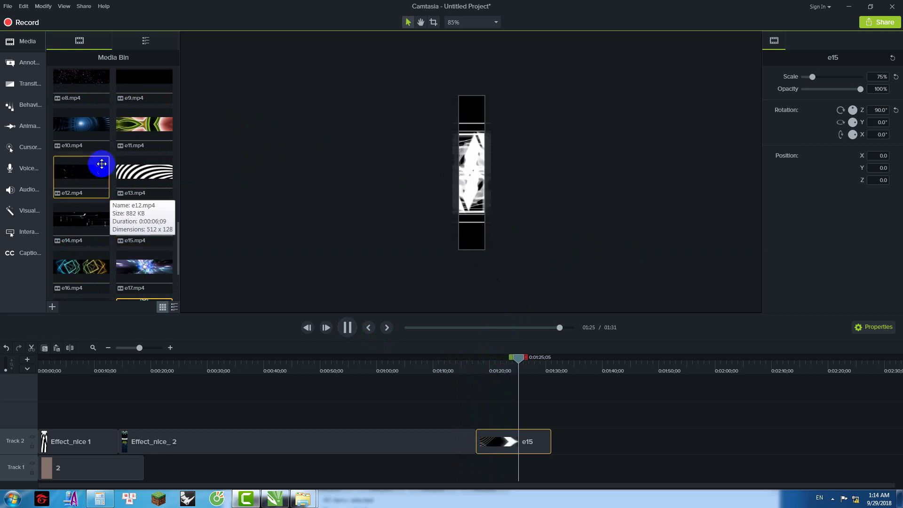
scroll(101, 163, "up", 2)
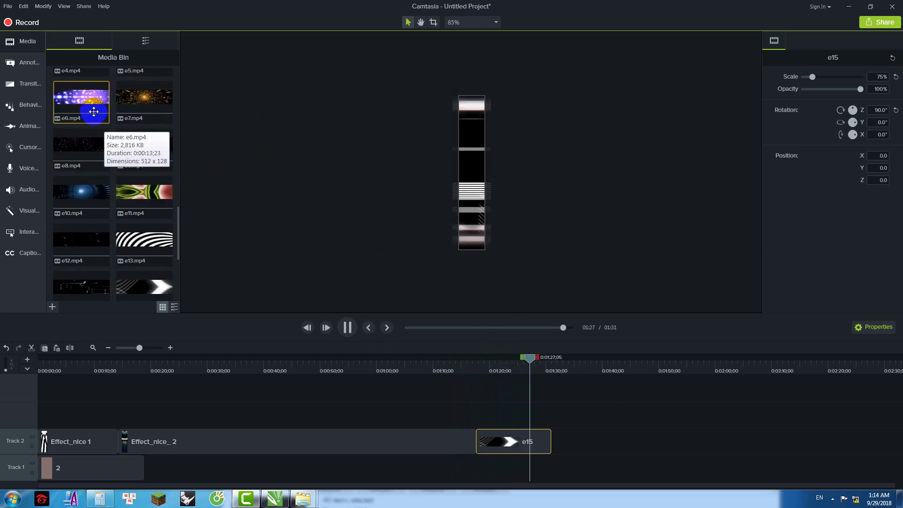
left_click(109, 98)
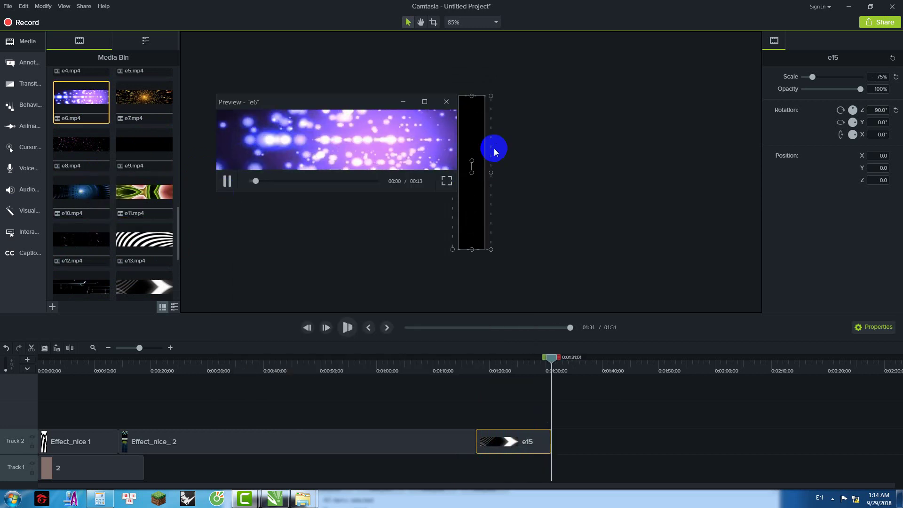
left_click(446, 102)
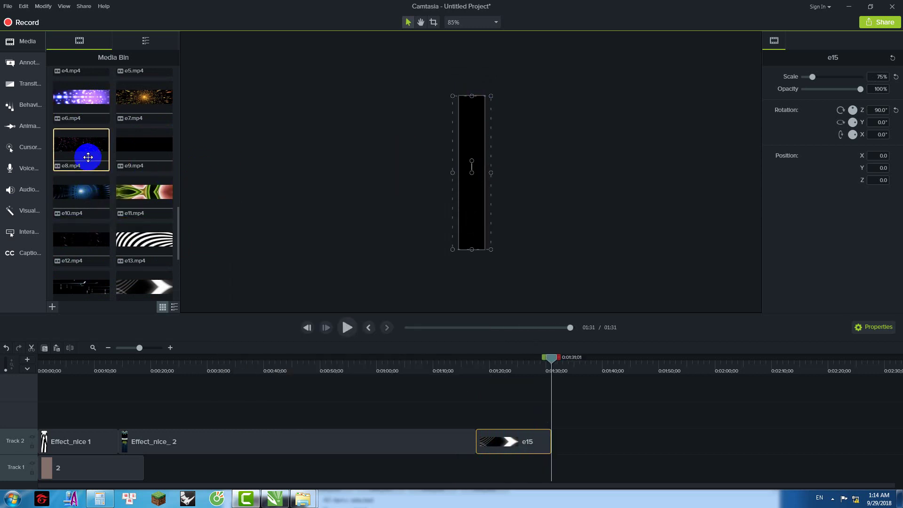
double_click(141, 97)
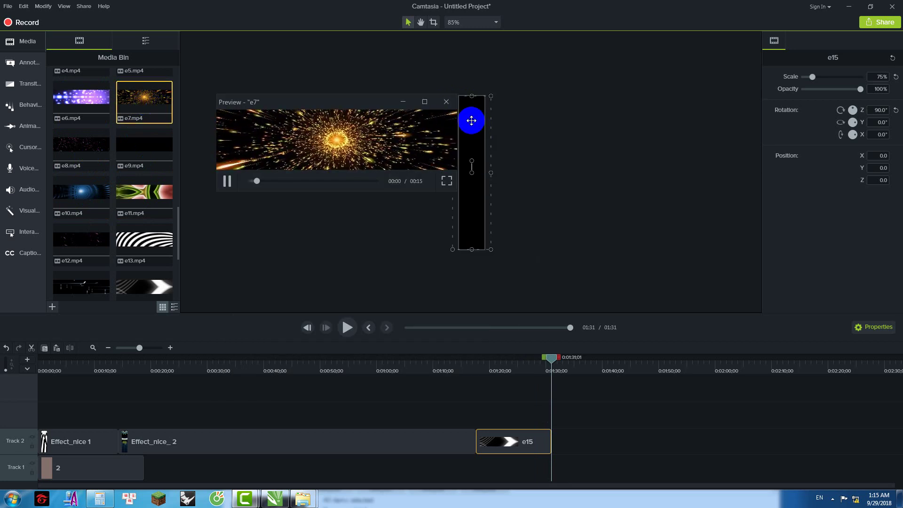
left_click(446, 101)
Step: Add e7 to Track 2 after e15, scaled to 150% and moved up to Y 192
left_click_drag(141, 96, 551, 446)
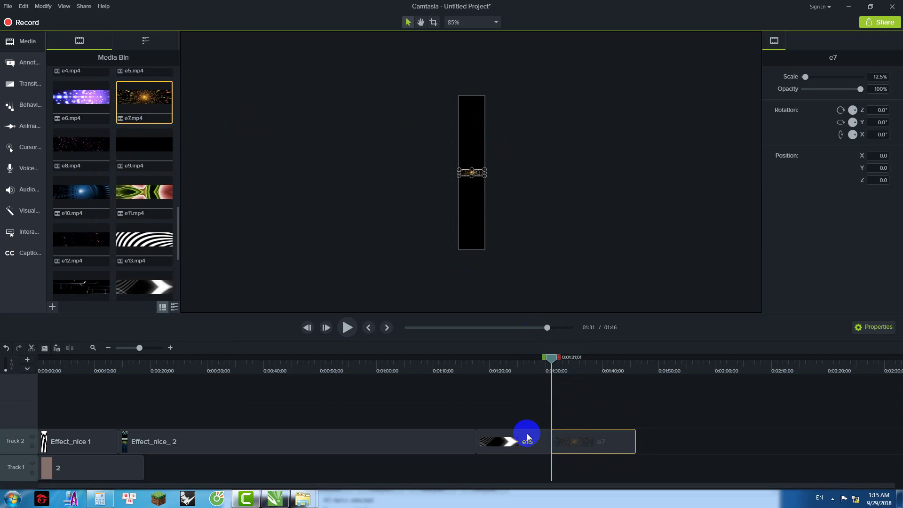
left_click_drag(553, 359, 567, 360)
left_click_drag(603, 434, 603, 434)
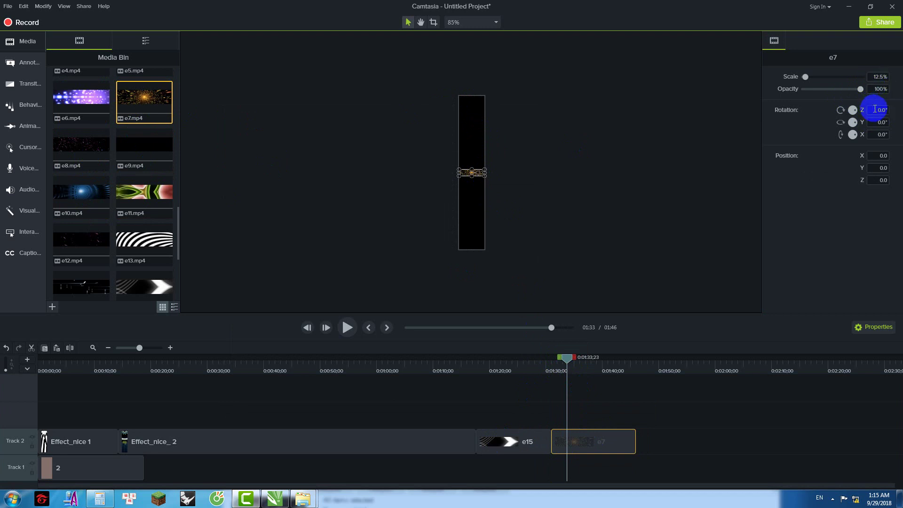
left_click(474, 184)
left_click_drag(479, 197, 490, 254)
left_click_drag(469, 207, 469, 160)
mouse_move(492, 202)
left_mouse_down()
mouse_move(512, 241)
mouse_move(494, 219)
left_mouse_up()
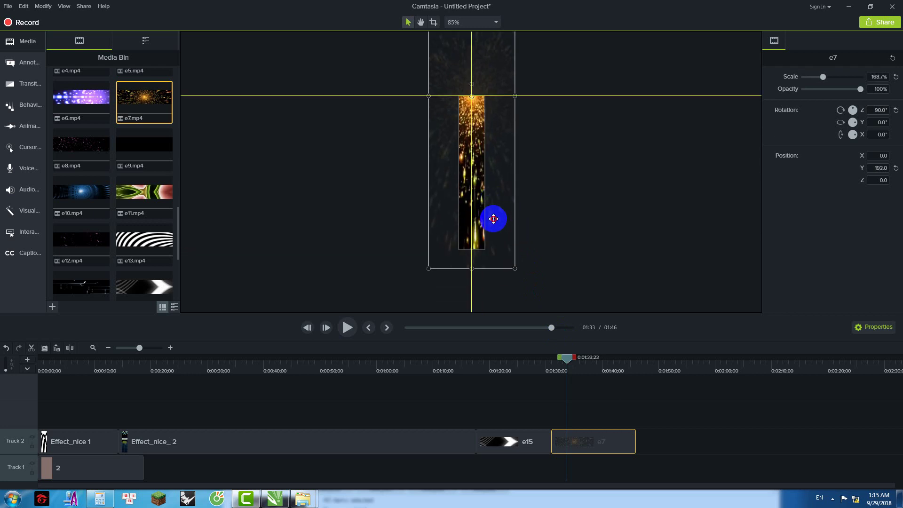
left_click_drag(514, 268, 494, 227)
Step: Delete e7's tail past 1:37 so the project ends at 1:37
left_click_drag(561, 356, 548, 358)
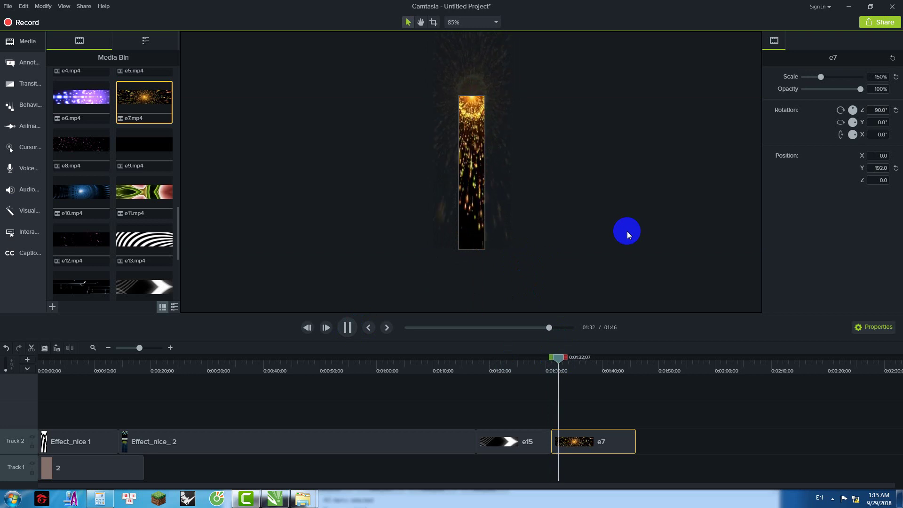
left_click_drag(567, 358, 645, 367)
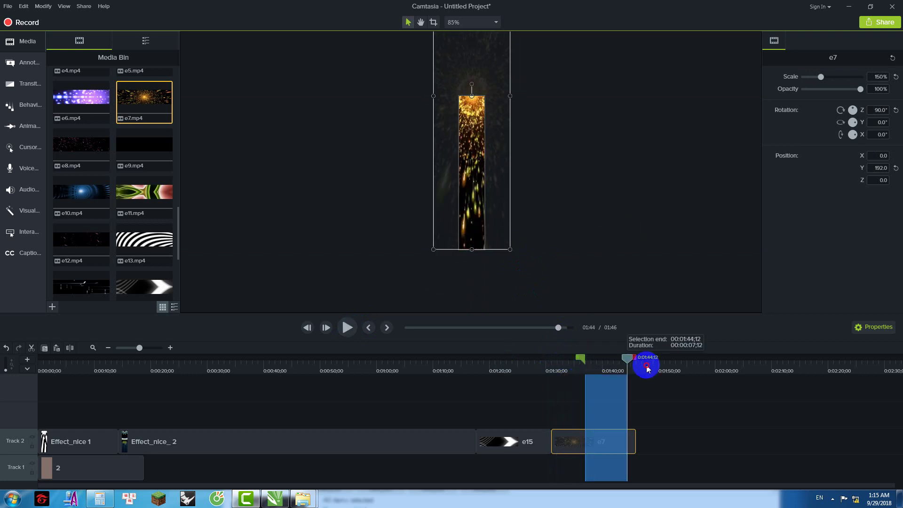
right_click(625, 380)
left_click(657, 273)
left_click(331, 242)
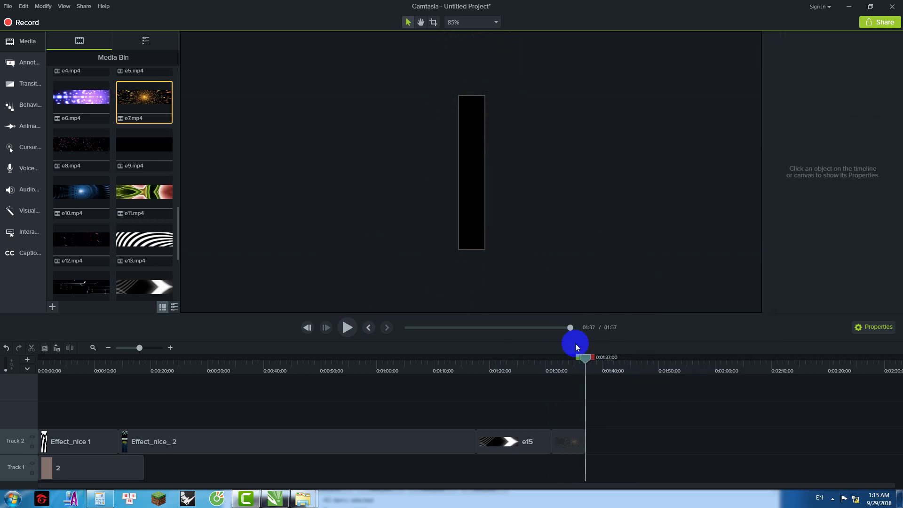
Step: Preview the e9 and e2 clips from the media bin
left_click_drag(589, 360, 553, 359)
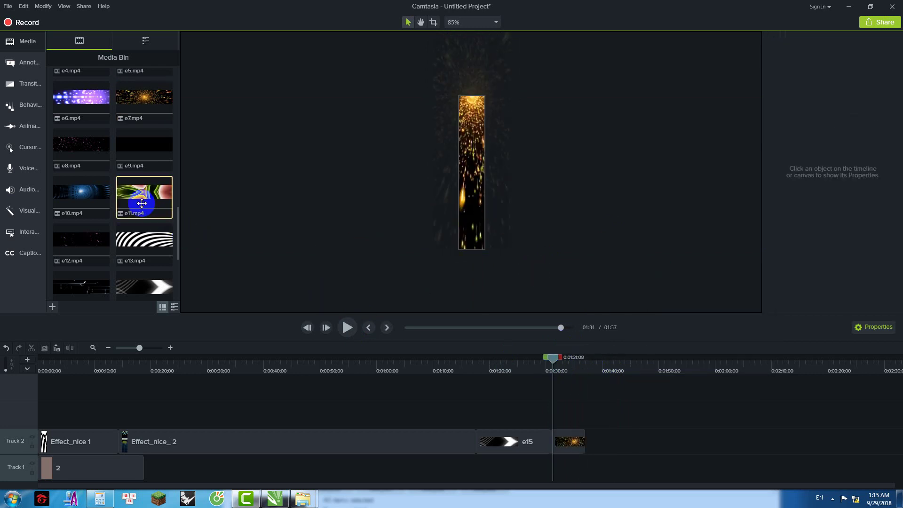
double_click(143, 145)
left_click(227, 181)
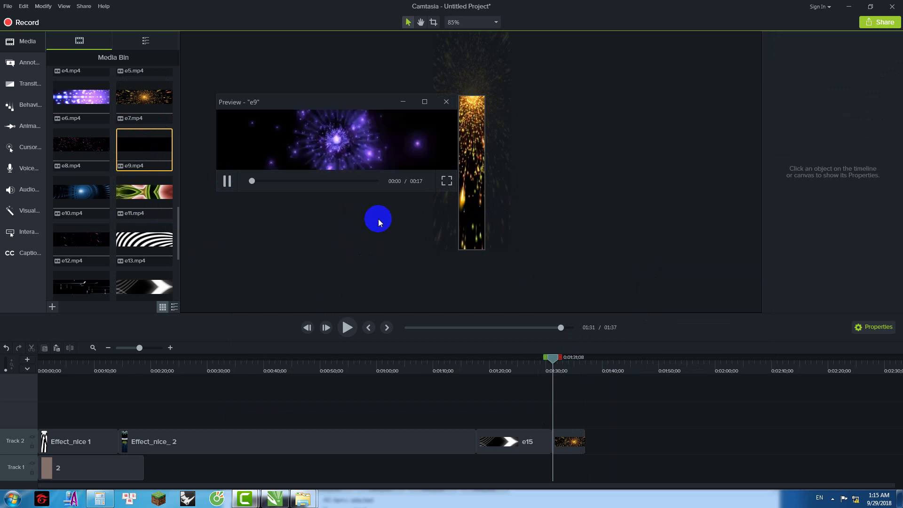
left_click(446, 102)
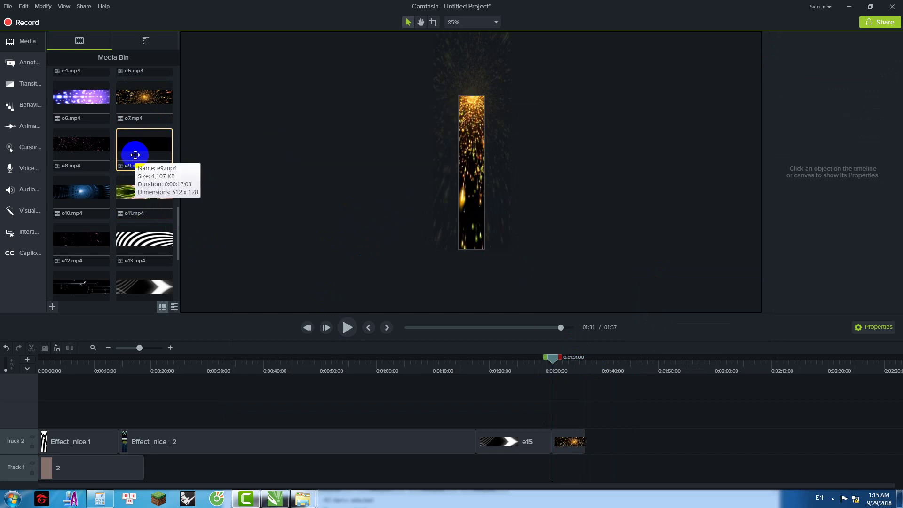
scroll(135, 155, "up", 3)
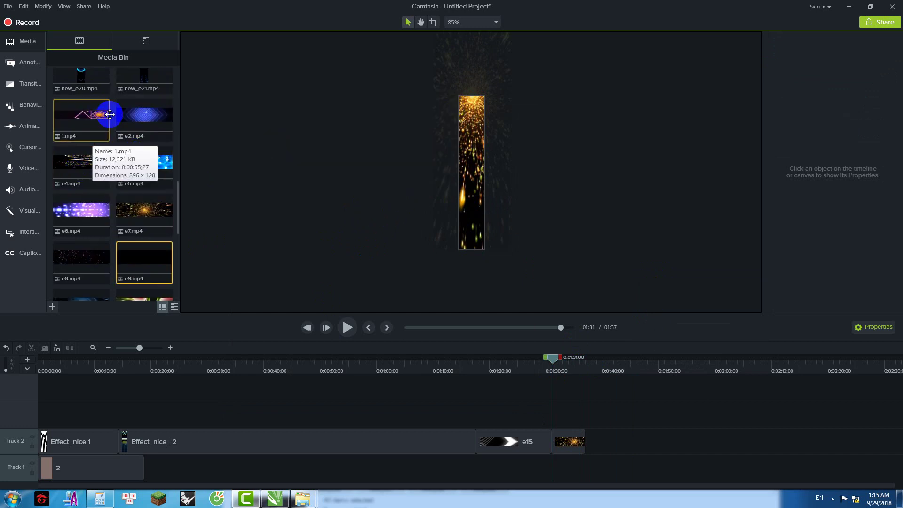
double_click(148, 114)
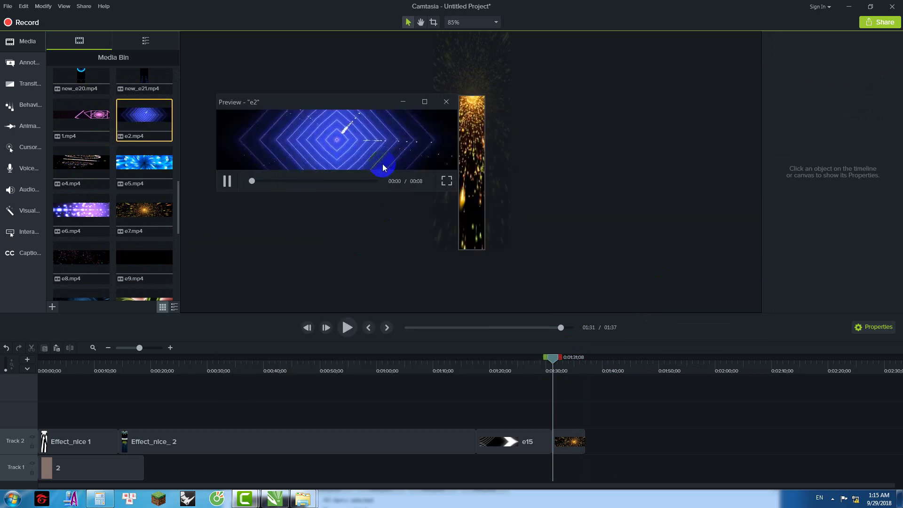
left_click(446, 102)
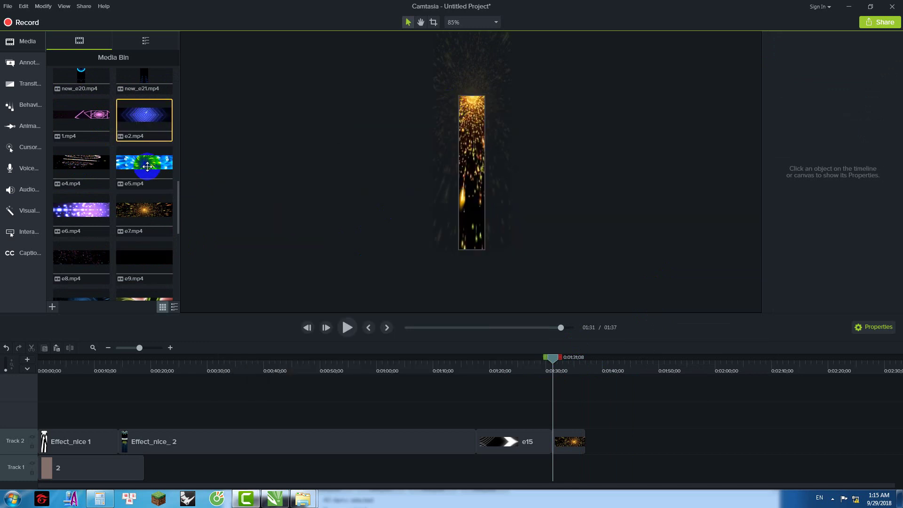
Step: Scroll up the media bin and open a preview of new_e13
scroll(147, 167, "up", 3)
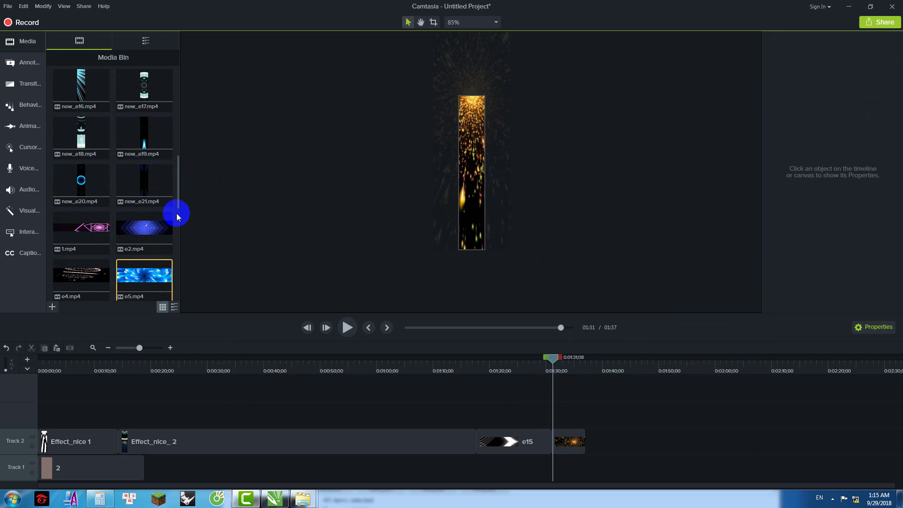
scroll(135, 197, "up", 1)
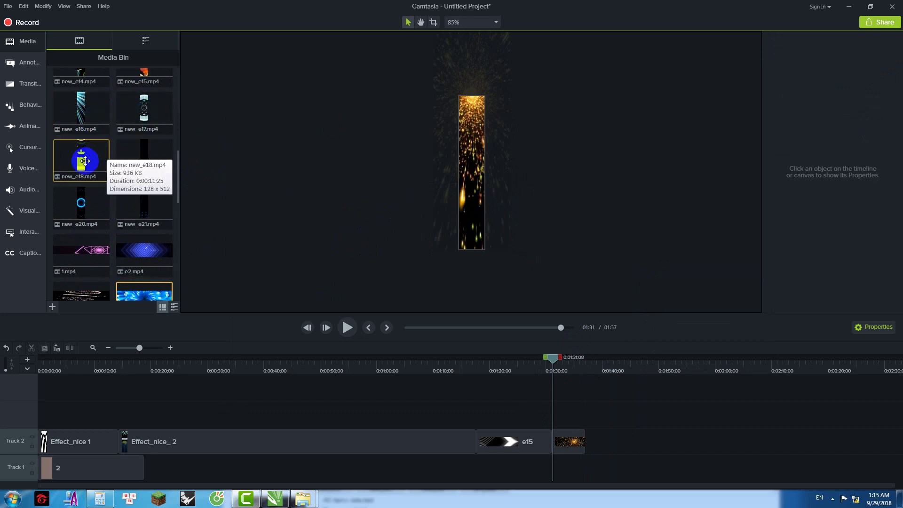
scroll(94, 161, "up", 3)
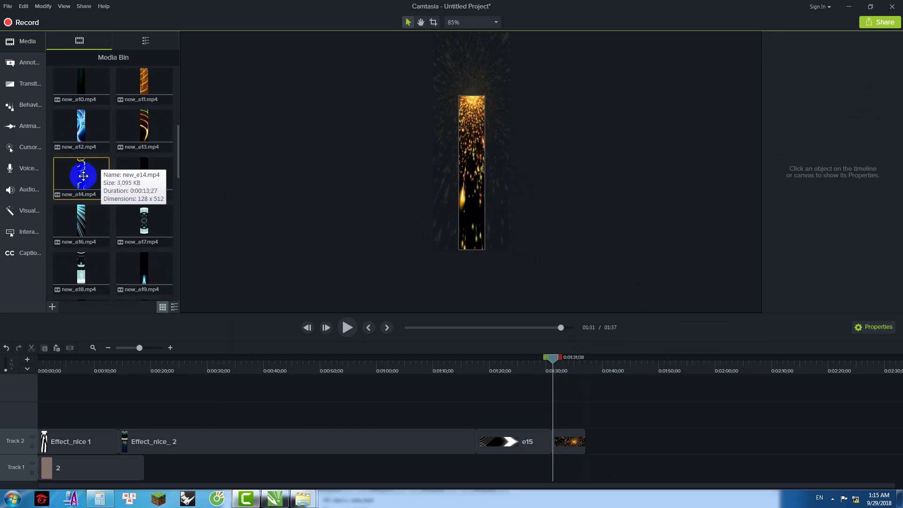
scroll(137, 130, "up", 2)
double_click(126, 195)
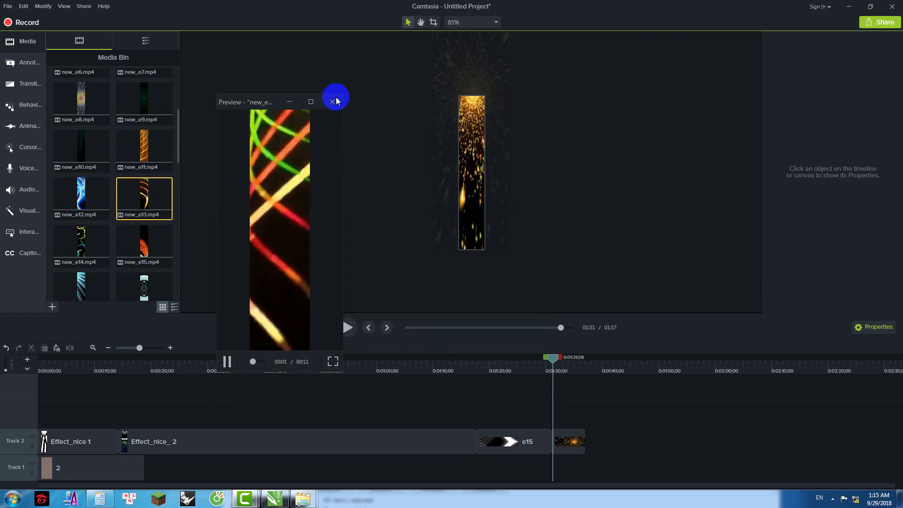
Step: Try new_e11 at the end of Track 2, play it, then delete it
left_click(332, 102)
left_click_drag(148, 146, 574, 445)
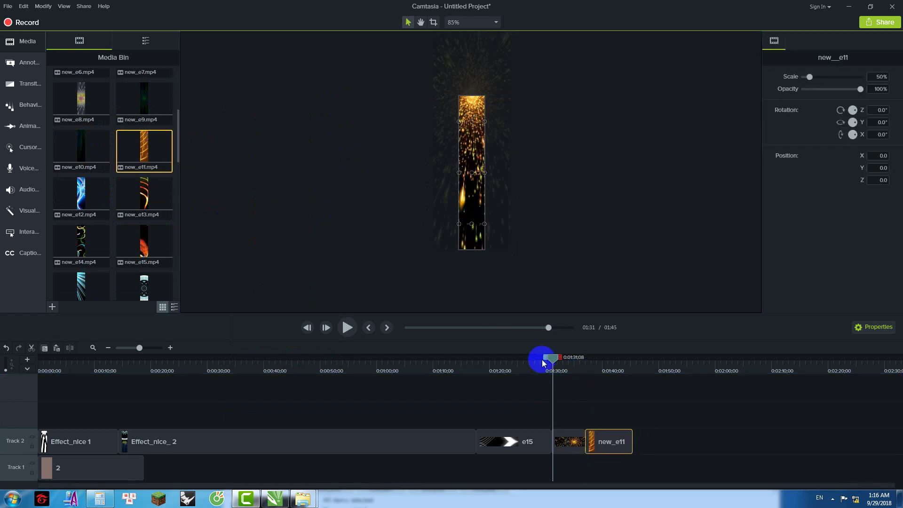
left_click(579, 363)
left_click(346, 326)
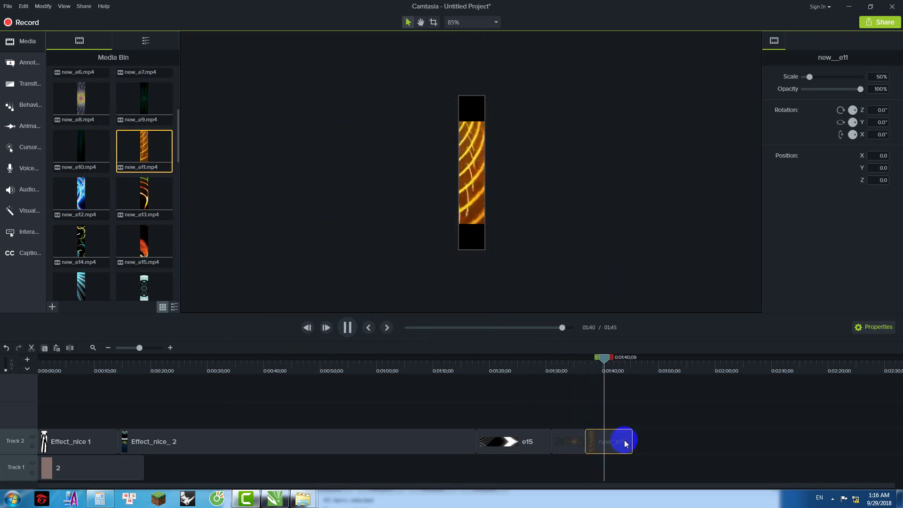
key("Delete")
Step: Add new_e5 at 75% scale to Track 2 after e7 and play it back
scroll(137, 144, "up", 4)
left_click_drag(143, 189, 472, 147)
left_click(469, 211)
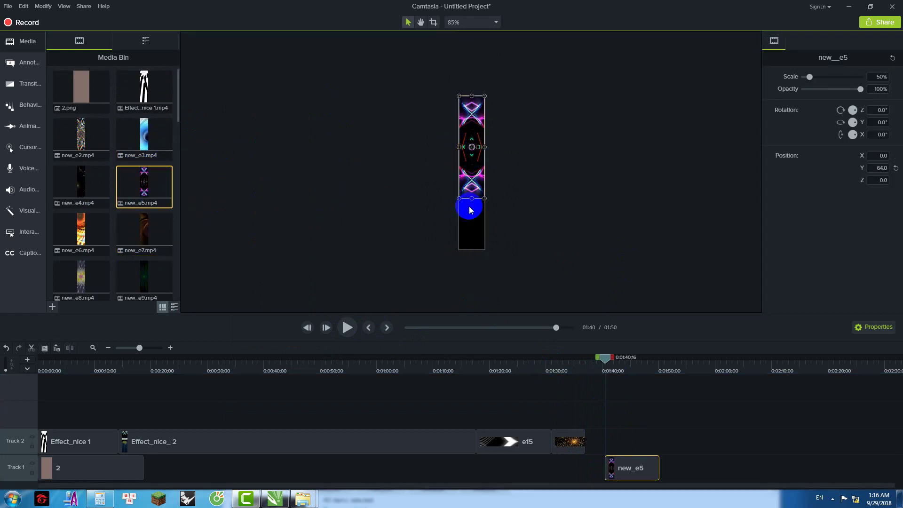
left_click_drag(472, 199, 472, 249)
left_click(609, 360)
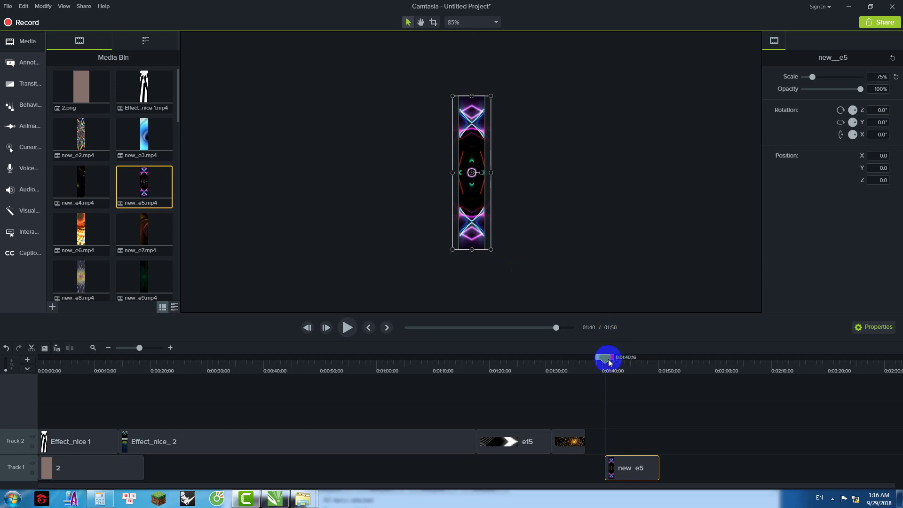
left_click_drag(618, 459, 598, 444)
left_click_drag(605, 366, 564, 367)
left_click(346, 327)
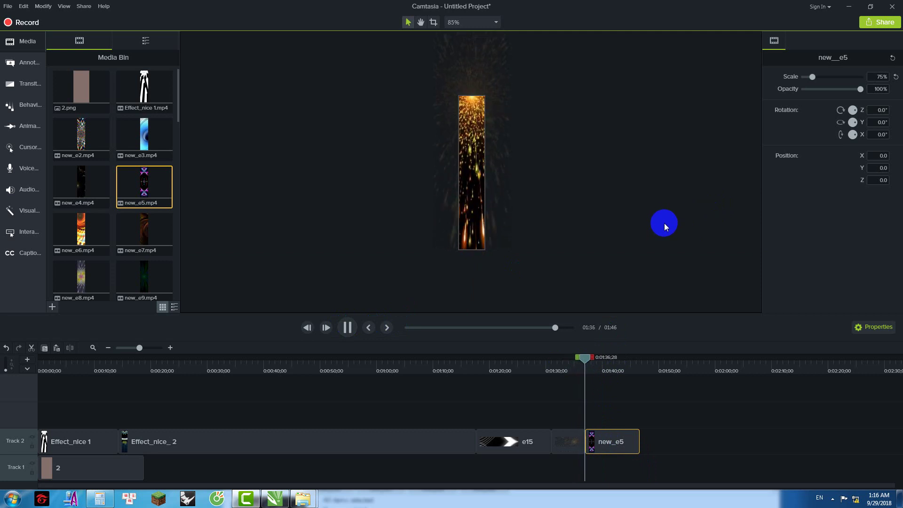
Step: Select new_e3 and Effect_nice 1 in the media bin and scroll down through it
left_click(144, 136)
left_click(144, 90, "ctrl")
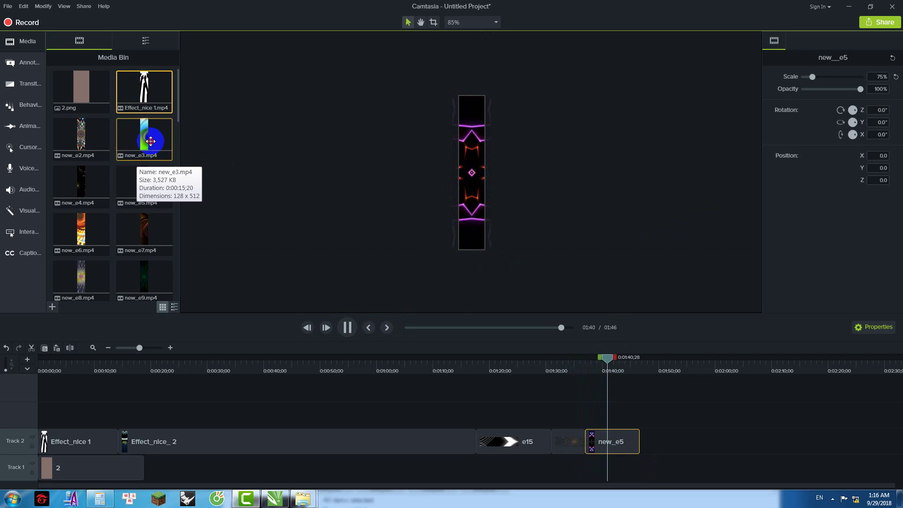
scroll(126, 205, "down", 4)
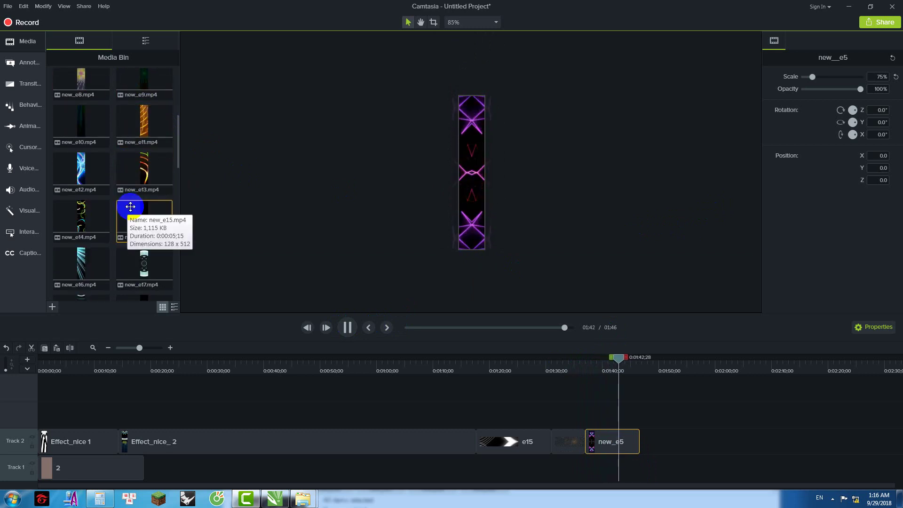
scroll(130, 206, "down", 4)
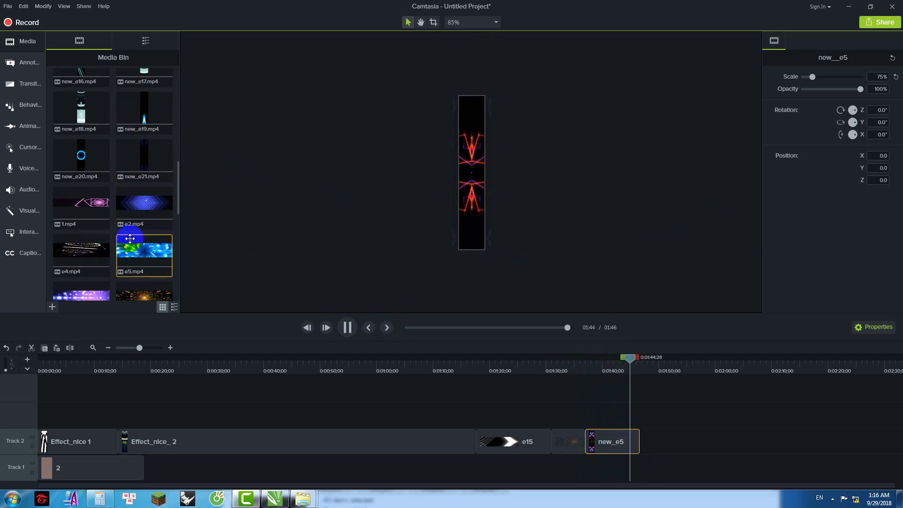
scroll(130, 239, "down", 4)
scroll(138, 223, "down", 1)
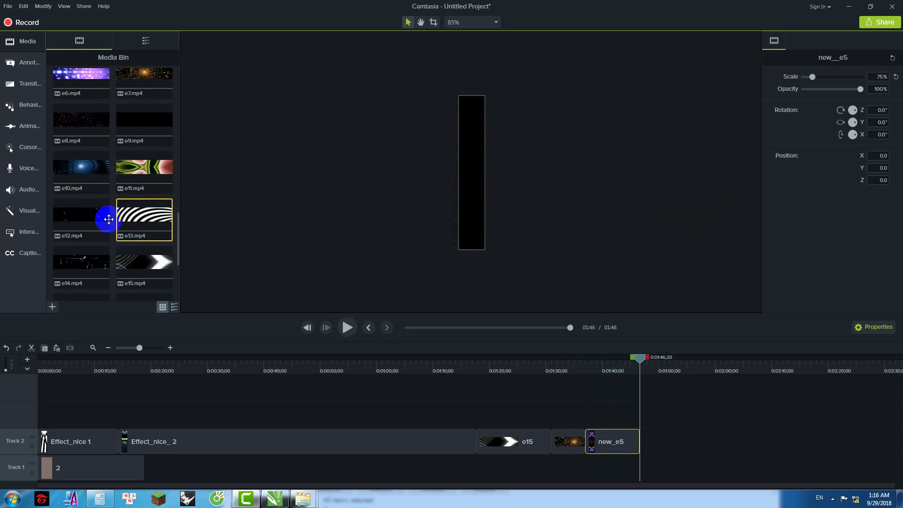
scroll(109, 220, "down", 1)
Step: Add e14 at 122.8% scale and move it to Track 2 after new_e5
left_click_drag(90, 197, 472, 174)
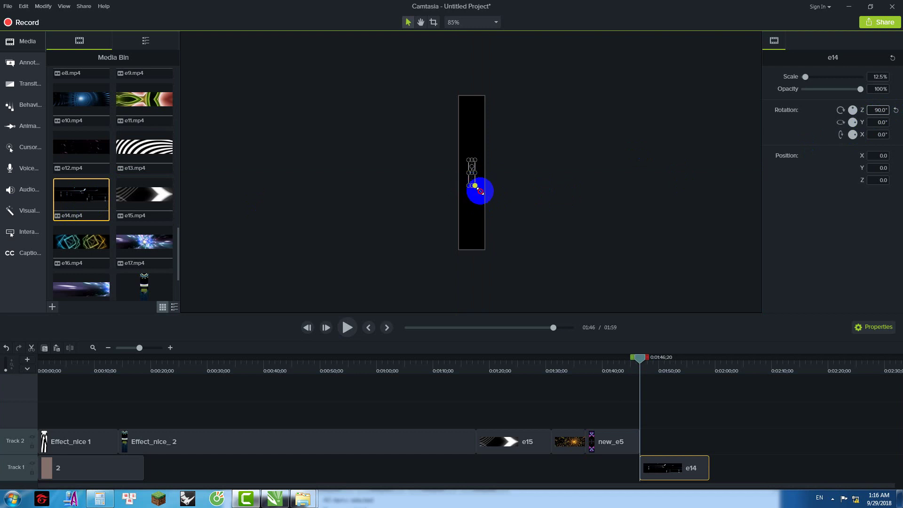
left_click_drag(491, 242, 510, 267)
left_click_drag(643, 362, 630, 362)
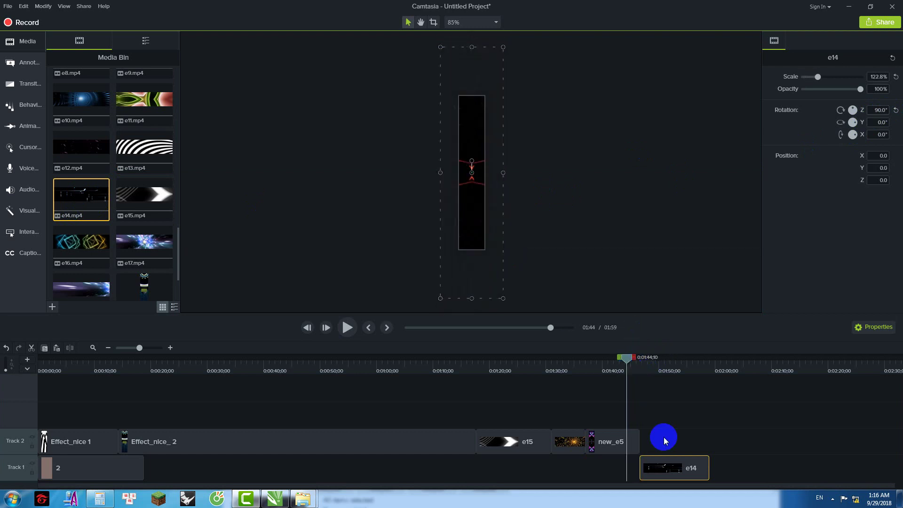
left_click_drag(667, 467, 665, 443)
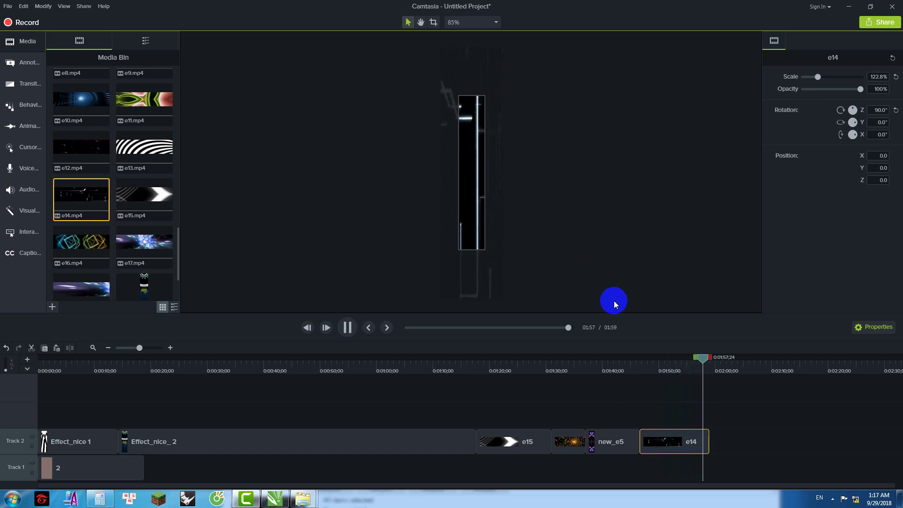
Step: Preview the new_e16 and new_e14 clips from the media bin
left_click(145, 206)
scroll(143, 207, "up", 3)
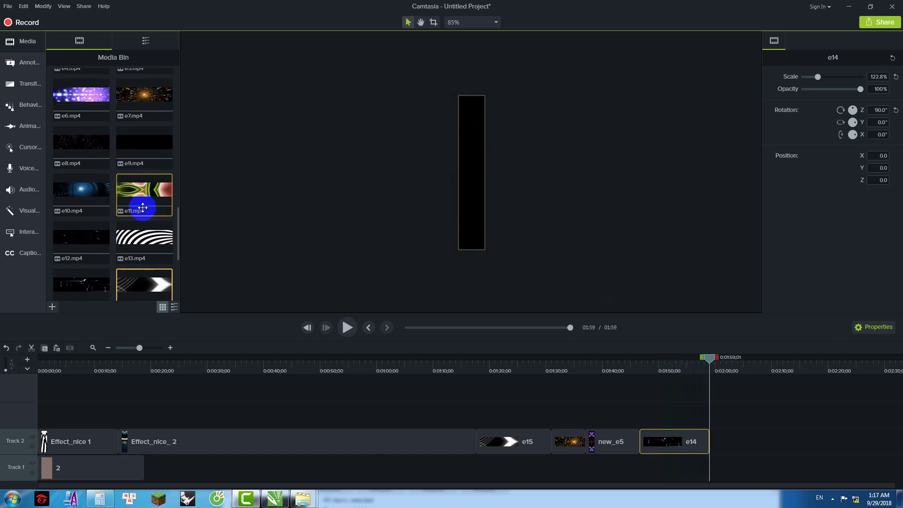
scroll(144, 202, "up", 4)
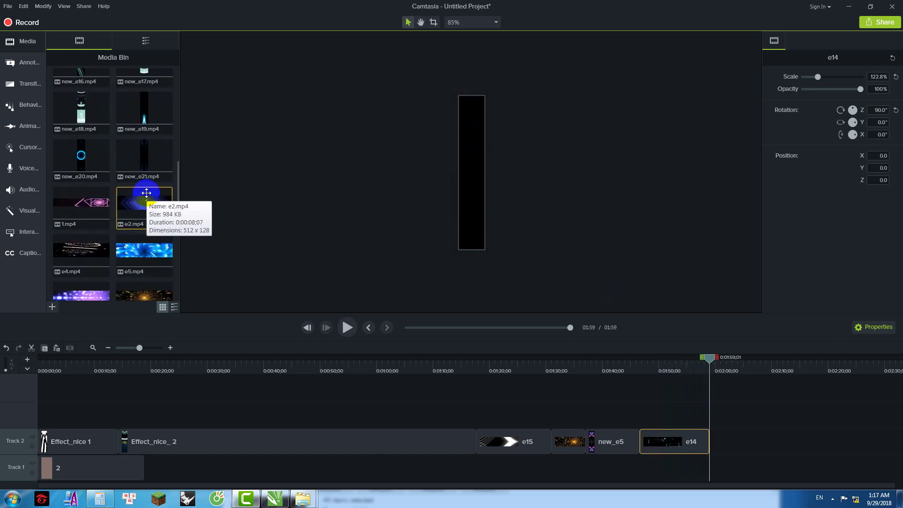
scroll(141, 178, "up", 2)
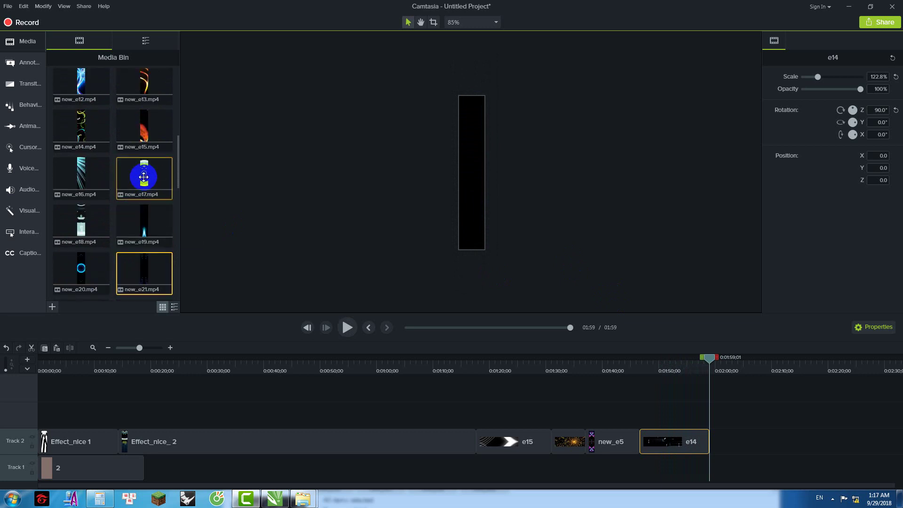
double_click(89, 176)
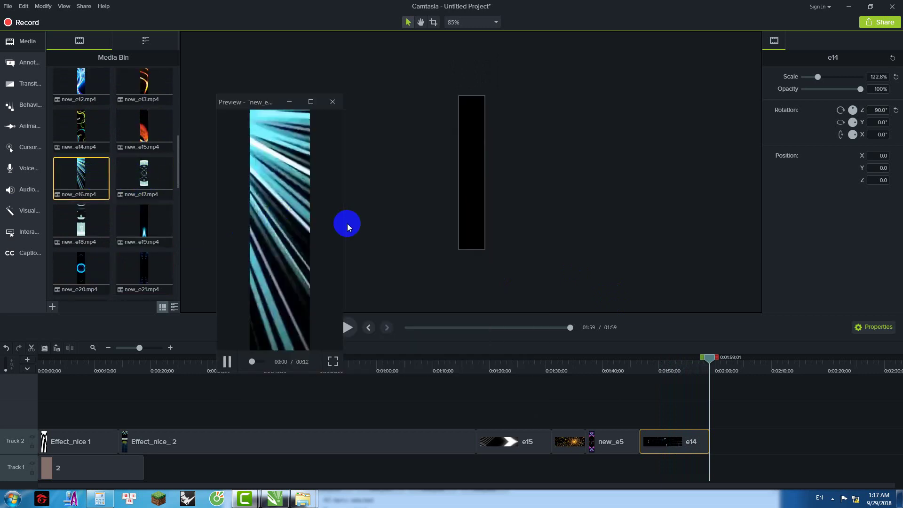
left_click(333, 102)
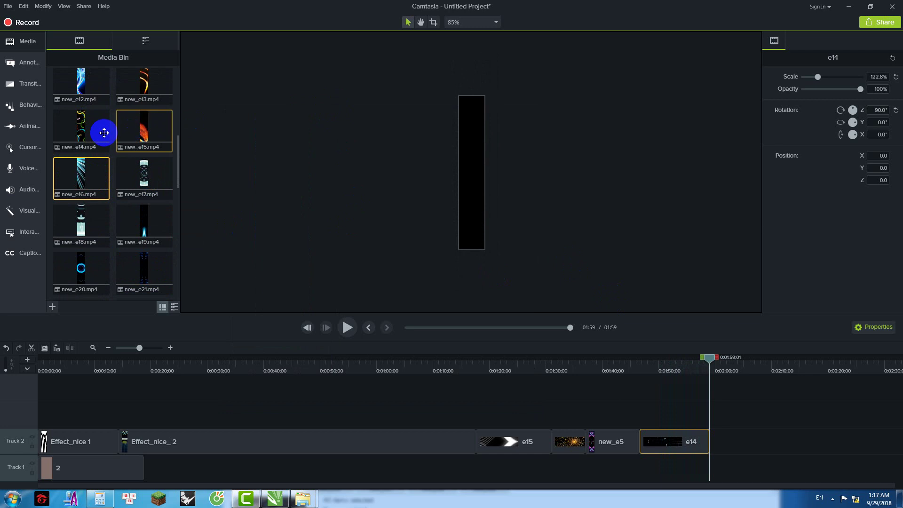
scroll(94, 136, "up", 2)
double_click(85, 194)
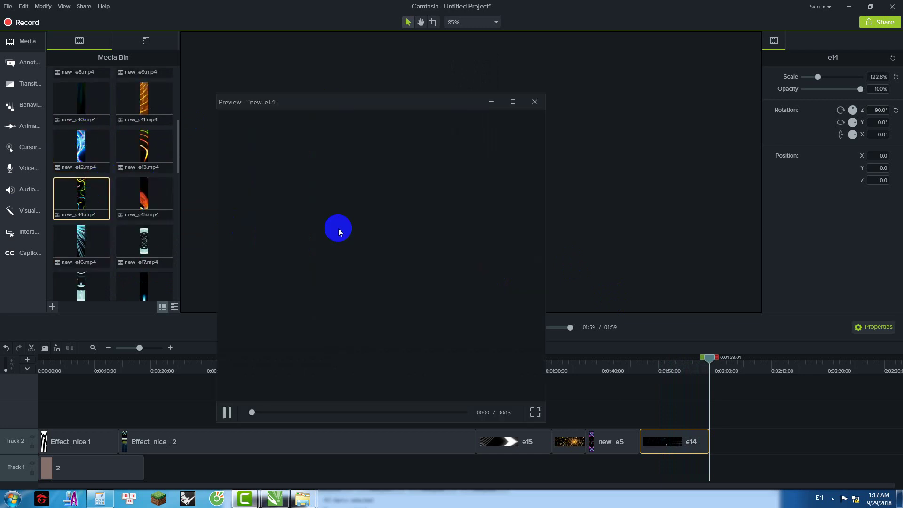
Step: Preview the new_e6 and new_e2 clips from the media bin
left_click(332, 102)
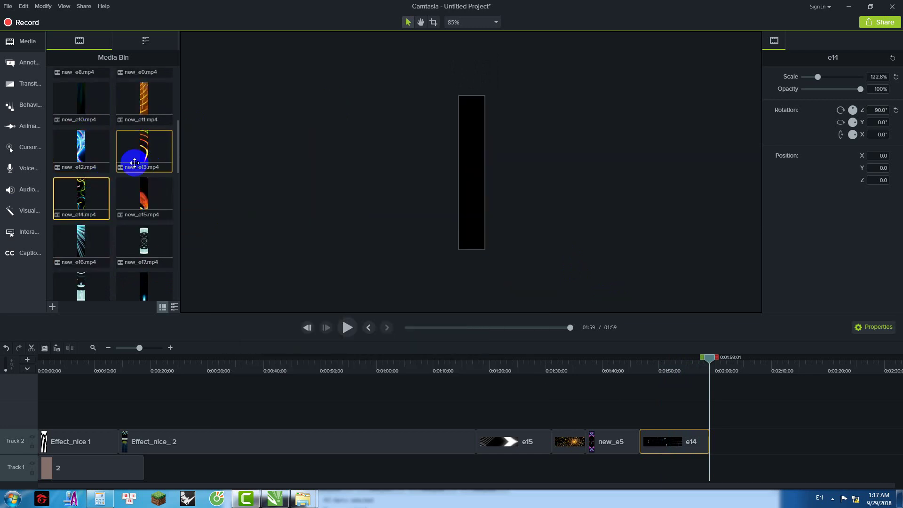
scroll(113, 177, "up", 3)
scroll(112, 193, "up", 1)
left_click(80, 162)
double_click(79, 162)
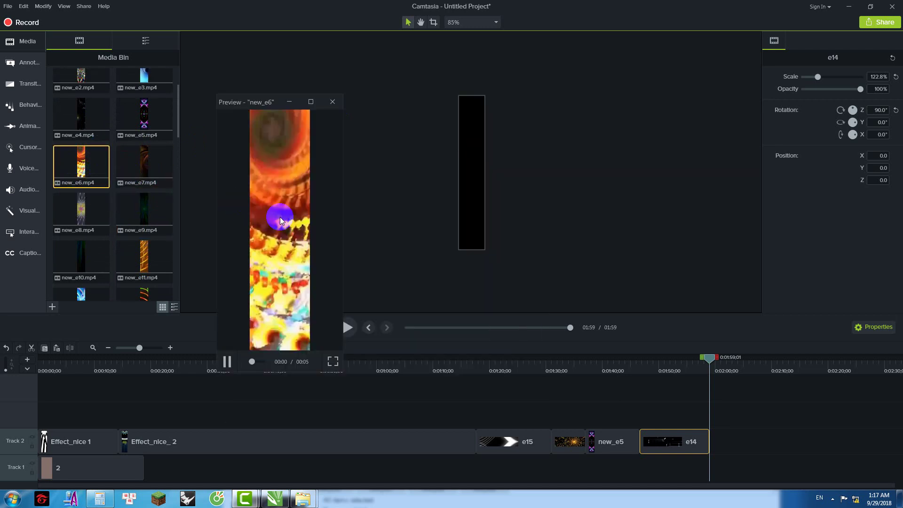
left_click(332, 101)
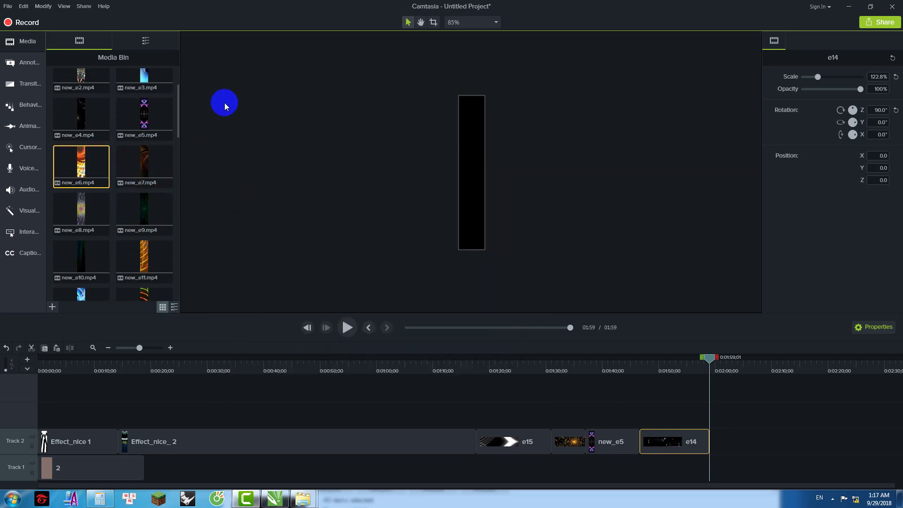
double_click(94, 82)
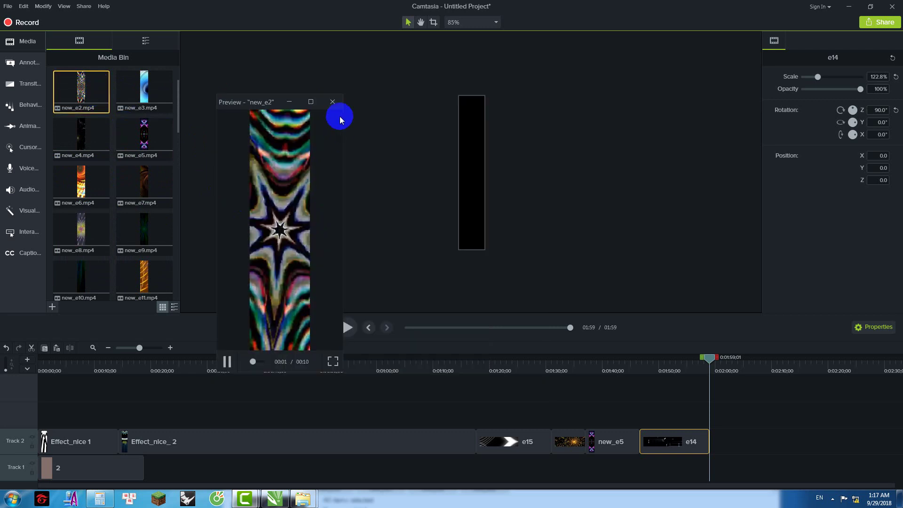
left_click(332, 102)
Step: Place new_e2 on Track 2 after e14, play the transition, and resize it to 75%
left_click_drag(81, 91, 710, 441)
left_click_drag(715, 362, 705, 362)
left_click(350, 328)
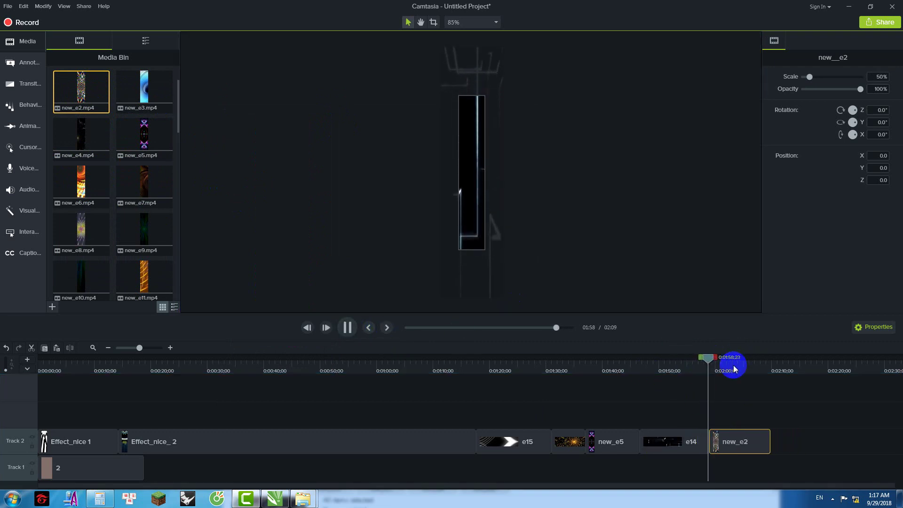
mouse_move(724, 360)
left_mouse_down()
mouse_move(706, 360)
mouse_move(728, 360)
left_mouse_up()
left_click_drag(484, 224, 490, 202)
Step: Cut new_e2's tail past 2:03 so the project lasts 2:03
left_click(726, 360)
left_click_drag(713, 359, 781, 360)
right_click(779, 362)
left_click(718, 276)
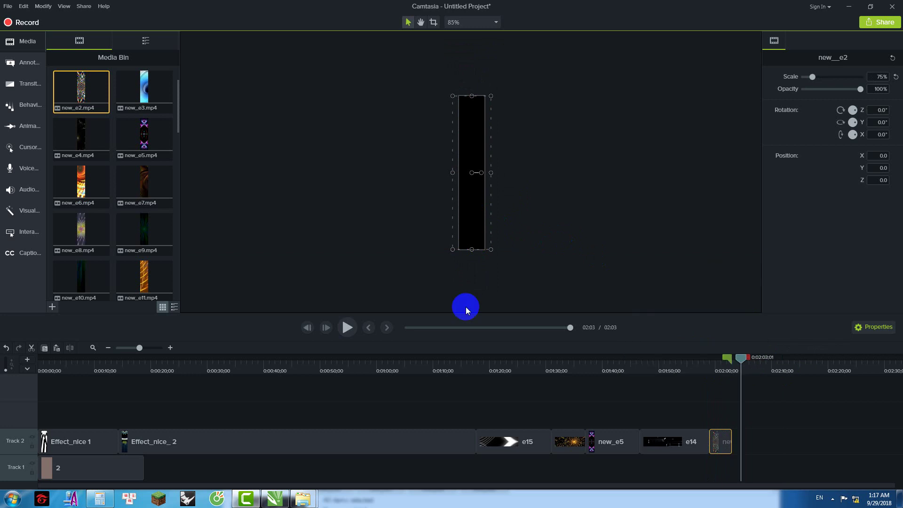
scroll(155, 189, "up", 2)
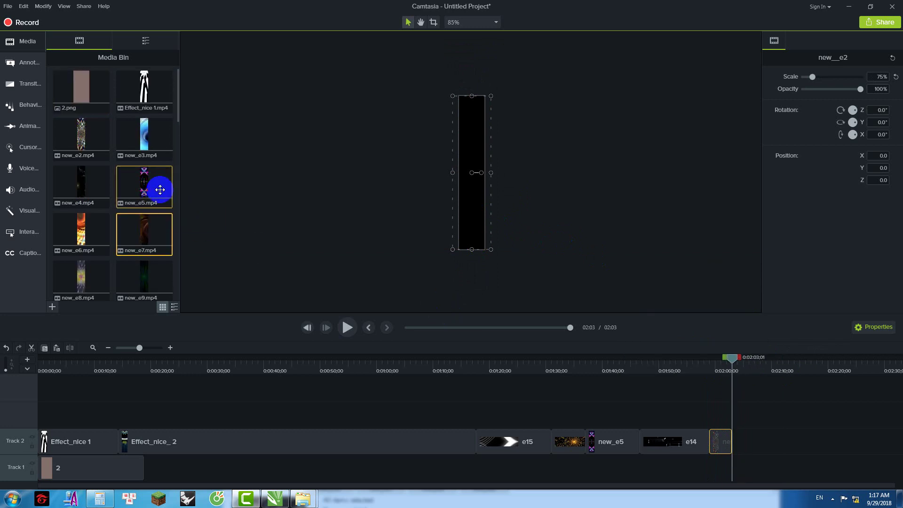
Step: Open the effect 32 x 96 folder in Windows Explorer
left_click_drag(82, 139, 301, 472)
mouse_move(302, 498)
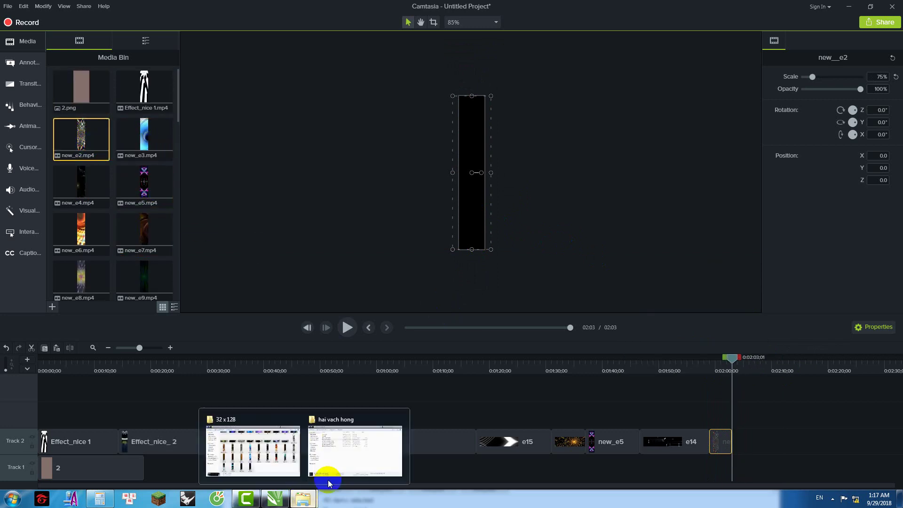
left_click(353, 461)
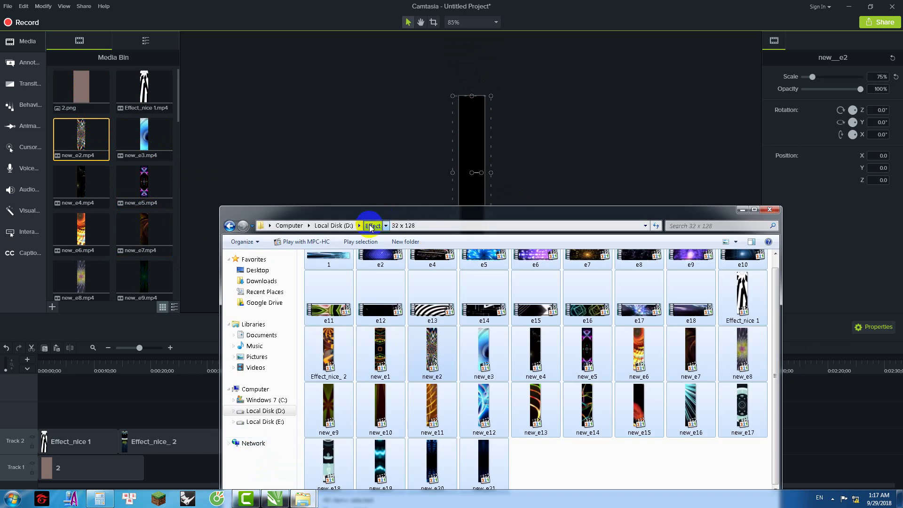
left_click(373, 226)
double_click(478, 288)
Step: Select clips 5, 16, ef_0023, ef_0034 and efn_13 for import, then minimize Explorer
left_click(434, 331)
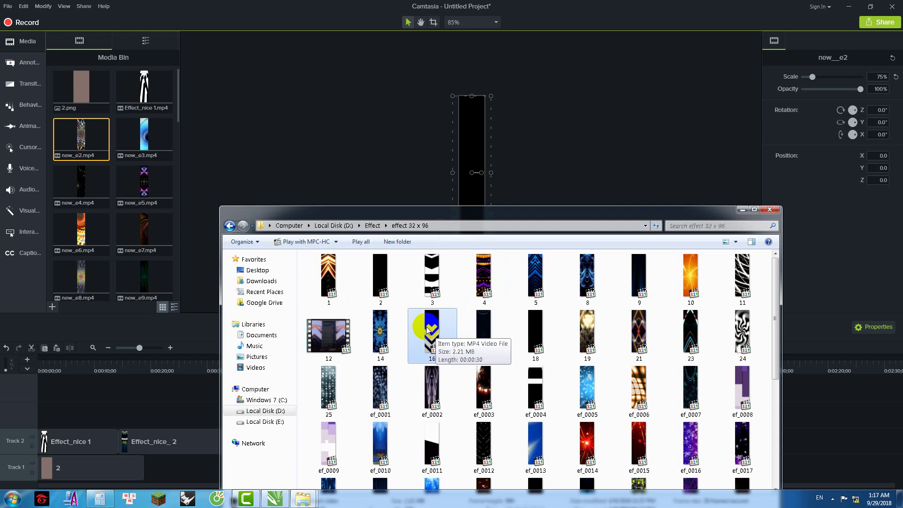
scroll(437, 333, "down", 4)
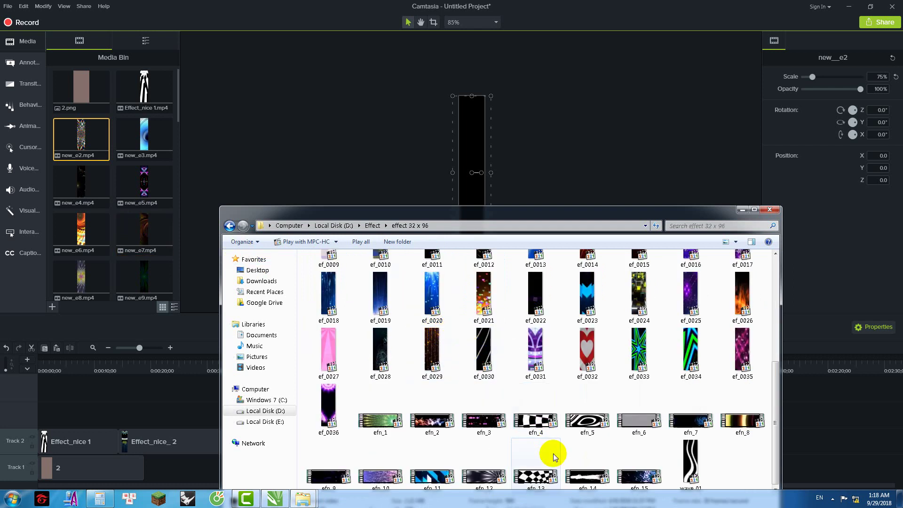
left_click(541, 480)
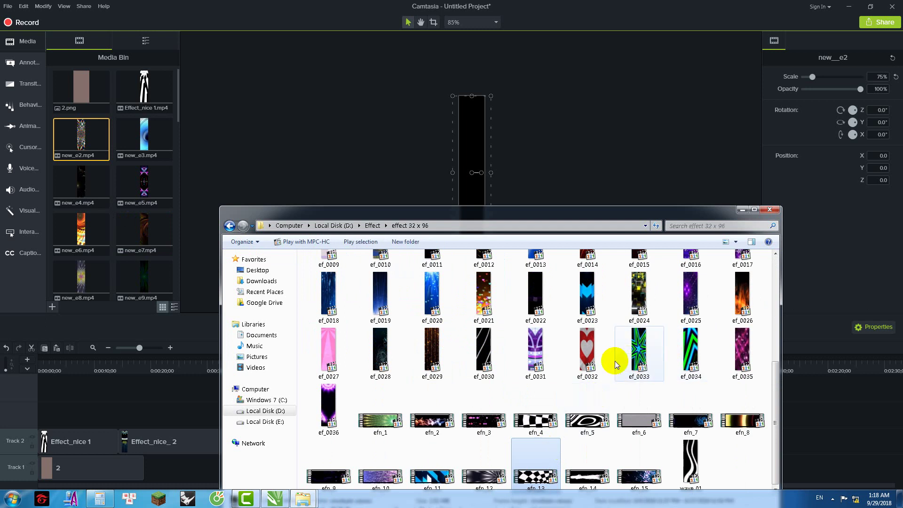
scroll(614, 360, "up", 3)
left_click(590, 428)
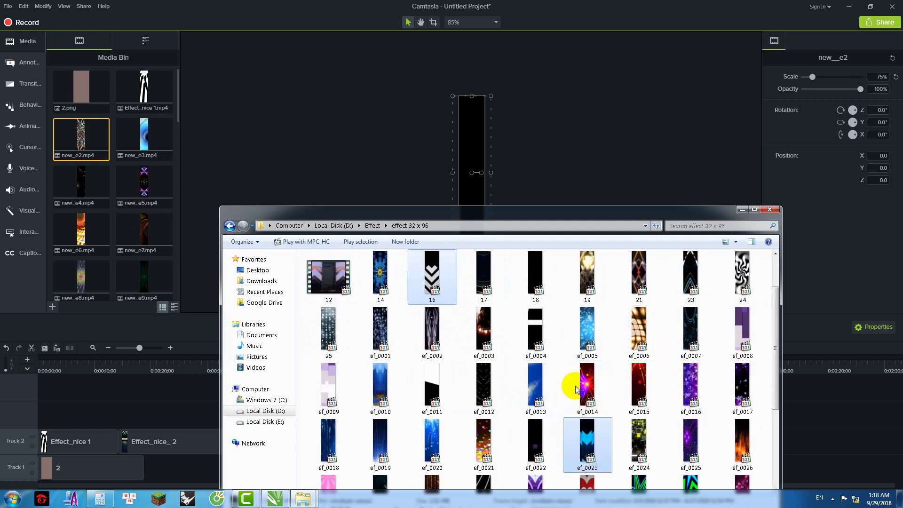
scroll(587, 314, "down", 3)
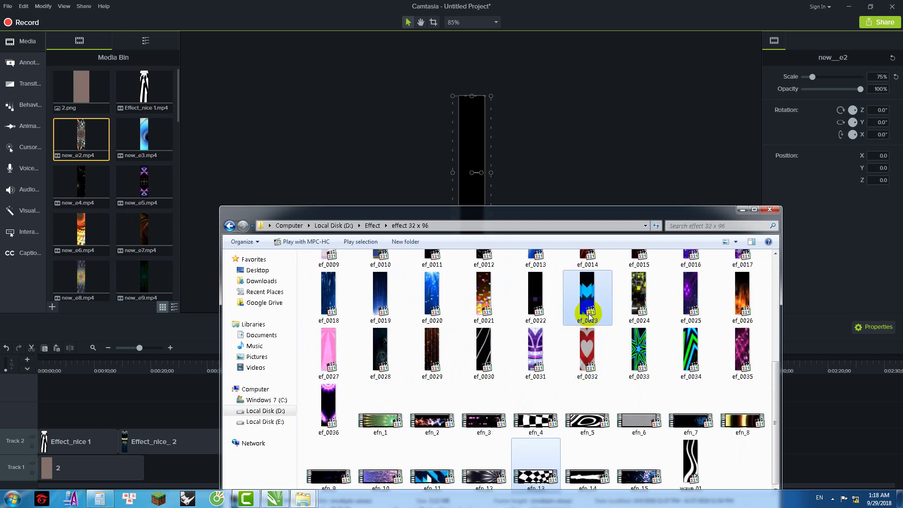
left_click(691, 350, "ctrl")
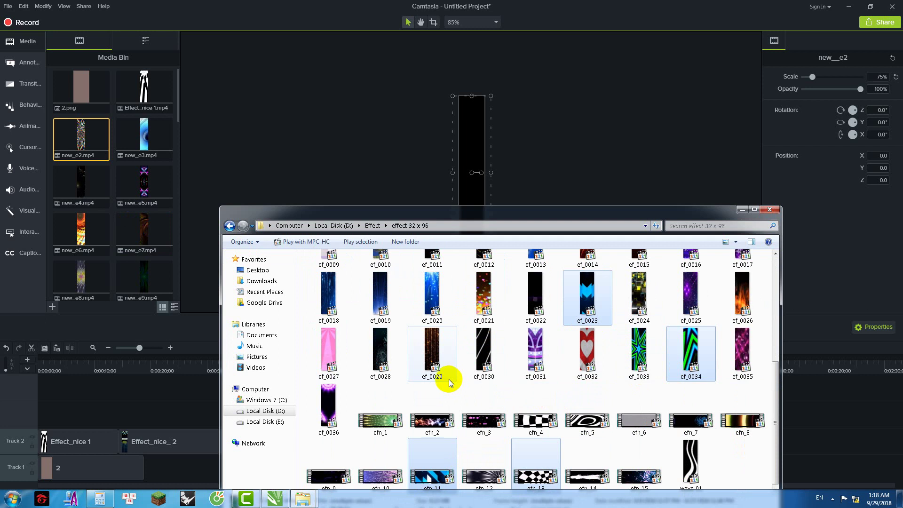
scroll(449, 382, "up", 3)
left_click(540, 278, "ctrl")
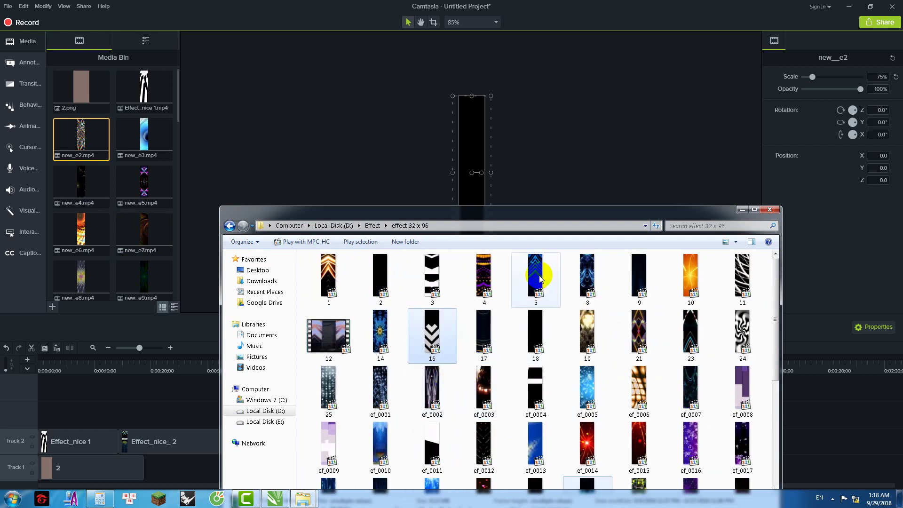
left_click(433, 281, "ctrl")
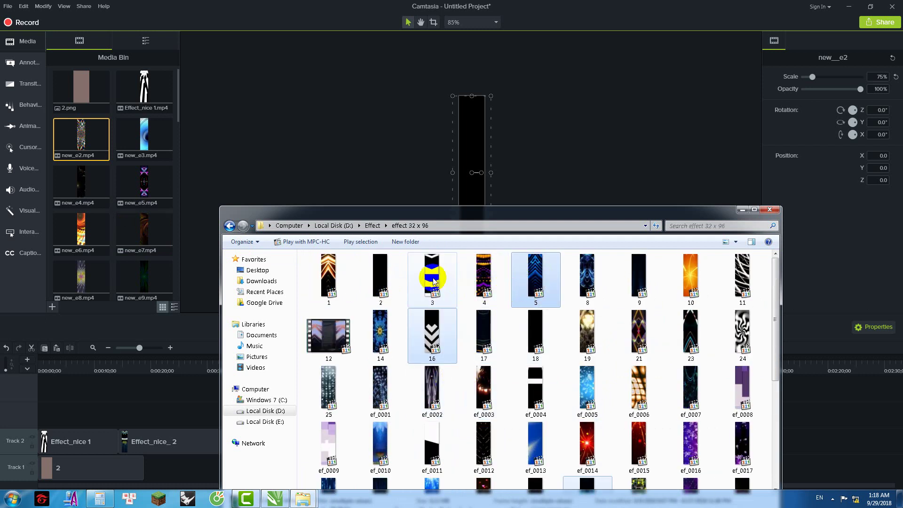
left_click(537, 279, "ctrl")
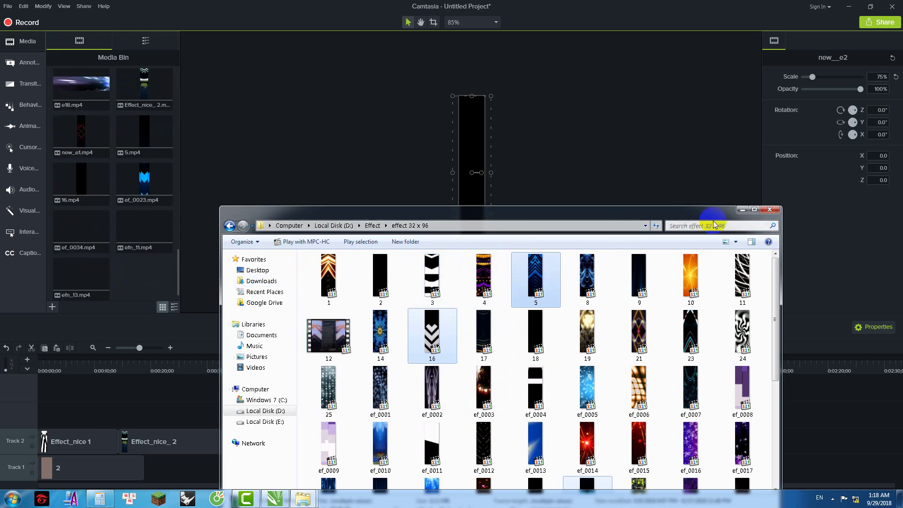
left_click(743, 209)
Step: Place efn_13 at the end of Track 2, rotated 90° at 85.7% scale, and play it back
left_click_drag(92, 268, 732, 445)
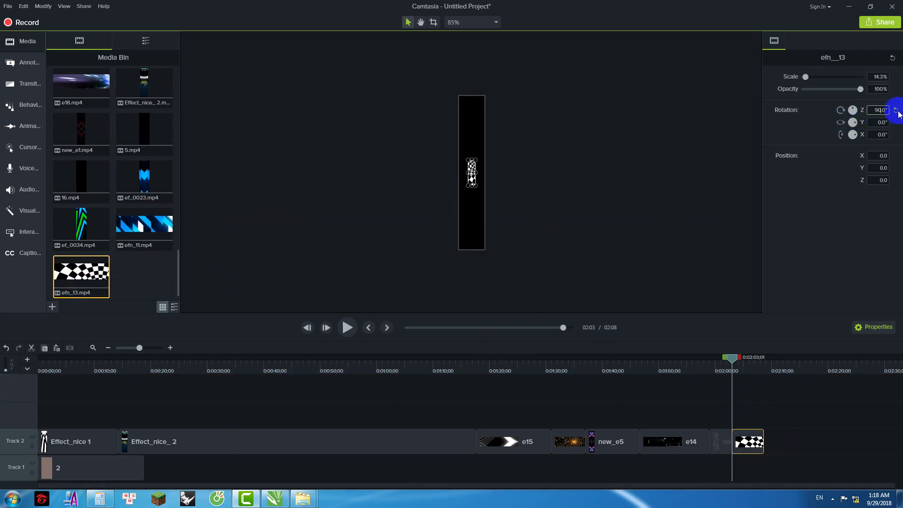
left_click(476, 188)
left_click(474, 175)
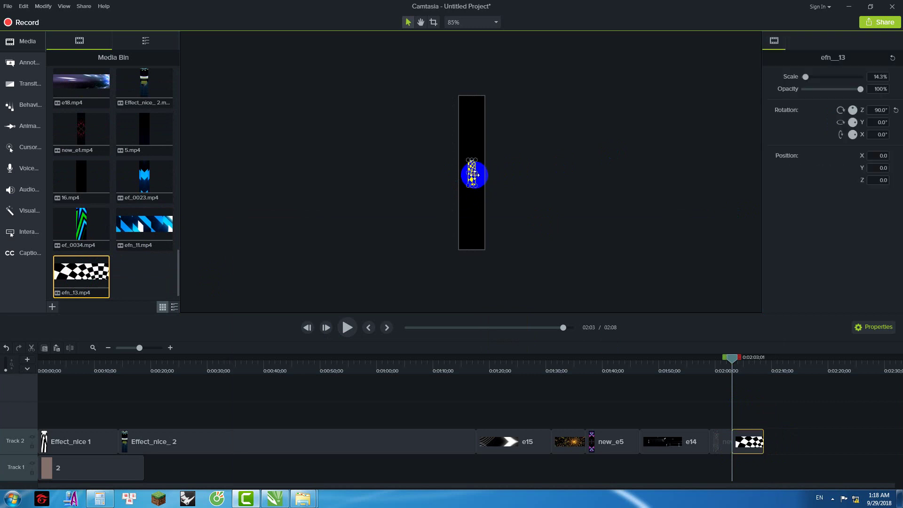
left_click_drag(476, 186, 493, 249)
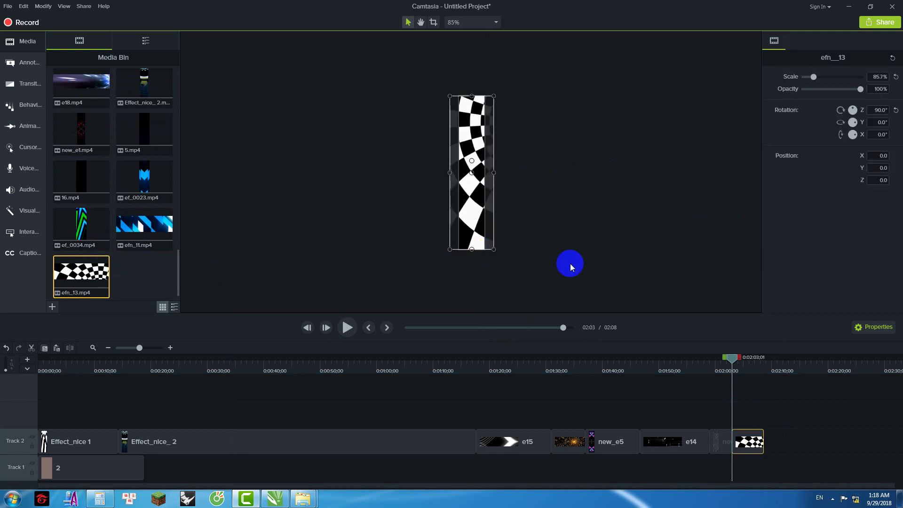
left_click_drag(733, 364, 706, 364)
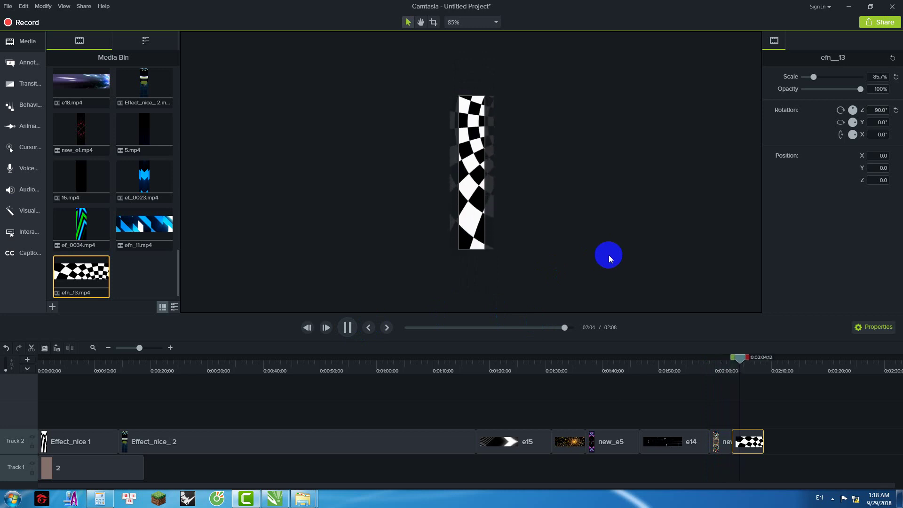
left_click(516, 243)
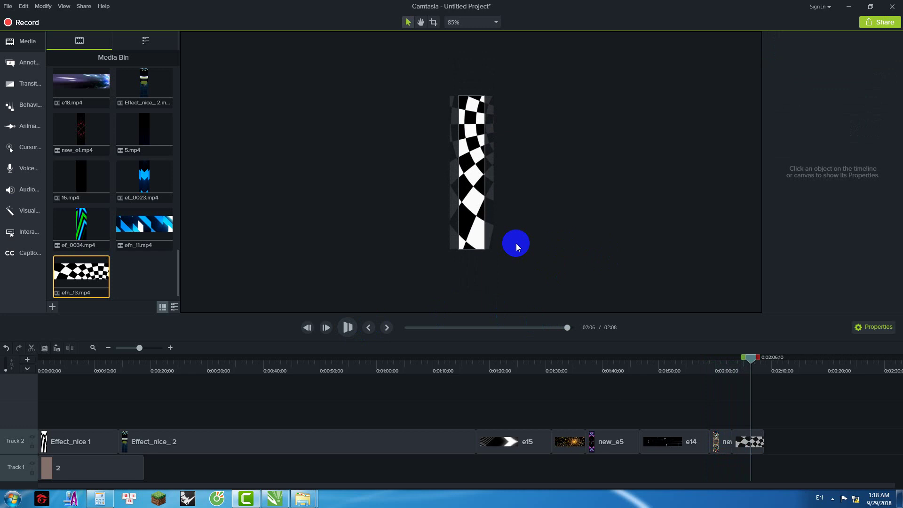
Step: Drop efn_11 onto Track 2 right after efn_13
left_click_drag(751, 359, 743, 359)
left_click_drag(140, 227, 763, 436)
left_click_drag(743, 360, 788, 360)
Step: Set efn_11 to 90° rotation and 85.7% scale, then play back from the checkered clip
left_click(846, 135)
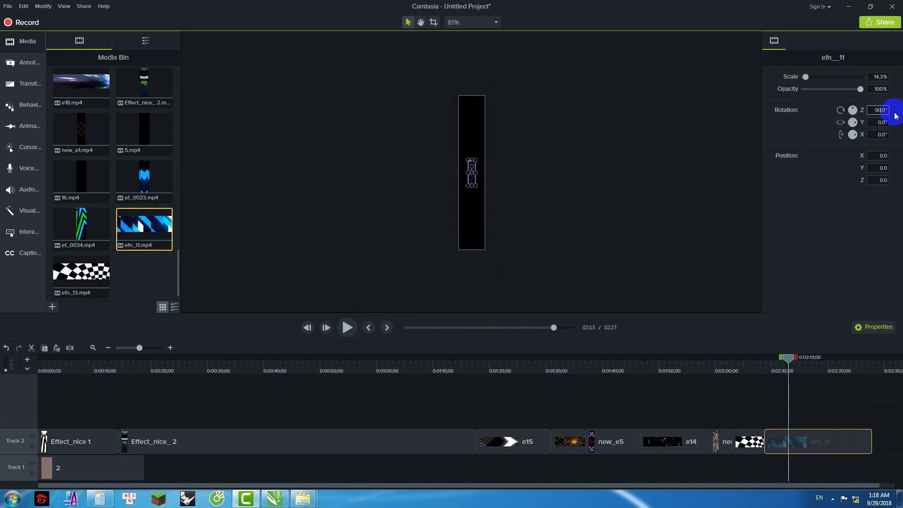
left_click_drag(476, 186, 494, 250)
left_click_drag(793, 362, 751, 363)
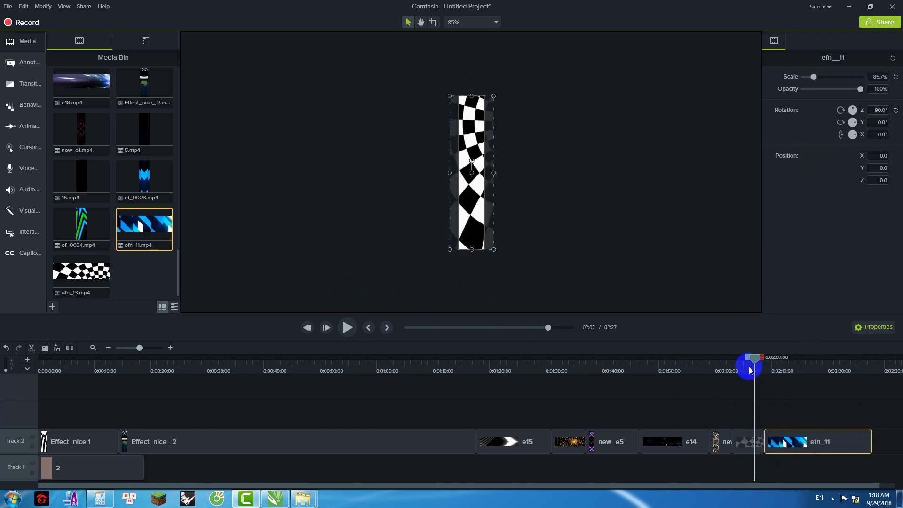
left_click(347, 329)
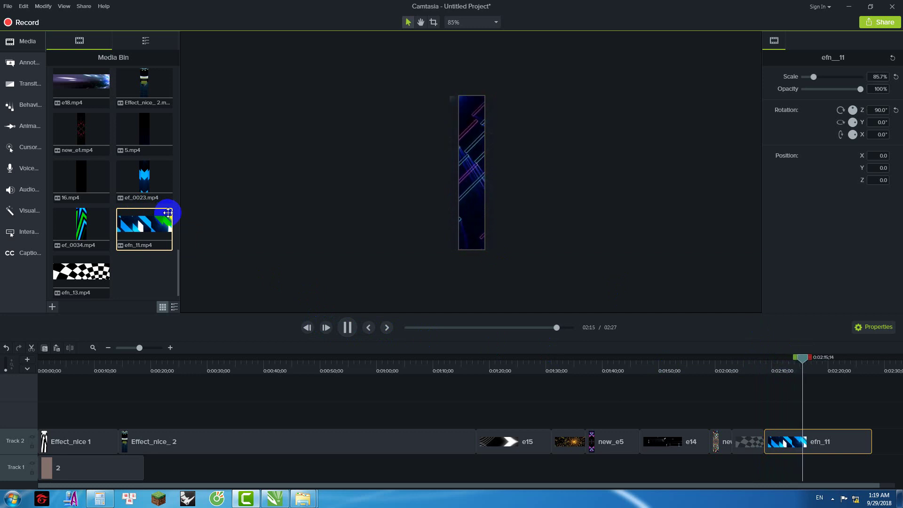
Step: Place ef_0023 after efn_11 at the end of Track 2 and enlarge it to 40% scale
left_click_drag(141, 190, 875, 443)
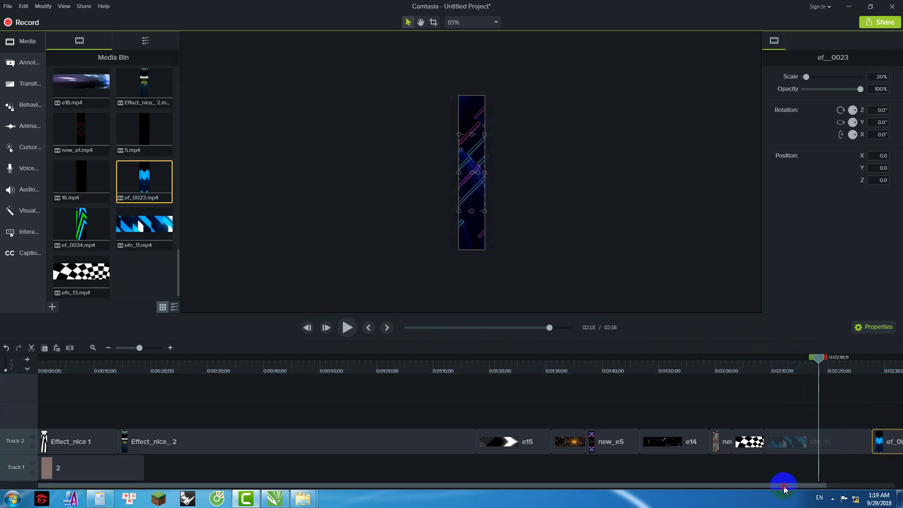
left_click_drag(784, 487, 889, 487)
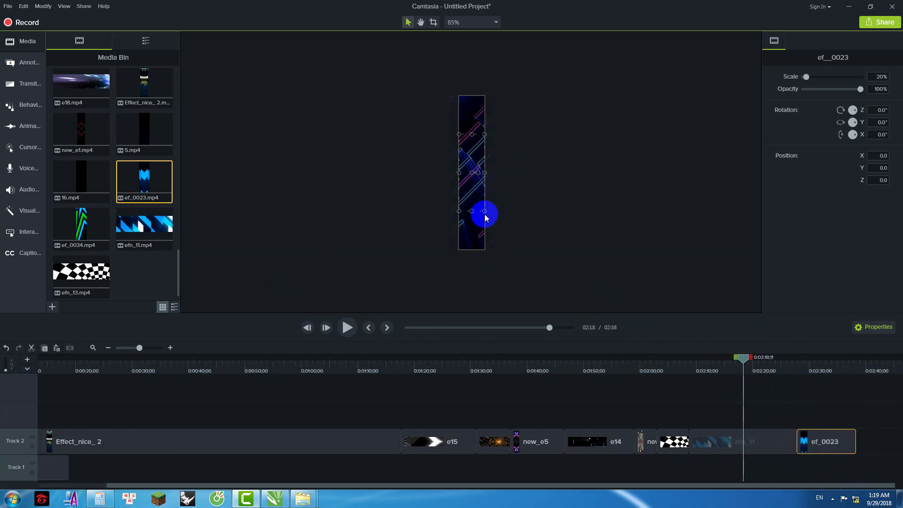
left_click_drag(794, 368, 823, 368)
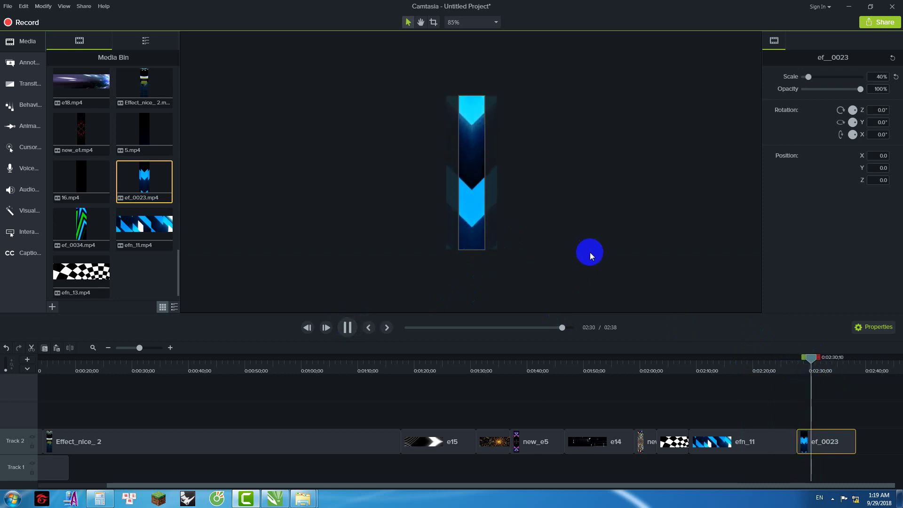
left_click(80, 225)
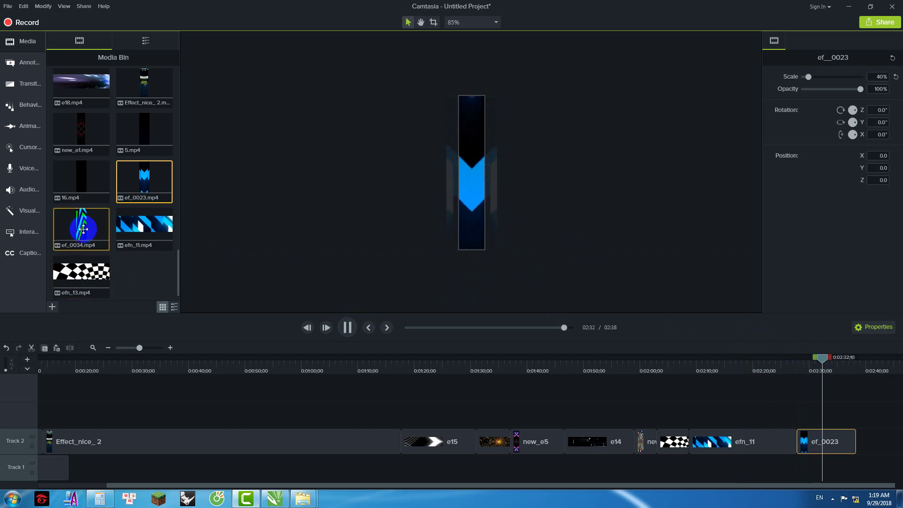
Step: Place ef_0034 after ef_0023 on Track 2, enlarge it to 40%, and rotate it 180° on Z
left_click_drag(542, 330, 858, 445)
left_click_drag(770, 486, 872, 467)
left_click_drag(793, 369, 825, 366)
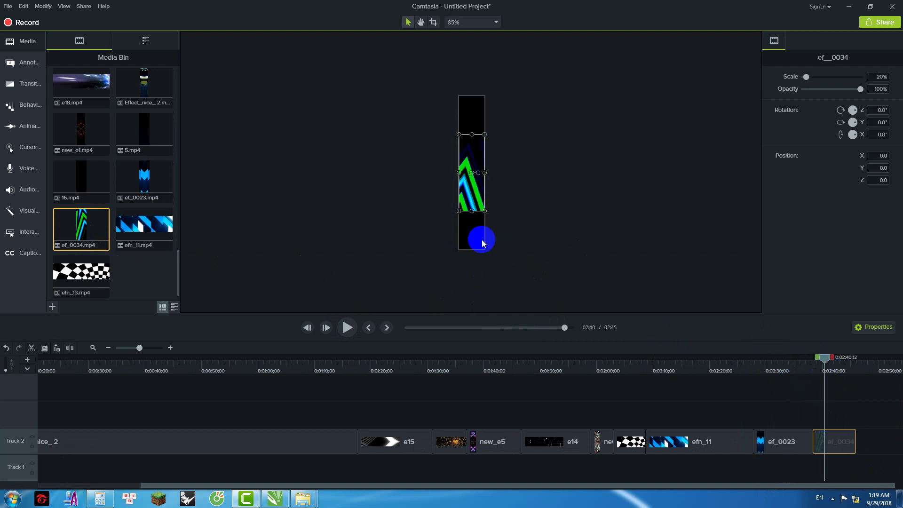
left_click_drag(484, 211, 613, 218)
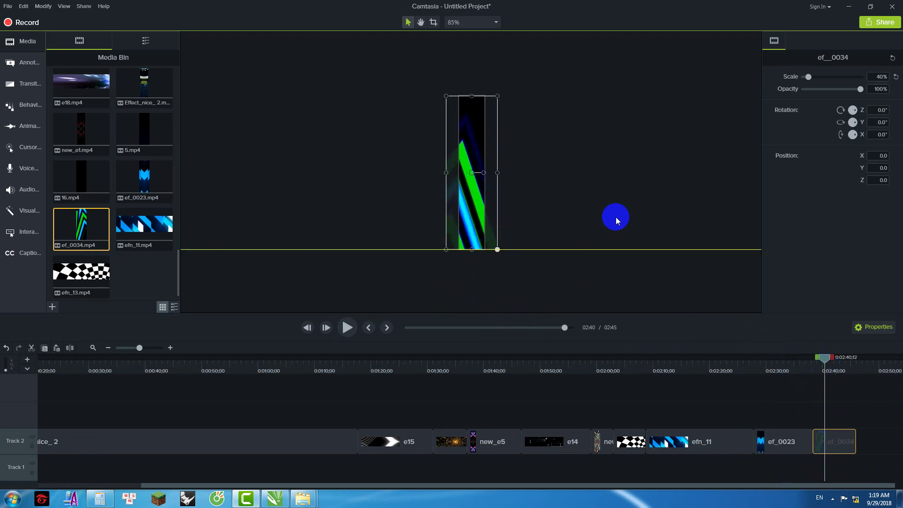
left_click(882, 111)
type("180")
key("Return")
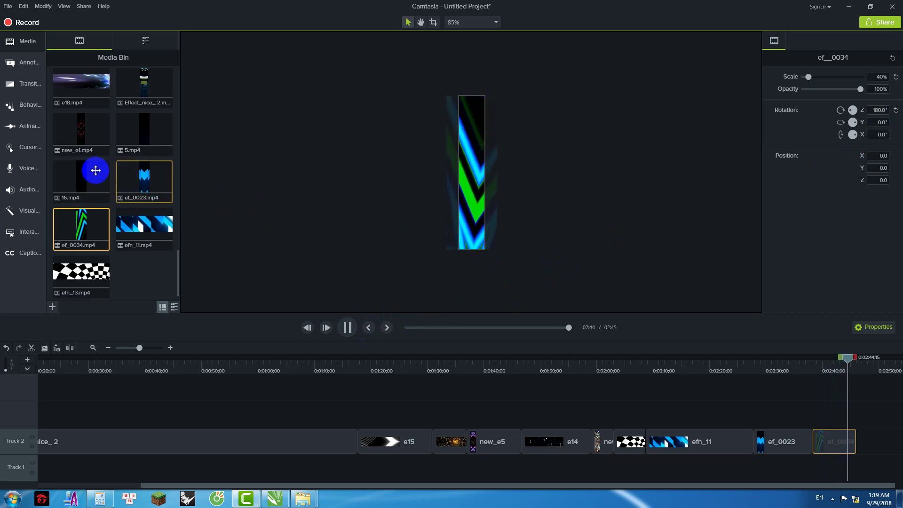
Step: Preview the new_e1, 16 and 5 clips from the media bin
double_click(87, 137)
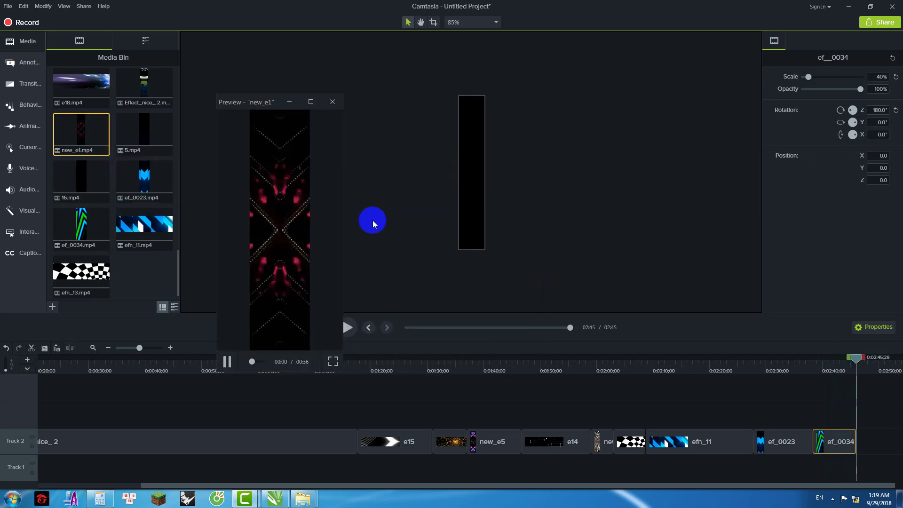
left_click(332, 102)
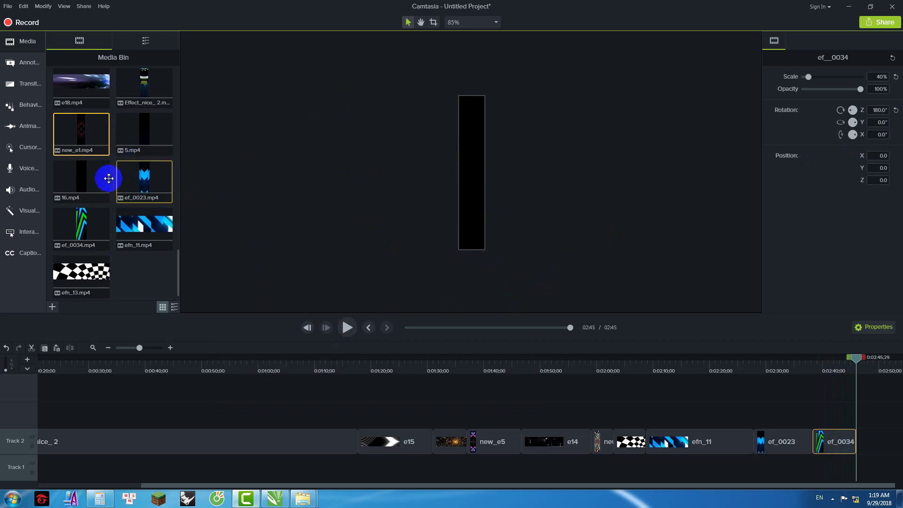
left_click(98, 182)
double_click(98, 181)
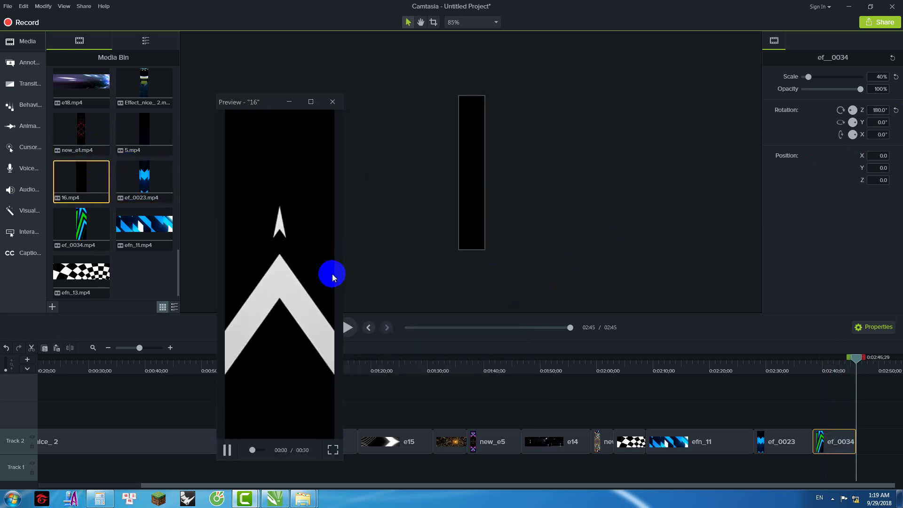
left_click(332, 102)
double_click(149, 130)
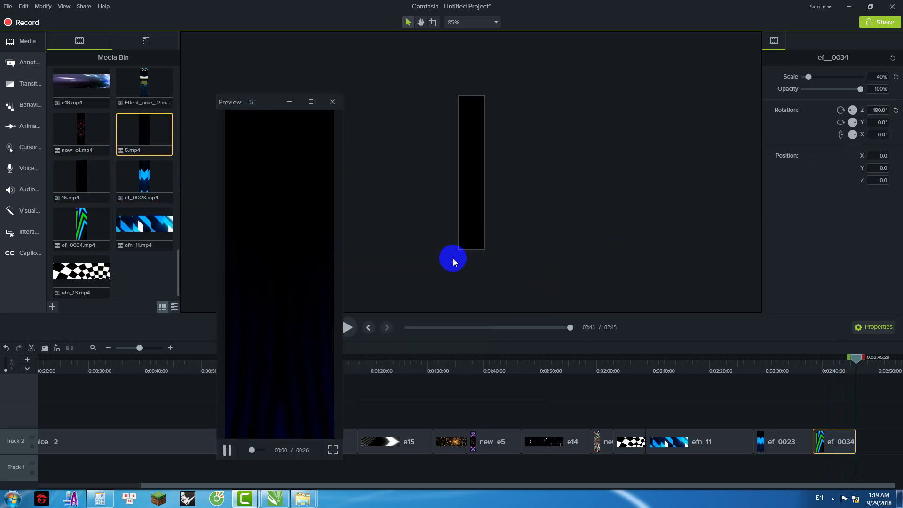
left_click(332, 102)
Step: Import the ef_0032 hearts clip from the effect 32 x 96 folder into the Camtasia project
mouse_move(303, 502)
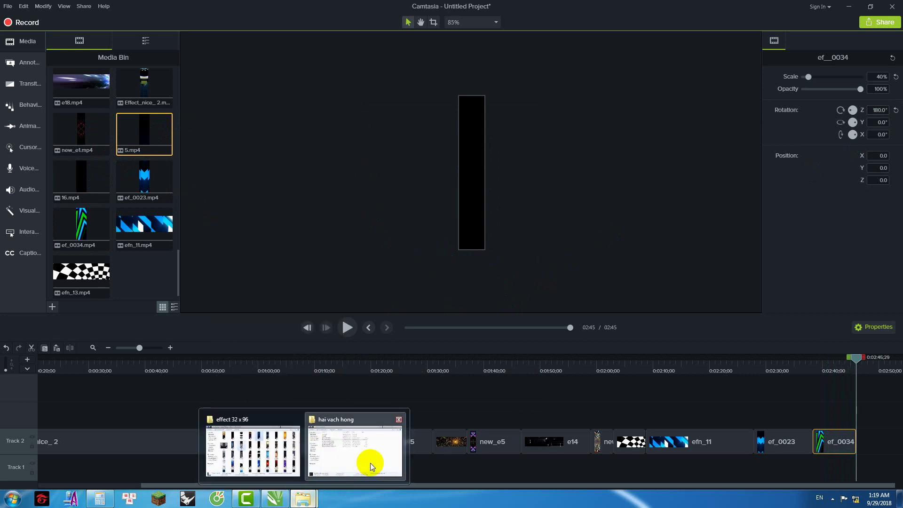
left_click(371, 467)
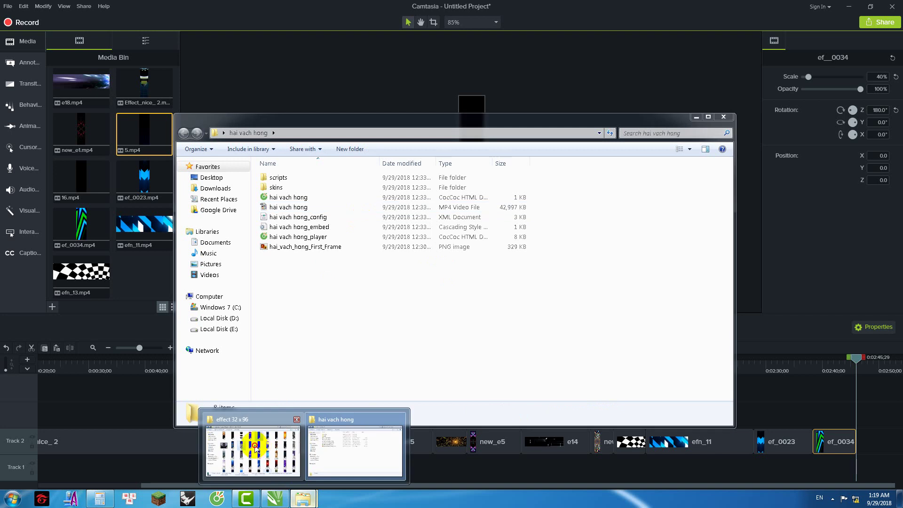
left_click(254, 448)
left_click(506, 297)
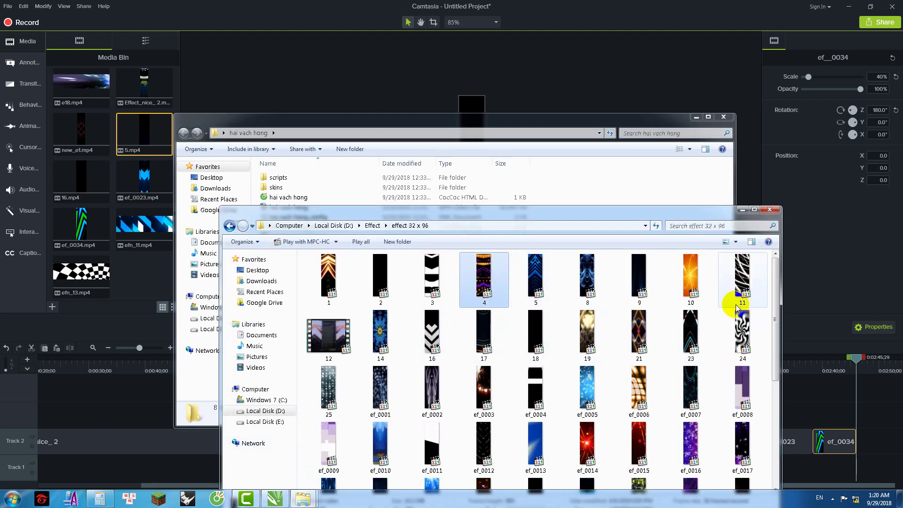
scroll(737, 308, "down", 4)
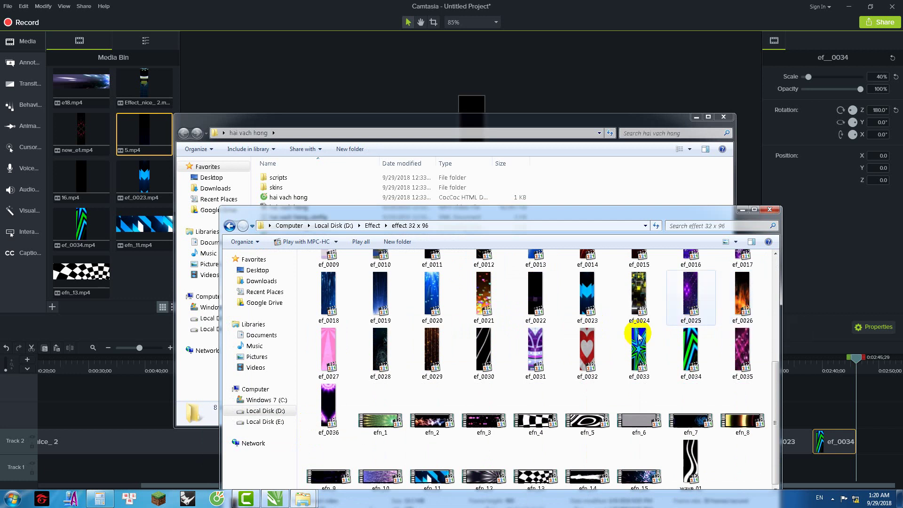
left_click(587, 370)
left_click_drag(590, 350, 508, 170)
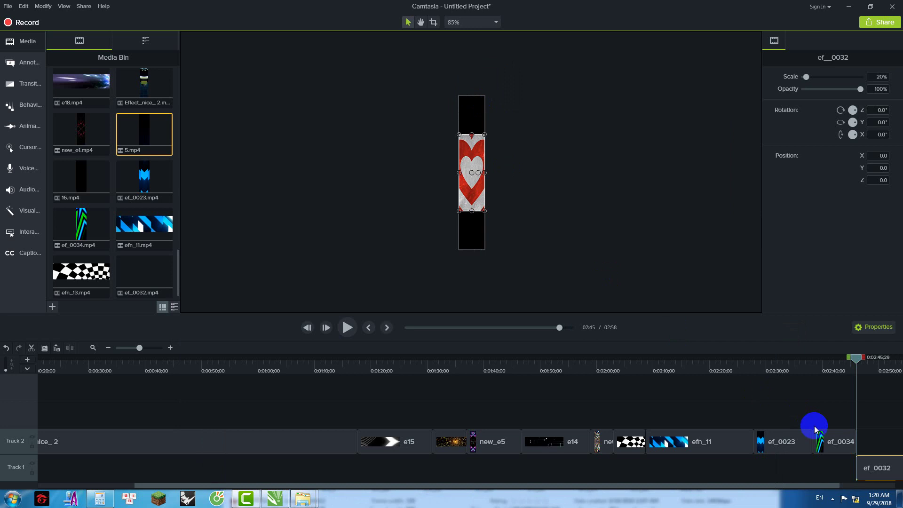
Step: Place ef_0032 after ef_0034 on Track 2 at 40% scale and play it back
left_click_drag(868, 468, 868, 446)
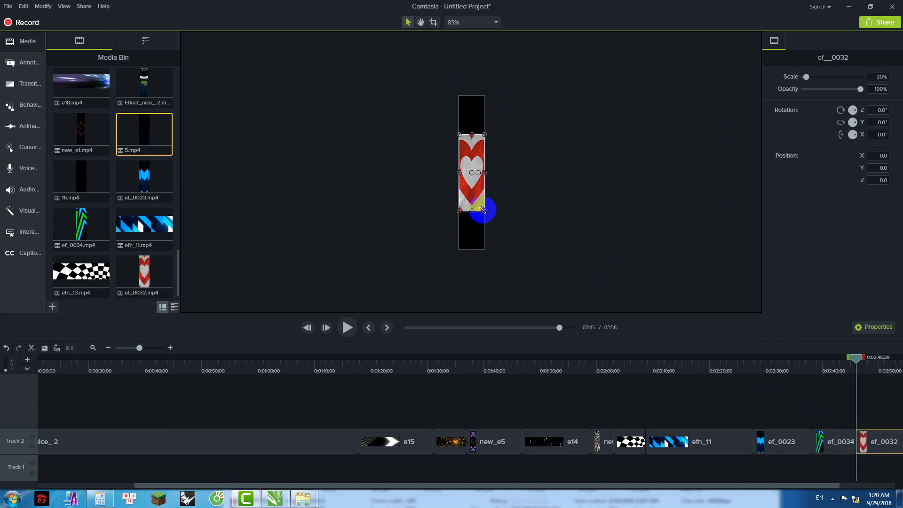
left_click_drag(485, 211, 491, 252)
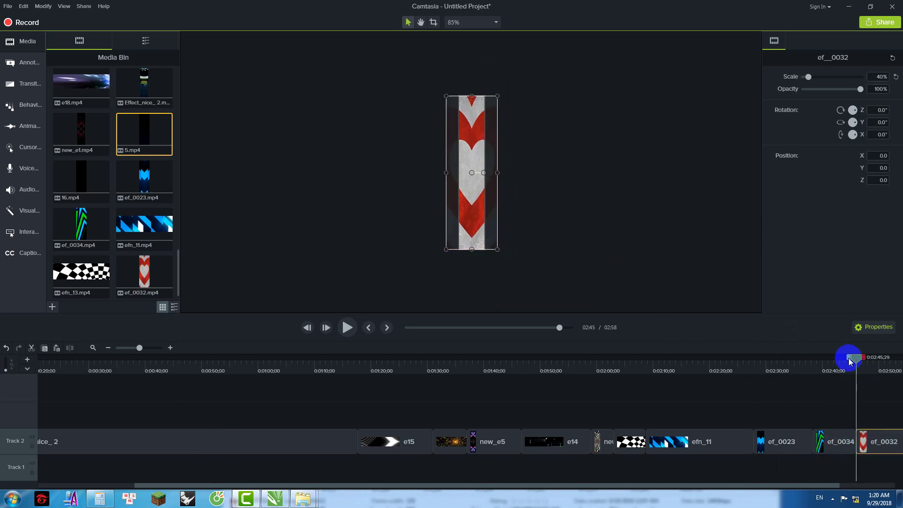
left_click(847, 361)
left_click(353, 329)
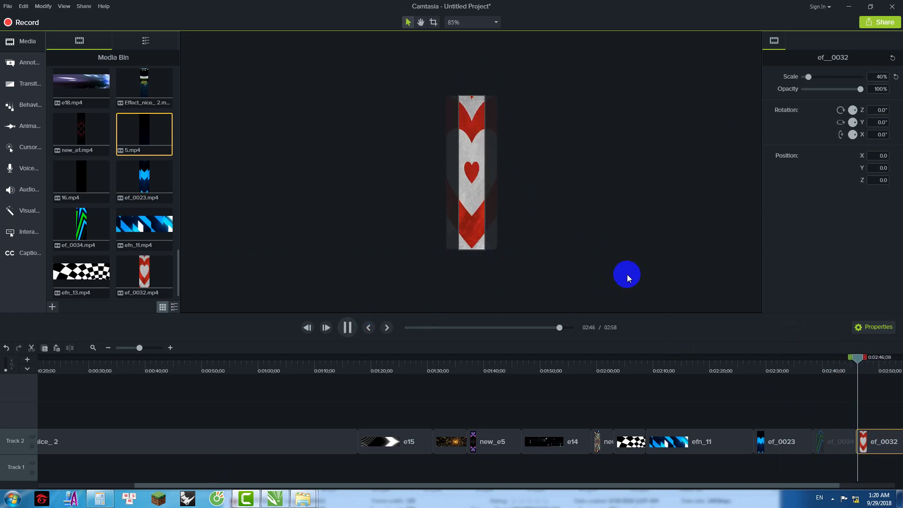
Step: Navigate Explorer to Local Disk (D:) > Effect > Data > Intro
mouse_move(304, 500)
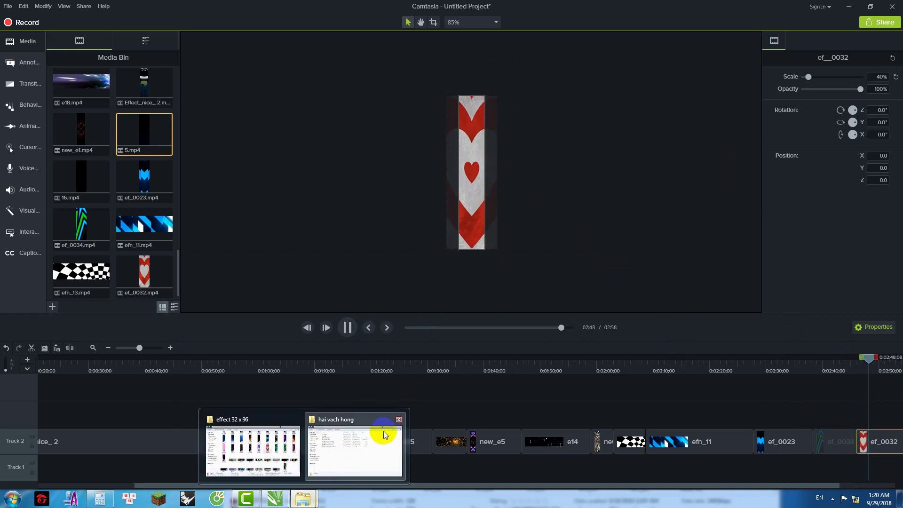
left_click(391, 416)
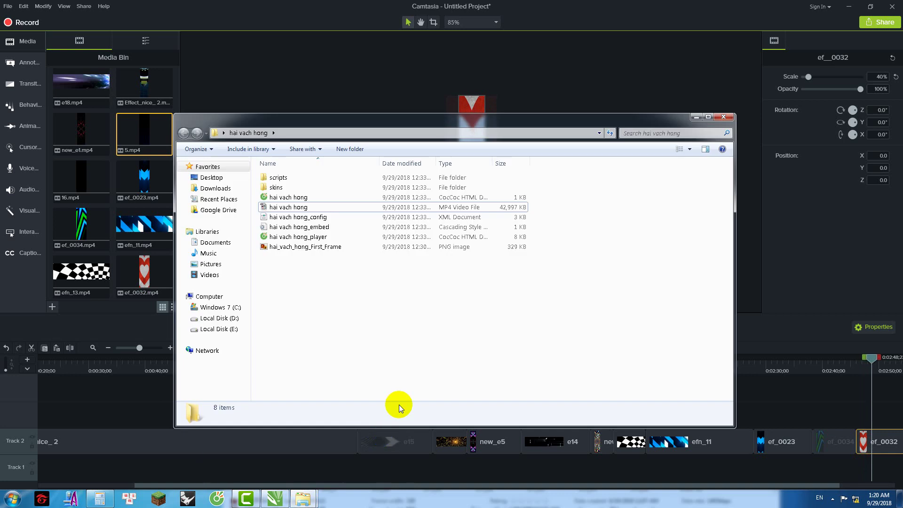
left_click(230, 319)
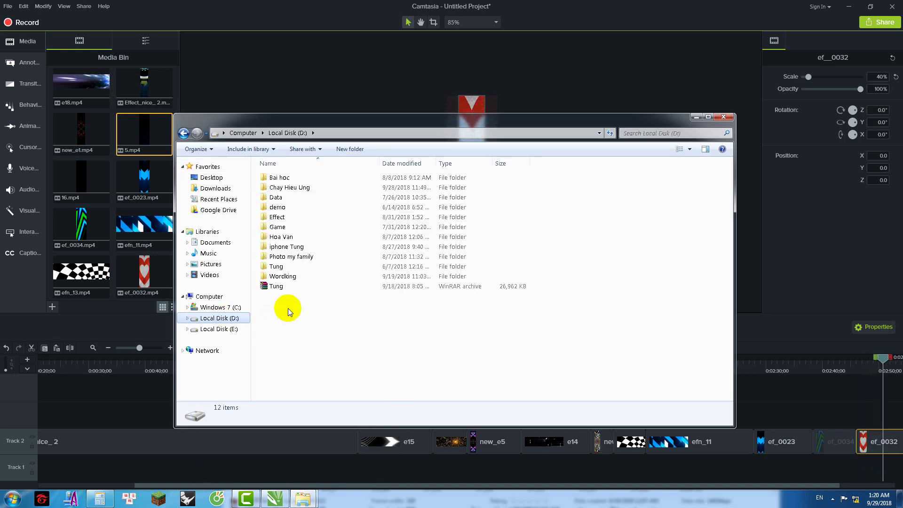
double_click(284, 218)
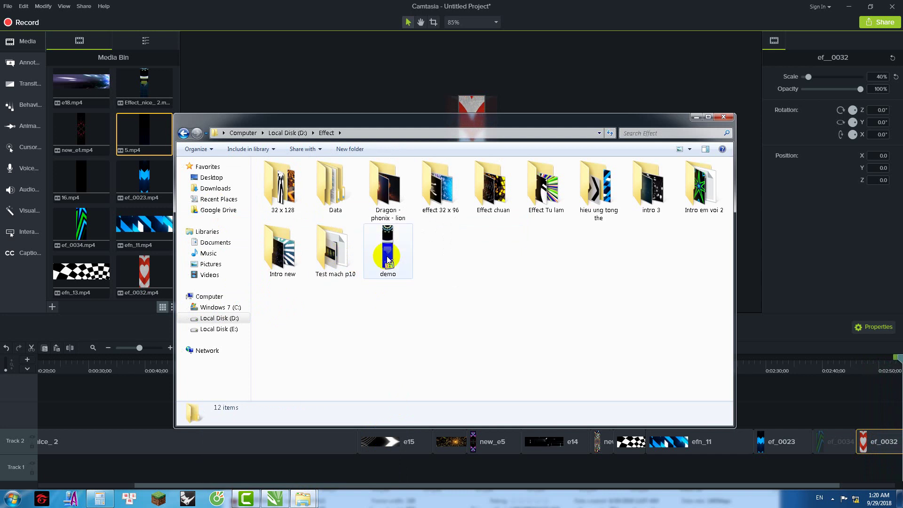
double_click(340, 194)
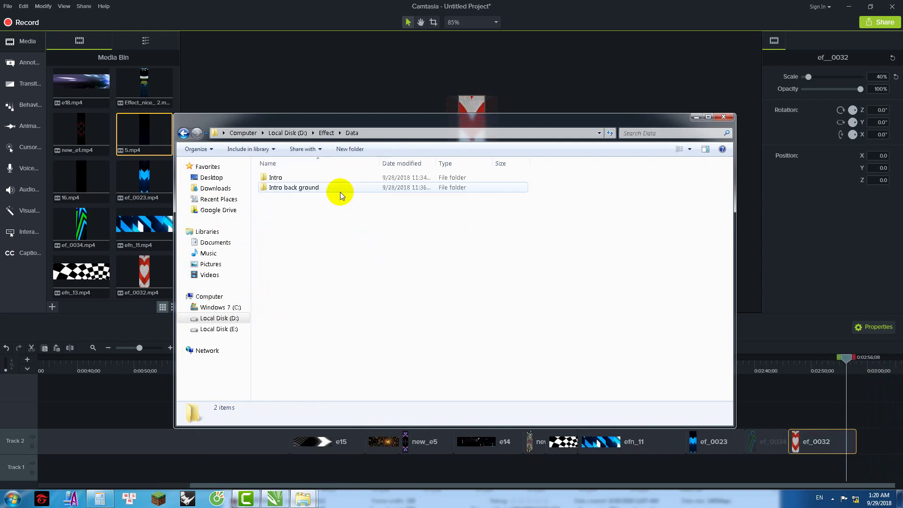
double_click(275, 177)
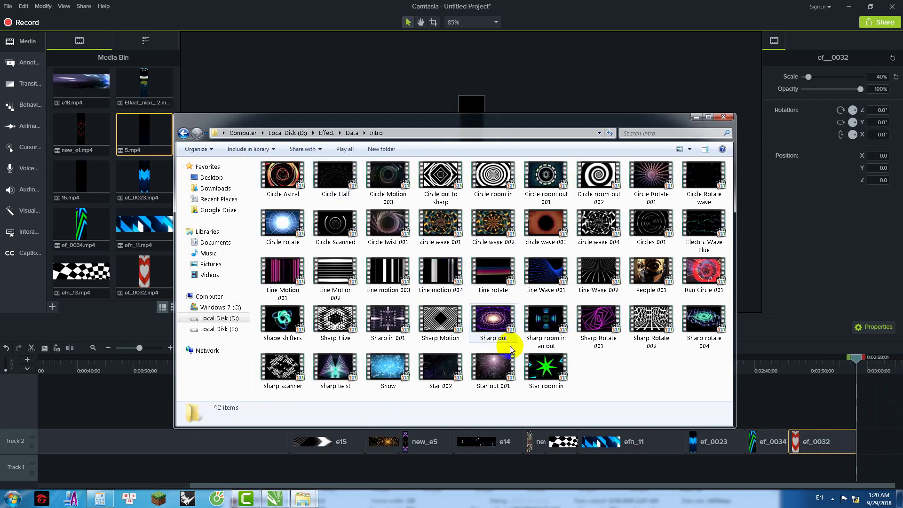
Step: Inspect the Star out 001, Sharp room and Line rotate videos, then select Circle Astral
left_click(503, 373)
left_click(548, 317)
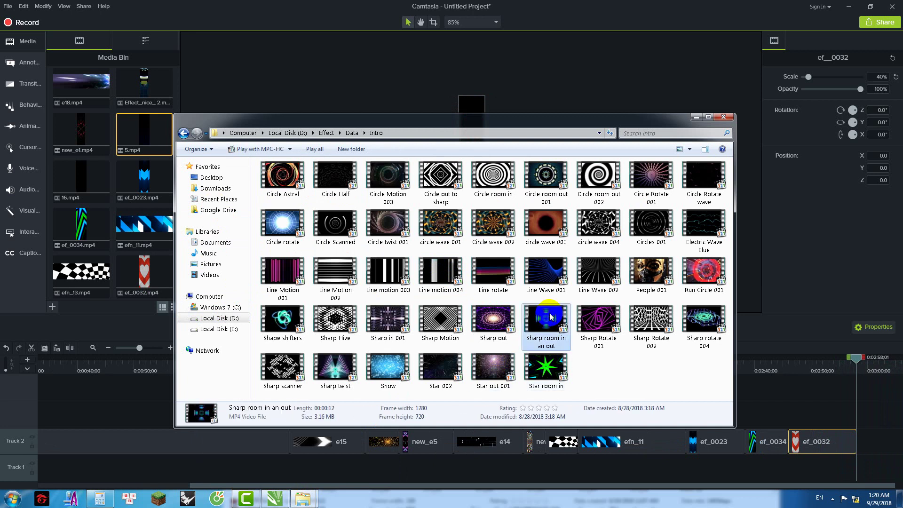
left_click(480, 275)
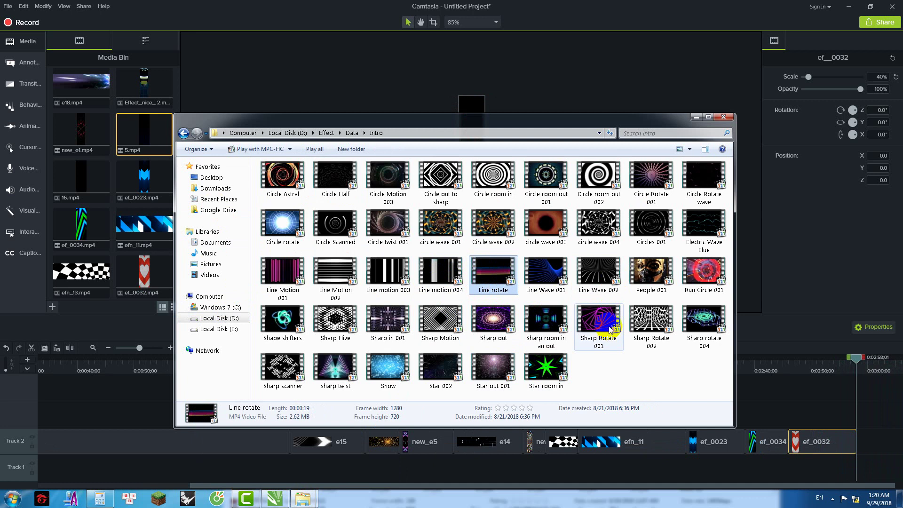
mouse_move(610, 331)
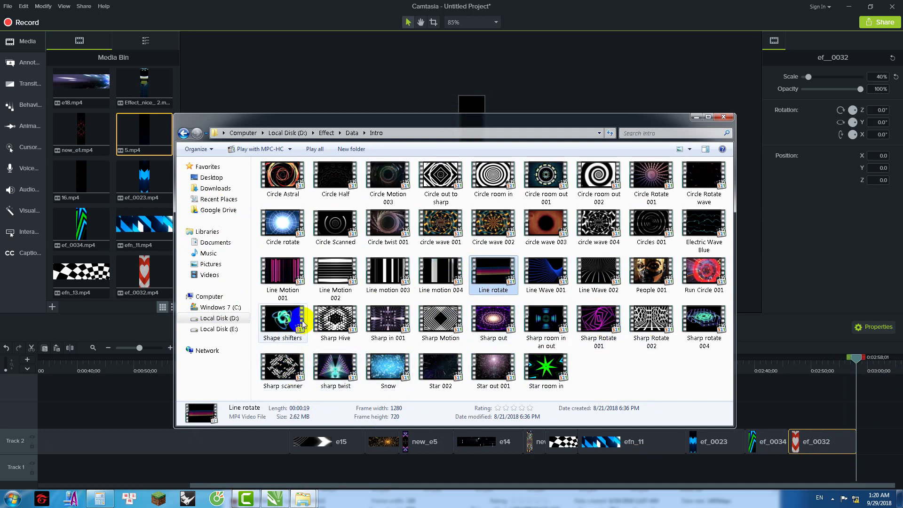
left_click(294, 179)
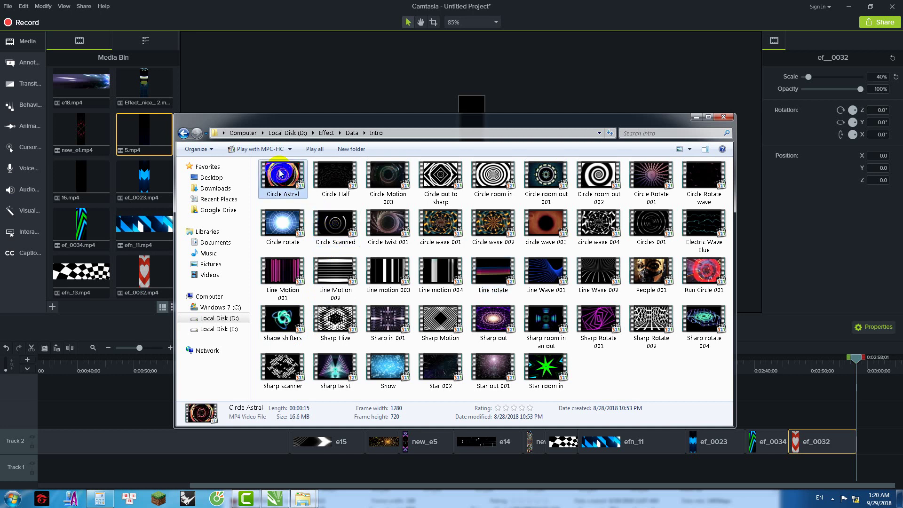
Step: Add Circle Astral after ef_0032 on Track 2, enlarge to 50.6%, raise to Y 131.6, and rewind
left_click_drag(338, 204, 821, 417)
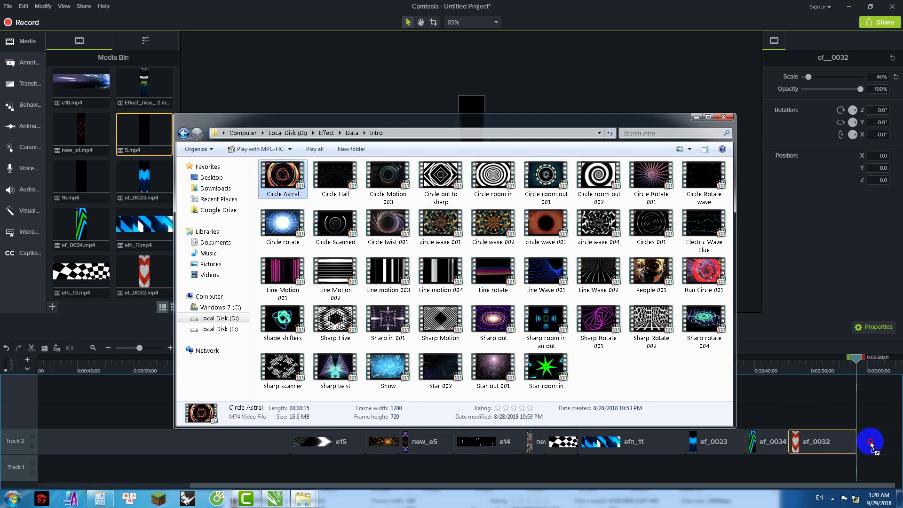
left_click_drag(871, 444, 875, 439)
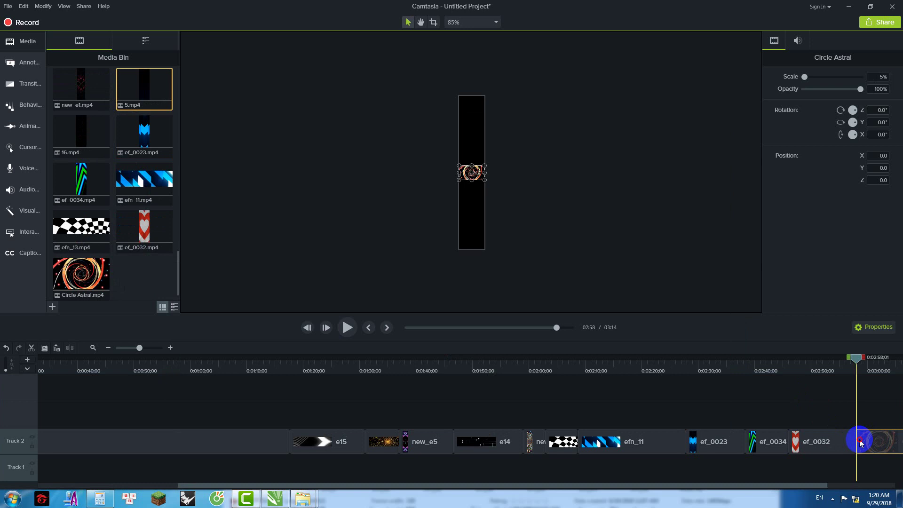
left_click_drag(606, 487, 735, 483)
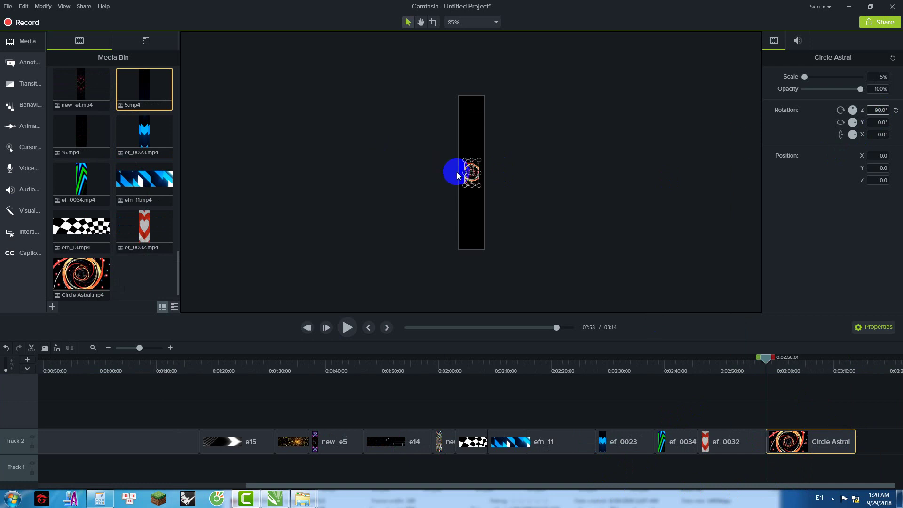
left_click_drag(479, 185, 517, 283)
mouse_move(507, 226)
left_mouse_down()
mouse_move(506, 183)
mouse_move(538, 221)
mouse_move(520, 228)
left_mouse_up()
left_click_drag(766, 360, 751, 360)
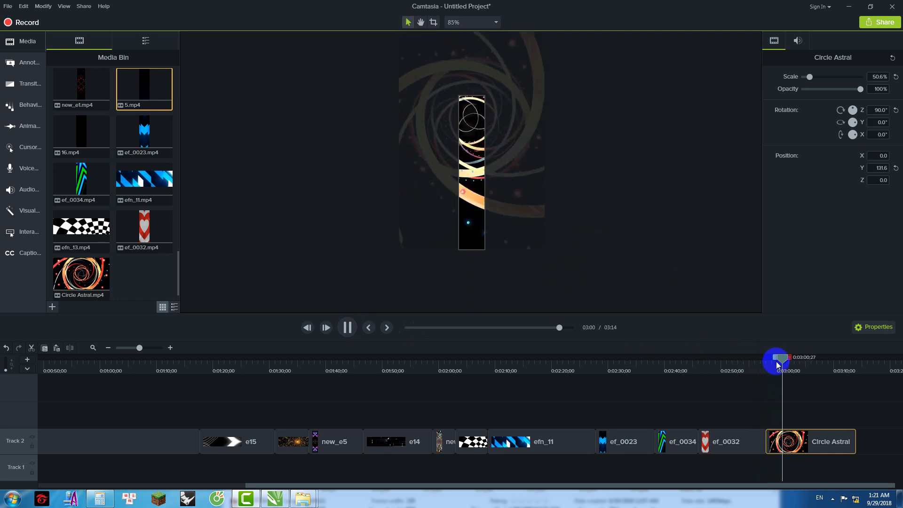
Step: Cut the tail of Circle Astral from about 3:08 onward
left_click(820, 363)
mouse_move(303, 499)
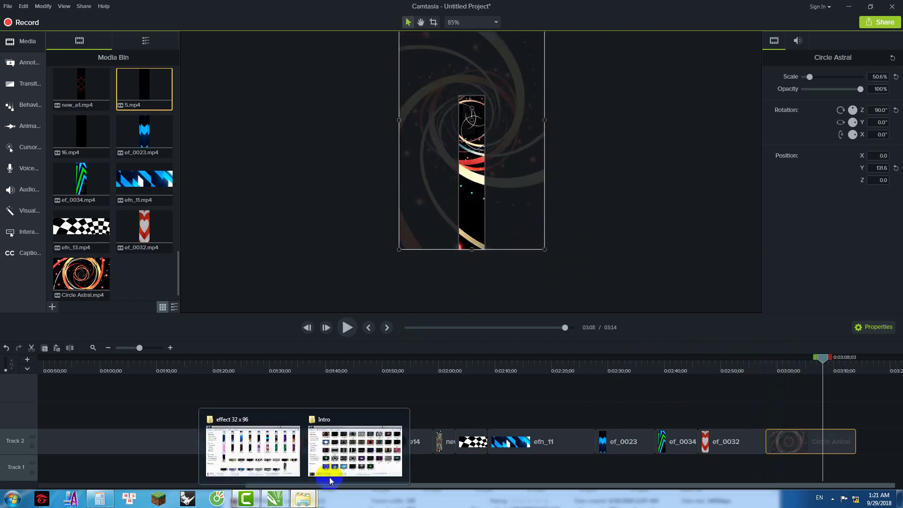
left_click(353, 453)
left_click(823, 362)
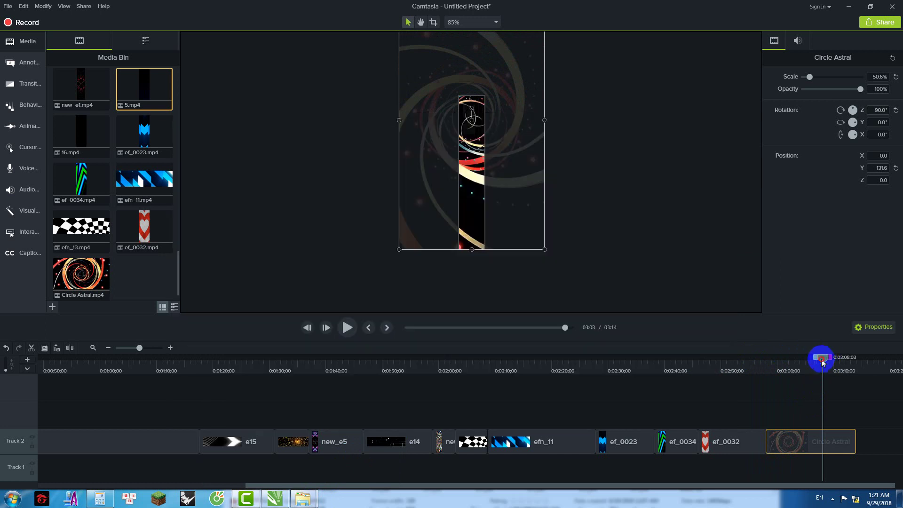
left_click_drag(826, 361, 868, 365)
right_click(844, 388)
left_click(802, 267)
Step: Add the Sharp Motion video from the Intro folder after Circle Astral on Track 2
mouse_move(304, 497)
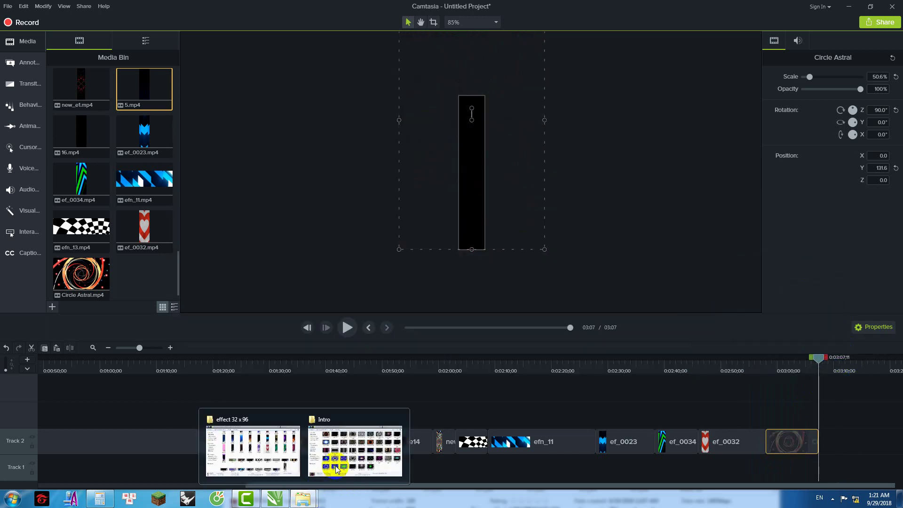
left_click(337, 469)
left_click_drag(444, 328, 826, 439)
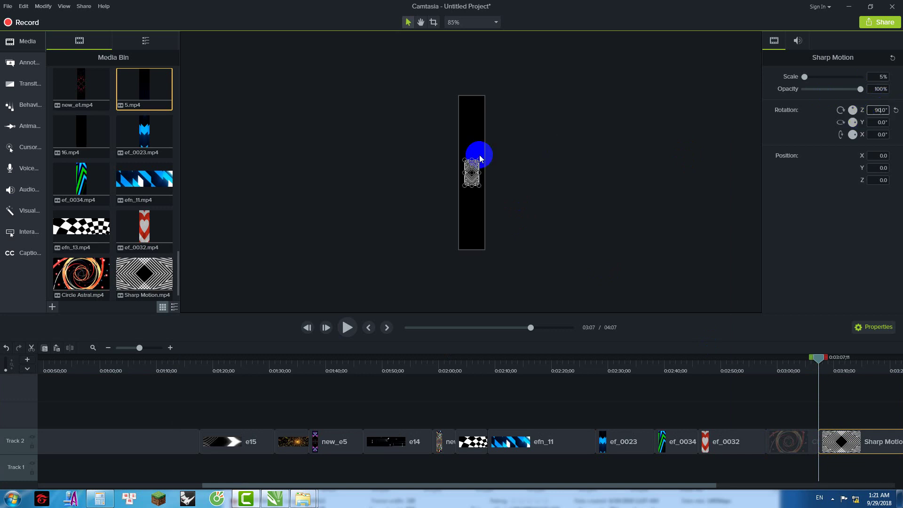
Step: Enlarge Sharp Motion to 41.8%, raise it, grow it to 61.7%, and play back
left_click_drag(478, 185, 532, 273)
left_click_drag(522, 217, 515, 154)
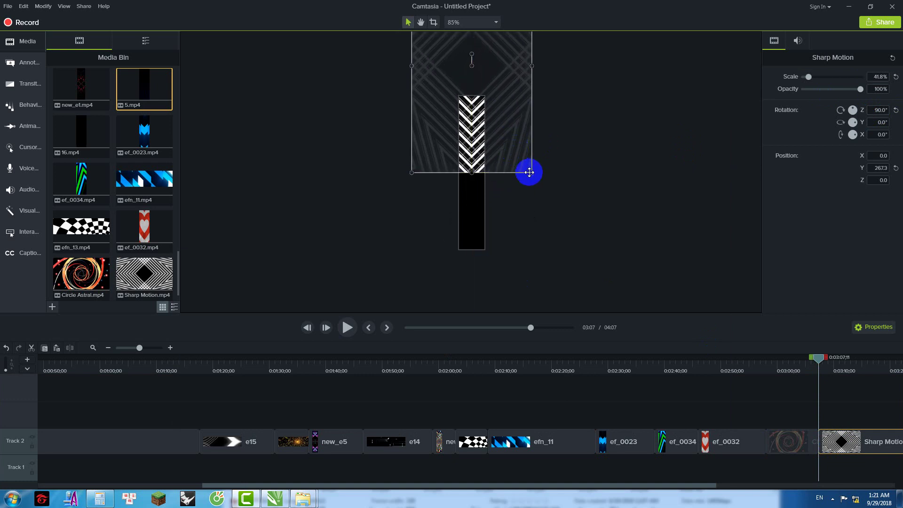
left_click_drag(542, 197, 535, 221)
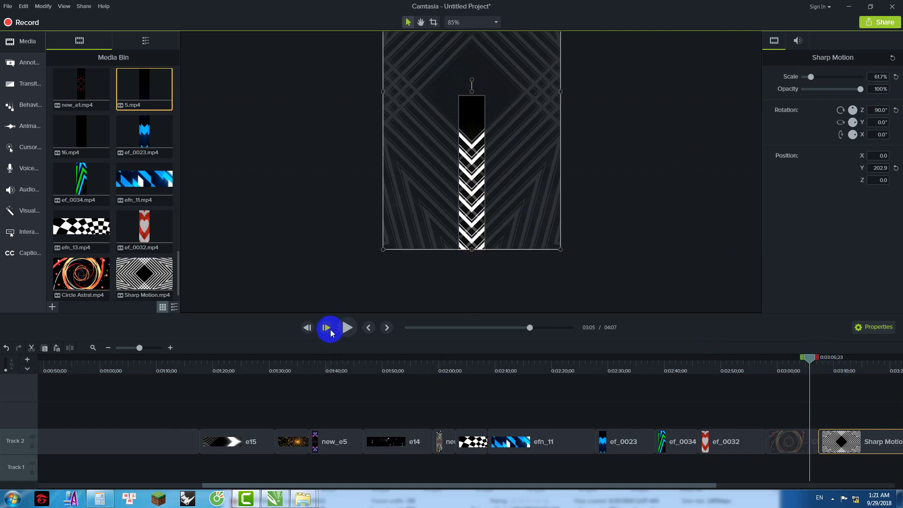
left_click(350, 326)
left_click_drag(411, 485, 672, 485)
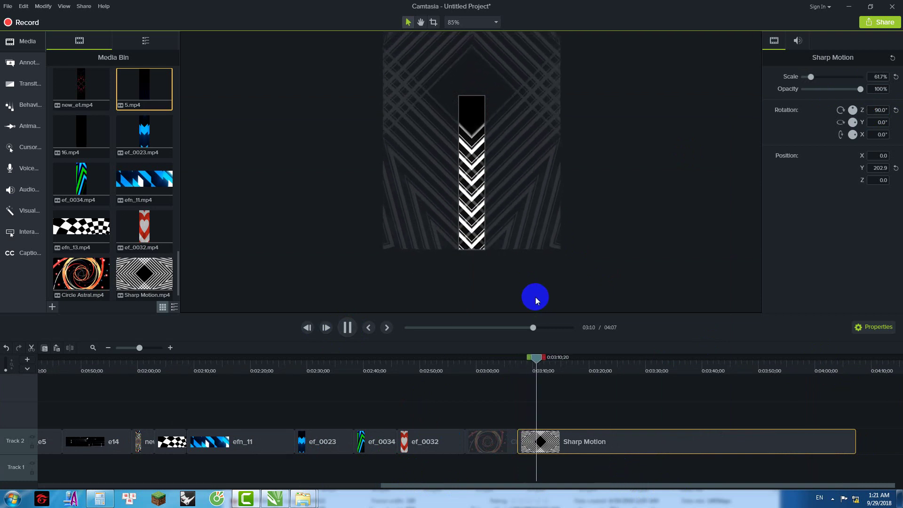
Step: Enlarge Sharp Motion to 88.5% at X -98.8, Y 269.9, then rewind to about 3:06
left_click_drag(565, 361, 544, 374)
left_click_drag(530, 218, 526, 179)
left_click_drag(562, 212, 598, 254)
left_click_drag(532, 238, 514, 246)
left_click_drag(543, 360, 515, 360)
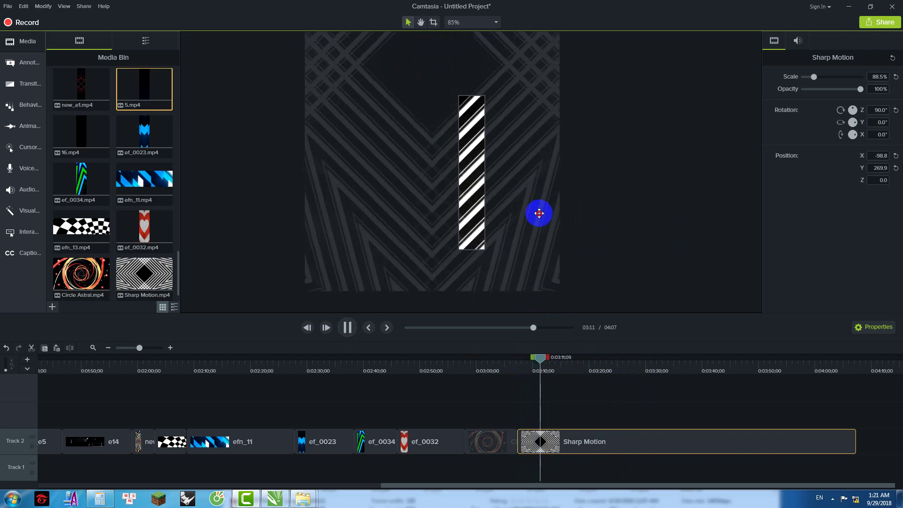
left_click(519, 216)
Step: Shift Sharp Motion up and left, then play from about 3:05 to 3:11
left_click_drag(520, 216, 509, 177)
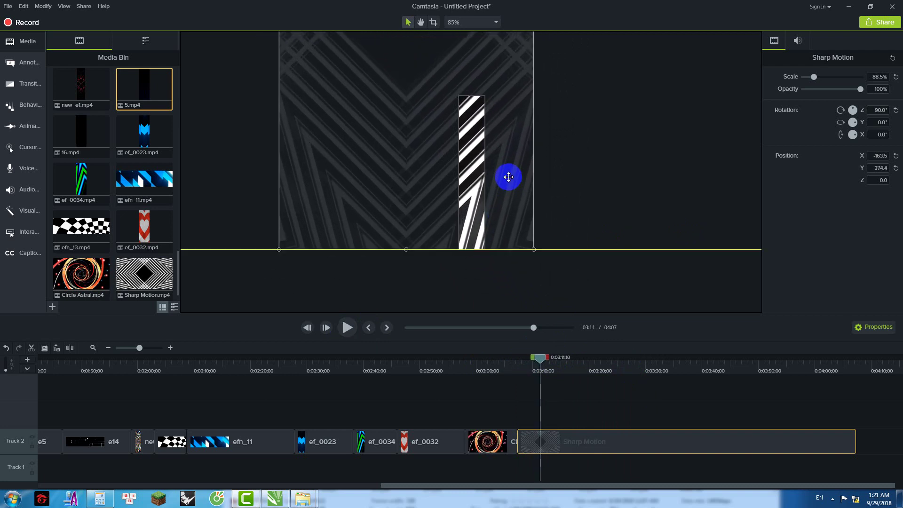
left_click(539, 358)
left_click_drag(512, 367, 504, 364)
left_click(347, 327)
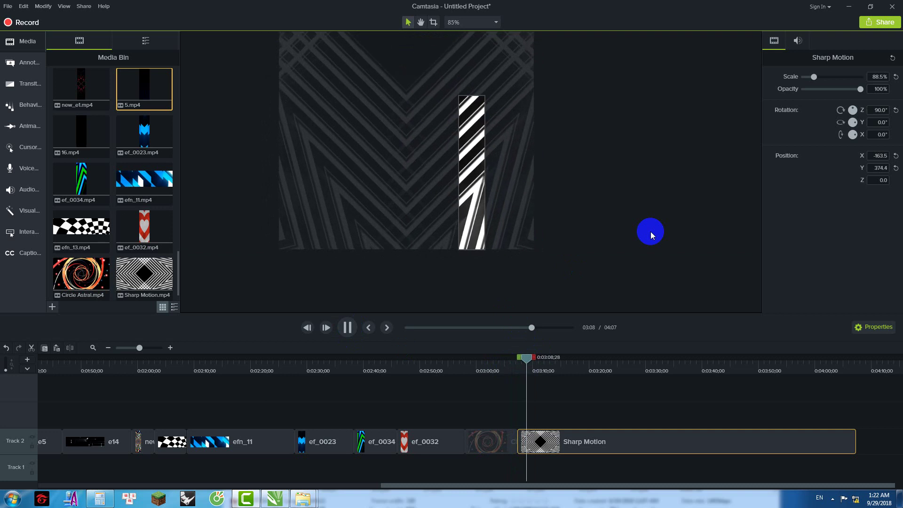
left_click(521, 202)
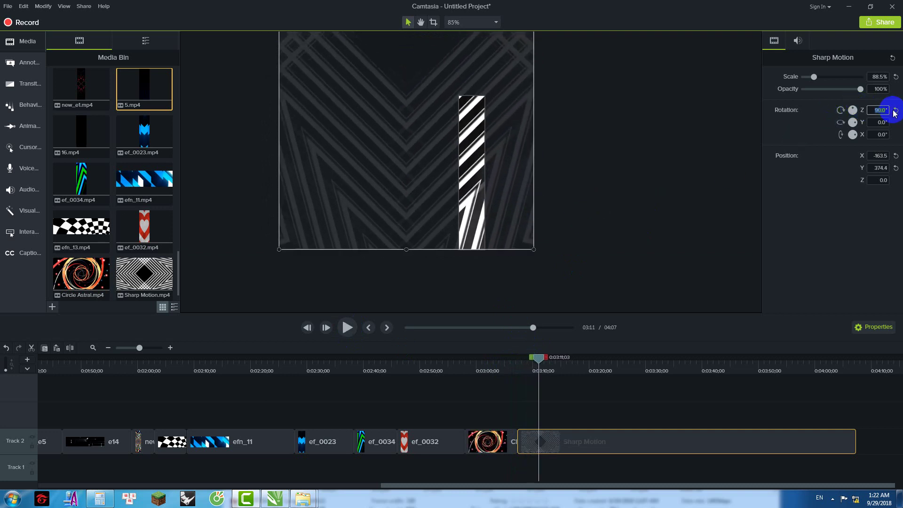
Step: Rotate Sharp Motion -90°, move it to X 286.6, Y -374.4, and play from 3:06
type("-9")
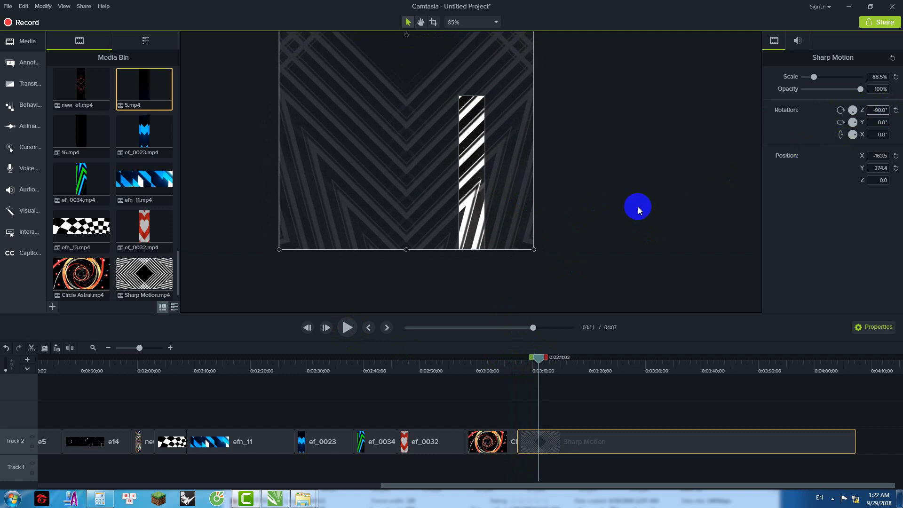
left_click(638, 211)
scroll(500, 259, "down", 5)
left_click_drag(448, 111, 519, 234)
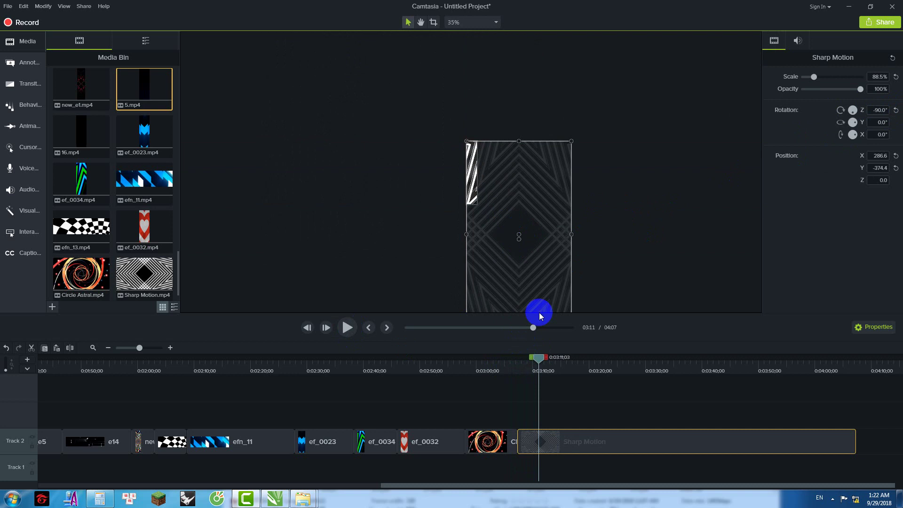
left_click_drag(541, 361, 514, 362)
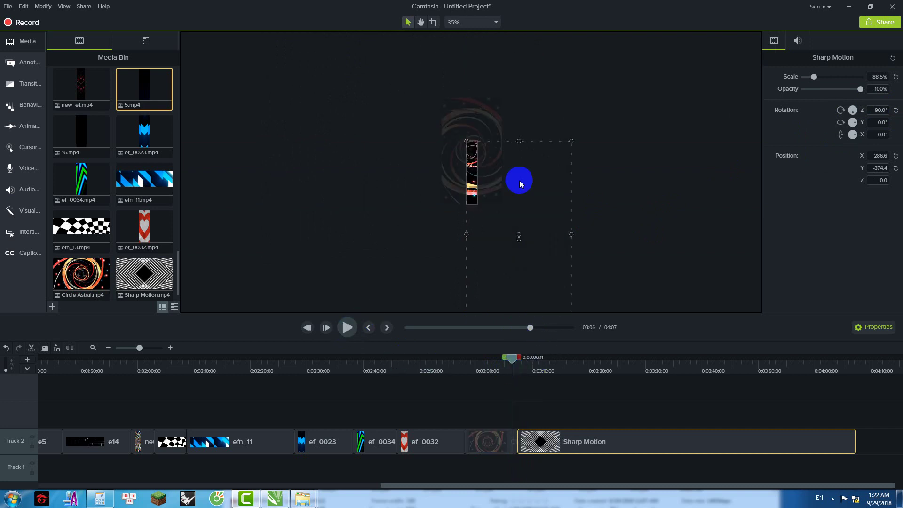
left_click(405, 219)
scroll(515, 174, "up", 5)
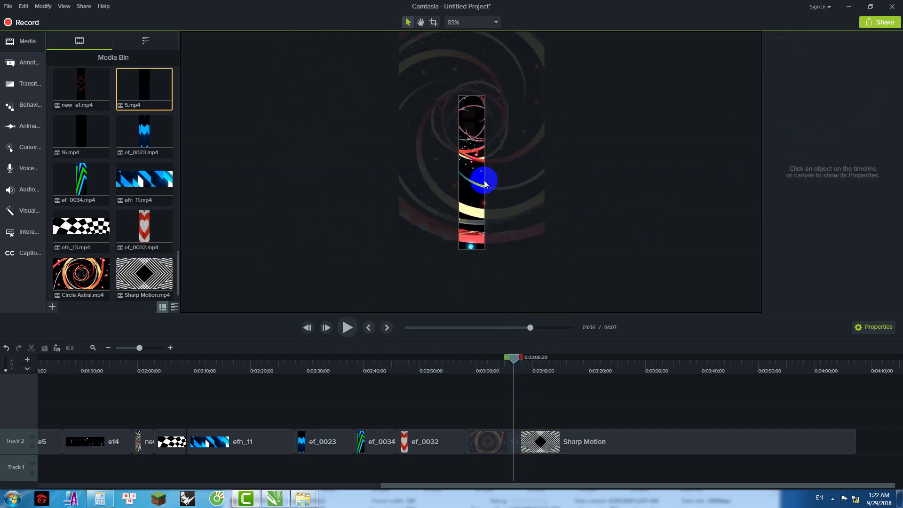
key("space")
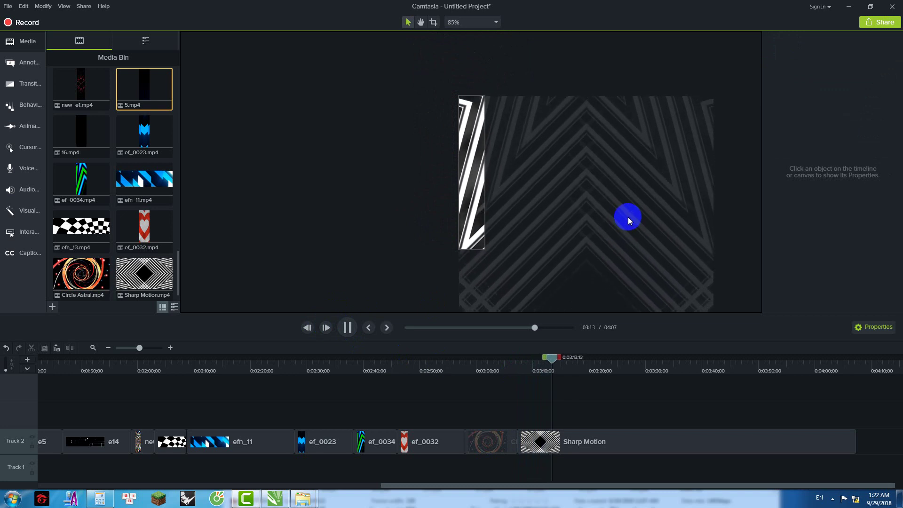
Step: Select the timeline range from 3:12 to the end and delete it, removing Sharp Motion
left_click_drag(560, 358, 856, 377)
right_click(795, 385)
left_click(677, 309)
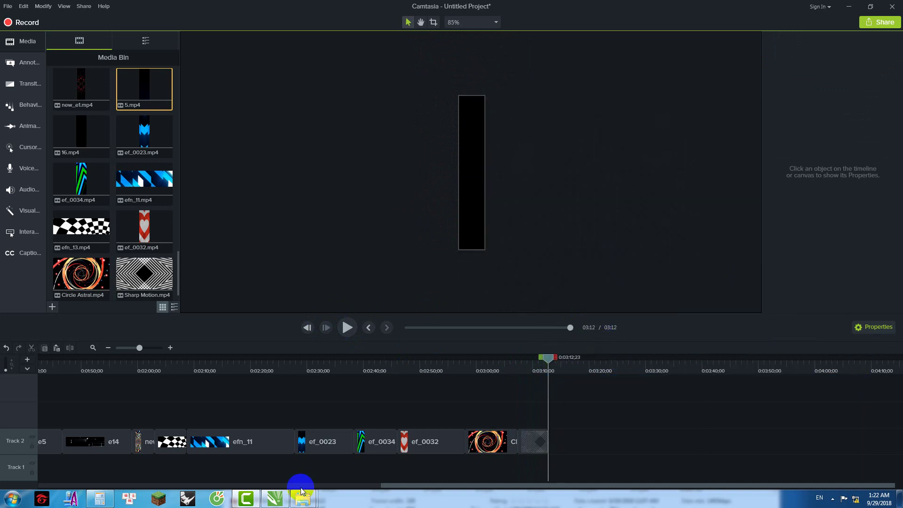
Step: Inspect Intro folder clips and preview Line motion 004 and Circle twist 001
mouse_move(303, 498)
left_click(323, 453)
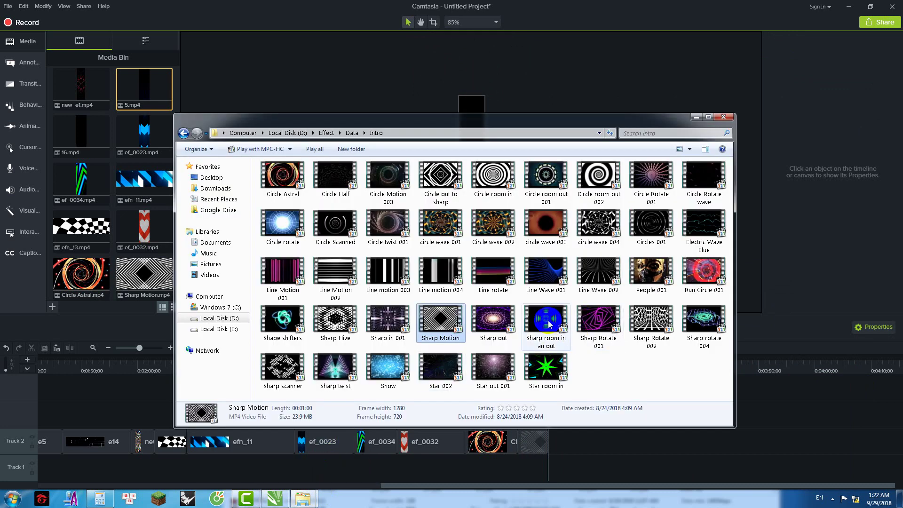
left_click(545, 369)
left_click(538, 320)
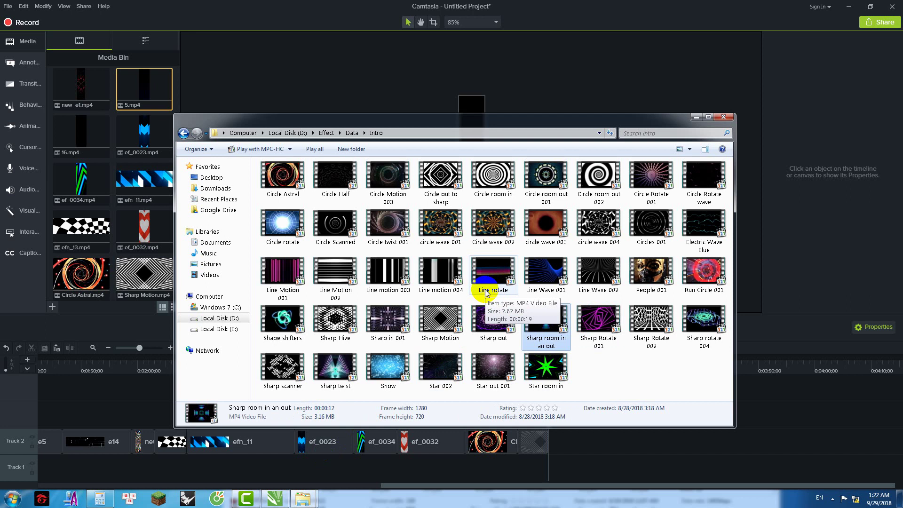
left_click(438, 277)
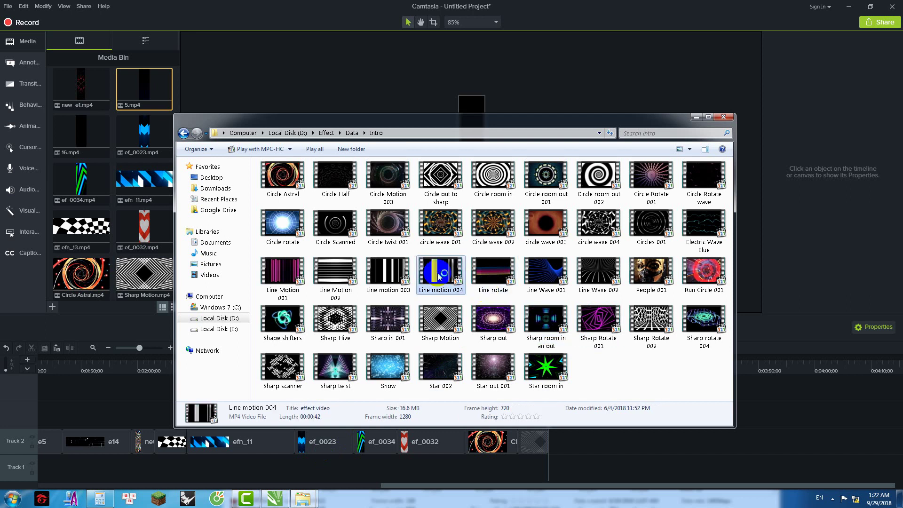
double_click(439, 278)
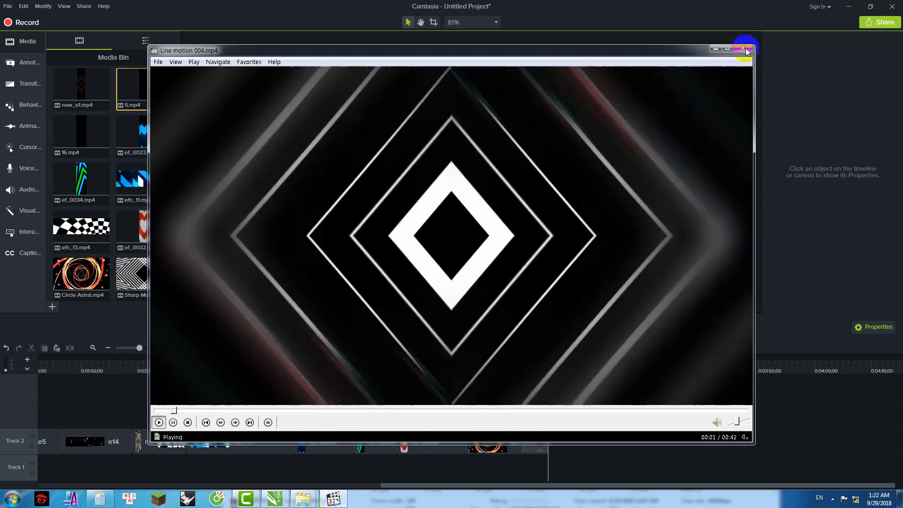
left_click(743, 48)
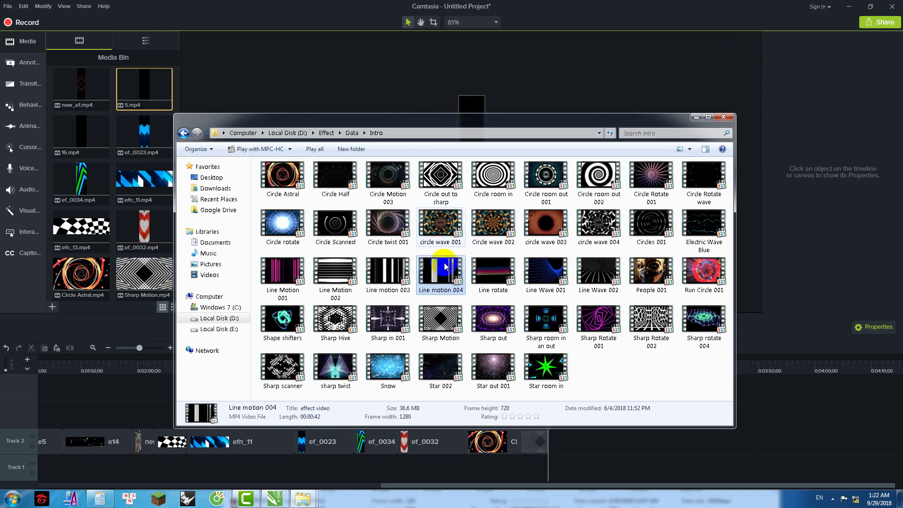
left_click(394, 276)
double_click(388, 236)
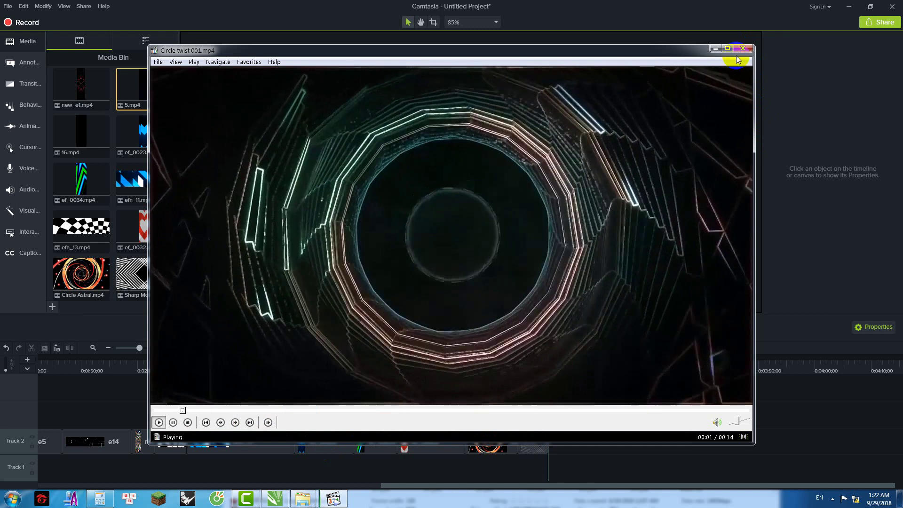
key("alt+F4")
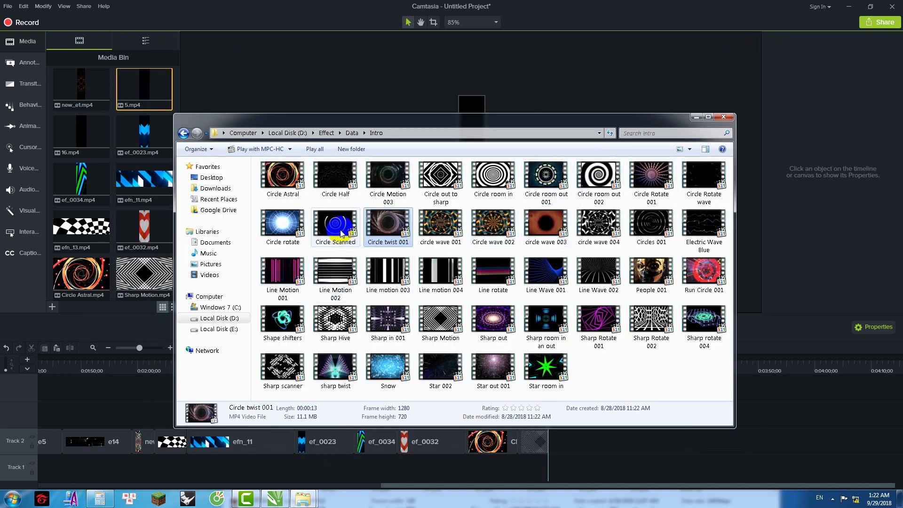
Step: Import the looped seamless footage from the Intro back ground folder into the media bin
left_click(351, 132)
double_click(282, 186)
left_click(396, 249)
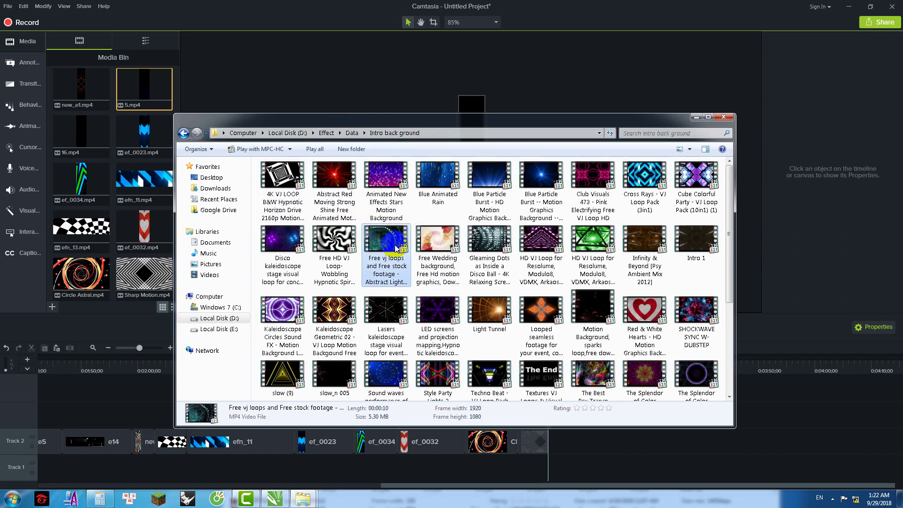
left_click_drag(518, 312, 117, 269)
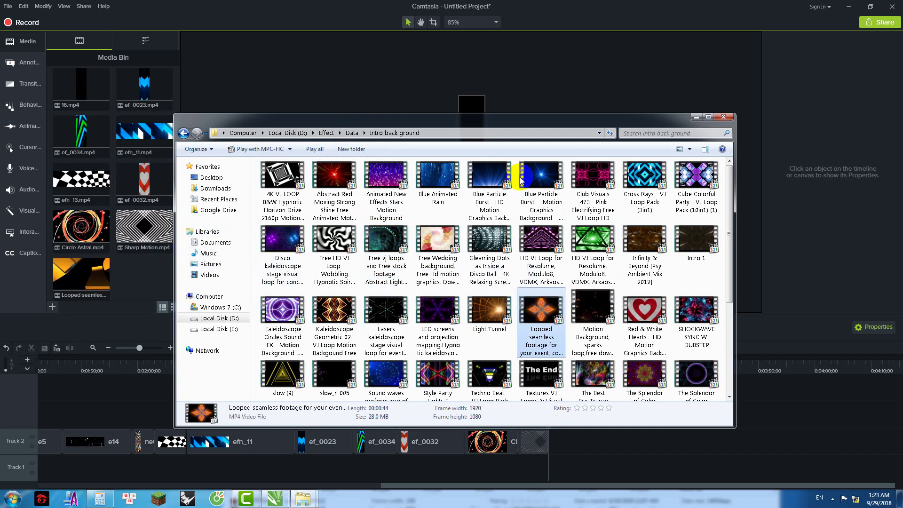
left_click(695, 117)
left_click_drag(519, 391, 645, 362)
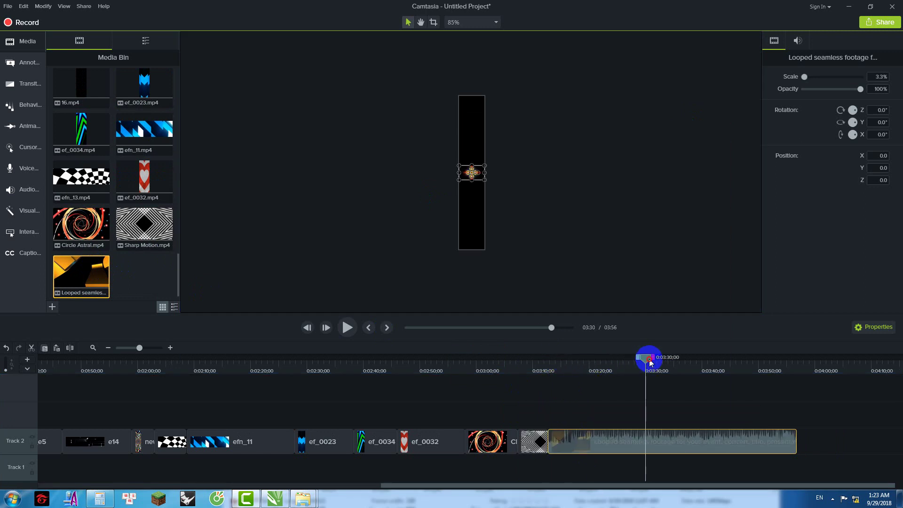
left_click_drag(603, 366, 548, 372)
right_click(560, 393)
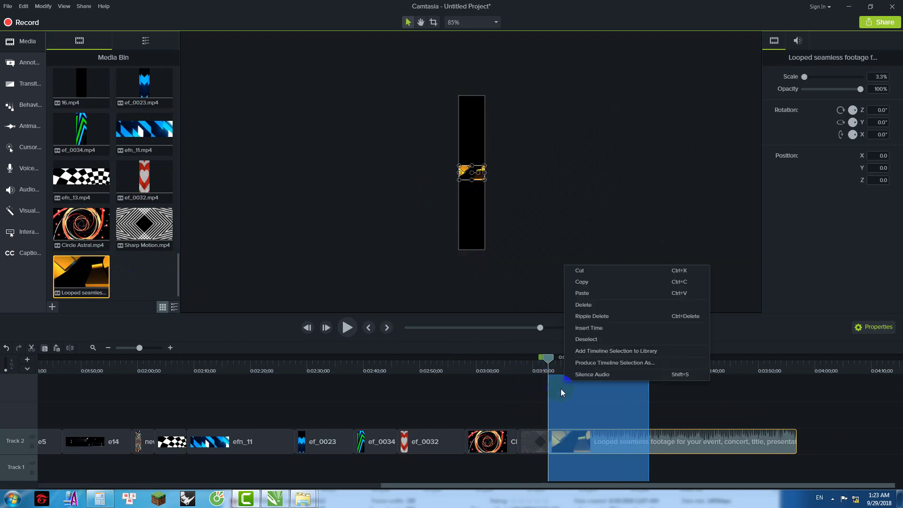
left_click(600, 277)
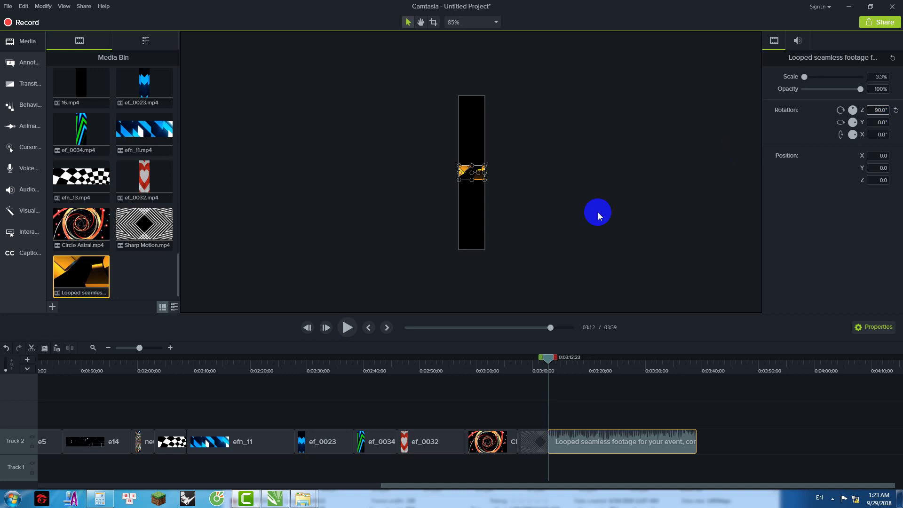
left_click_drag(478, 185, 485, 253)
left_click_drag(507, 205, 504, 176)
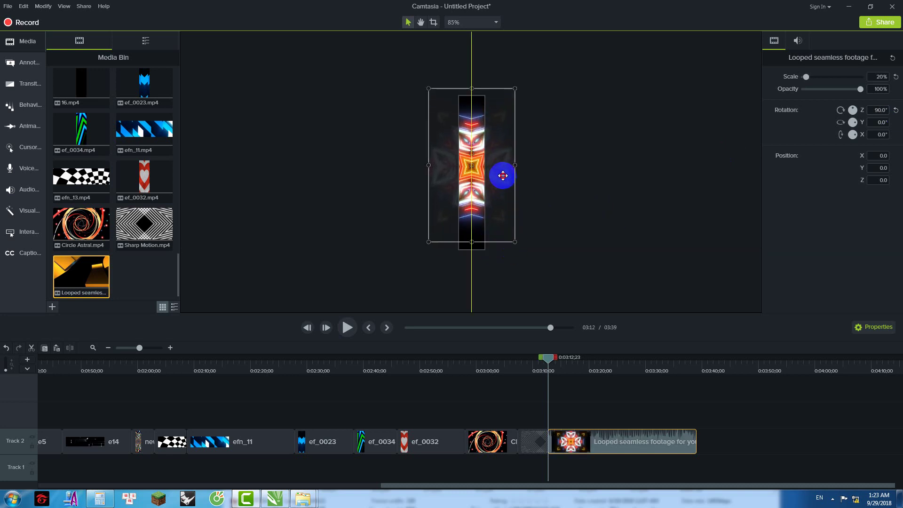
left_click_drag(515, 219, 554, 260)
left_click_drag(512, 228, 514, 207)
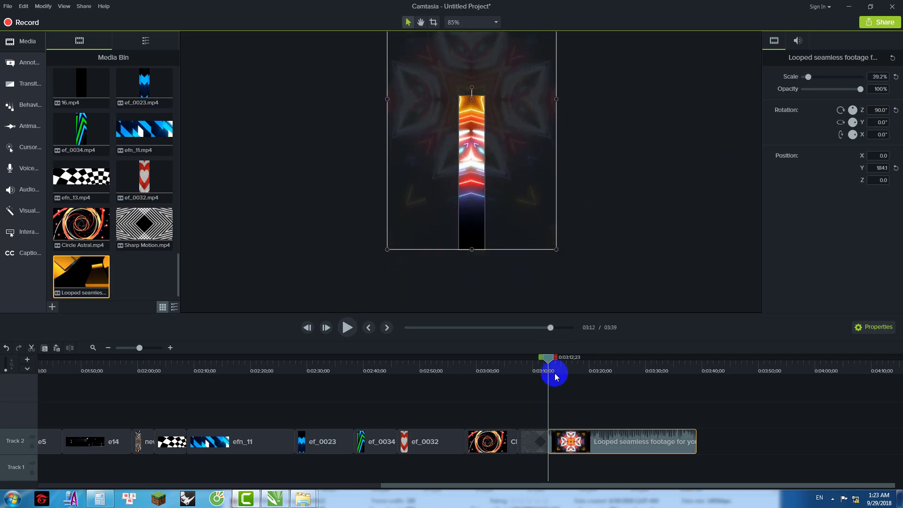
left_click_drag(546, 359, 541, 358)
left_click(348, 327)
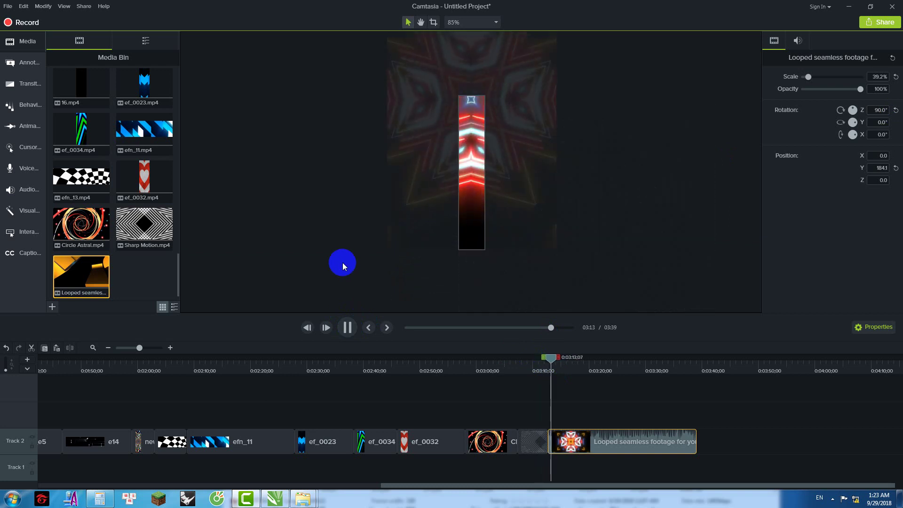
left_click(526, 188)
key("Delete")
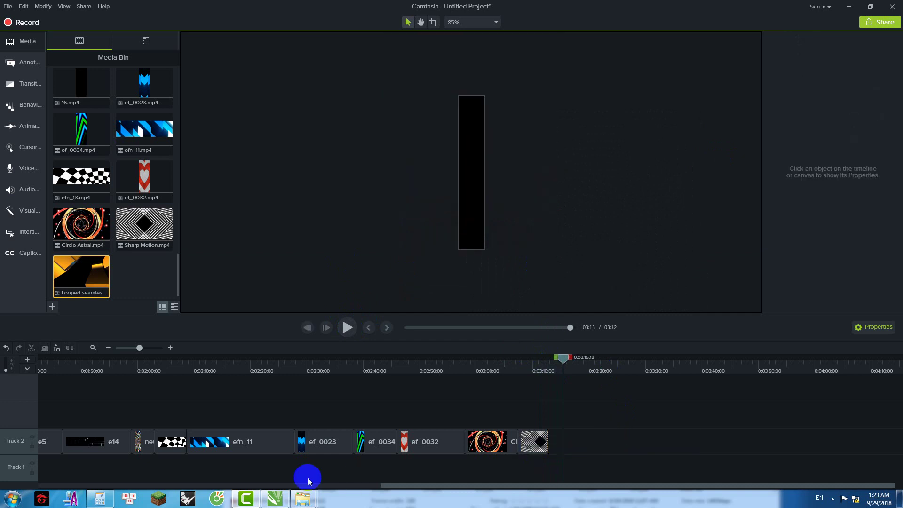
Step: Import the Lasers kaleidoscope clip from the file browser into the Media Bin
left_click(314, 503)
left_click(369, 447)
left_click(489, 310)
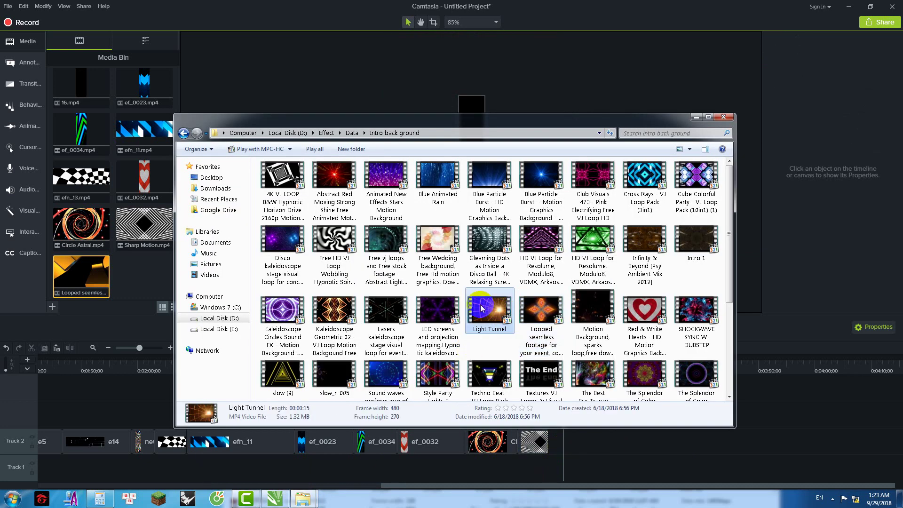
left_click_drag(388, 314, 551, 456)
left_click(696, 117)
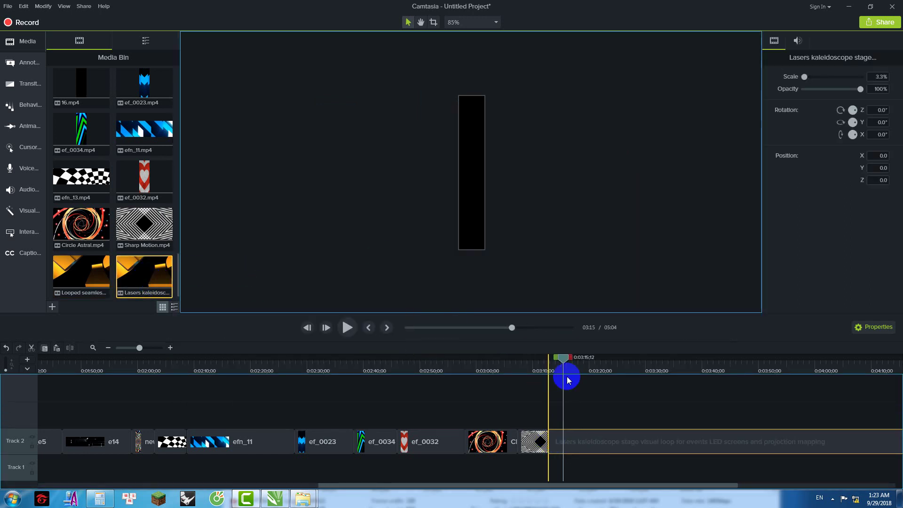
Step: At 03:19, scale the Lasers clip to 20% and mark its first 20 seconds
left_click_drag(556, 359, 584, 353)
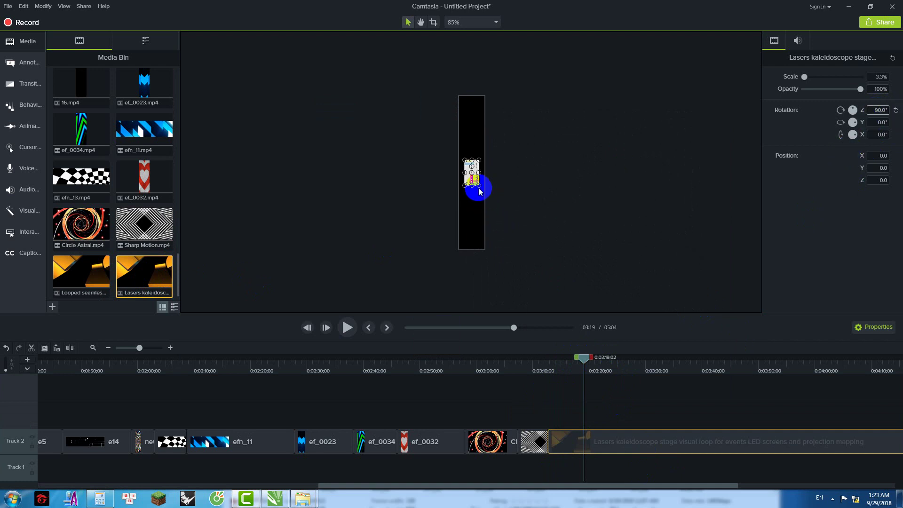
left_click_drag(483, 200, 484, 250)
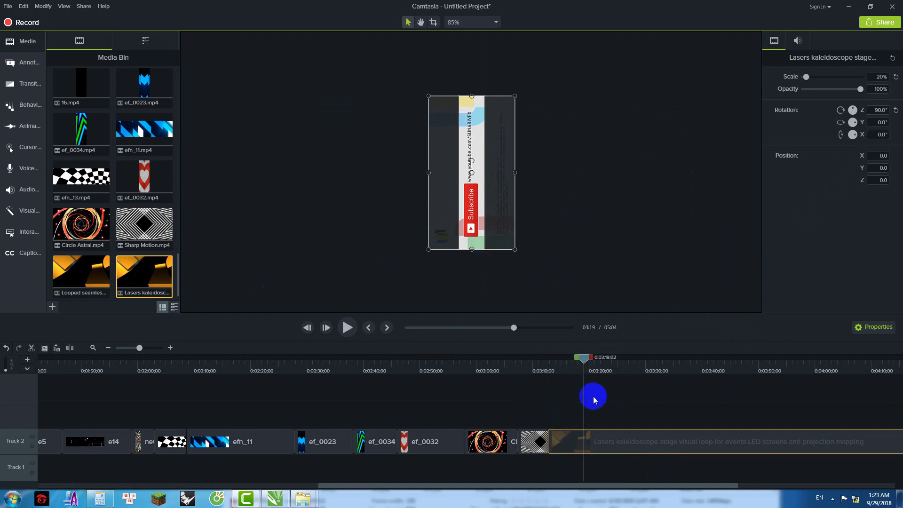
left_click_drag(586, 365, 545, 395)
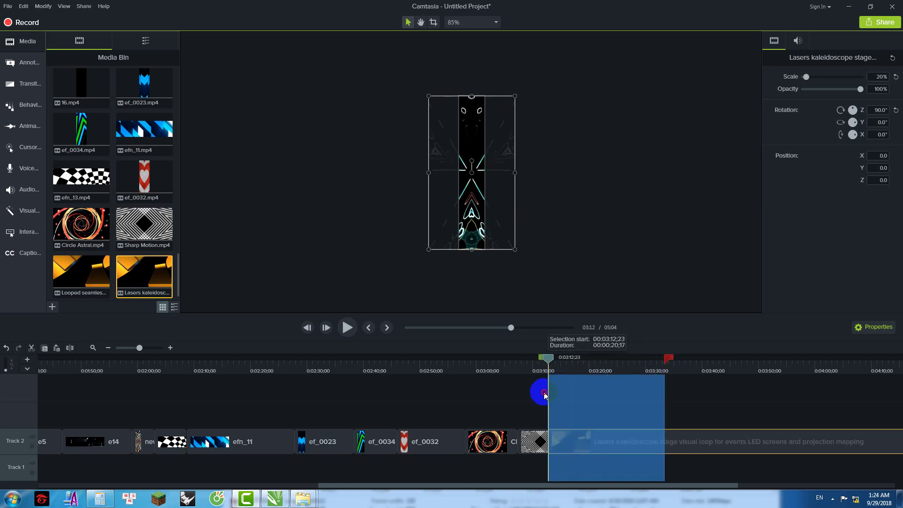
Step: Cut the marked 20 seconds from the Lasers clip, then raise it and enlarge it to about 35%
right_click(575, 386)
left_click(609, 272)
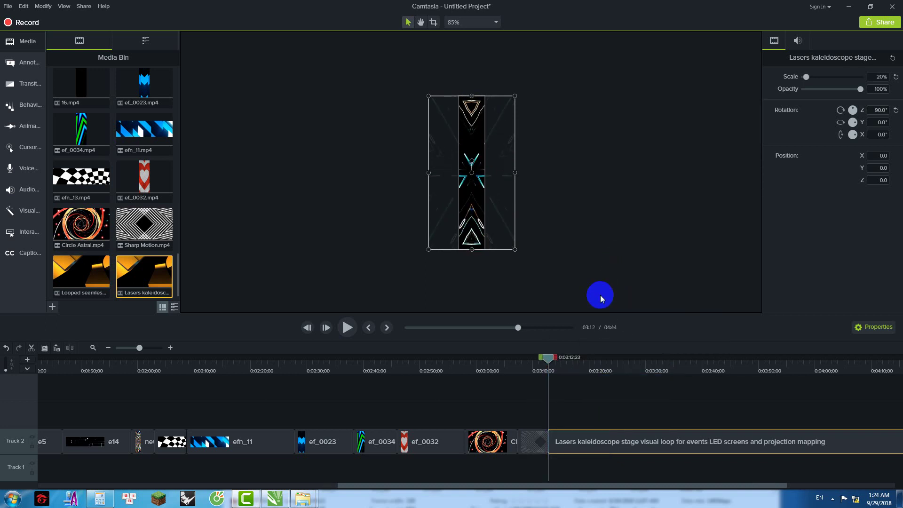
left_click_drag(500, 203, 498, 156)
left_click_drag(515, 191, 545, 261)
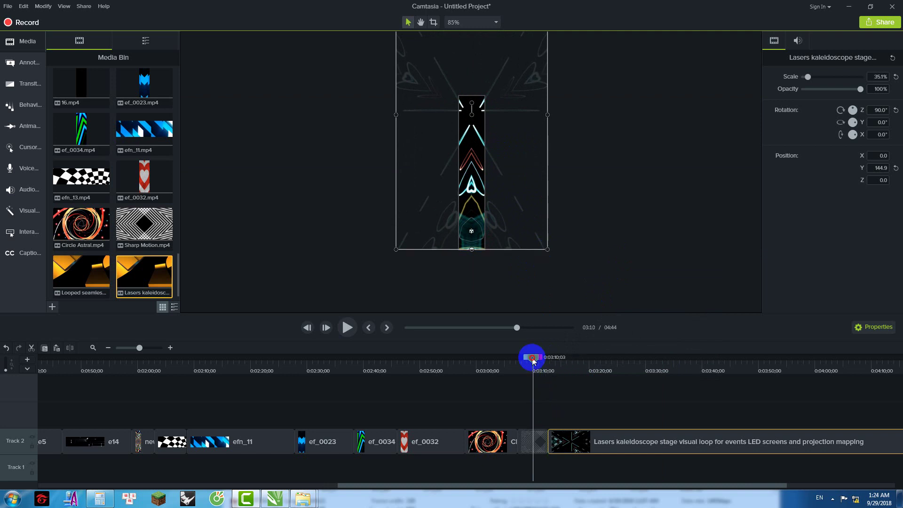
Step: Play back the Lasers clip from 03:10 and again from 03:30 to review it
left_click(532, 360)
left_click(348, 328)
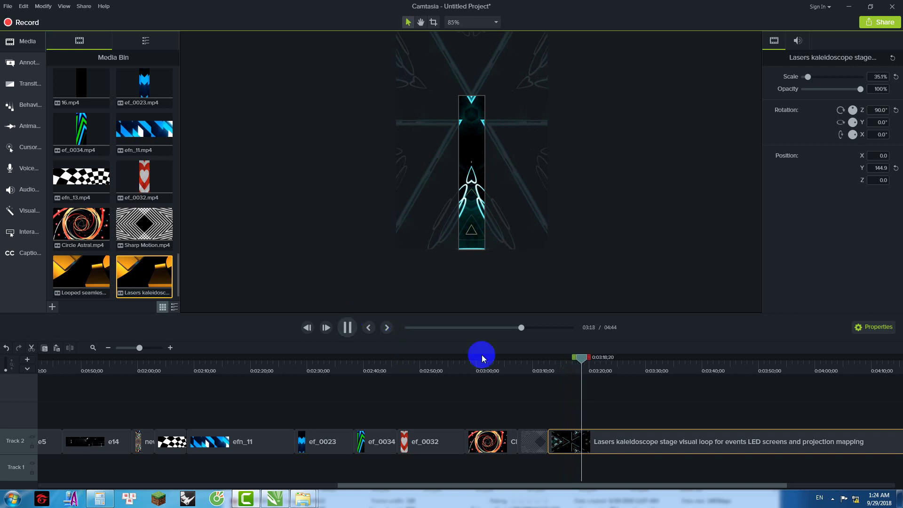
left_click_drag(591, 360, 657, 365)
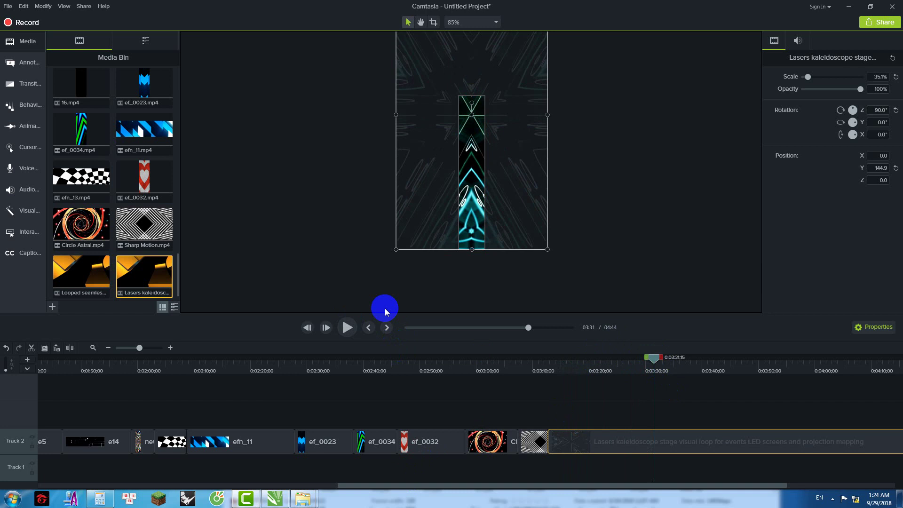
key("space")
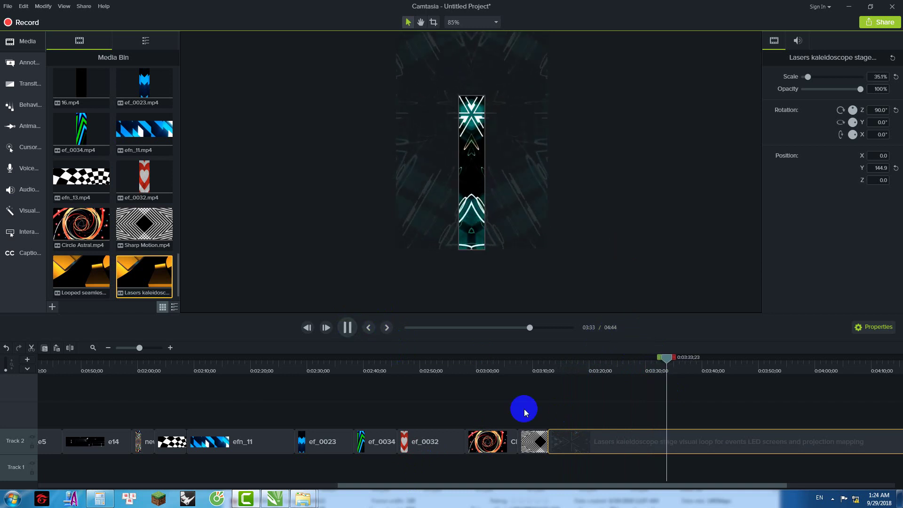
Step: Cut everything after about 3:35 from the Lasers clip
left_click_drag(496, 484, 649, 483)
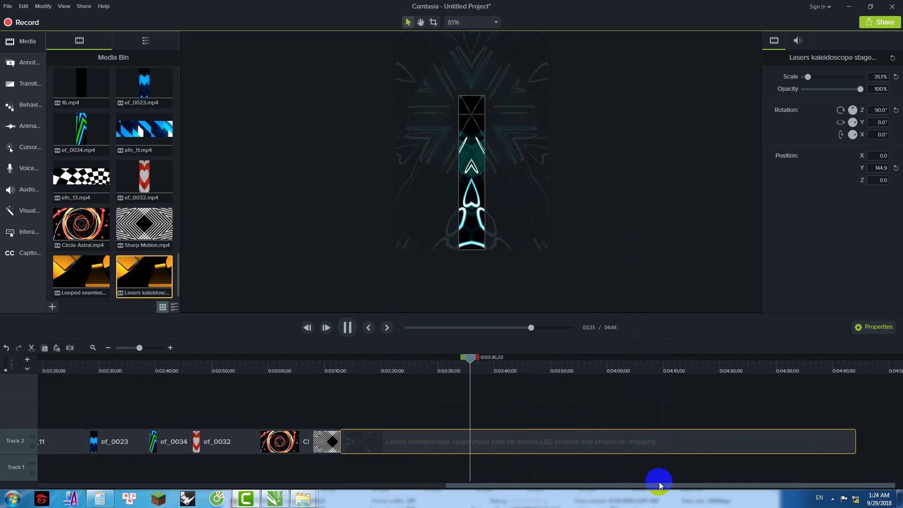
left_click_drag(476, 361, 461, 364)
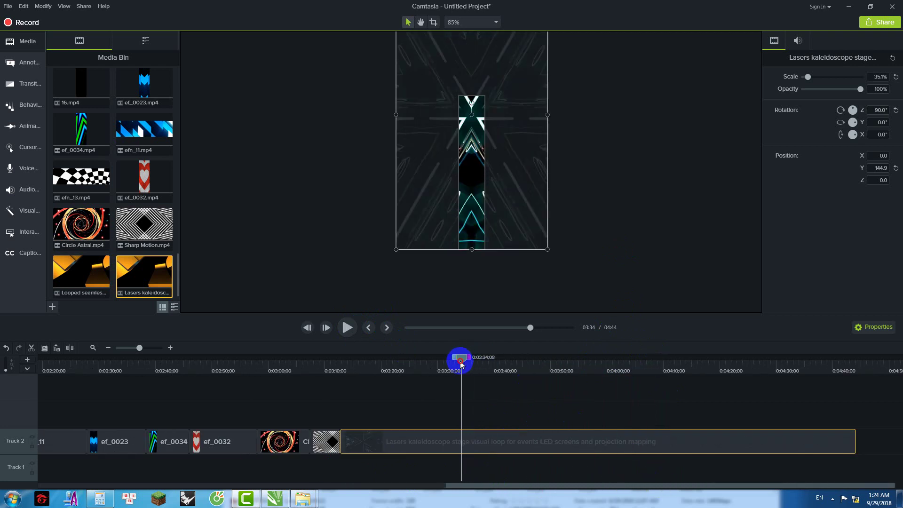
left_click(868, 365, "shift")
right_click(759, 379)
left_click(711, 275)
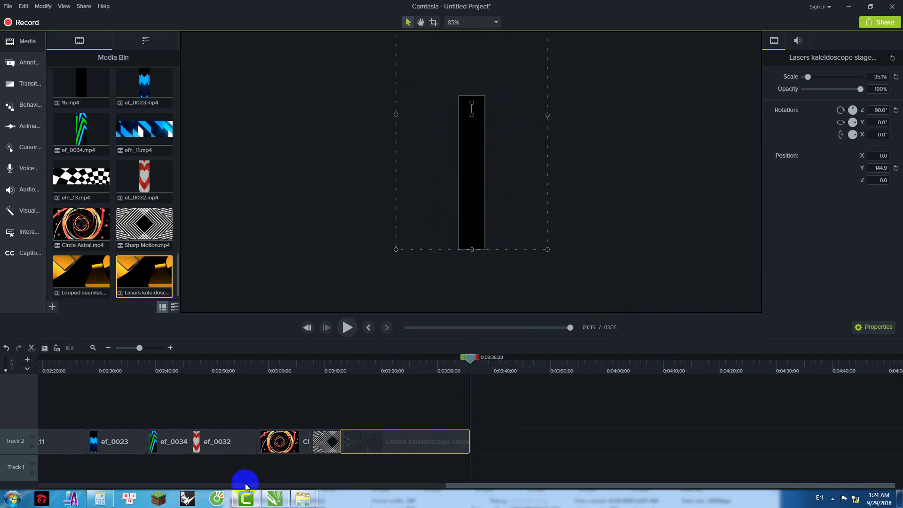
Step: Add Kaleidoscope Geometric 02 after the Lasers clip and enlarge it to 35.1% to fill the strip
mouse_move(303, 498)
left_click(334, 454)
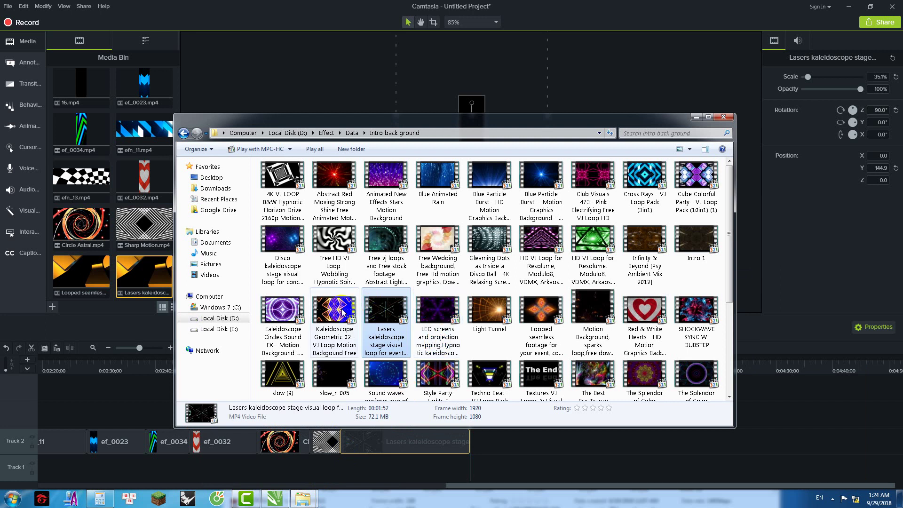
left_click(345, 326)
left_click_drag(357, 327, 475, 441)
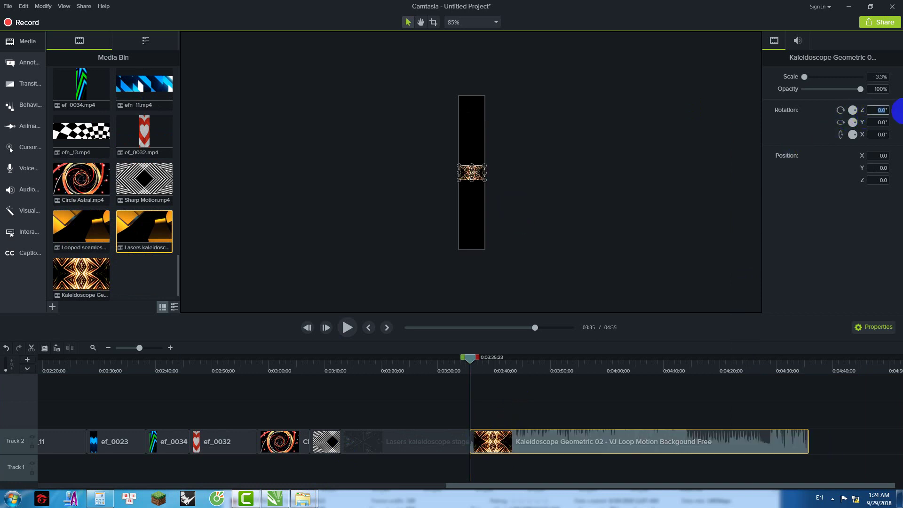
left_click_drag(479, 185, 502, 152)
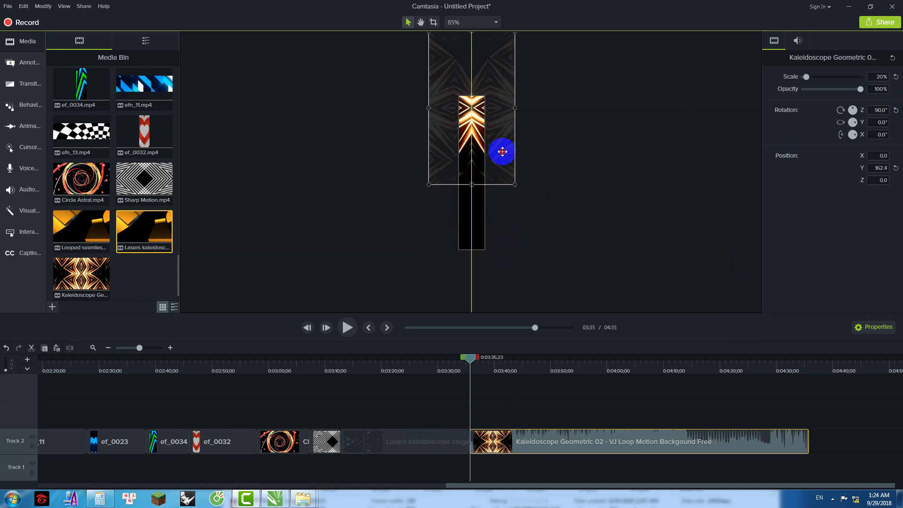
left_click_drag(514, 188, 540, 253)
Step: Preview from about 3:34 and cut the kaleidoscope clip's tail after 3:43
left_click(472, 370)
left_click_drag(466, 366, 464, 366)
left_click(347, 327)
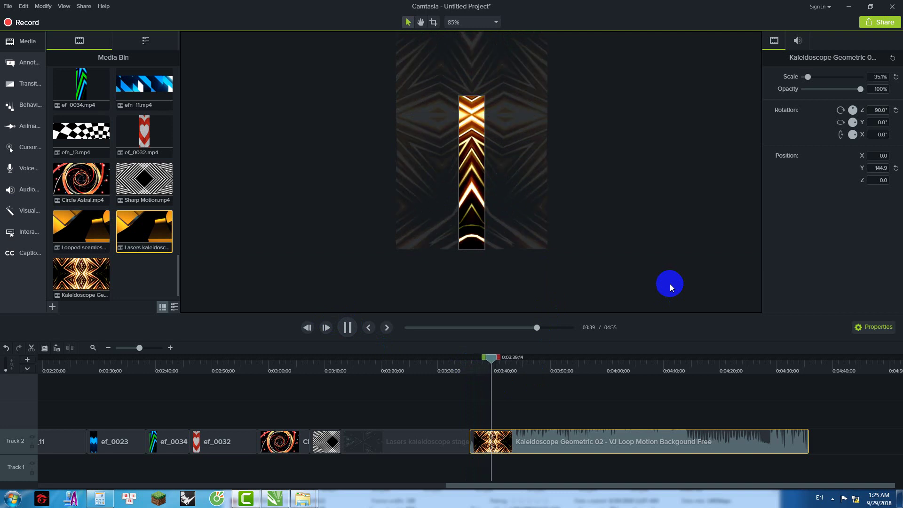
left_click_drag(500, 360, 818, 383)
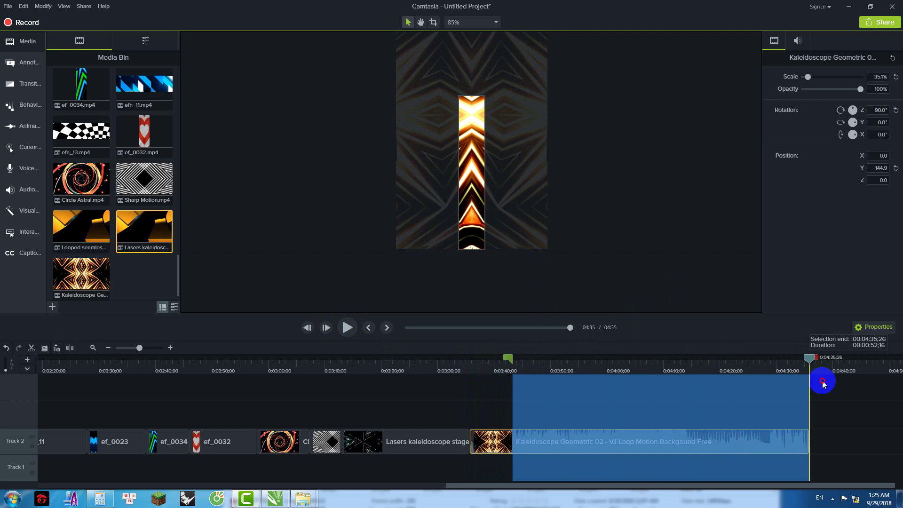
right_click(751, 360)
left_click(712, 268)
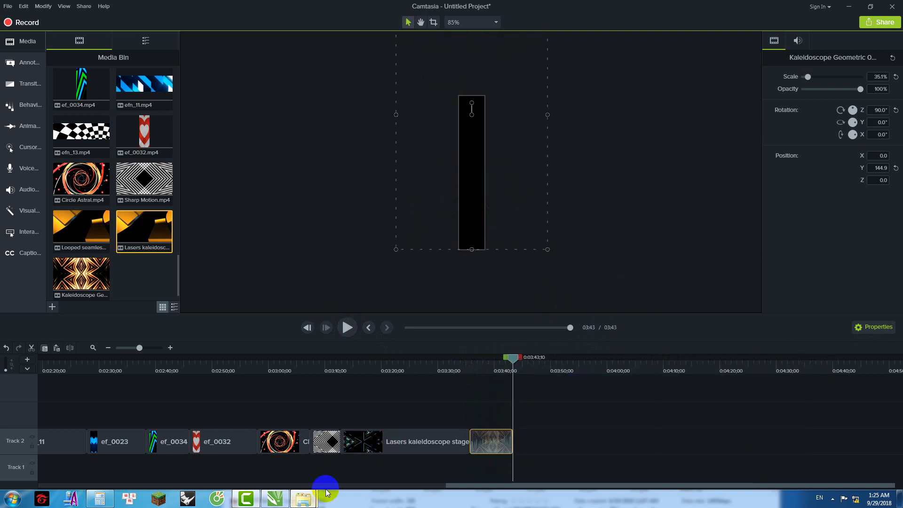
Step: Go up to Data, open the Intro folder, and drag Shape shifters onto Track 2 after the kaleidoscope clip
left_click(369, 455)
left_click(437, 314)
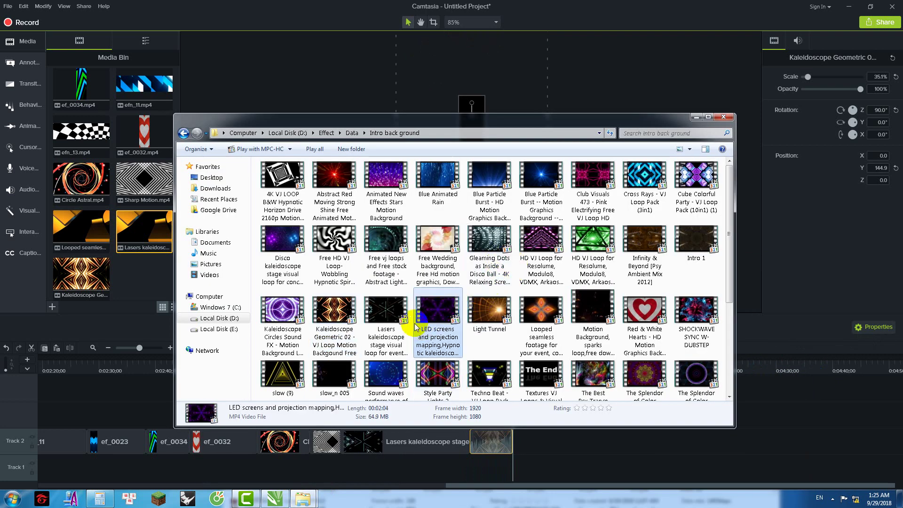
key("Down")
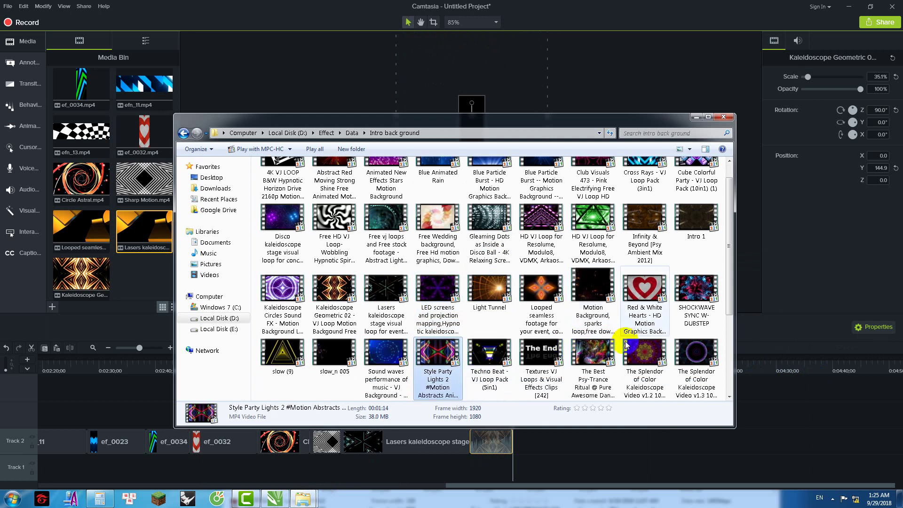
scroll(639, 307, "up", 1)
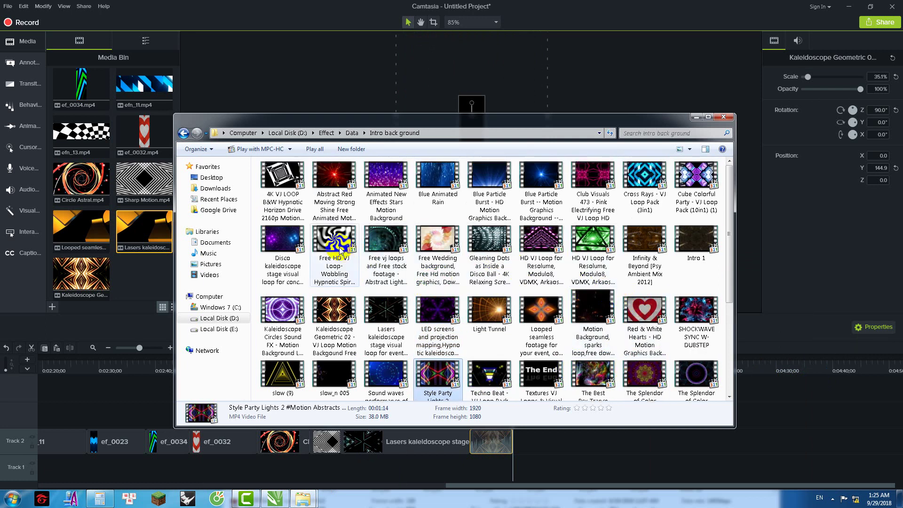
left_click(352, 133)
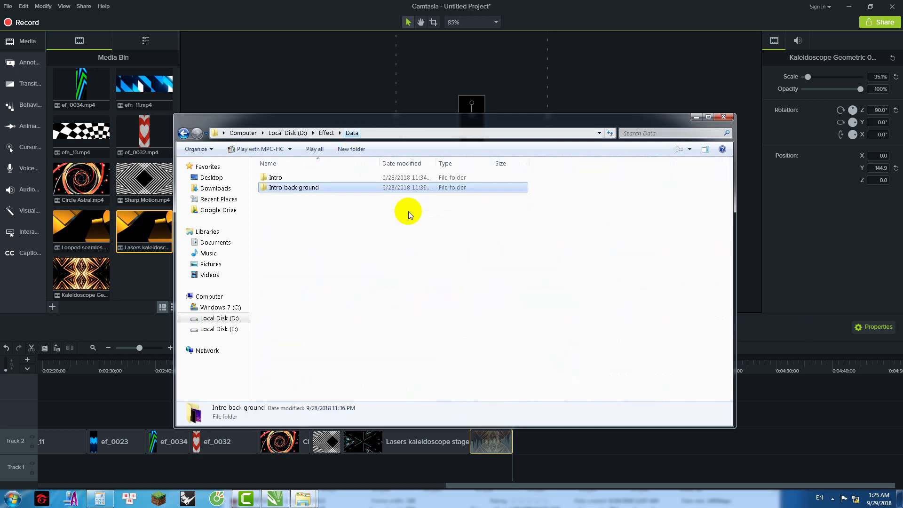
double_click(275, 177)
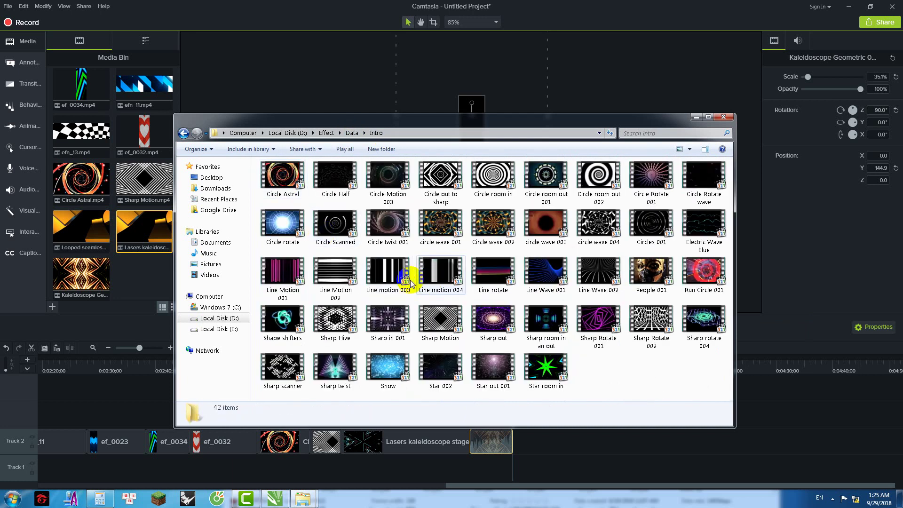
left_click(381, 279)
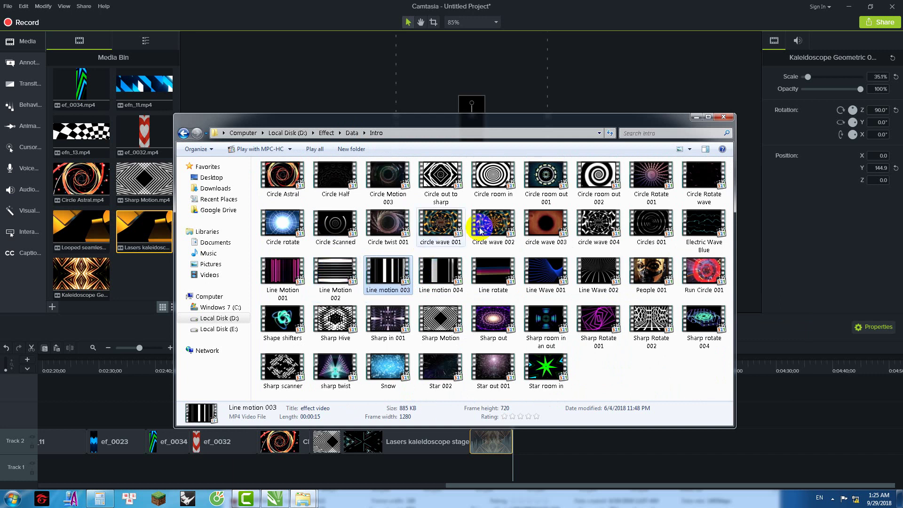
left_click(696, 184)
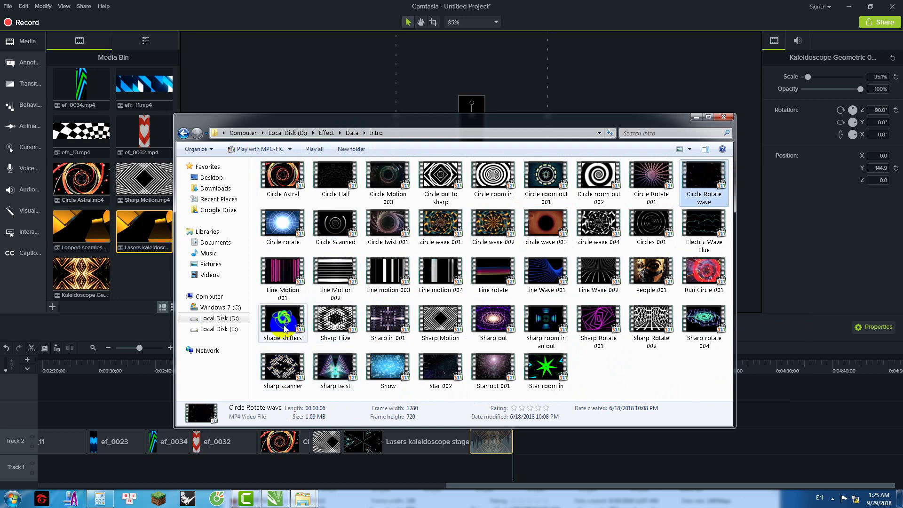
left_click_drag(282, 325, 536, 443)
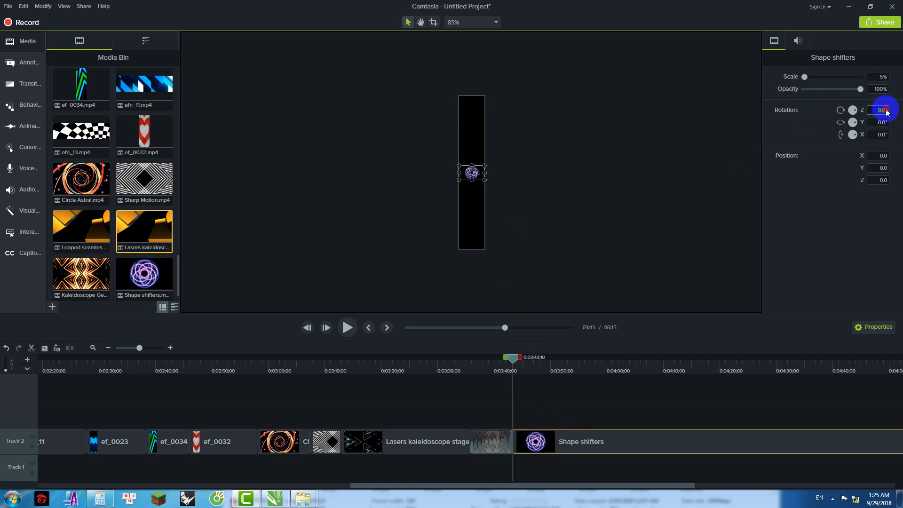
Step: Rotate the Shape shifters circle 90° and resize it to 12.4% near the top of the strip
key("Return")
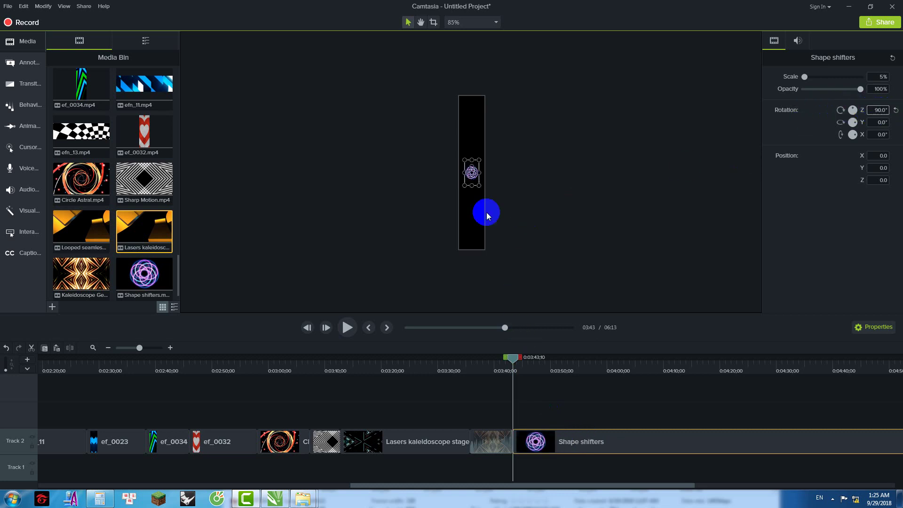
left_click_drag(480, 185, 488, 135)
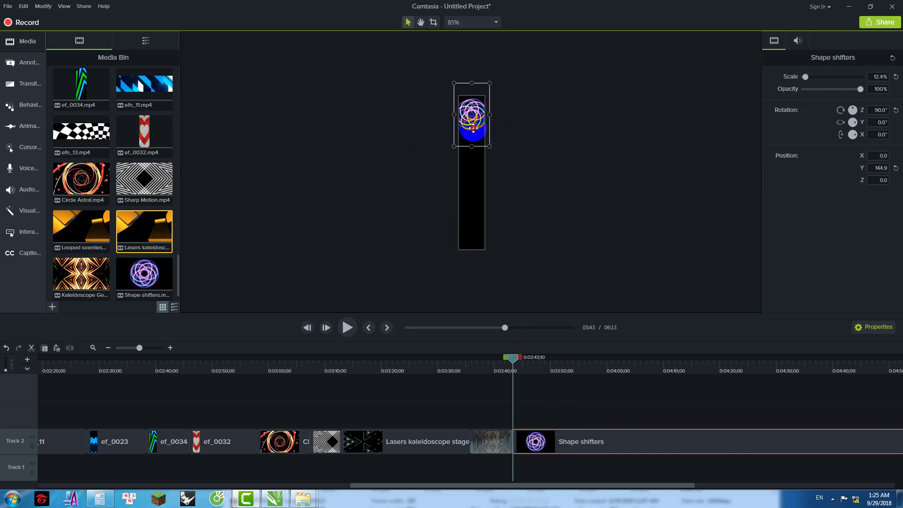
left_click(504, 141)
Step: Preview the Shape shifters clip from about 3:42
left_click(516, 359)
left_click_drag(514, 361, 506, 359)
key("space")
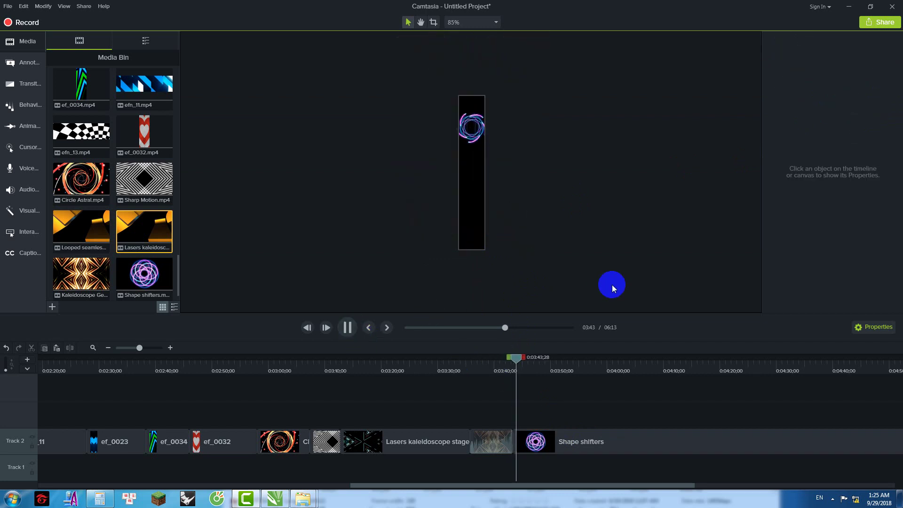
key("space")
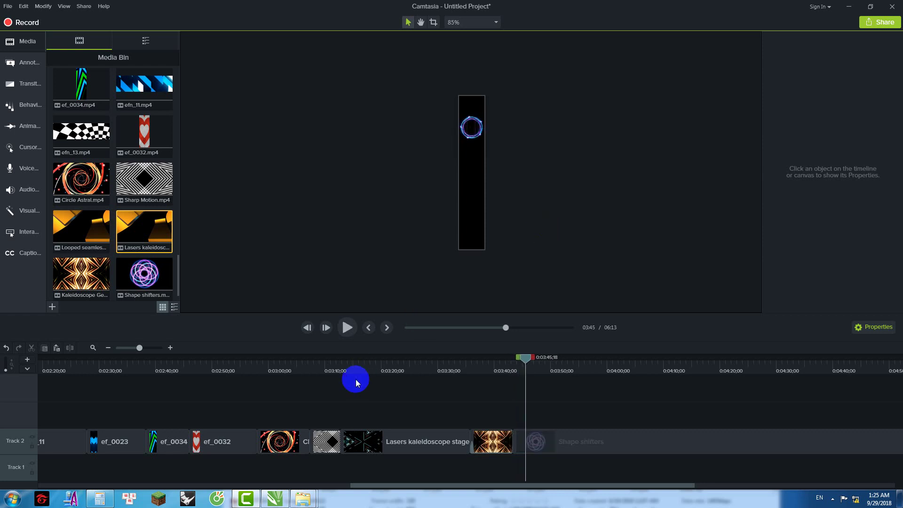
left_click_drag(379, 488, 41, 486)
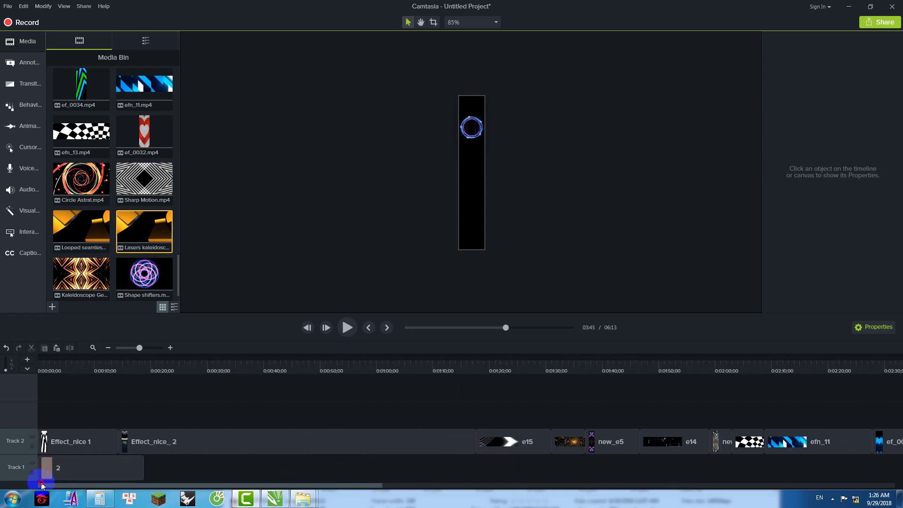
Step: Lengthen clip 2 on Track 1 to run to nearly 4:00
left_click(87, 476)
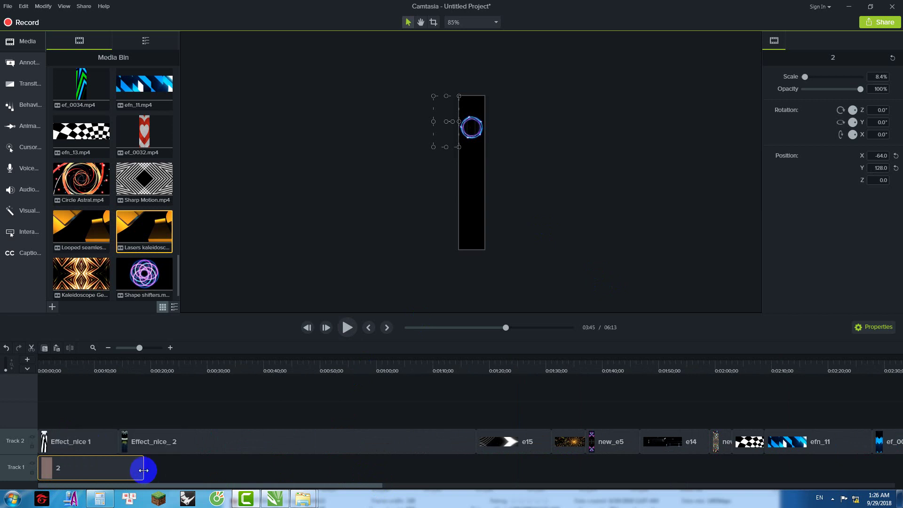
left_click_drag(143, 468, 861, 451)
left_click_drag(379, 488, 644, 487)
left_click_drag(230, 467, 678, 367)
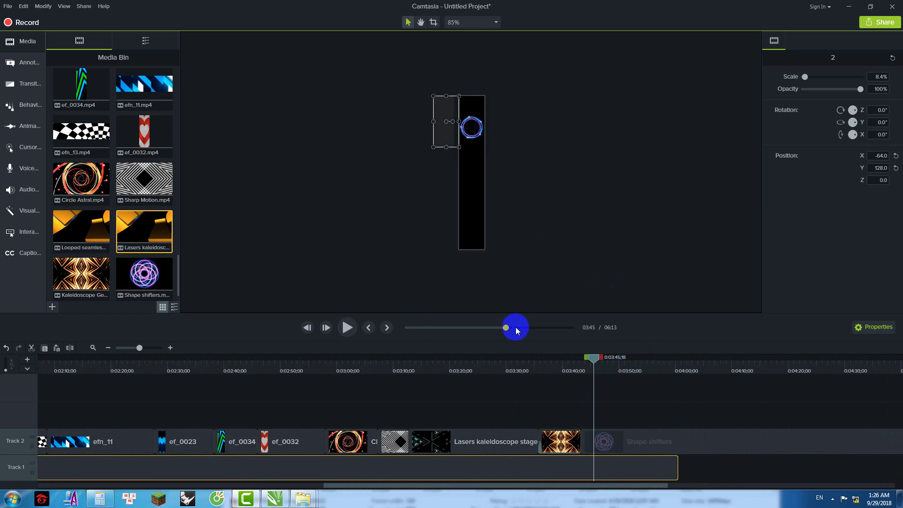
Step: Move the Shape shifters circle up to Y 128.0 and put the playhead at 4:00
left_click(489, 137)
left_click(481, 123)
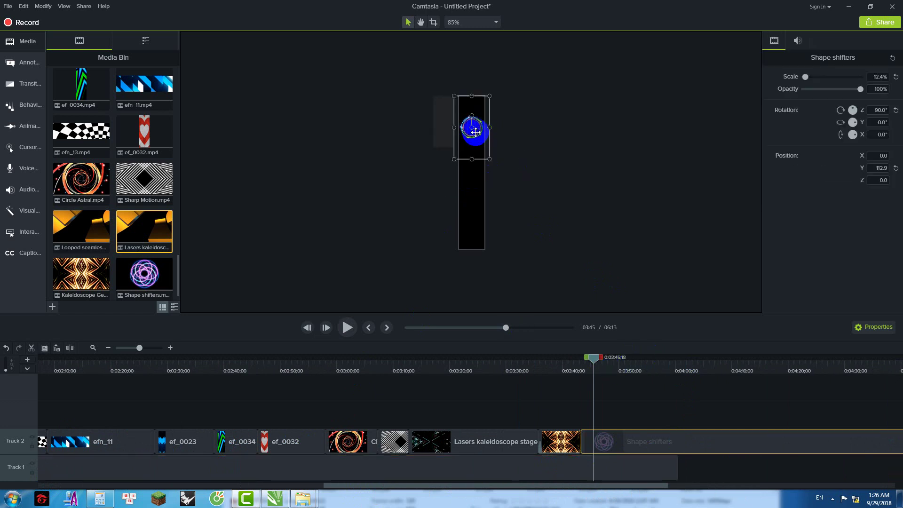
left_click_drag(473, 127, 474, 121)
left_click(521, 137)
left_click(476, 143)
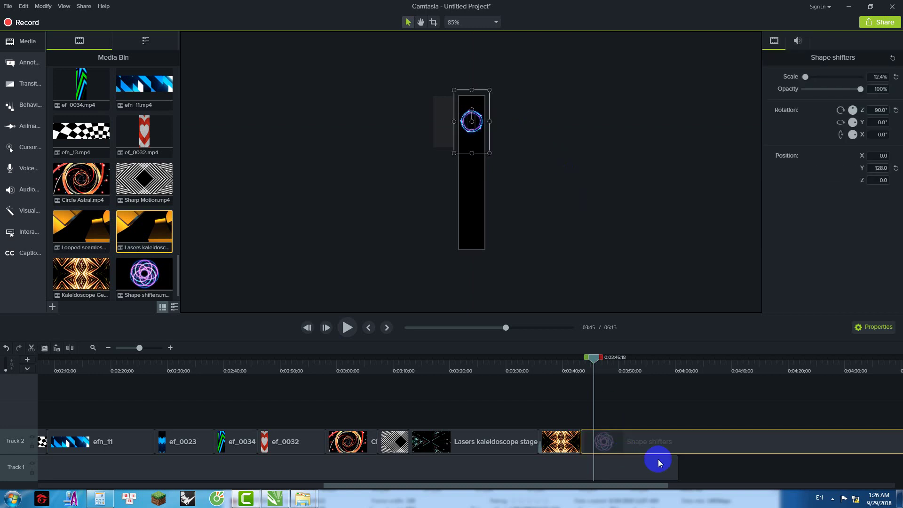
left_click_drag(619, 361, 680, 370)
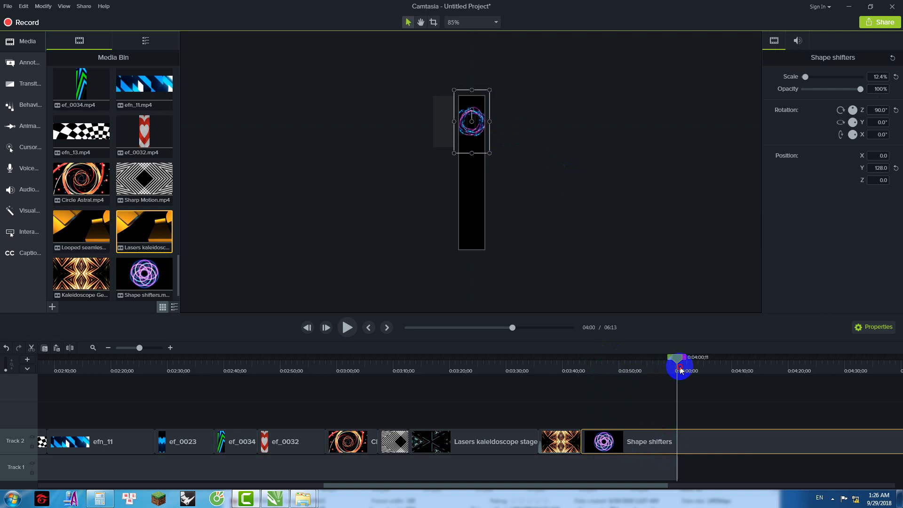
left_click_drag(594, 484, 767, 484)
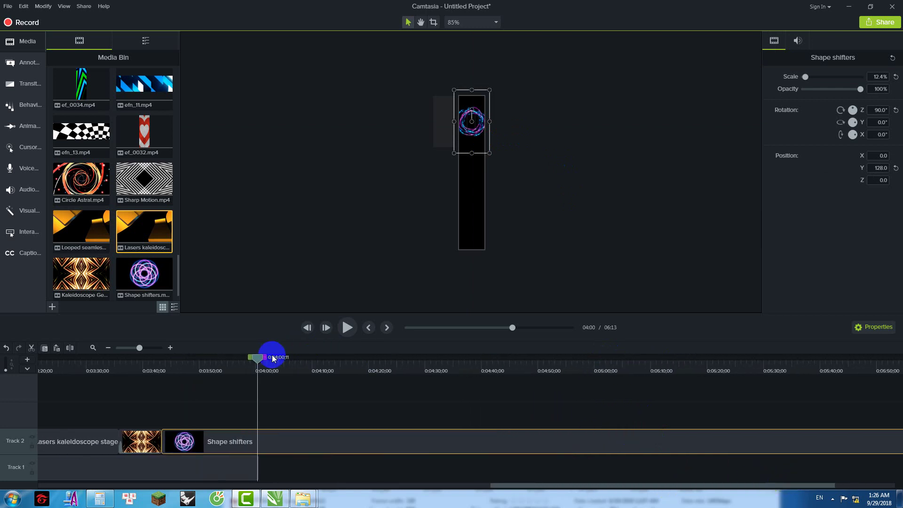
Step: Try moving Shape shifters onto a new Track 3, then undo the move
left_click(280, 445)
left_click_drag(283, 441, 207, 411)
left_click_drag(472, 125, 532, 285)
left_click_drag(509, 193, 510, 219)
key("Delete")
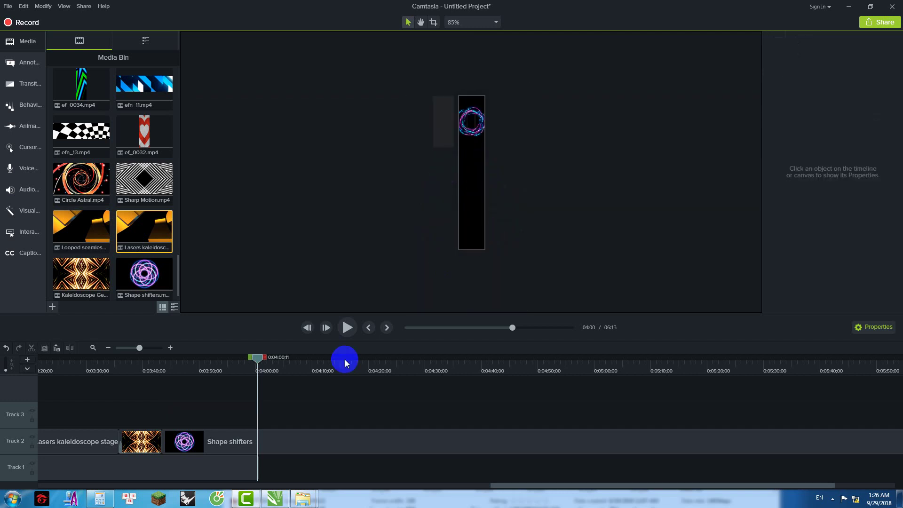
Step: Cut everything past 4:00 from the Shape shifters clip on Track 2
left_click(254, 438)
left_click_drag(481, 484, 744, 478)
left_click(866, 370, "shift")
right_click(752, 431)
left_click(699, 313)
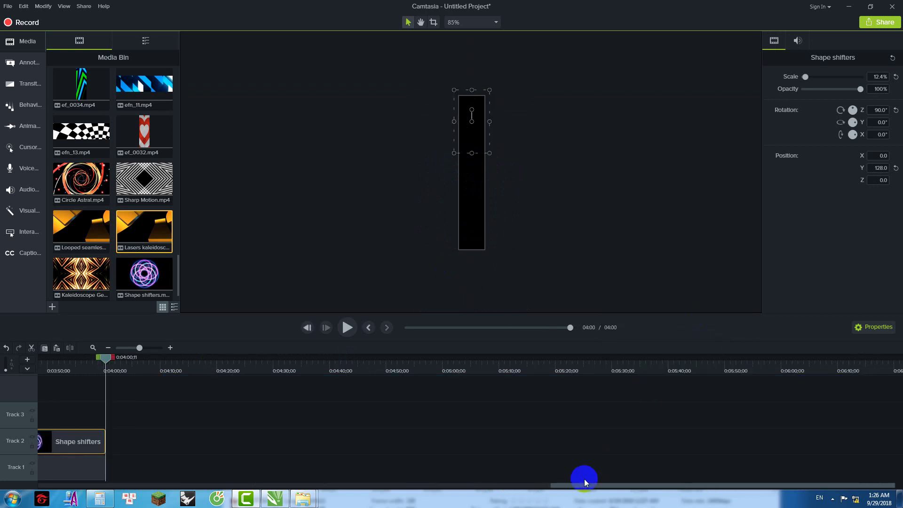
Step: Return the playhead to about 3:49 and bring up the Intro clips folder
left_click(477, 483)
left_click(400, 479)
left_click_drag(464, 487, 478, 486)
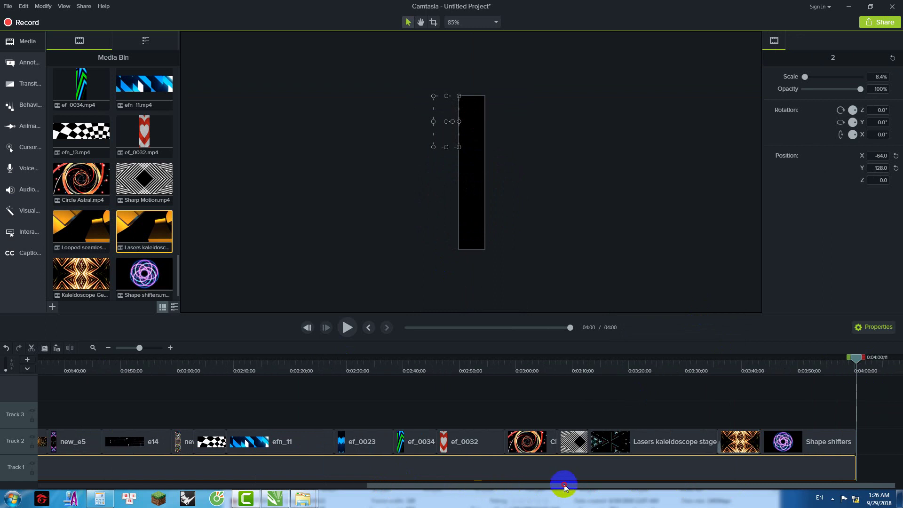
left_click(34, 476)
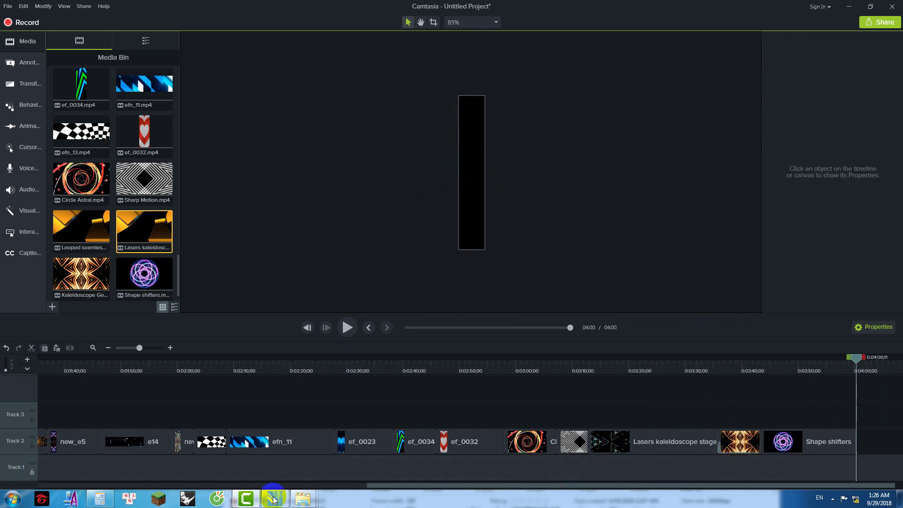
left_click_drag(852, 359, 790, 367)
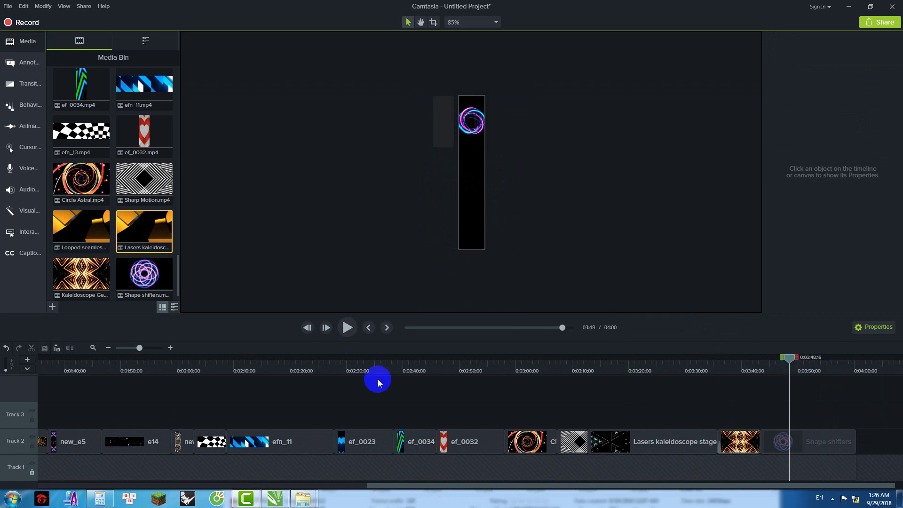
mouse_move(303, 498)
left_click(347, 447)
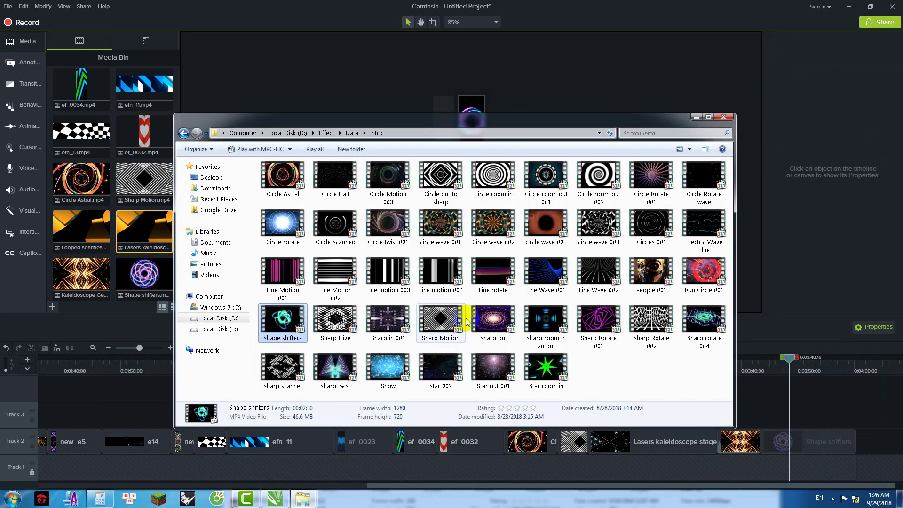
Step: Drag Run Circle 001 from the Intro folder into Camtasia onto a new Track 3
left_click(440, 321)
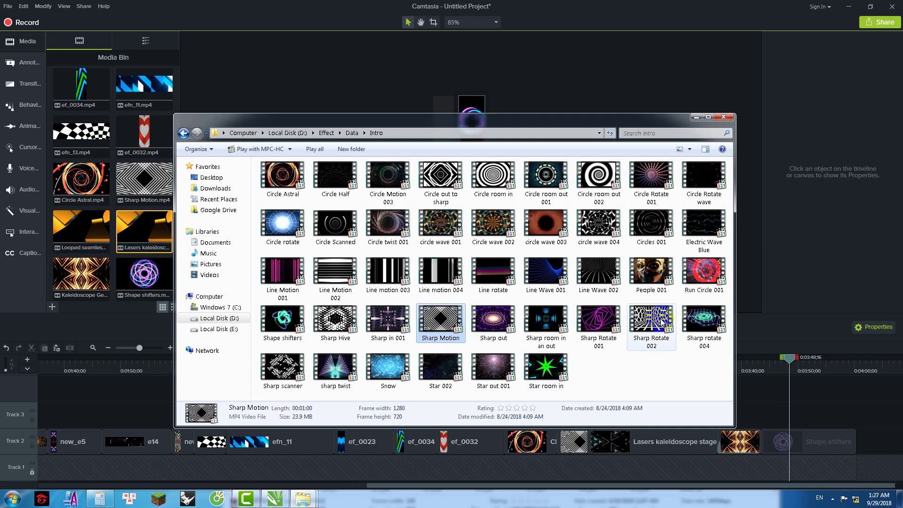
left_click(701, 271)
left_click(638, 123)
left_click_drag(638, 123, 400, 151)
left_click_drag(465, 299, 773, 412)
left_click(769, 413)
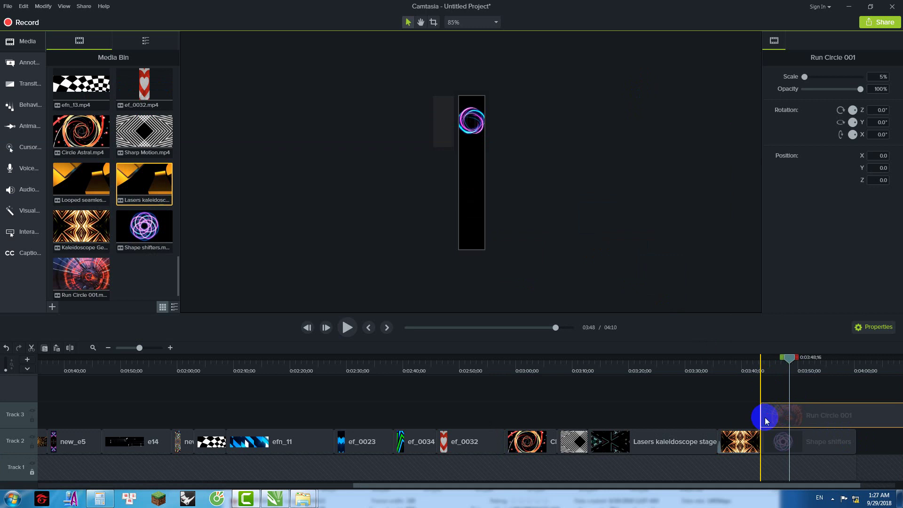
Step: Delete the part of Run Circle 001 past 4:00
left_click_drag(544, 487, 790, 452)
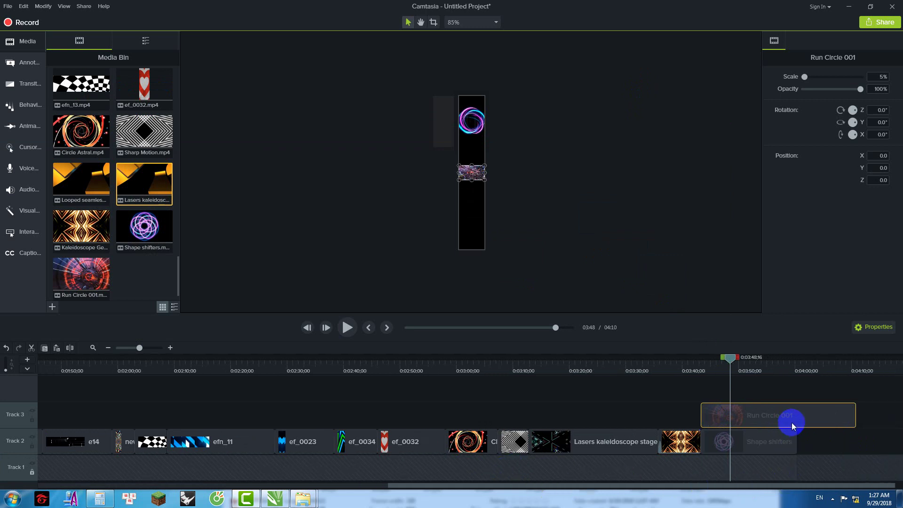
left_click_drag(729, 358, 831, 383)
right_click(830, 383)
left_click(721, 312)
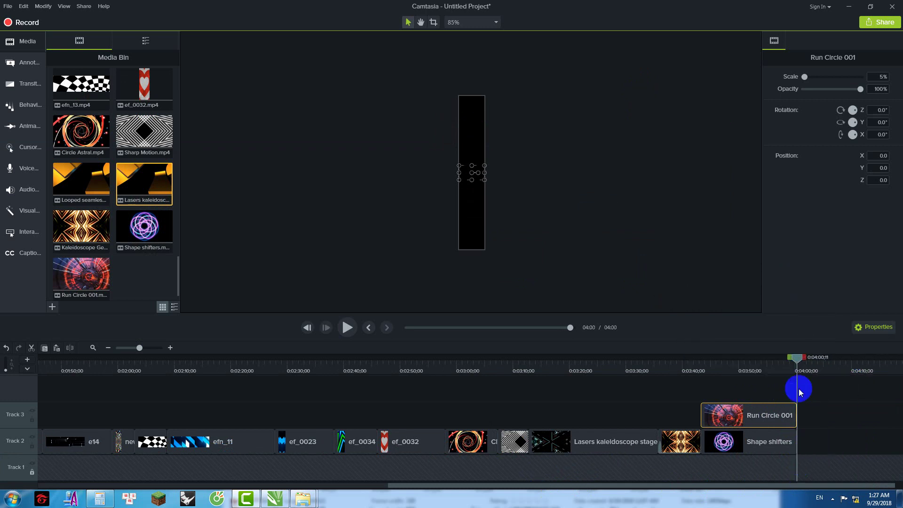
Step: Rotate Run Circle 001 90° and resize it on the canvas to about 20%
left_click(879, 110)
key("Return")
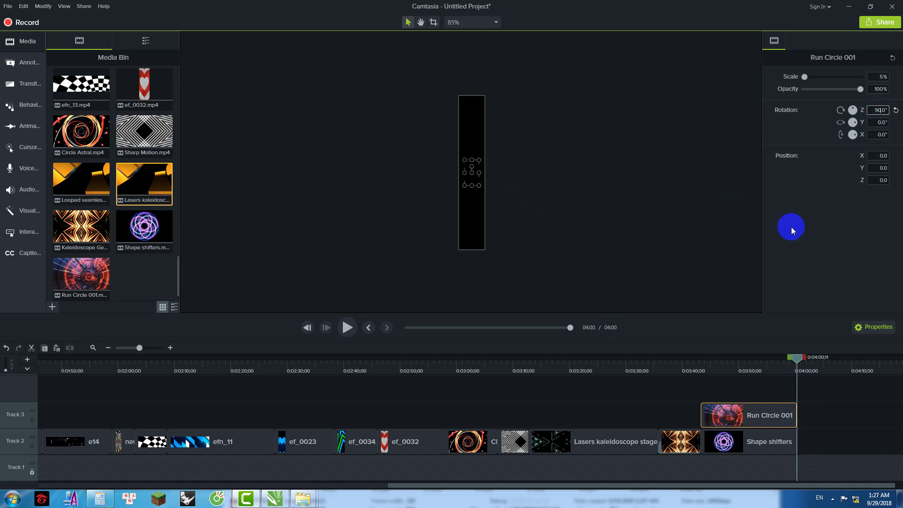
left_click_drag(798, 358, 781, 359)
left_click_drag(479, 185, 481, 250)
left_click_drag(473, 193, 475, 242)
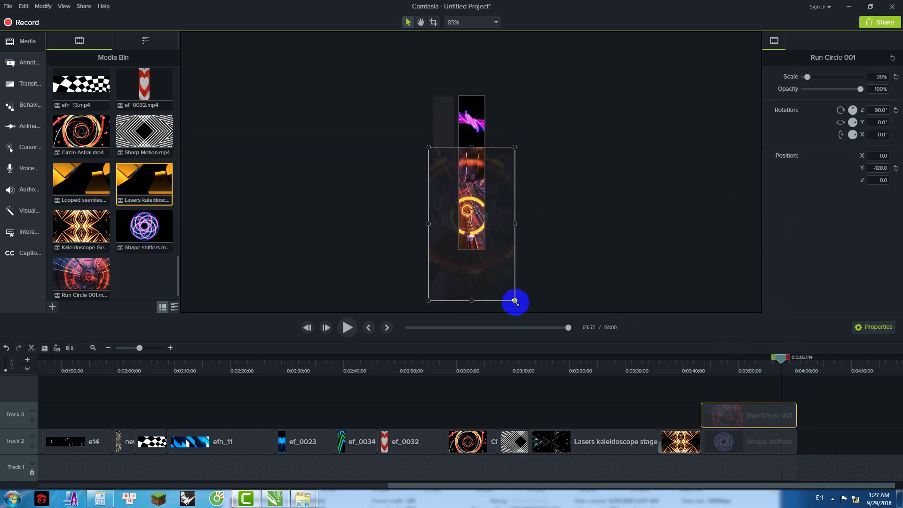
left_click_drag(515, 302, 489, 253)
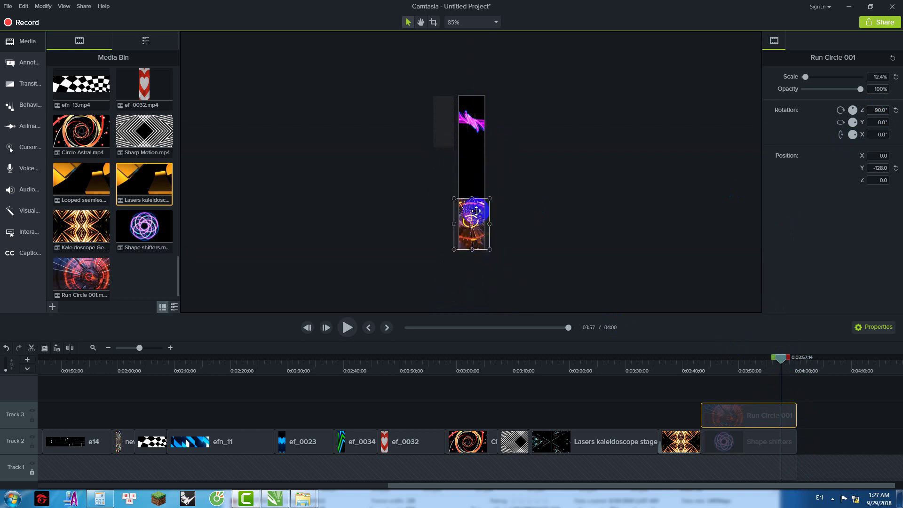
left_click_drag(469, 172, 459, 147)
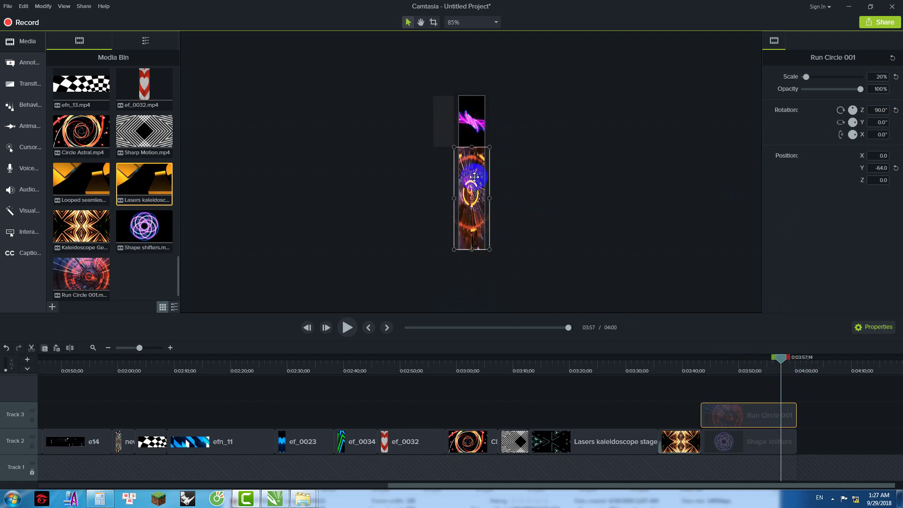
left_click_drag(442, 198, 444, 198)
Step: Preview the ending, then move Run Circle 001 onto Track 2 and scale it to 30%
left_click_drag(780, 357, 683, 359)
left_click(335, 328)
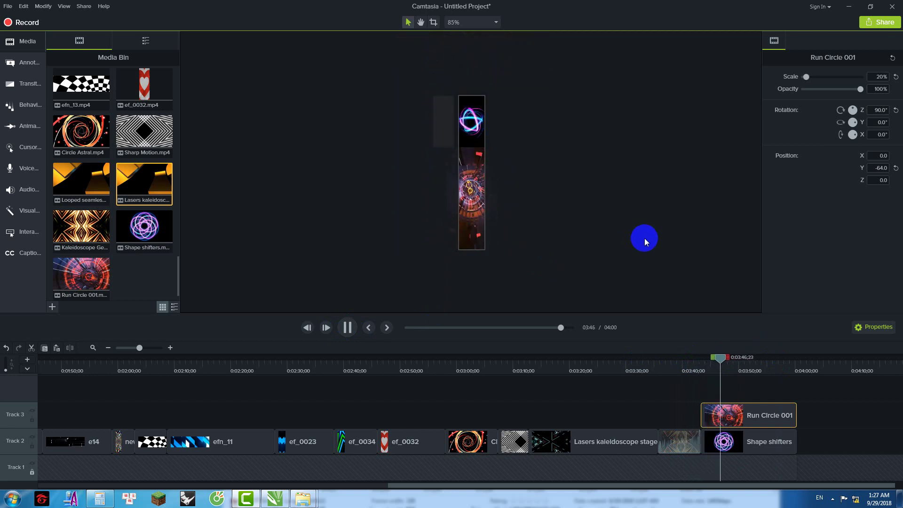
left_click(723, 363)
left_click_drag(726, 416, 752, 442)
left_click(478, 153)
left_click_drag(472, 145, 489, 109)
Step: Extend Run Circle 001 to end at 4:01 and replay the ending to check it
left_click_drag(723, 363, 691, 362)
left_click(346, 328)
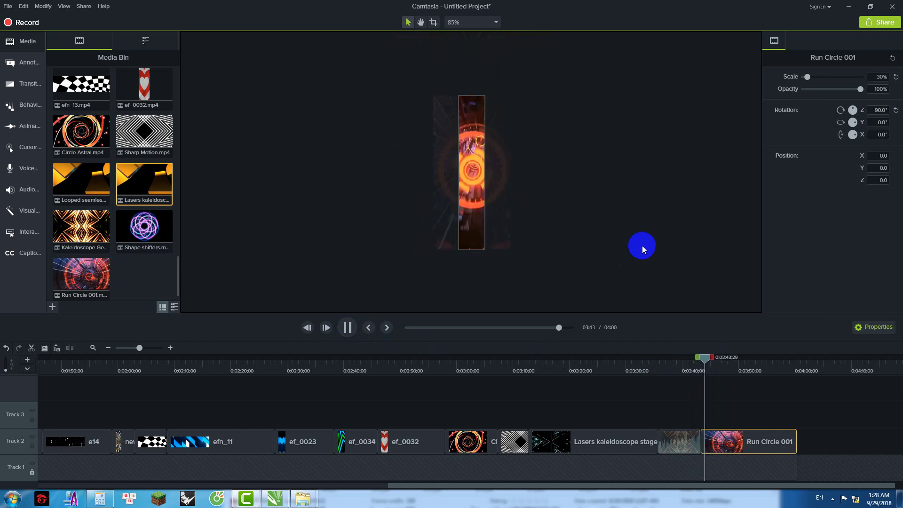
left_click(796, 440)
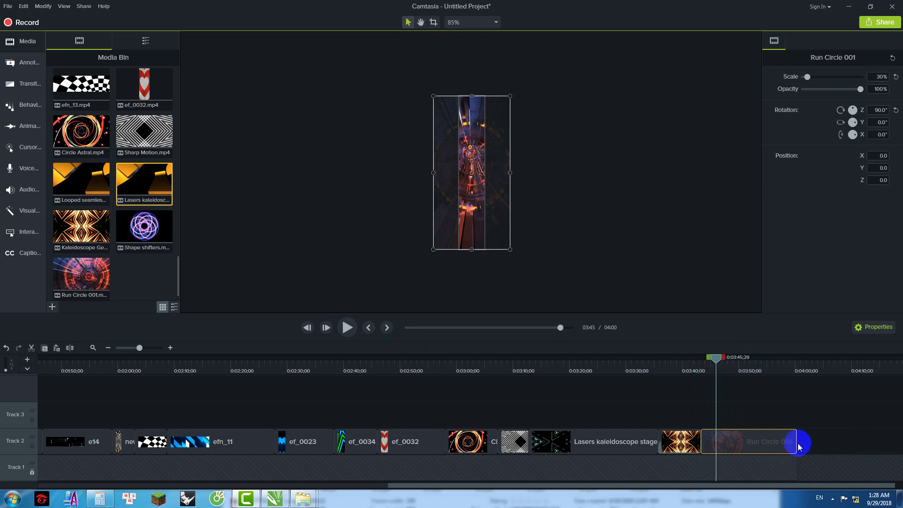
left_click_drag(796, 443, 803, 442)
left_click_drag(707, 358, 691, 371)
left_click(347, 327)
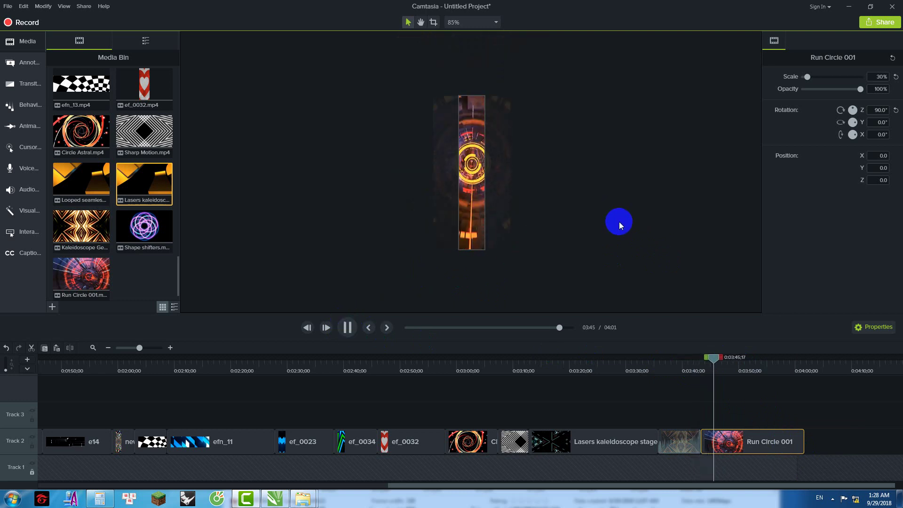
left_click_drag(721, 359, 656, 358)
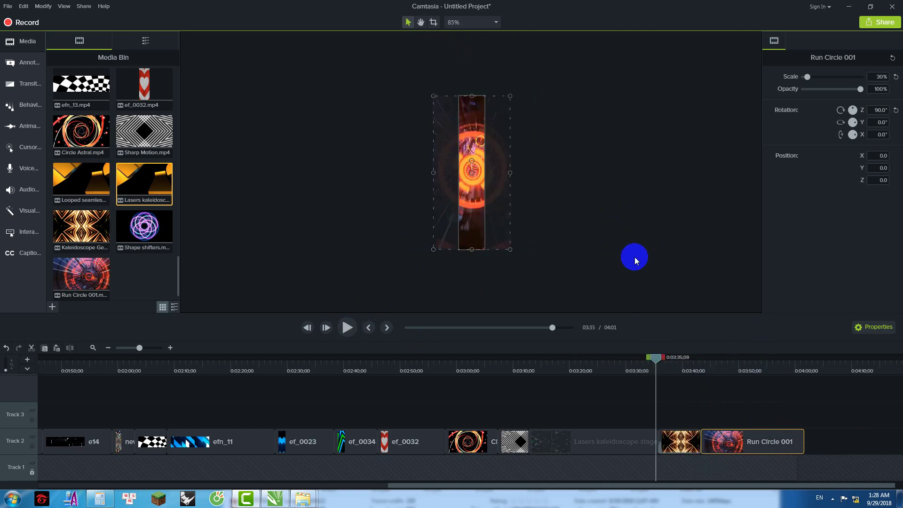
left_click(475, 309)
Step: Produce a local file through the Production Wizard with default Smart Player settings, named 'cot tran'
left_click(84, 7)
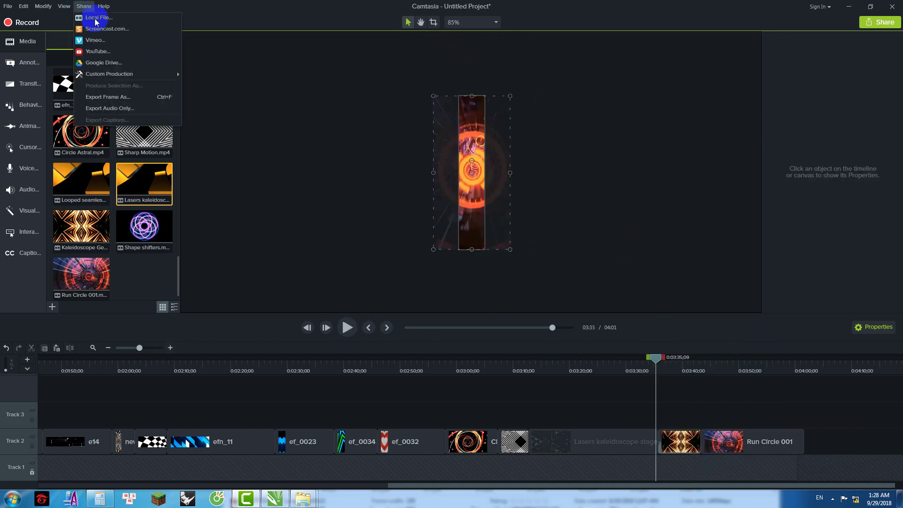
left_click(98, 19)
left_click(541, 299)
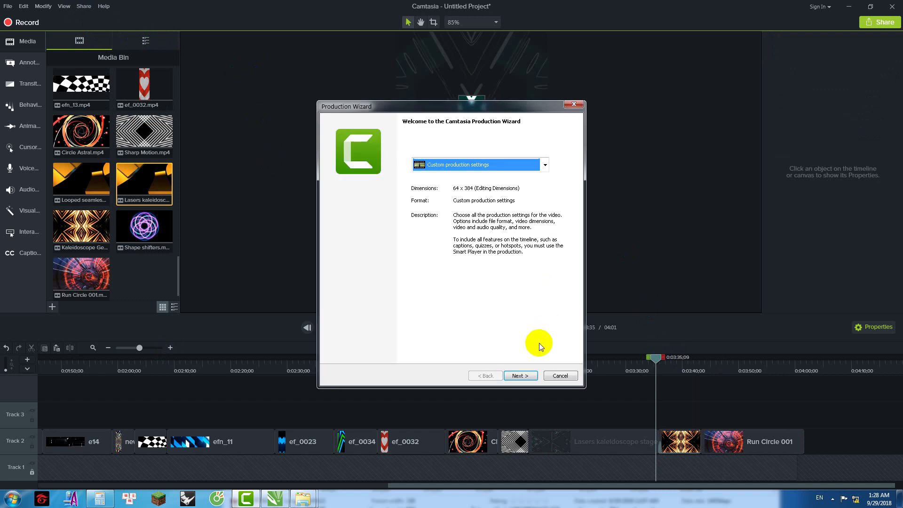
left_click(532, 376)
left_click(530, 376)
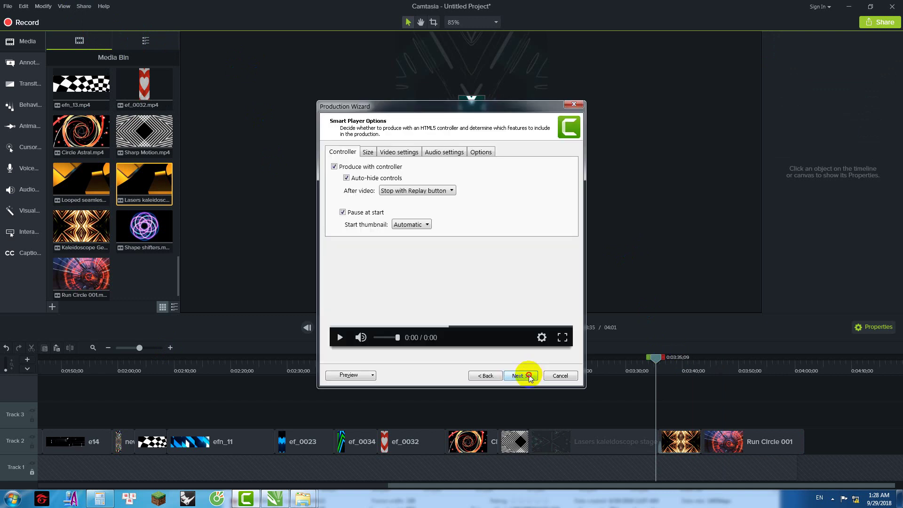
left_click(530, 375)
left_click(530, 377)
type("c")
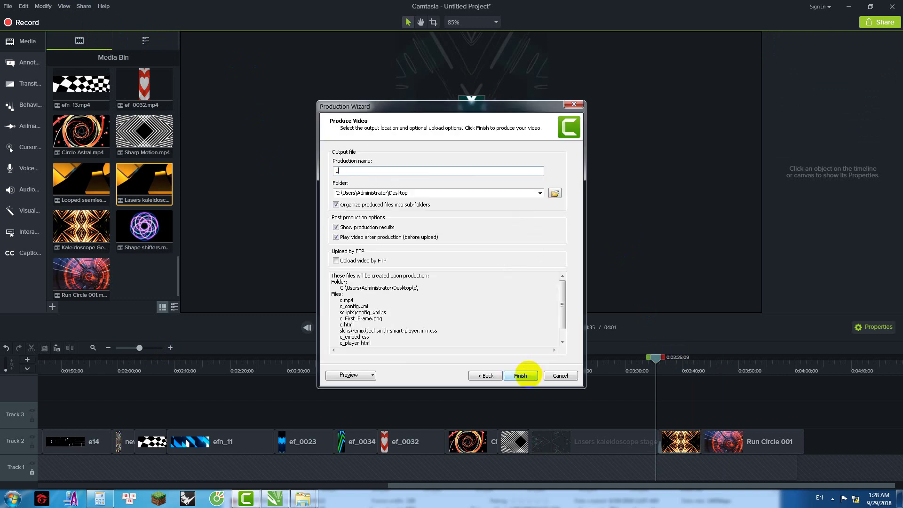
type("ot tran")
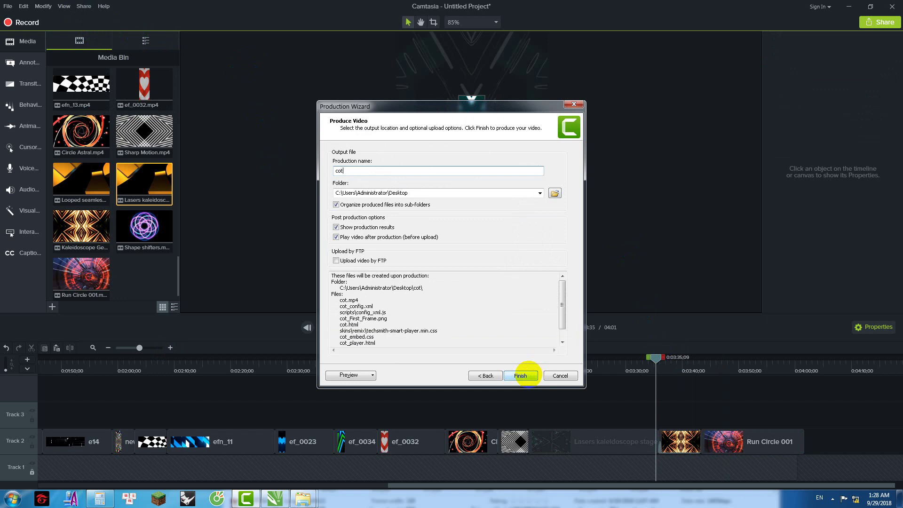
left_click(520, 375)
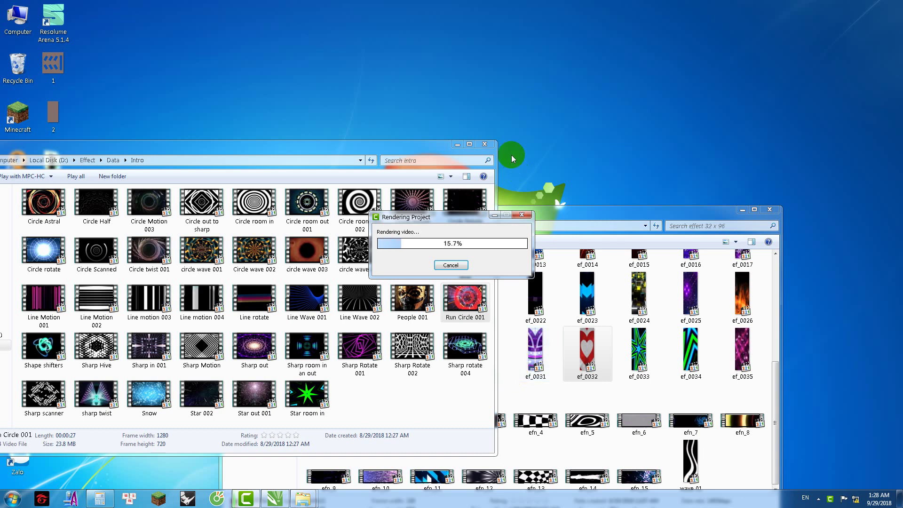
Step: Close the folder windows, let rendering finish, and check the produced cot tran video in the browser
left_click(485, 144)
left_click(771, 210)
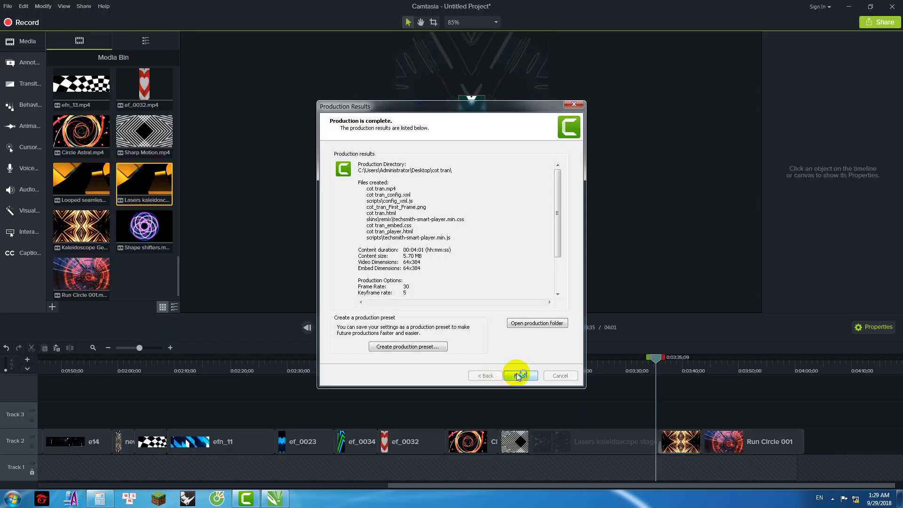
left_click(519, 374)
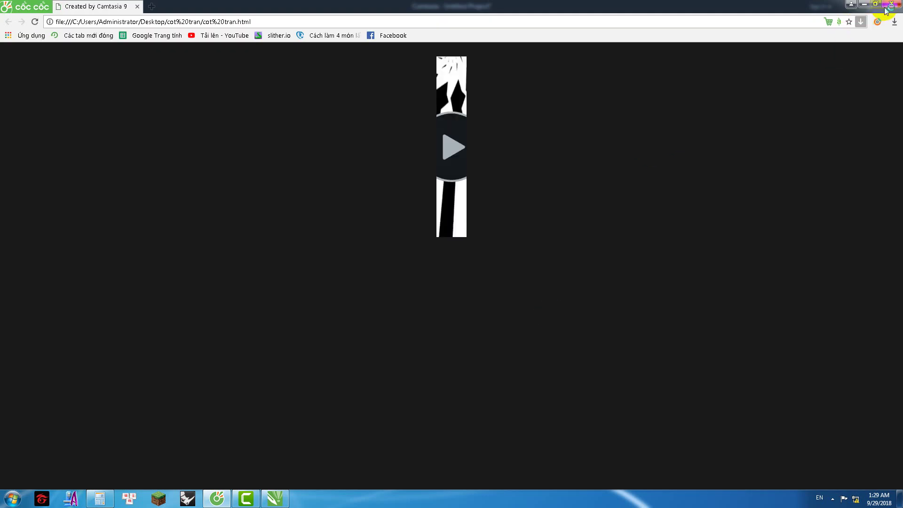
left_click(892, 5)
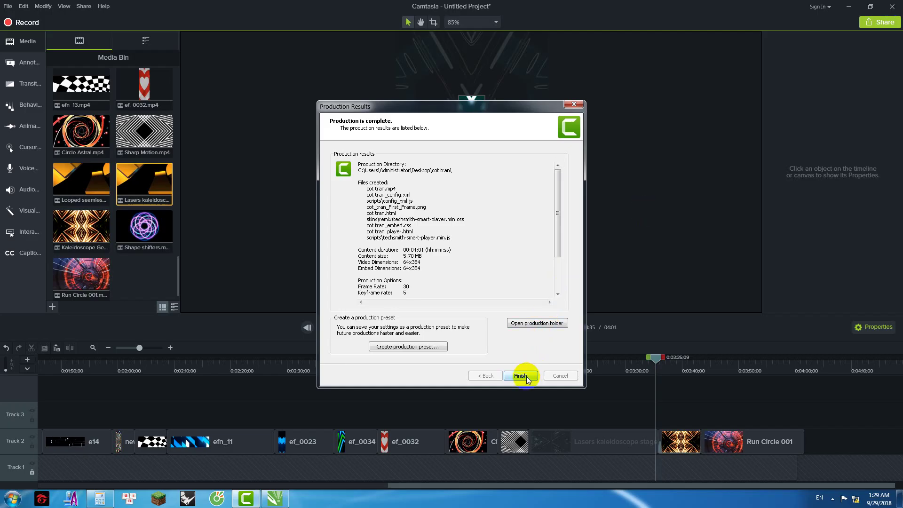
Step: Close the production results and delete every clip from the timeline, including the Kaleidoscope clip
left_click(520, 375)
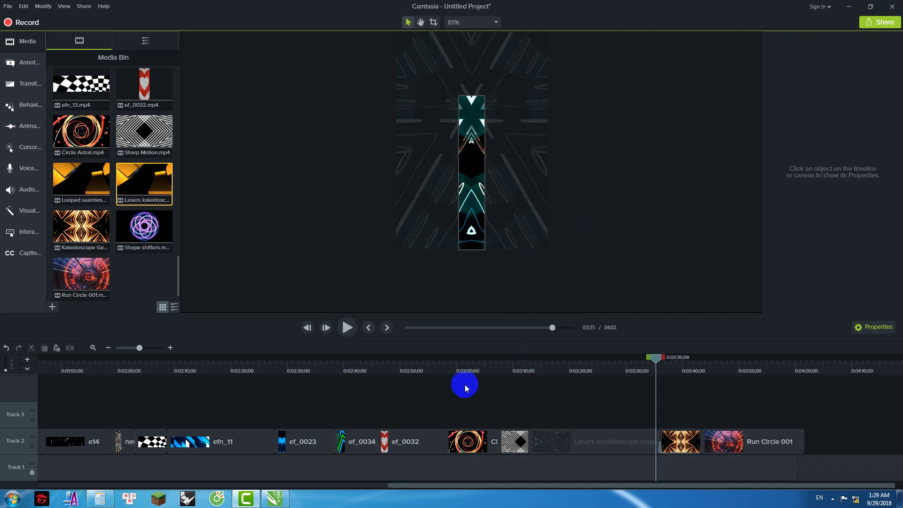
left_click(696, 441)
key("ctrl+a")
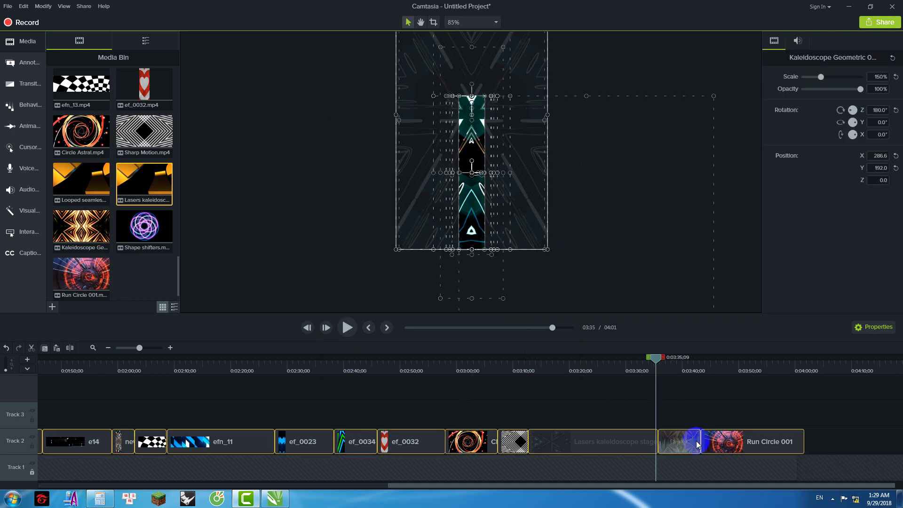
key("Delete")
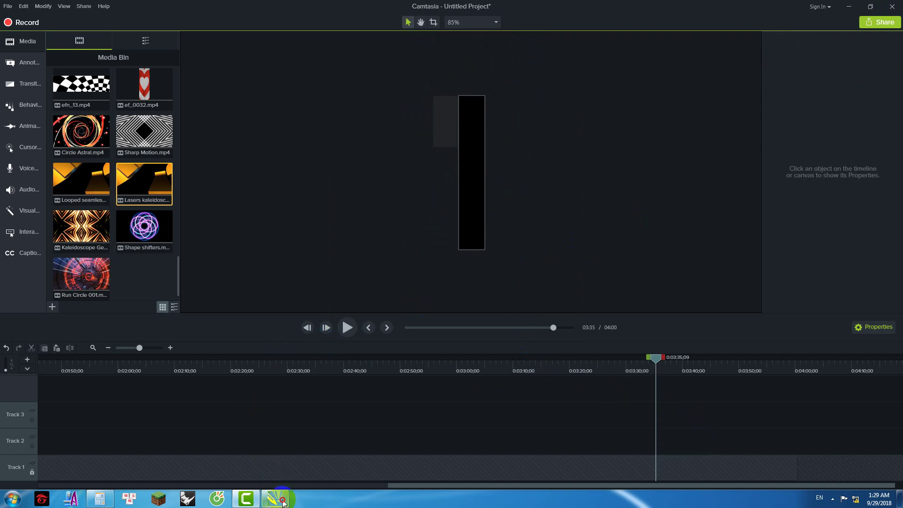
Step: Import cot tran.mp4 from the desktop cot tran folder and remove unused media from the bin
left_click(278, 499)
left_click(283, 500)
double_click(53, 308)
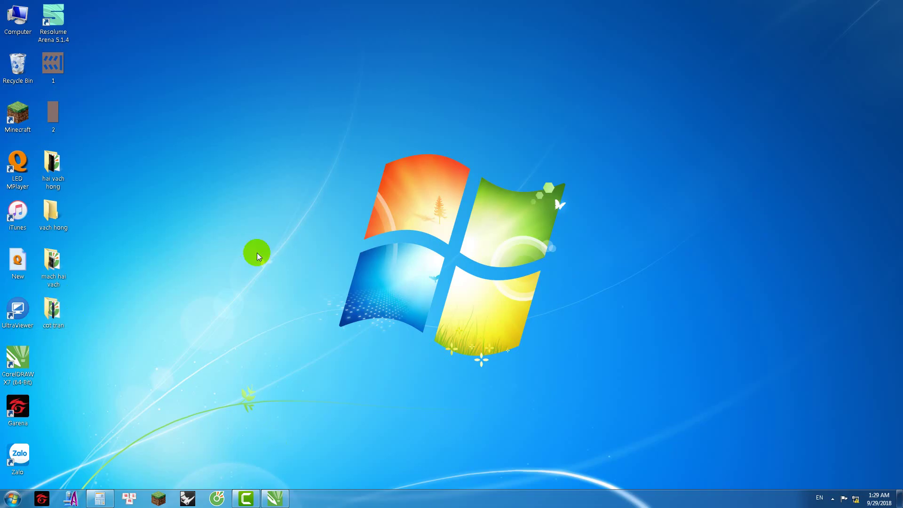
left_click_drag(326, 267, 143, 285)
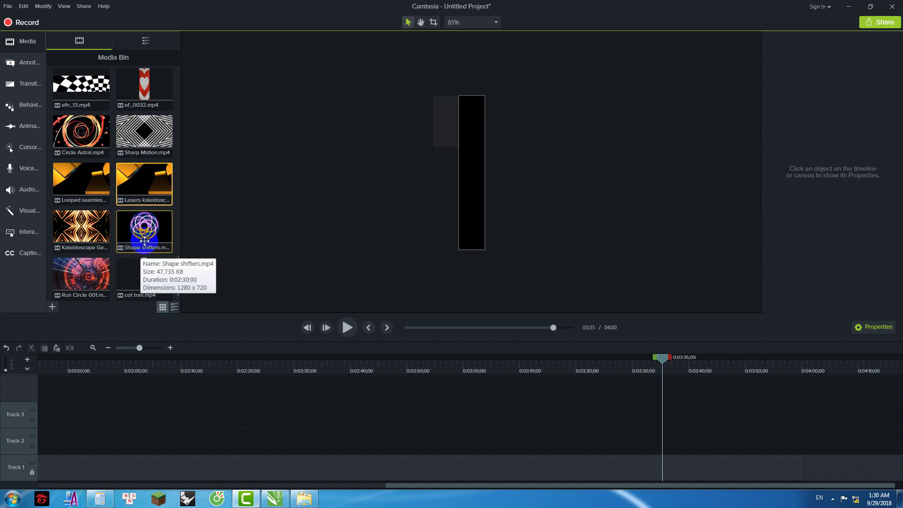
scroll(143, 284, "down", 1)
key("ctrl+a")
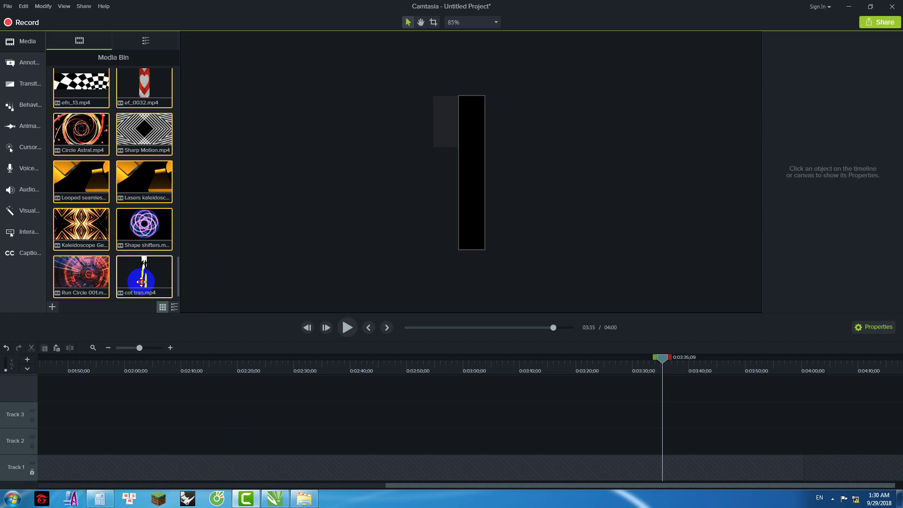
key("Delete")
Step: Place cot tran.mp4 on the canvas and timeline, and delete the 2.png image from Track 1
left_click(541, 285)
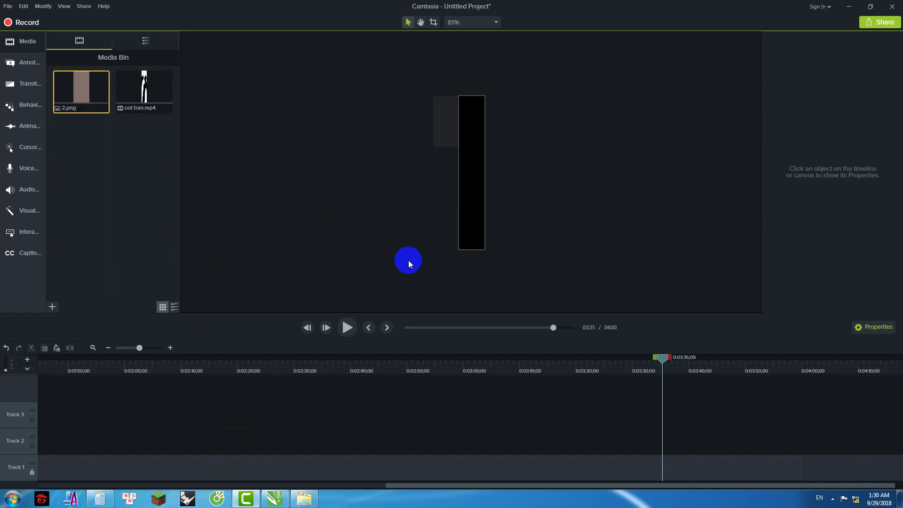
left_click_drag(146, 89, 474, 165)
left_click(520, 152)
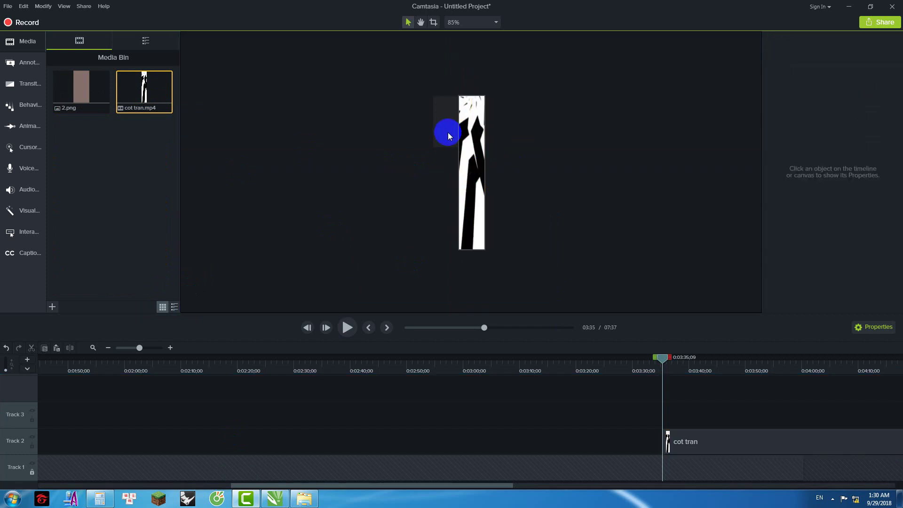
left_click(48, 473)
key("Delete")
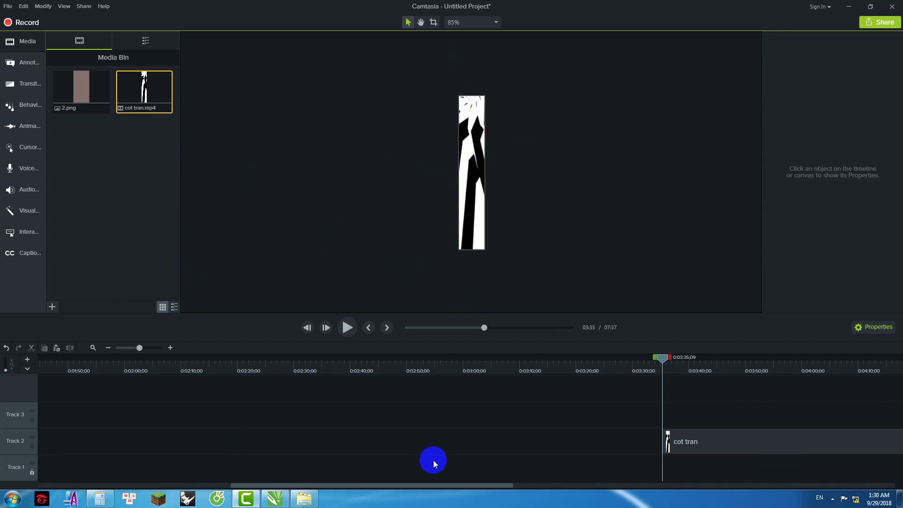
Step: Move the cot tran clip to start at 0:00 and return the playhead to the start
left_click_drag(701, 444, 95, 468)
left_click_drag(430, 444, 85, 442)
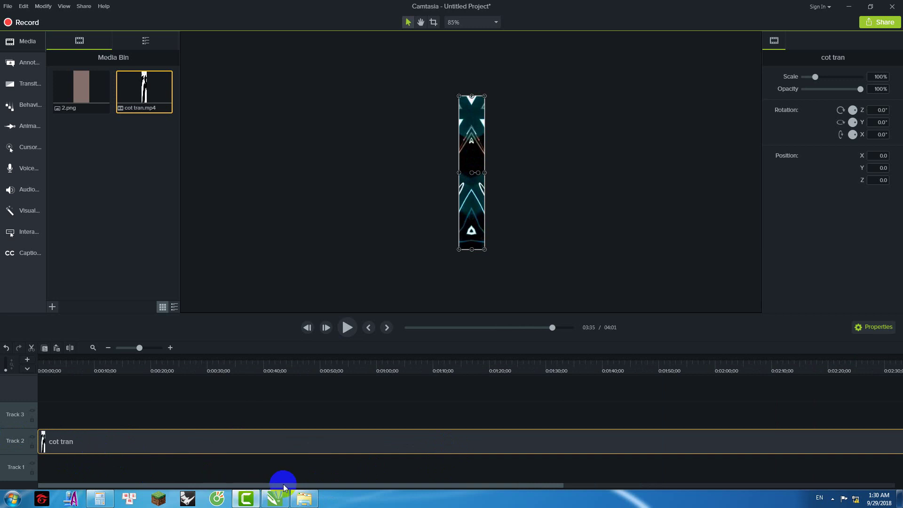
left_click(420, 152)
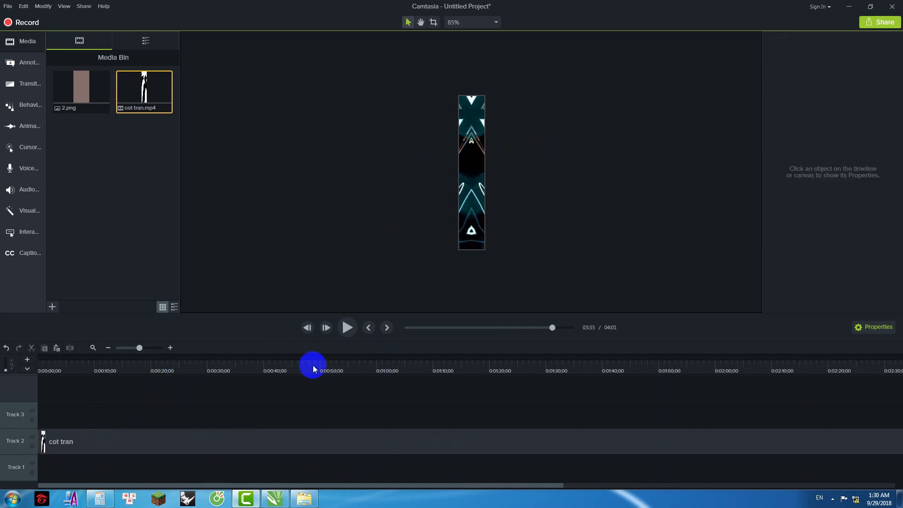
left_click(69, 375)
left_click_drag(74, 367, 24, 359)
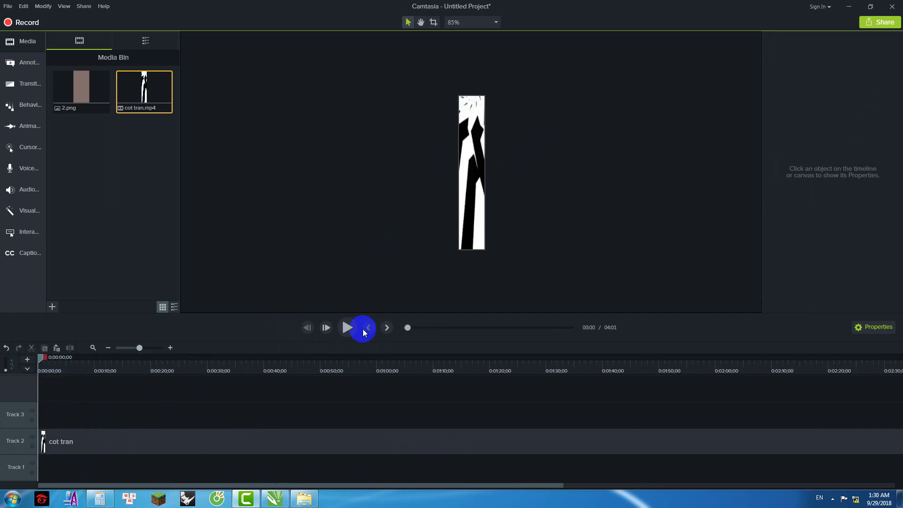
Step: Resize the project canvas to 800 x 700 in Project Settings
right_click(556, 180)
left_click(580, 242)
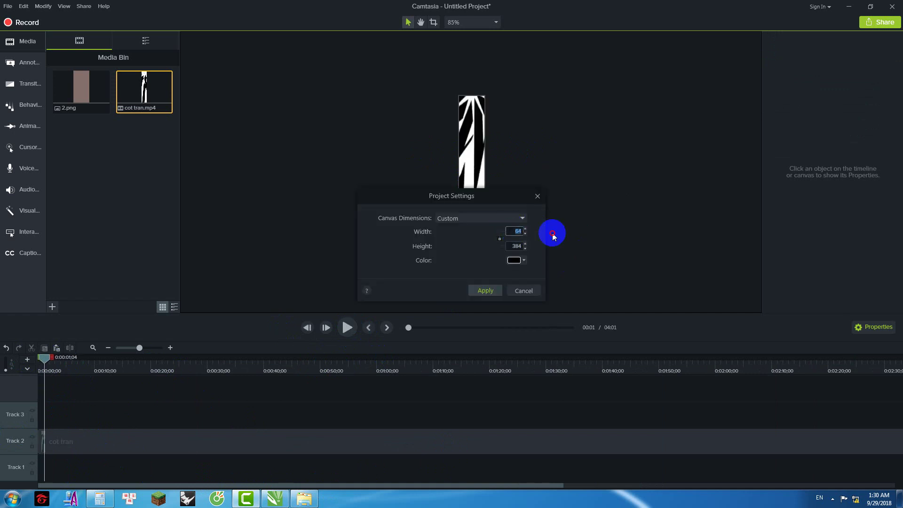
type("800")
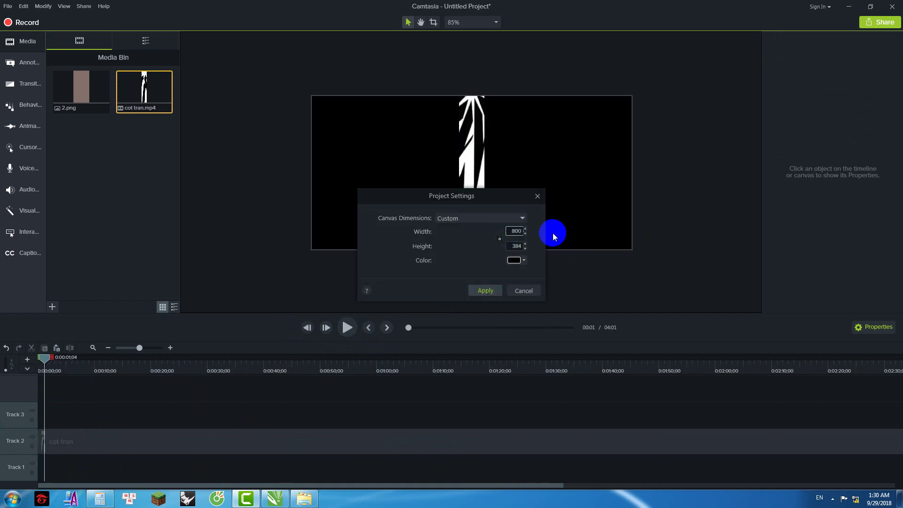
left_click(515, 245)
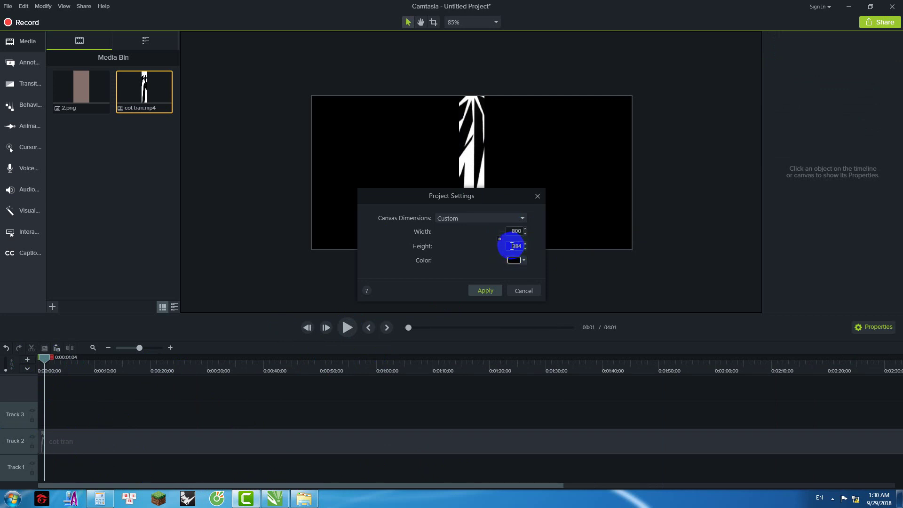
type("700")
key("Return")
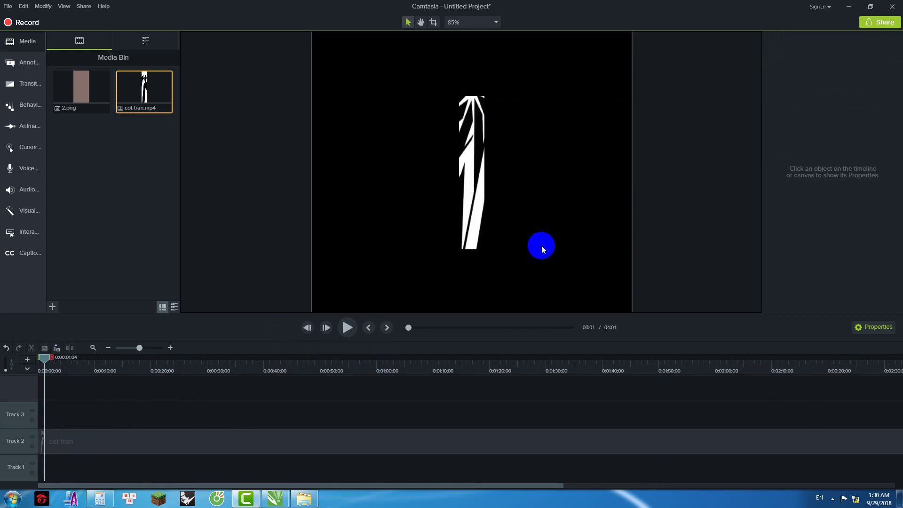
Step: Move the cot tran clip lower, then enlarge the canvas to 1500 x 1000
left_click_drag(479, 167, 470, 228)
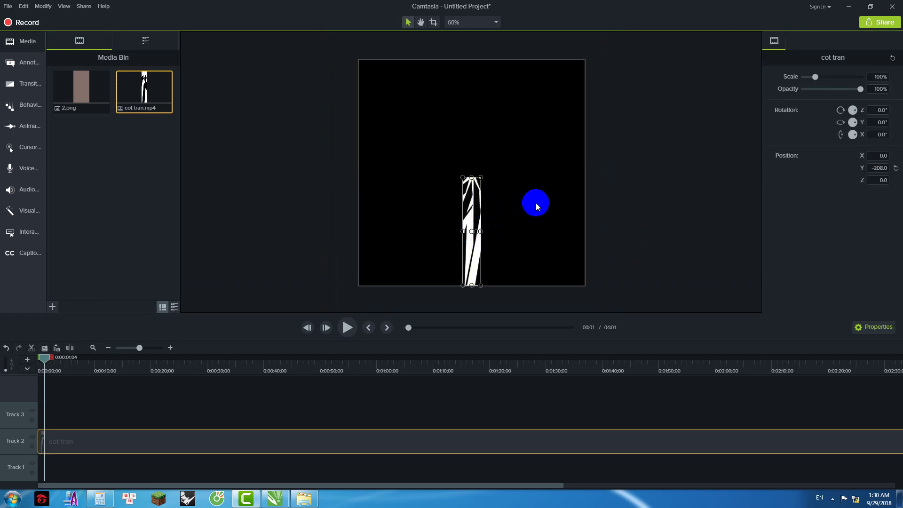
right_click(539, 201)
left_click(564, 266)
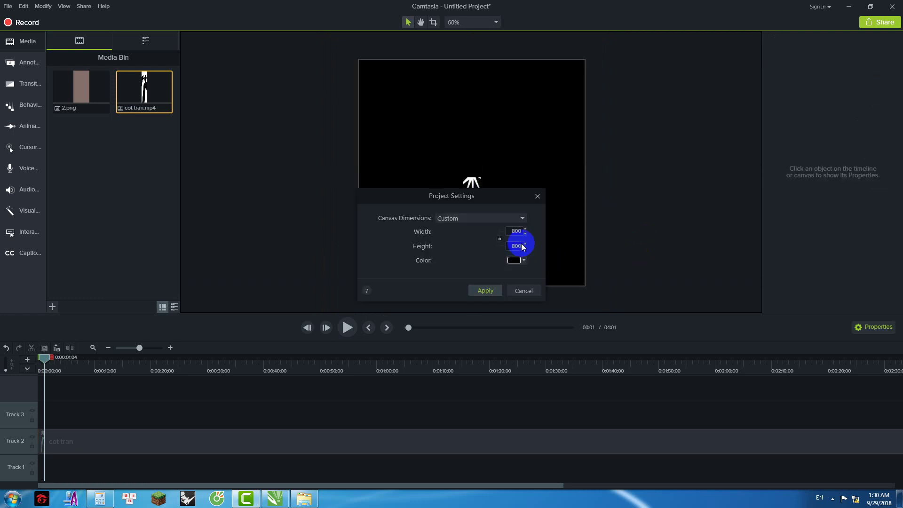
double_click(514, 235)
type("1")
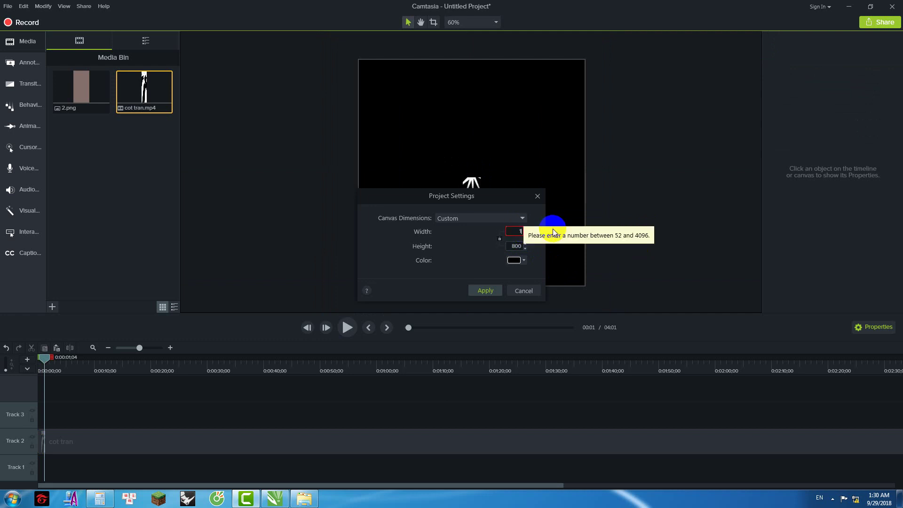
type("500")
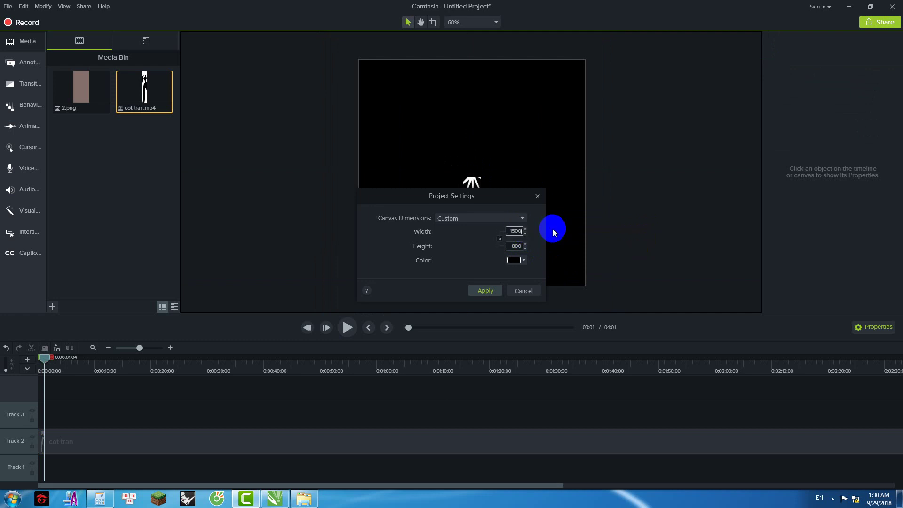
key("Tab")
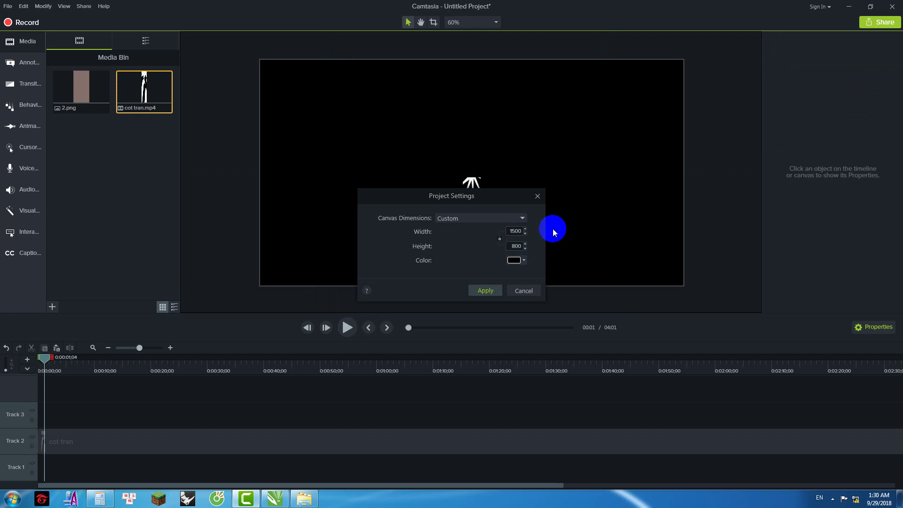
type("1000")
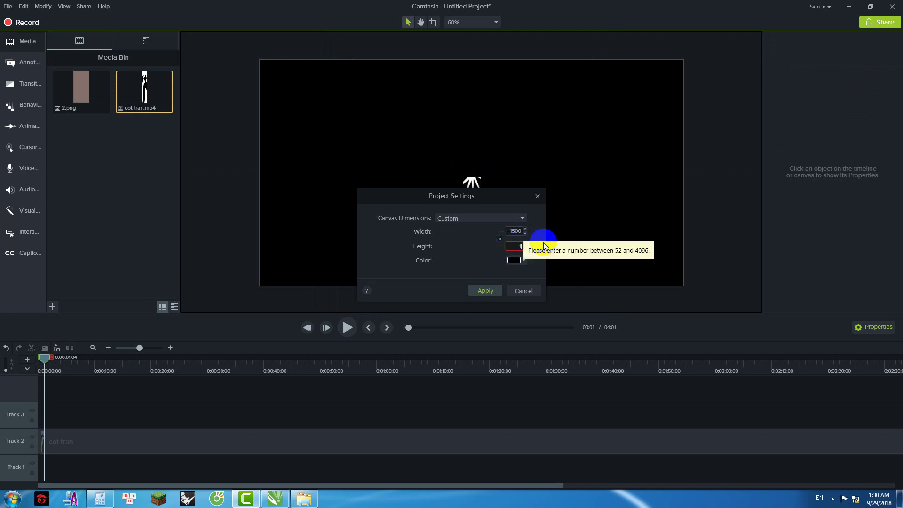
key("Return")
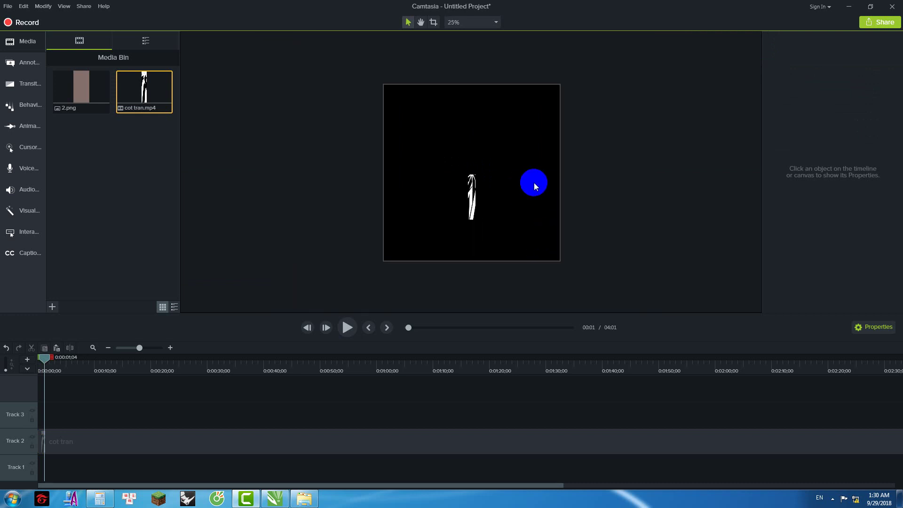
Step: Duplicate the cot tran clip, rotate the copy 30°, and place it beside the original
left_click_drag(468, 188, 470, 215)
left_click(514, 205)
left_click(473, 217)
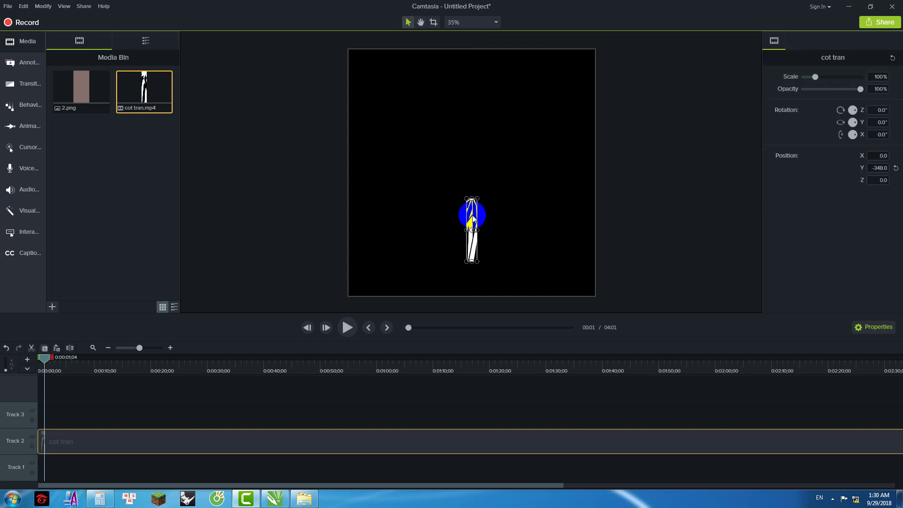
key("ctrl+c")
key("ctrl+v")
left_click_drag(472, 212, 492, 207)
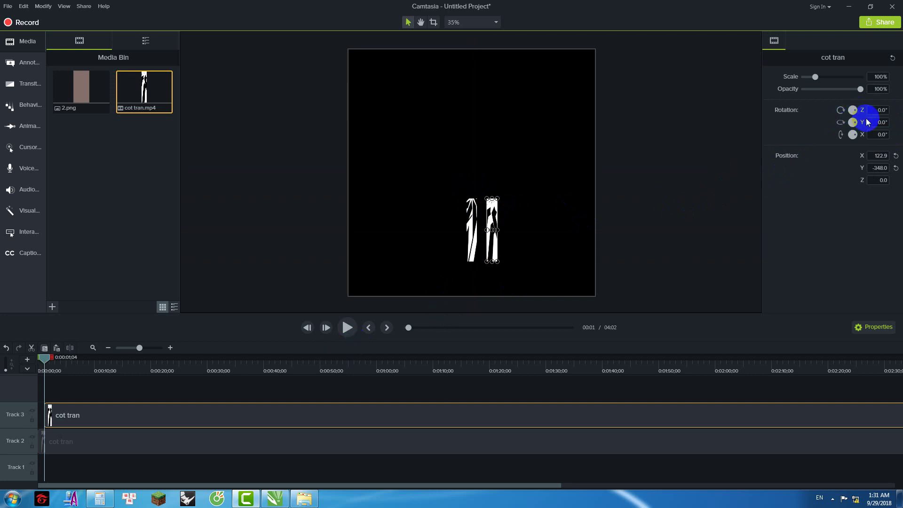
left_click(879, 110)
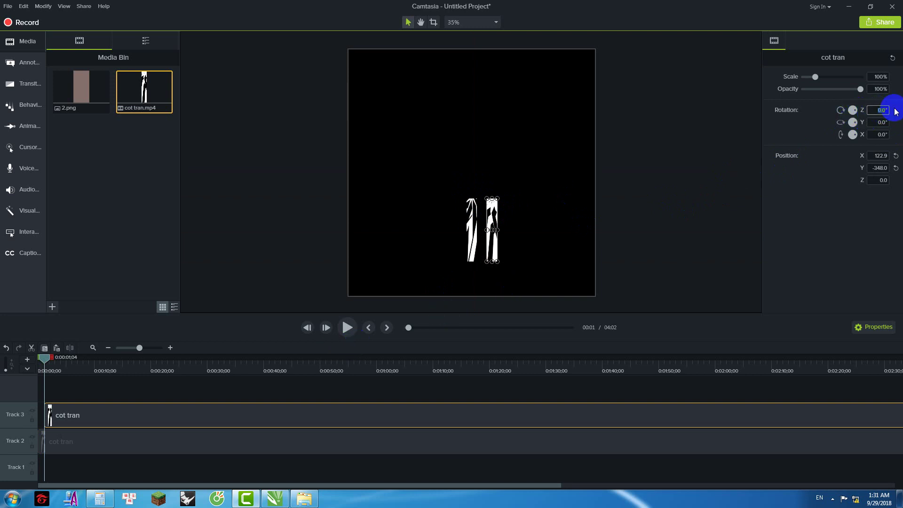
type("30")
key("Return")
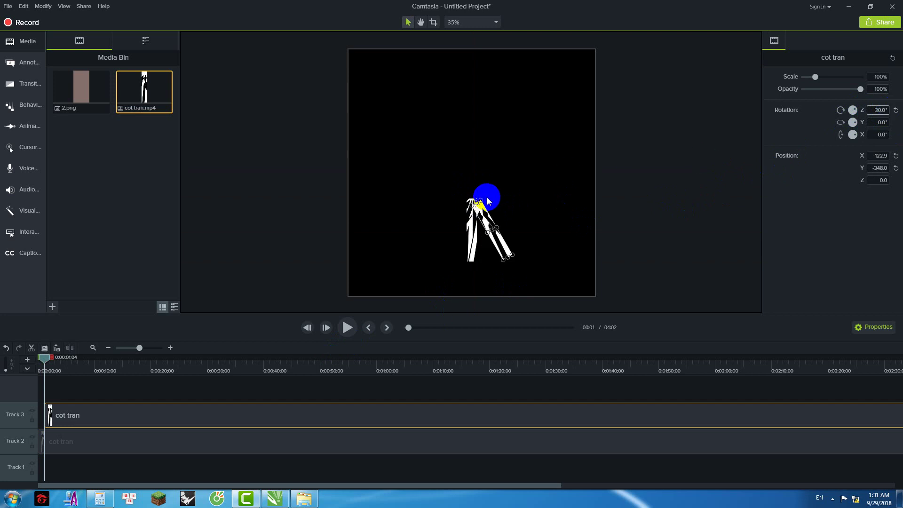
left_click(485, 197)
scroll(494, 235, "up", 5)
left_click_drag(495, 274, 544, 182)
scroll(519, 246, "down", 3)
scroll(518, 247, "down", 1)
Step: Add copies rotated 60° and 90°, positioning them up-right and right of centre
left_click(511, 246)
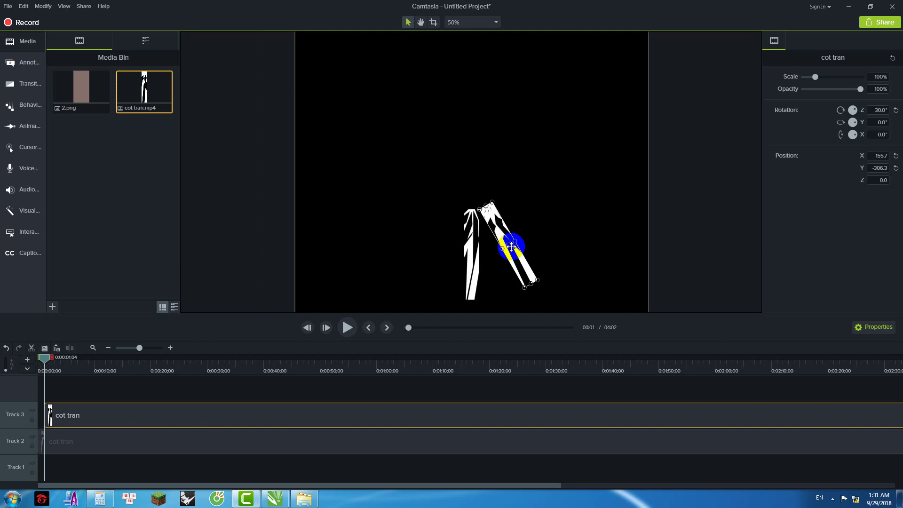
key("ctrl+c")
key("ctrl+v")
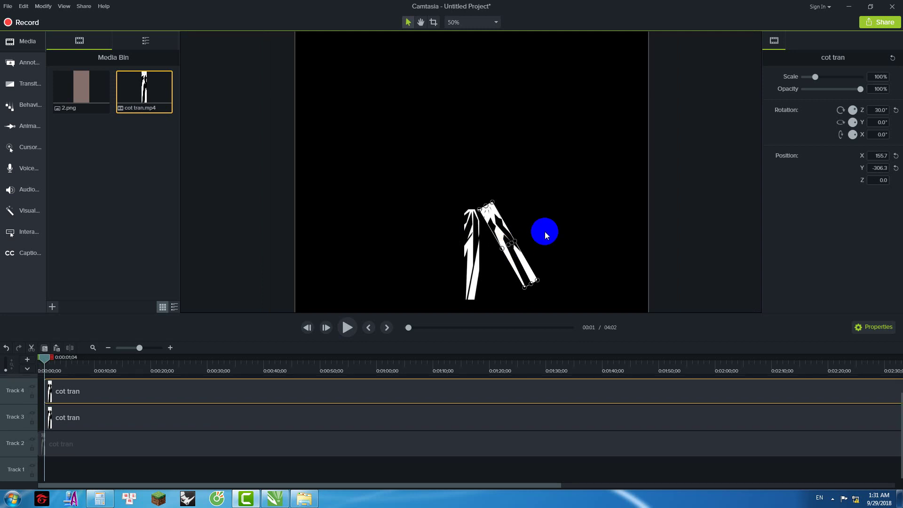
left_click(871, 107)
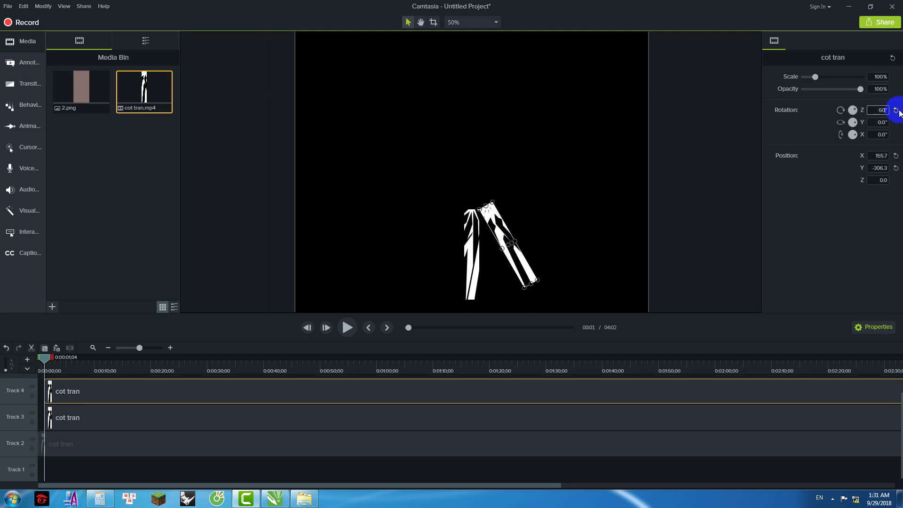
type("60")
key("Return")
left_click_drag(488, 231, 511, 208)
key("ctrl+v")
left_click(879, 118)
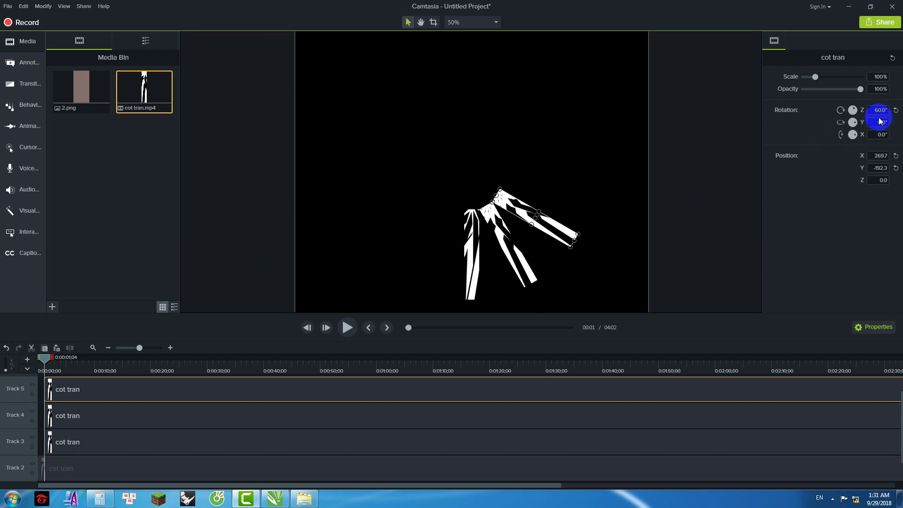
type("690")
key("Return")
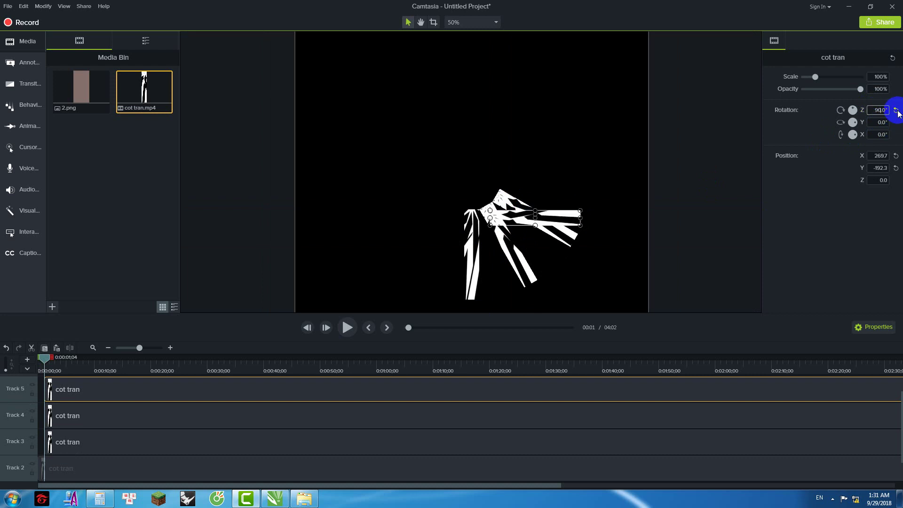
left_click_drag(501, 223, 510, 180)
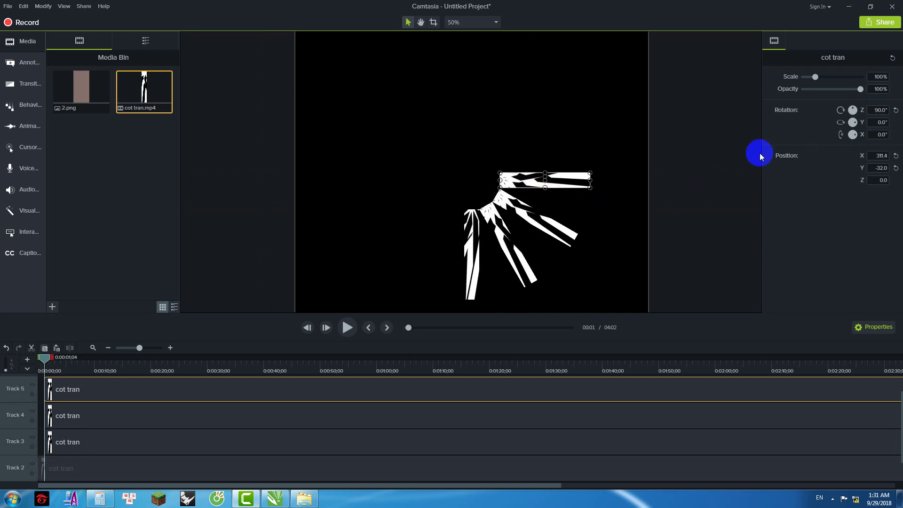
Step: Add arms rotated 120°, 150° and 180°, moving them up into the ring to top centre
left_click_drag(878, 111, 899, 113)
type("120")
key("Return")
left_click_drag(524, 193, 523, 163)
key("ctrl+v")
left_click(873, 112)
type("15")
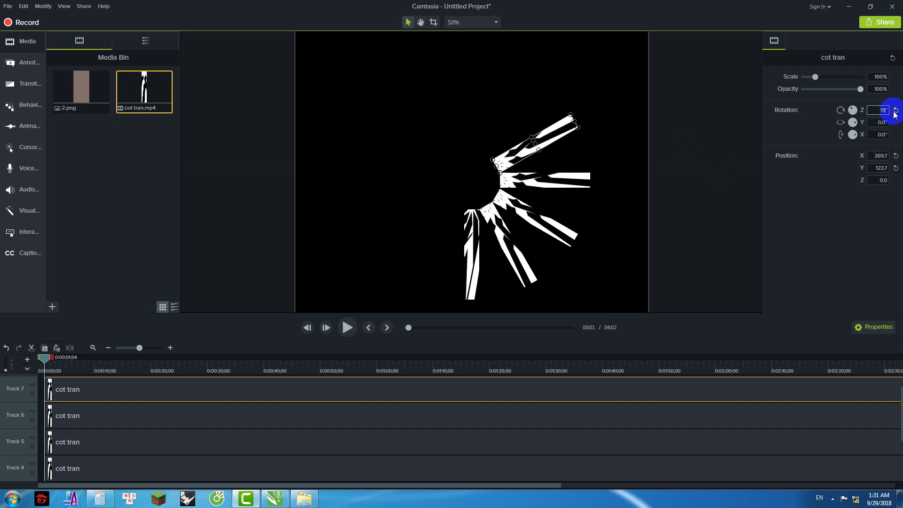
type("0")
key("Return")
left_click_drag(521, 166, 493, 141)
key("ctrl+v")
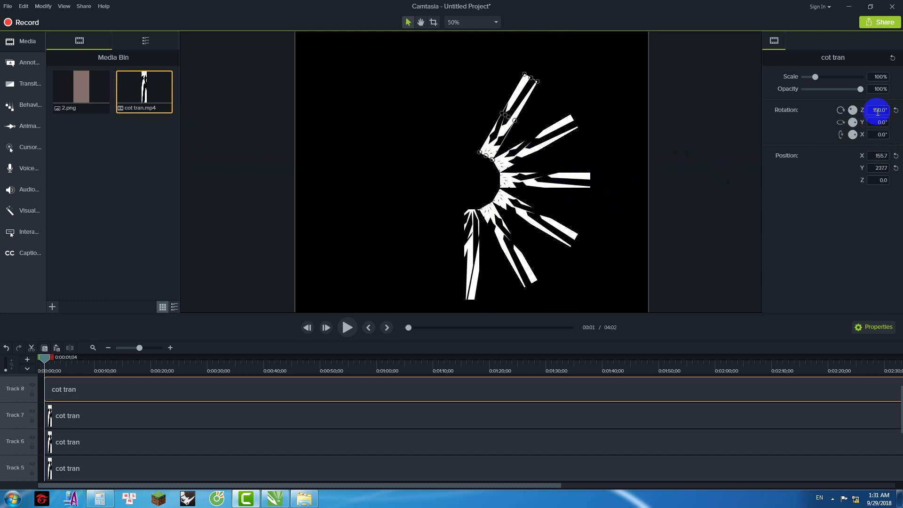
left_click_drag(874, 111, 896, 113)
type("180")
key("Return")
left_click_drag(519, 150, 470, 139)
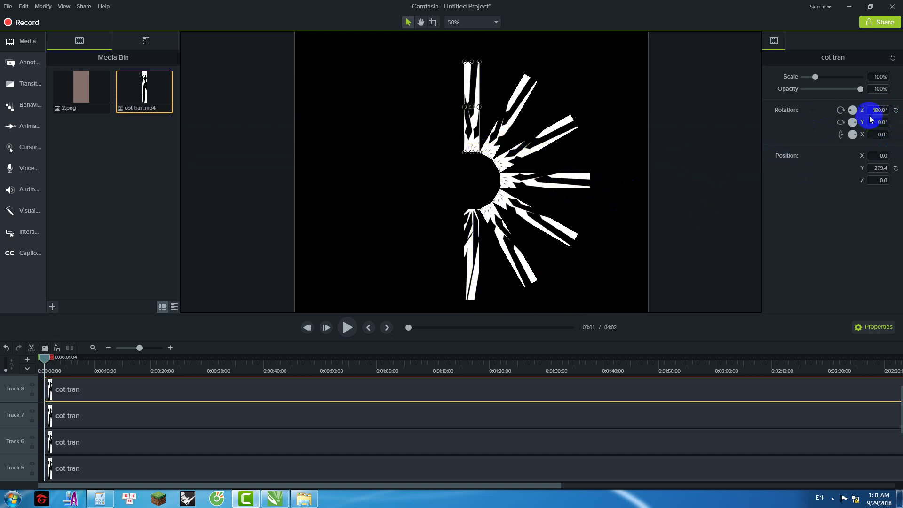
Step: Add copies rotated 210° and 240°, placing them up-left and left in the ring
key("ctrl+v")
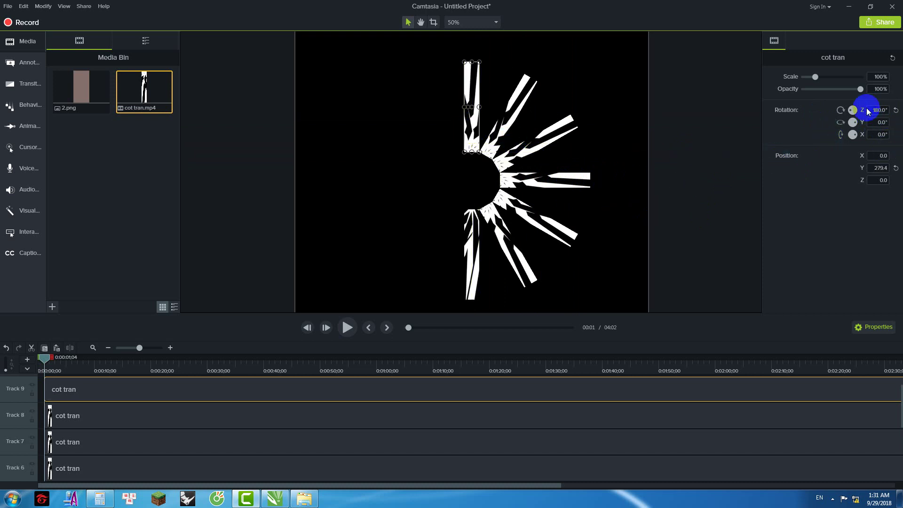
left_click(872, 110)
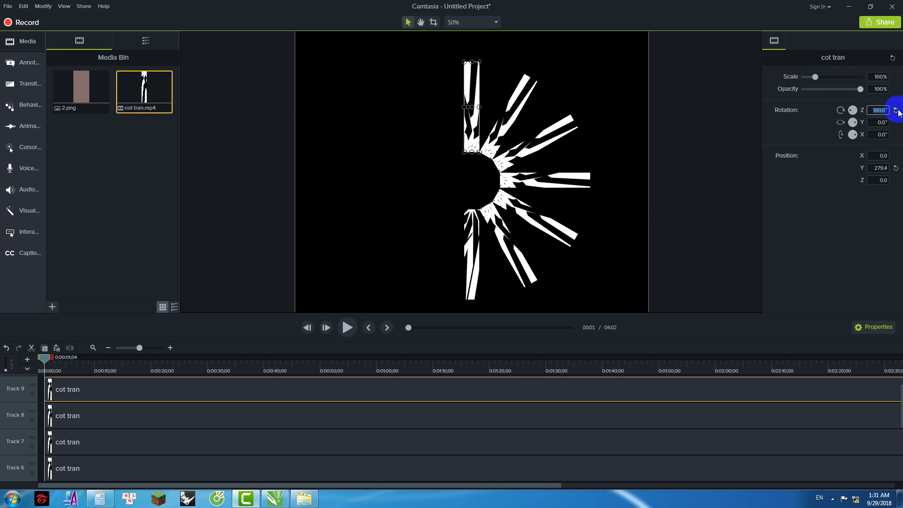
type("210")
key("Return")
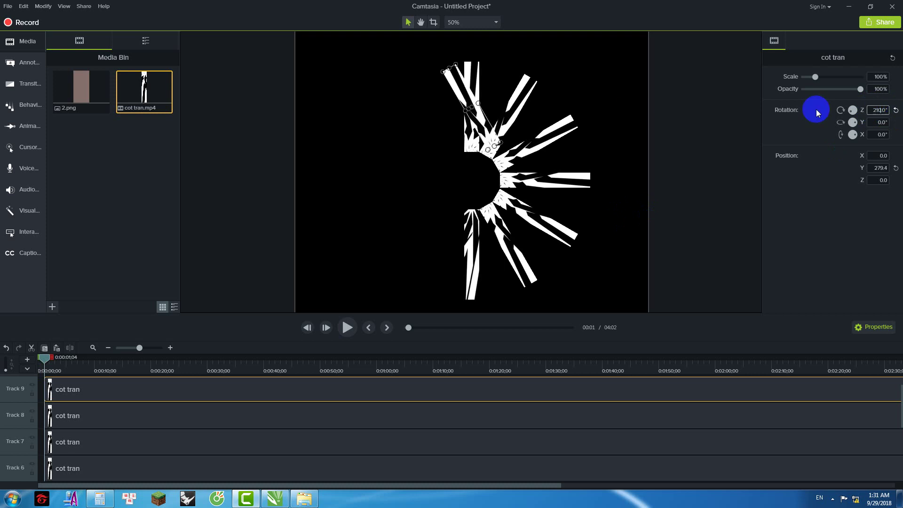
left_click_drag(484, 122, 446, 139)
left_click(876, 110)
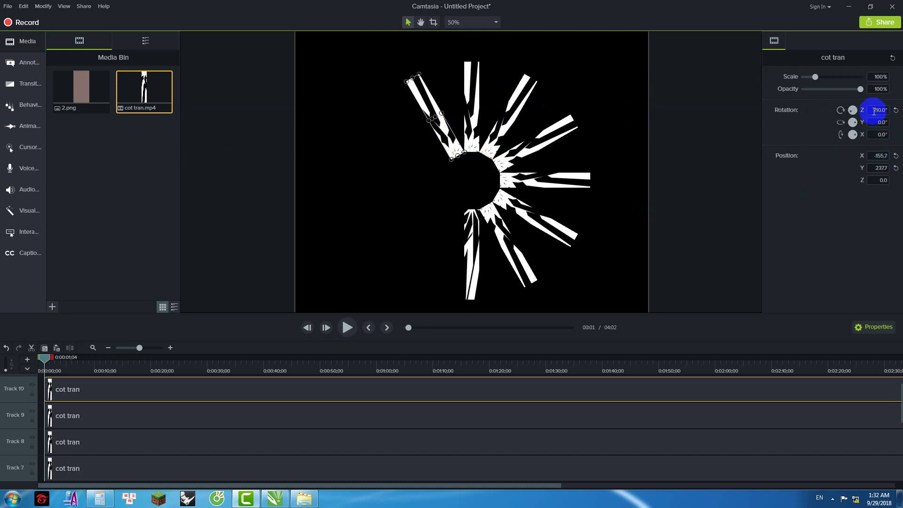
type("240")
key("Return")
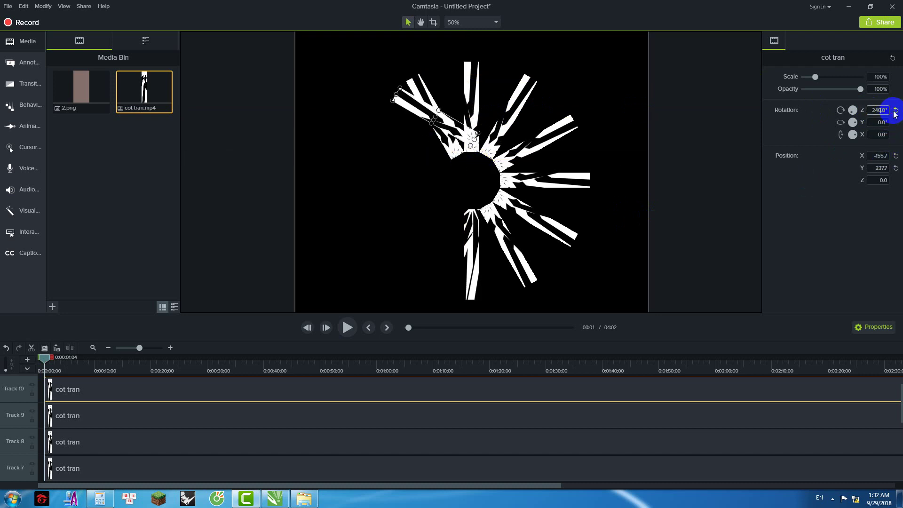
left_click_drag(471, 137, 428, 165)
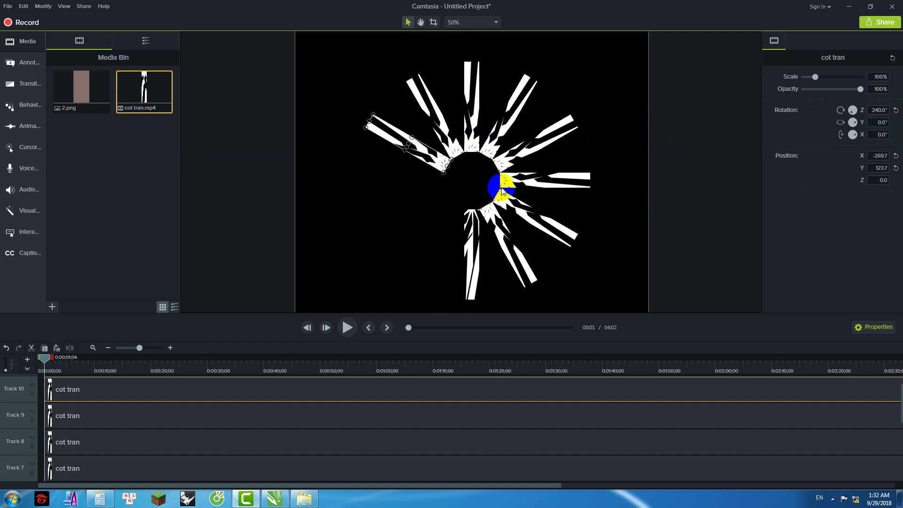
Step: Set arms at 270° and 300°, placing them left of centre and lower left
left_click(887, 111)
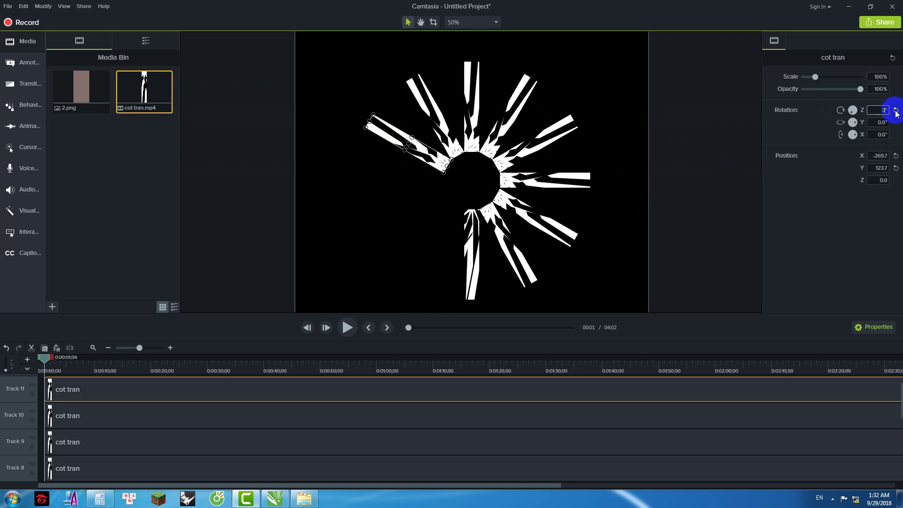
left_click(896, 113)
left_click_drag(429, 141, 419, 184)
key("ctrl+v")
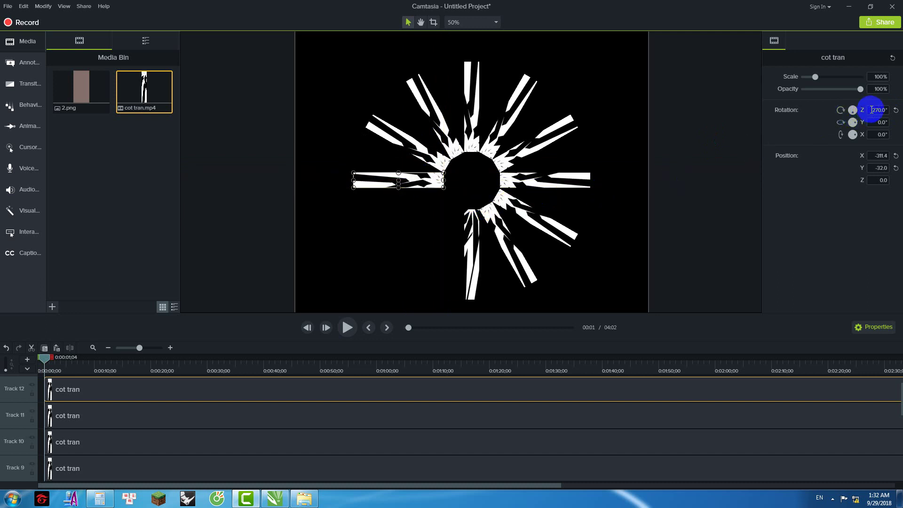
left_click(872, 109)
type("30")
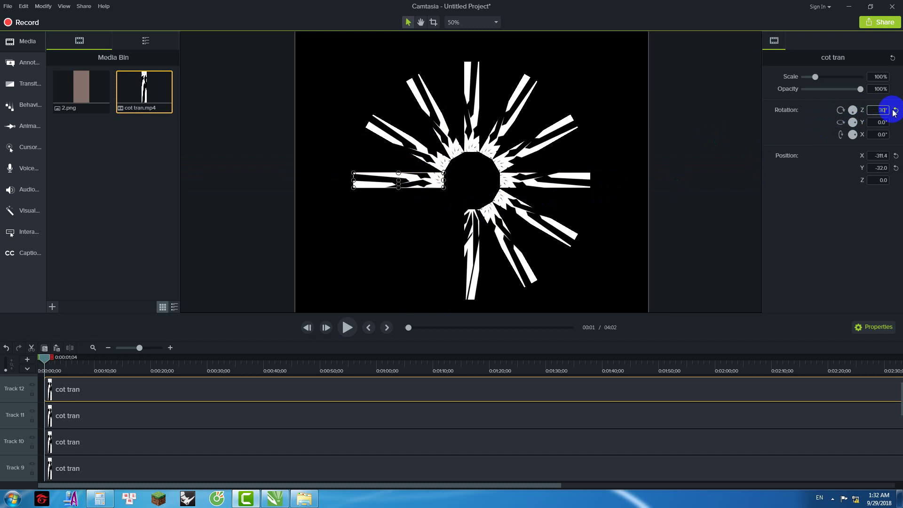
type("0")
key("Return")
left_click_drag(423, 167, 435, 203)
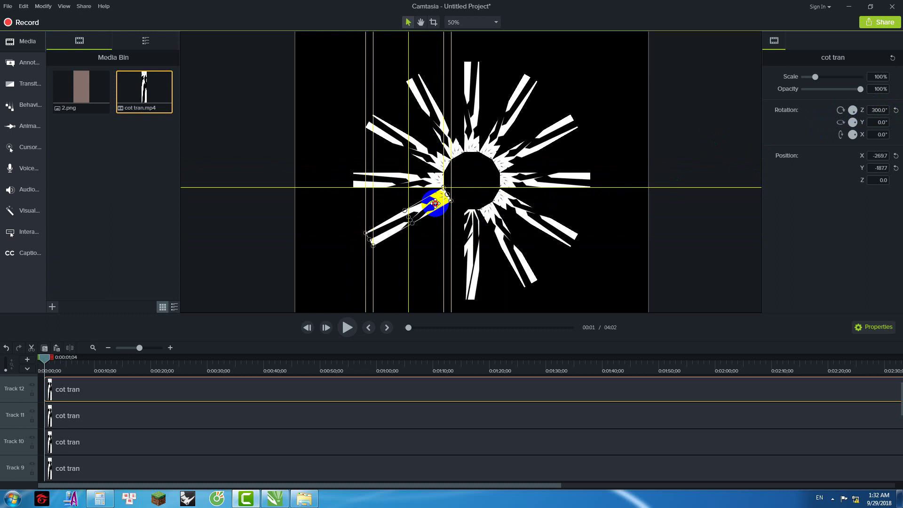
Step: Add a final copy rotated 330° and move it into the last gap of the ring
key("ctrl+c")
key("ctrl+v")
left_click(851, 110)
left_click(877, 110)
type("330")
key("Return")
left_click_drag(418, 188, 482, 178)
scroll(539, 147, "down", 4)
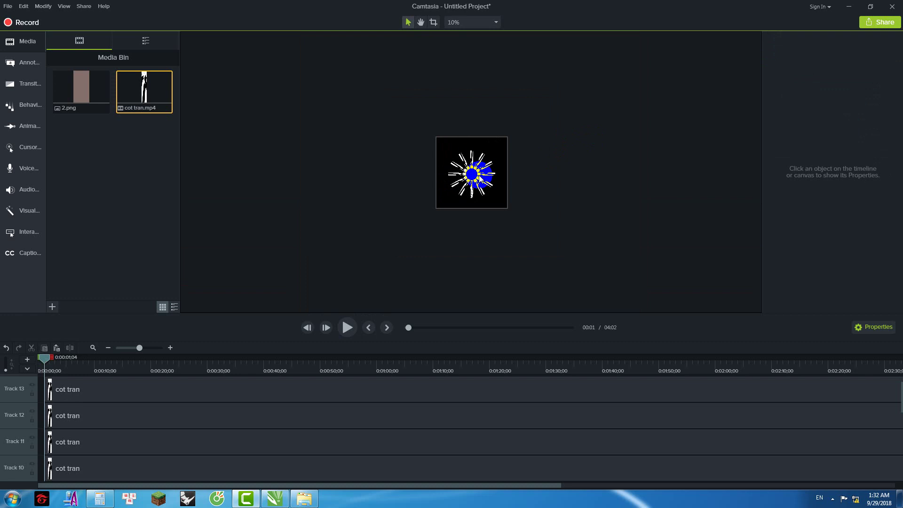
Step: Select all the cot tran clips, move them to start at 0:00, and rewind the playhead
left_click(136, 394)
scroll(120, 407, "down", 6)
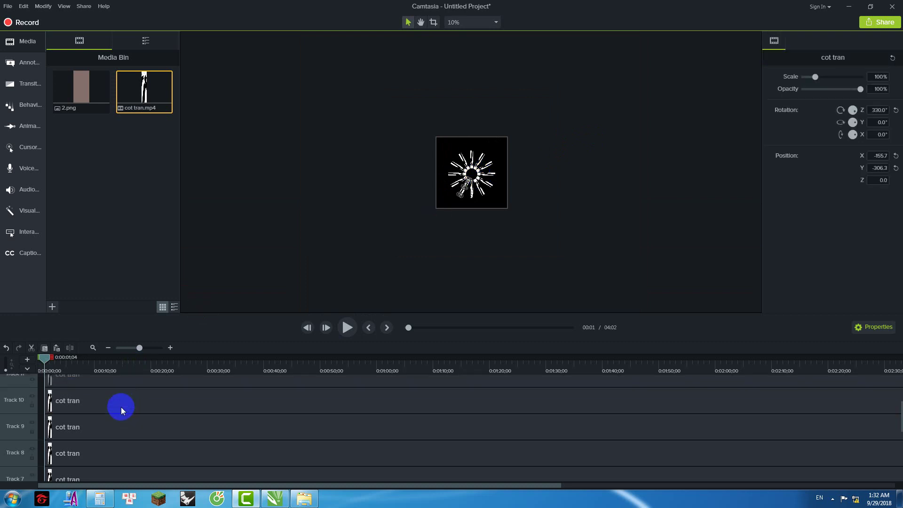
left_click(66, 438)
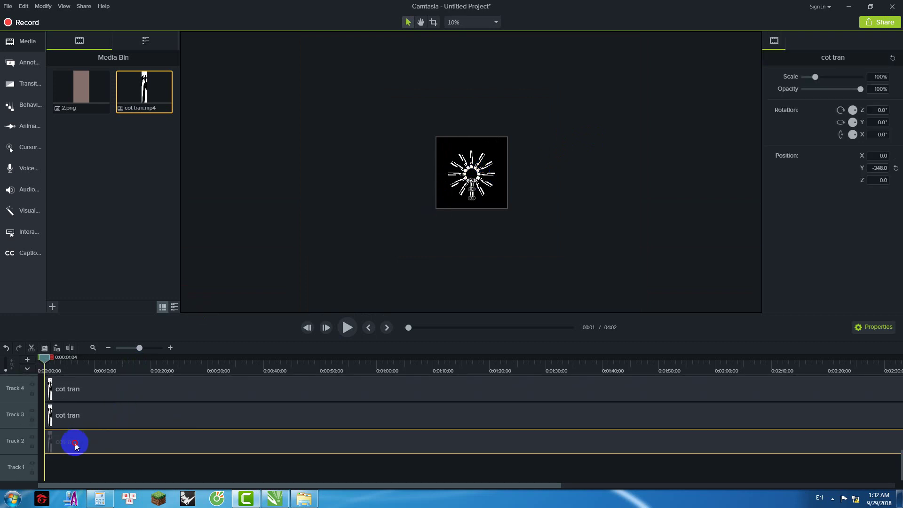
mouse_move(97, 421)
left_mouse_down()
mouse_move(103, 406)
mouse_move(75, 450)
mouse_move(95, 414)
mouse_move(76, 441)
mouse_move(91, 399)
mouse_move(86, 408)
left_mouse_up()
scroll(95, 419, "up", 3)
scroll(95, 414, "up", 3)
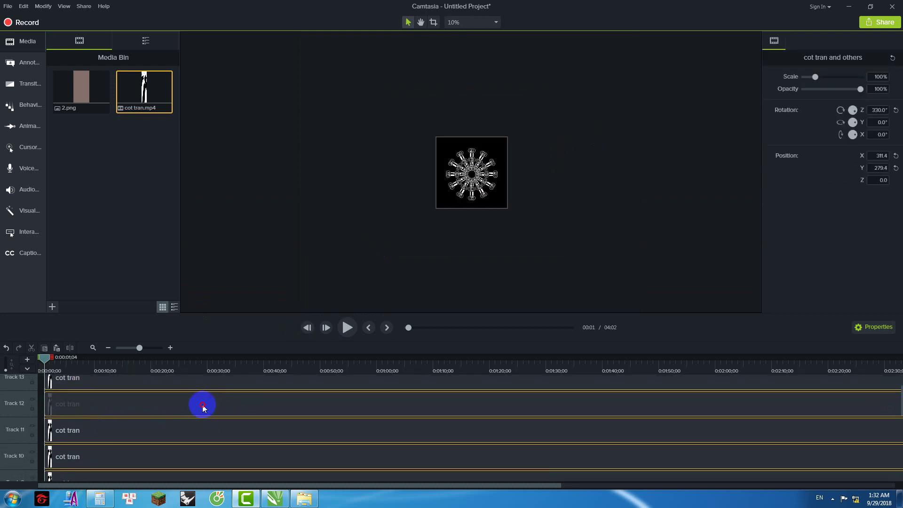
left_click_drag(202, 405, 151, 409)
left_click_drag(41, 359, 28, 362)
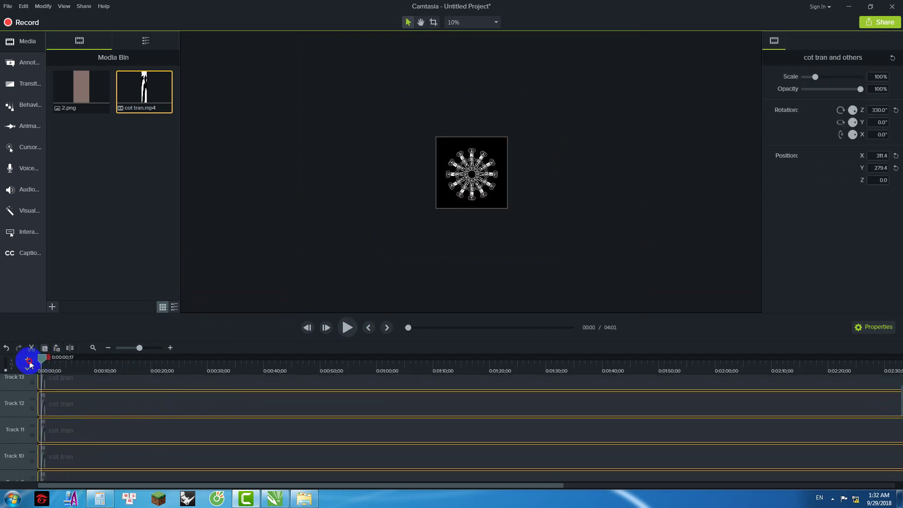
left_click(515, 232)
Step: Play back the kaleidoscope star, skipping ahead to about 0:34 and 0:59
left_click(347, 327)
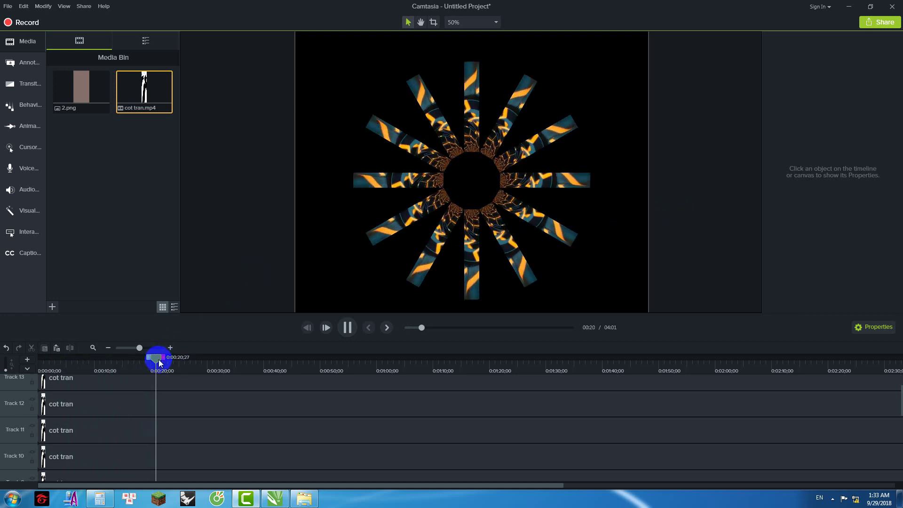
left_click_drag(169, 360, 241, 360)
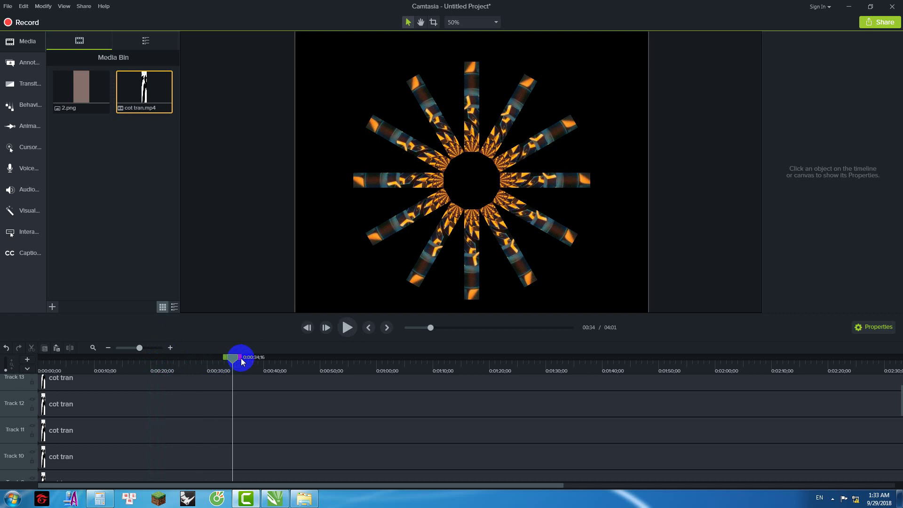
left_click(347, 328)
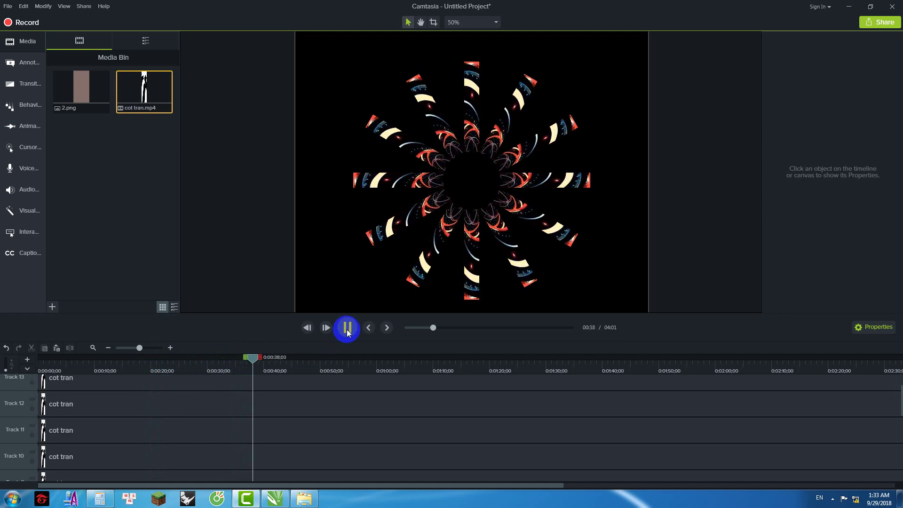
left_click_drag(259, 357, 372, 360)
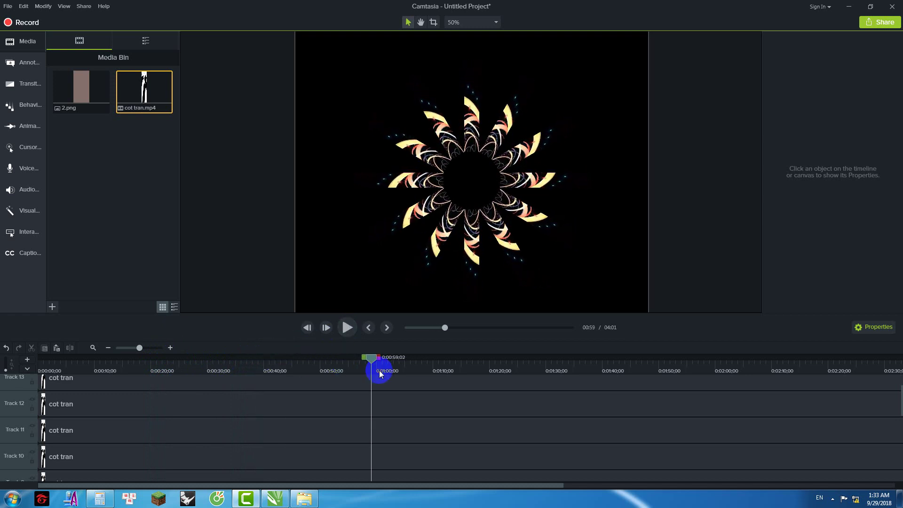
left_click(348, 328)
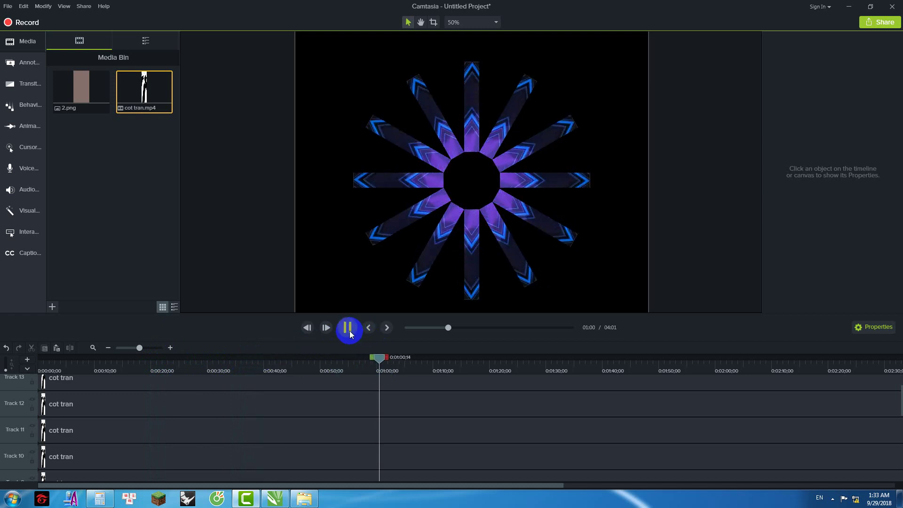
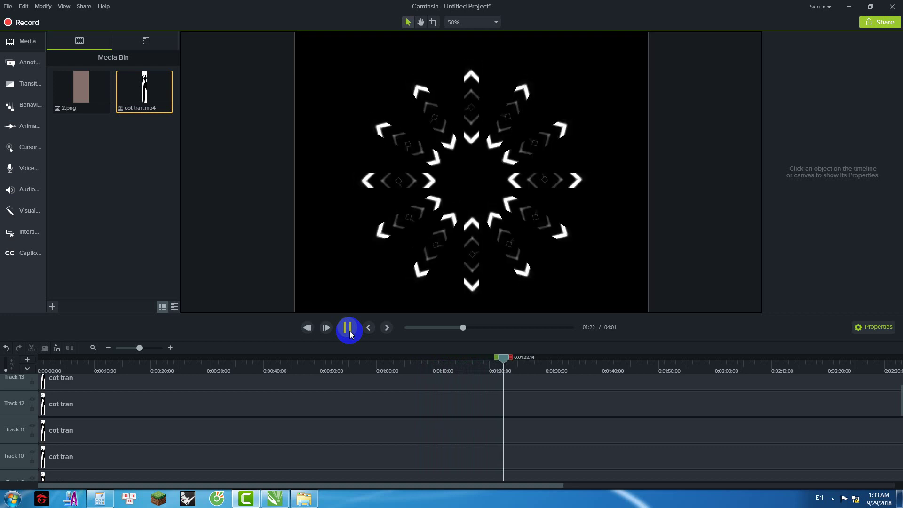
Step: Play the kaleidoscope preview from about 2:35 and pause on the red-and-white chevron star at 2:53
left_click_drag(477, 485, 594, 494)
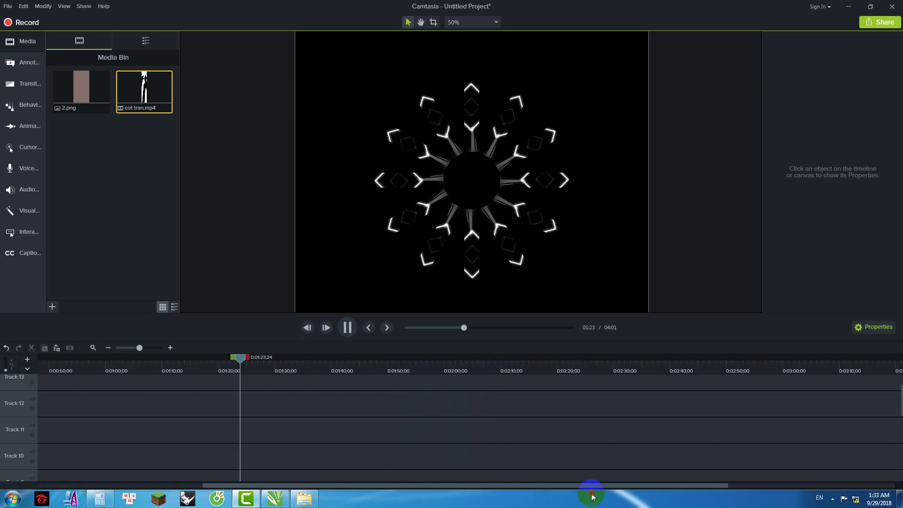
left_click_drag(228, 362, 477, 362)
left_click(616, 402)
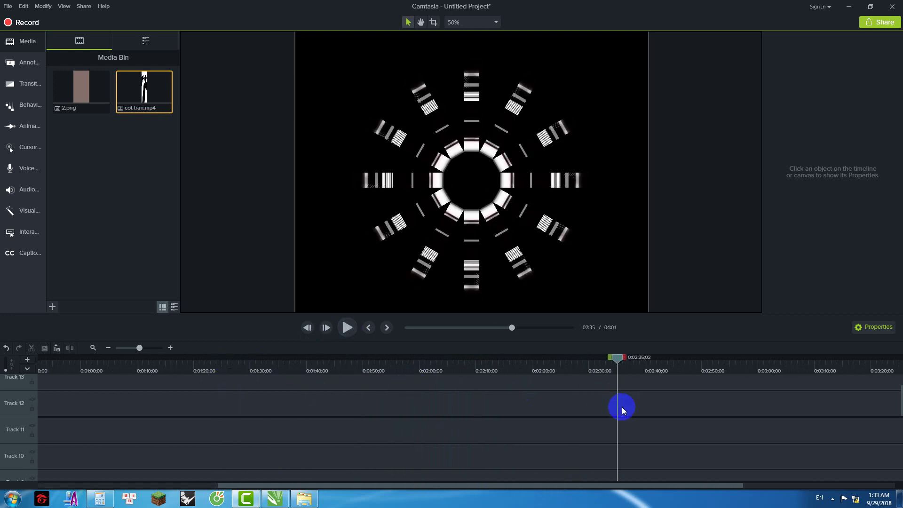
left_click_drag(637, 485, 750, 487)
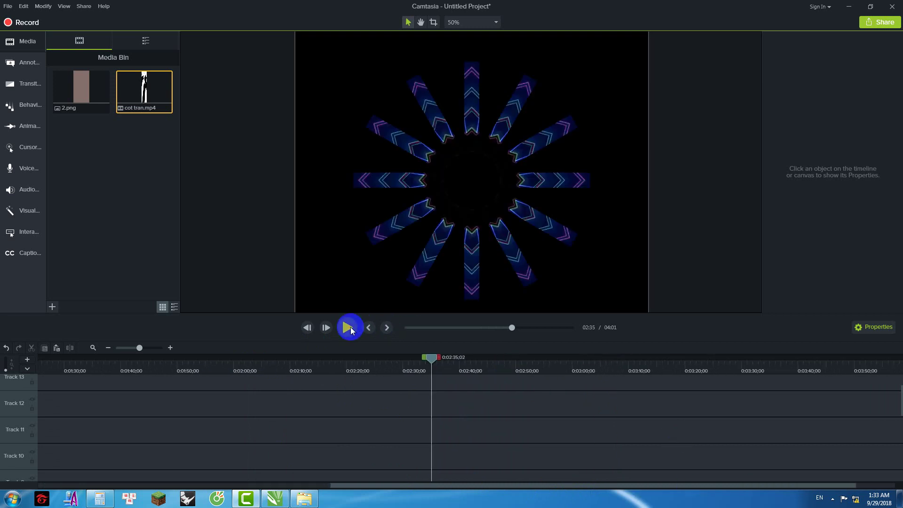
left_click(347, 327)
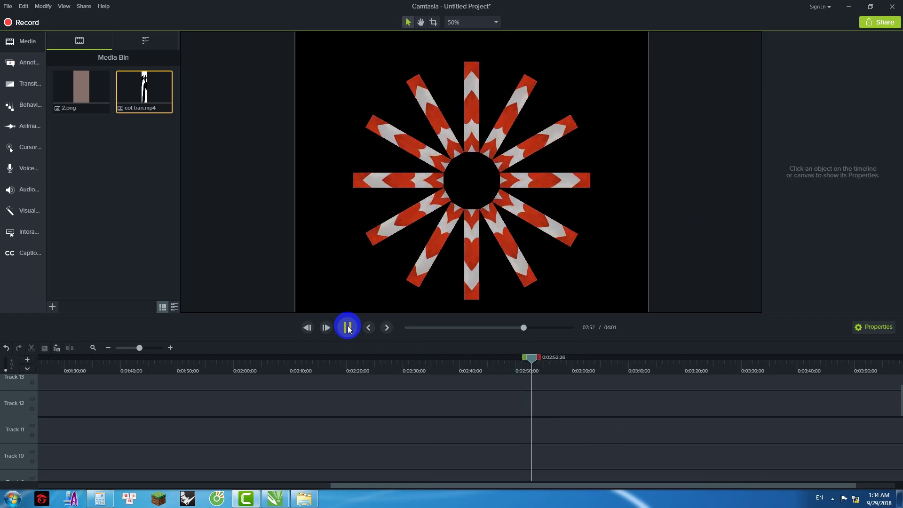
left_click(348, 328)
scroll(550, 206, "down", 3)
scroll(479, 173, "up", 1)
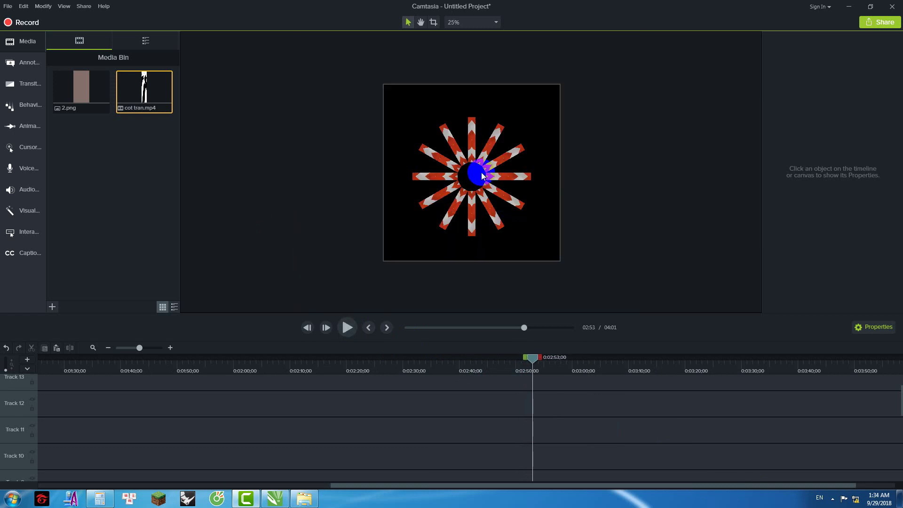
Step: Select, then deselect, the cot tran clip on Track 13
left_click(398, 386)
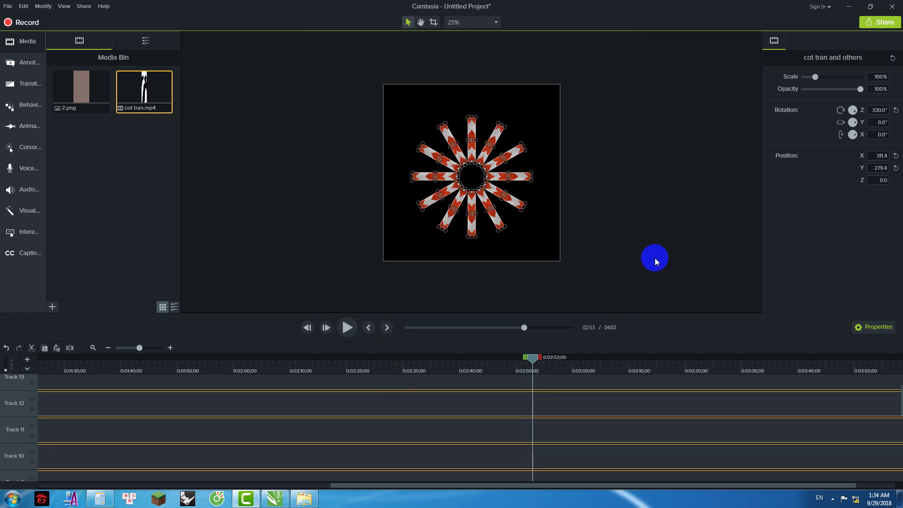
left_click(654, 257)
scroll(494, 152, "up", 1)
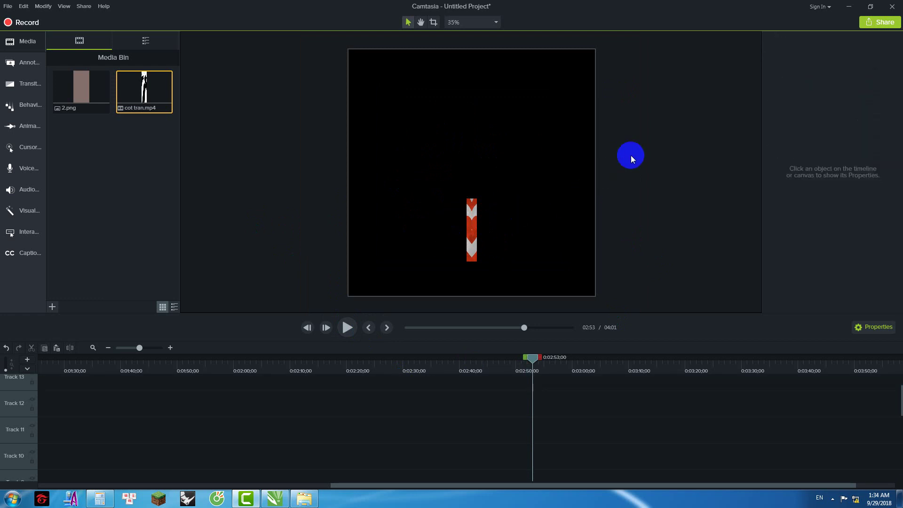
Step: Check the 1500 × 1500 canvas in Project Settings, cancel, and call up the canvas menu again
right_click(632, 156)
left_click(653, 221)
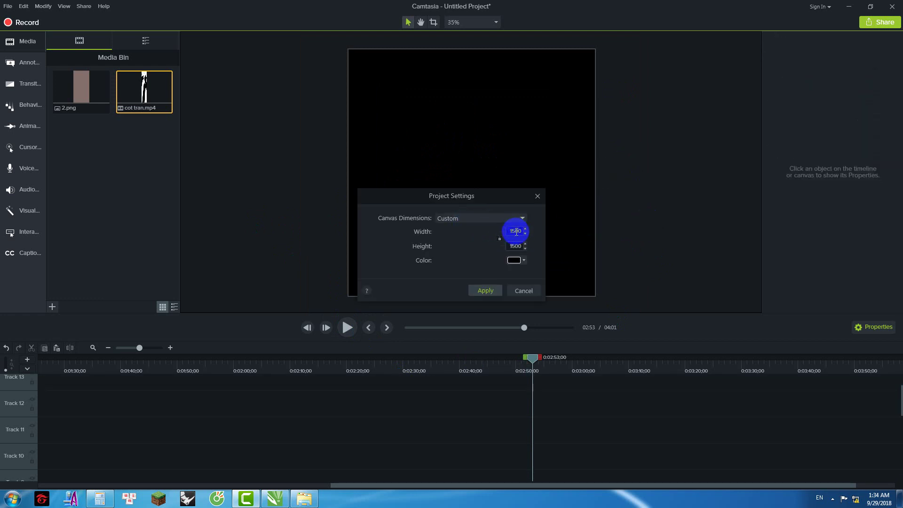
left_click(524, 288)
left_click(494, 227)
left_click(595, 202)
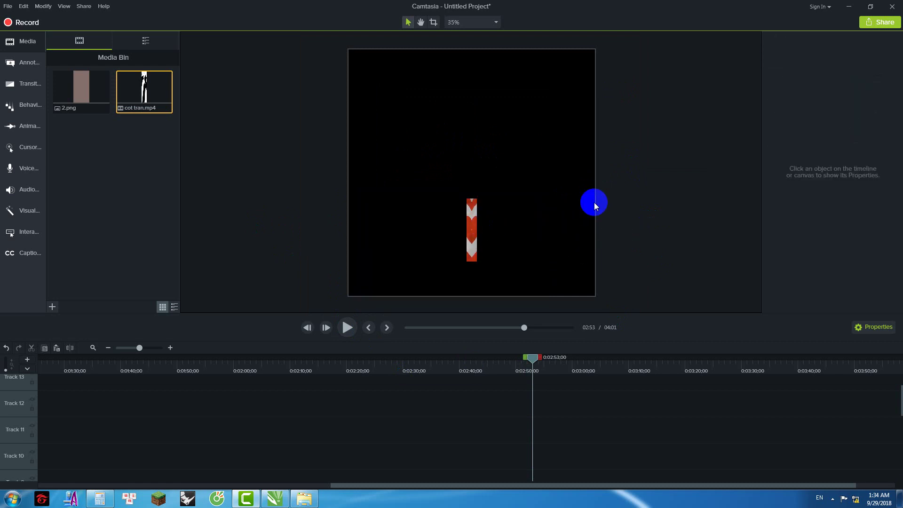
right_click(590, 202)
Step: Reopen Project Settings, then try the numbers 16, 32 and 15 in Calculator before clearing
left_click(612, 262)
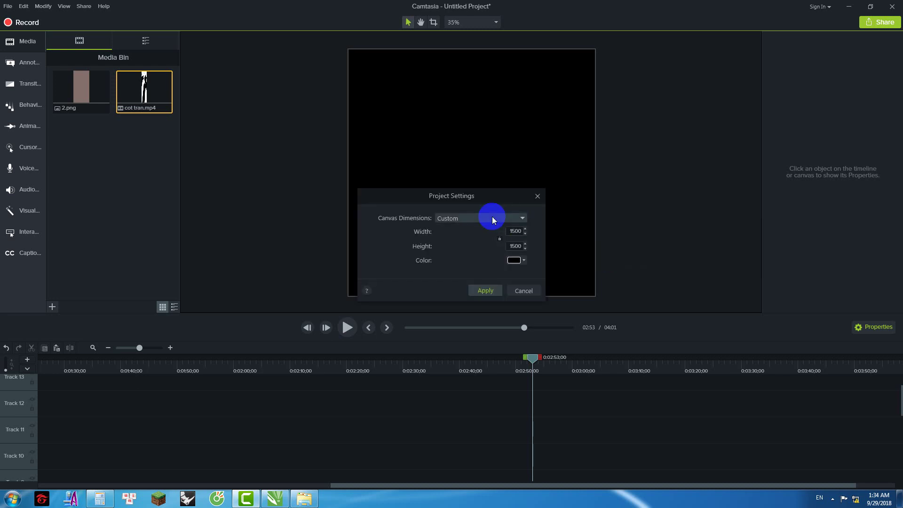
left_click(97, 500)
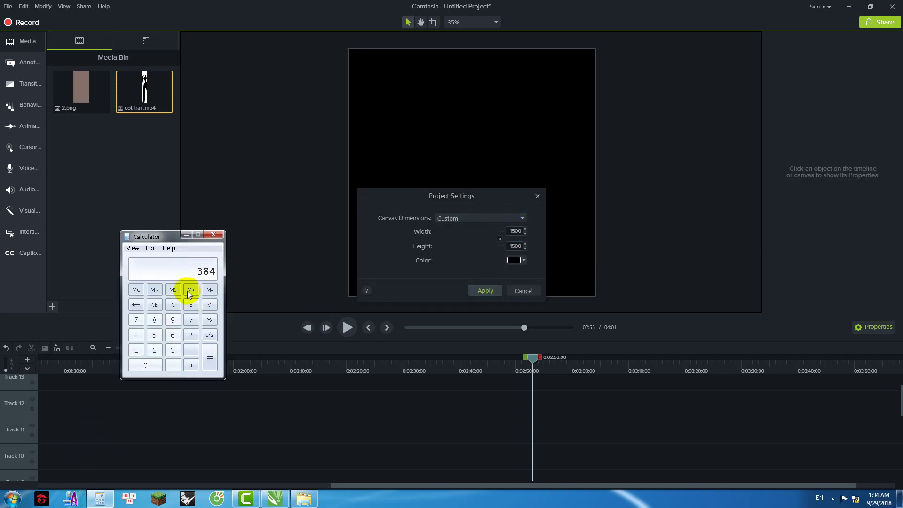
left_click(136, 349)
left_click(173, 336)
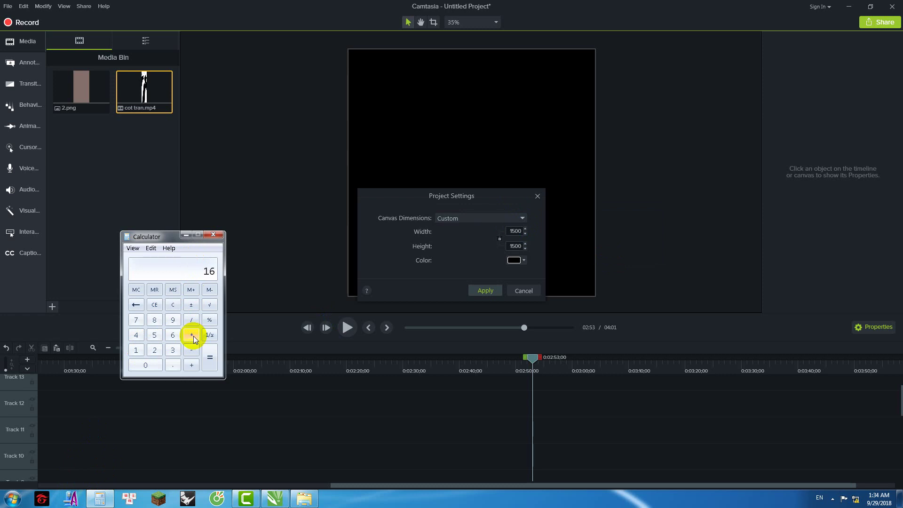
left_click(172, 305)
left_click(173, 351)
left_click(155, 350)
left_click(137, 351)
left_click(155, 335)
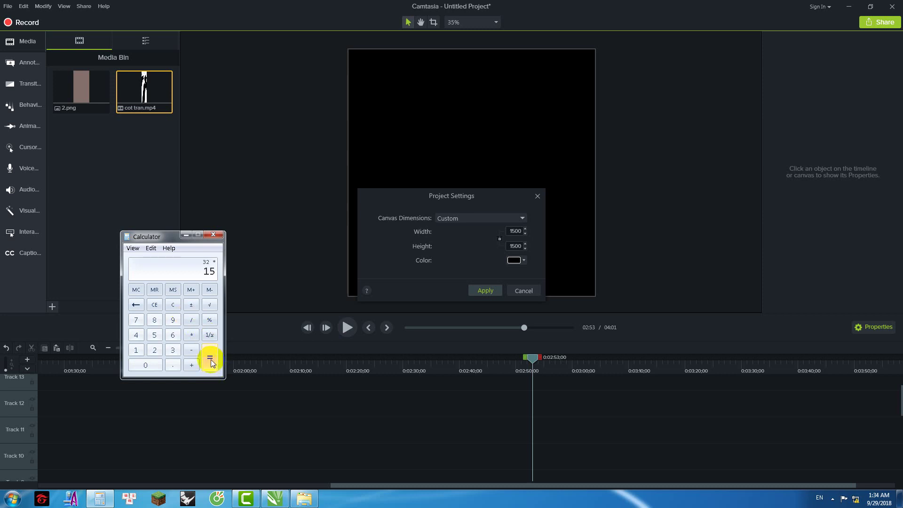
left_click(173, 306)
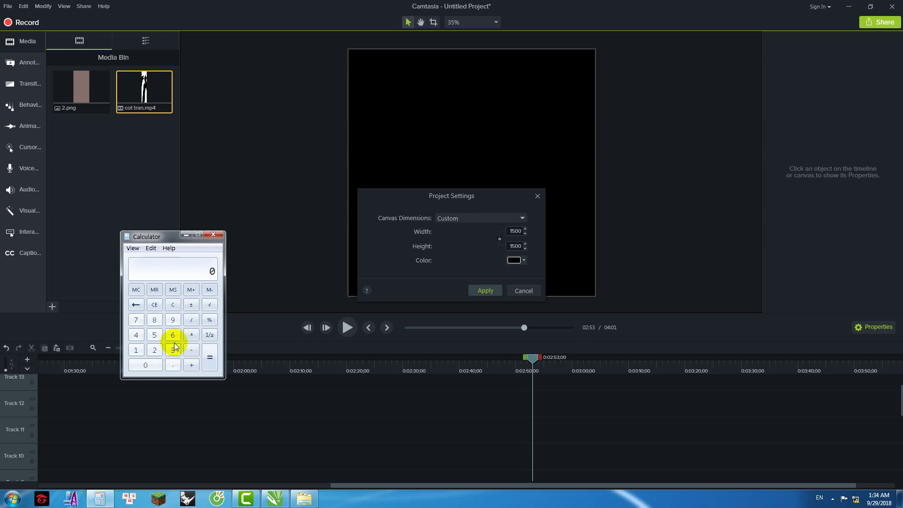
Step: Work out the trial products 6 × 5 and 12 × 3 = 36, then clear Calculator
left_click(173, 335)
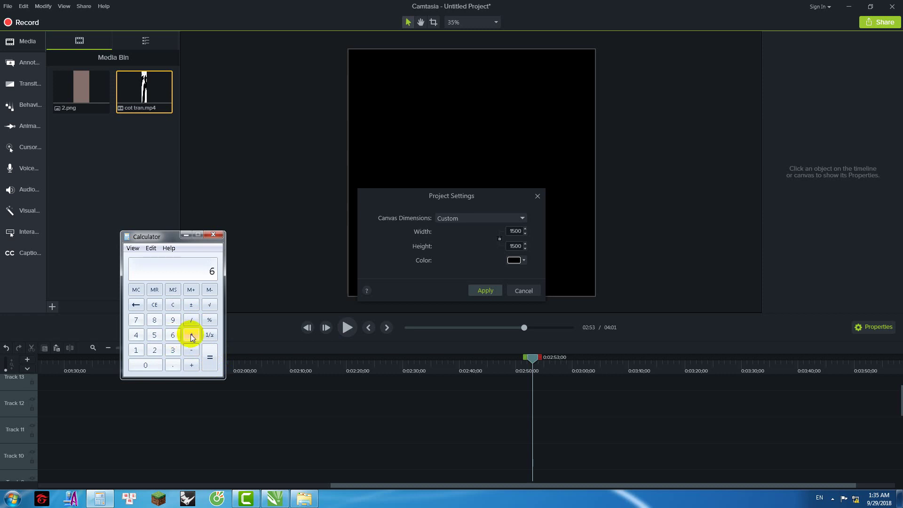
left_click(191, 335)
left_click(154, 335)
left_click(209, 356)
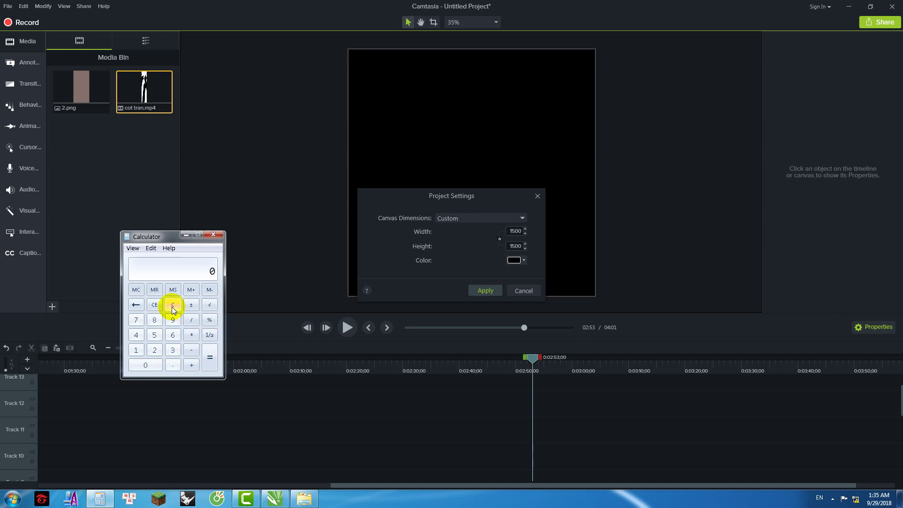
left_click(136, 350)
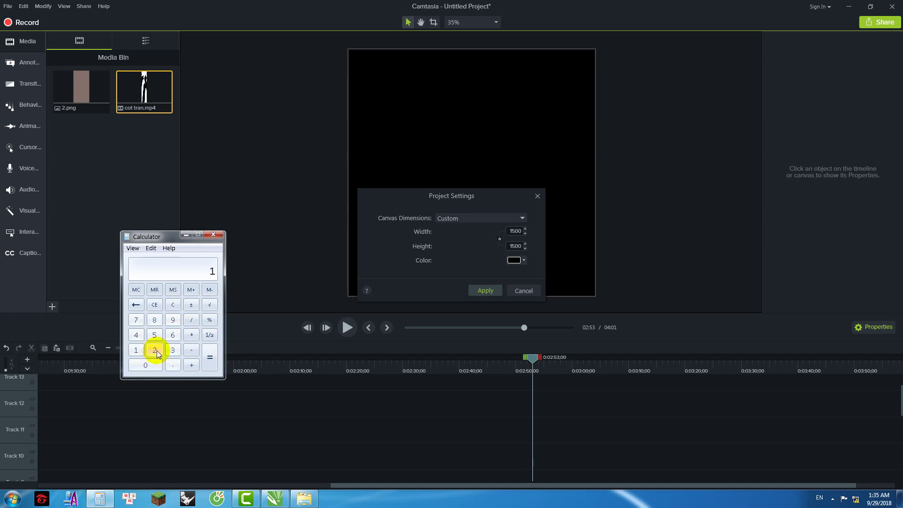
left_click(154, 349)
left_click(191, 335)
left_click(173, 350)
left_click(210, 357)
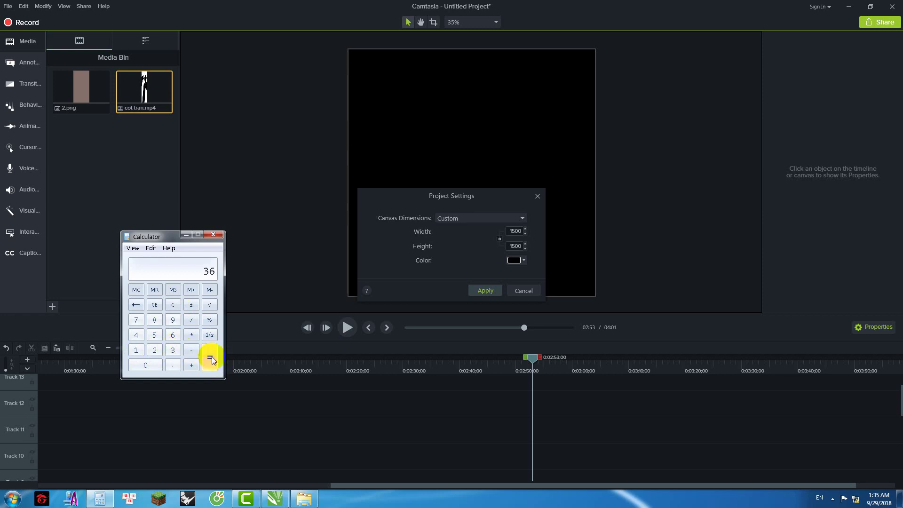
left_click(173, 306)
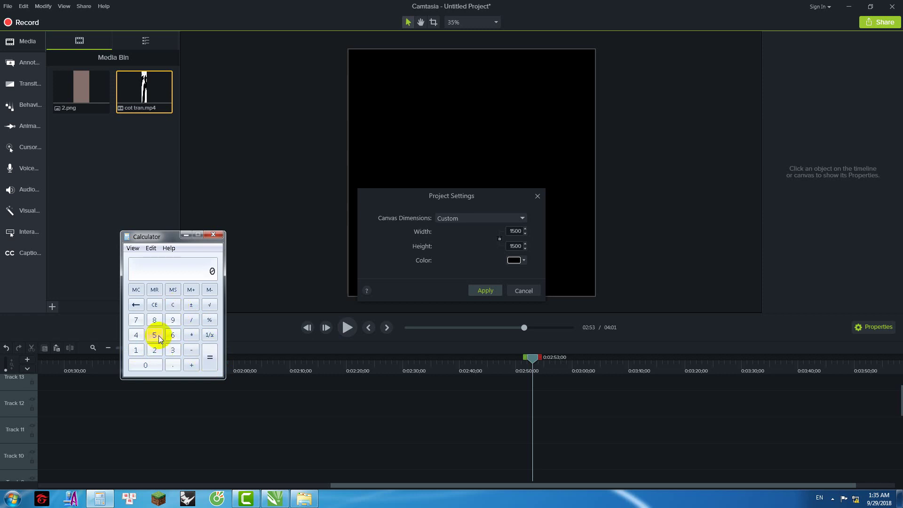
Step: Compute 6 × 3 × 32 × 4 = 2304 and select the 1500 width value in Project Settings
left_click(171, 335)
left_click(191, 335)
left_click(172, 350)
left_click(209, 363)
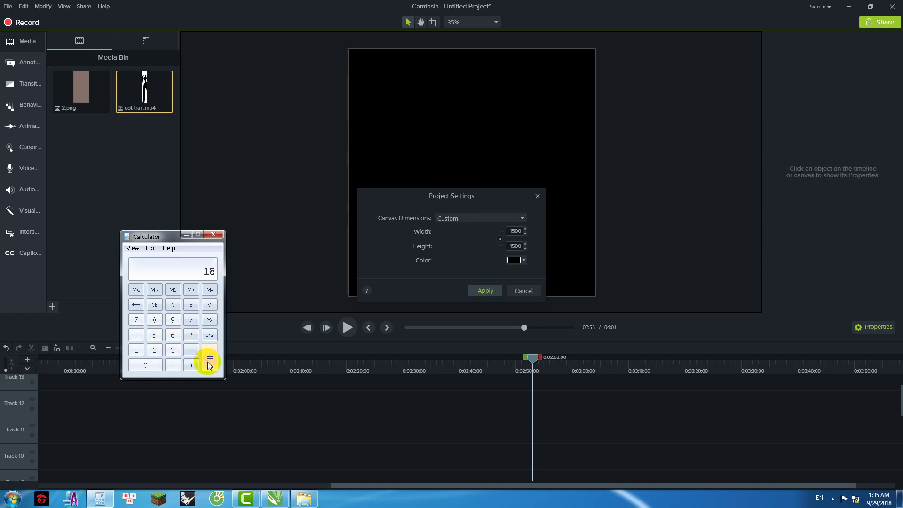
left_click(191, 335)
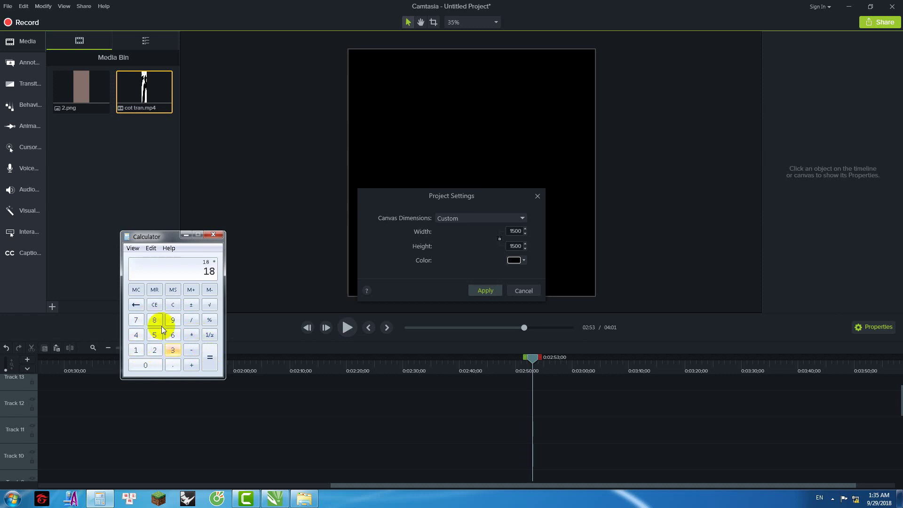
left_click(173, 349)
left_click(155, 350)
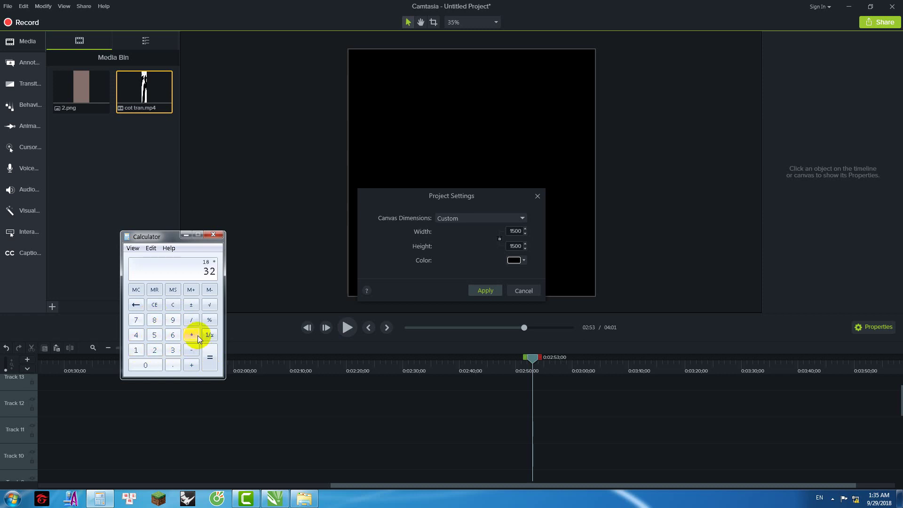
left_click(191, 335)
left_click(136, 335)
left_click(210, 358)
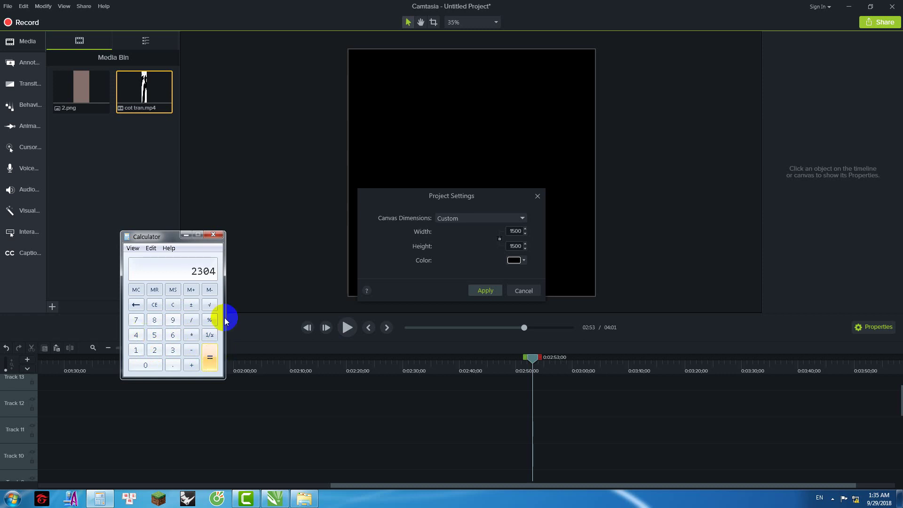
double_click(515, 231)
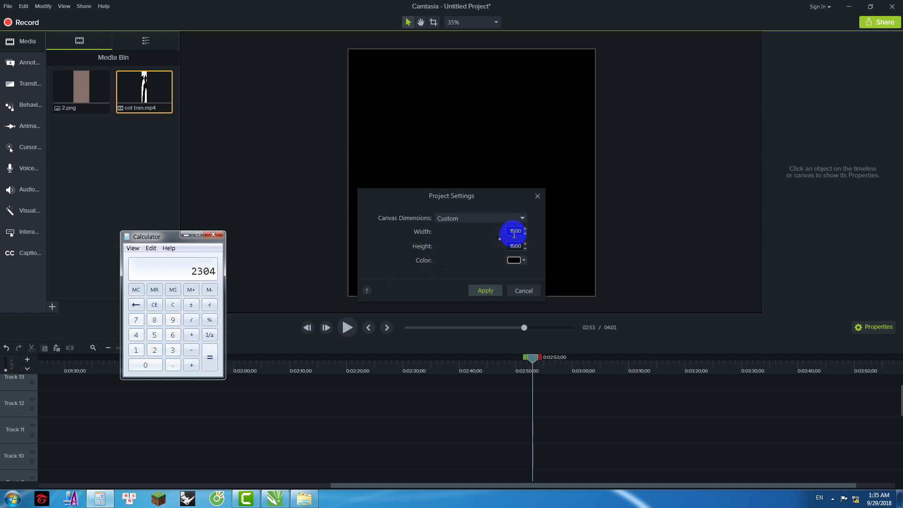
Step: Enter 2304 as the canvas width, then clear Calculator back to 0
type("2304")
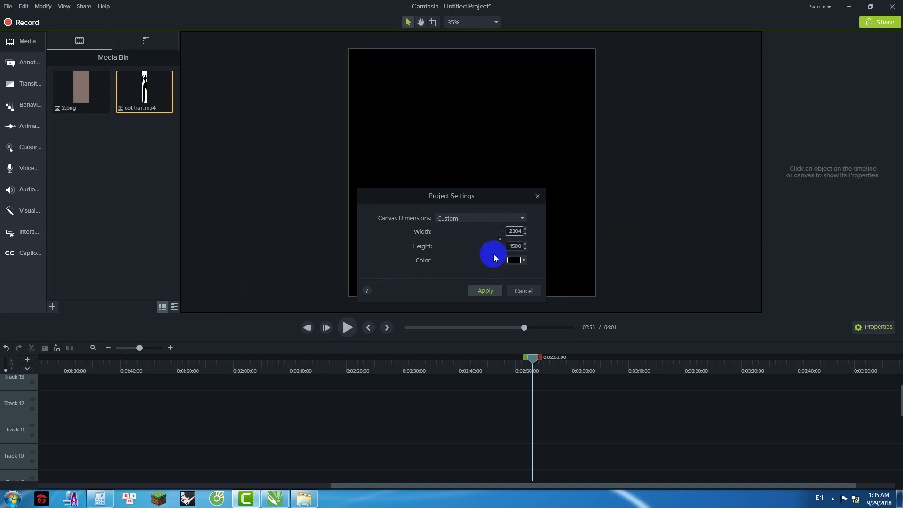
key("Tab")
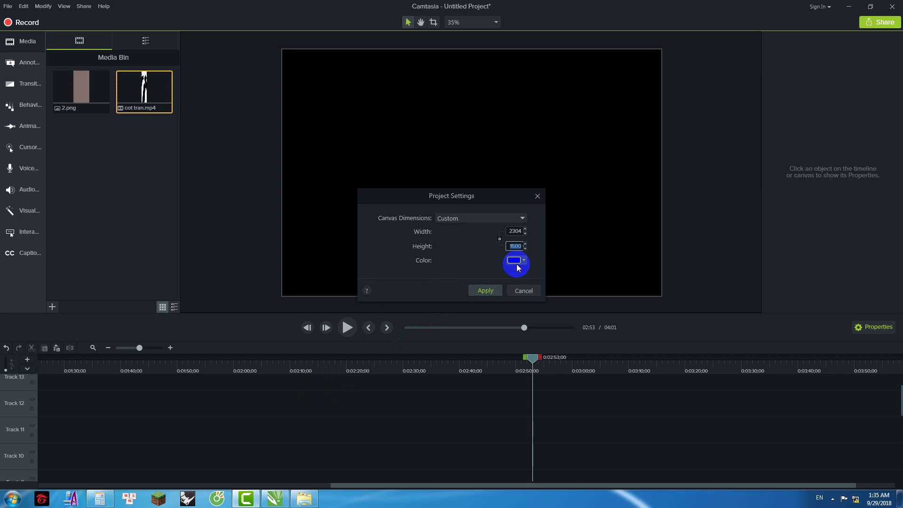
left_click(100, 499)
left_click(166, 306)
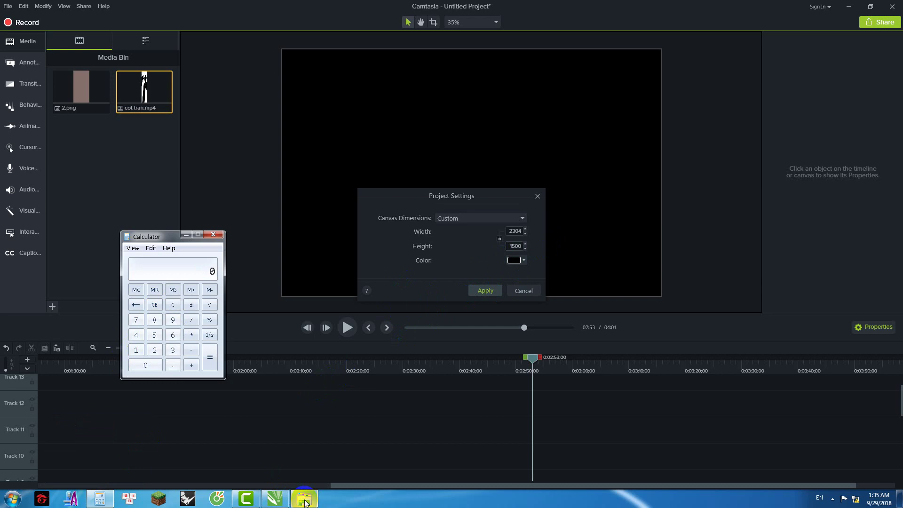
Step: Open the mach hai vach folder, select its MP4, and cancel Camtasia's Project Settings
mouse_move(305, 503)
key("super+d")
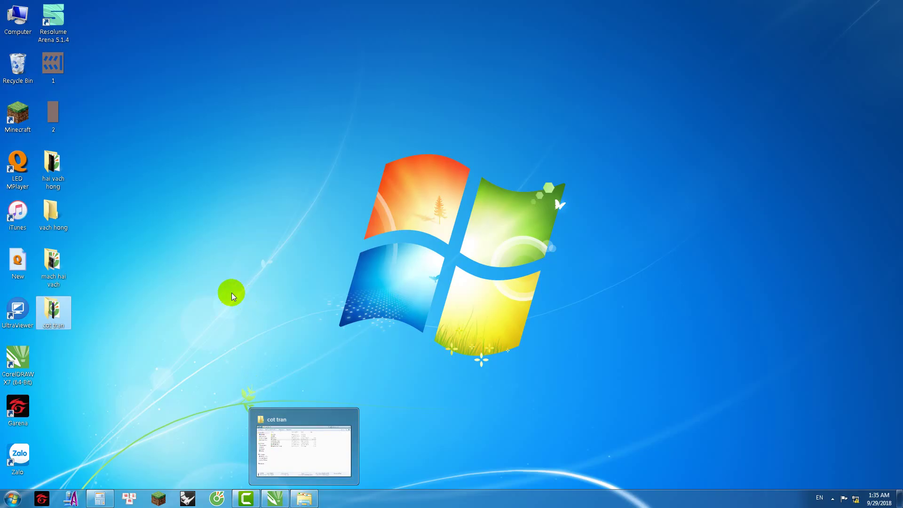
double_click(54, 270)
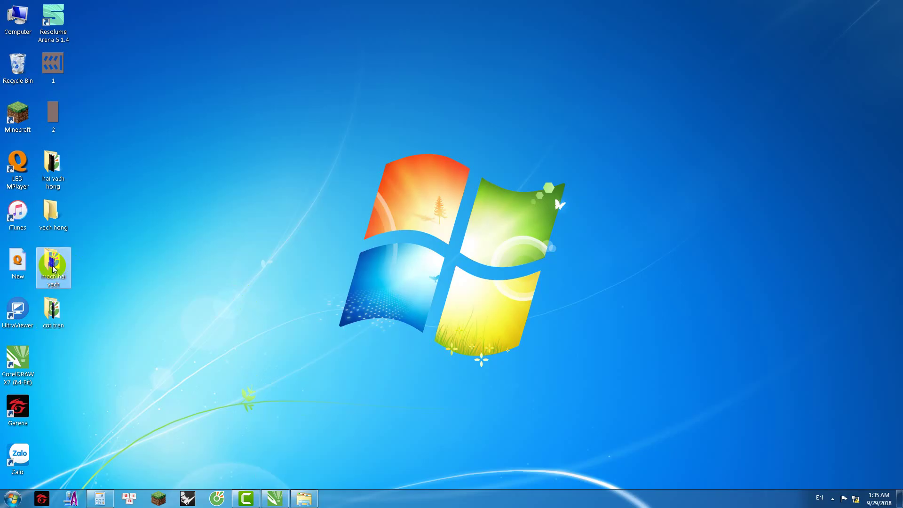
left_click(319, 270)
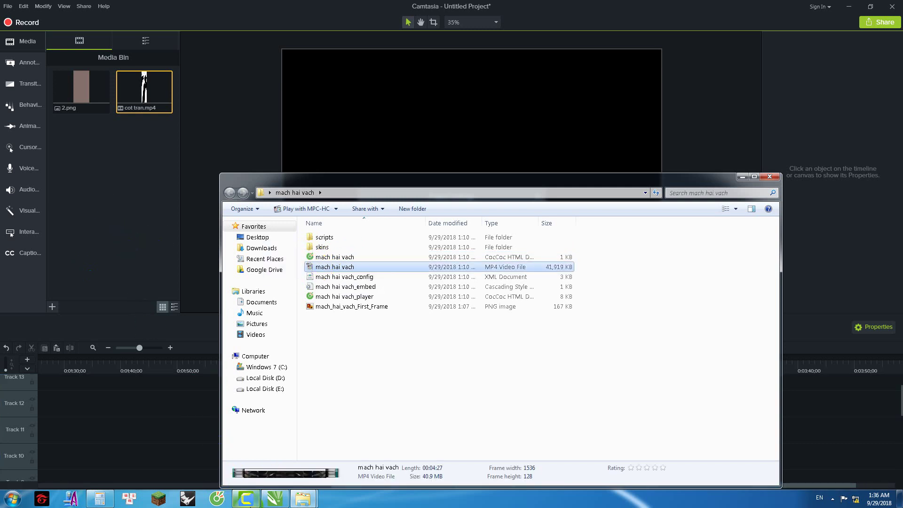
left_click(202, 328)
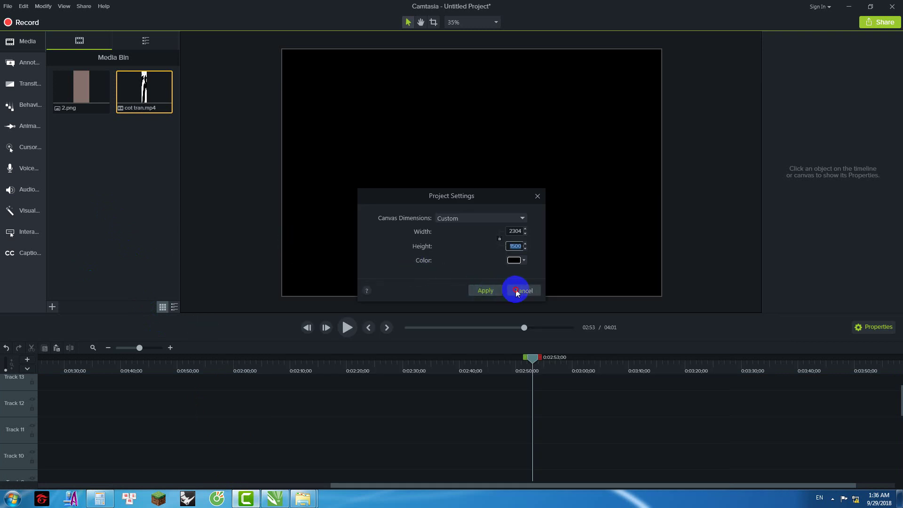
left_click(516, 291)
Step: Drag the mach hai vach MP4 into the Media Bin, put the folder away, and select the clip
left_click(303, 498)
left_click_drag(326, 263, 100, 191)
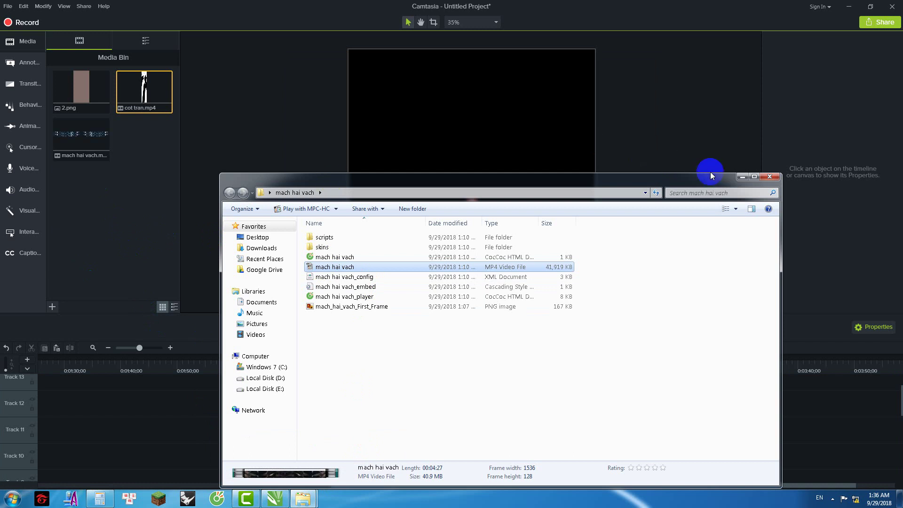
left_click(742, 177)
left_click(81, 135)
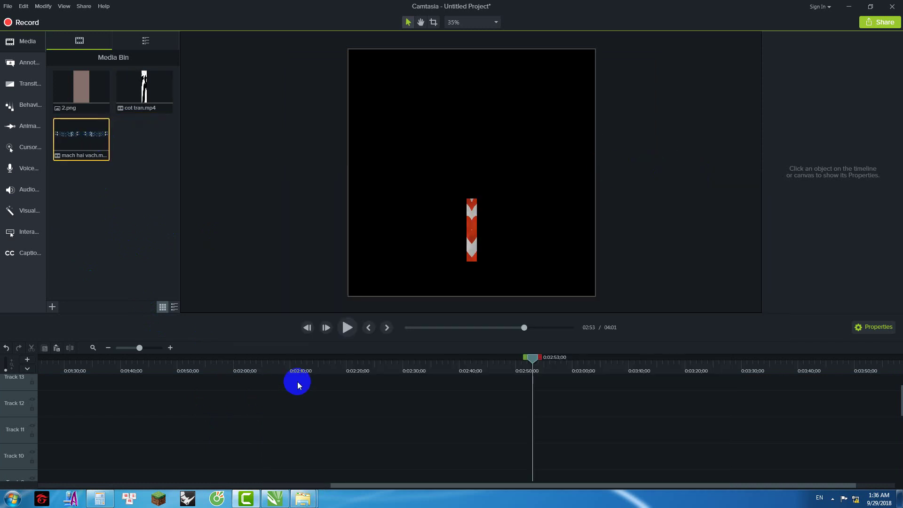
Step: Compute the width 32 × 12 × 4 = 1536 in Calculator
right_click(556, 193)
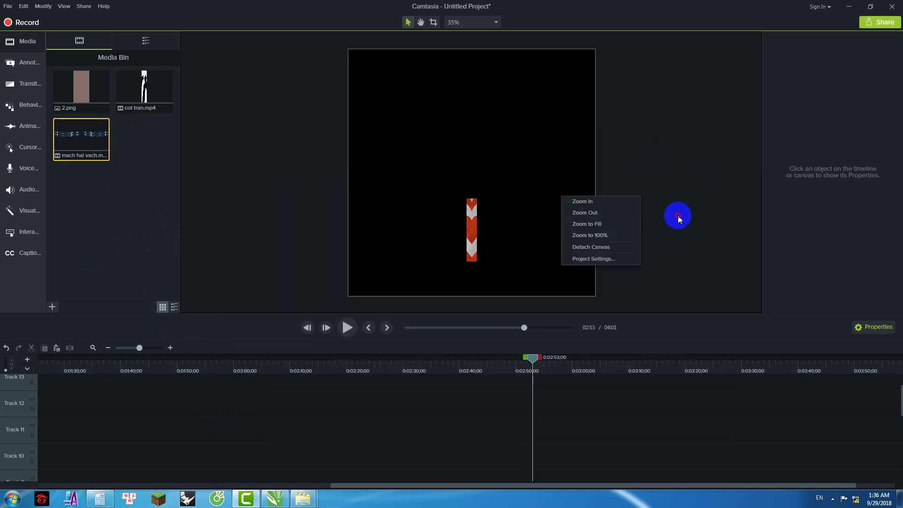
left_click(125, 491)
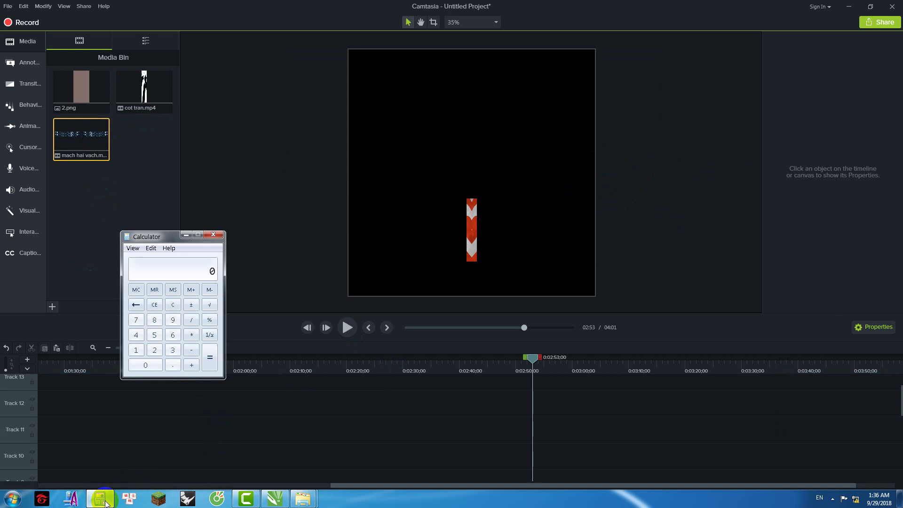
left_click(173, 352)
left_click(154, 350)
left_click(191, 335)
left_click(136, 350)
left_click(154, 350)
left_click(190, 335)
left_click(135, 335)
left_click(210, 357)
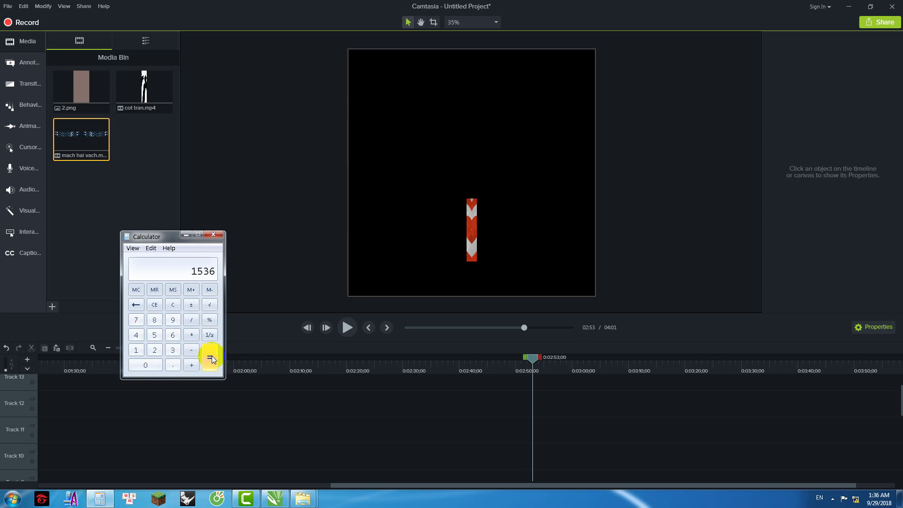
Step: Set the canvas size to 1536 × 128 in Project Settings and apply it
right_click(592, 195)
left_click(613, 262)
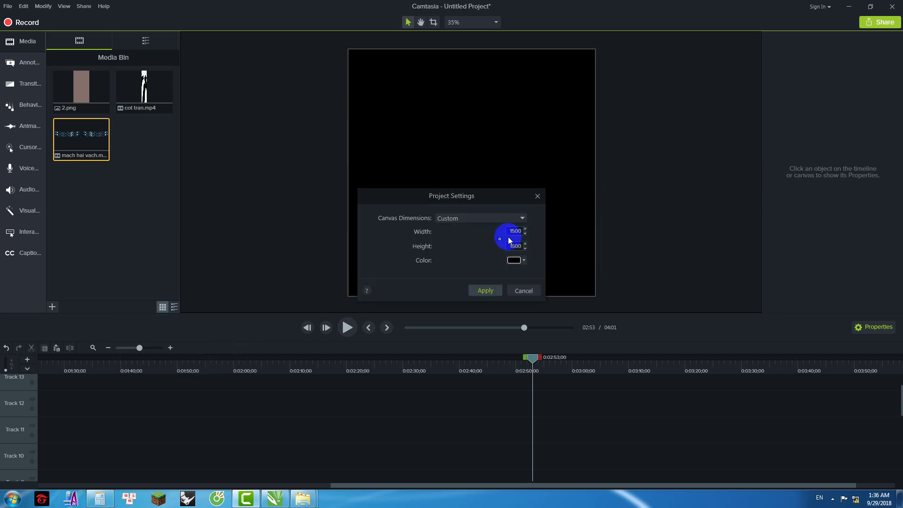
type("1536")
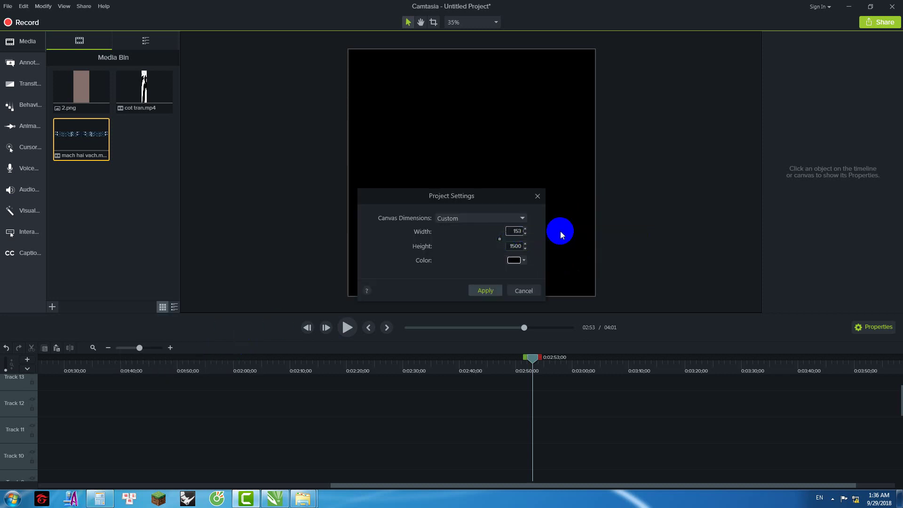
double_click(511, 246)
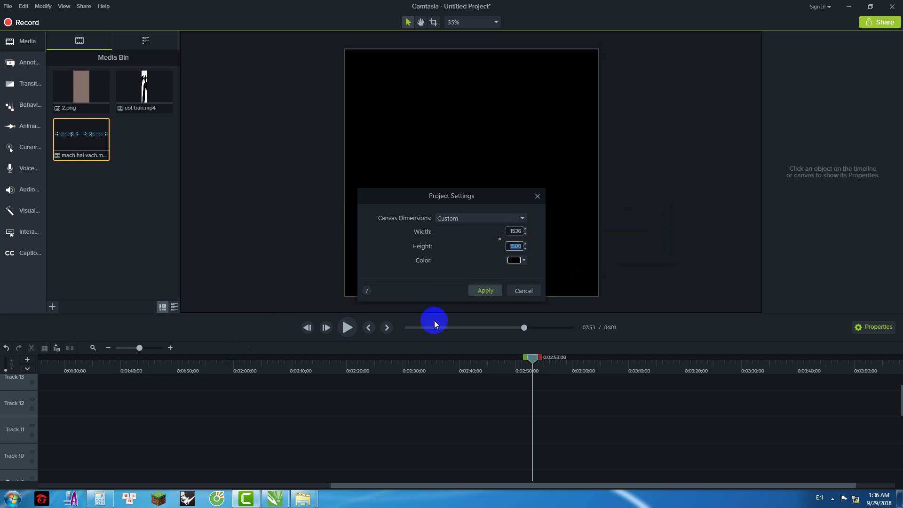
type("128")
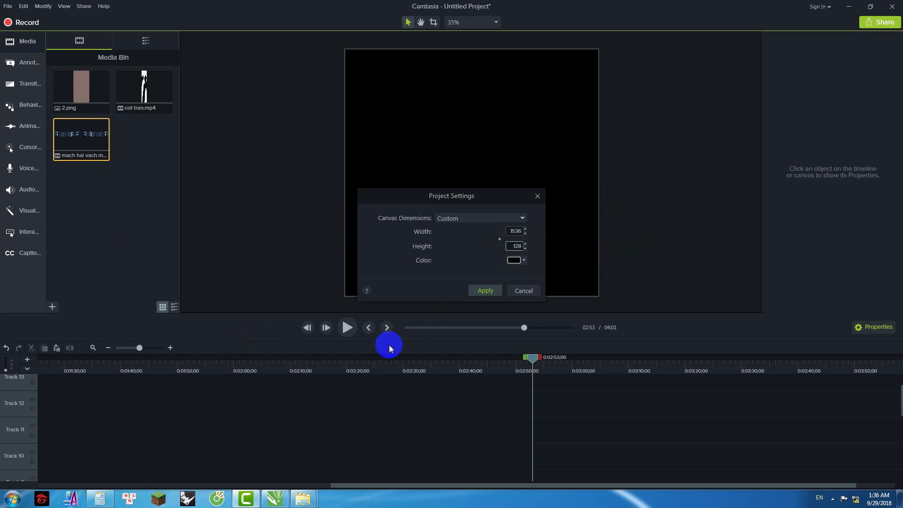
left_click(483, 291)
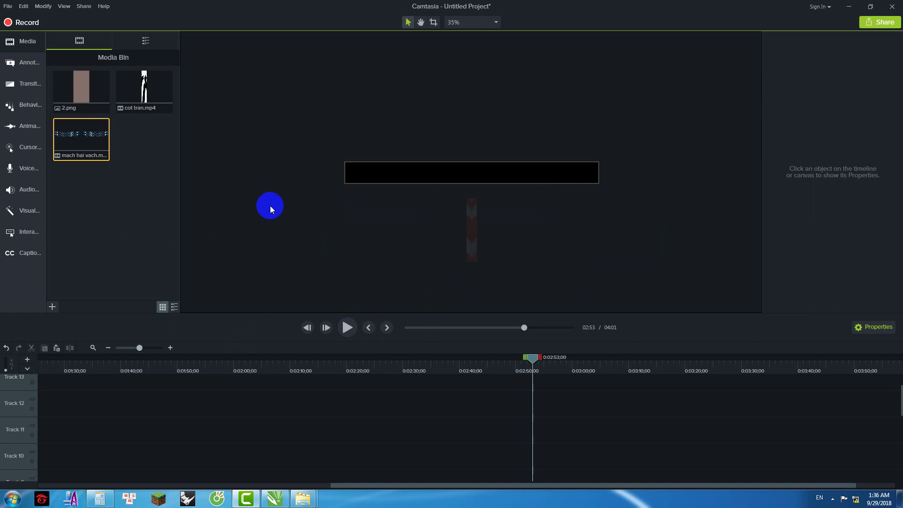
Step: Place the mach hai vach clip on the canvas, then reopen Project Settings
left_click_drag(91, 135, 475, 179)
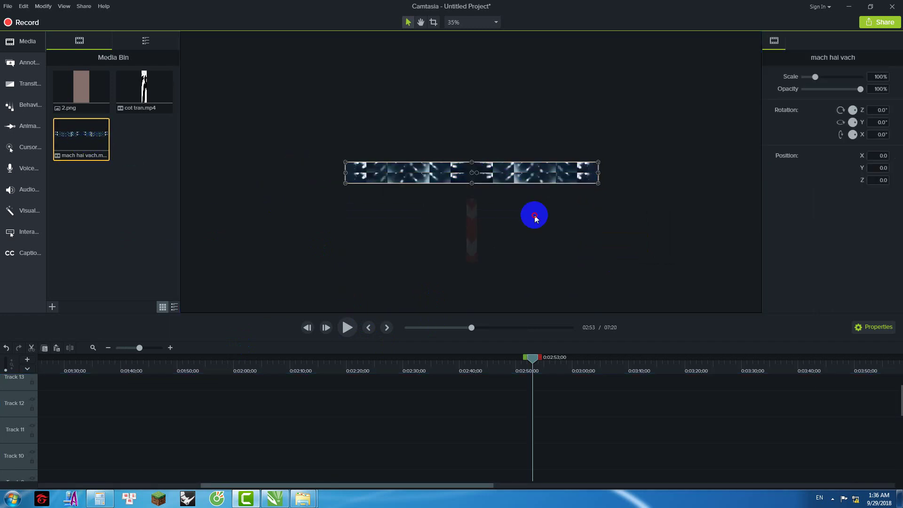
left_click(541, 209)
right_click(621, 158)
left_click(636, 219)
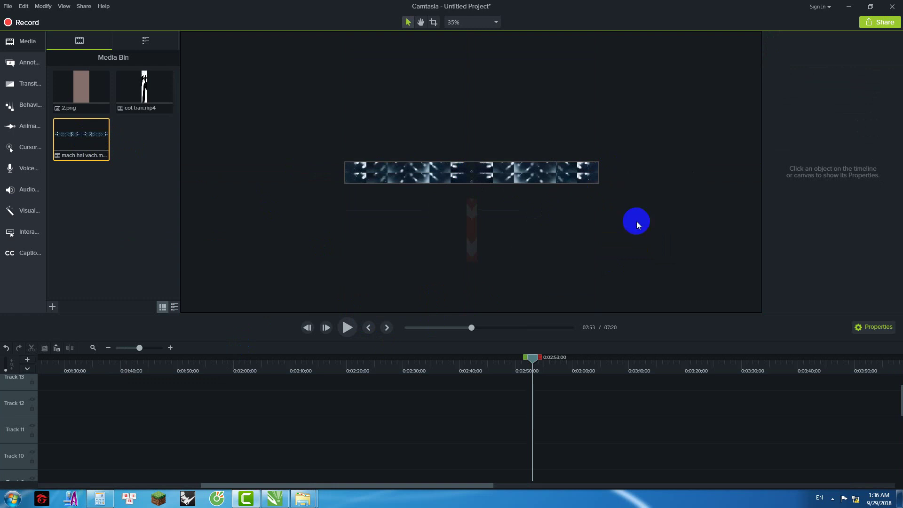
Step: Compute 18 × 32 × 4 = 2304 and enter it as the new canvas width
left_click(99, 498)
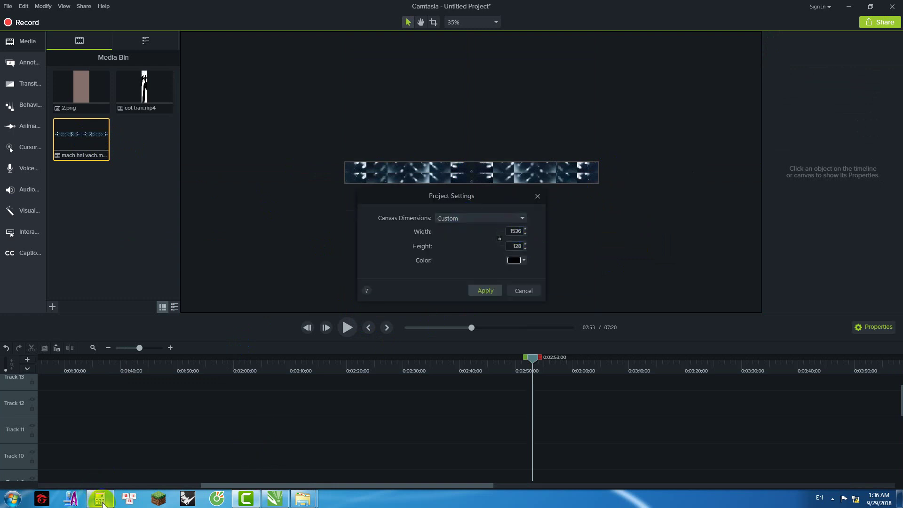
left_click(173, 305)
left_click(136, 350)
left_click(154, 320)
left_click(191, 335)
left_click(172, 350)
left_click(154, 350)
left_click(191, 335)
left_click(136, 335)
left_click(210, 358)
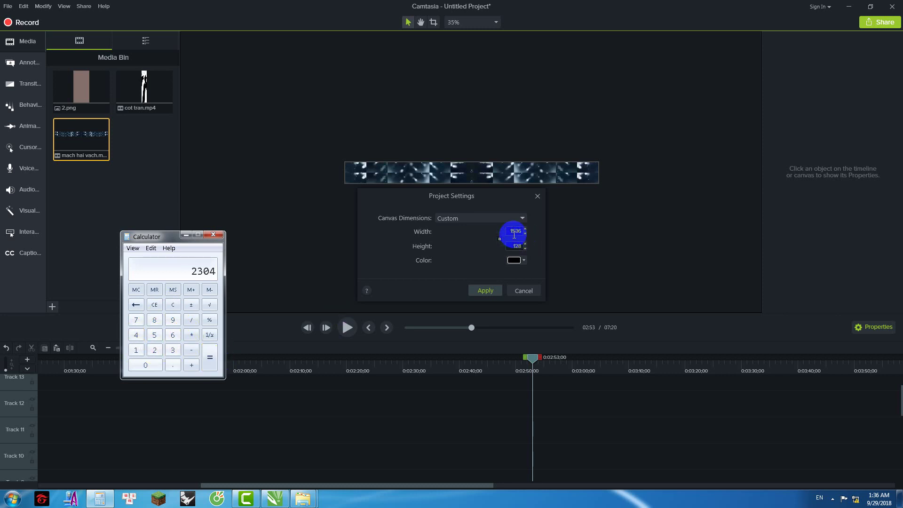
double_click(516, 232)
key("BackSpace")
type("2304")
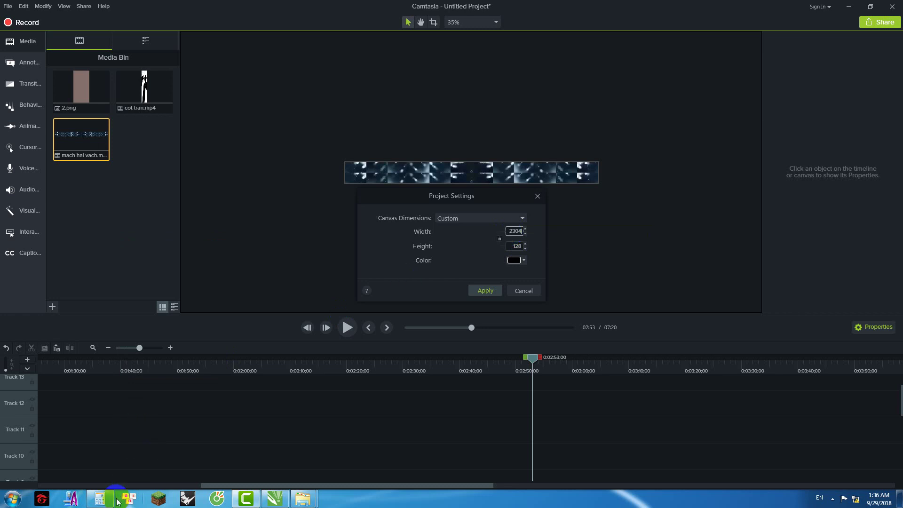
Step: Work out the height 16 × 24 = 384 in Calculator
left_click(101, 499)
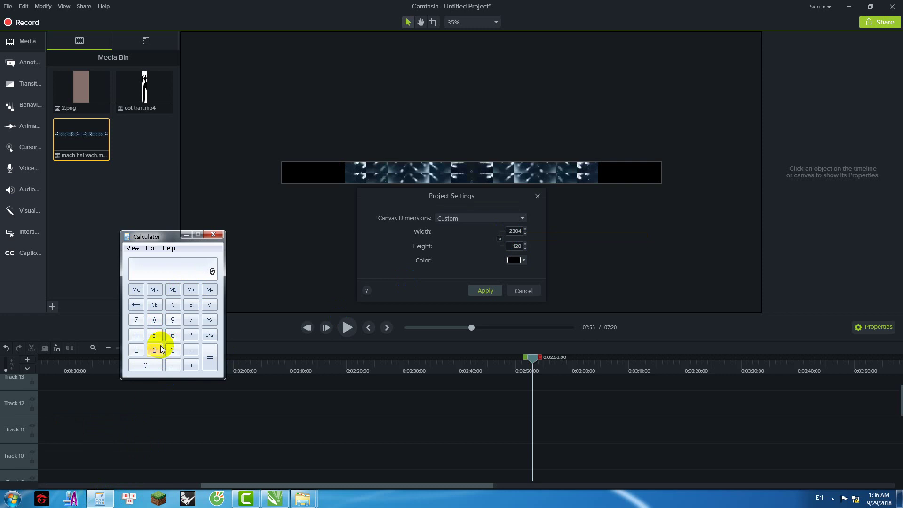
left_click(136, 350)
left_click(173, 338)
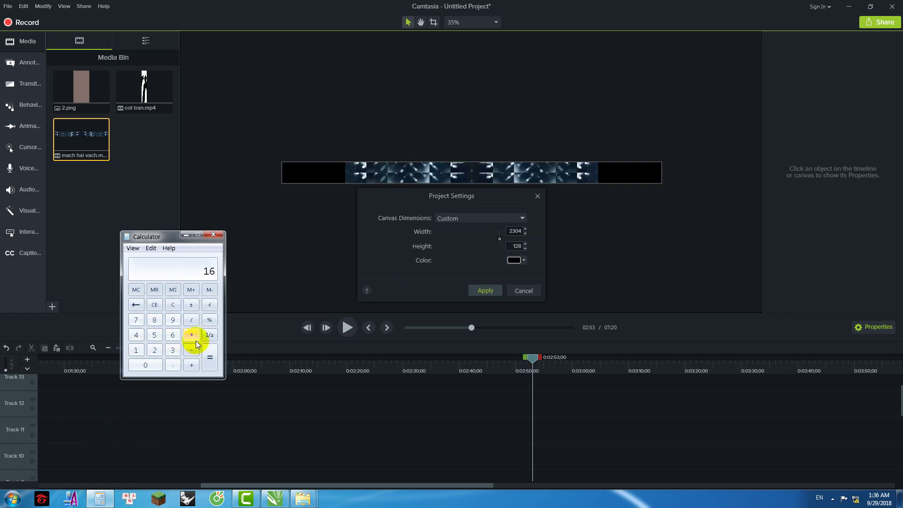
left_click(193, 336)
key("2")
left_click(136, 335)
left_click(209, 360)
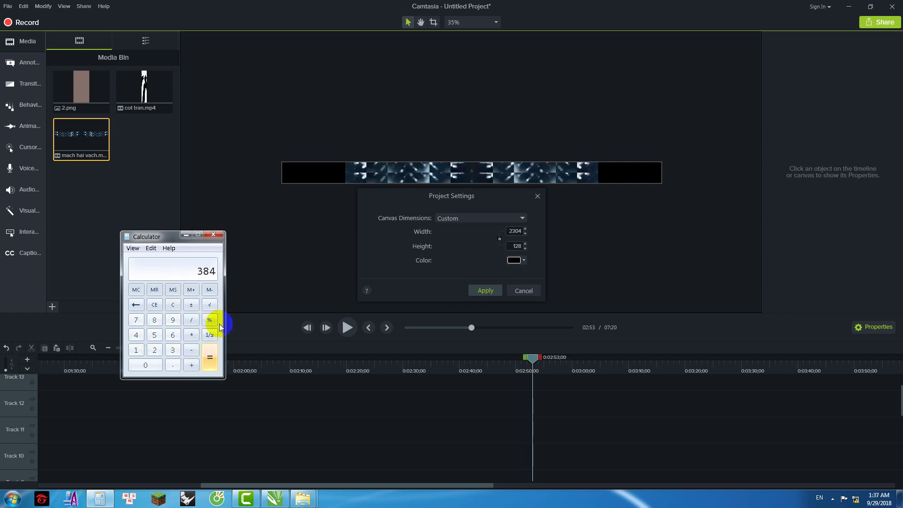
Step: Enter 384 as the height and apply the 2304 × 384 canvas
left_click(186, 234)
type("384")
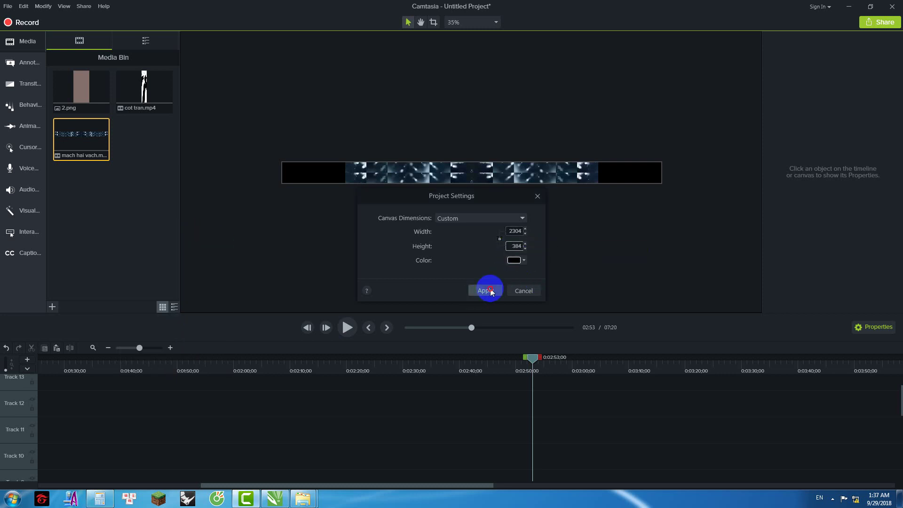
left_click(485, 291)
left_click(577, 173)
Step: Move the mach hai vach bar to the top-right corner of the canvas
left_click(333, 125)
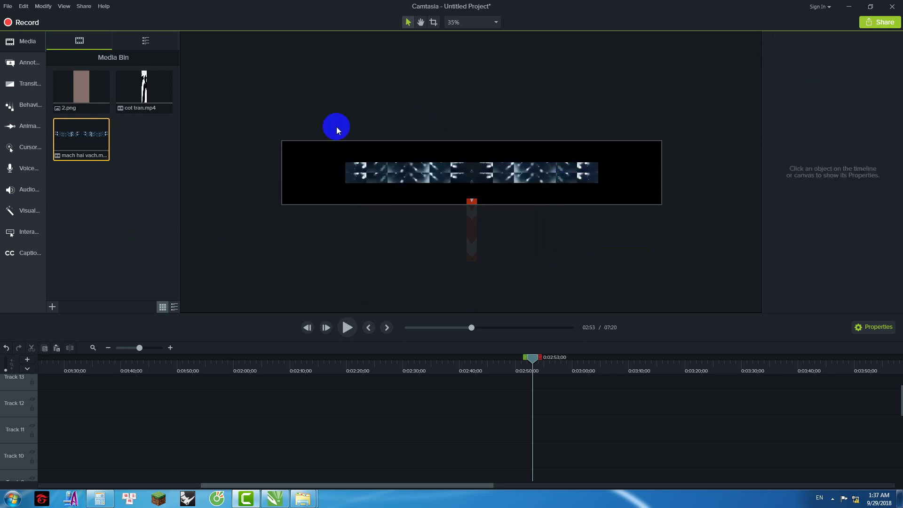
left_click_drag(310, 118, 657, 159)
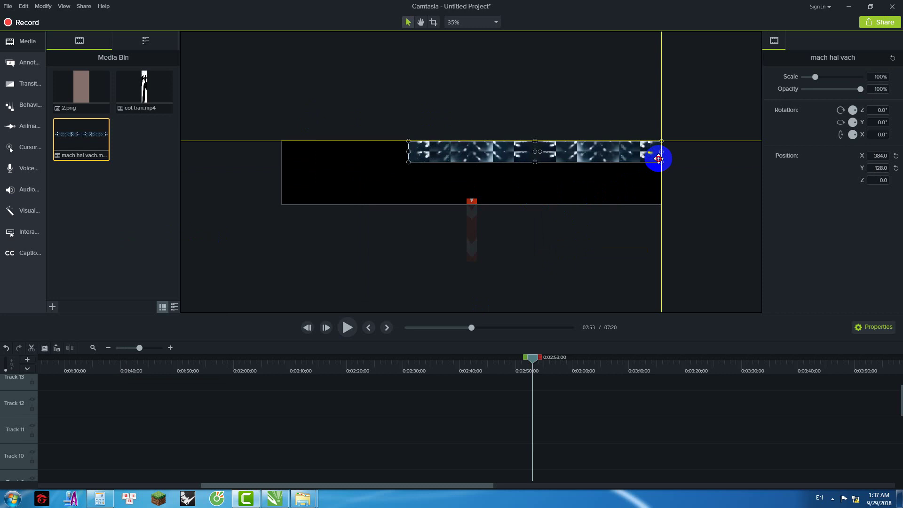
left_click(570, 245)
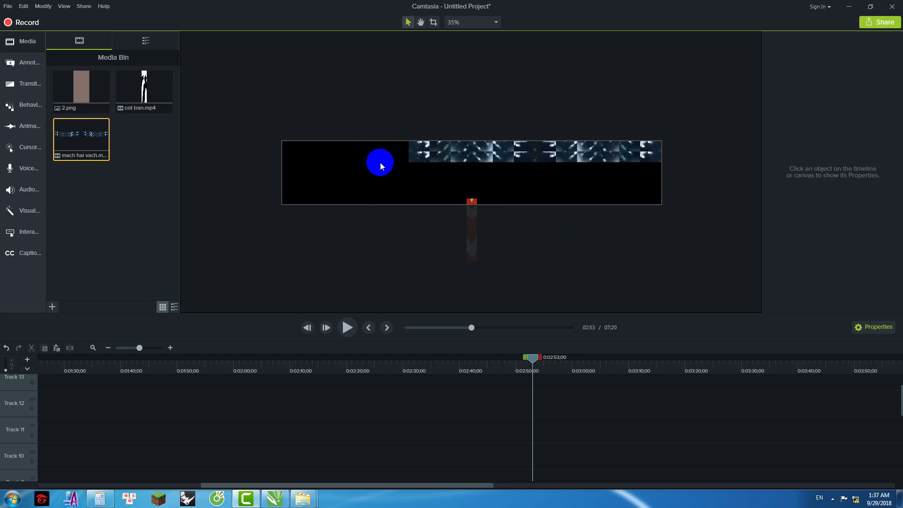
Step: Move the cot tran strip beneath the bar and set its Rotation Z to 270° so arrows point left
left_click_drag(472, 217, 510, 191)
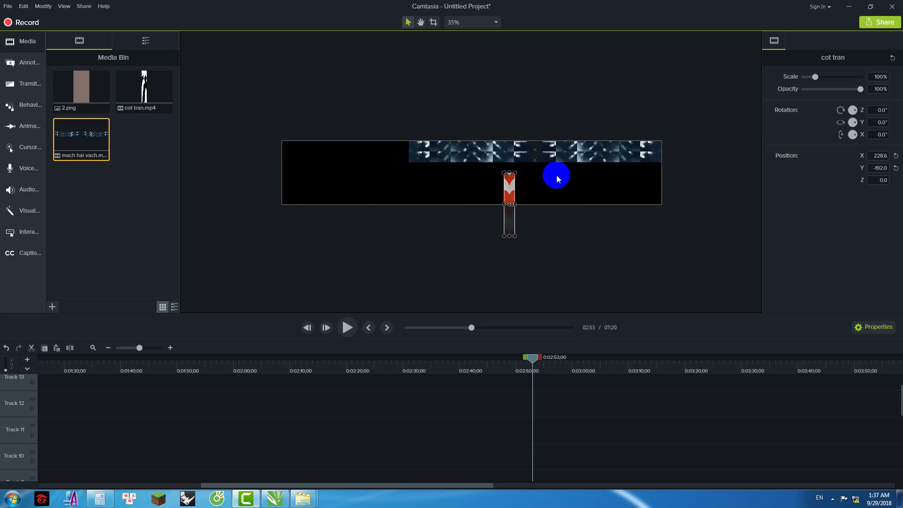
left_click(884, 110)
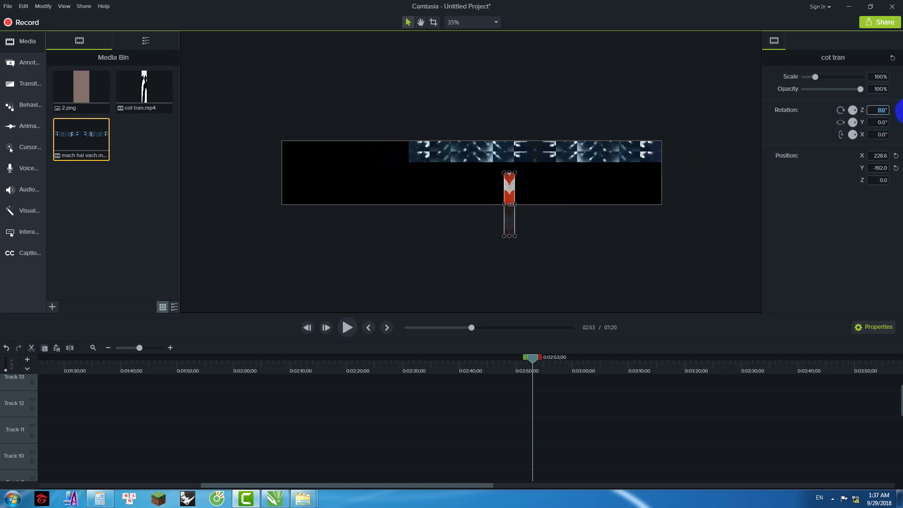
key("Return")
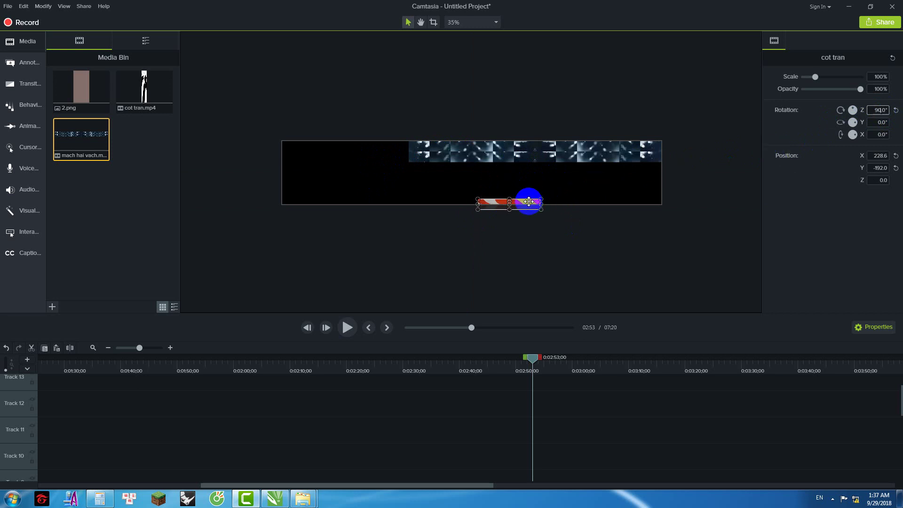
left_click_drag(528, 202, 554, 188)
left_click(878, 109)
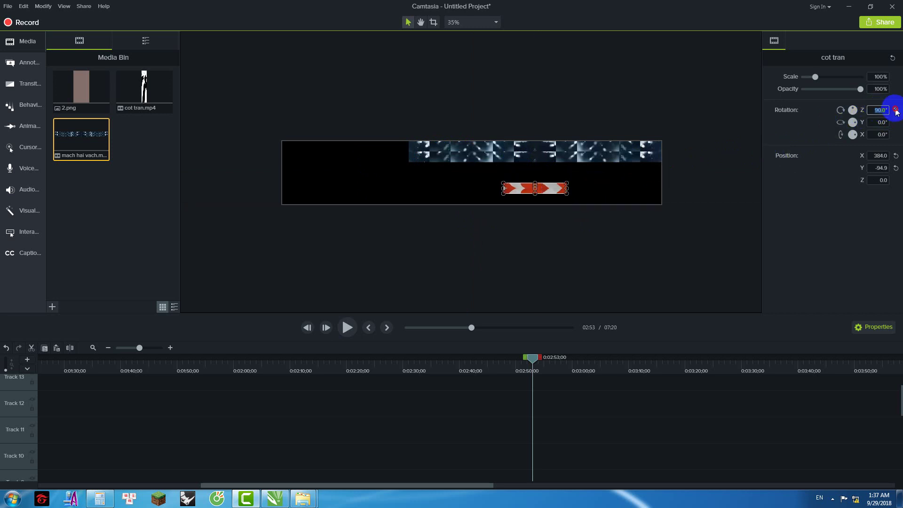
type("180")
key("Return")
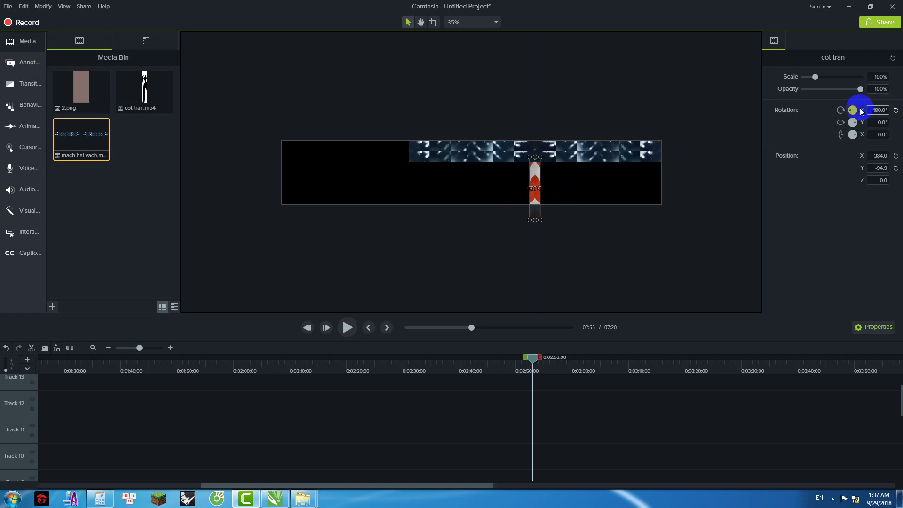
type("270")
key("Return")
left_click(551, 202)
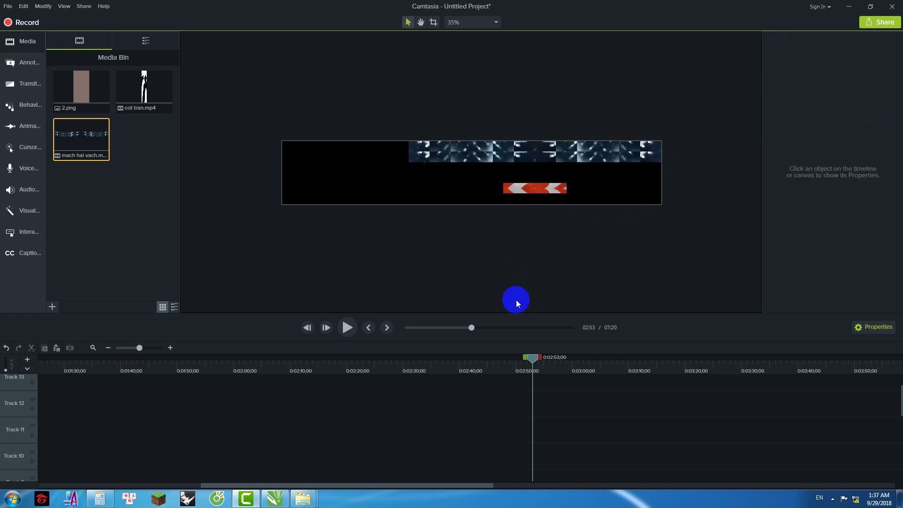
left_click_drag(441, 486, 475, 486)
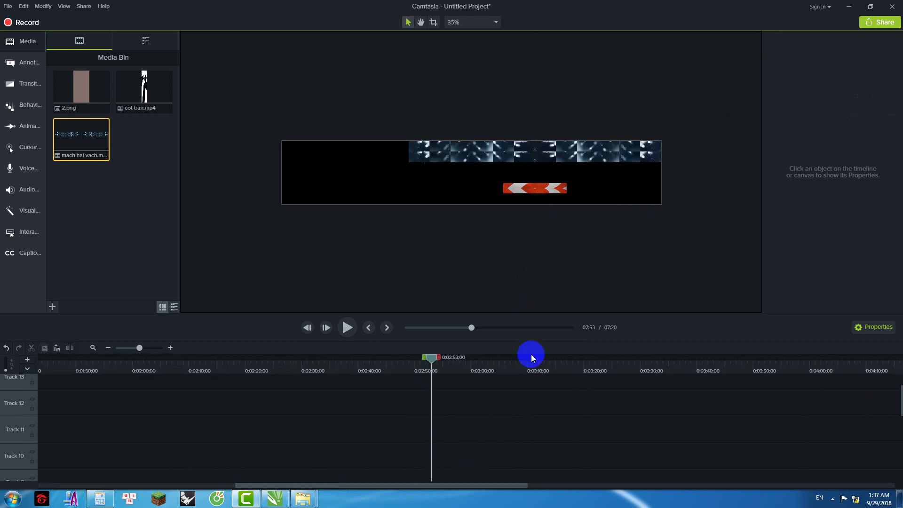
Step: Remove all empty tracks from the timeline
left_click(562, 153)
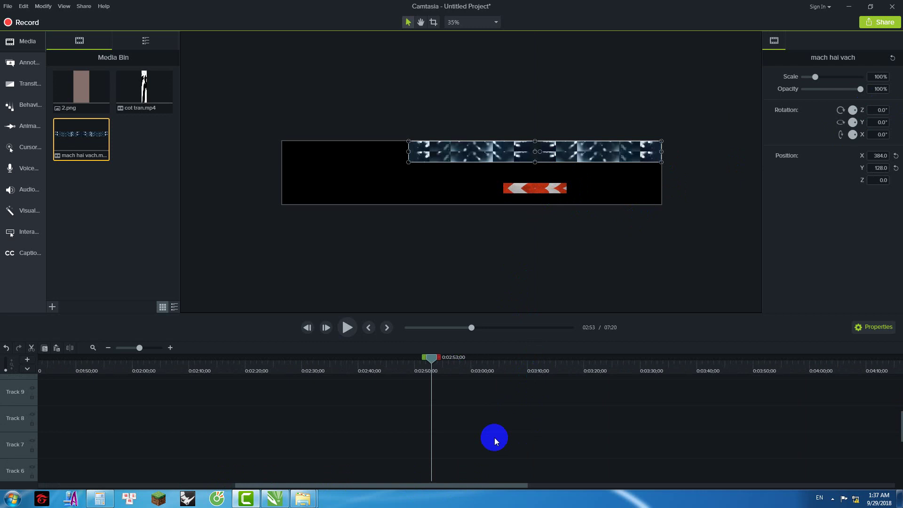
scroll(495, 437, "down", 5)
right_click(16, 403)
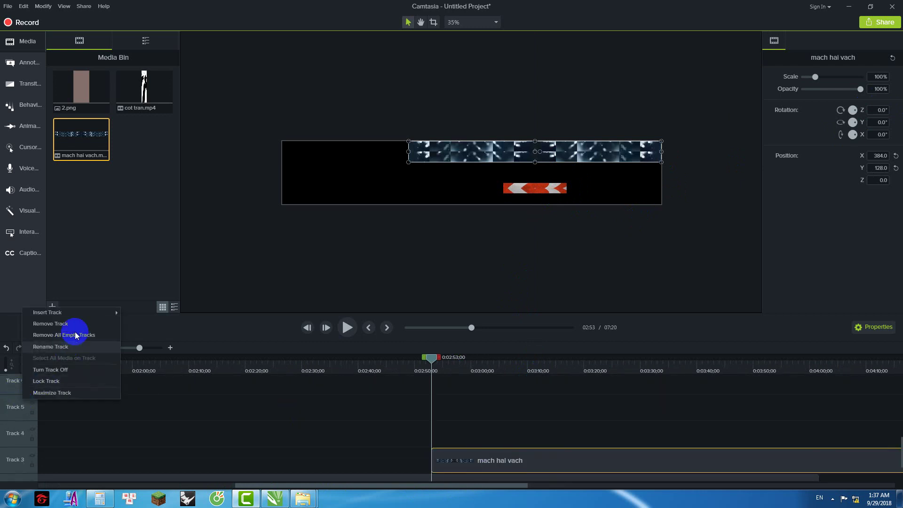
left_click(91, 347)
Step: Align the mach hai vach clip with cot tran at 0:00 and return the playhead to the start
left_click_drag(482, 447, 69, 452)
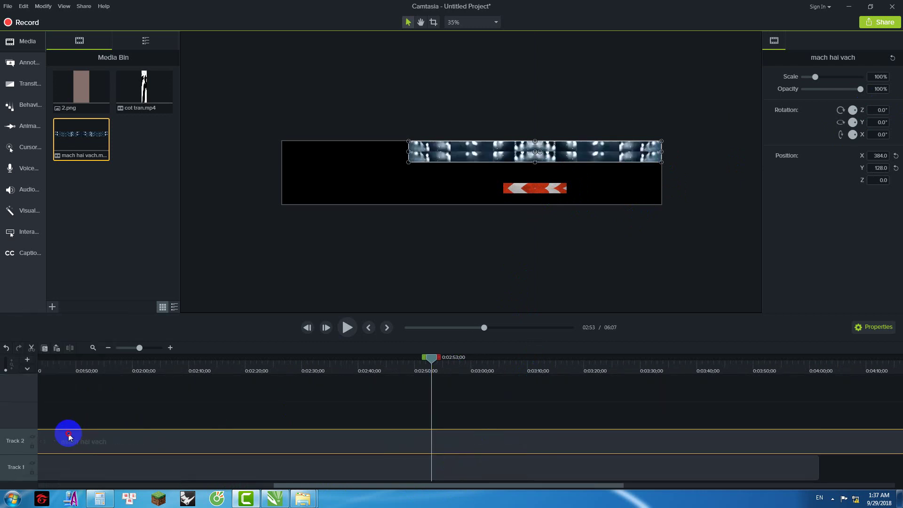
left_click_drag(315, 487, 90, 468)
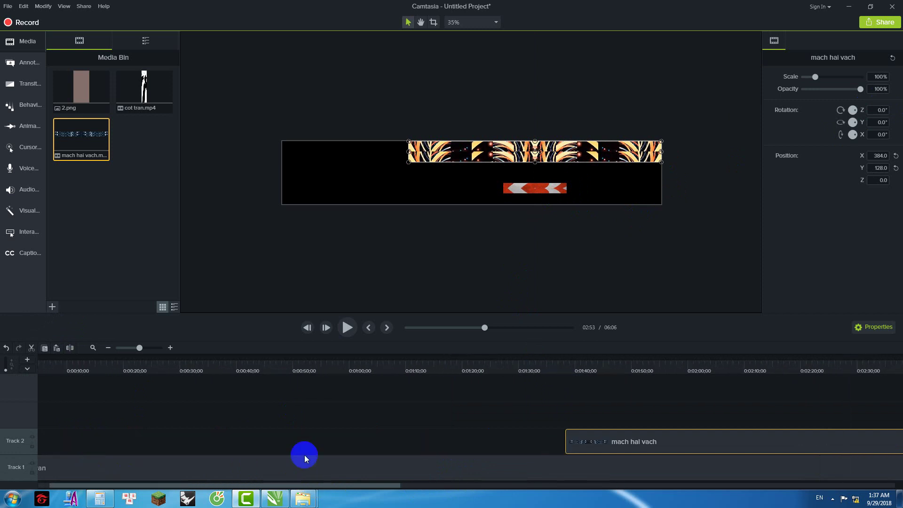
left_click_drag(631, 433, 60, 428)
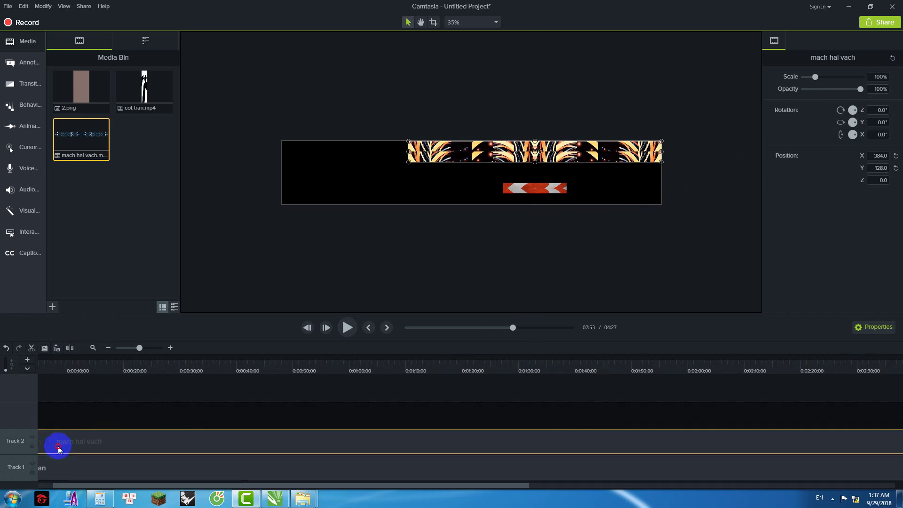
left_click_drag(65, 487, 47, 487)
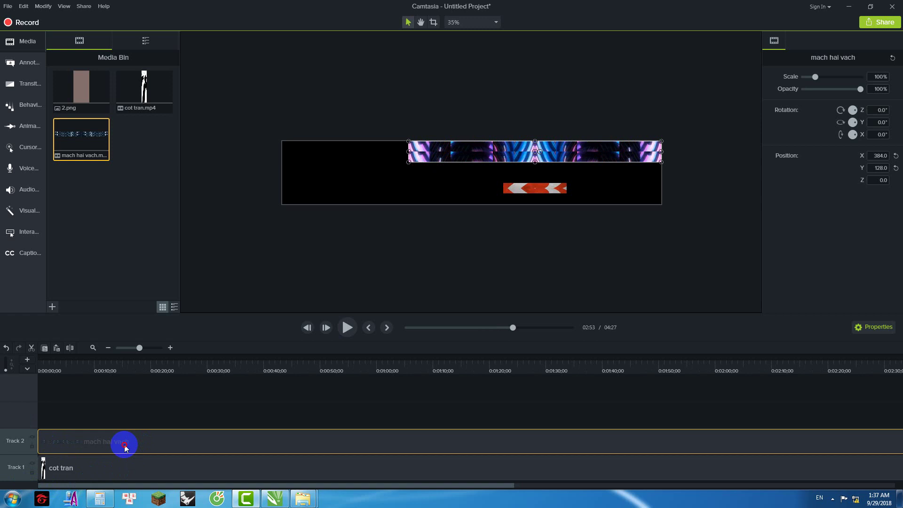
left_click(472, 272)
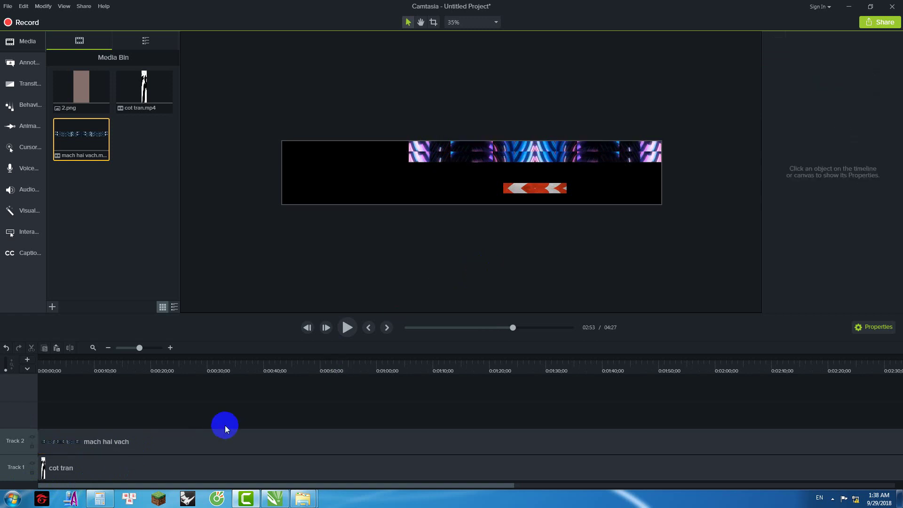
left_click(104, 443)
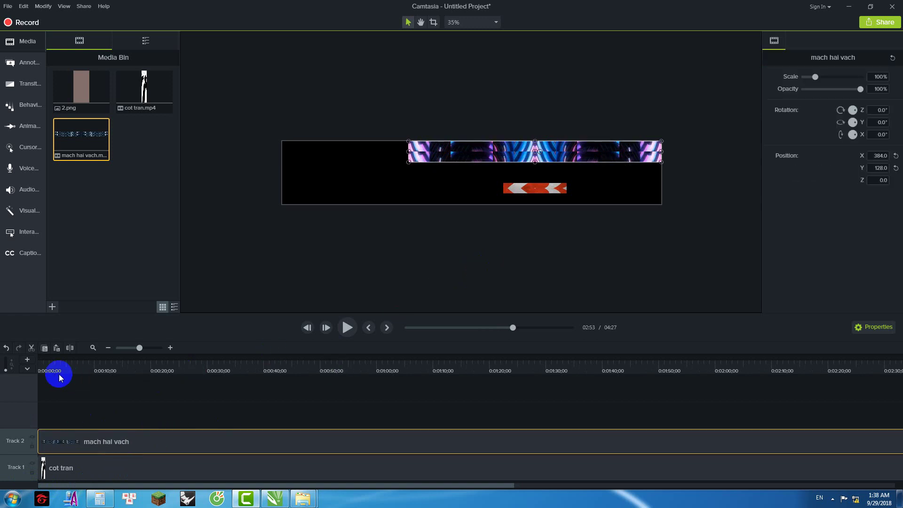
mouse_move(56, 367)
left_mouse_down()
mouse_move(70, 360)
mouse_move(44, 360)
left_mouse_up()
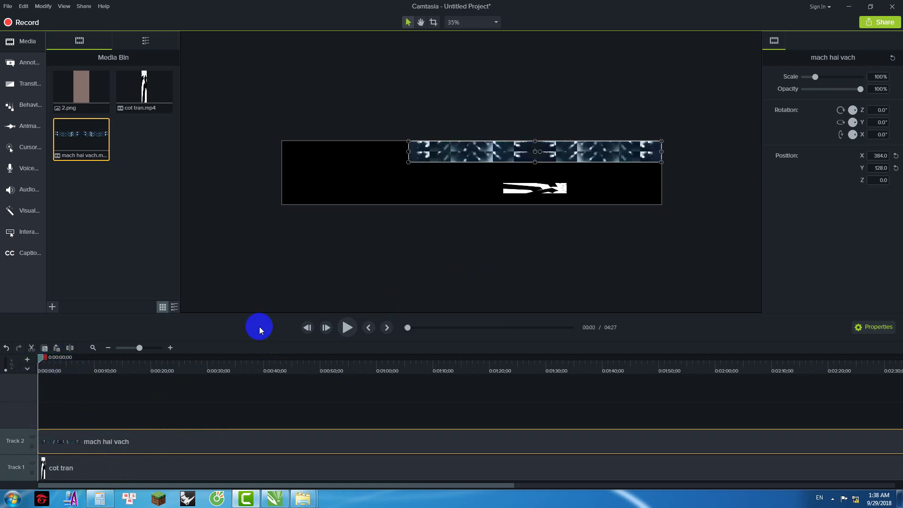
left_click(585, 189)
scroll(584, 189, "up", 2)
scroll(387, 179, "down", 3)
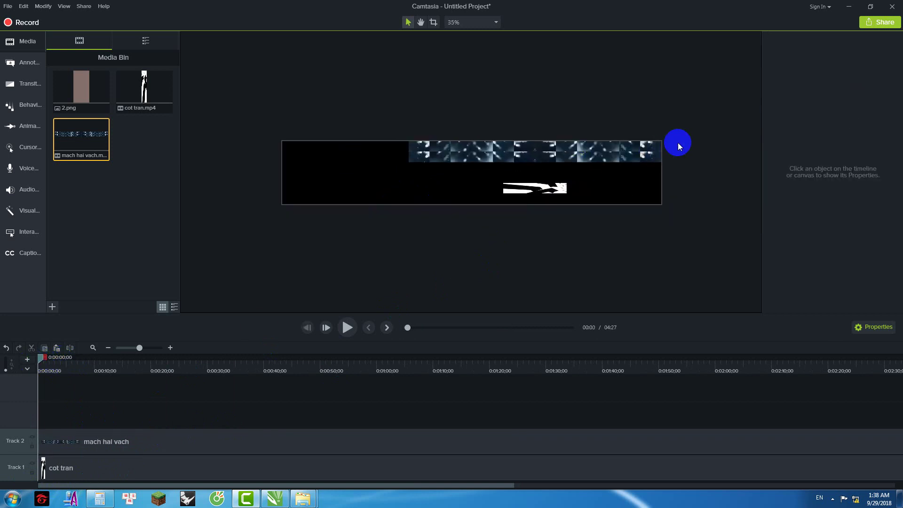
scroll(677, 141, "up", 1)
Step: Place the cot tran clip at the canvas's right edge and paste copies to its left
left_click_drag(617, 196, 728, 164)
left_click(715, 176)
left_click(722, 169)
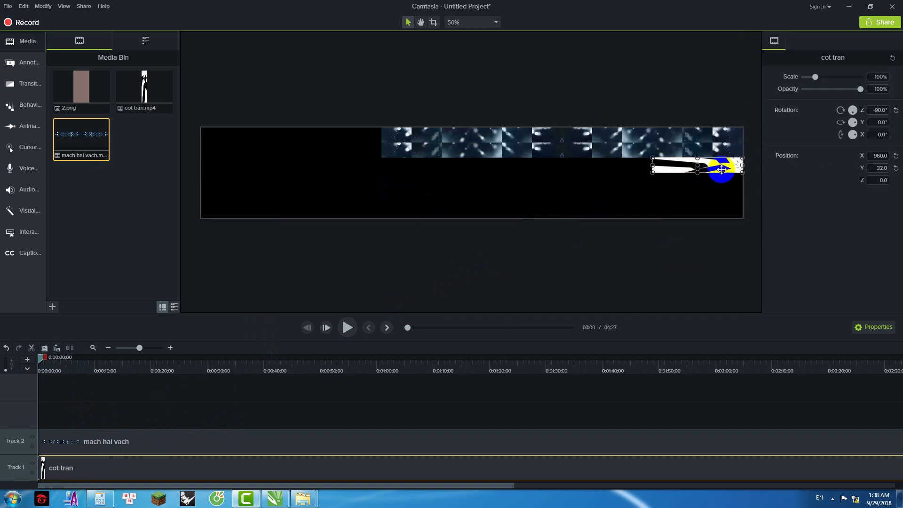
key("ctrl+c")
key("ctrl+v")
left_click_drag(732, 168, 290, 170)
key("ctrl+v")
key("ctrl+v")
key("ctrl+v")
key("ctrl+v")
Step: Set Rotation Z to 90 on several cot tran copies so they face the other way
left_click(361, 196)
left_click(633, 168)
left_click_drag(870, 116, 884, 116)
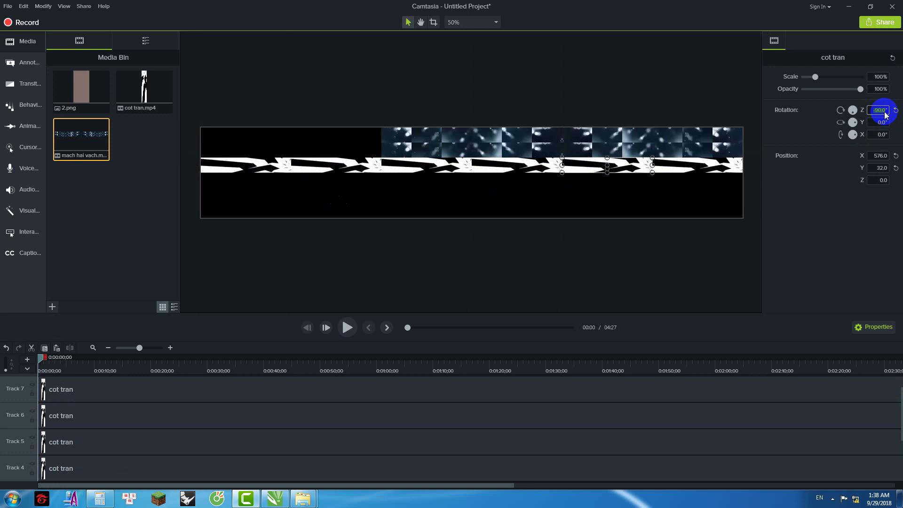
type("90")
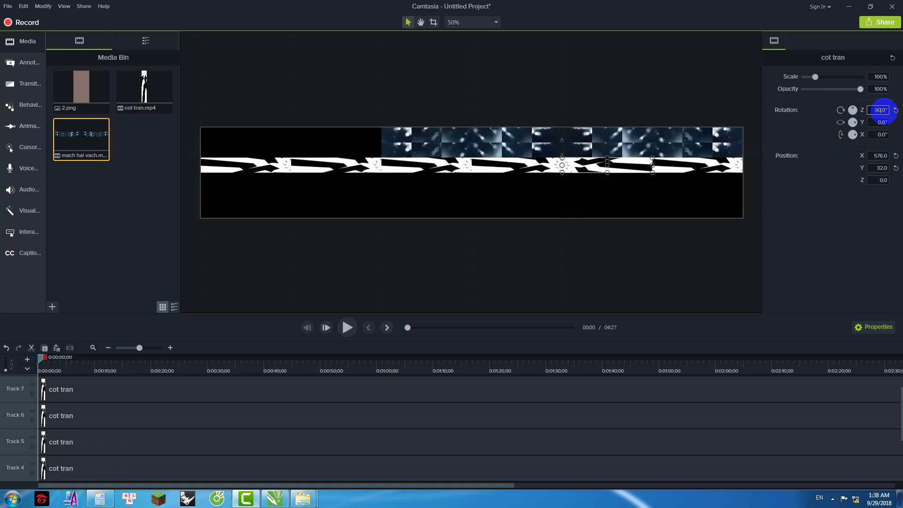
left_click(427, 172)
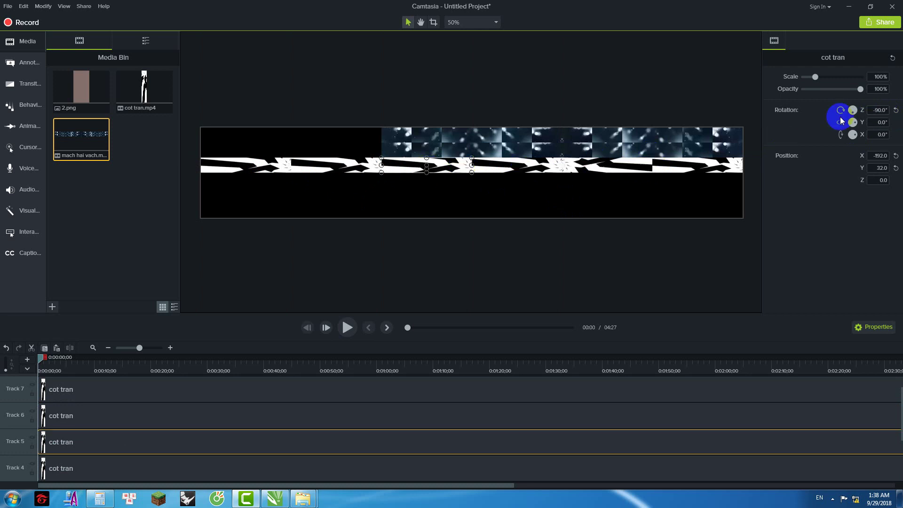
left_click(870, 112)
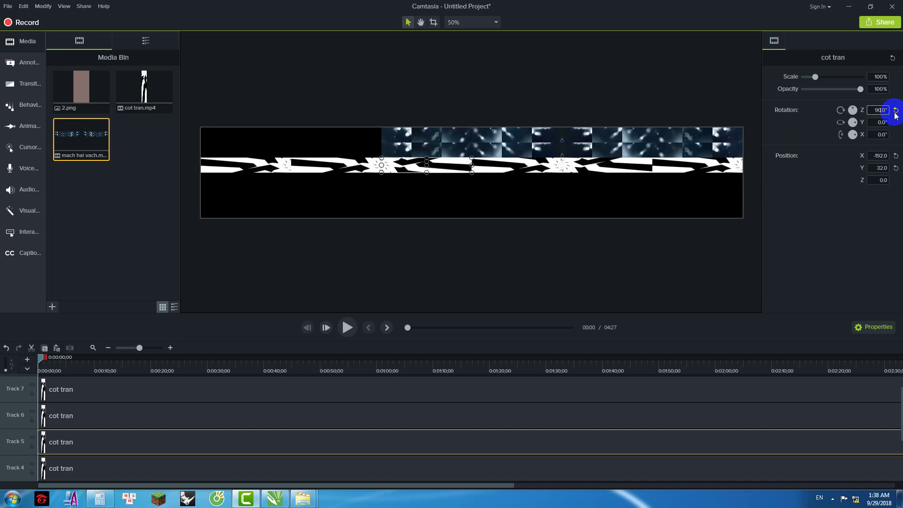
left_click(256, 165)
left_click(873, 111)
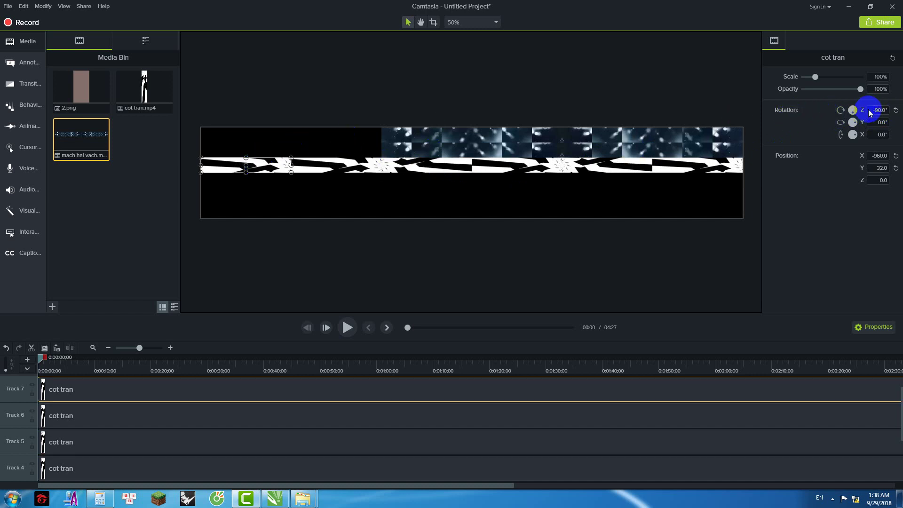
type("90")
key("Return")
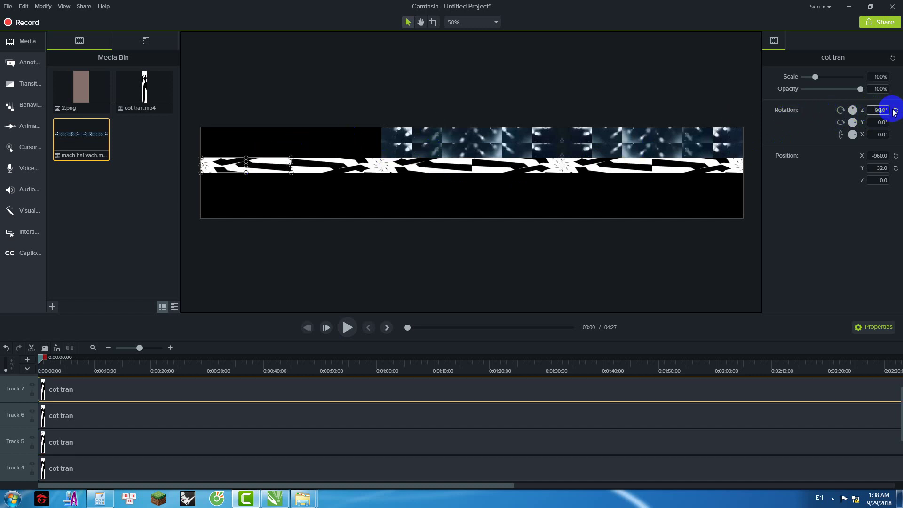
Step: Select the strip's cot tran copies, try moving a copy below the strip, undo it, and reselect a right-hand clip
left_click(710, 187)
left_click_drag(481, 168, 226, 145)
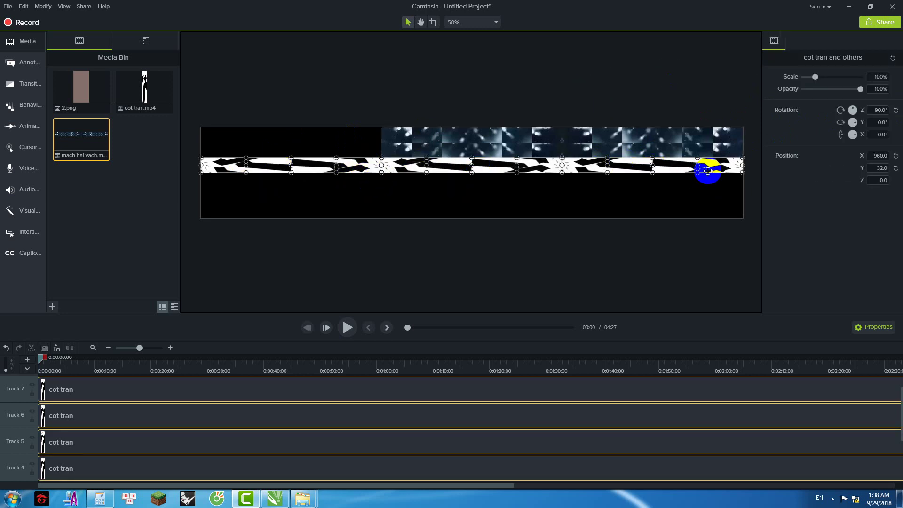
key("ctrl+g")
left_click_drag(730, 164, 500, 174)
key("ctrl+z")
left_click(653, 204)
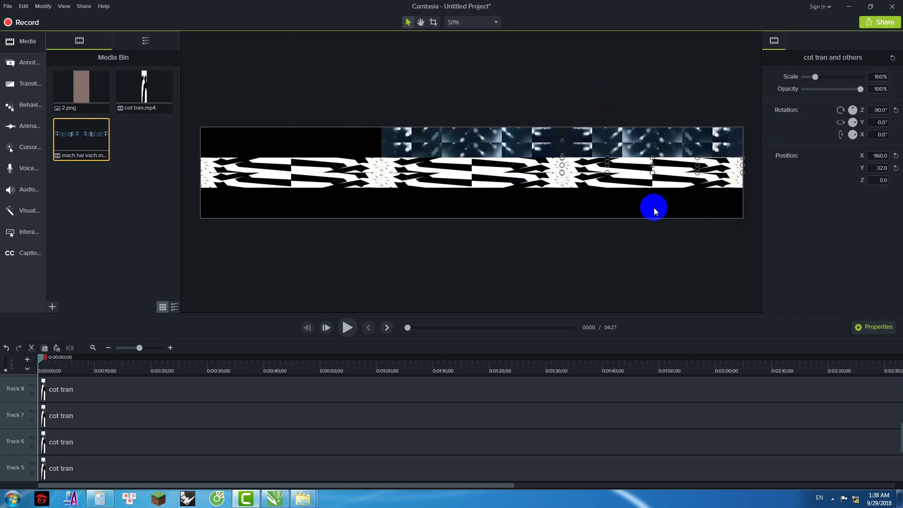
left_click(701, 166)
Step: Delete a misplaced cot tran clip and reselect the rightmost copy
left_click_drag(731, 182, 729, 194)
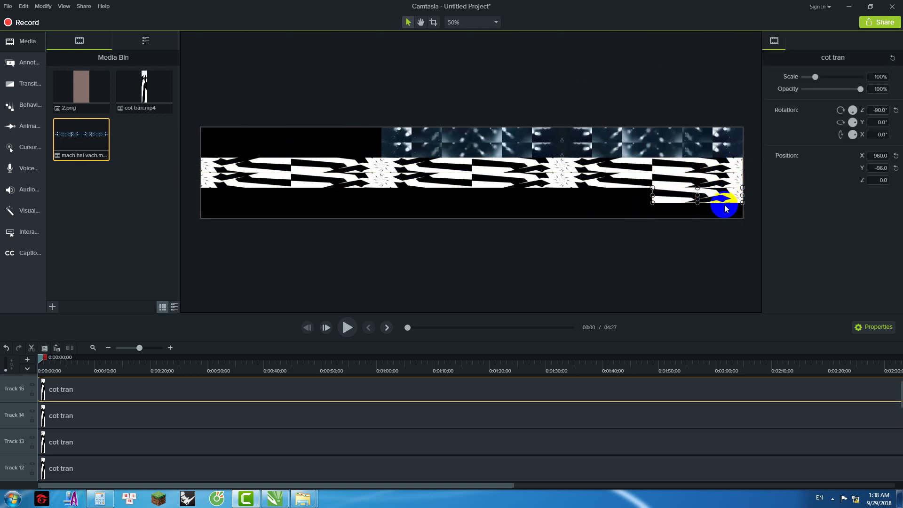
key("Delete")
left_click(720, 164)
left_click(661, 207)
mouse_move(643, 178)
left_mouse_down()
mouse_move(602, 171)
mouse_move(534, 194)
mouse_move(673, 188)
left_mouse_up()
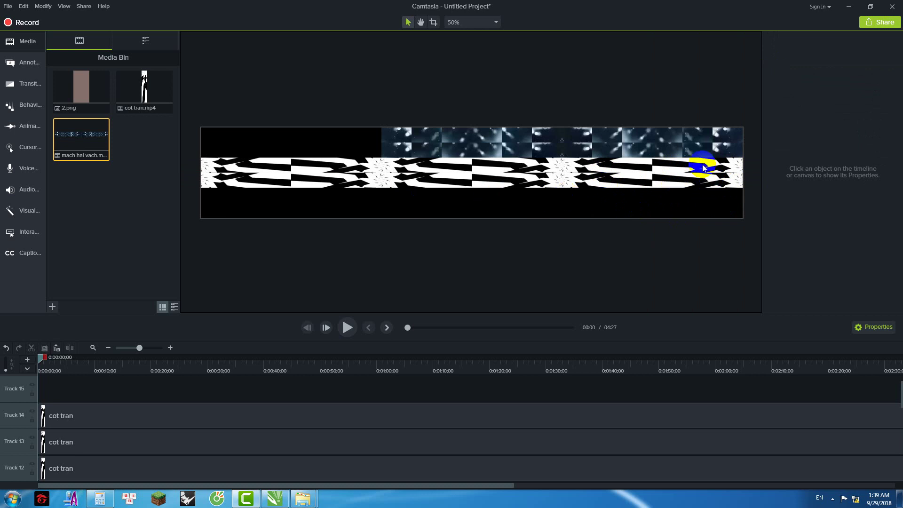
left_click(689, 162)
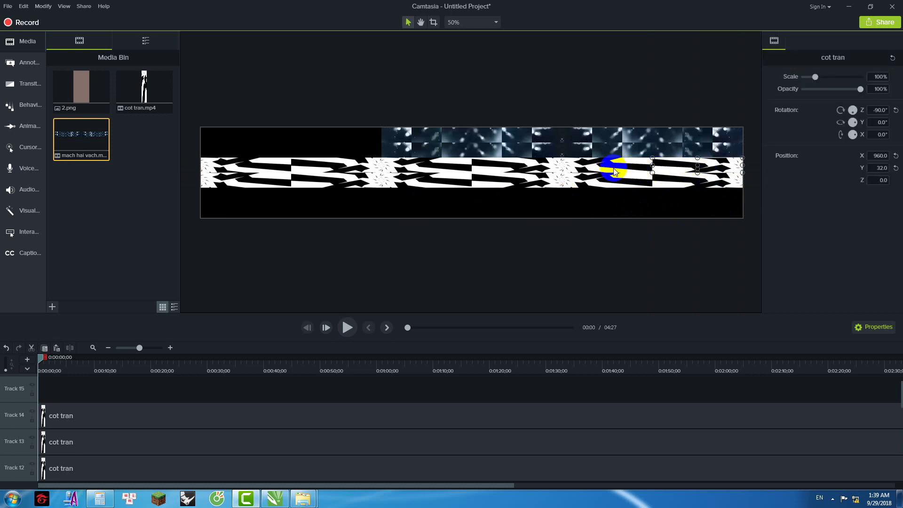
left_click(605, 200)
left_click(681, 167)
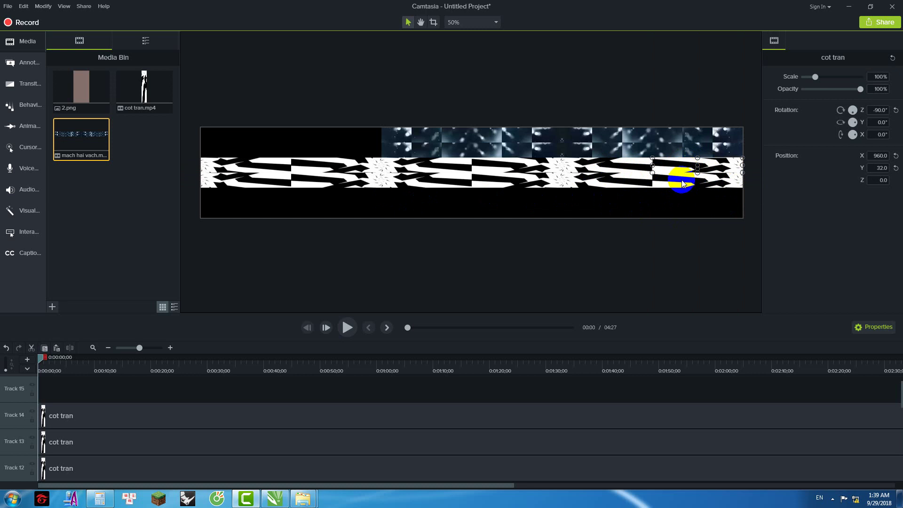
Step: Paste cot tran copies into a second row at Y −96 spanning the canvas out to X −960
key("ctrl+c")
key("ctrl+v")
left_click_drag(732, 171, 273, 198)
key("ctrl+v")
left_click(729, 209, "ctrl")
key("ctrl+v")
key("ctrl+v")
key("ctrl+v")
key("ctrl+v")
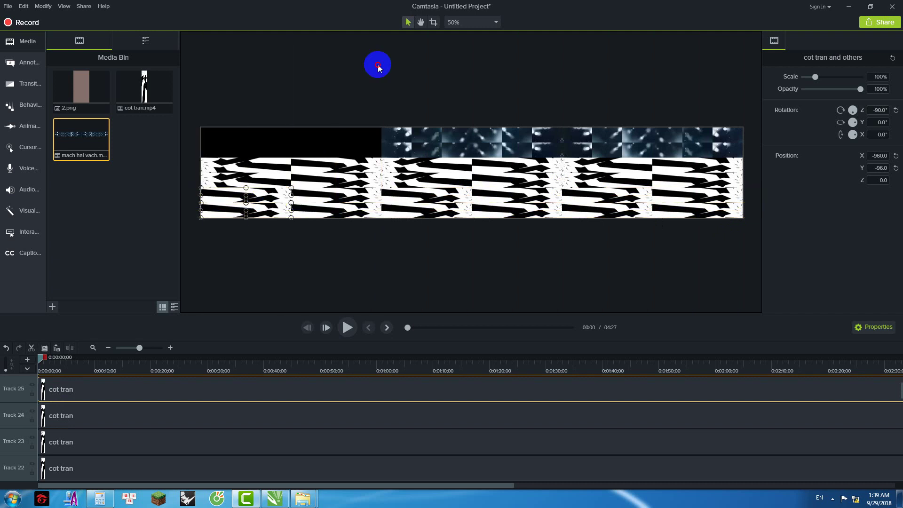
left_click(379, 68)
scroll(484, 173, "up", 1)
scroll(484, 173, "down", 3)
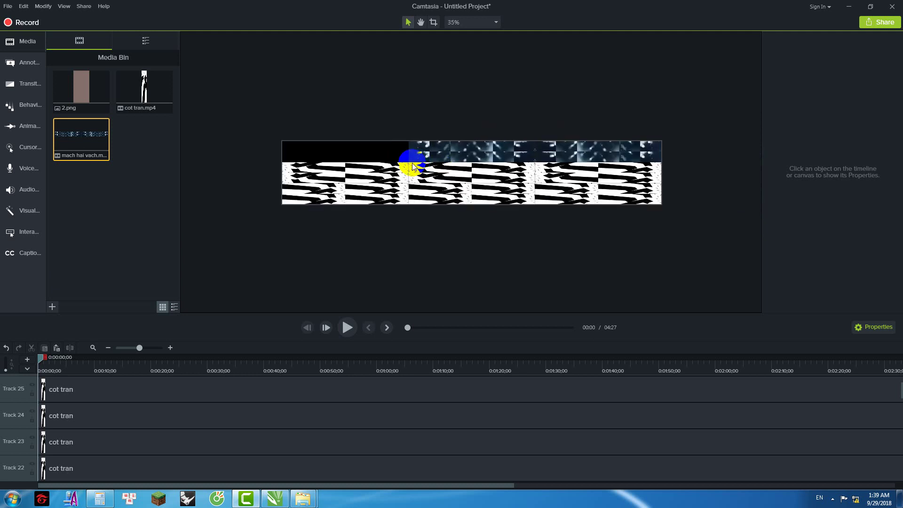
scroll(412, 162, "up", 1)
Step: Produce a local video named 'Mach 4 cong tran hai kieu di day' through the Production Wizard and render it
left_click(84, 6)
left_click(98, 20)
left_click(541, 307)
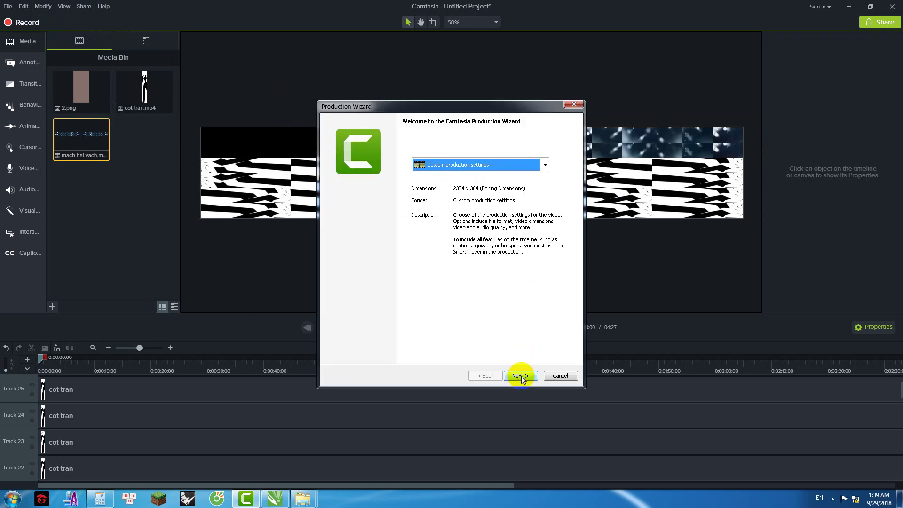
left_click(521, 376)
left_click(521, 375)
left_click(521, 375)
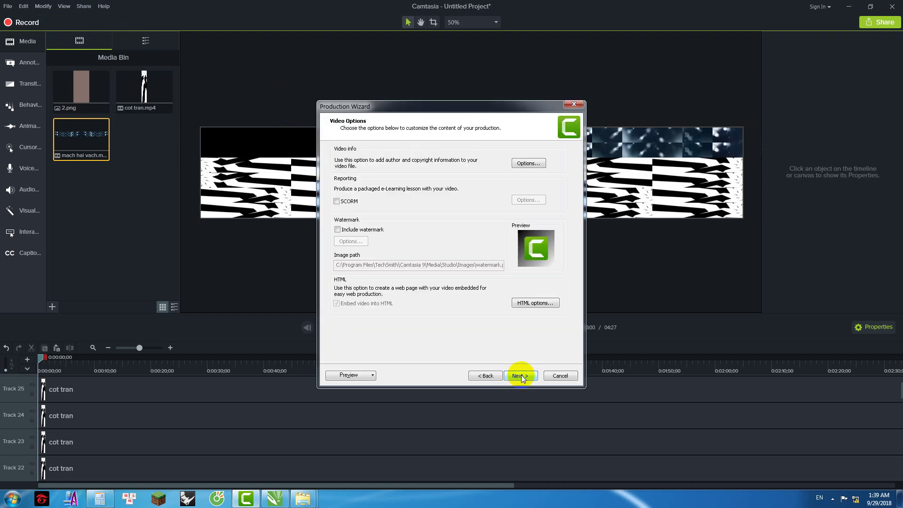
left_click(522, 375)
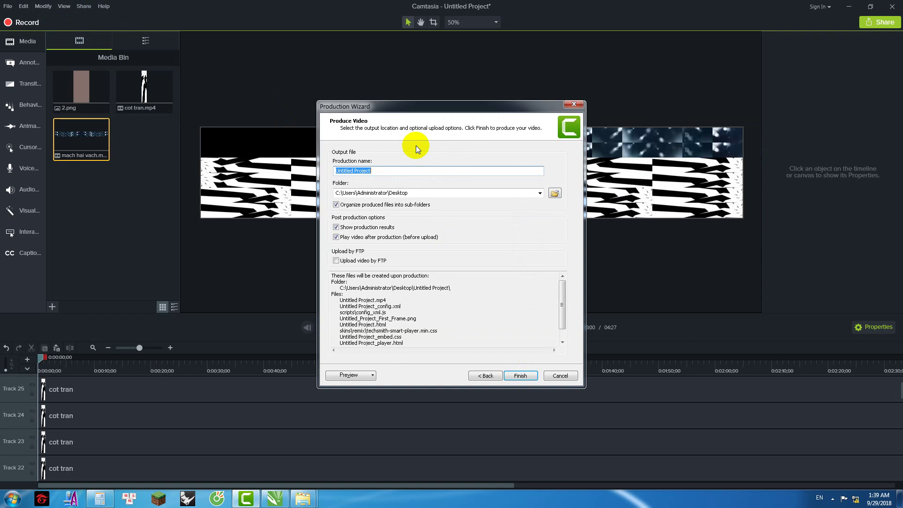
type("Mach 4 co")
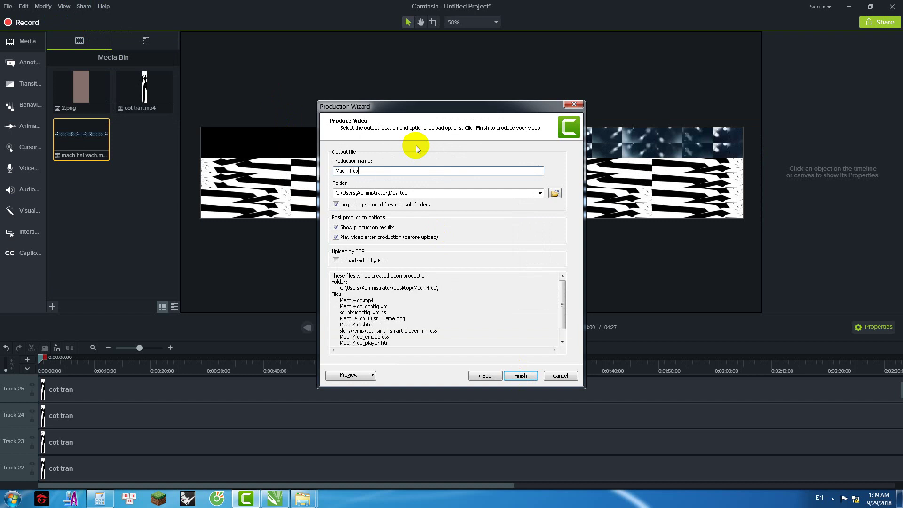
type("ng ")
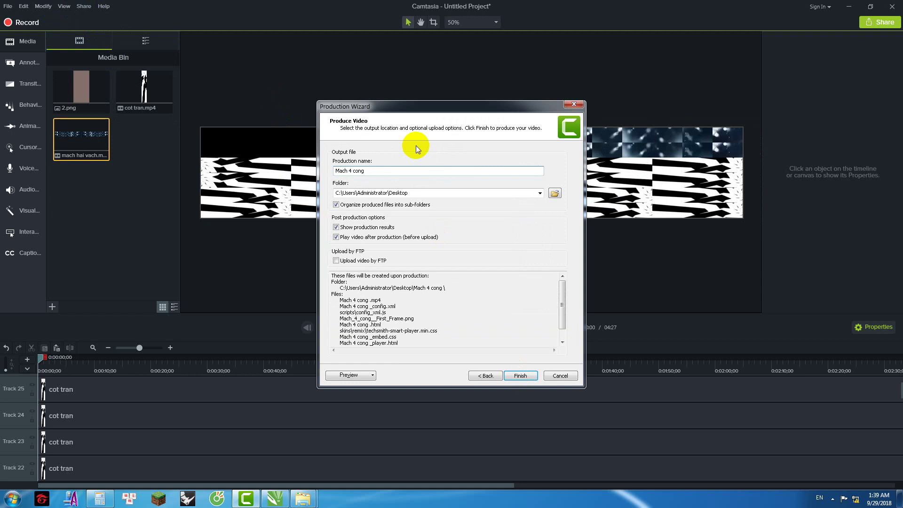
type("tran hai")
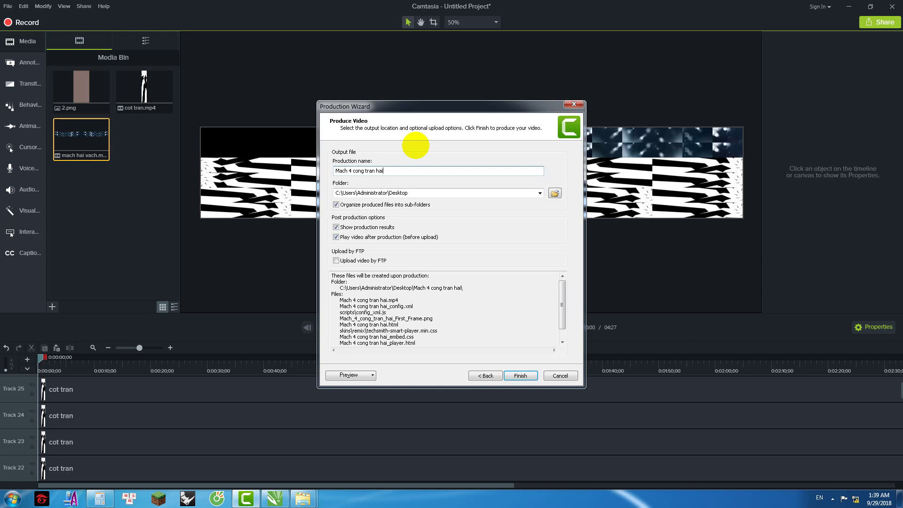
type(" kieu di day")
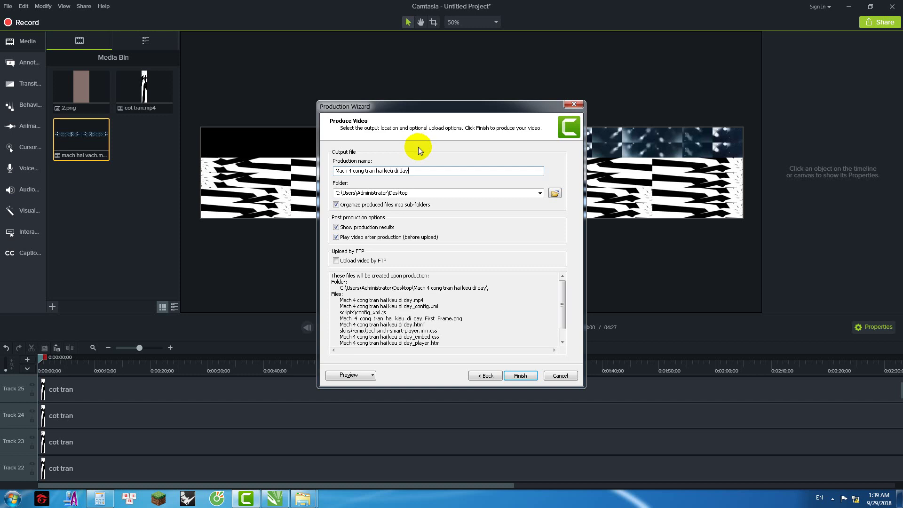
left_click(512, 375)
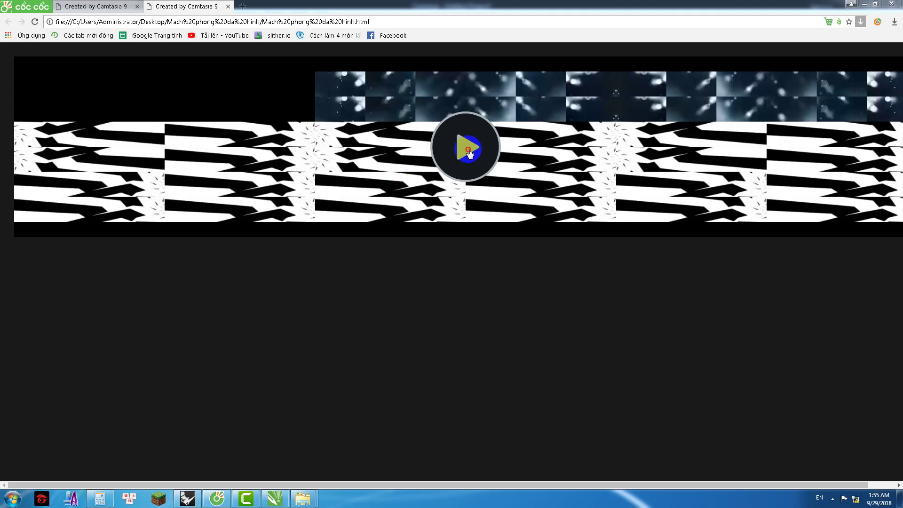
Step: Play the rendered chevron video, close the extra tab, open a new tab, and minimise Cốc Cốc and Rhino
left_click(467, 149)
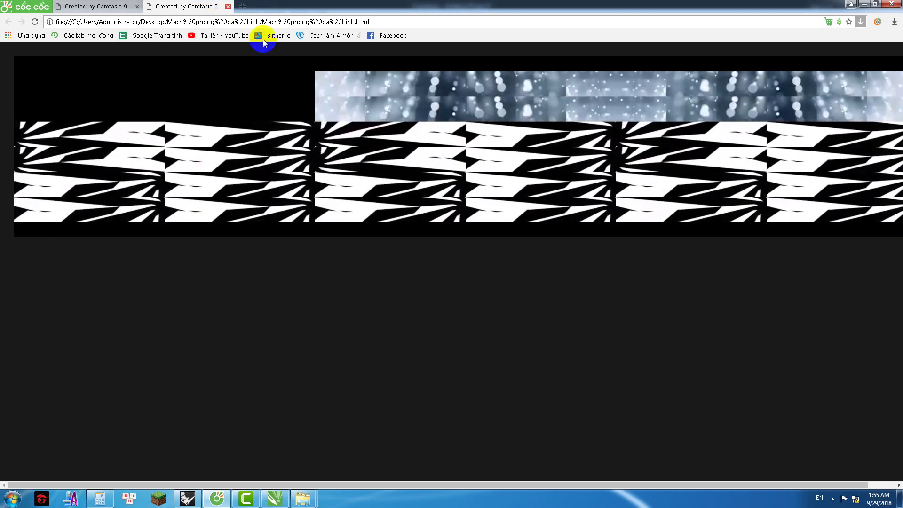
left_click(228, 6)
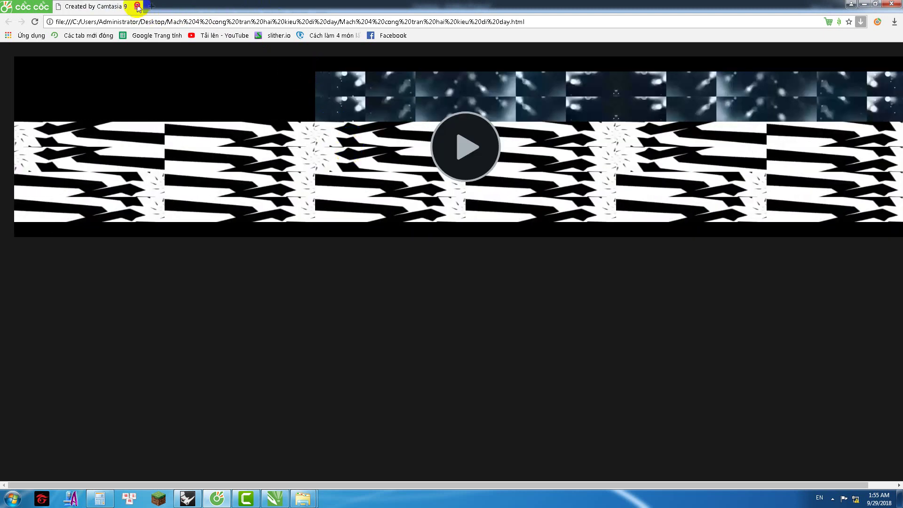
left_click(152, 6)
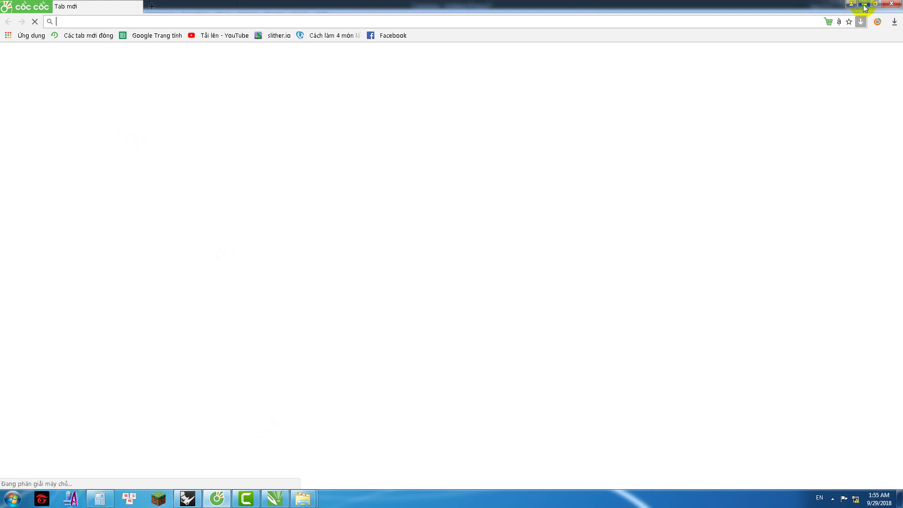
left_click(865, 4)
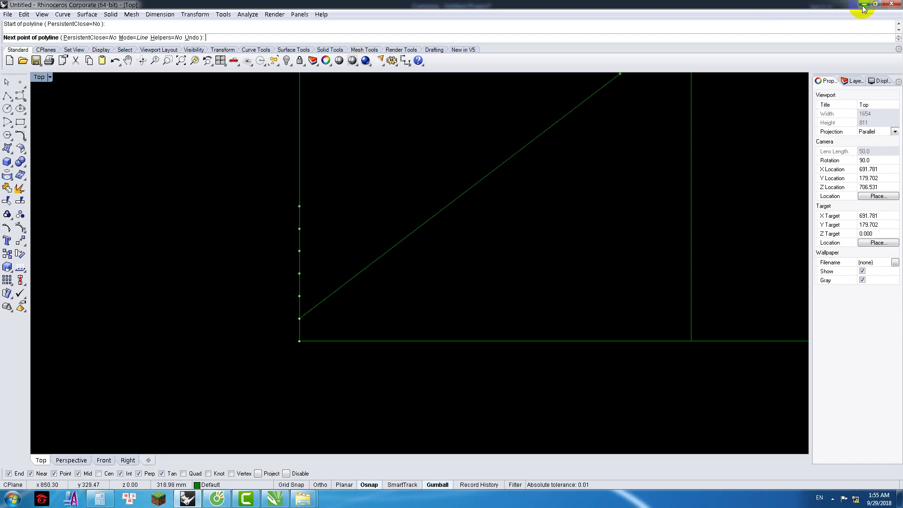
left_click(865, 4)
Step: Finish the Production Results and close the Camtasia project, answering No to saving
left_click(519, 376)
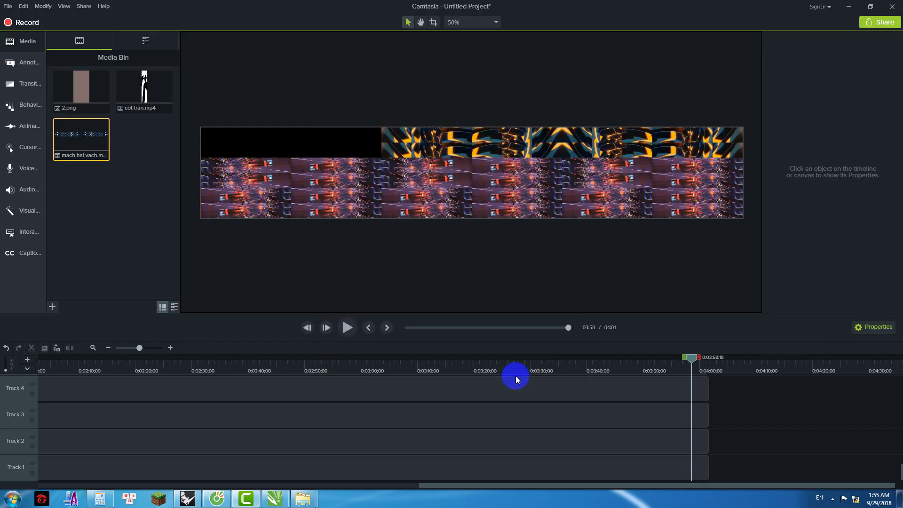
left_click(151, 233)
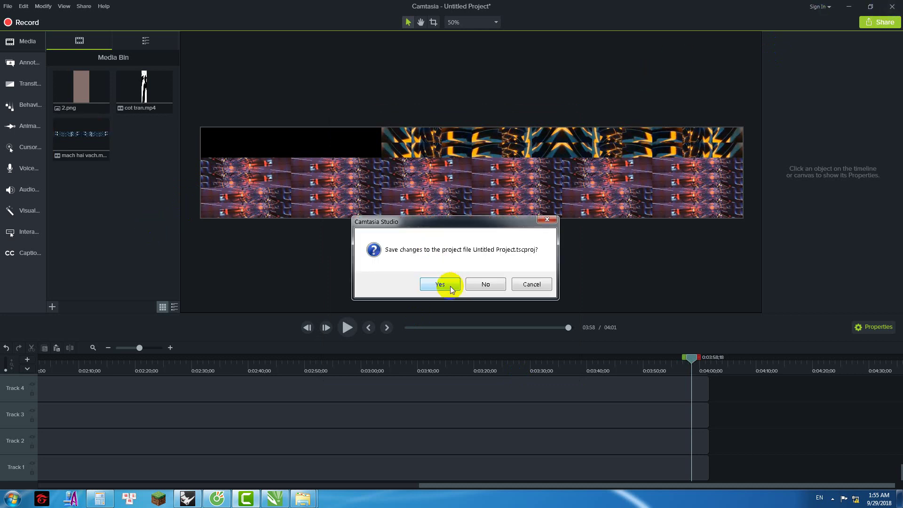
left_click(476, 286)
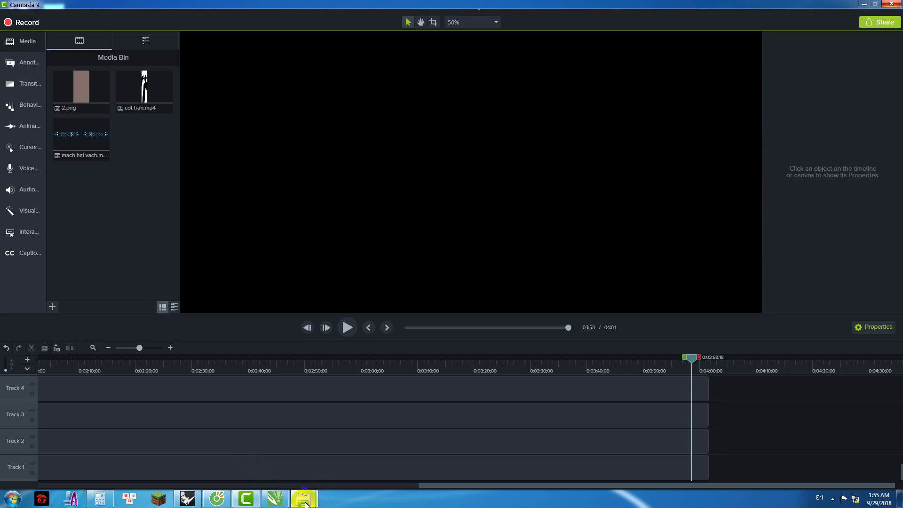
mouse_move(306, 502)
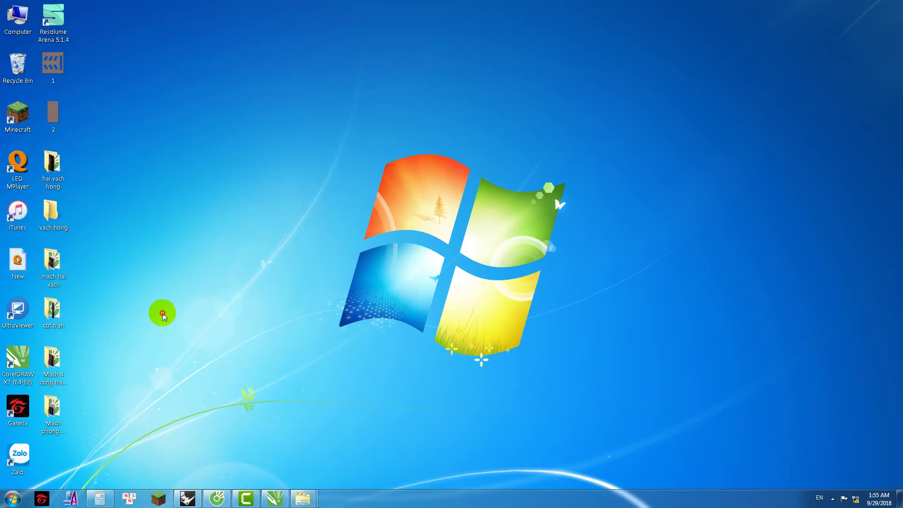
Step: Move the Mach phong da hinh MP4 into D:\Chay Hieu Ung\KARAOKE HUNG CHINH and minimise Explorer
double_click(59, 414)
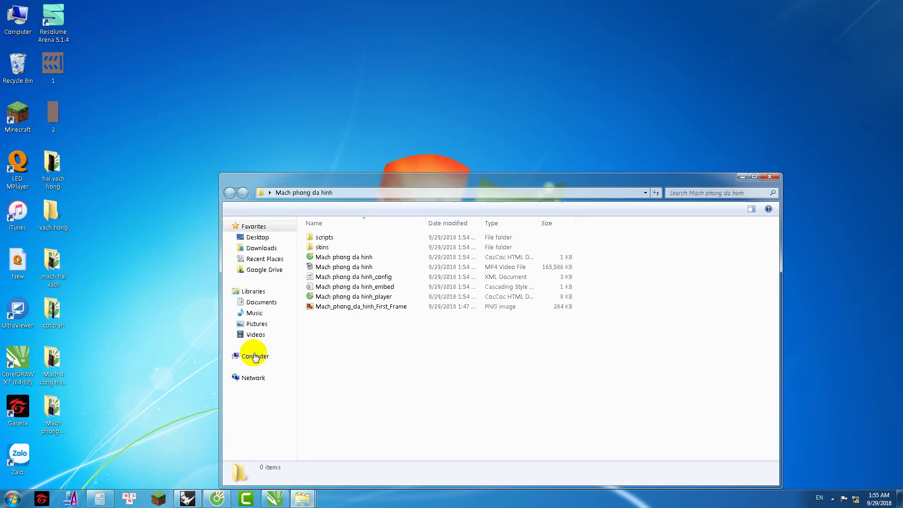
left_click(337, 268)
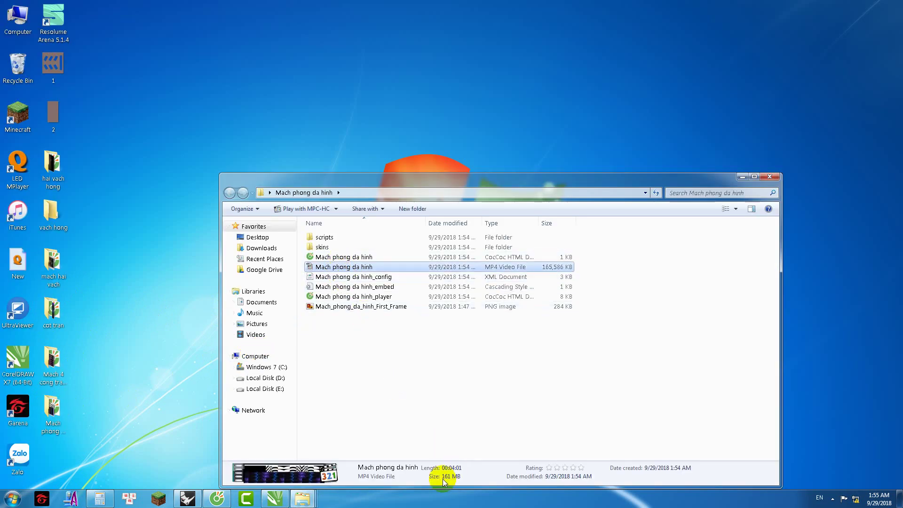
left_click(266, 378)
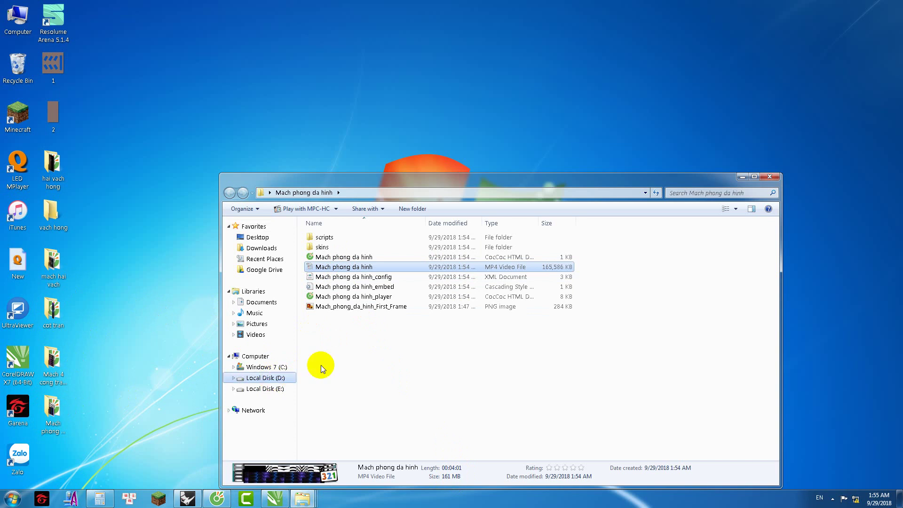
double_click(343, 245)
double_click(349, 245)
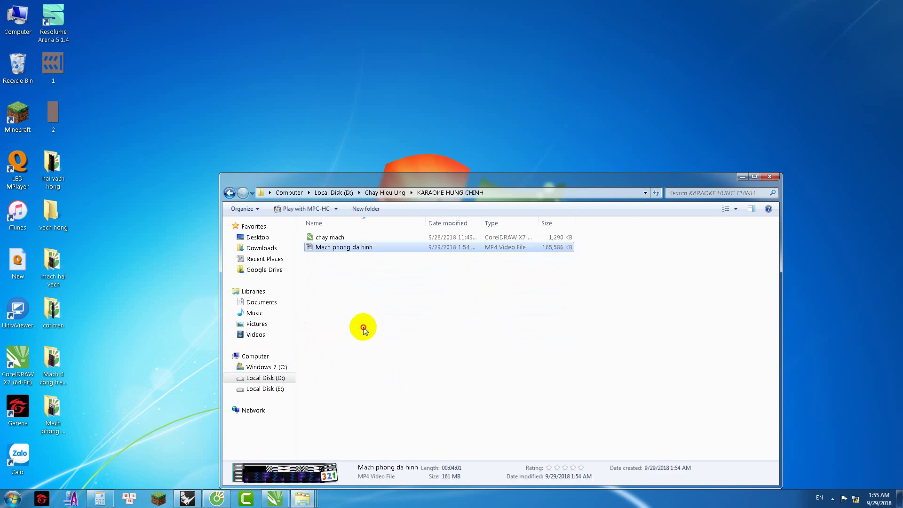
left_click(743, 176)
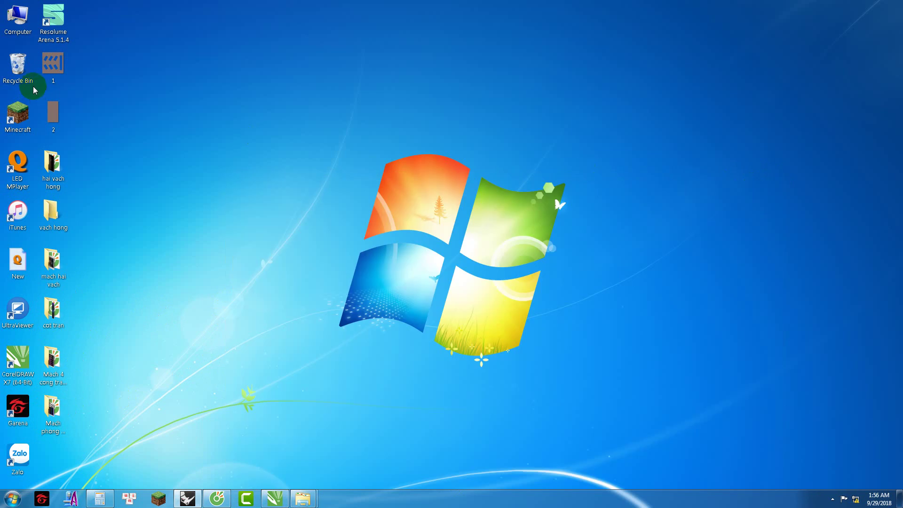
Step: Launch LED MPlayer, open Thiết kế màn hình with the settings password, and auto-detect the controller card
double_click(17, 163)
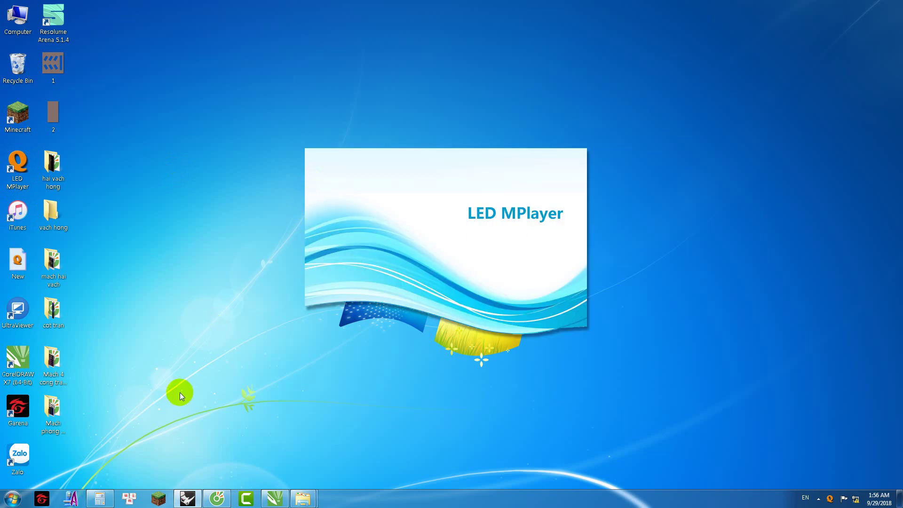
left_click(100, 498)
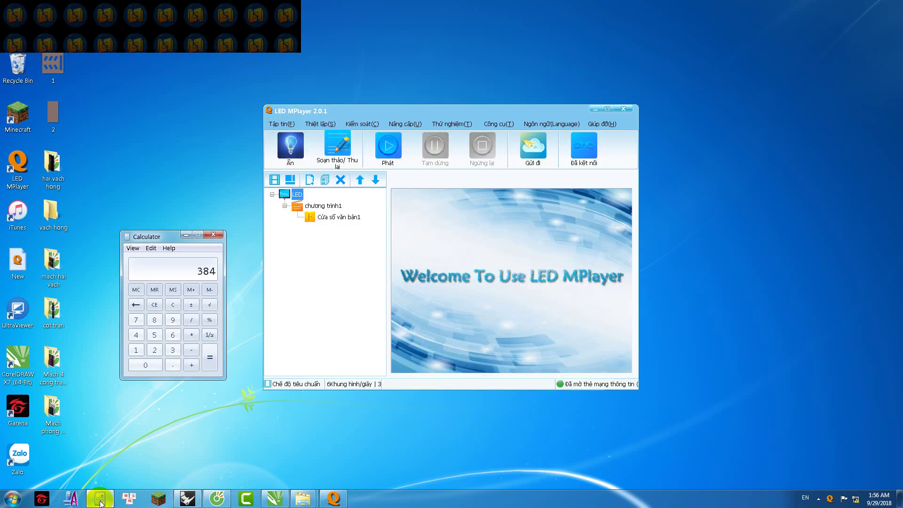
left_click(100, 498)
left_click(320, 124)
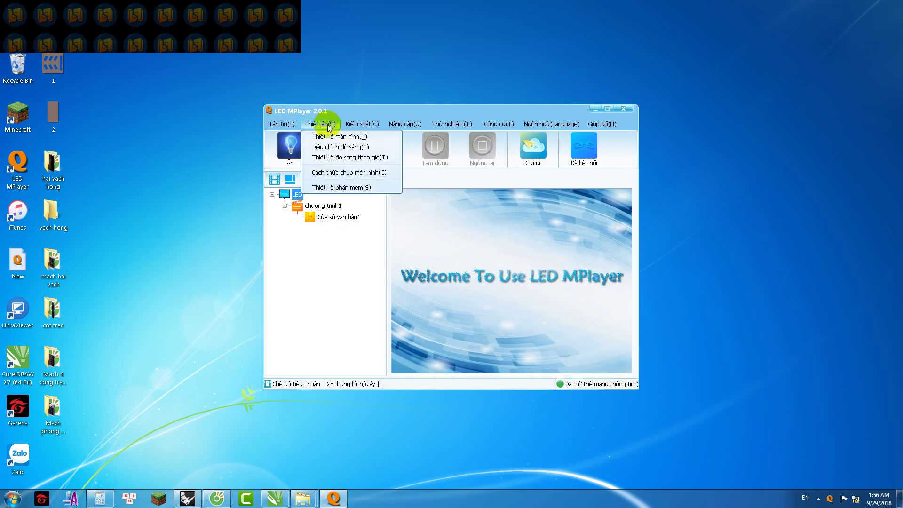
left_click(339, 137)
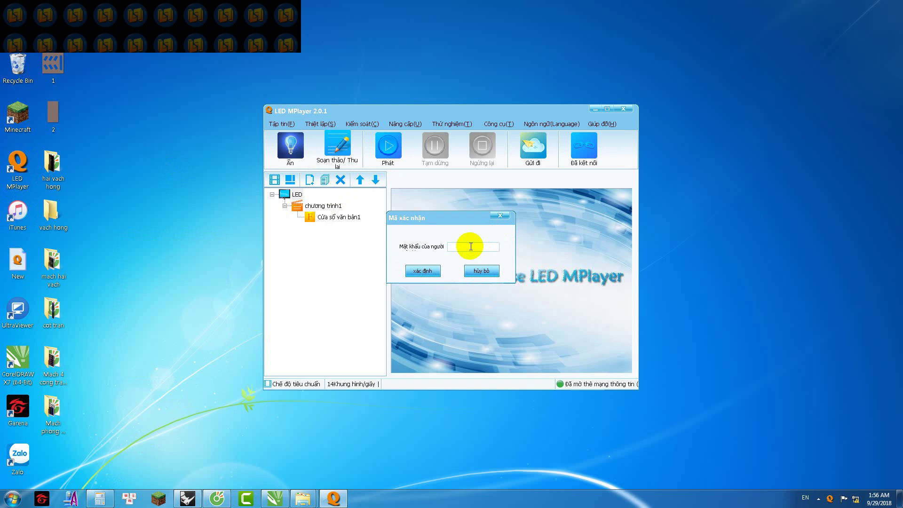
type("168")
key("Return")
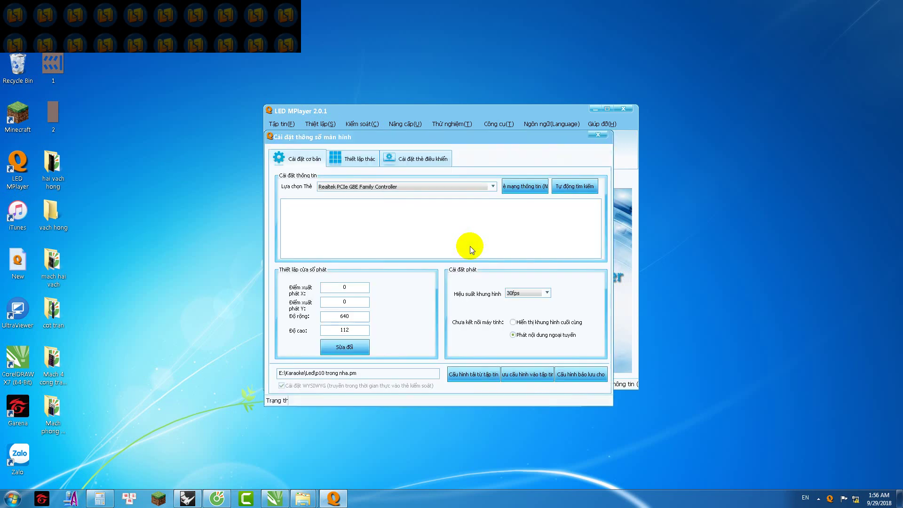
left_click(565, 188)
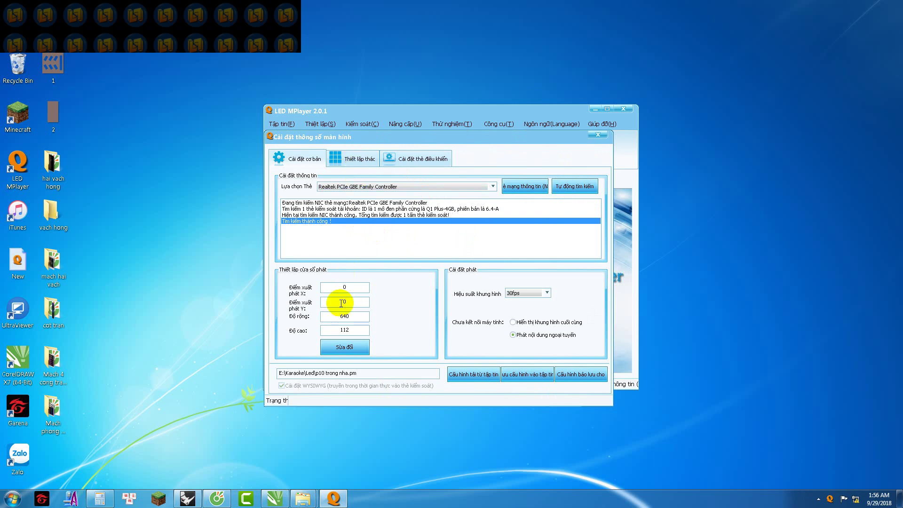
Step: Calculate 32 × 15 = 480 in the Calculator and select the current width value
left_click(106, 501)
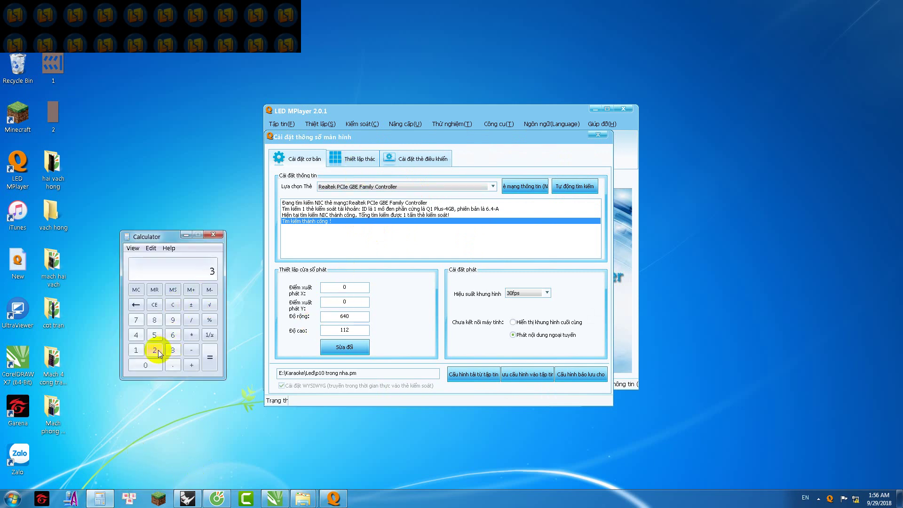
left_click_drag(161, 352, 171, 350)
left_click(191, 335)
left_click(136, 350)
left_click(154, 335)
left_click(209, 359)
double_click(335, 316)
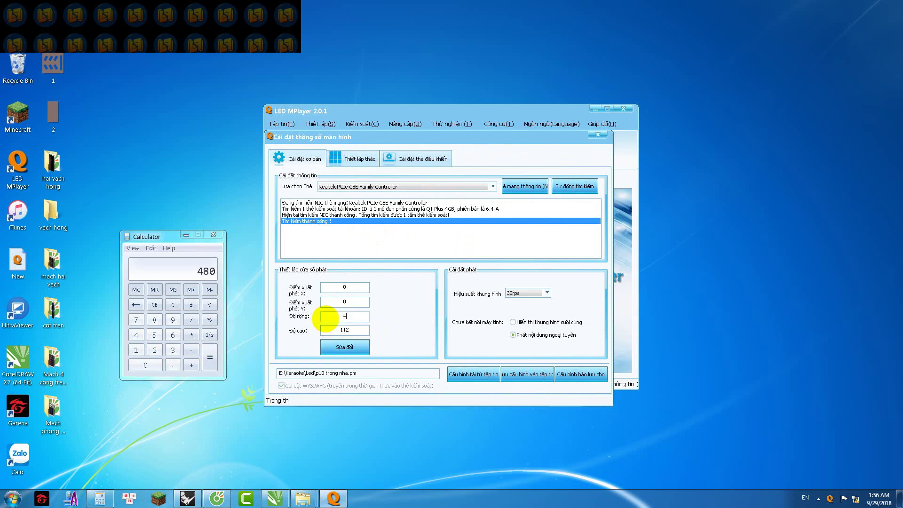
Step: Calculate 32 × 18 = 576 and enter 576 as the play window width
left_click(192, 335)
left_click(135, 335)
left_click(210, 359)
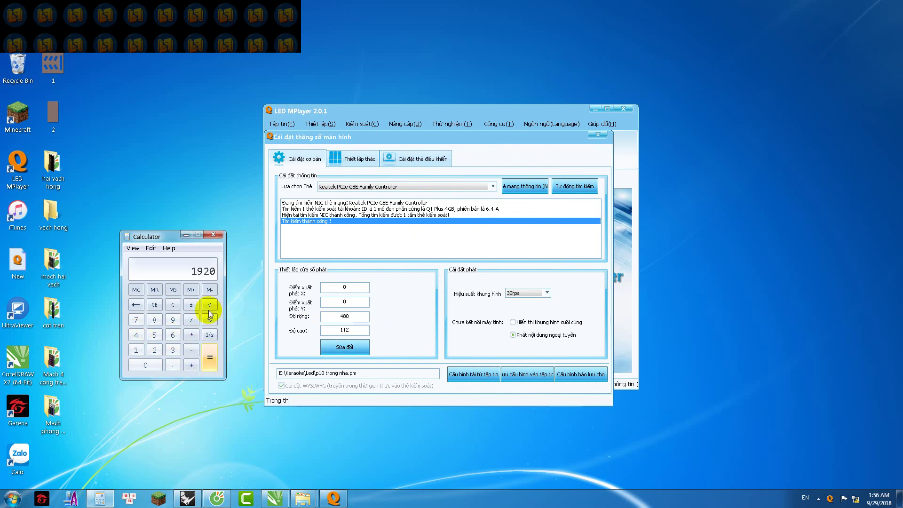
left_click(172, 350)
left_click(154, 350)
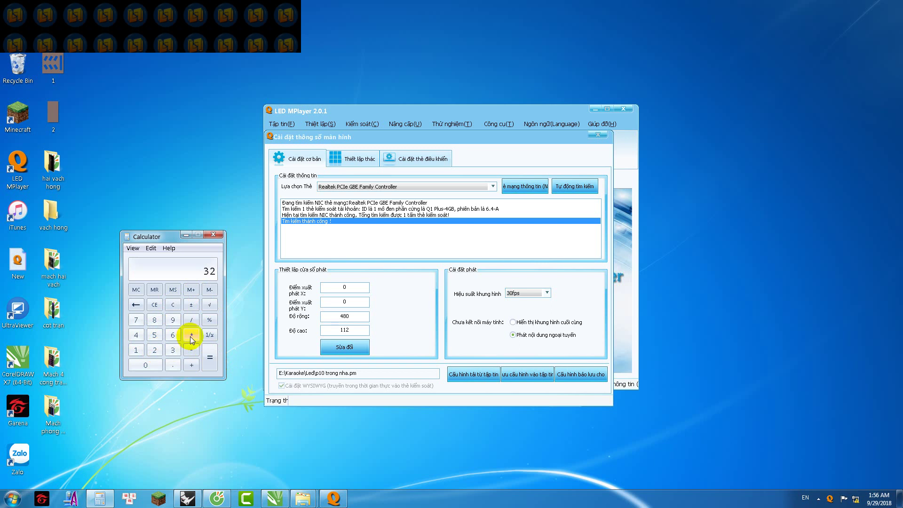
left_click(136, 350)
left_click(154, 319)
left_click(210, 358)
left_click_drag(354, 316, 312, 317)
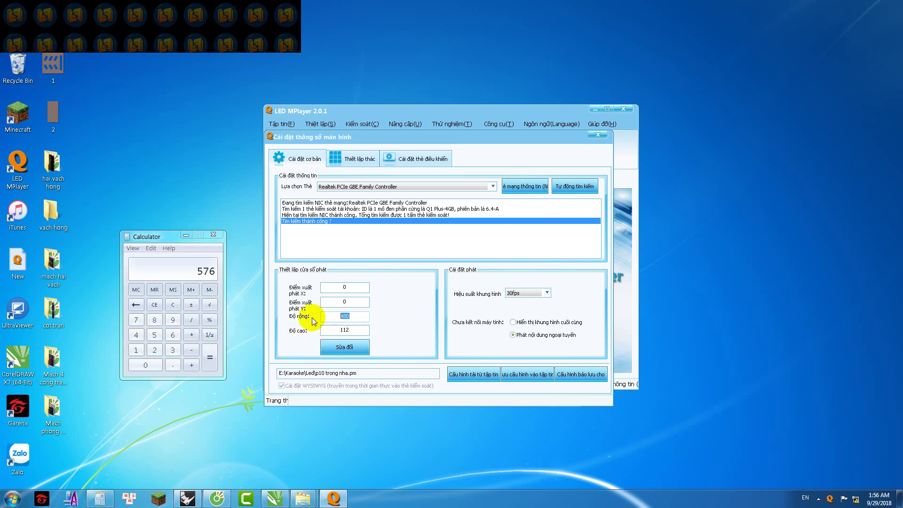
type("576")
Step: Work out the height, select the 112 height value, and open Thiết lập thác with card 1 selected
left_click(191, 335)
left_click(136, 335)
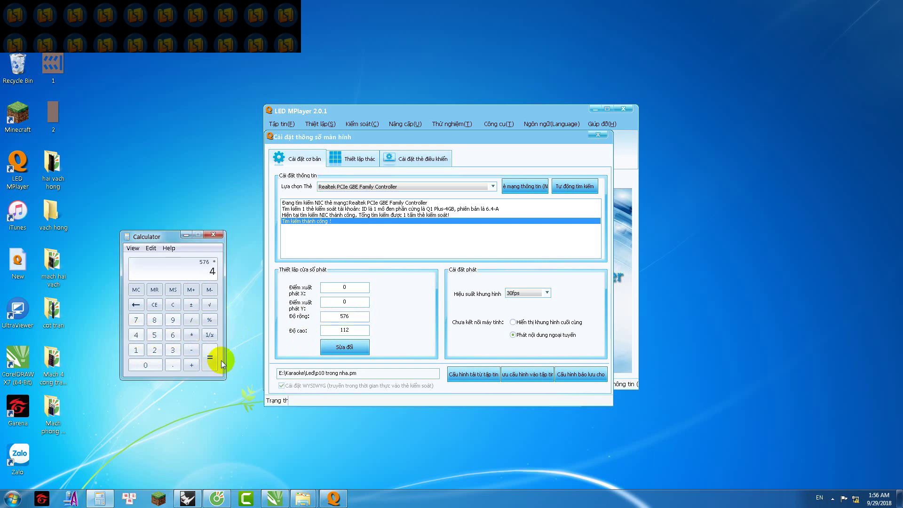
left_click(173, 305)
left_click(141, 350)
left_click(172, 335)
left_click(191, 335)
double_click(324, 331)
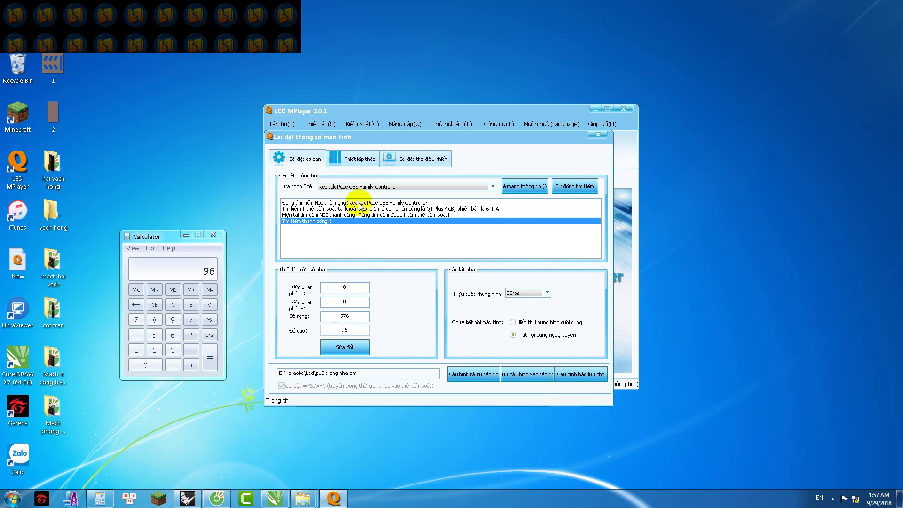
left_click(356, 159)
left_click(306, 216)
Step: Give controller card 1 a 576 × 96 size, refresh the preview, and apply 576 × 96 in Cài đặt cơ bản
double_click(578, 227)
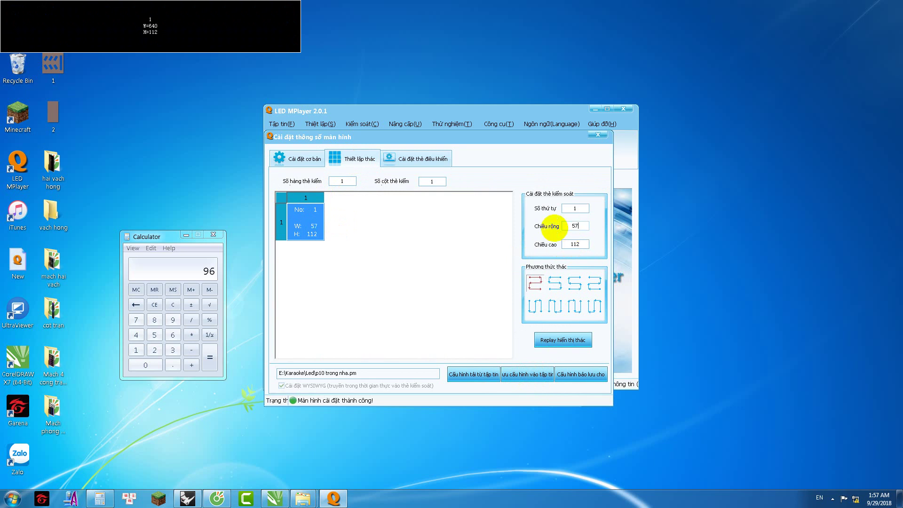
double_click(576, 243)
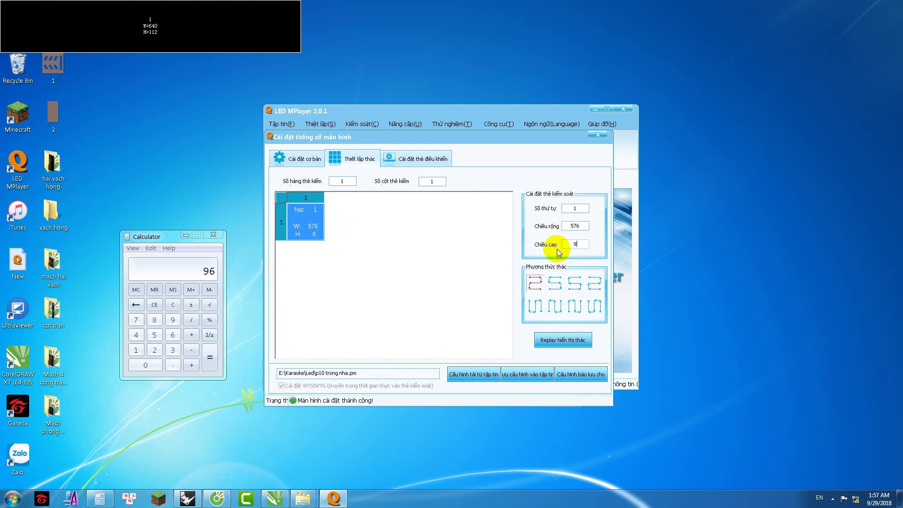
left_click(548, 339)
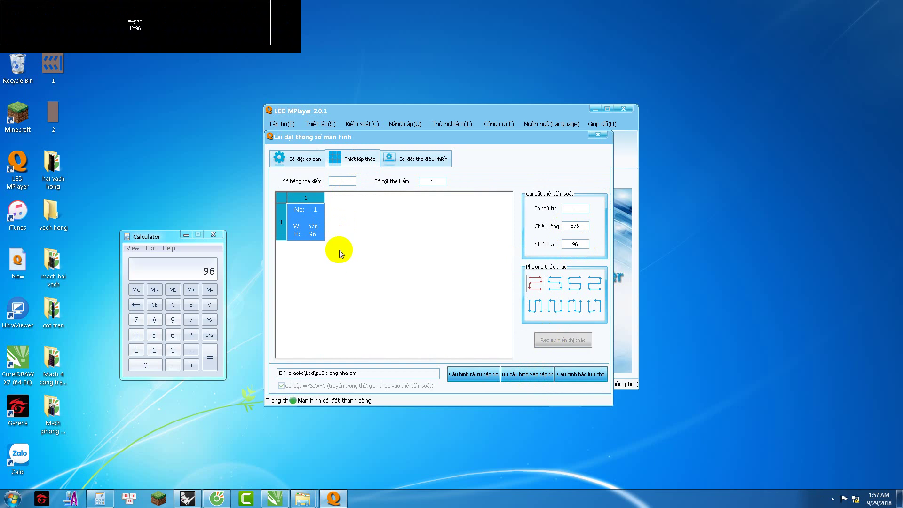
left_click(322, 241)
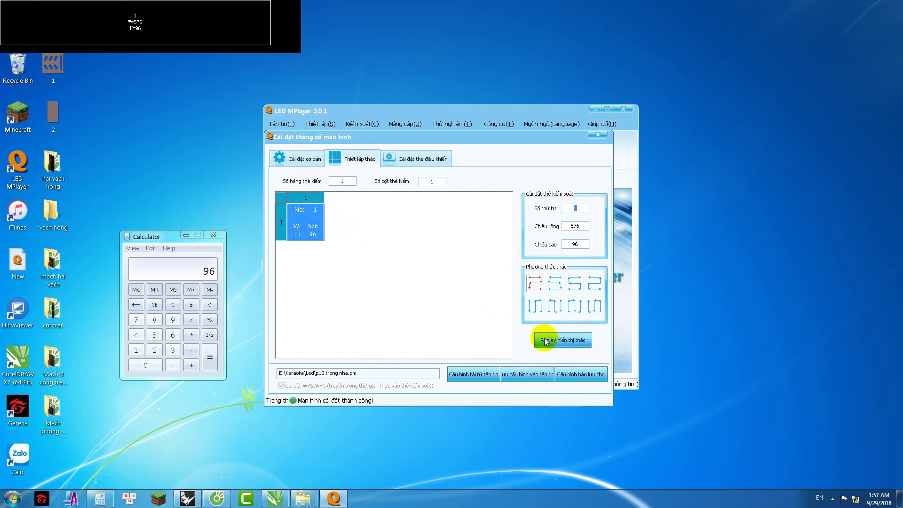
left_click(414, 160)
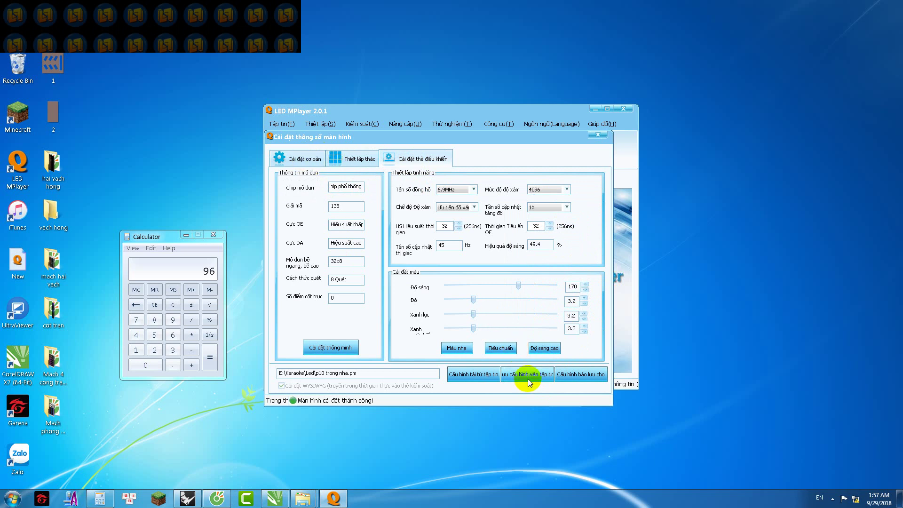
left_click(298, 158)
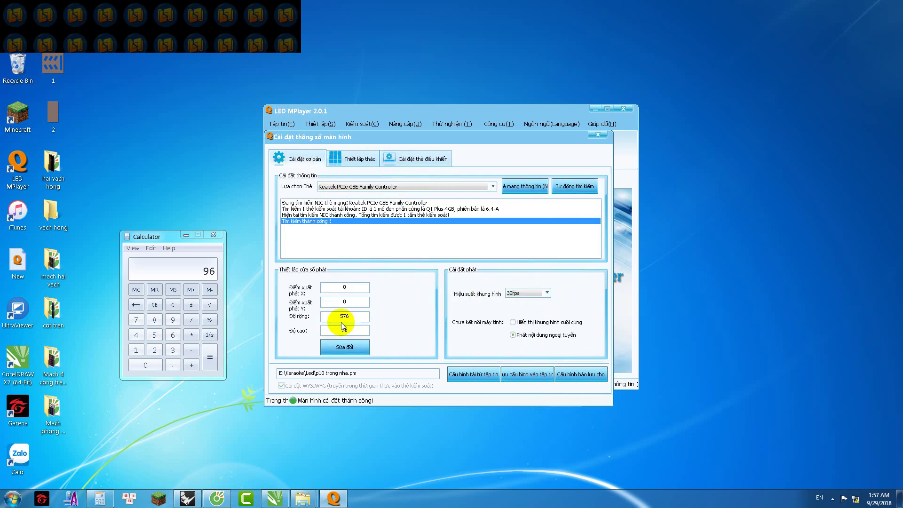
left_click(359, 350)
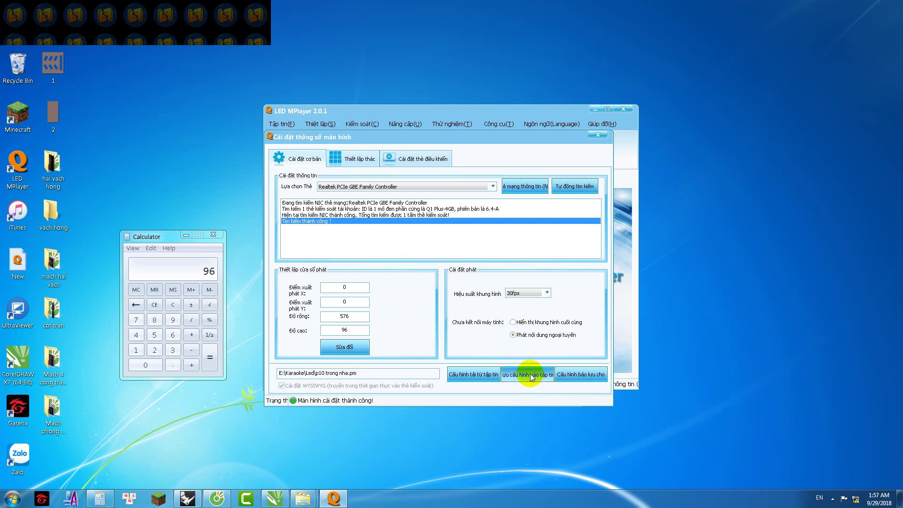
left_click(356, 159)
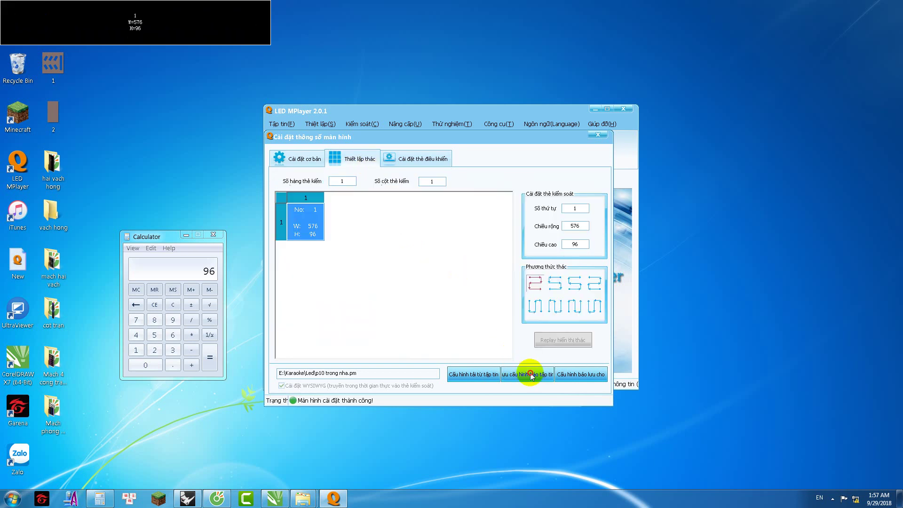
left_click(300, 158)
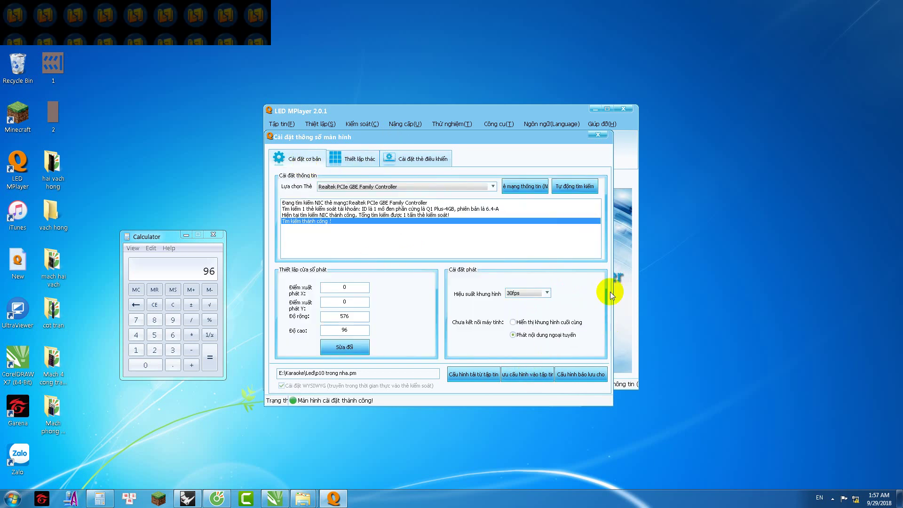
Step: Remove the old video from the text window's playlist
left_click(598, 136)
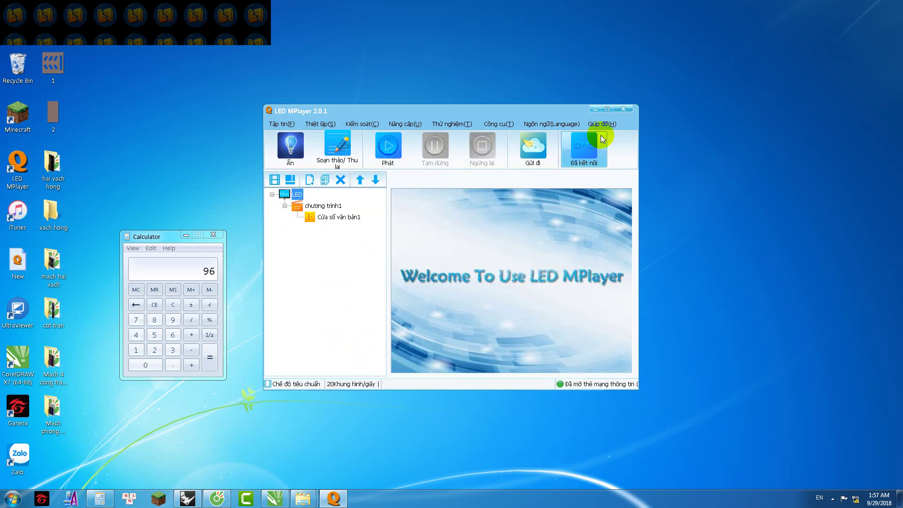
left_click(328, 215)
left_click(439, 264)
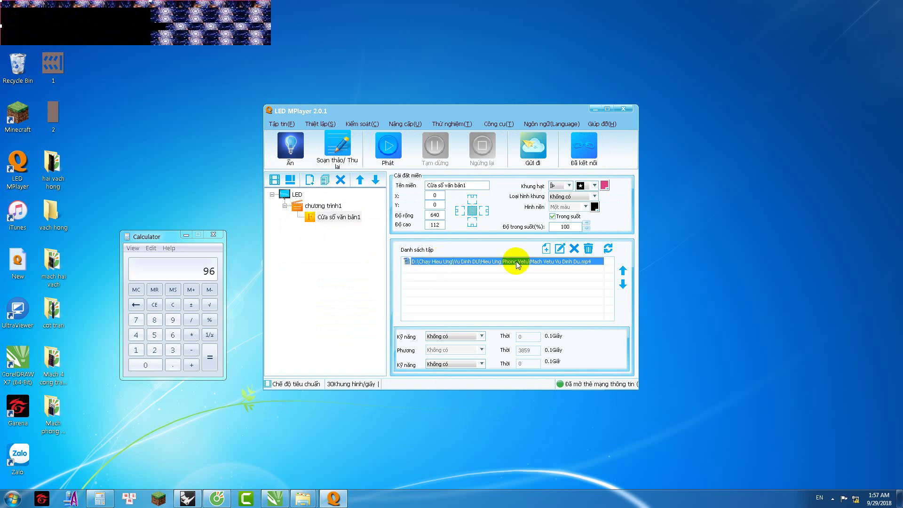
left_click(588, 248)
left_click(444, 275)
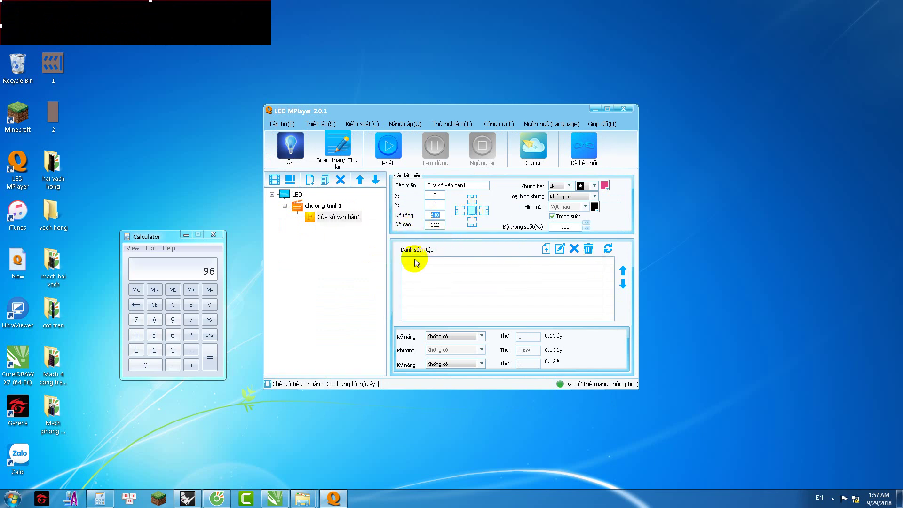
Step: Resize the text window to width 576 and height 96
left_click(346, 217)
left_click_drag(438, 215, 416, 224)
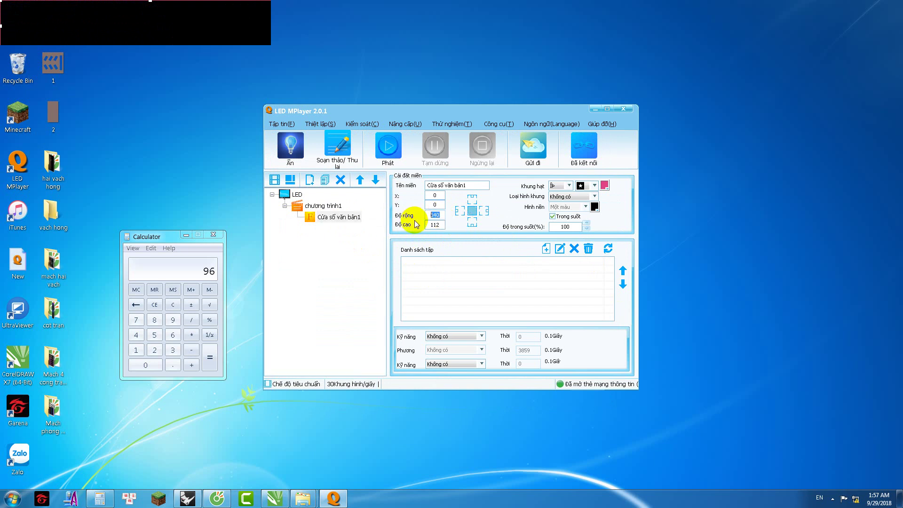
type("576")
key("Tab")
type("96")
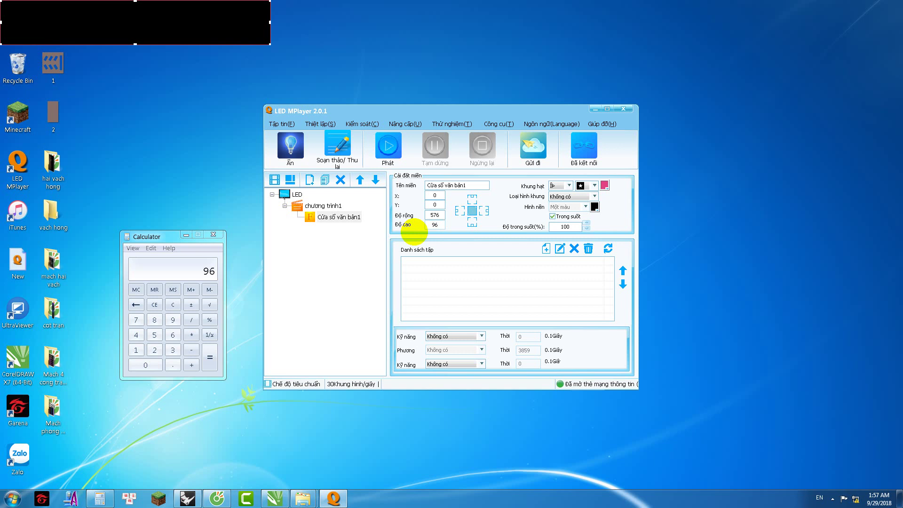
left_click(313, 206)
left_click(333, 217)
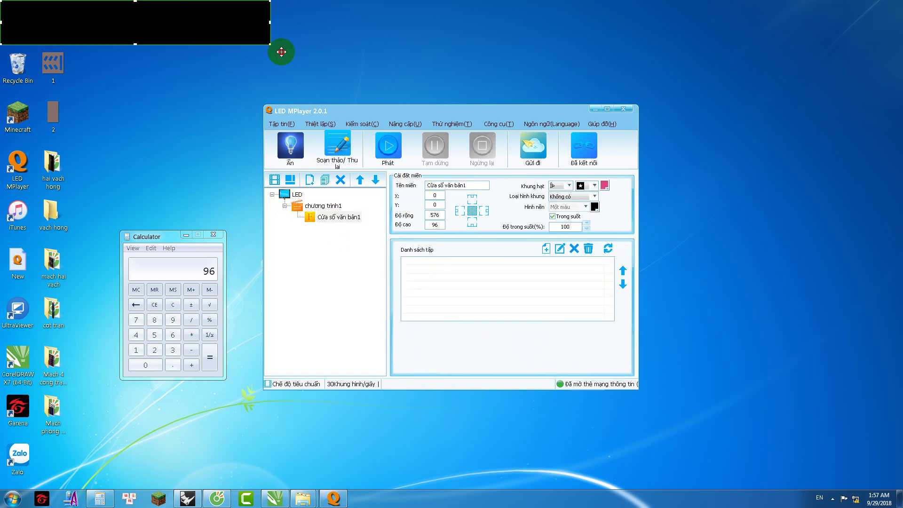
Step: Recheck the screen parameter, card layout and control card settings, then close the dialog
left_click(331, 124)
left_click(346, 141)
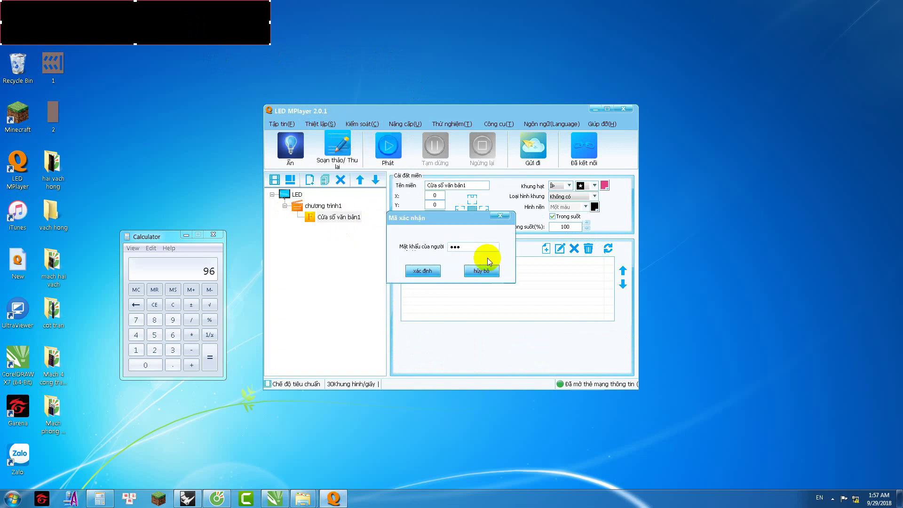
key("Return")
left_click(360, 158)
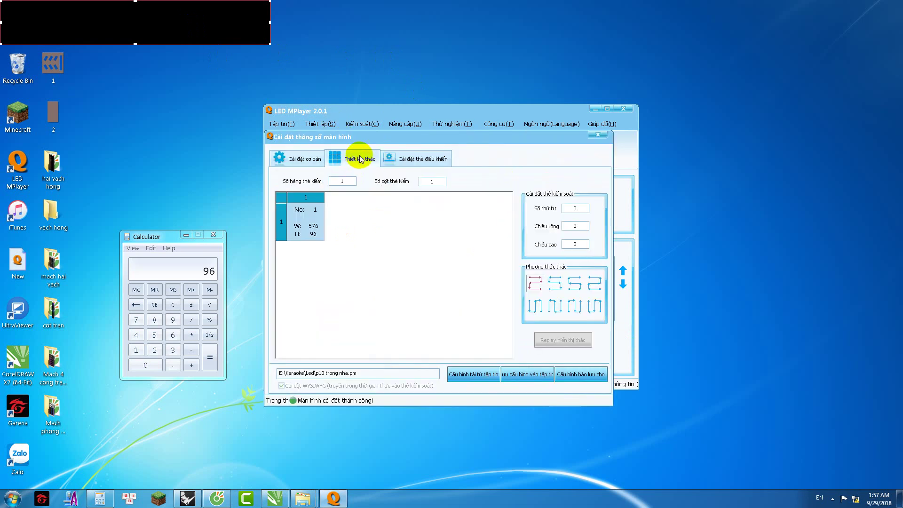
left_click_drag(196, 16, 394, 65)
left_click(408, 158)
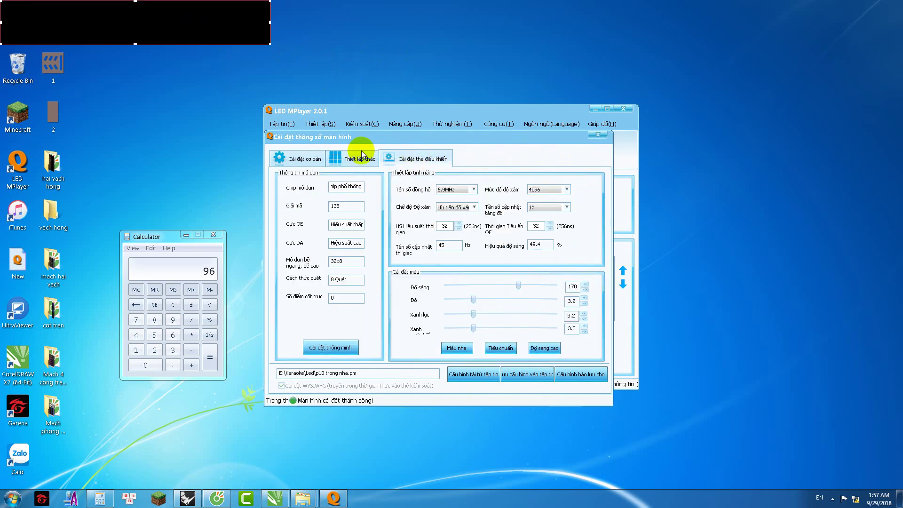
left_click(301, 158)
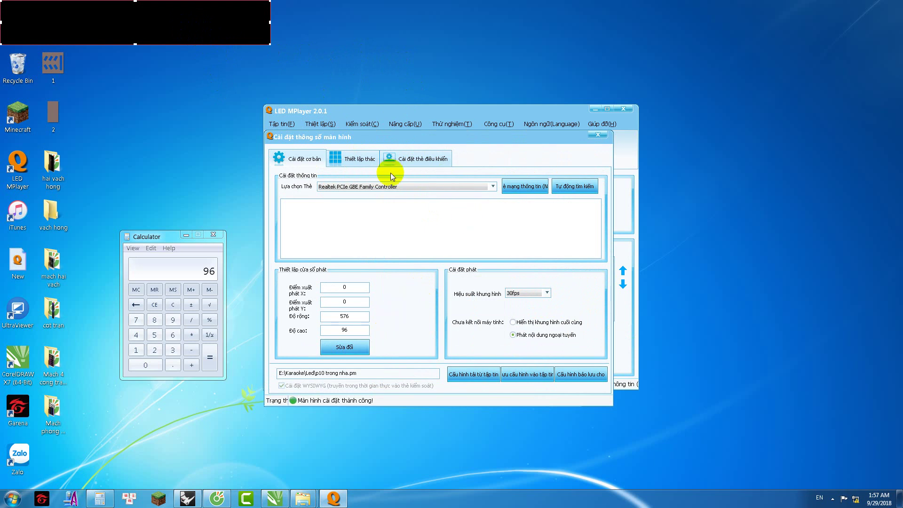
left_click(355, 159)
left_click(310, 226)
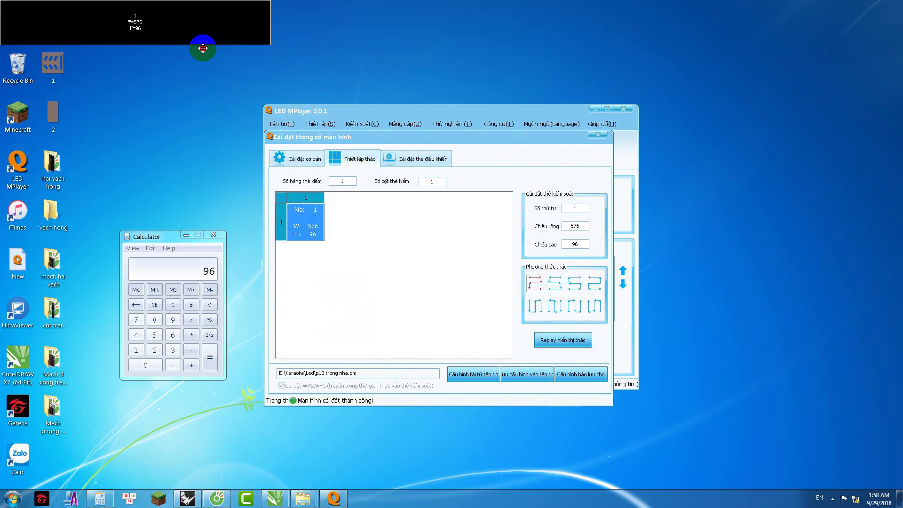
left_click(417, 159)
left_click(313, 156)
left_click(598, 136)
Step: Play the program with F5 and move the LED display window to the top centre
left_click(323, 206)
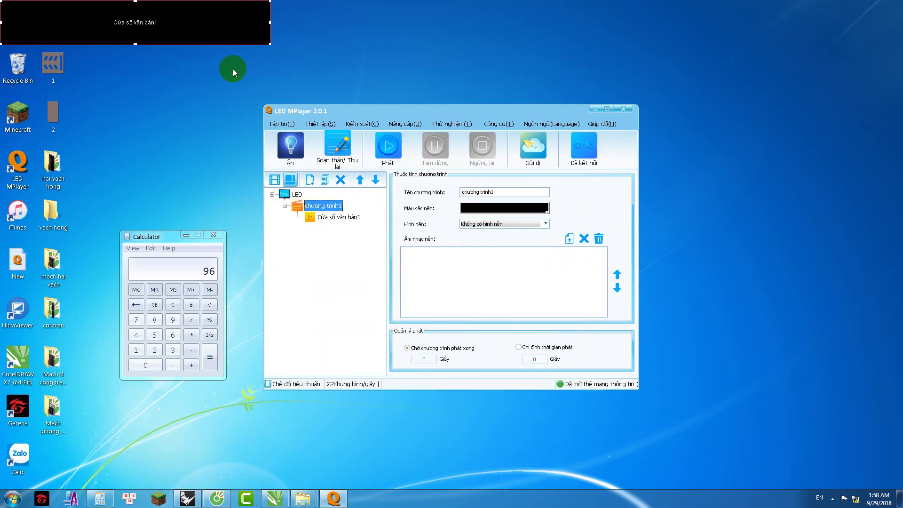
key("F5")
left_click_drag(187, 57, 514, 76)
left_click(334, 217)
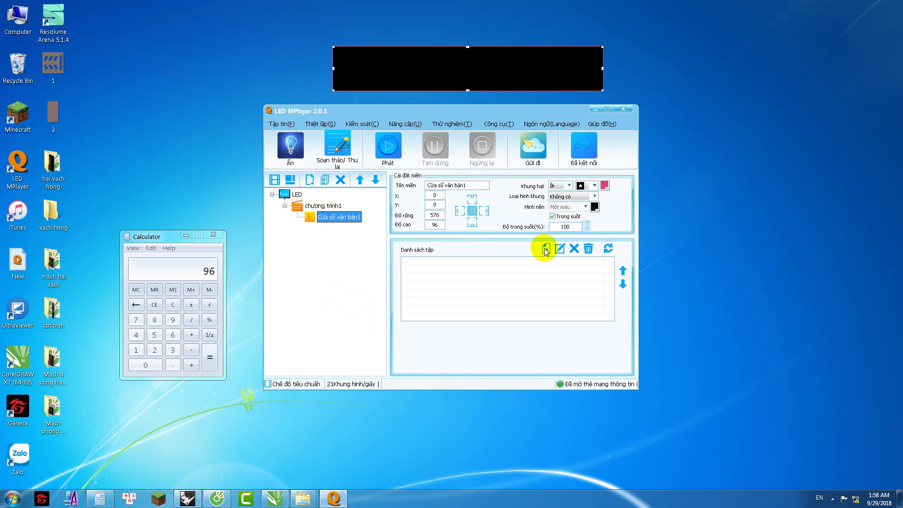
Step: Add Mach phong da hinh.mp4 from D:\Chay Hieu Ung\KARAOKE HUNG CHINH, then play and stop it
left_click(539, 254)
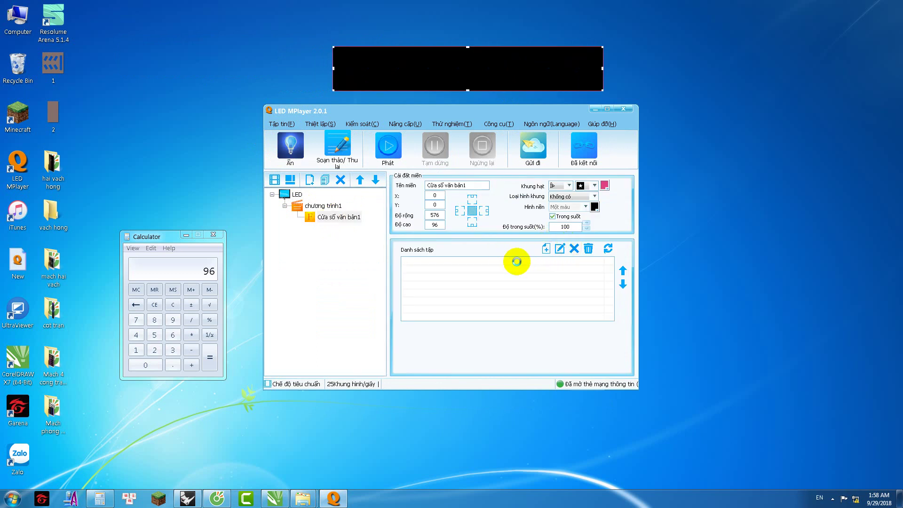
scroll(350, 228, "down", 3)
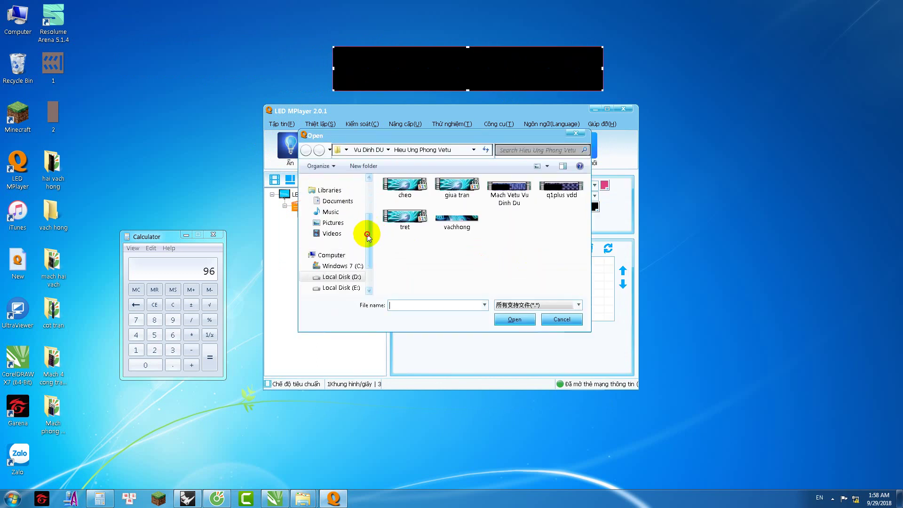
scroll(353, 247, "down", 2)
left_click(343, 244)
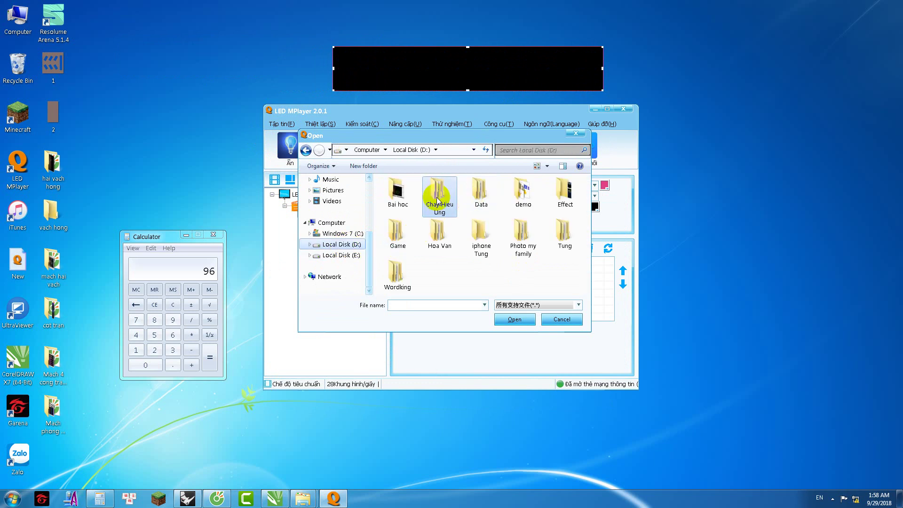
double_click(437, 200)
double_click(397, 205)
left_click(403, 191)
left_click(509, 321)
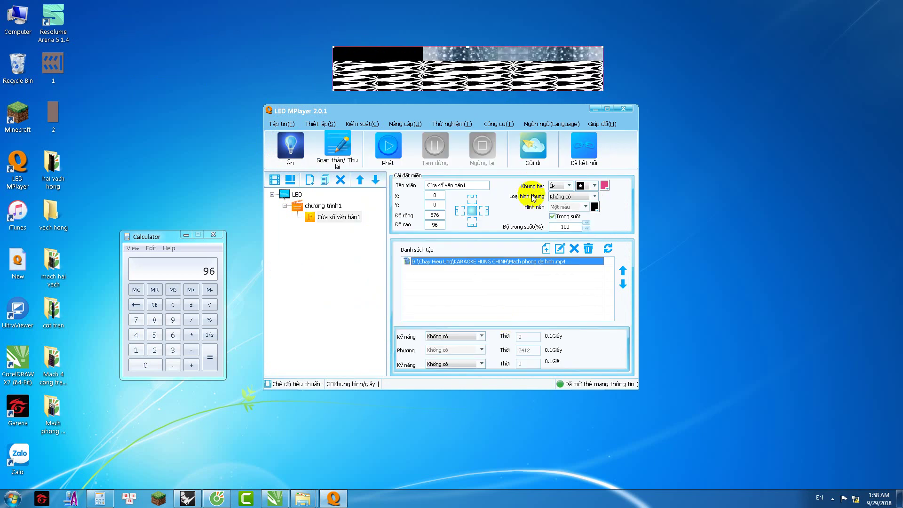
left_click(388, 146)
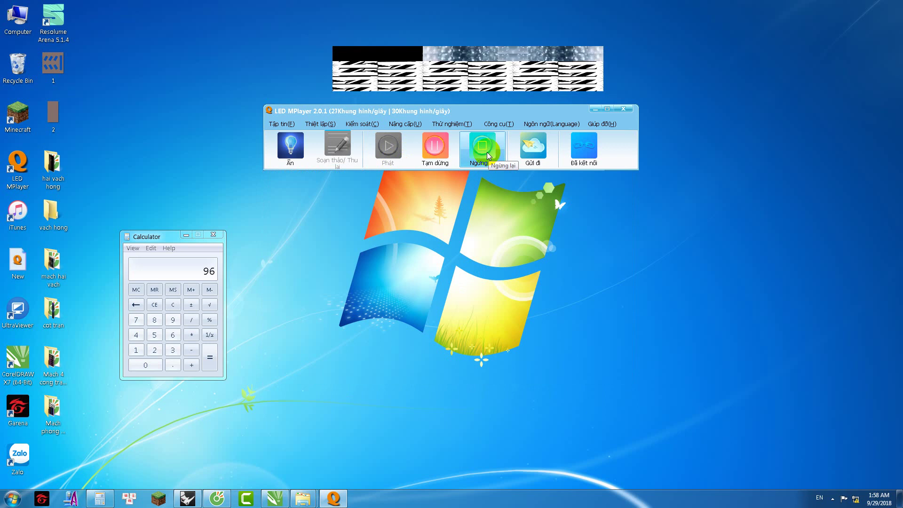
left_click(487, 154)
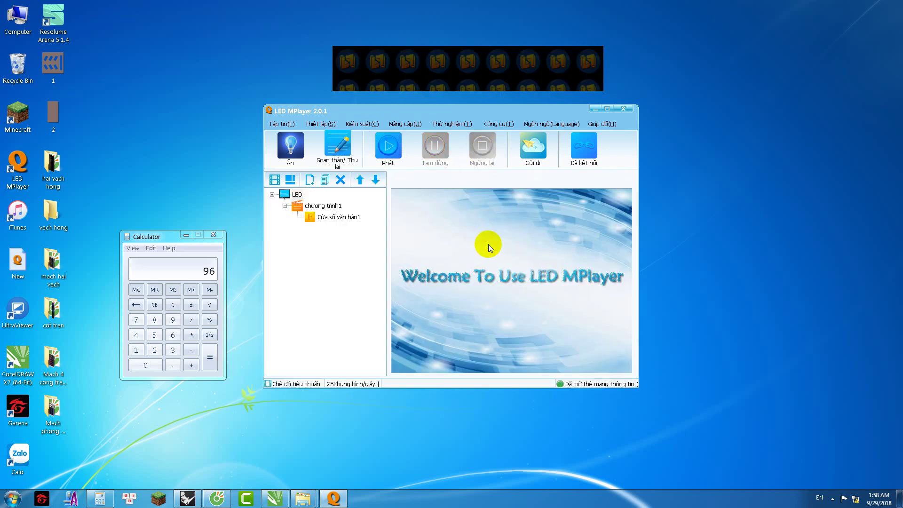
Step: Send the Cửa sổ văn bản1 program to the controller card at Tốc độ cao (high speed)
left_click(349, 216)
left_click(545, 155)
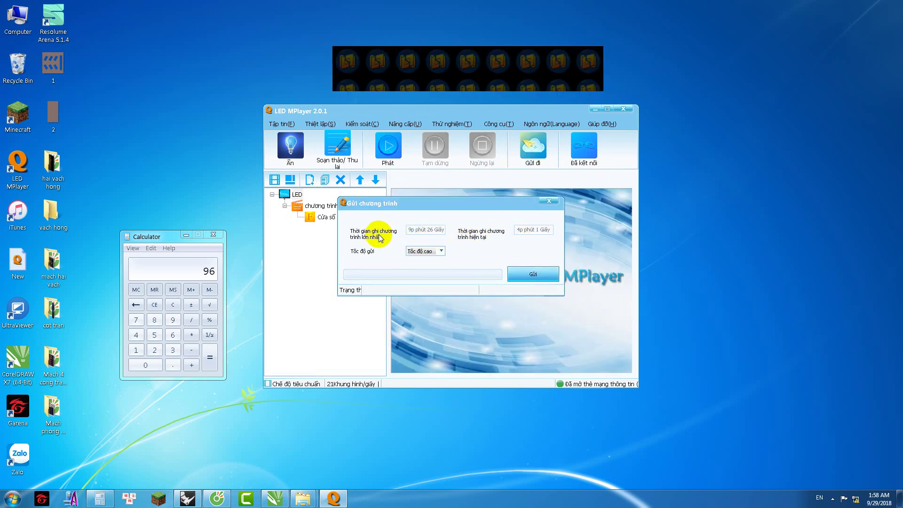
left_click(531, 274)
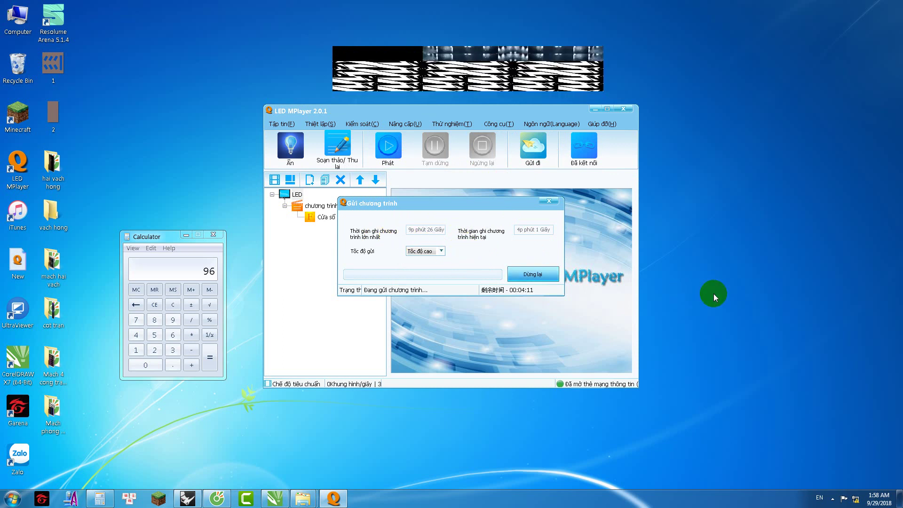